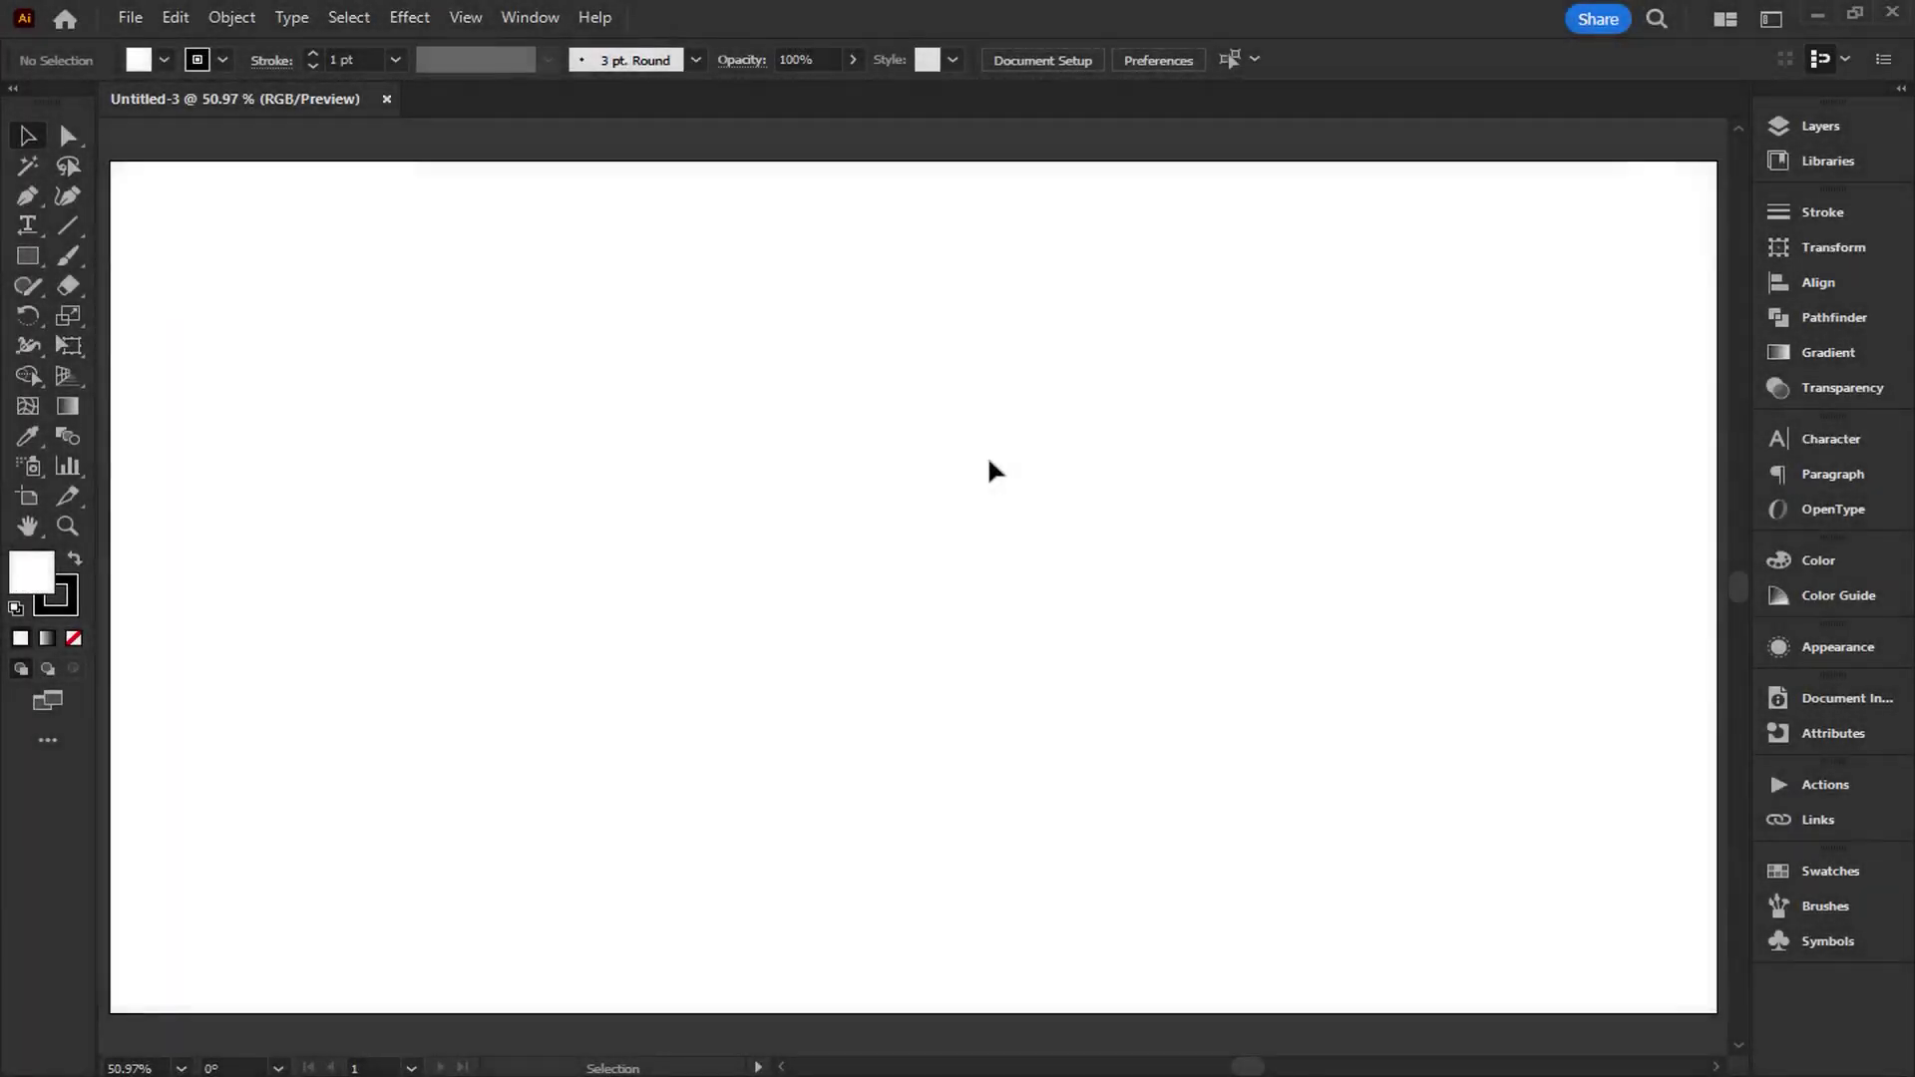
Create a three-point star, forming a triangle, on the artboard.
{"action": "right_click", "coordinate": [27, 259]}
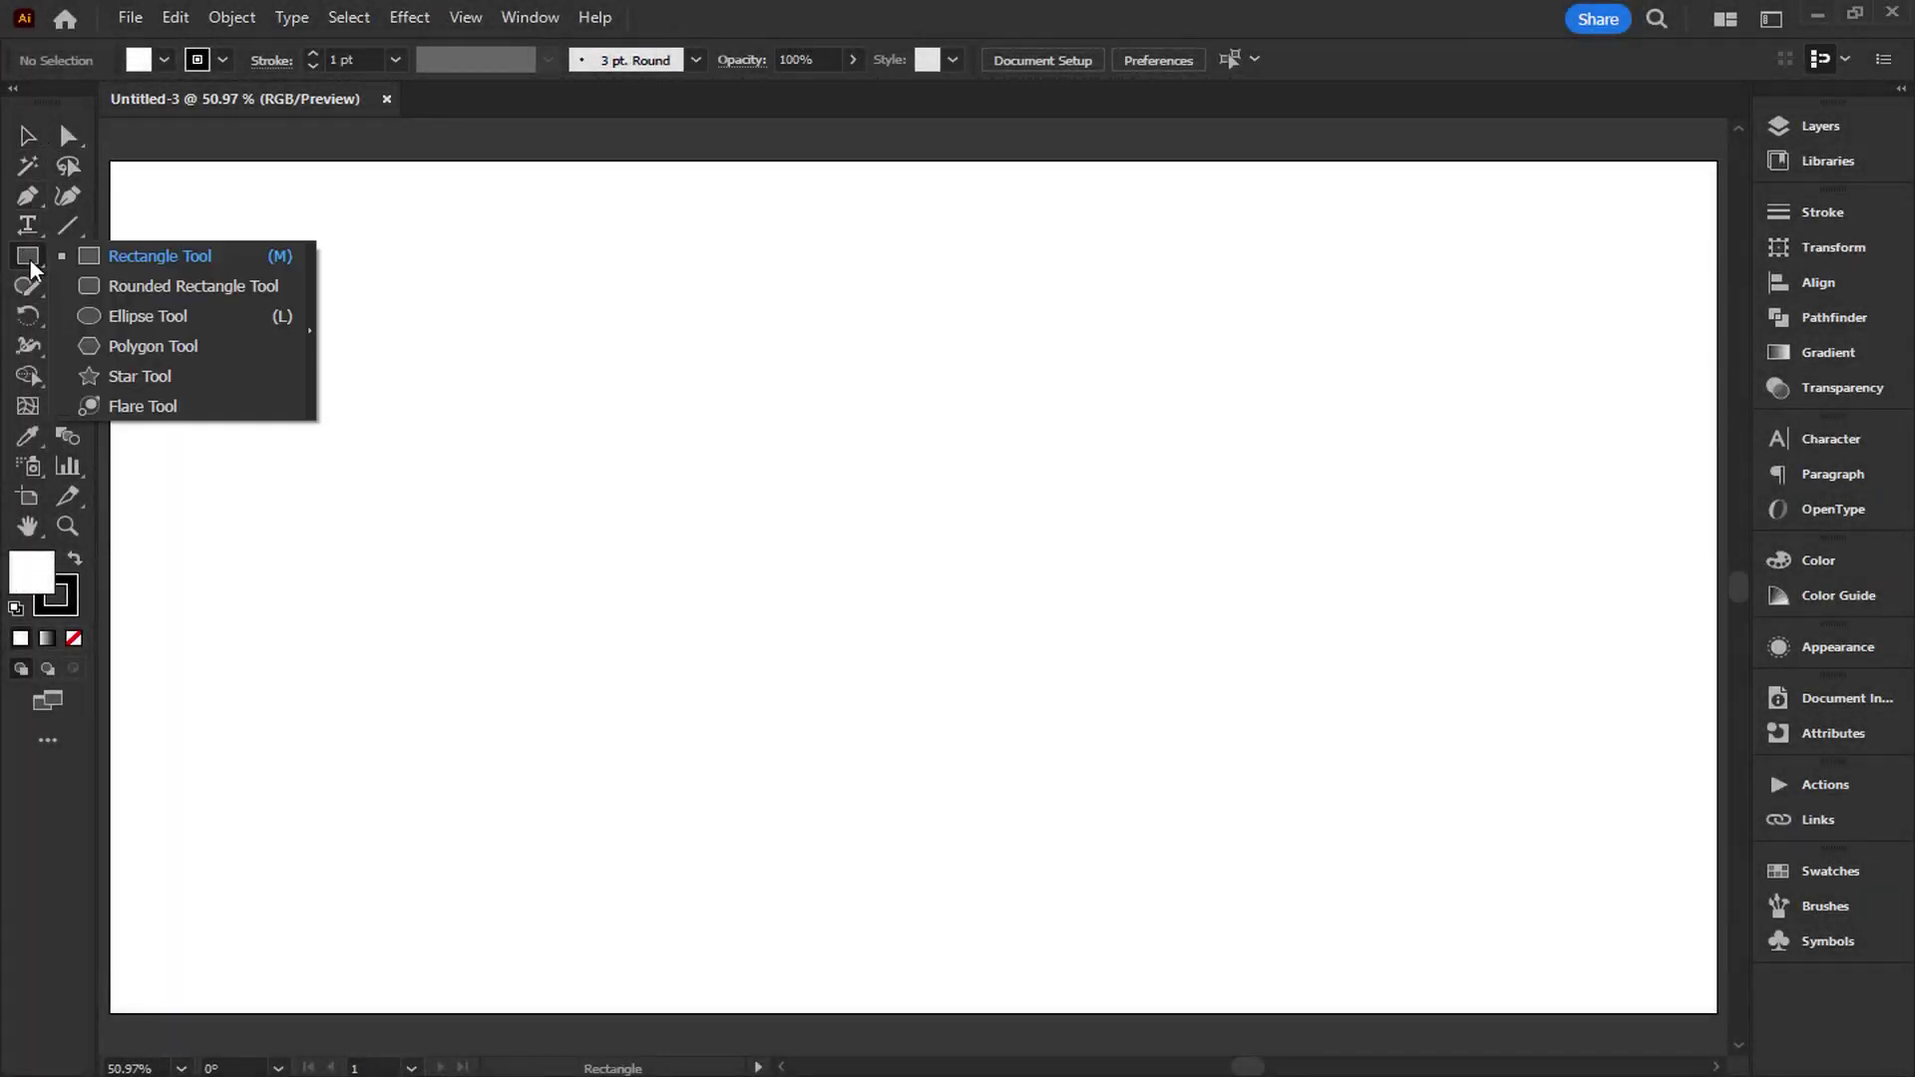
{"action": "left_click", "coordinate": [108, 374]}
{"action": "left_click", "coordinate": [765, 492]}
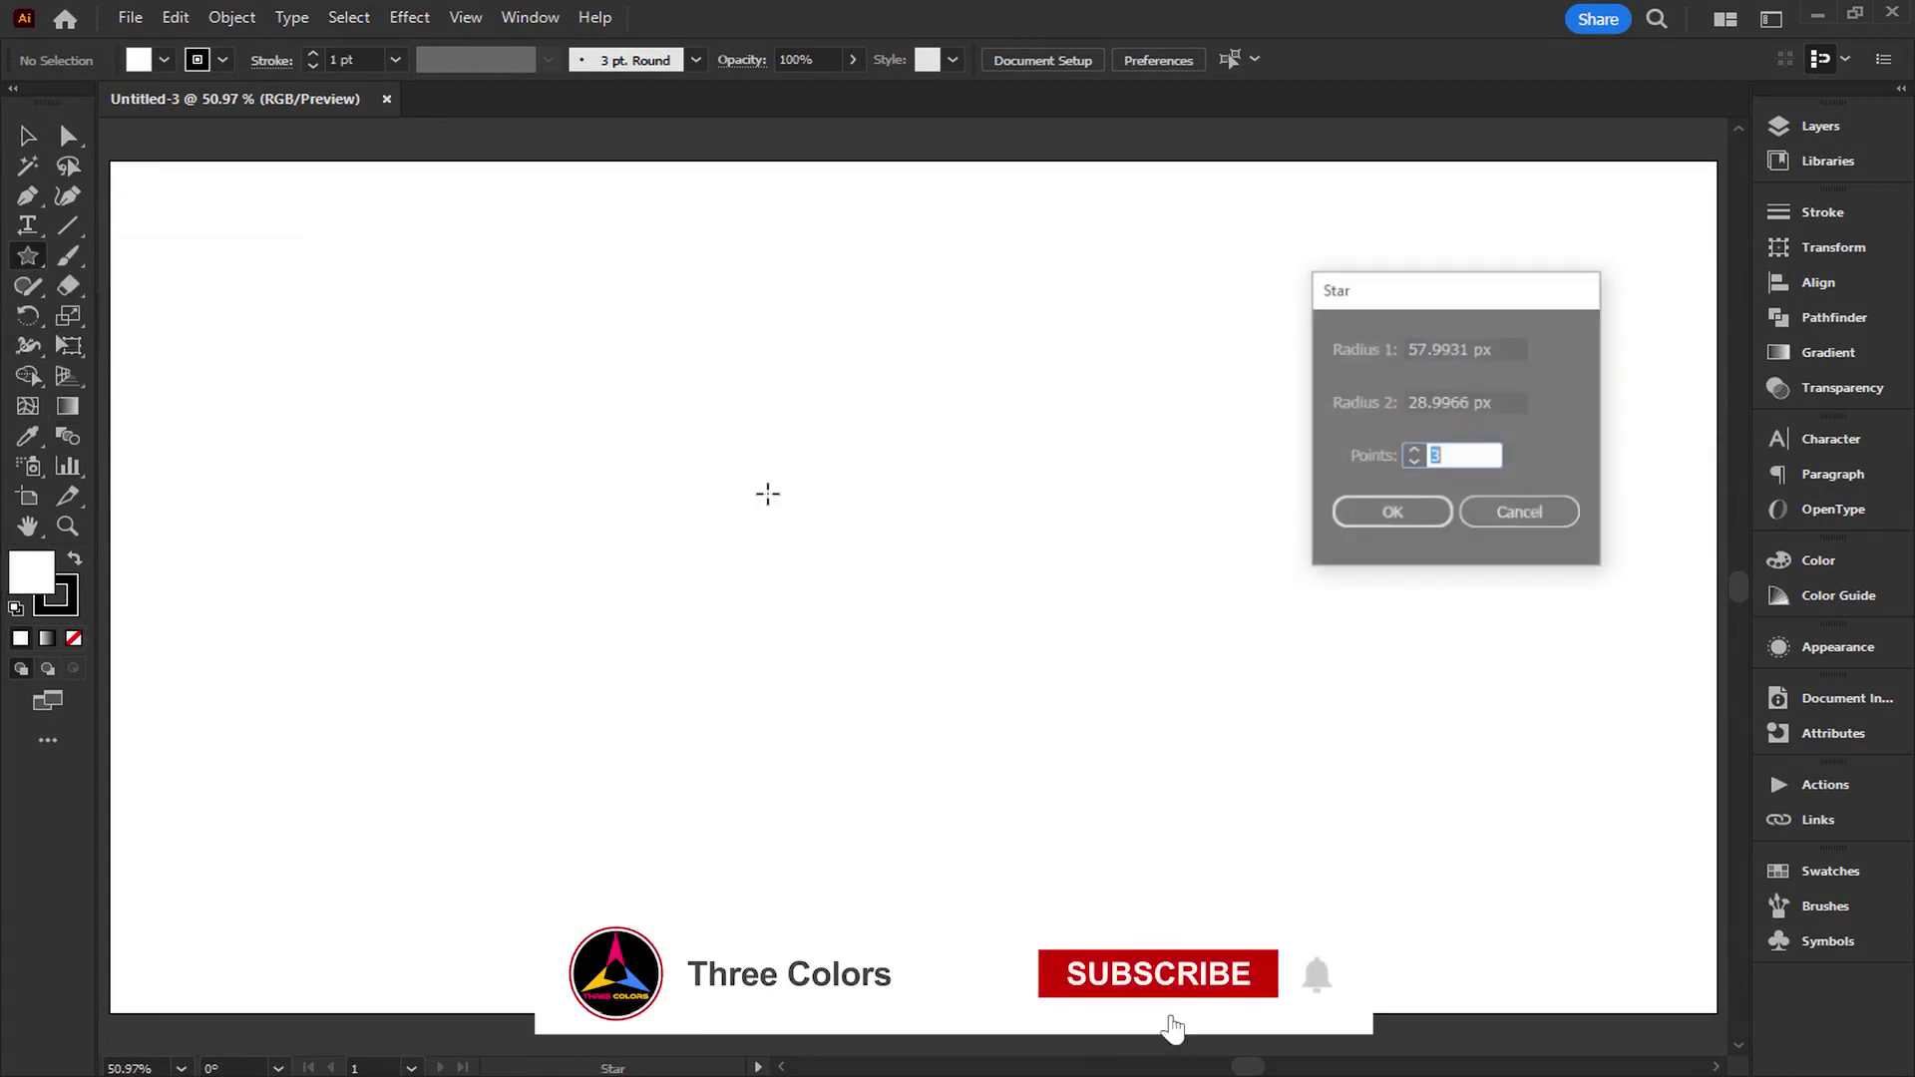
{"action": "left_click", "coordinate": [1387, 518]}
Enlarge the triangle about threefold, move it down-left and rotate it to point left.
{"action": "key", "text": "v"}
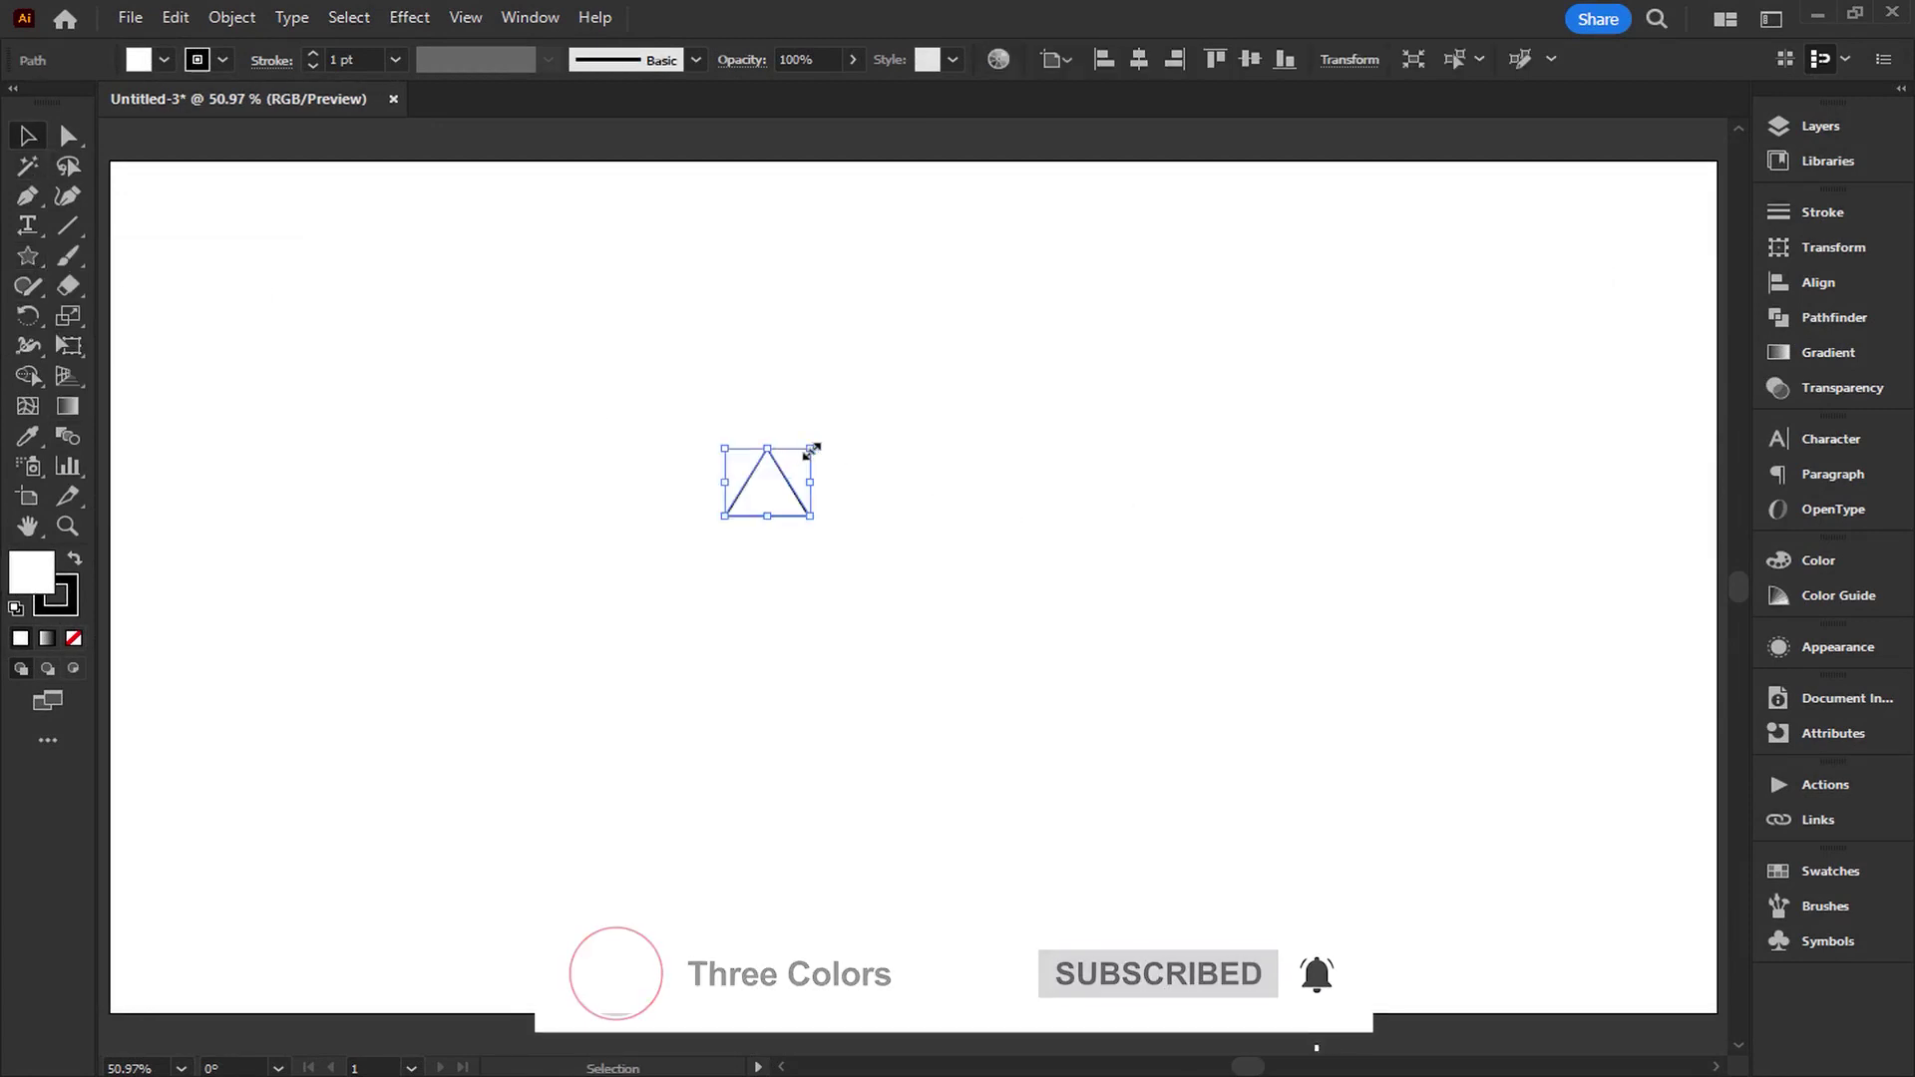
{"action": "left_click_drag", "start_coordinate": [810, 449], "coordinate": [1015, 281]}
{"action": "left_click_drag", "start_coordinate": [1018, 521], "coordinate": [1050, 232]}
{"action": "left_click_drag", "start_coordinate": [994, 387], "coordinate": [836, 581]}
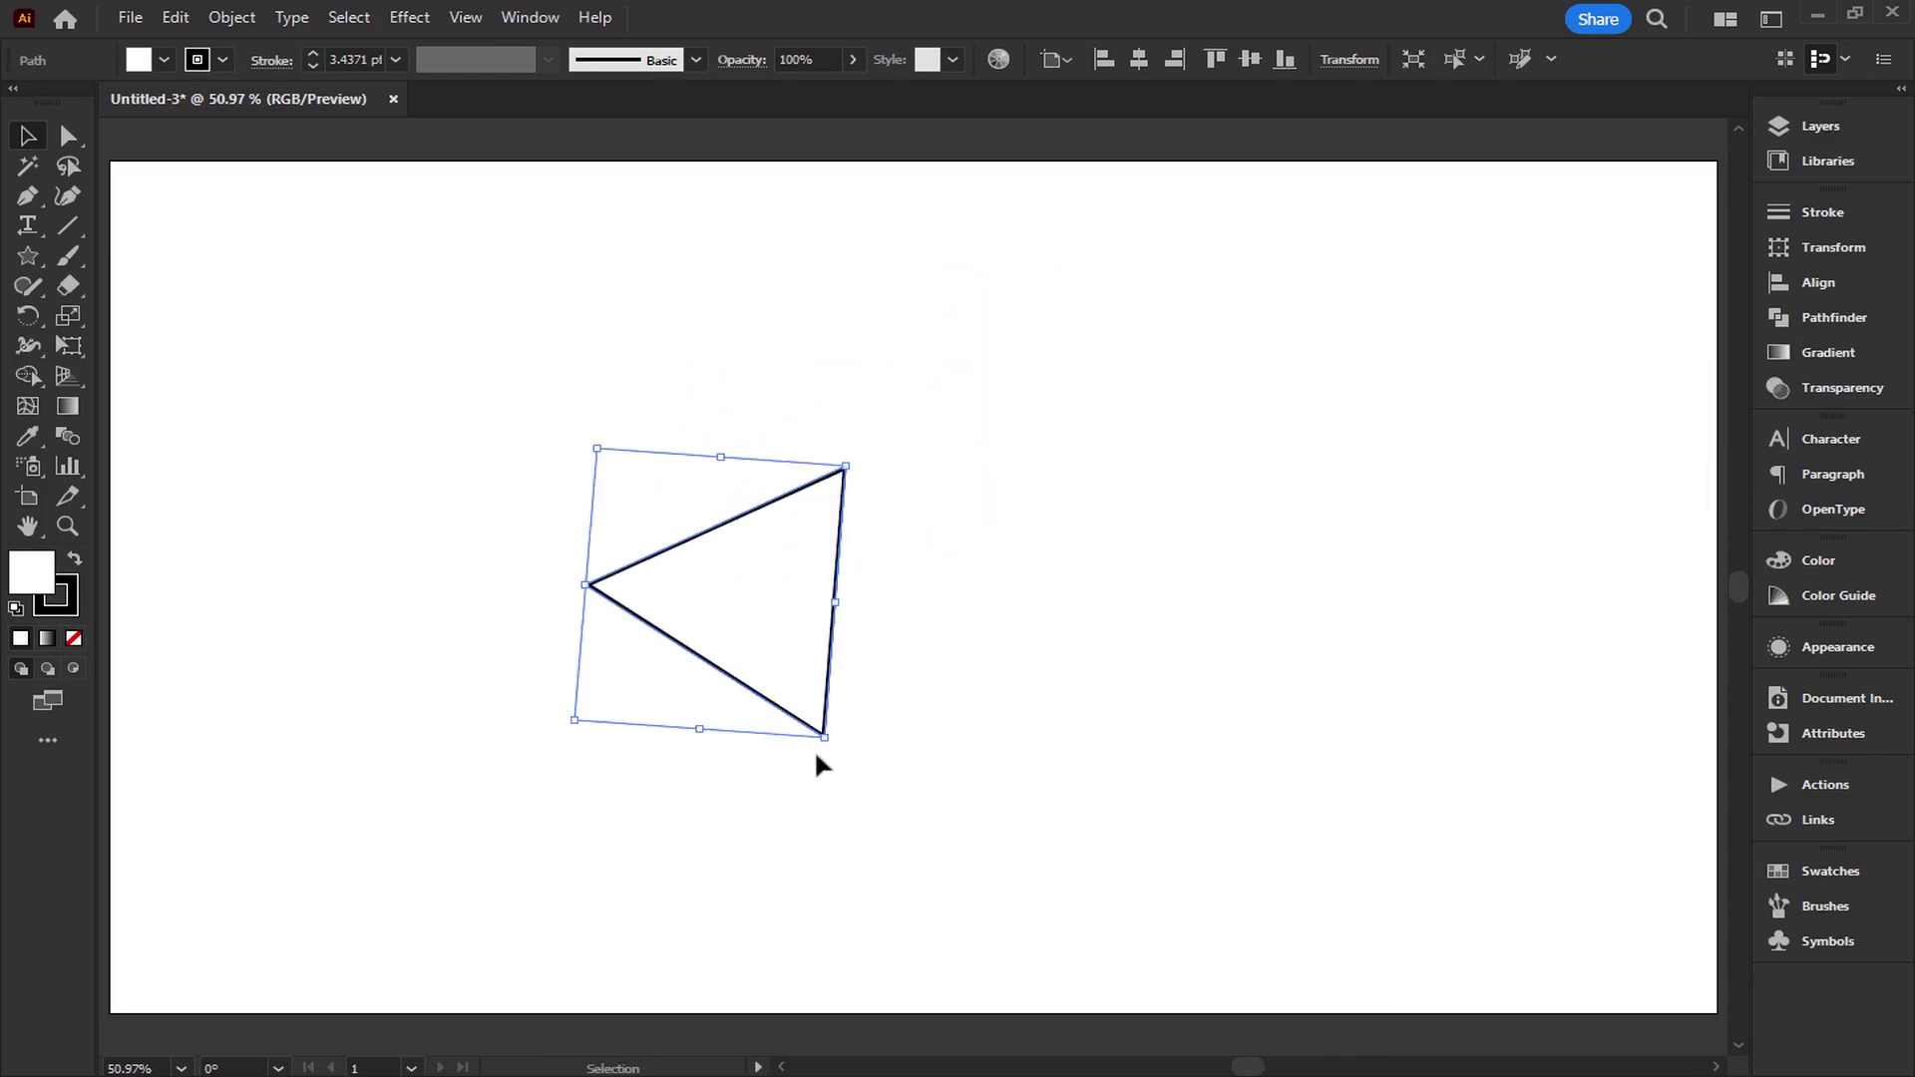
{"action": "left_click_drag", "start_coordinate": [827, 747], "coordinate": [836, 747]}
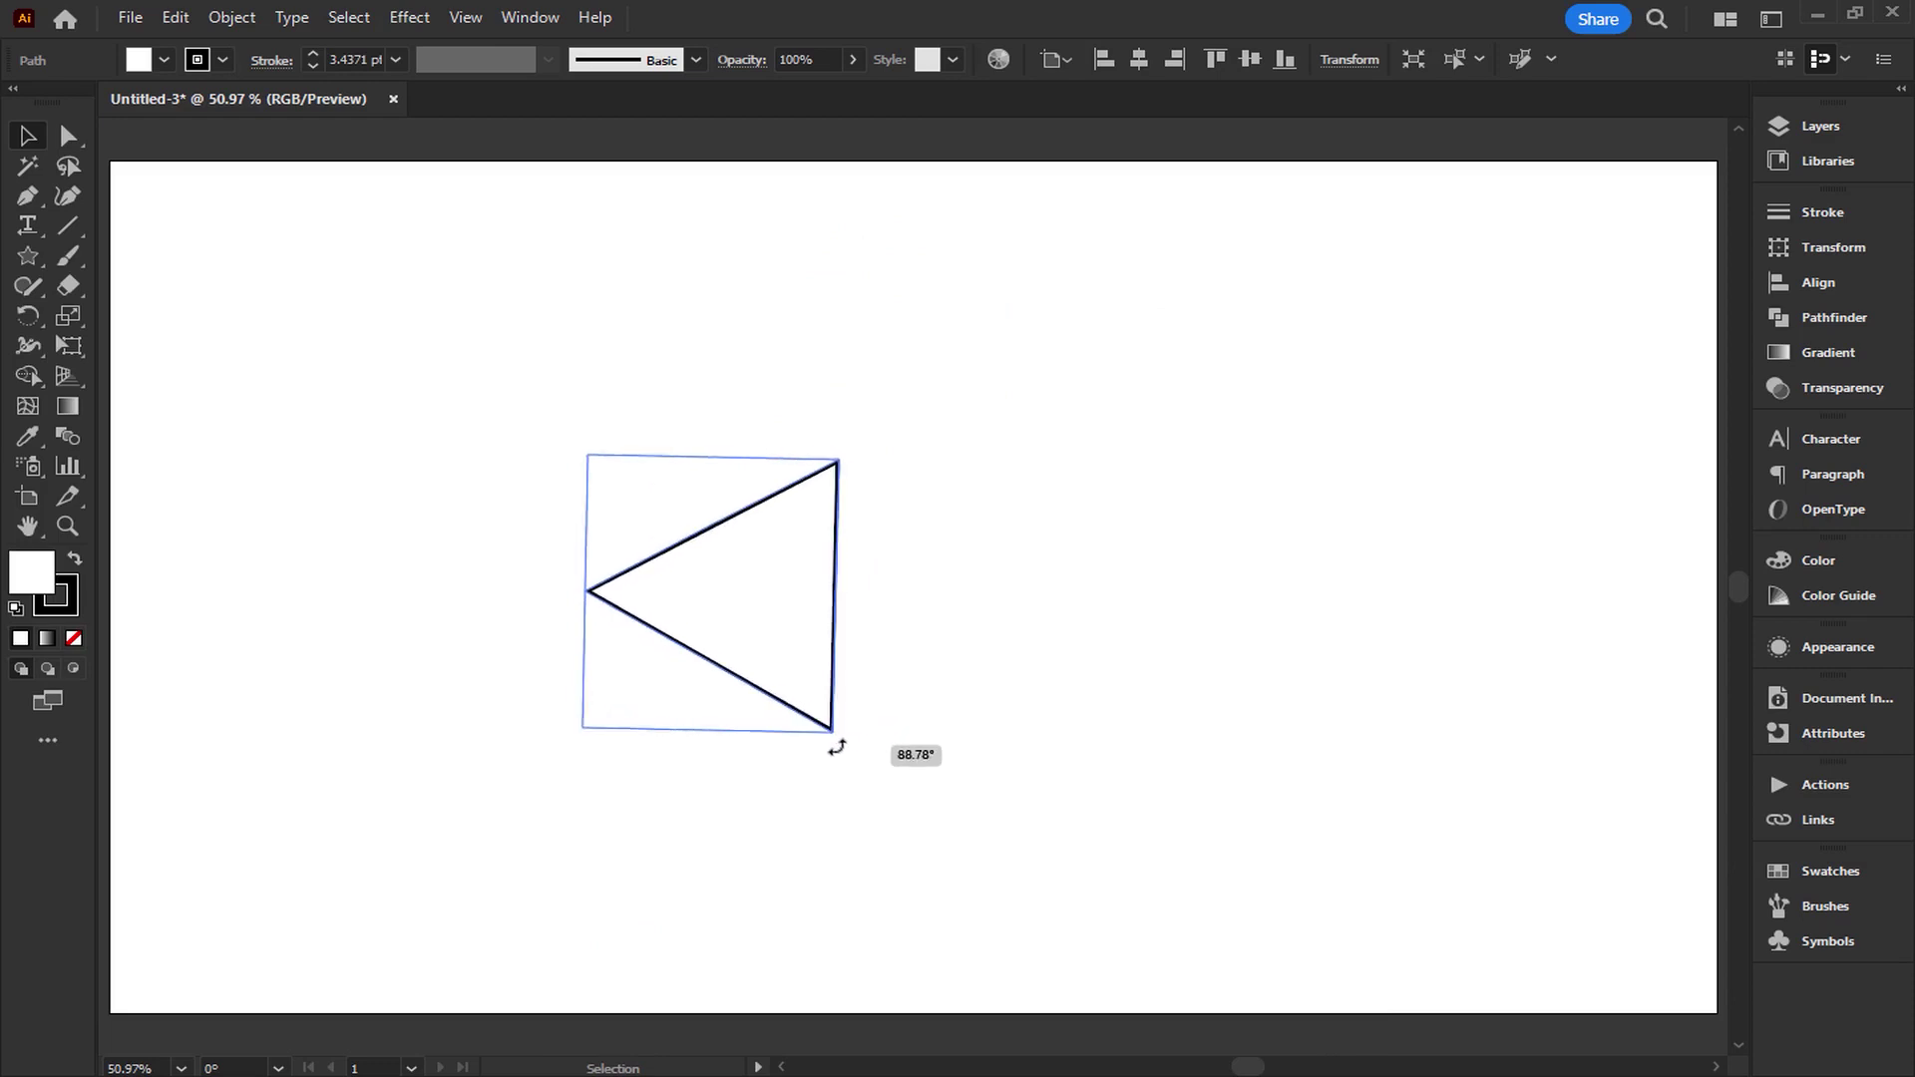
{"action": "left_click", "coordinate": [346, 397]}
{"action": "left_click", "coordinate": [68, 136]}
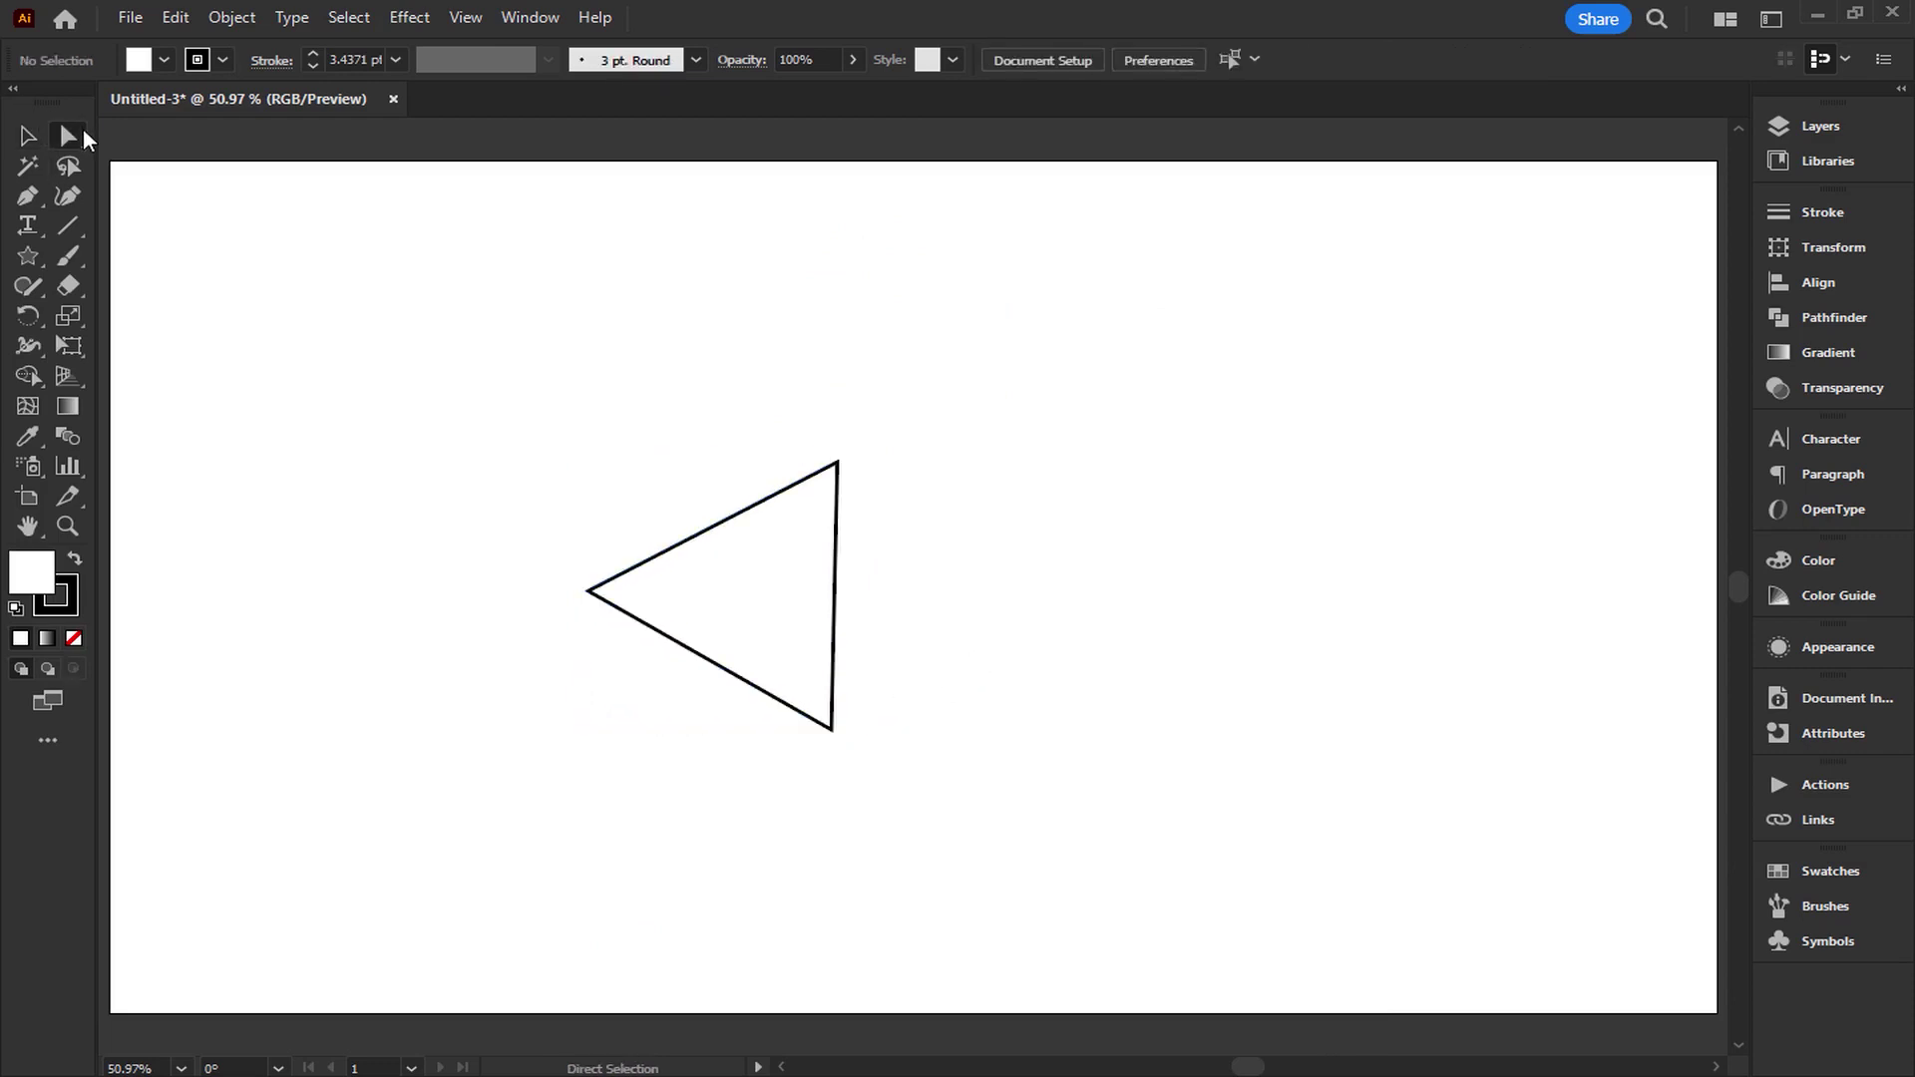
Round the triangle's left corner into a teardrop and move it up-left.
{"action": "mouse_move", "coordinate": [726, 496]}
{"action": "left_mouse_down"}
{"action": "mouse_move", "coordinate": [559, 613]}
{"action": "mouse_move", "coordinate": [860, 710]}
{"action": "left_mouse_up"}
{"action": "left_click", "coordinate": [28, 136]}
{"action": "left_click", "coordinate": [612, 312]}
{"action": "left_click_drag", "start_coordinate": [834, 591], "coordinate": [791, 482]}
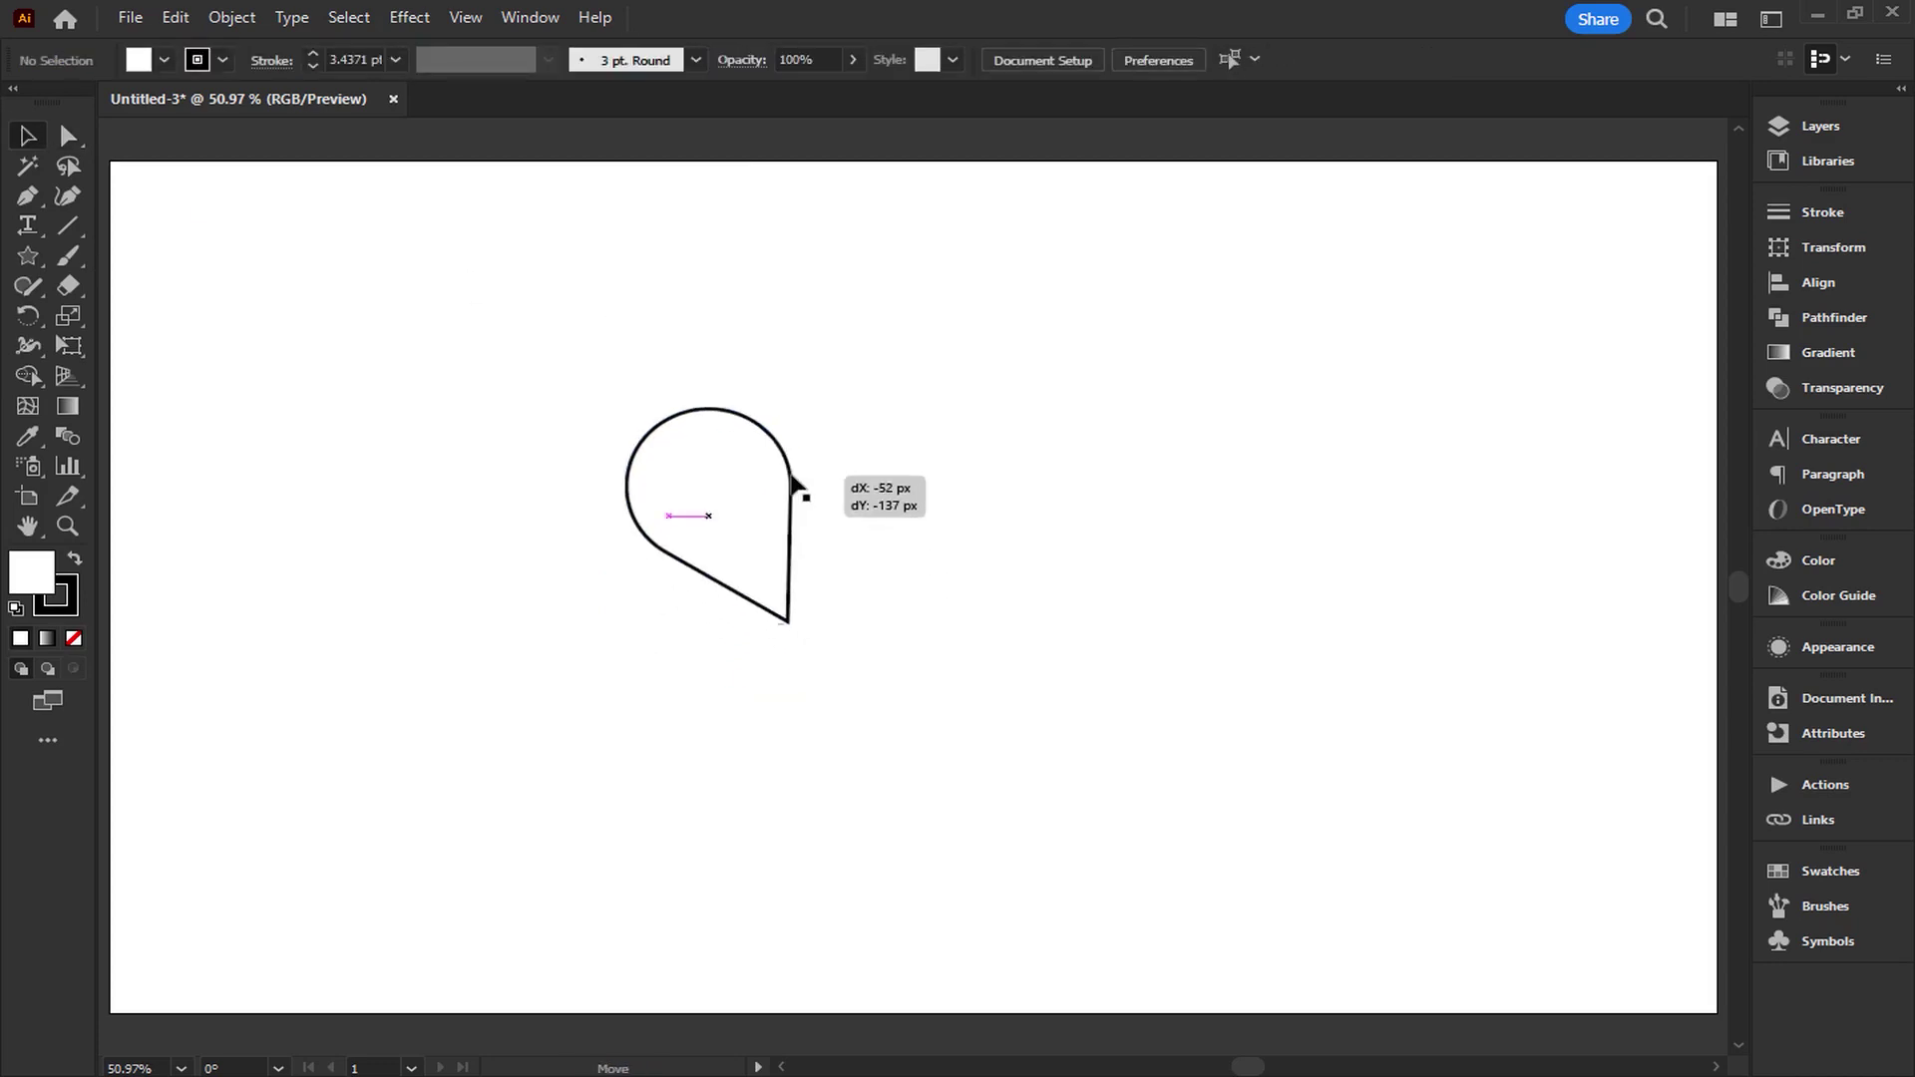
Cut away the teardrop's right side with a tall rectangle and Shape Builder, leaving a straight edge.
{"action": "left_click_drag", "start_coordinate": [28, 256], "coordinate": [189, 256]}
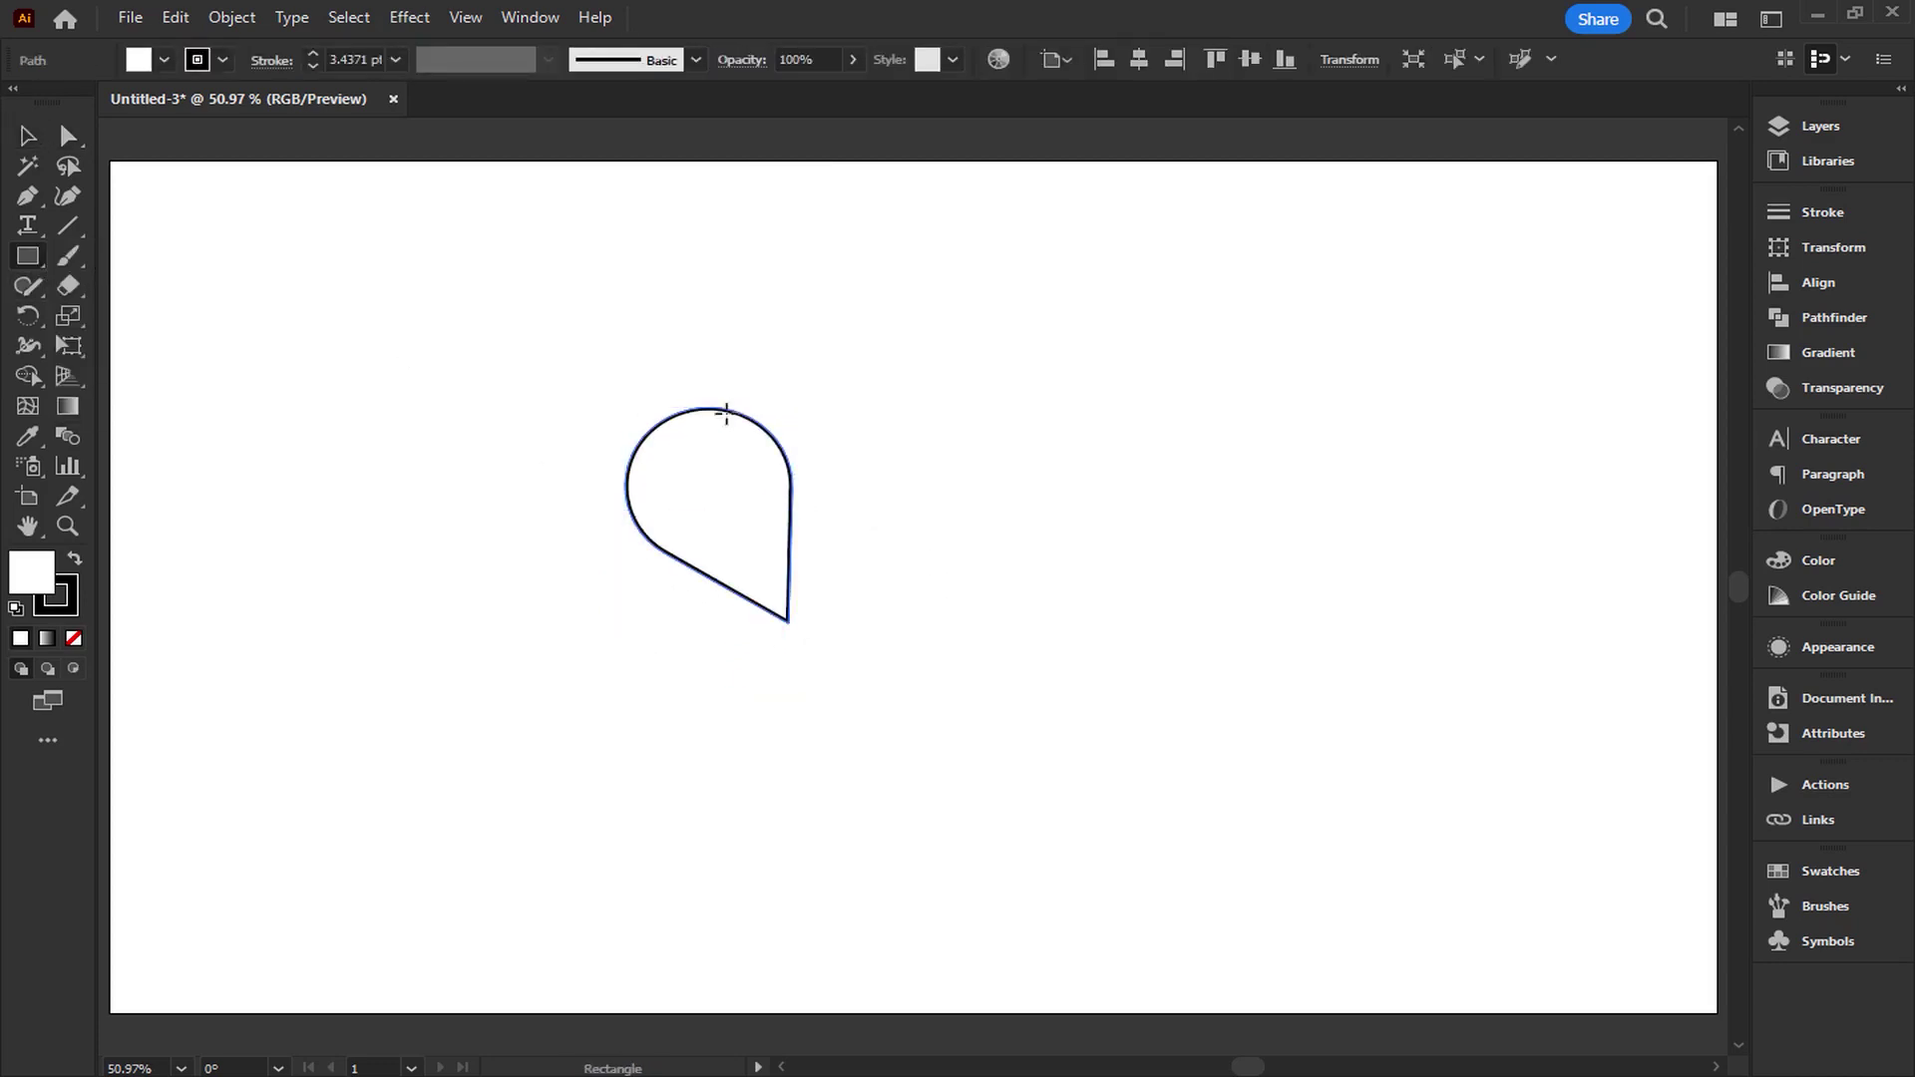
{"action": "left_click_drag", "start_coordinate": [865, 382], "coordinate": [786, 677]}
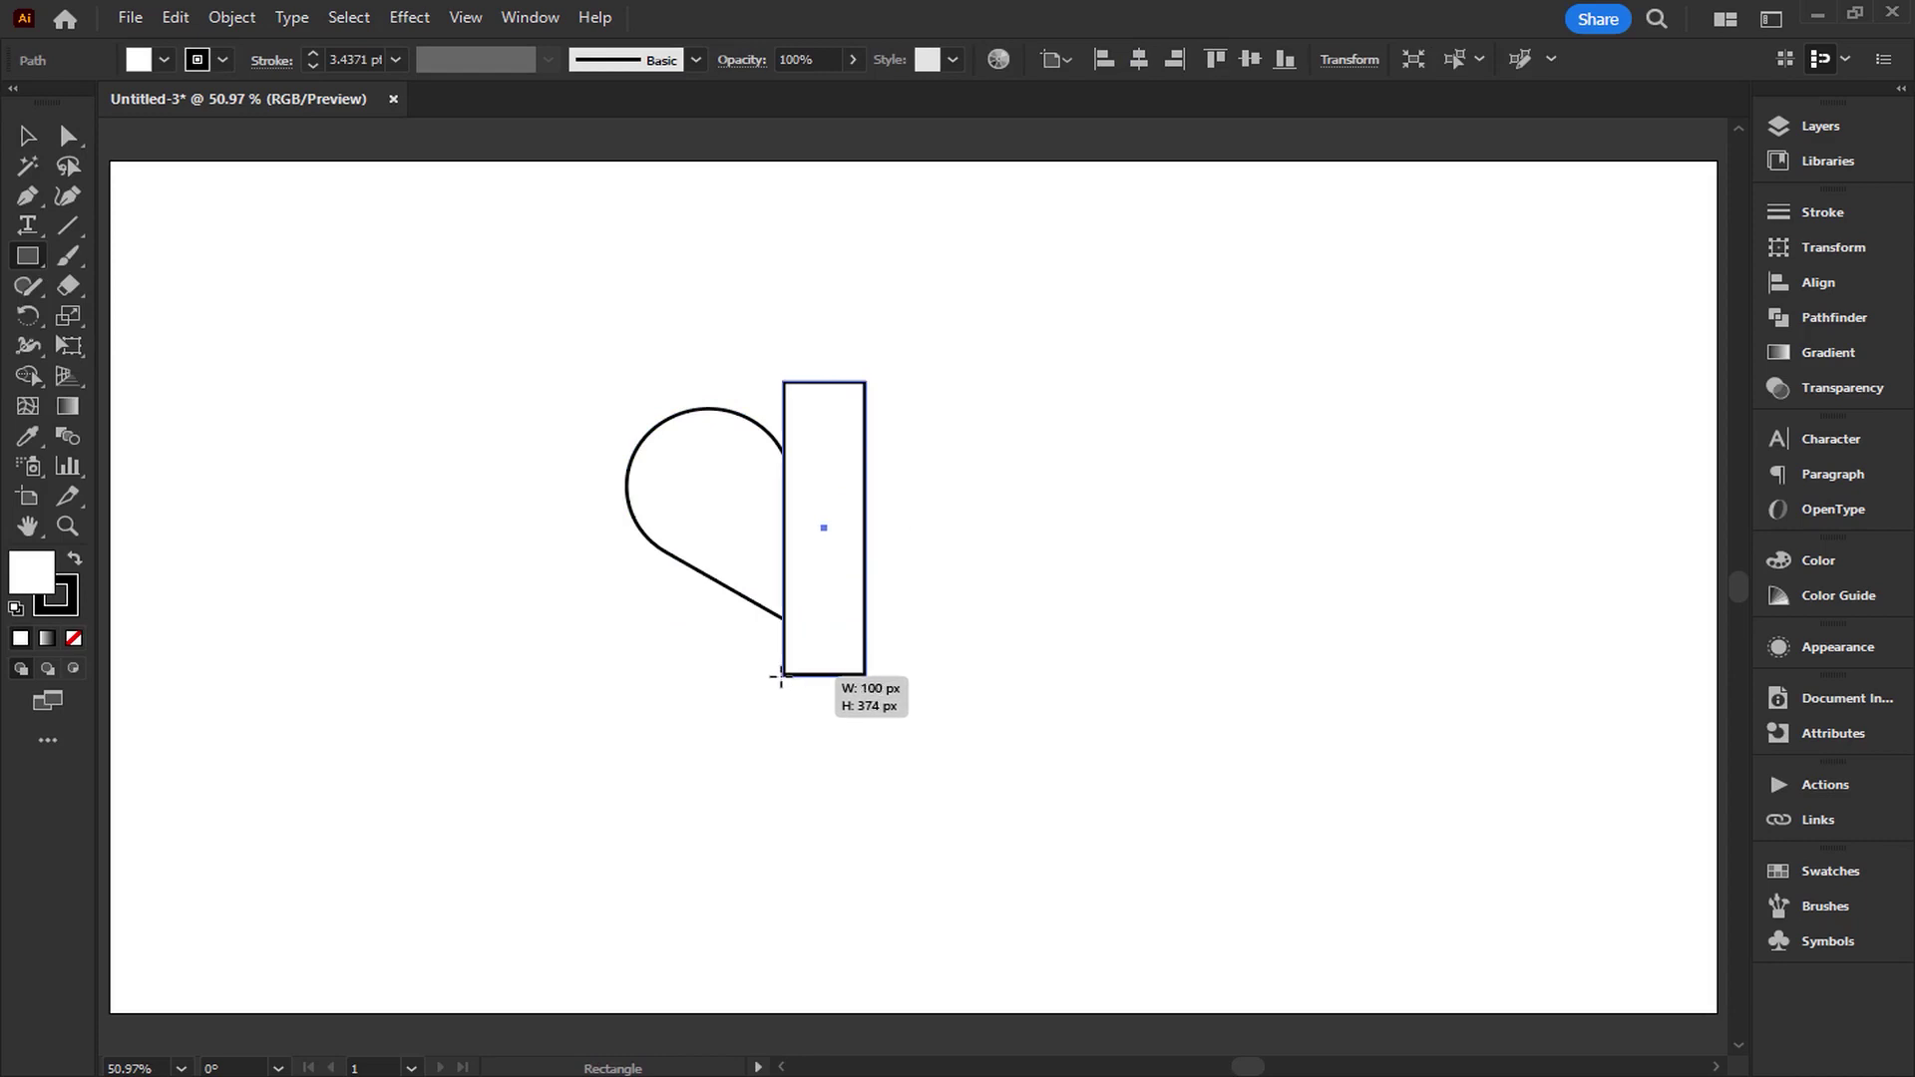
{"action": "key", "text": "v"}
{"action": "left_click", "coordinate": [762, 509]}
{"action": "key", "text": "ctrl+a"}
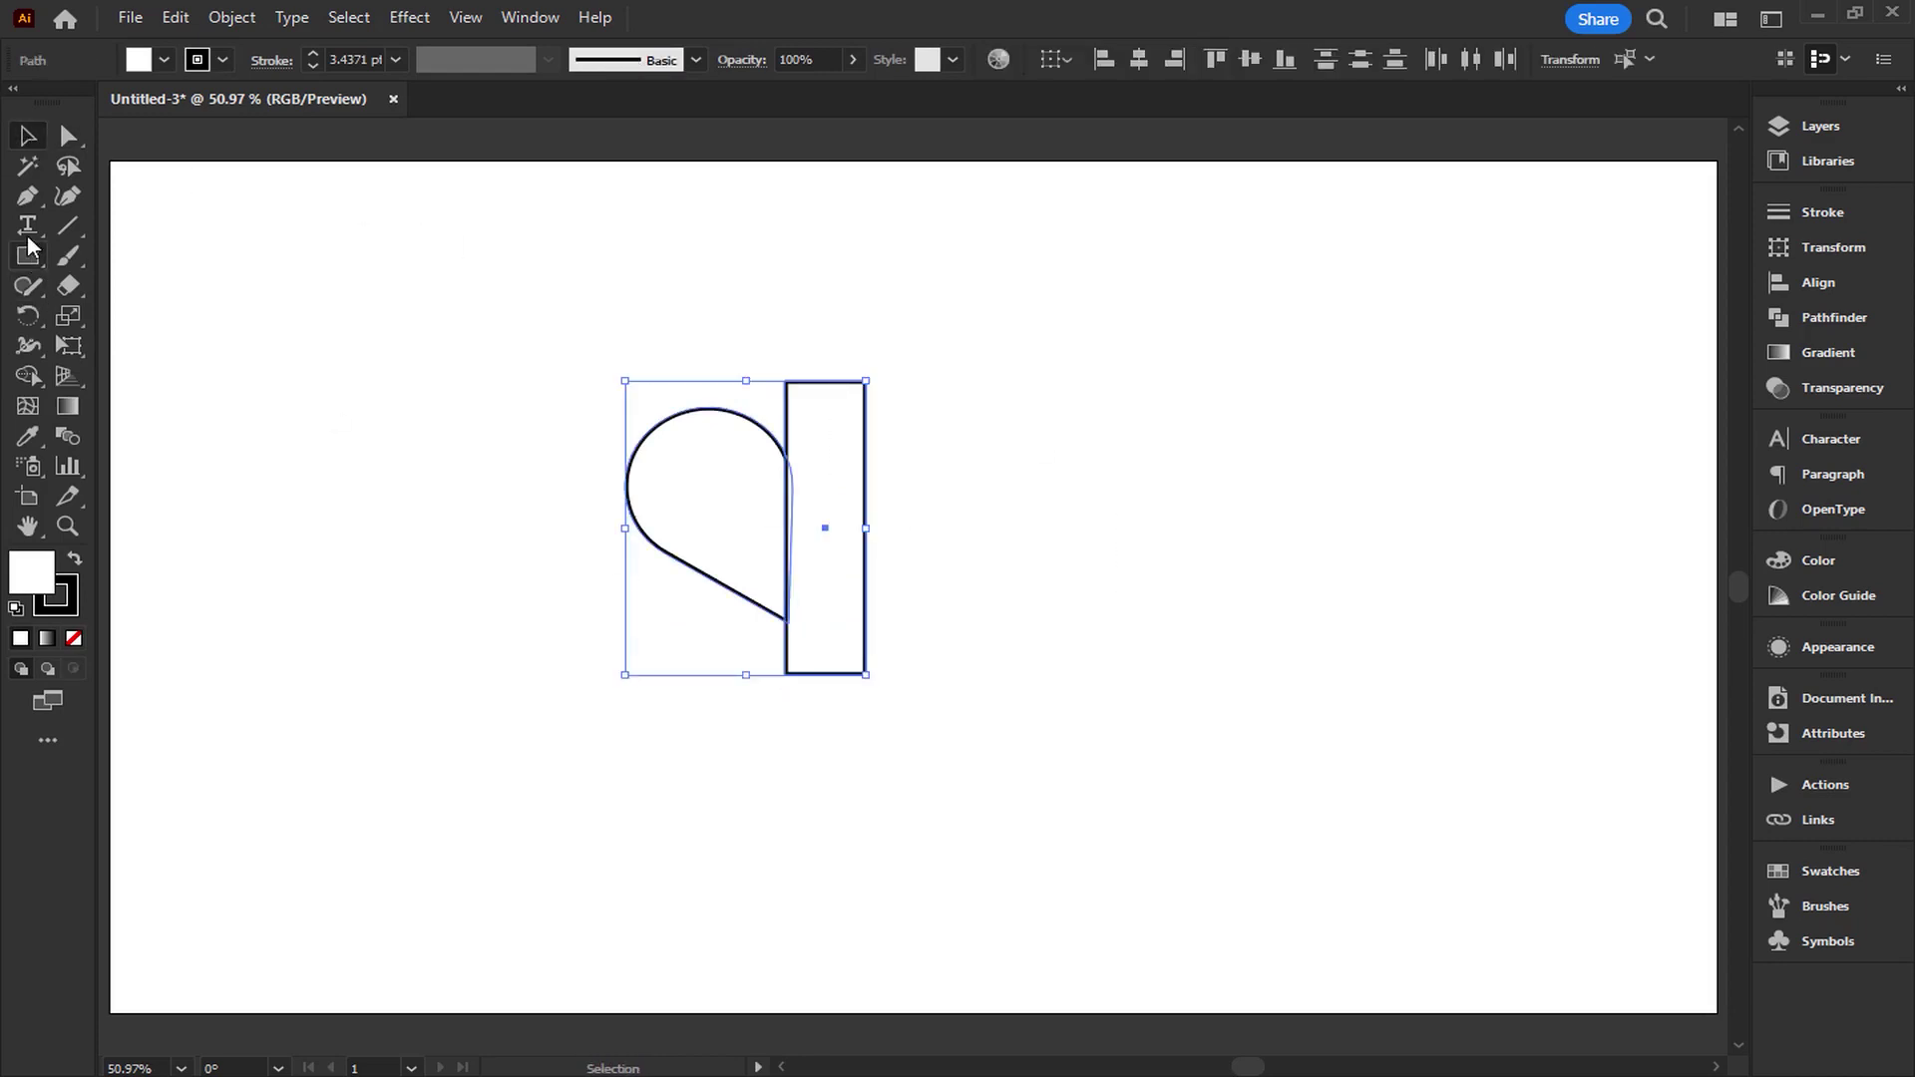
{"action": "left_click", "coordinate": [28, 376]}
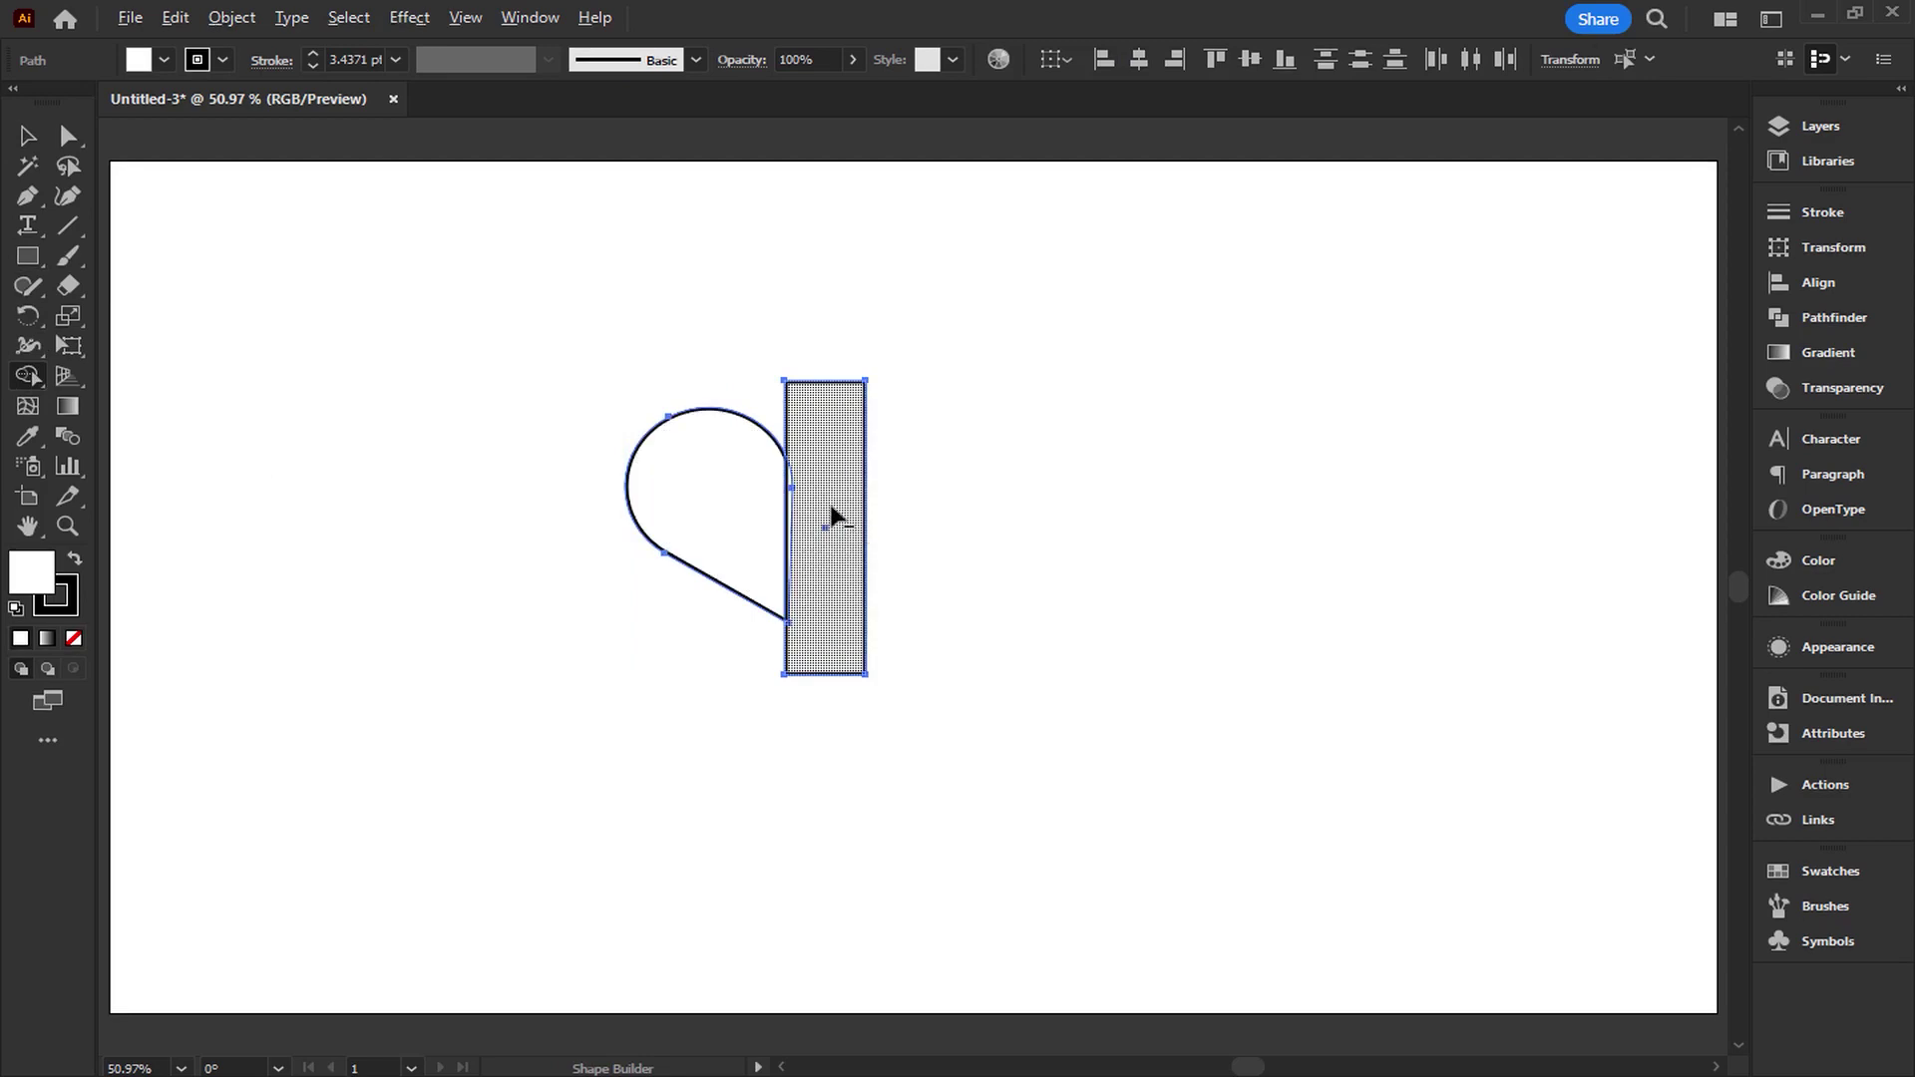
{"action": "left_click", "coordinate": [793, 510], "text": "alt"}
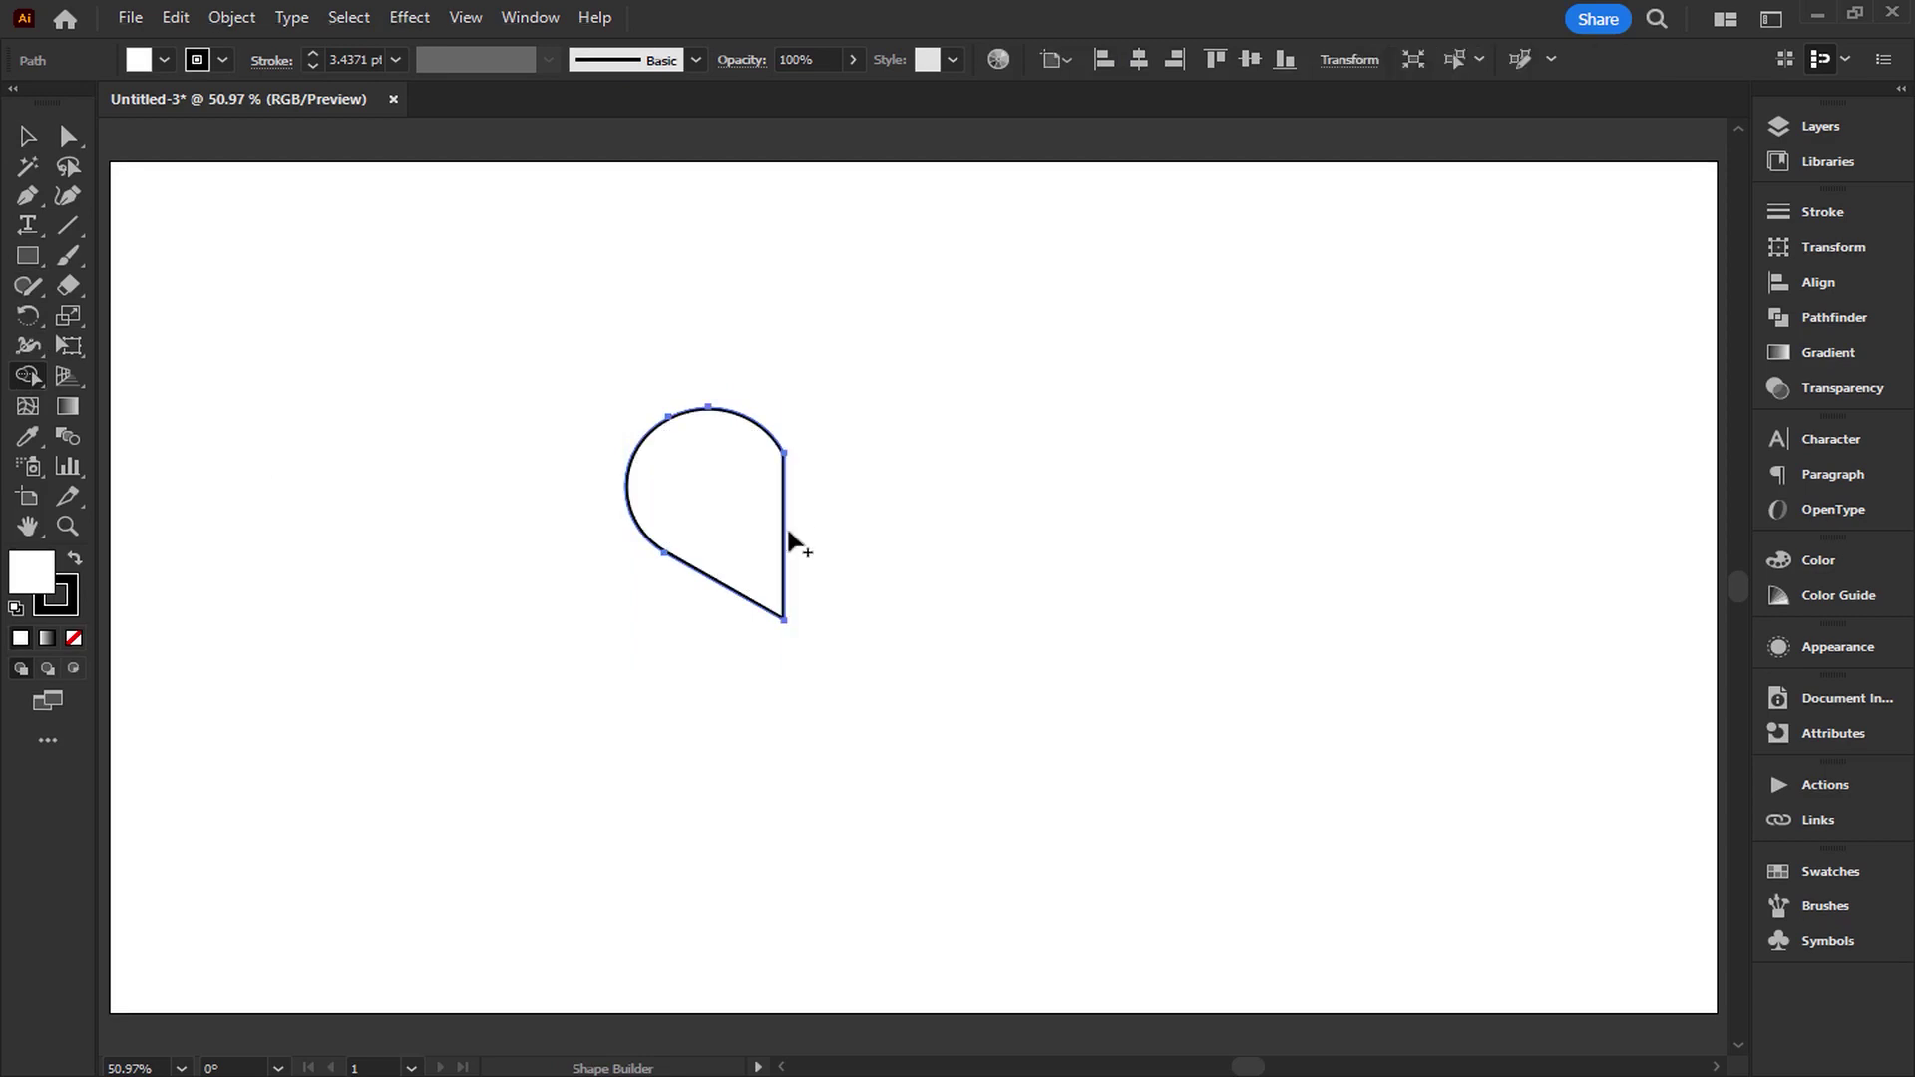
{"action": "left_click", "coordinate": [28, 135]}
{"action": "left_click_drag", "start_coordinate": [734, 351], "coordinate": [602, 542]}
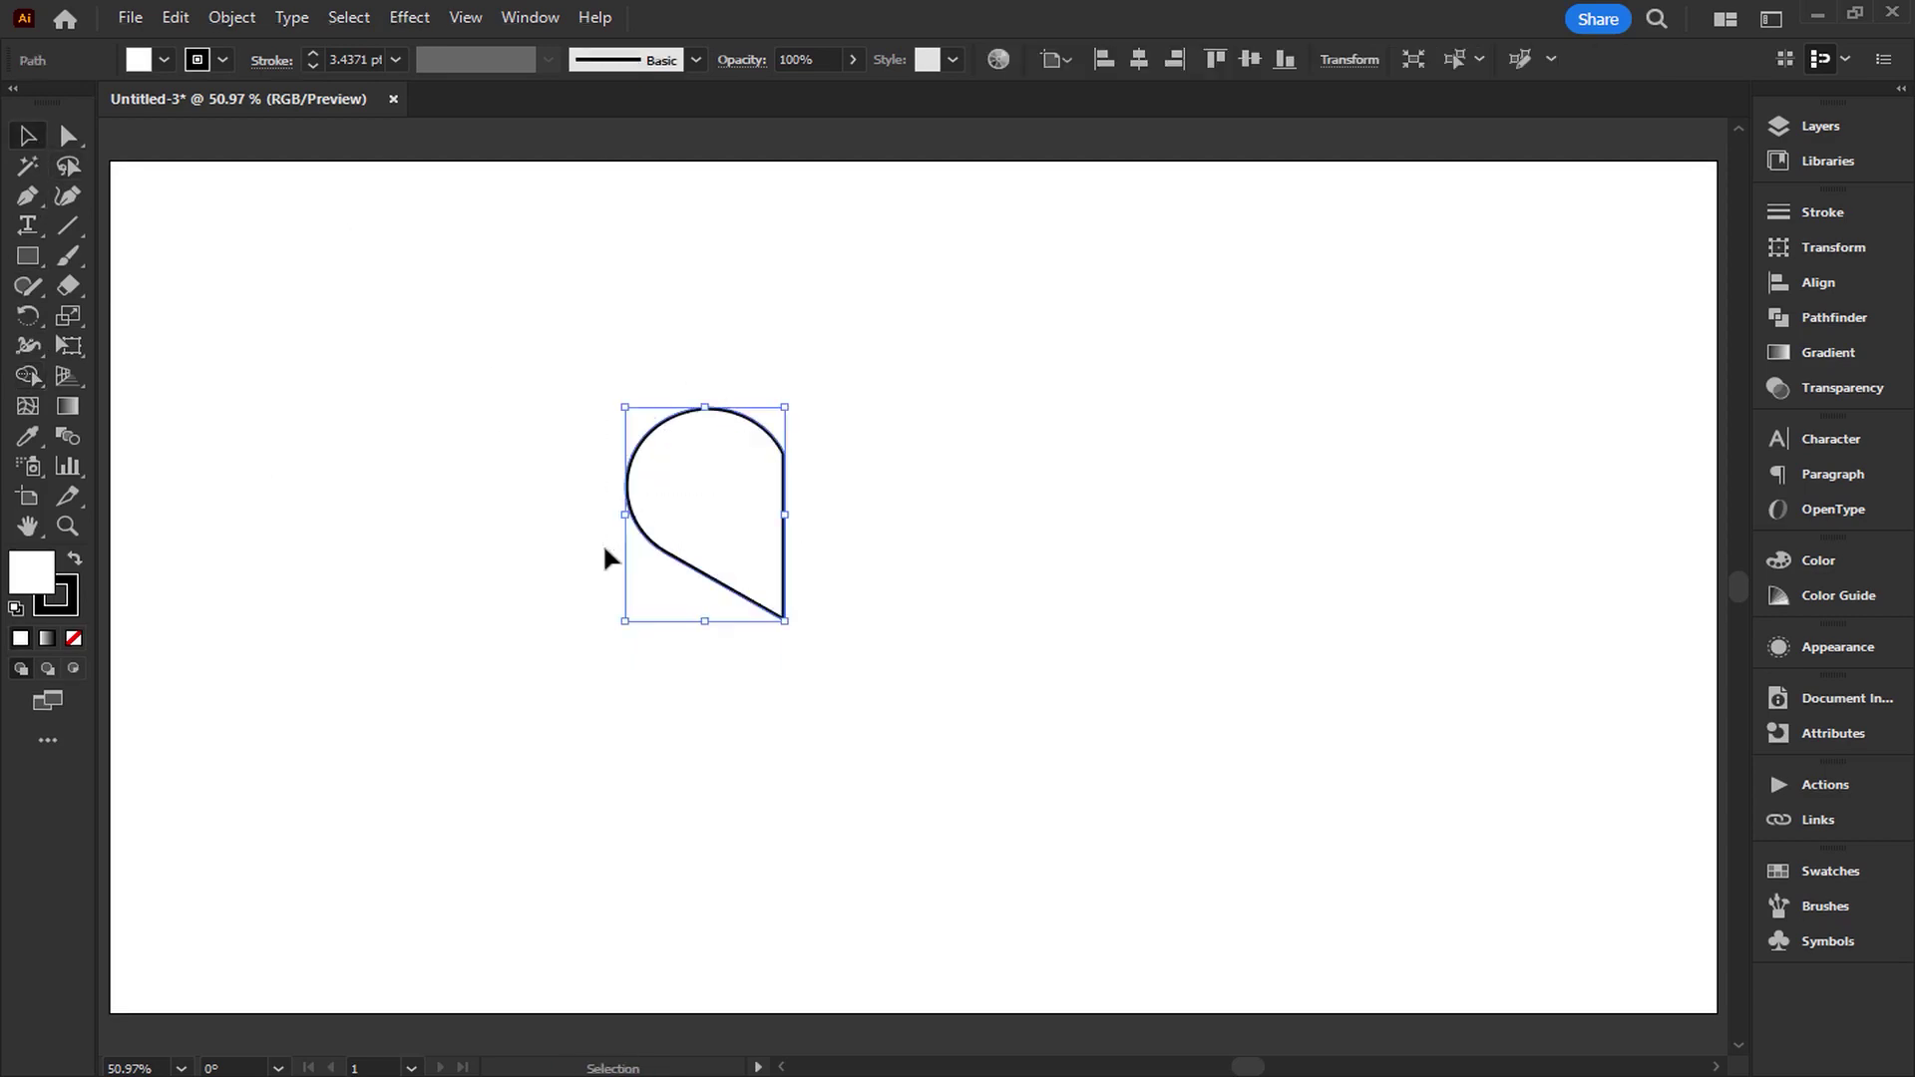
{"action": "right_click", "coordinate": [655, 505]}
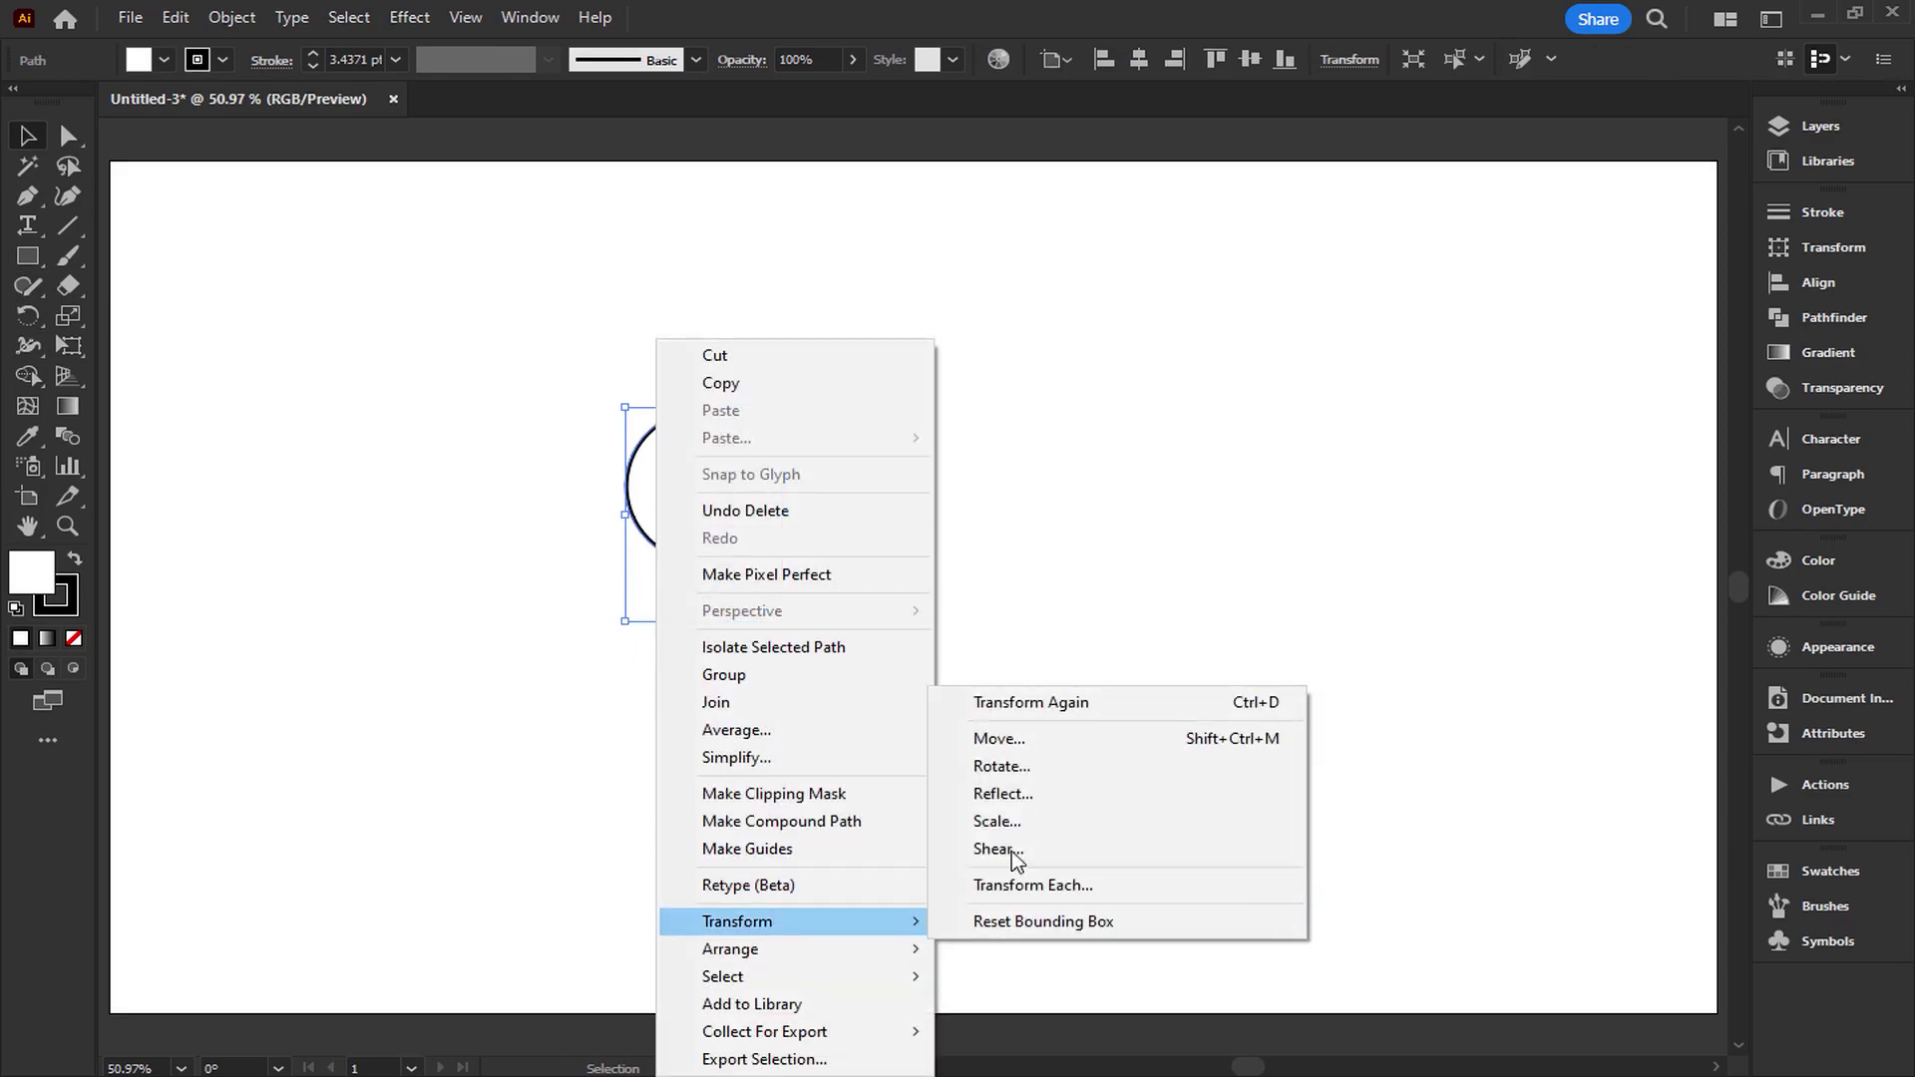
Make a vertically reflected copy of the half-heart and align it to the right.
{"action": "left_click", "coordinate": [1022, 794]}
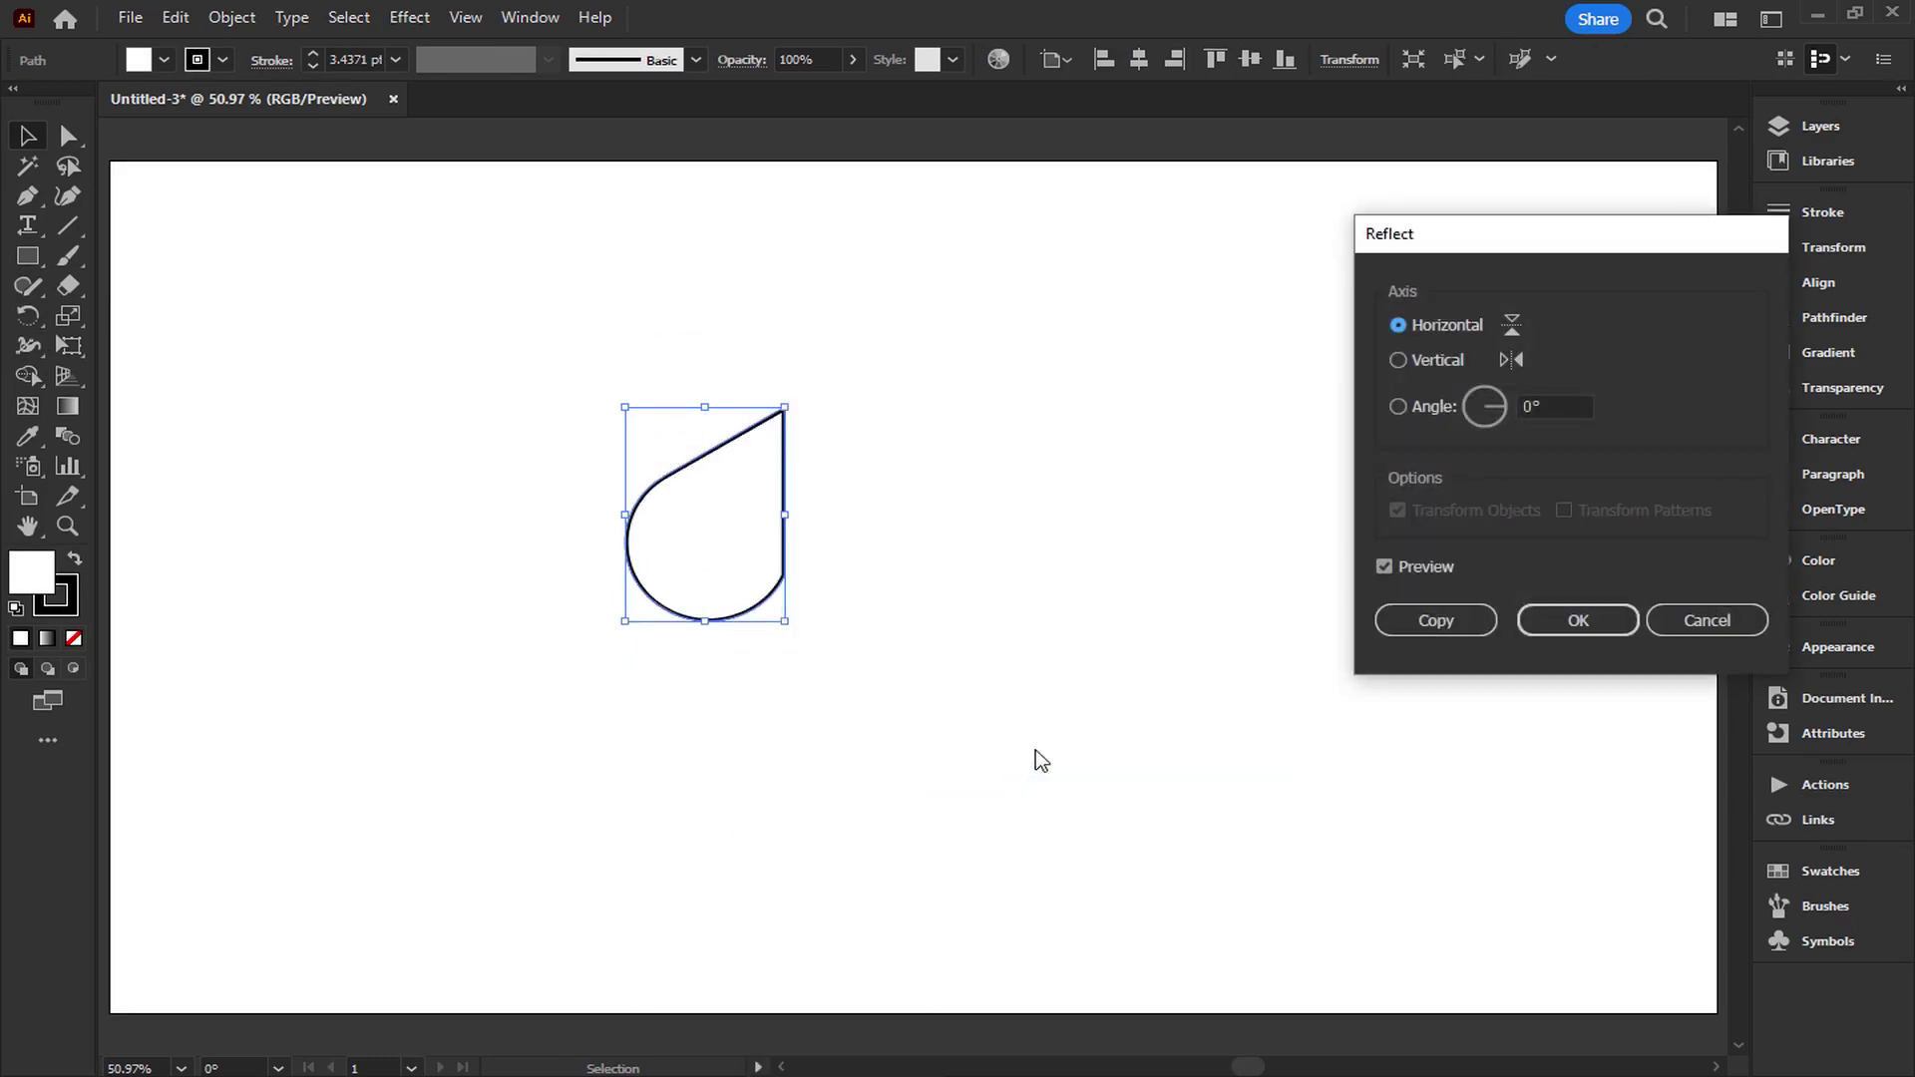
{"action": "left_click", "coordinate": [1436, 360]}
{"action": "left_click", "coordinate": [1458, 632]}
{"action": "mouse_move", "coordinate": [683, 591]}
{"action": "left_mouse_down"}
{"action": "mouse_move", "coordinate": [860, 592]}
{"action": "mouse_move", "coordinate": [835, 594]}
{"action": "left_mouse_up"}
{"action": "left_click", "coordinate": [998, 369]}
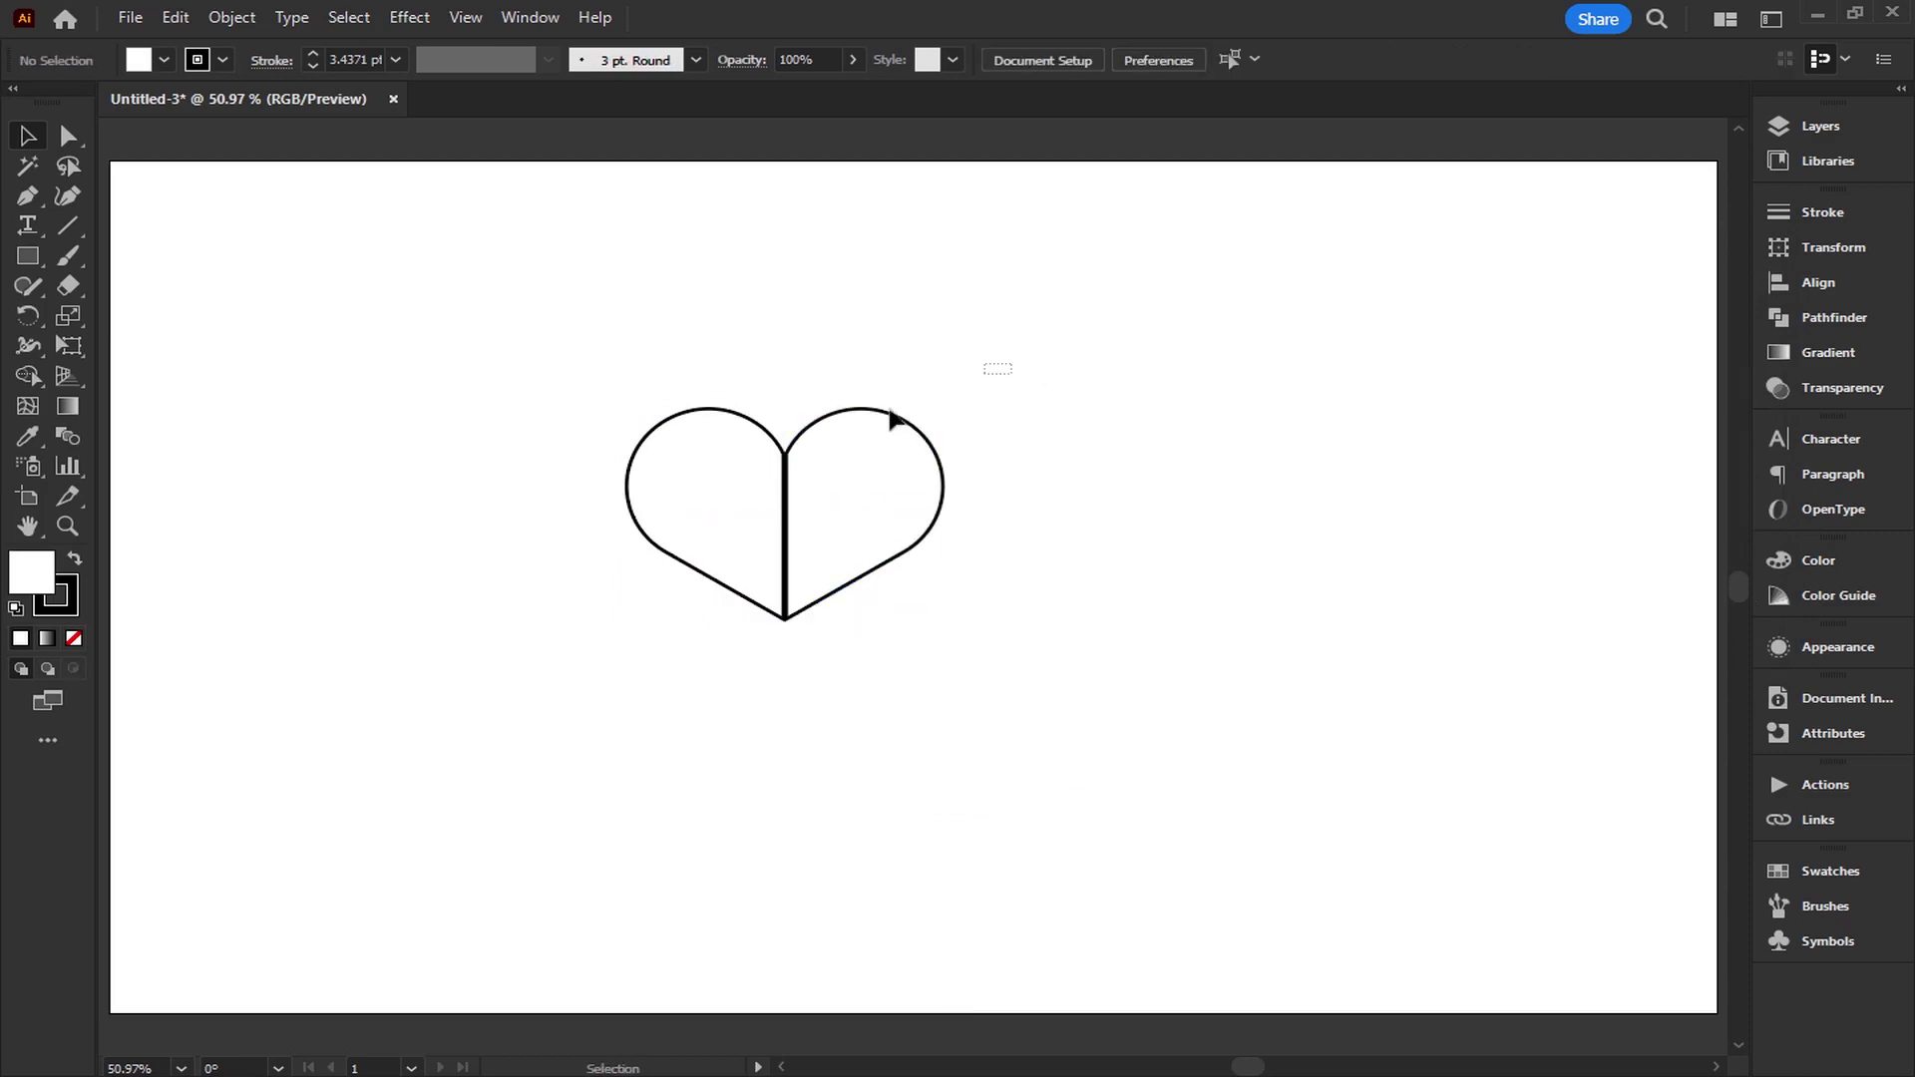
Set both halves' stroke to None and unite them into one heart with Pathfinder.
{"action": "key", "text": "ctrl+a"}
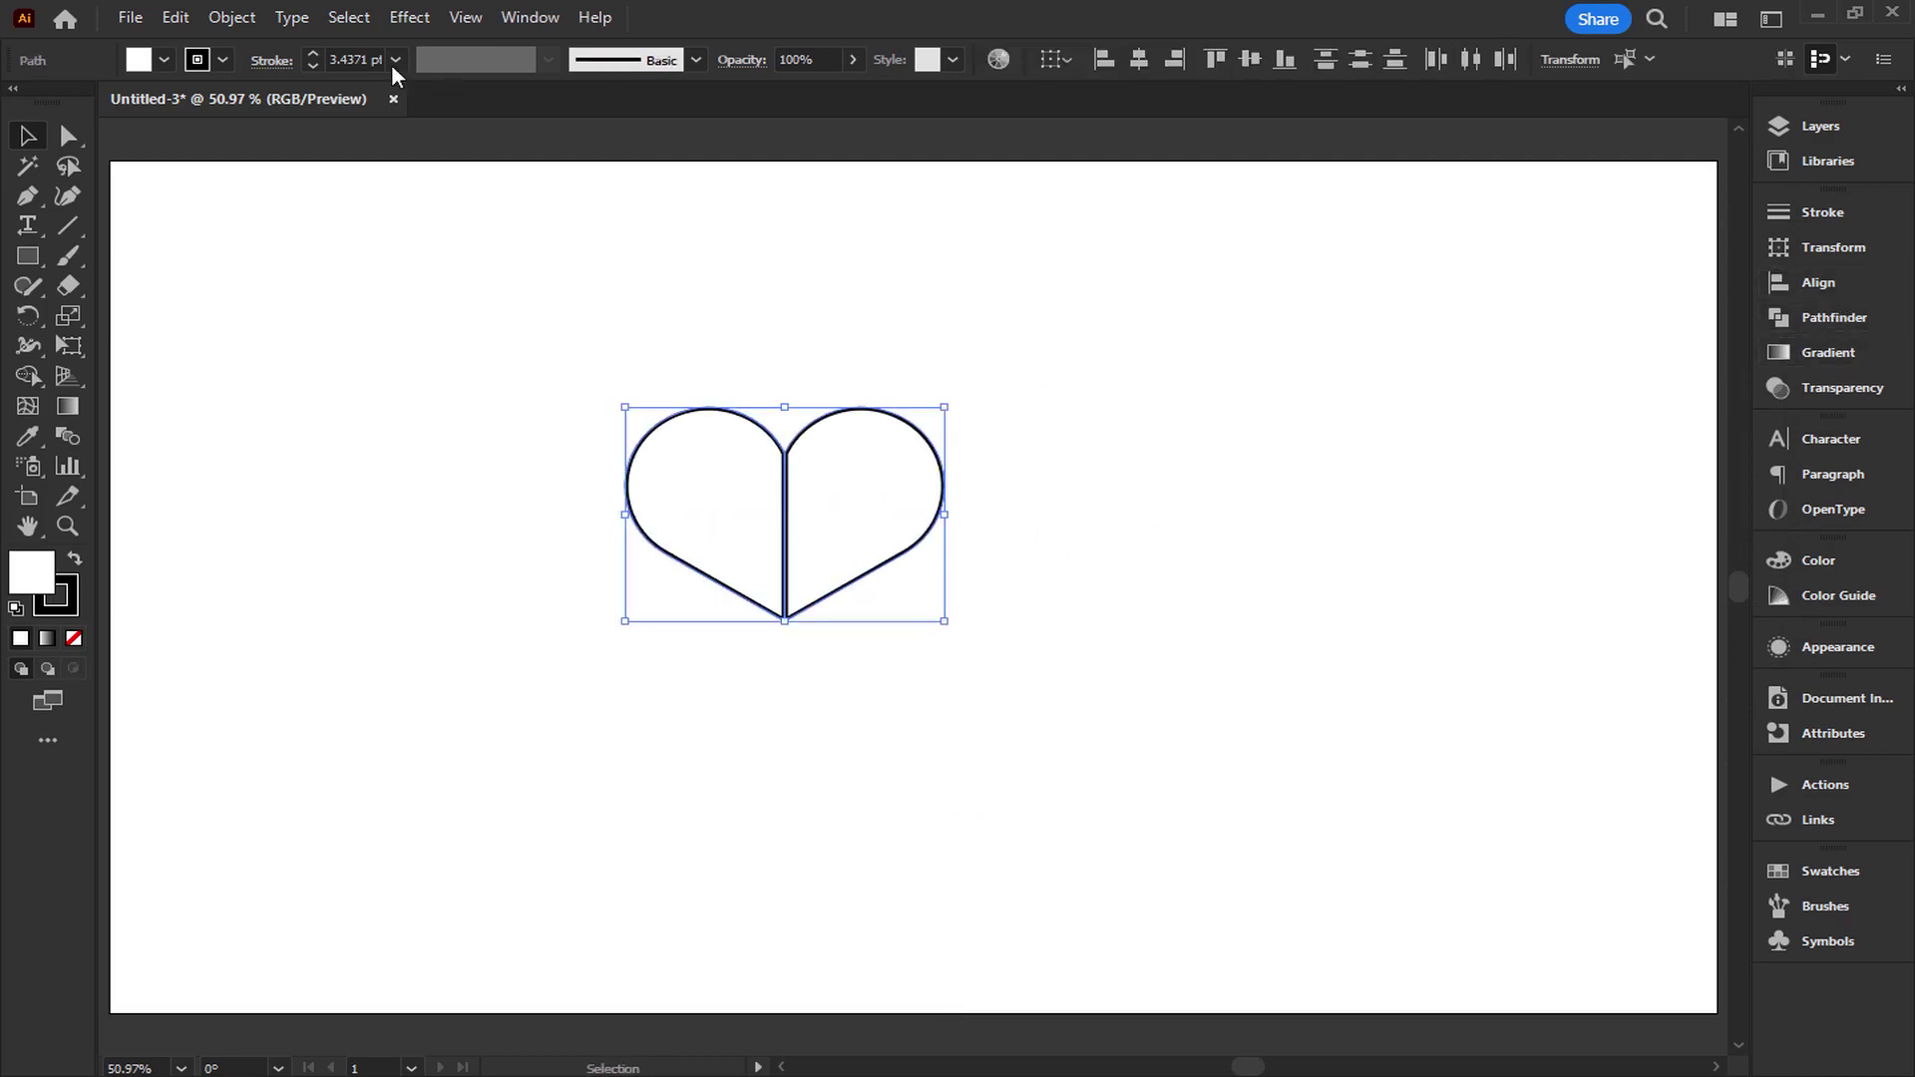
{"action": "left_click", "coordinate": [222, 60]}
{"action": "left_click", "coordinate": [12, 104]}
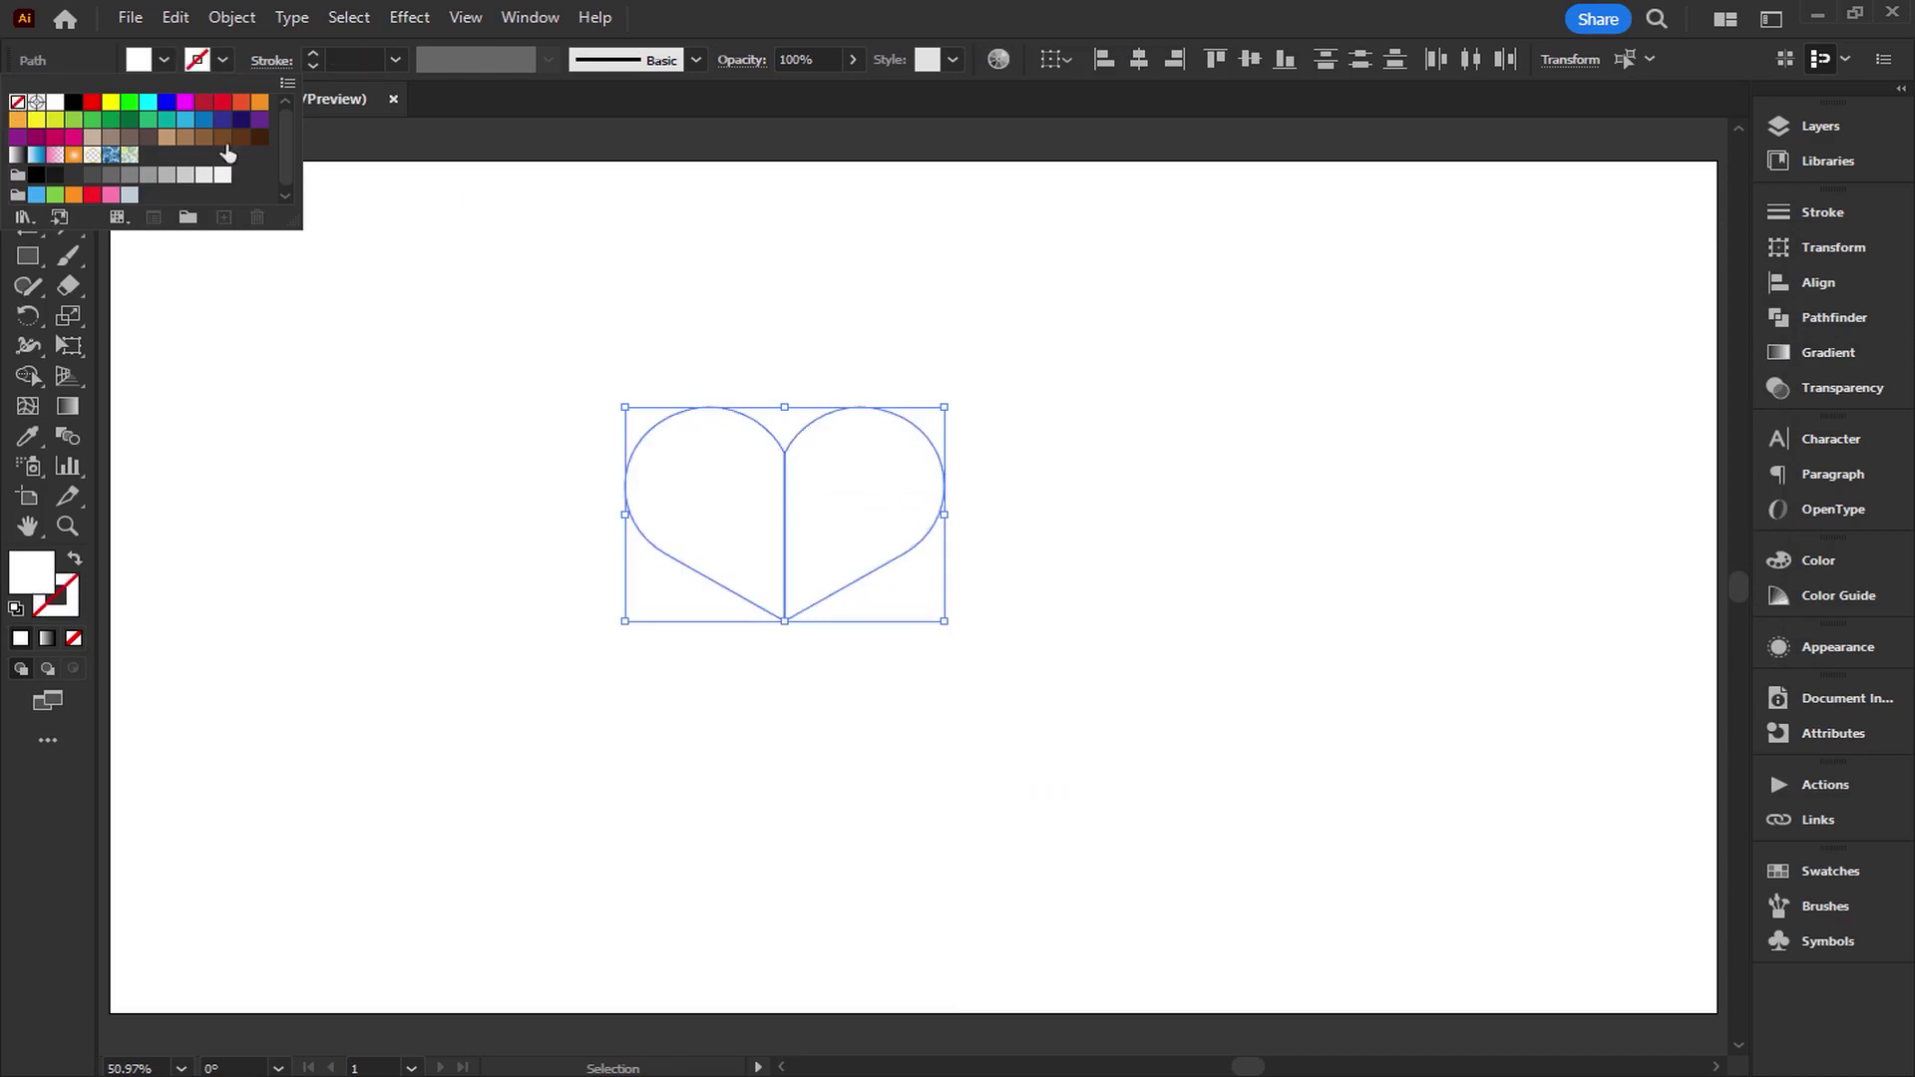
{"action": "left_click", "coordinate": [1823, 283]}
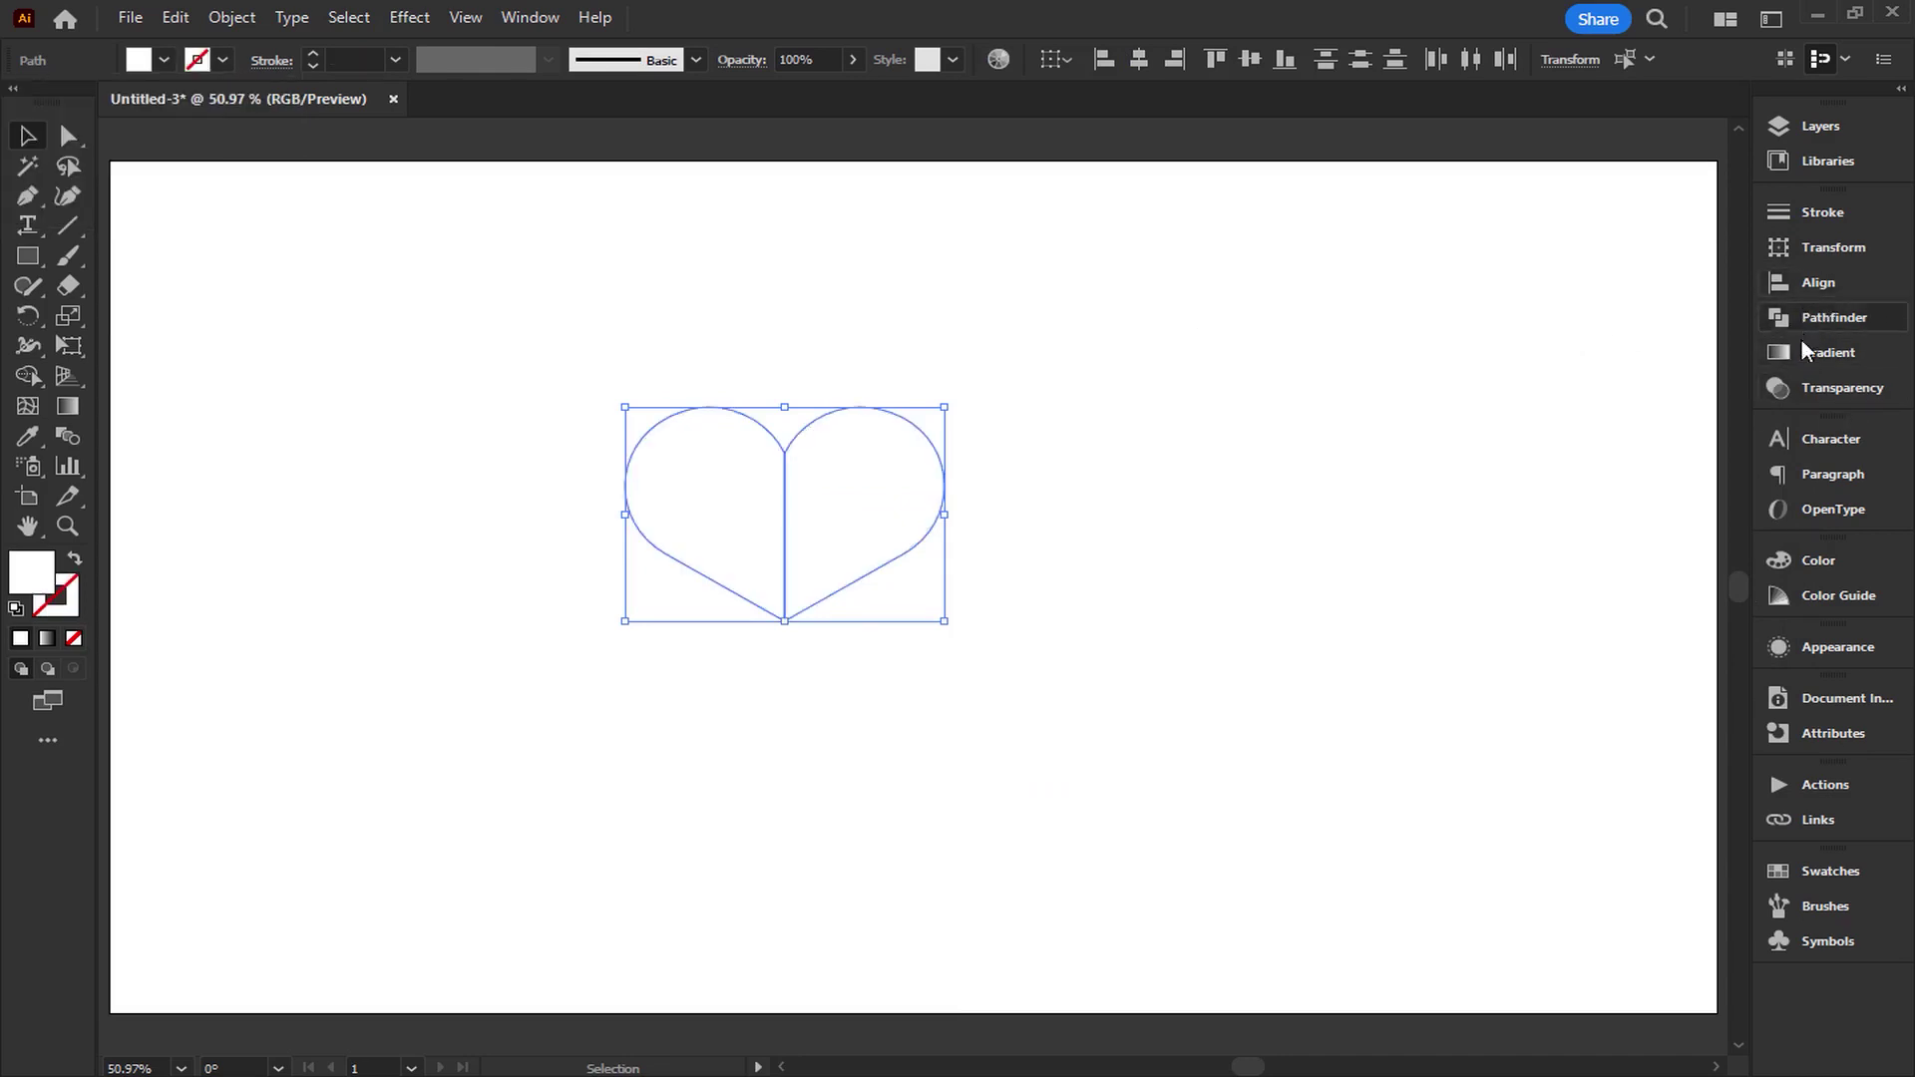
{"action": "left_click", "coordinate": [1810, 318]}
{"action": "left_click", "coordinate": [1468, 267]}
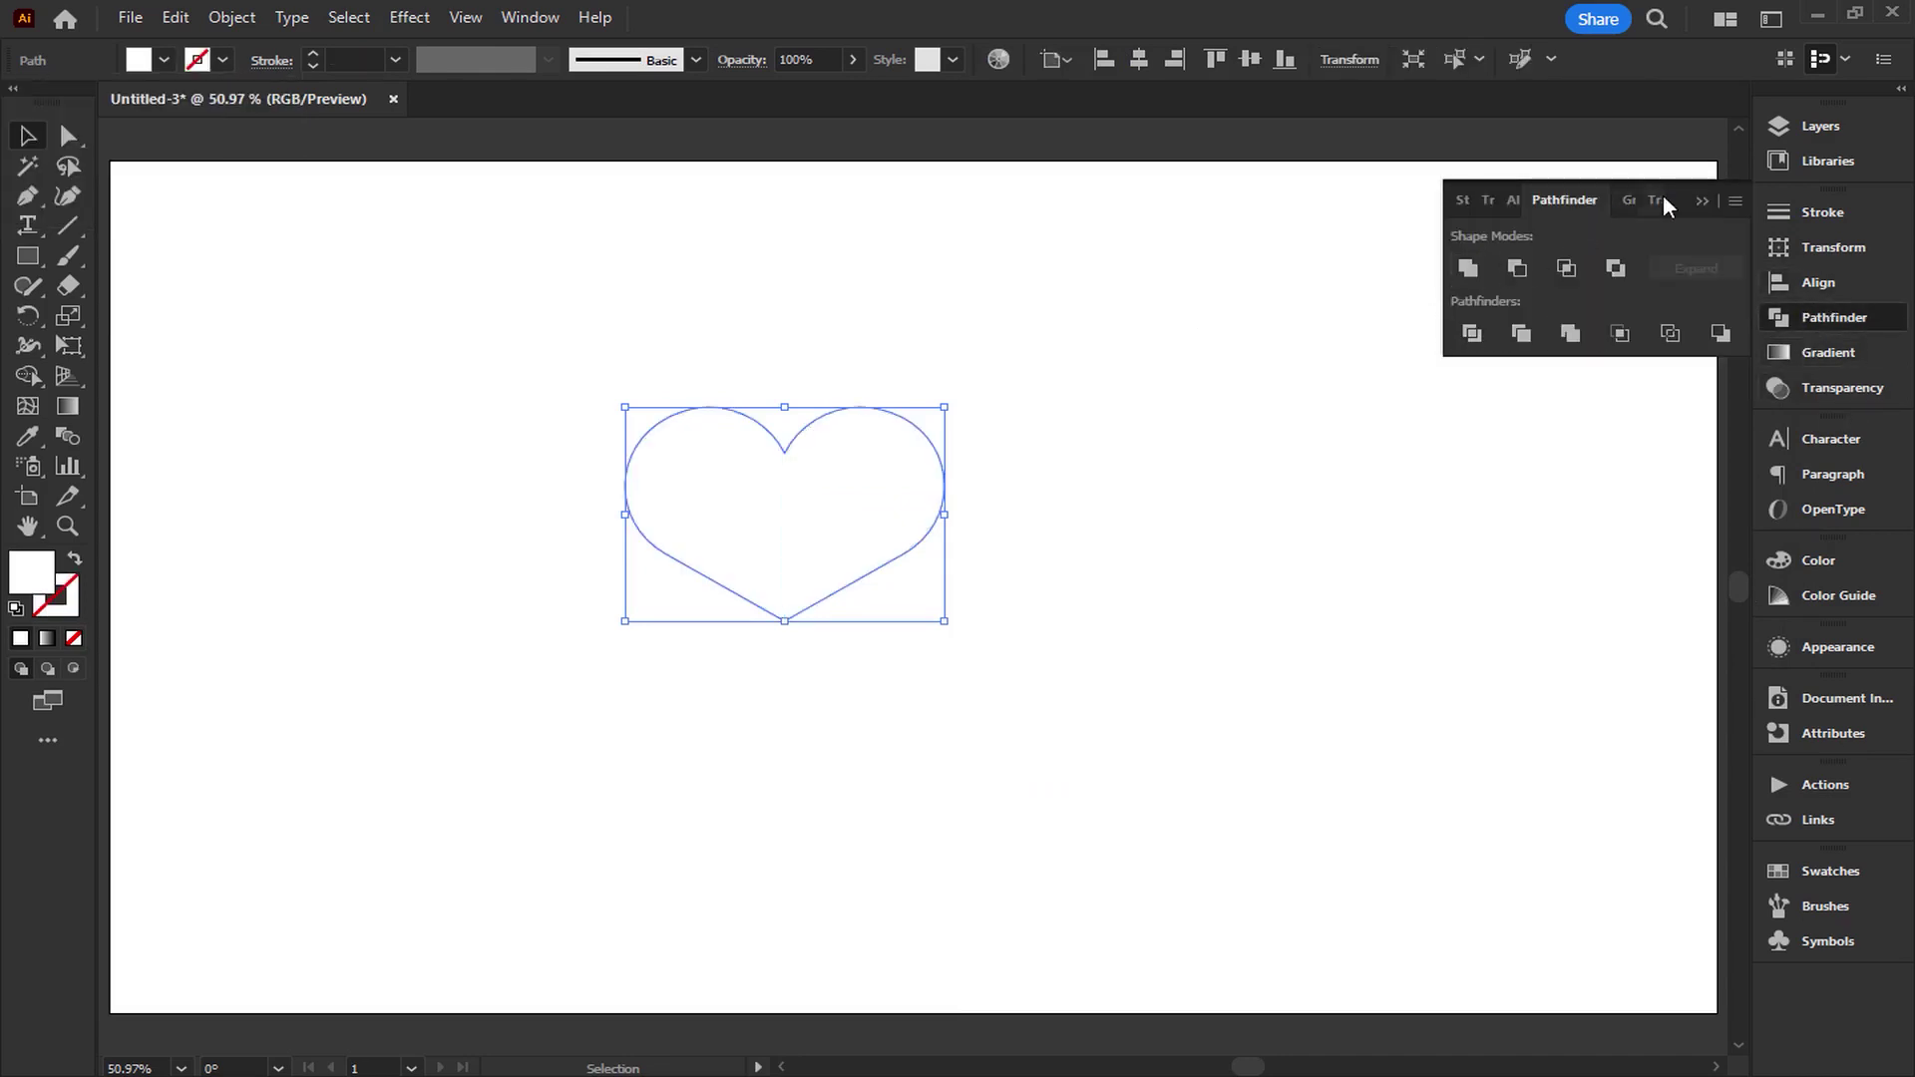
{"action": "left_click_drag", "start_coordinate": [1097, 361], "coordinate": [561, 623]}
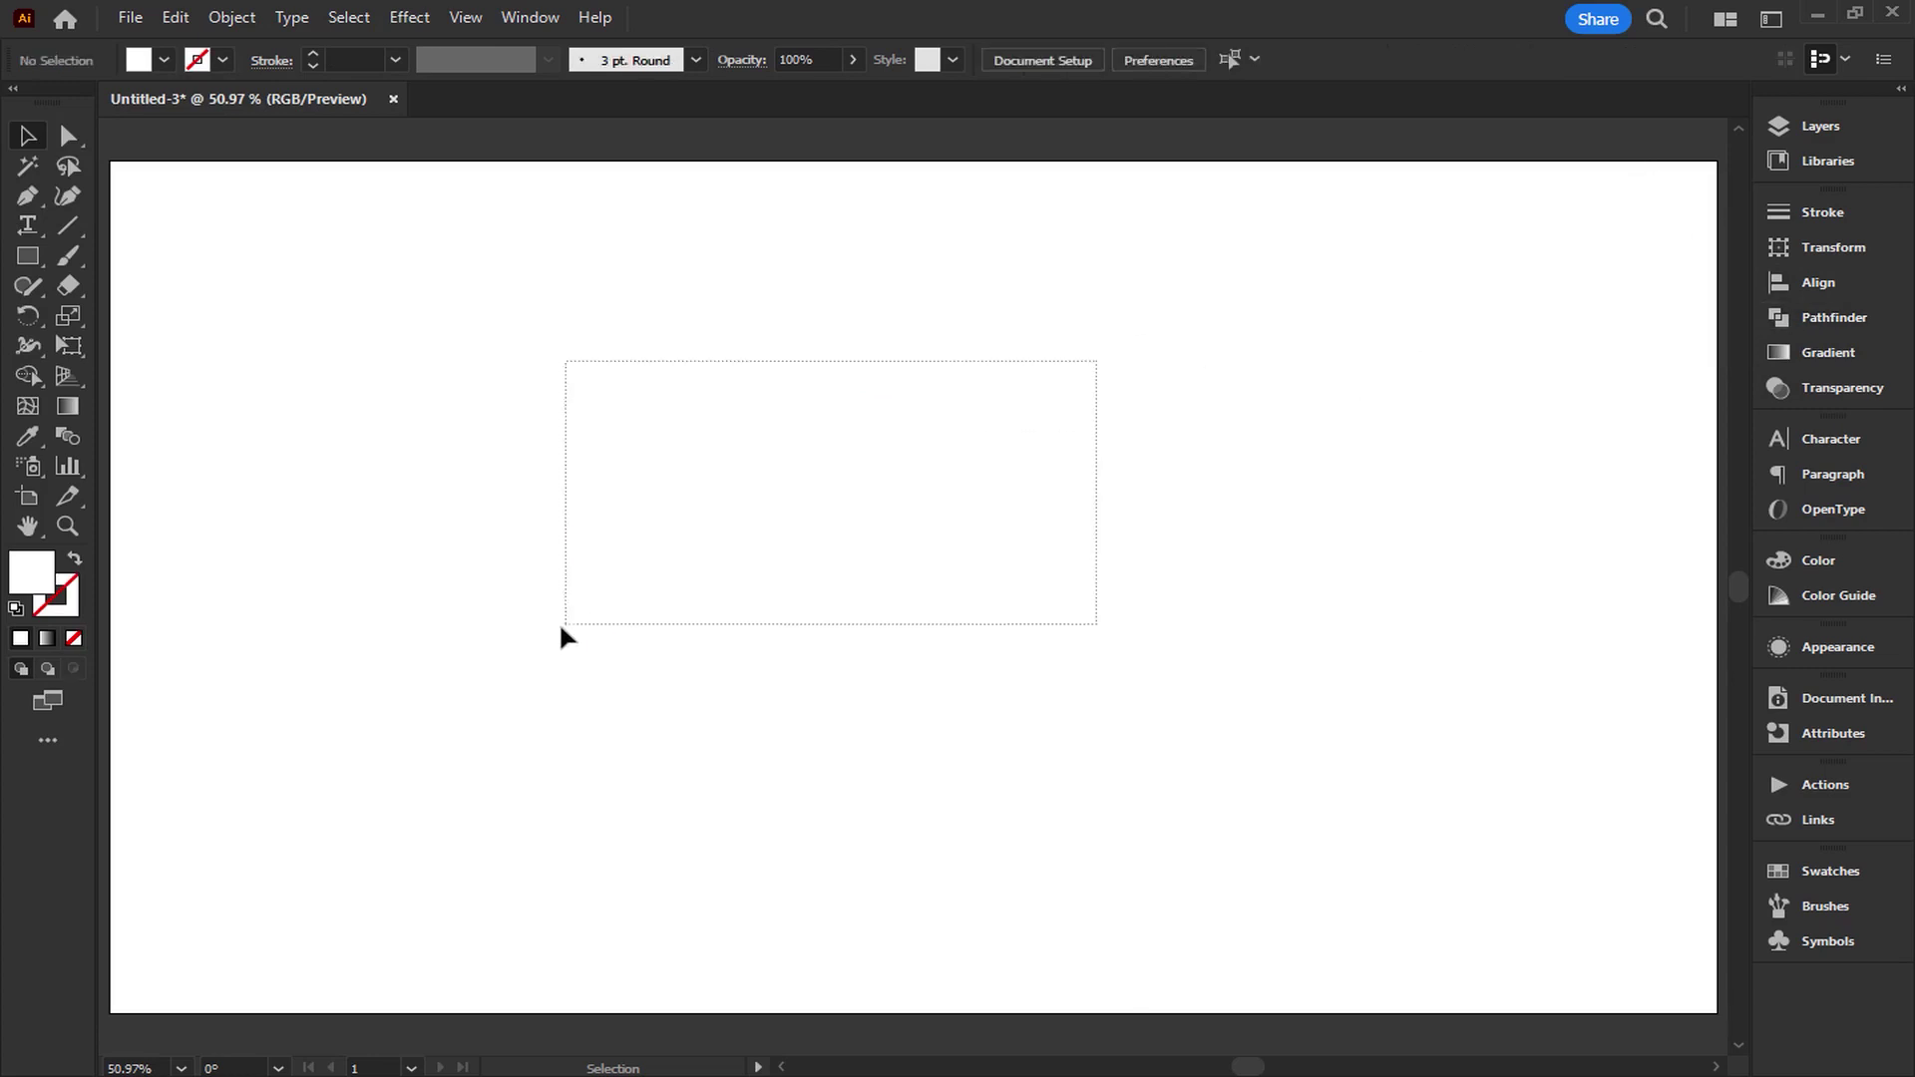
Fill the heart with the default white-to-black gradient.
{"action": "left_click", "coordinate": [164, 60]}
{"action": "left_click", "coordinate": [24, 169]}
{"action": "left_click", "coordinate": [346, 350]}
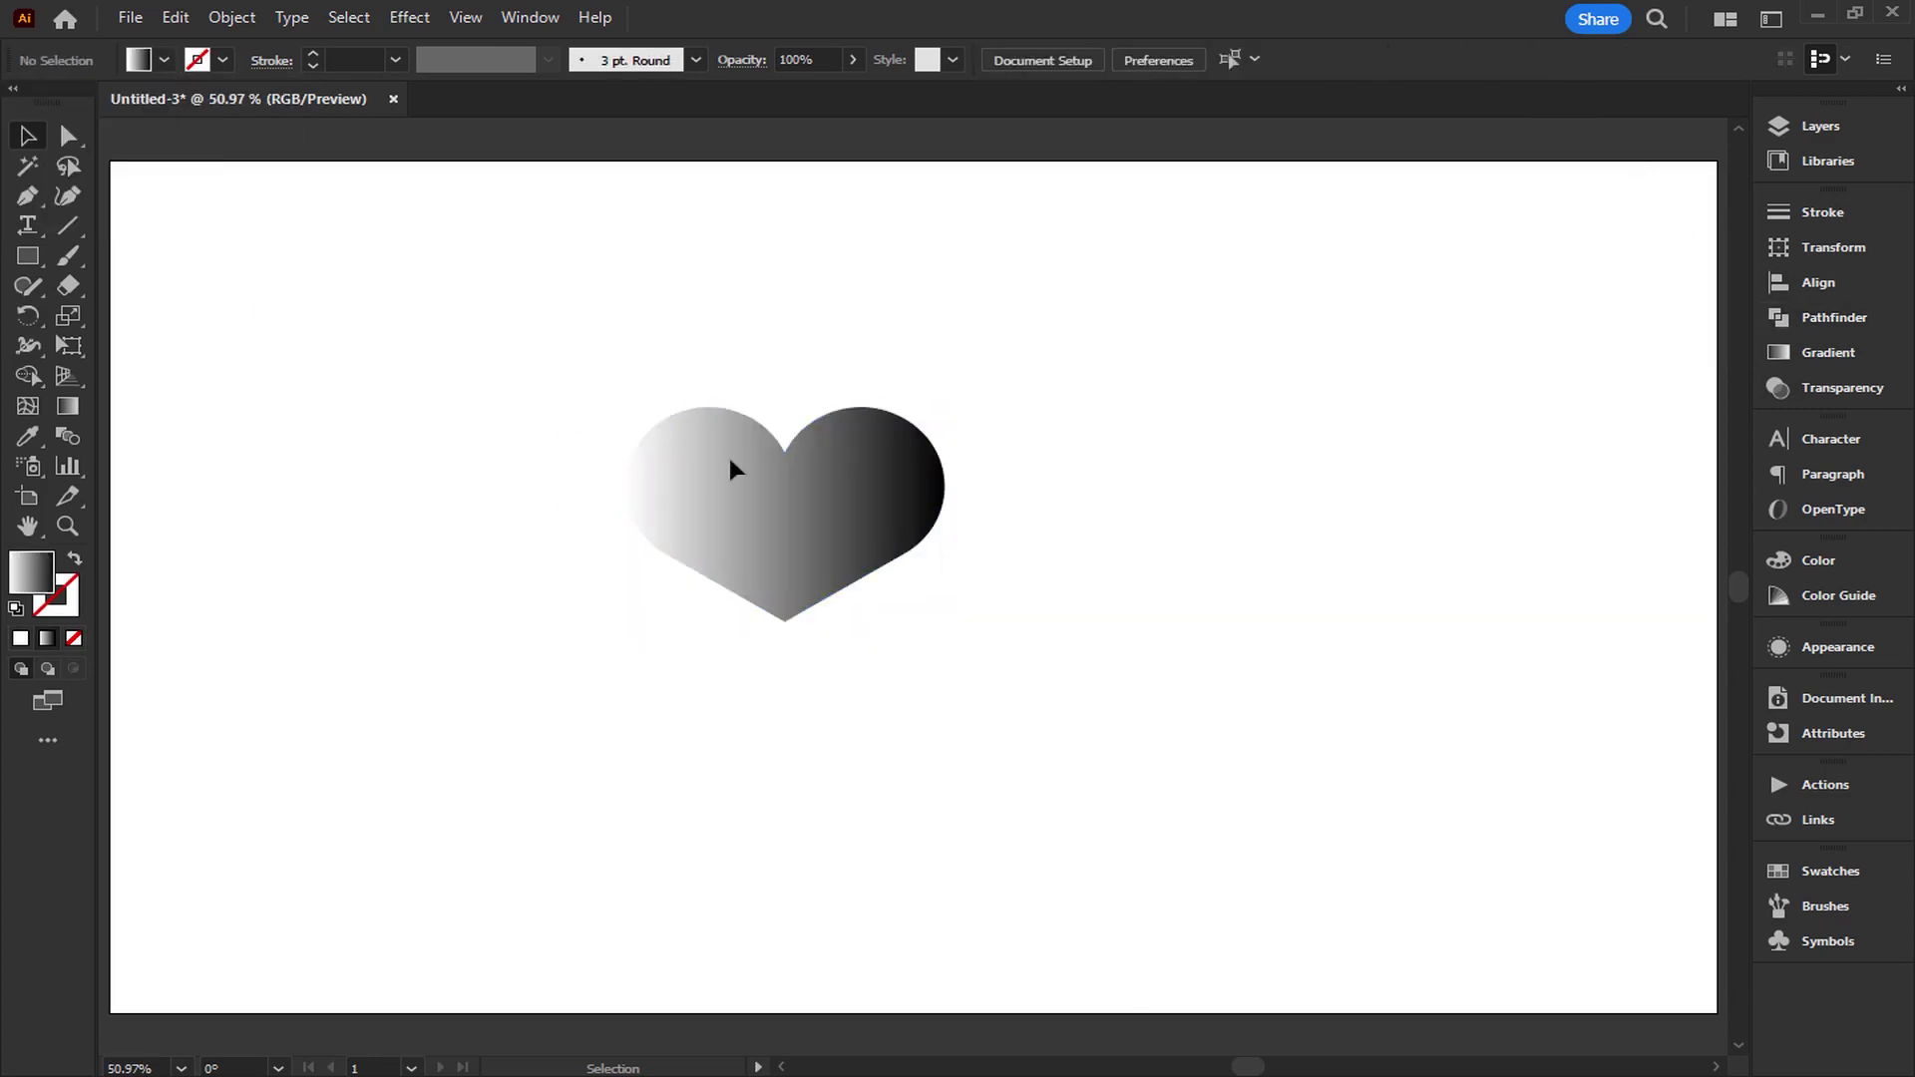
{"action": "left_click", "coordinate": [709, 510]}
{"action": "left_click", "coordinate": [69, 417]}
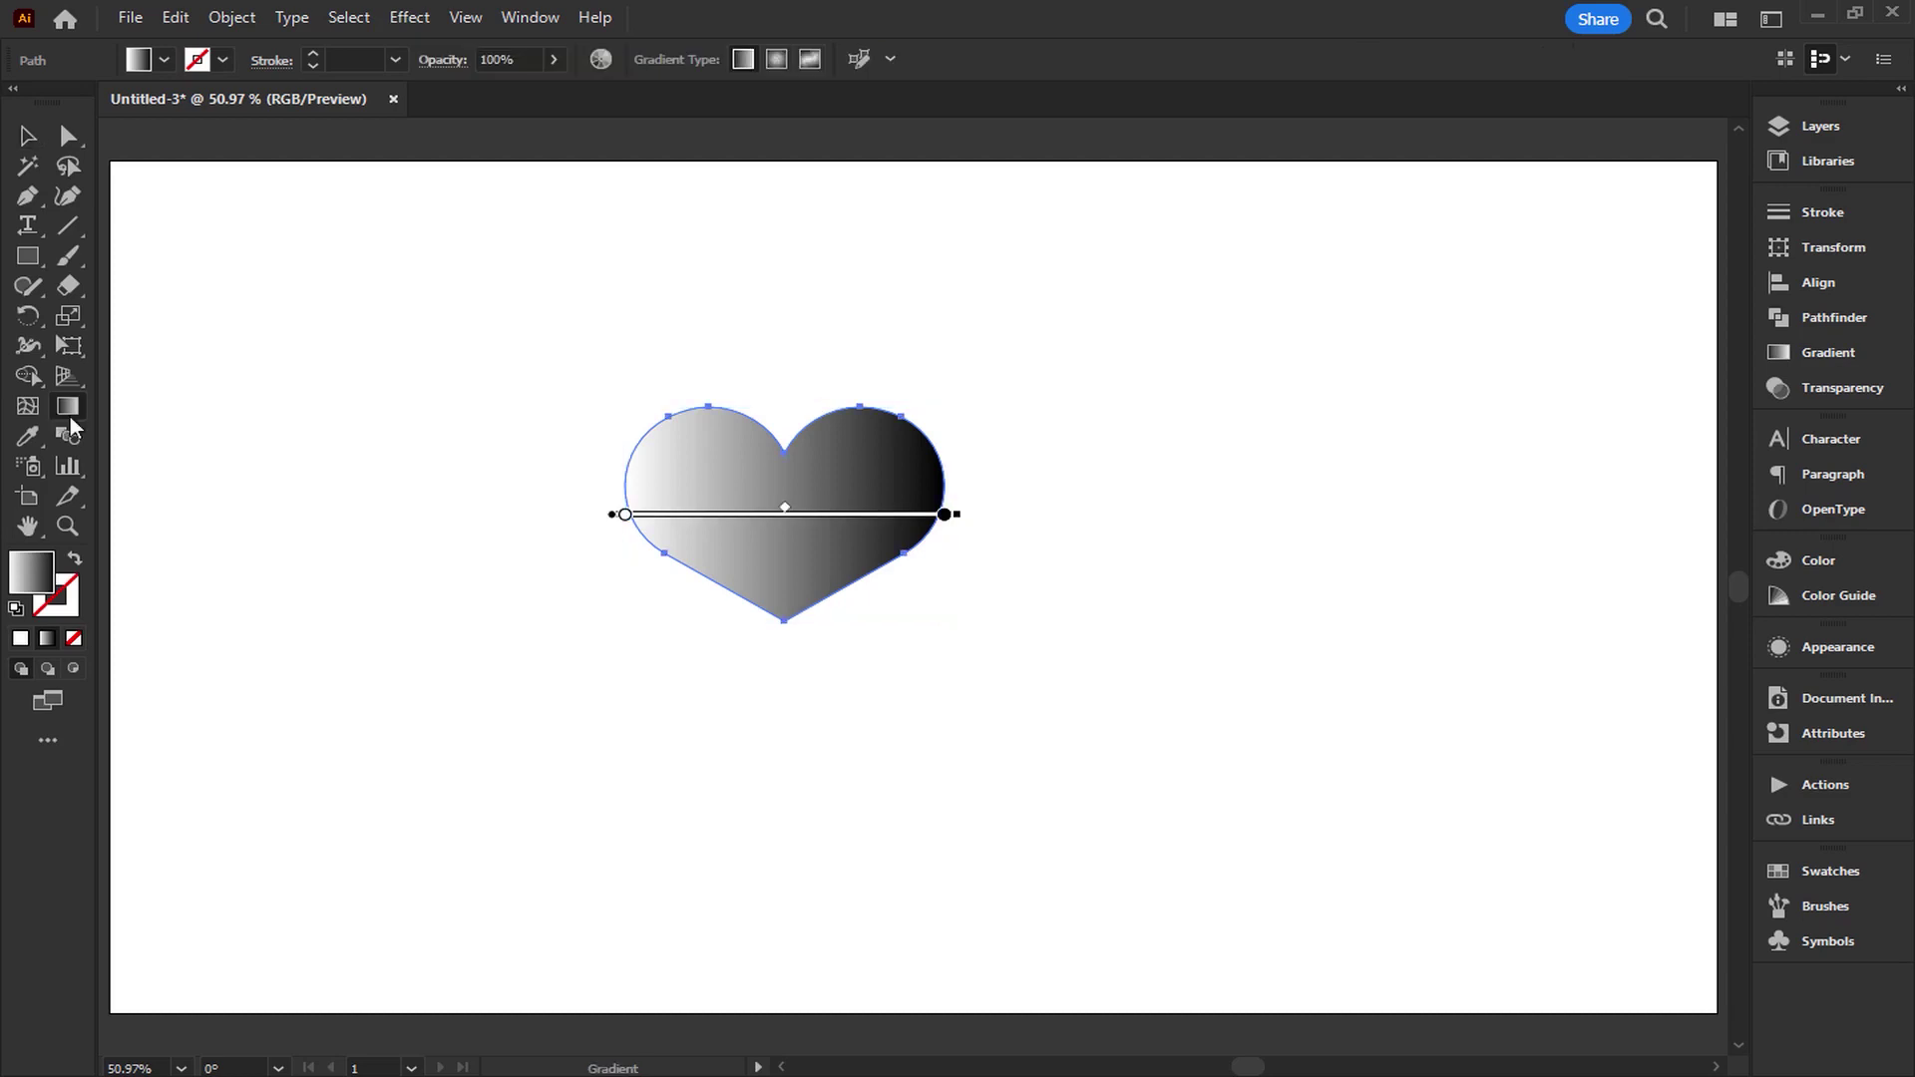
Make the left gradient stop red, add a dark stop, widen the red midpoint, and enlarge the heart.
{"action": "left_click", "coordinate": [1829, 362]}
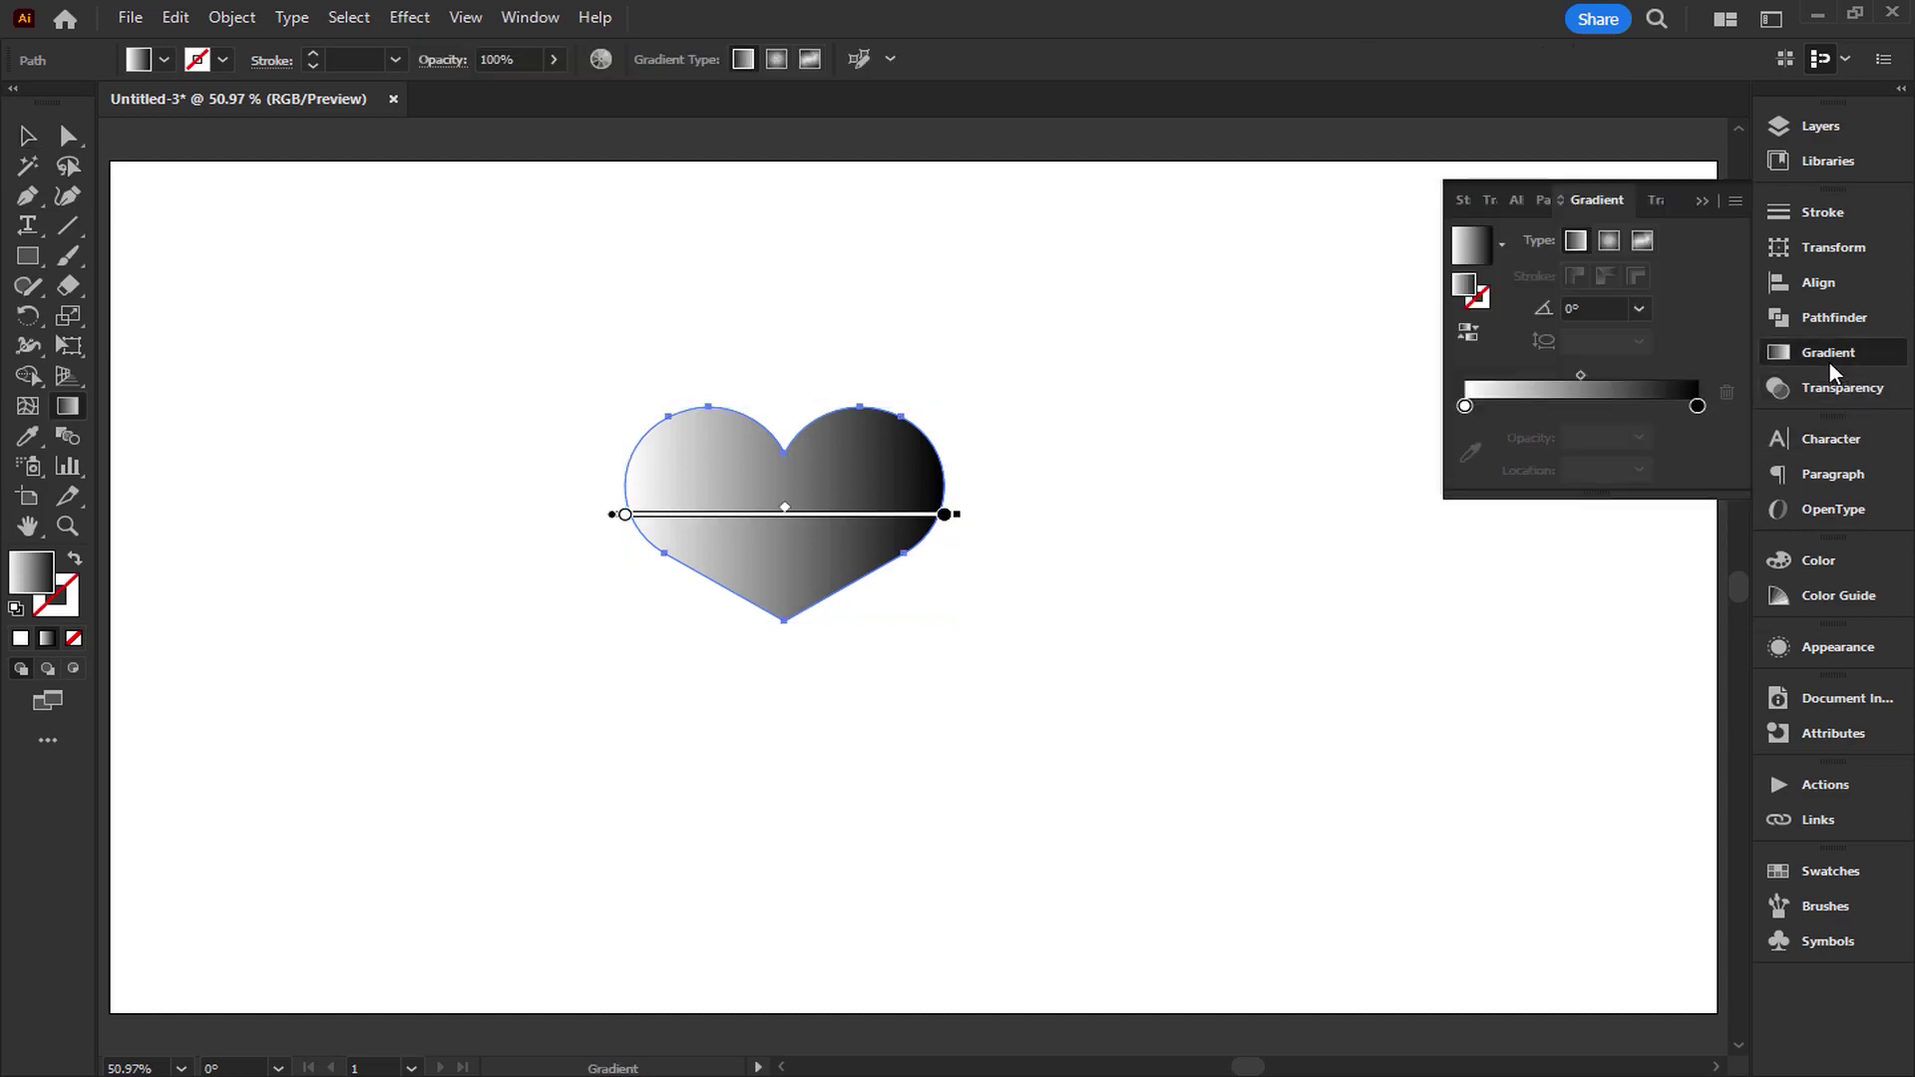
{"action": "double_click", "coordinate": [1464, 406]}
{"action": "left_click", "coordinate": [1469, 562]}
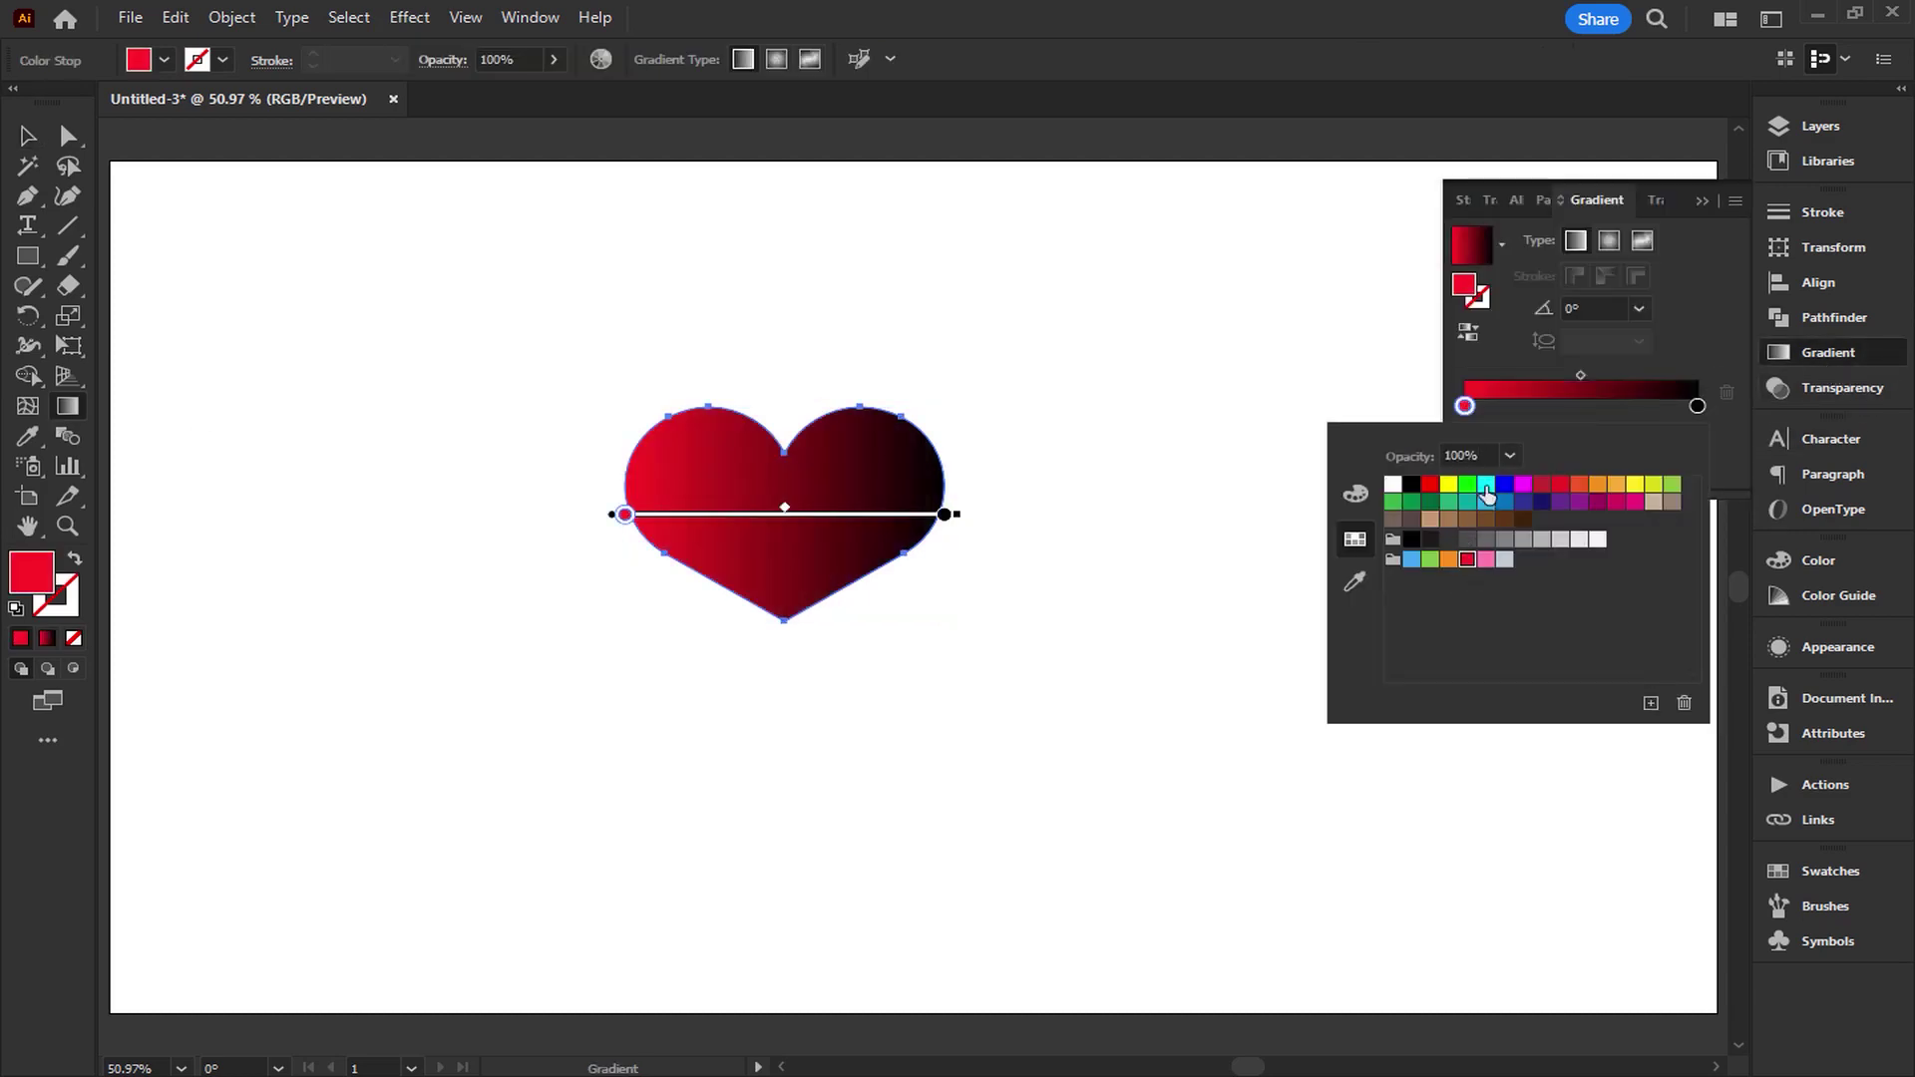
{"action": "left_click", "coordinate": [1632, 403]}
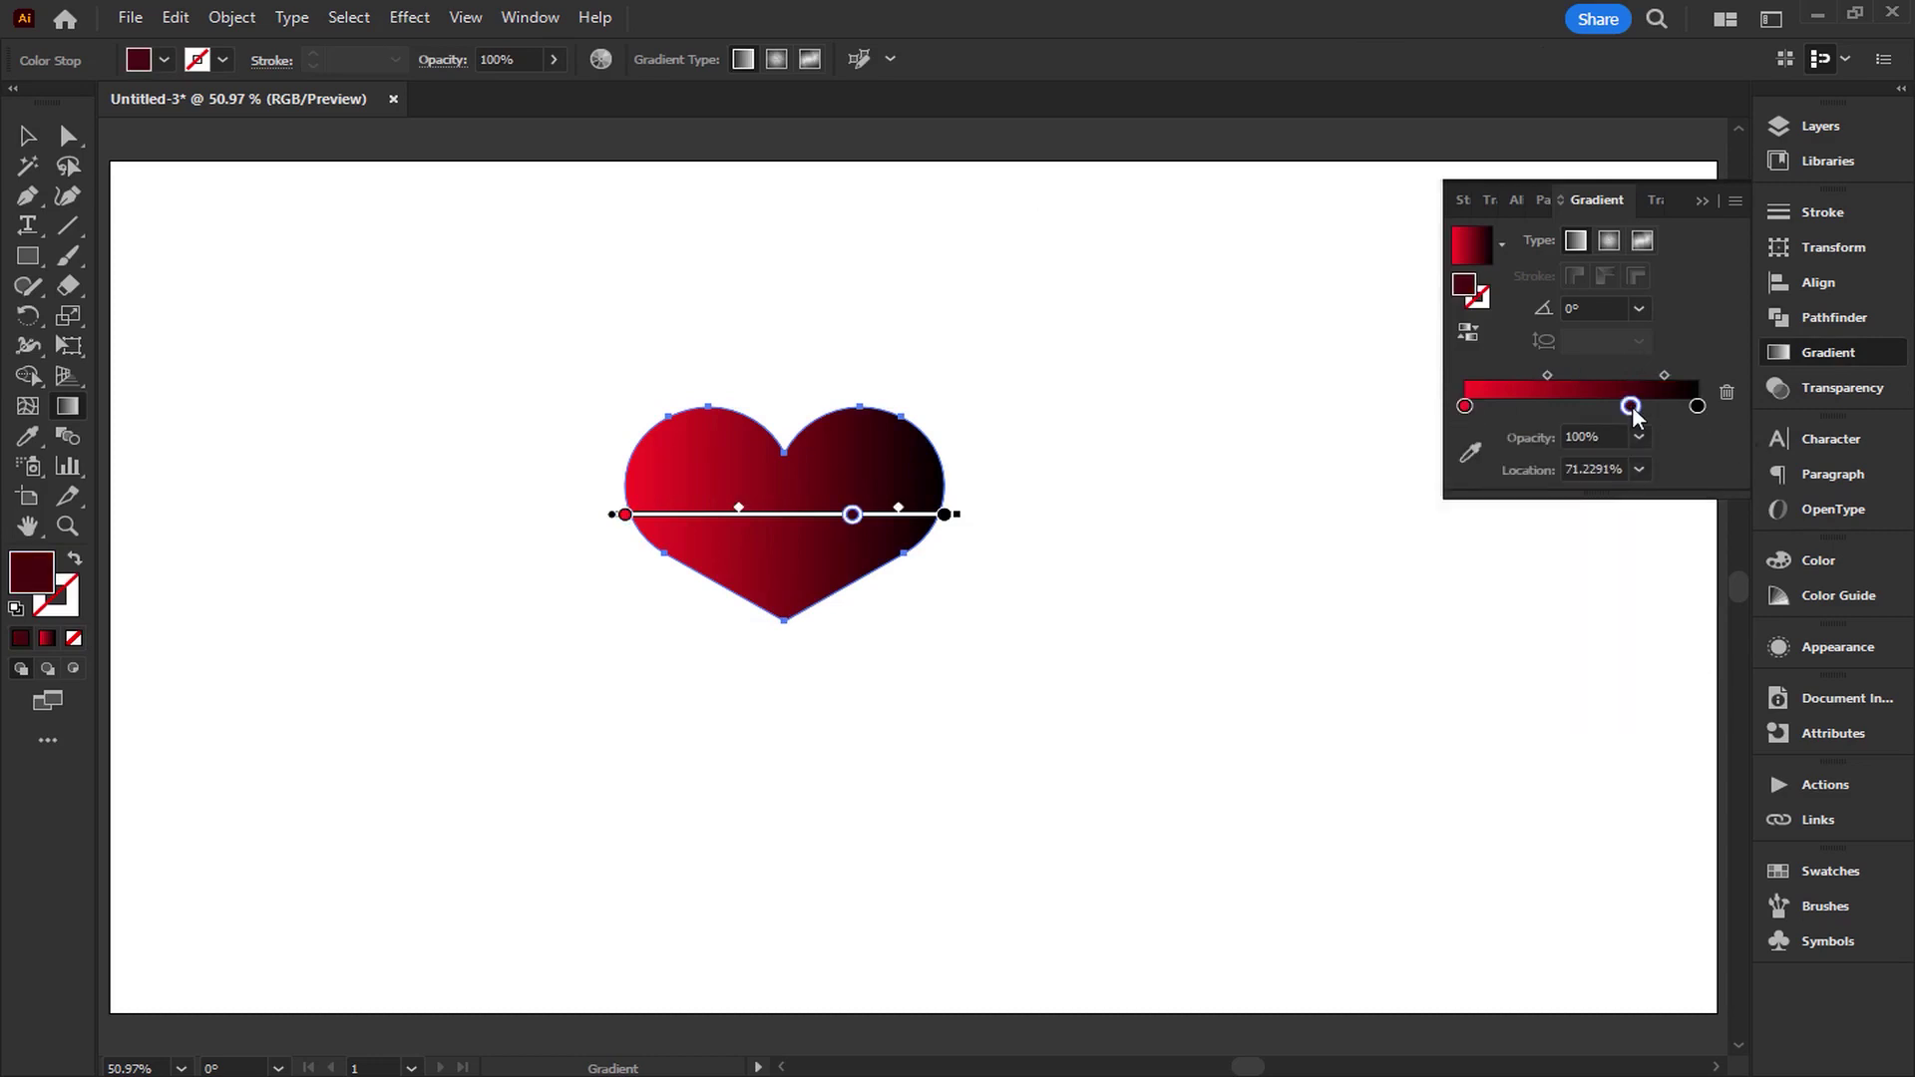
{"action": "left_click_drag", "start_coordinate": [742, 515], "coordinate": [866, 518]}
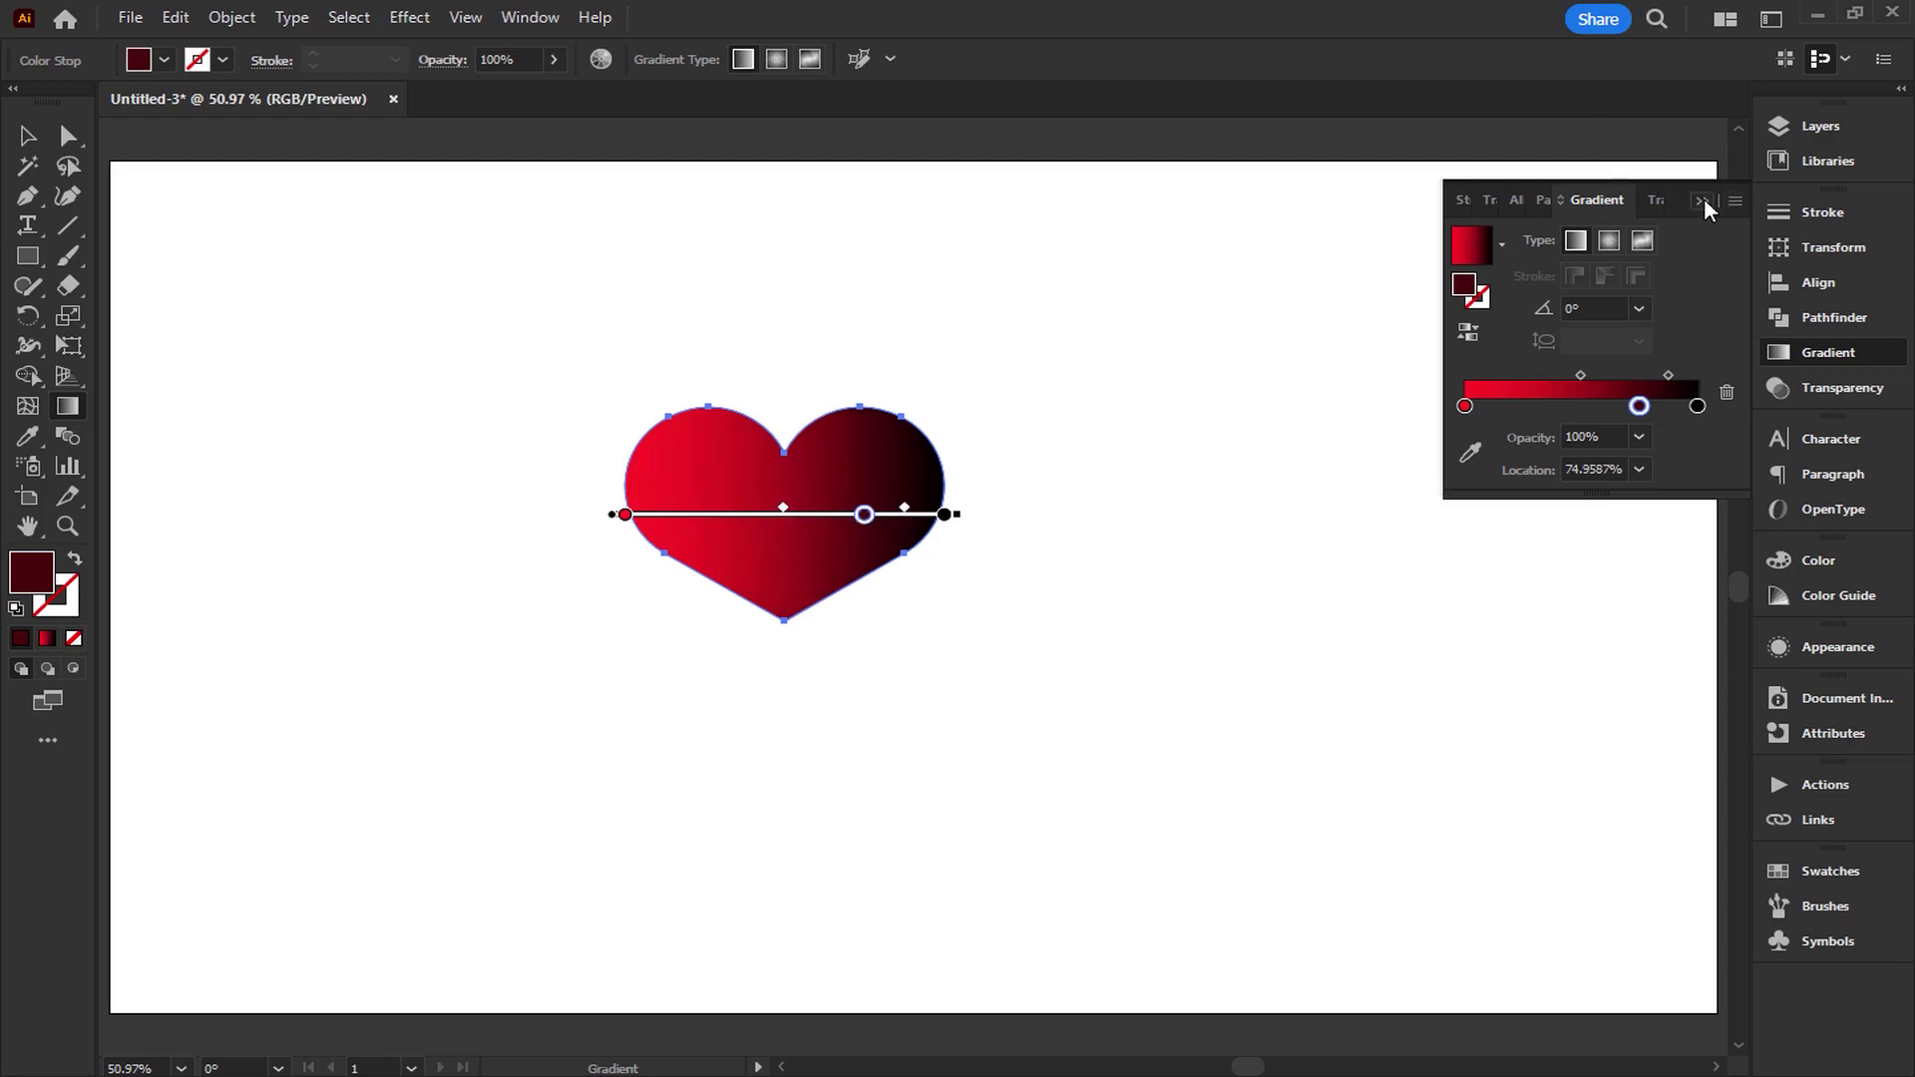
{"action": "left_click", "coordinate": [1702, 201]}
{"action": "left_click", "coordinate": [27, 137]}
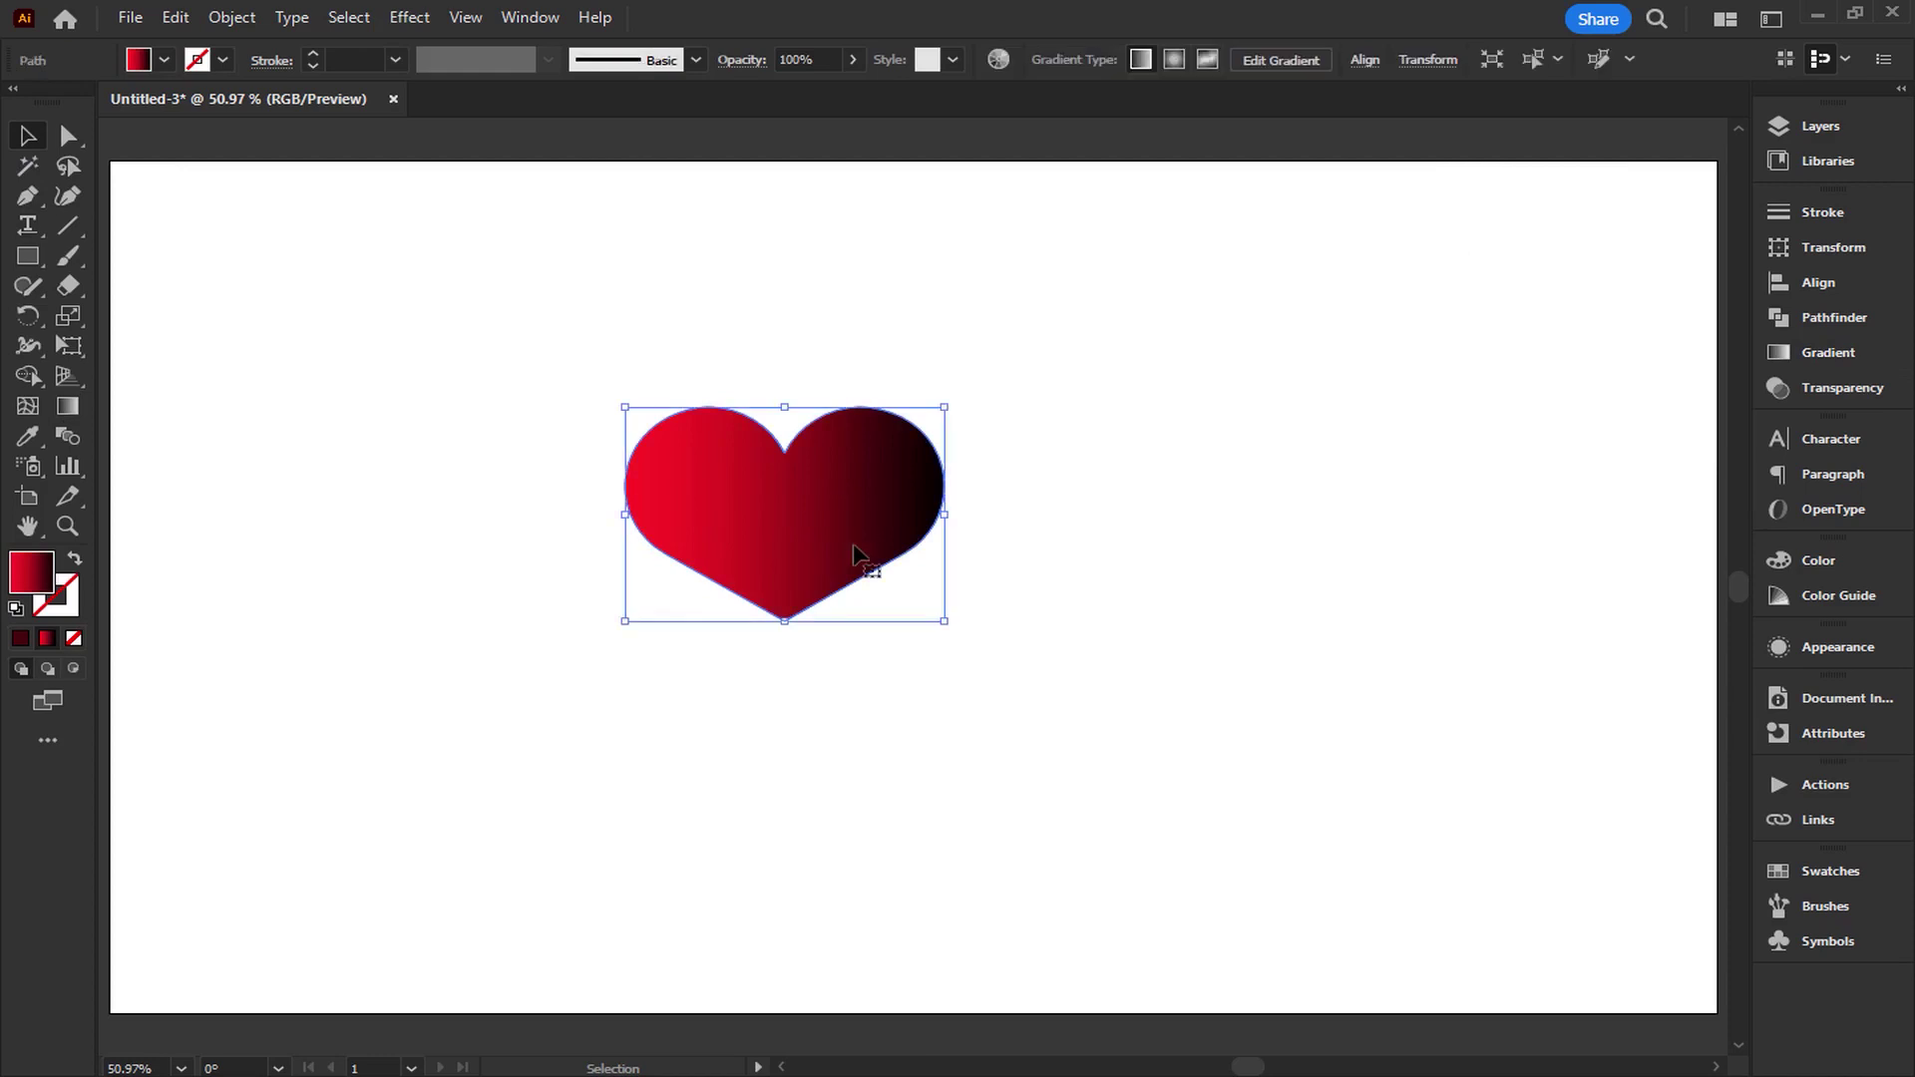
{"action": "mouse_move", "coordinate": [943, 619]}
{"action": "left_mouse_down"}
{"action": "mouse_move", "coordinate": [1008, 675]}
{"action": "mouse_move", "coordinate": [977, 641]}
{"action": "left_mouse_up"}
Centre the gradient heart horizontally and vertically on the artboard.
{"action": "scroll", "coordinate": [977, 640], "scroll_direction": "down", "scroll_amount": 1, "text": "alt"}
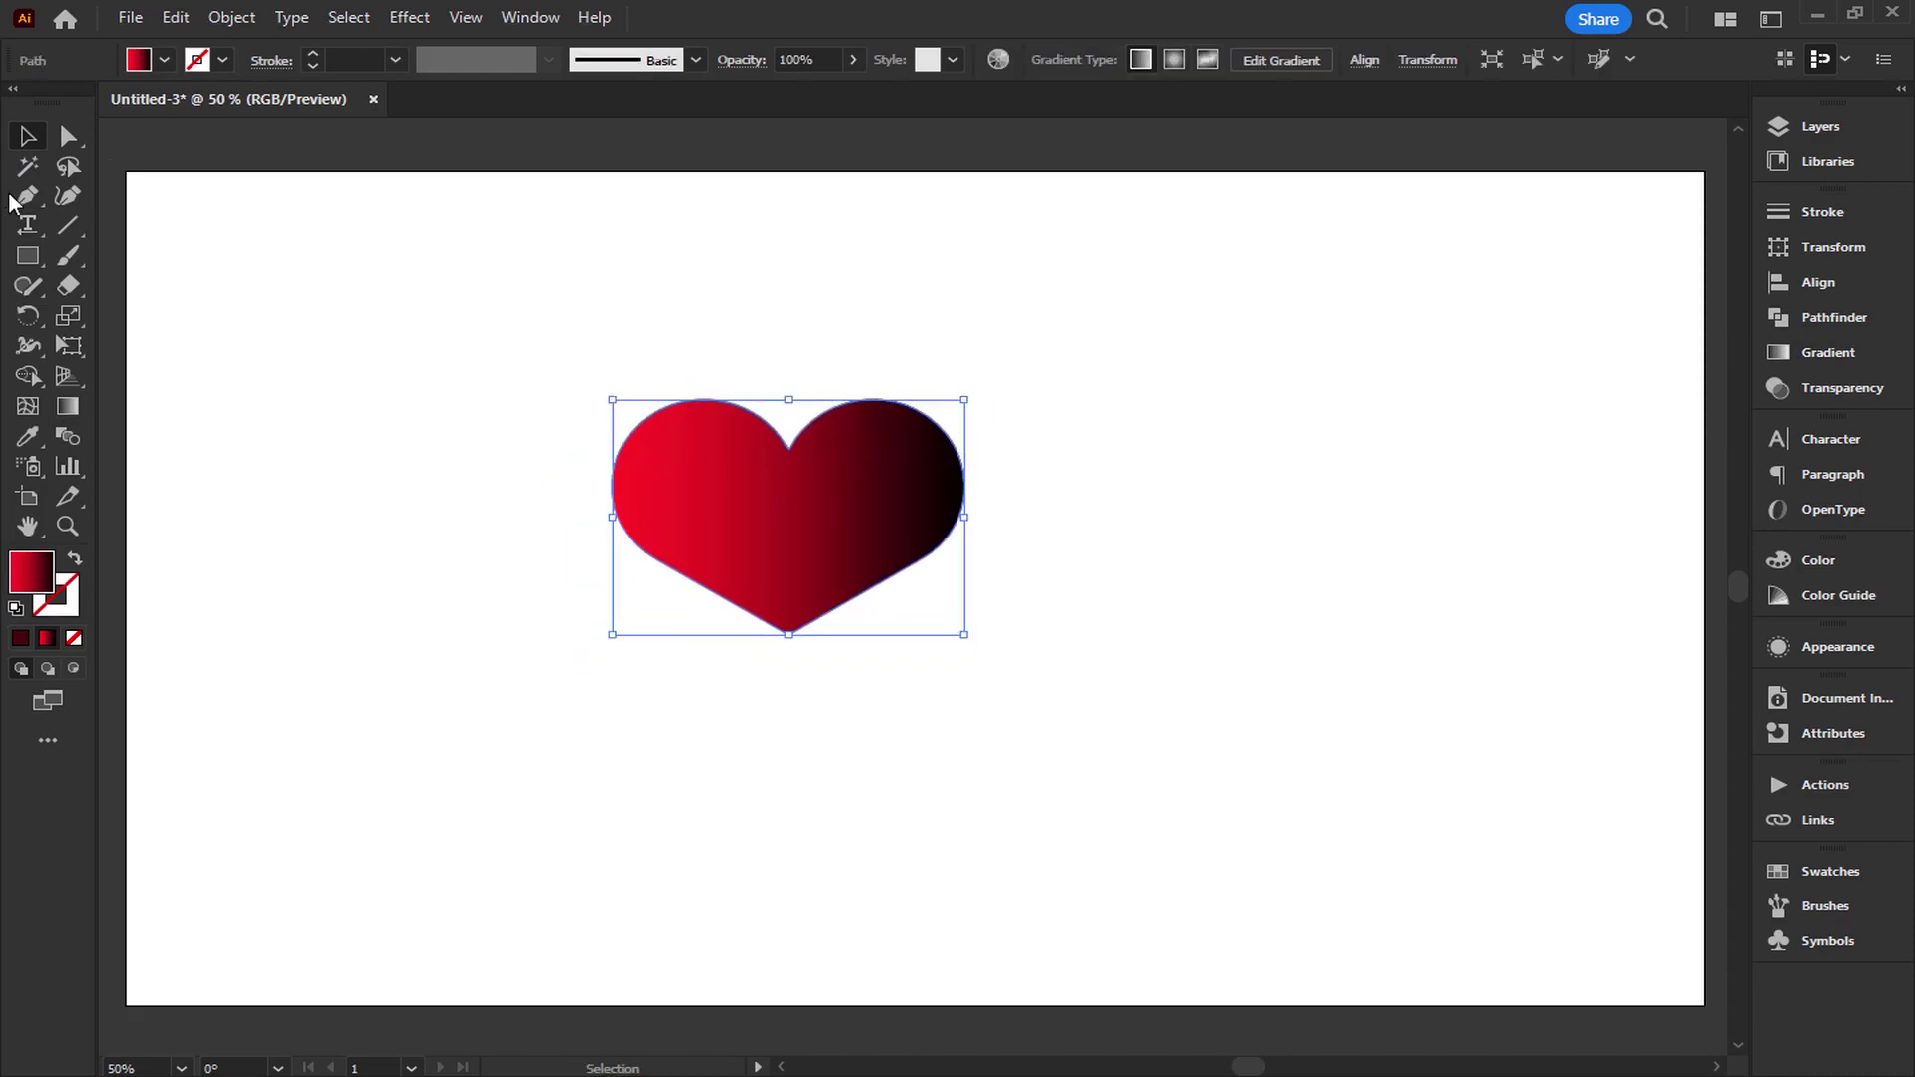
{"action": "left_click", "coordinate": [276, 187]}
{"action": "left_click", "coordinate": [769, 493]}
{"action": "left_click", "coordinate": [1810, 282]}
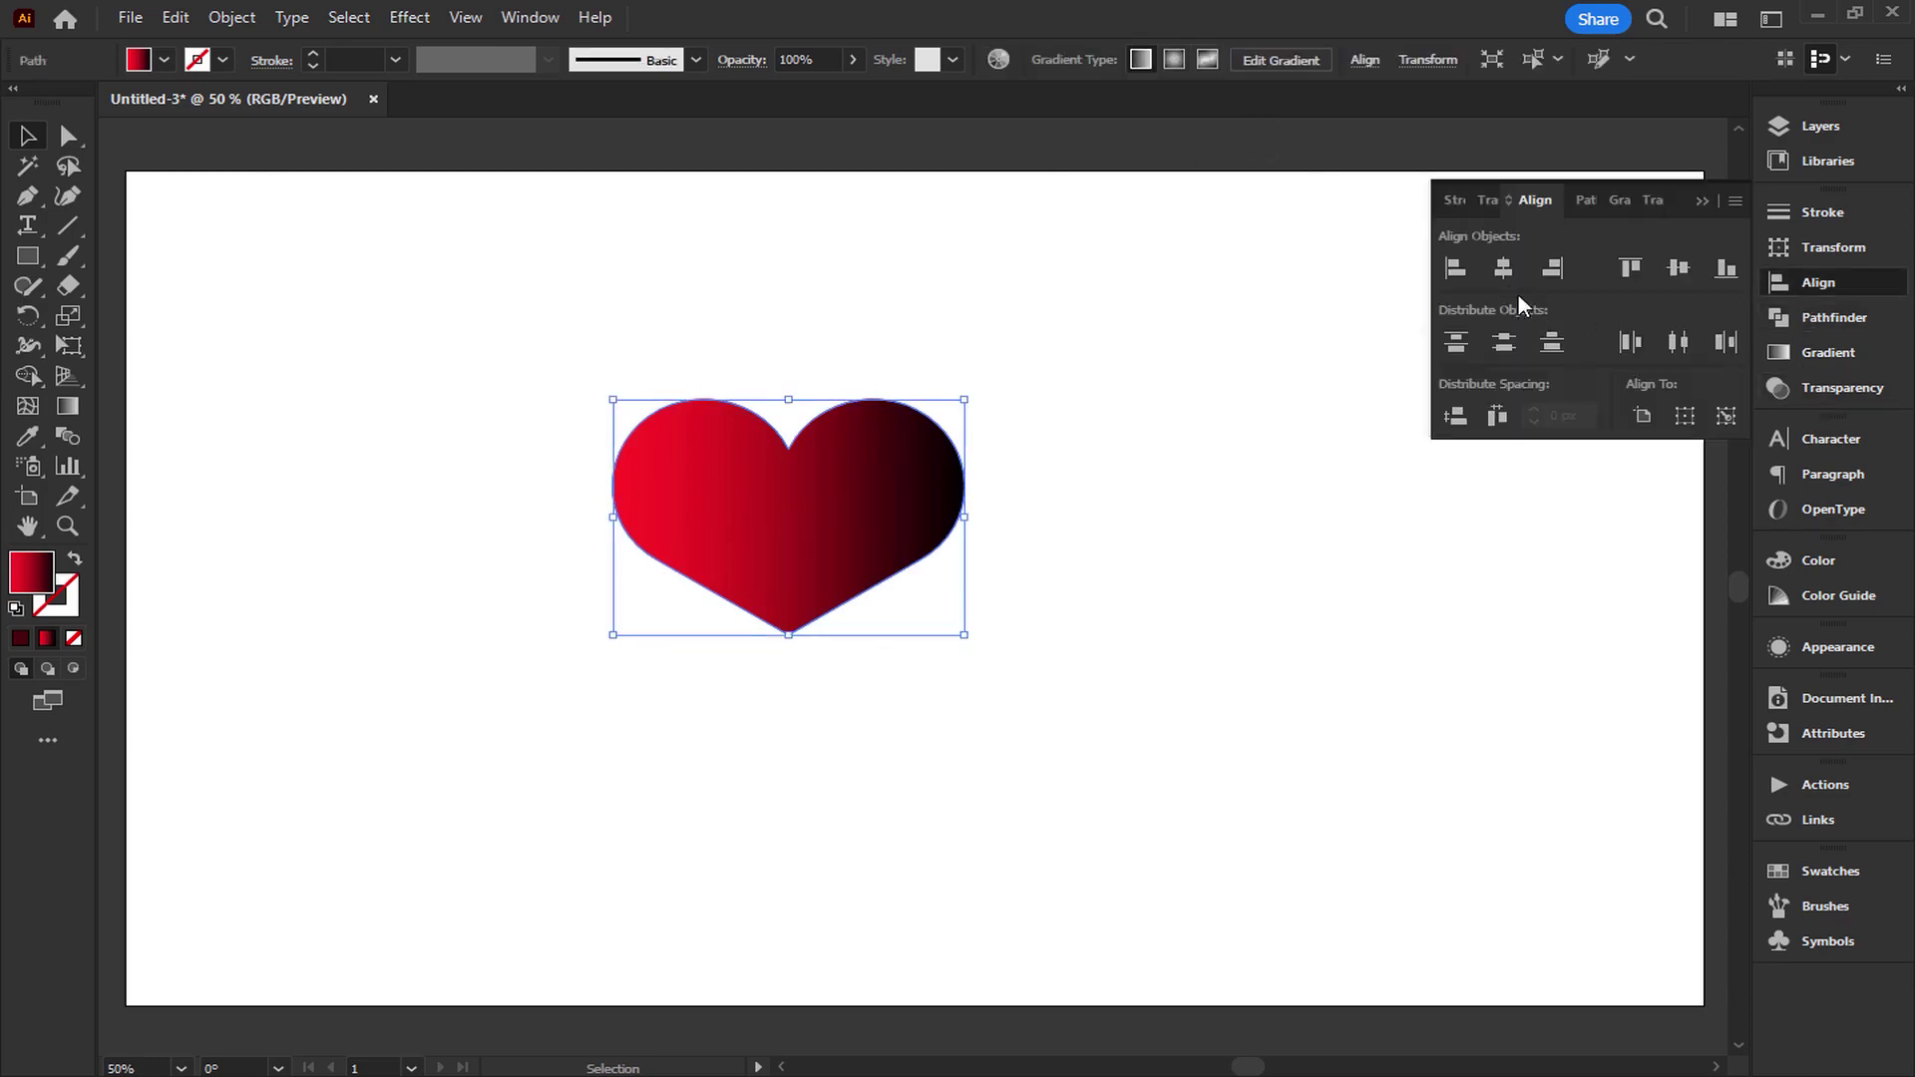
{"action": "left_click", "coordinate": [1504, 267]}
{"action": "left_click", "coordinate": [1679, 267]}
{"action": "key", "text": "ctrl+shift+a"}
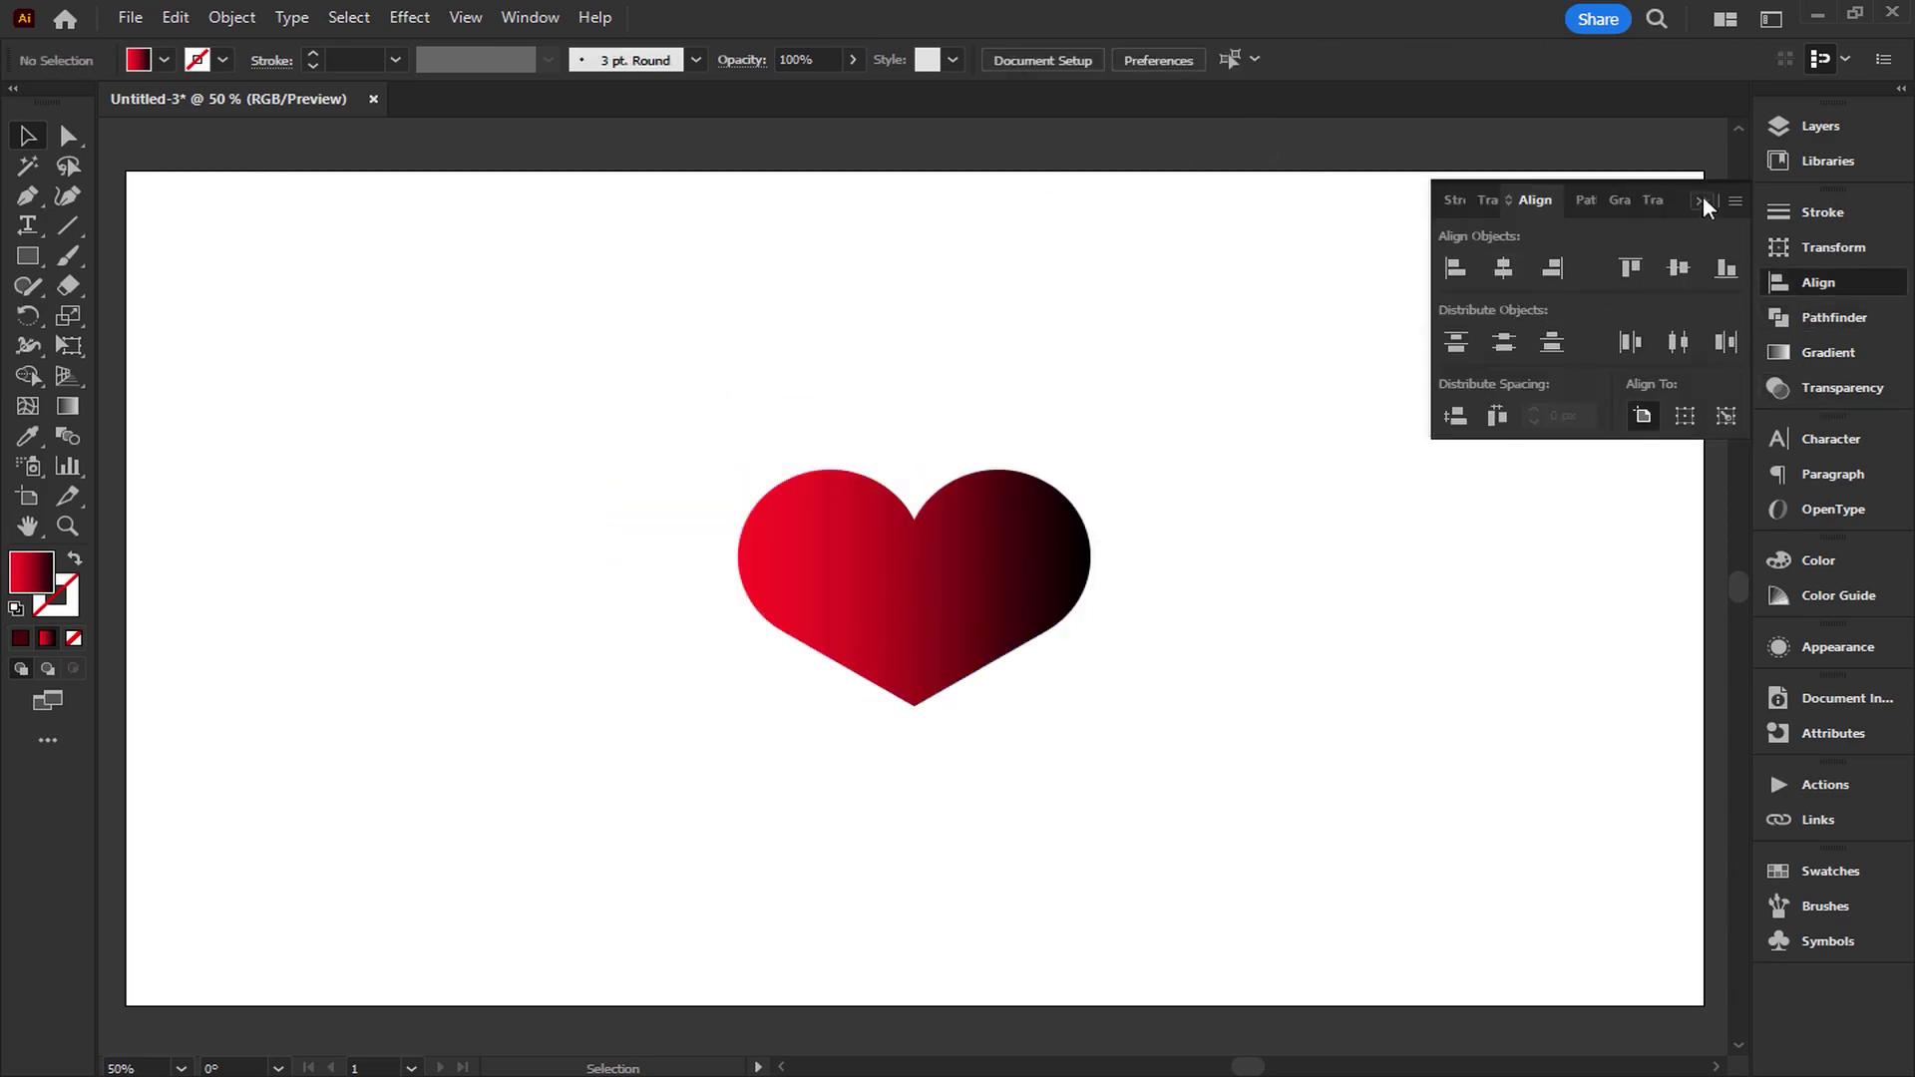
{"action": "left_click", "coordinate": [1700, 199]}
Alt-drag an offset copy of the heart with no fill and a dark grey 5 pt outline.
{"action": "left_click", "coordinate": [1049, 556]}
{"action": "left_click_drag", "start_coordinate": [1004, 568], "coordinate": [1016, 589]}
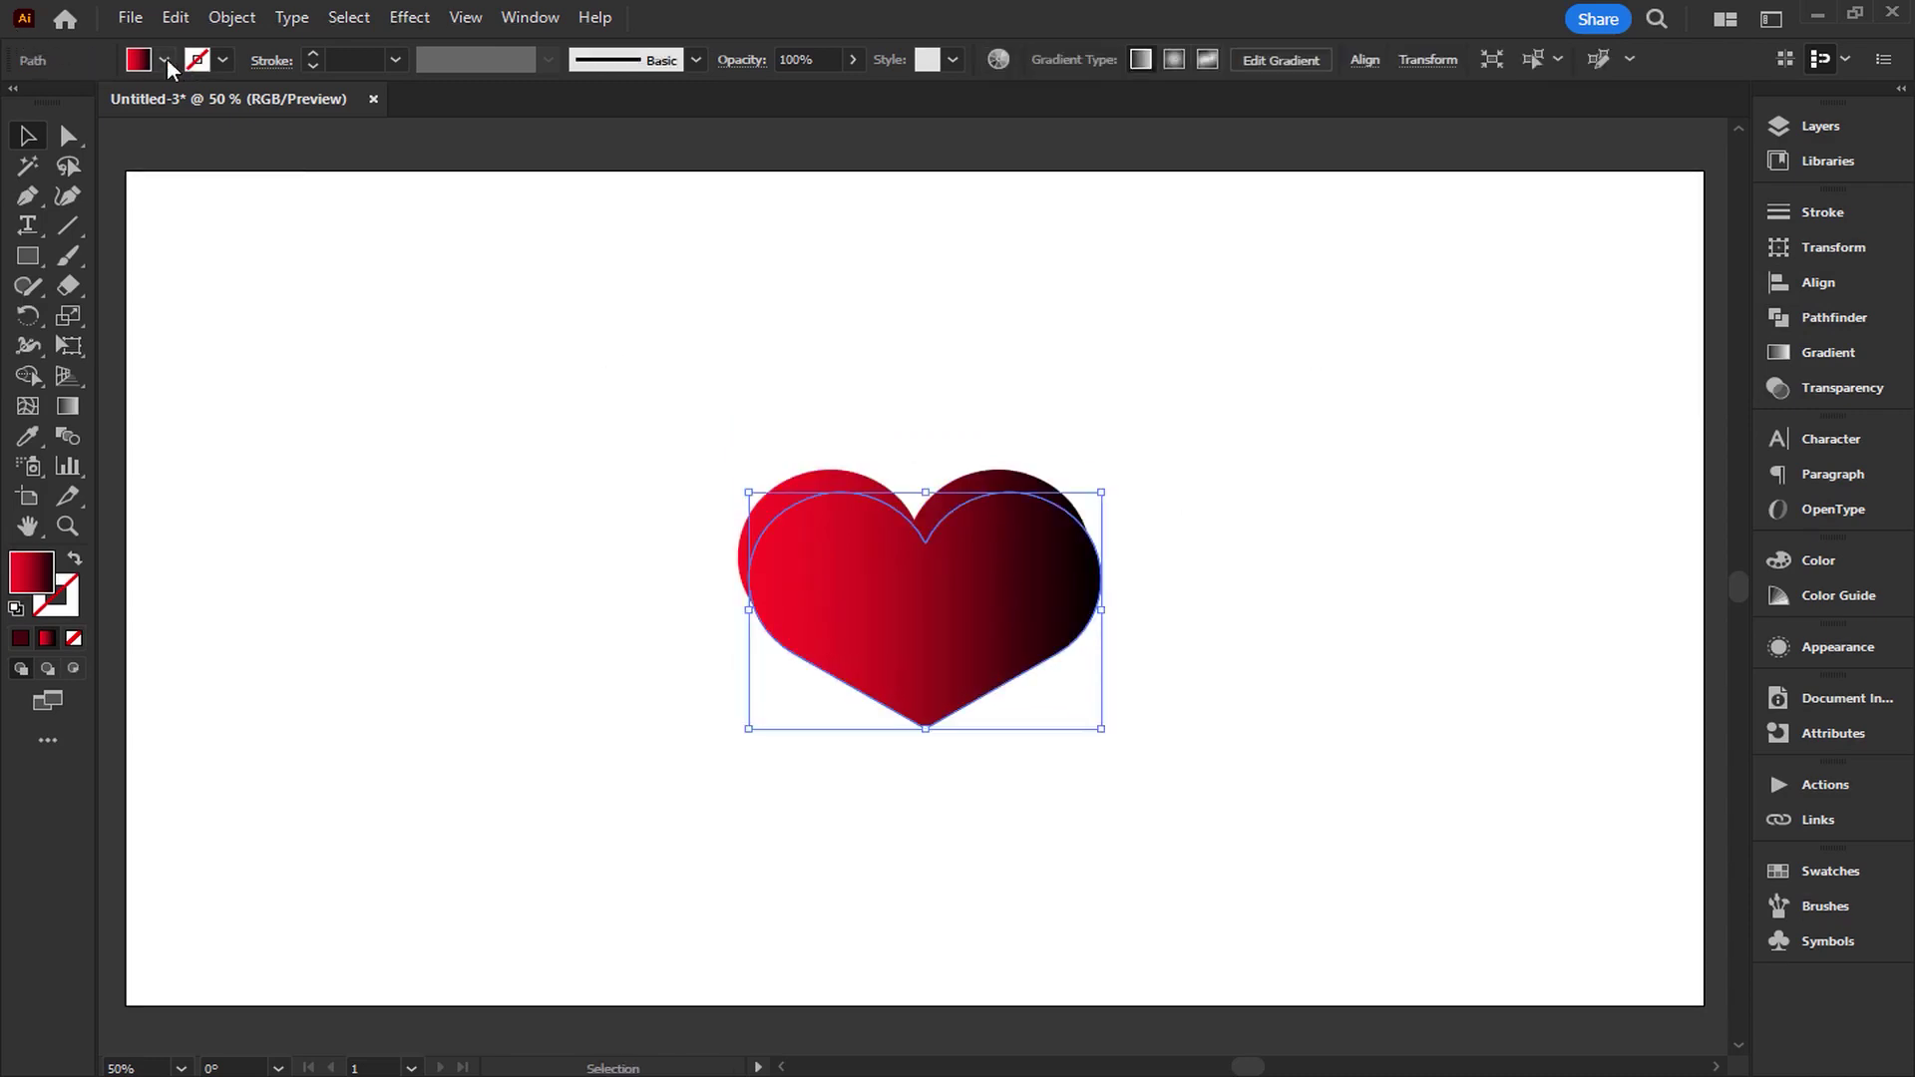
{"action": "left_click", "coordinate": [164, 60]}
{"action": "left_click", "coordinate": [17, 100]}
{"action": "left_click", "coordinate": [223, 60]}
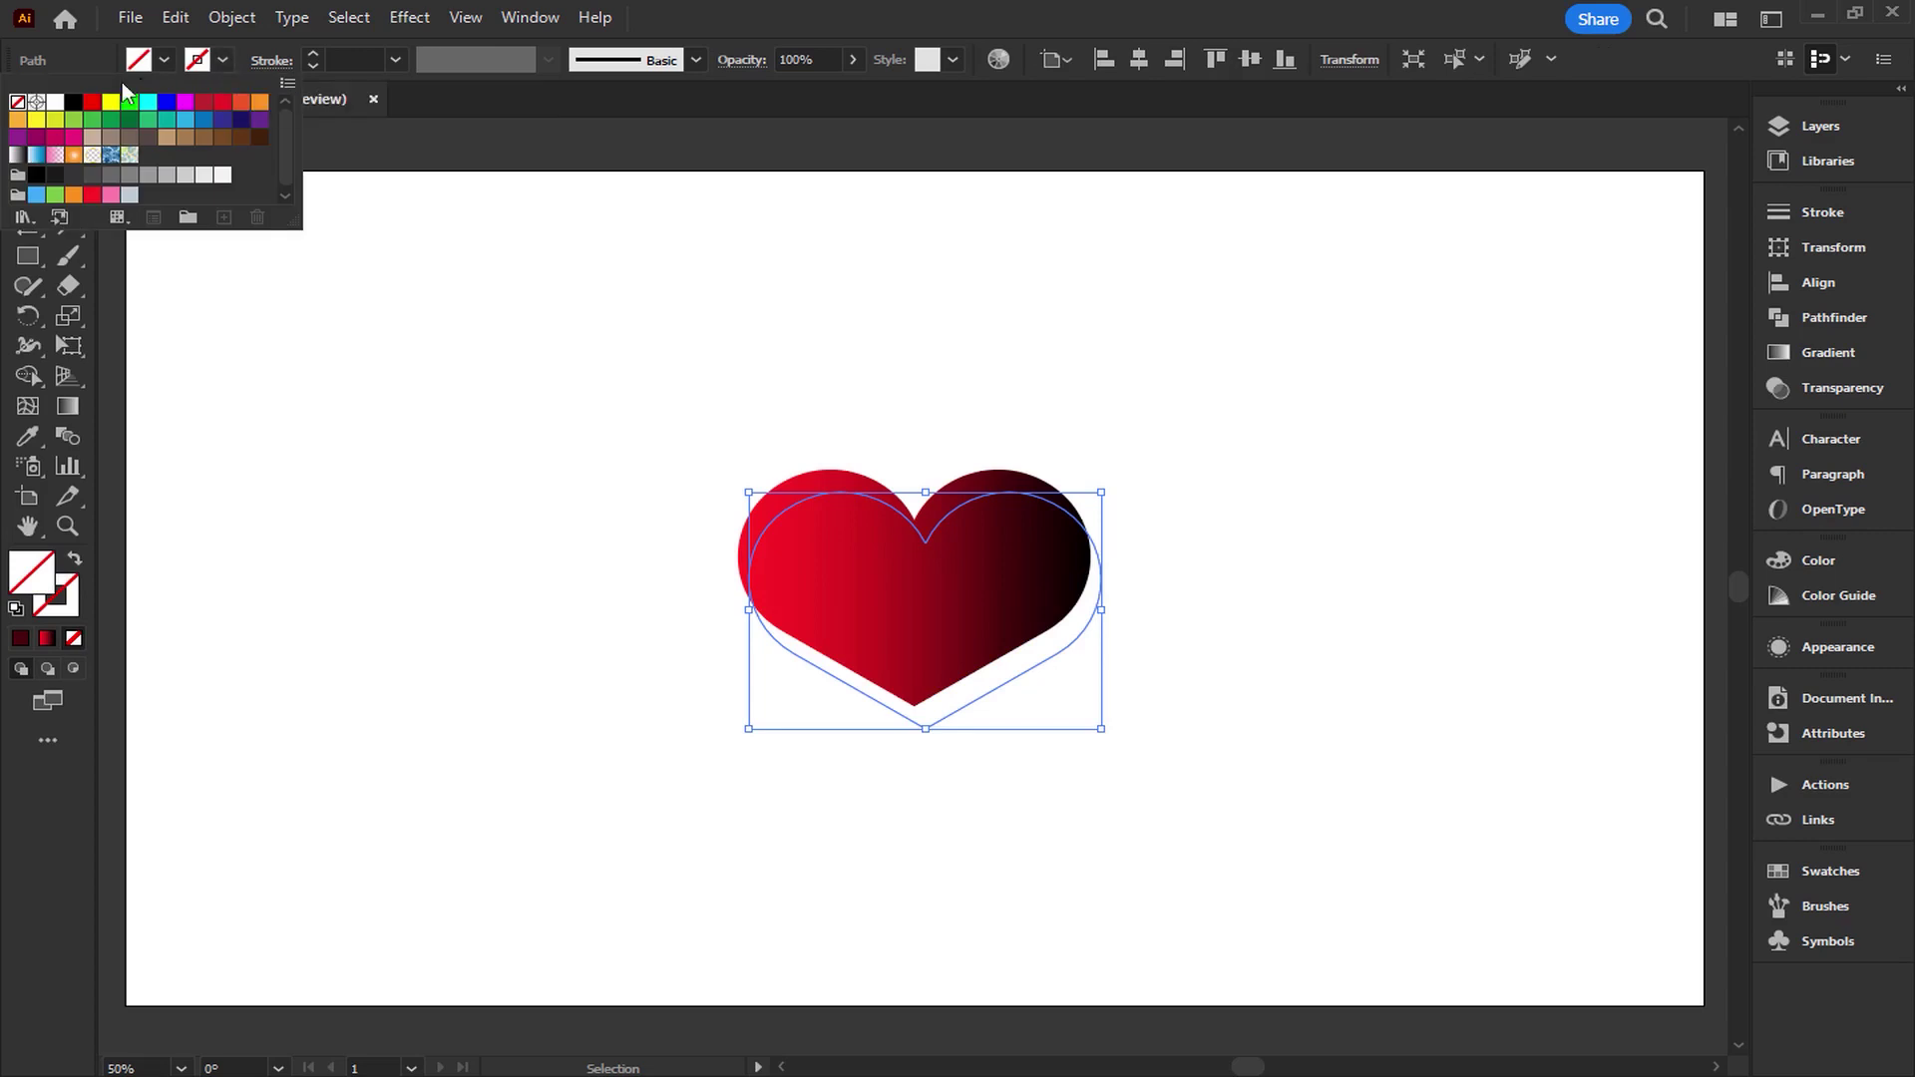
{"action": "left_click", "coordinate": [91, 174]}
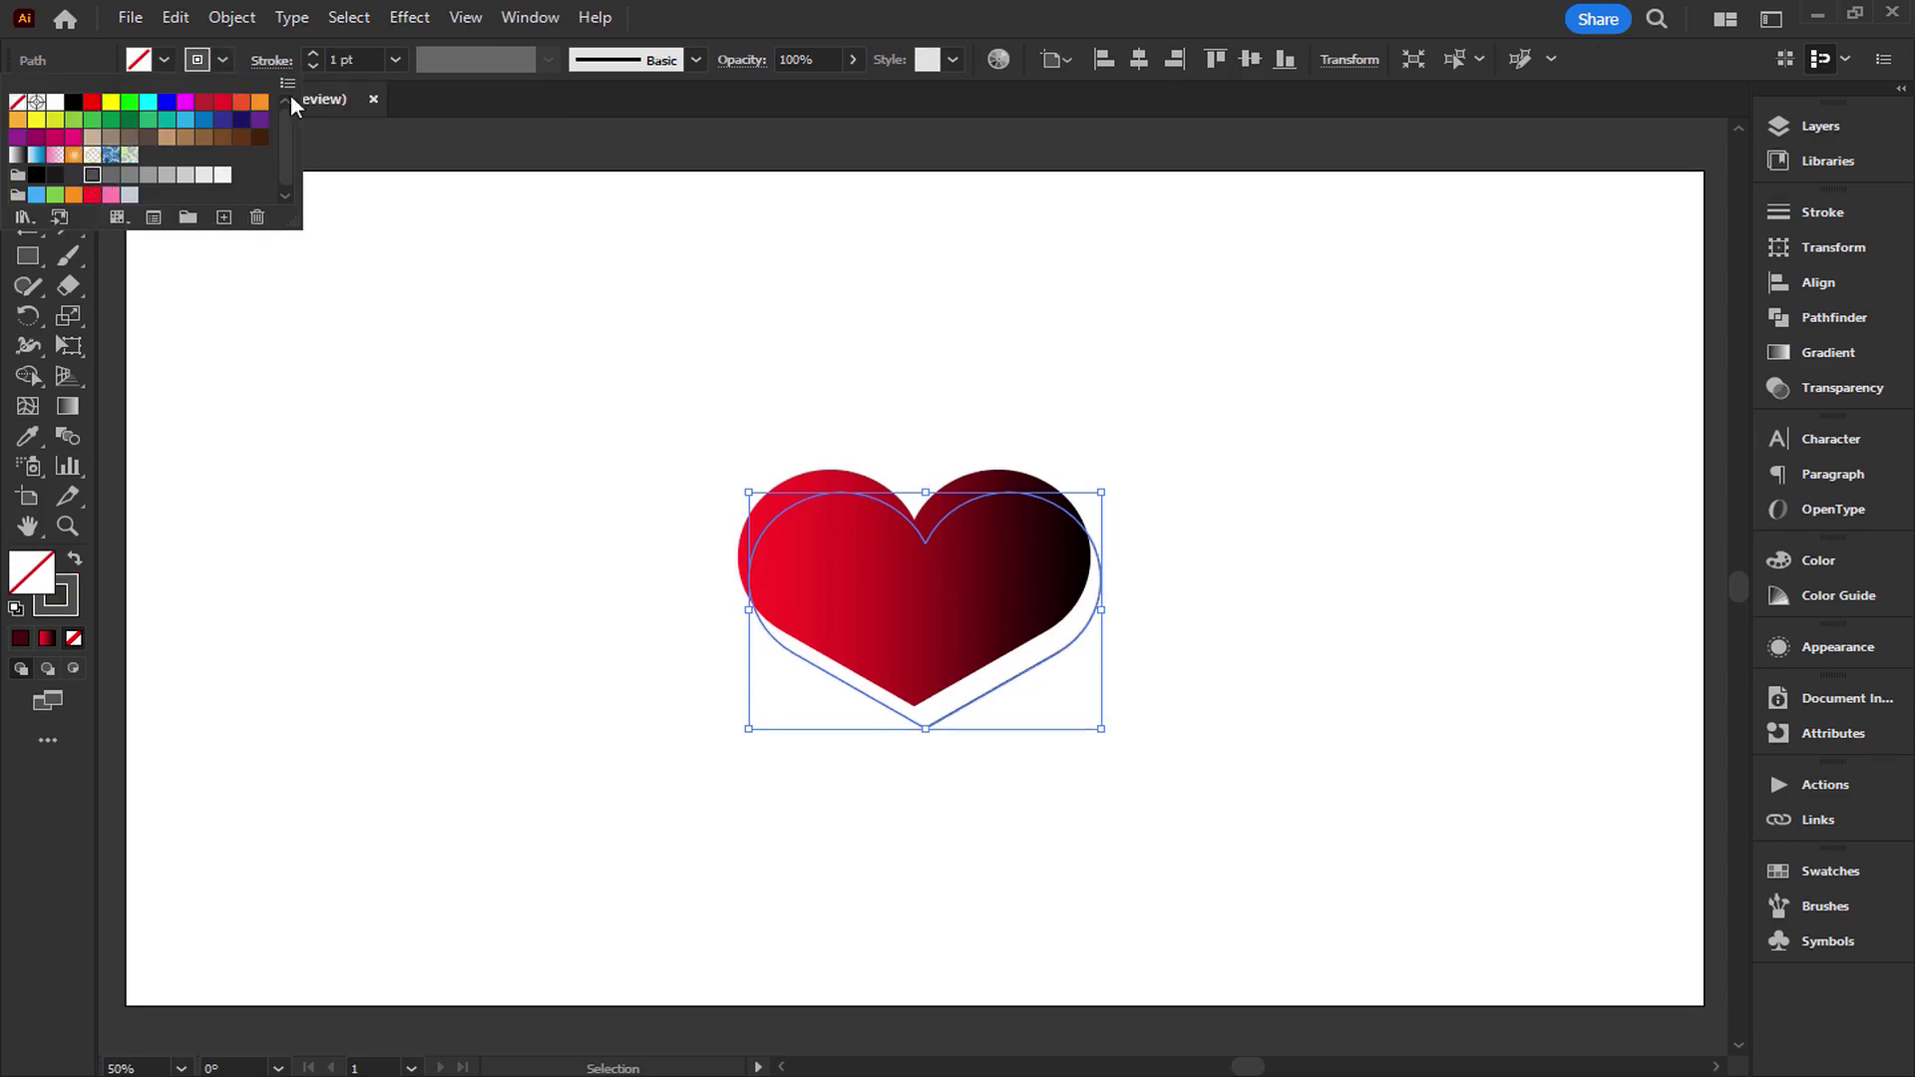
{"action": "left_click", "coordinate": [398, 60]}
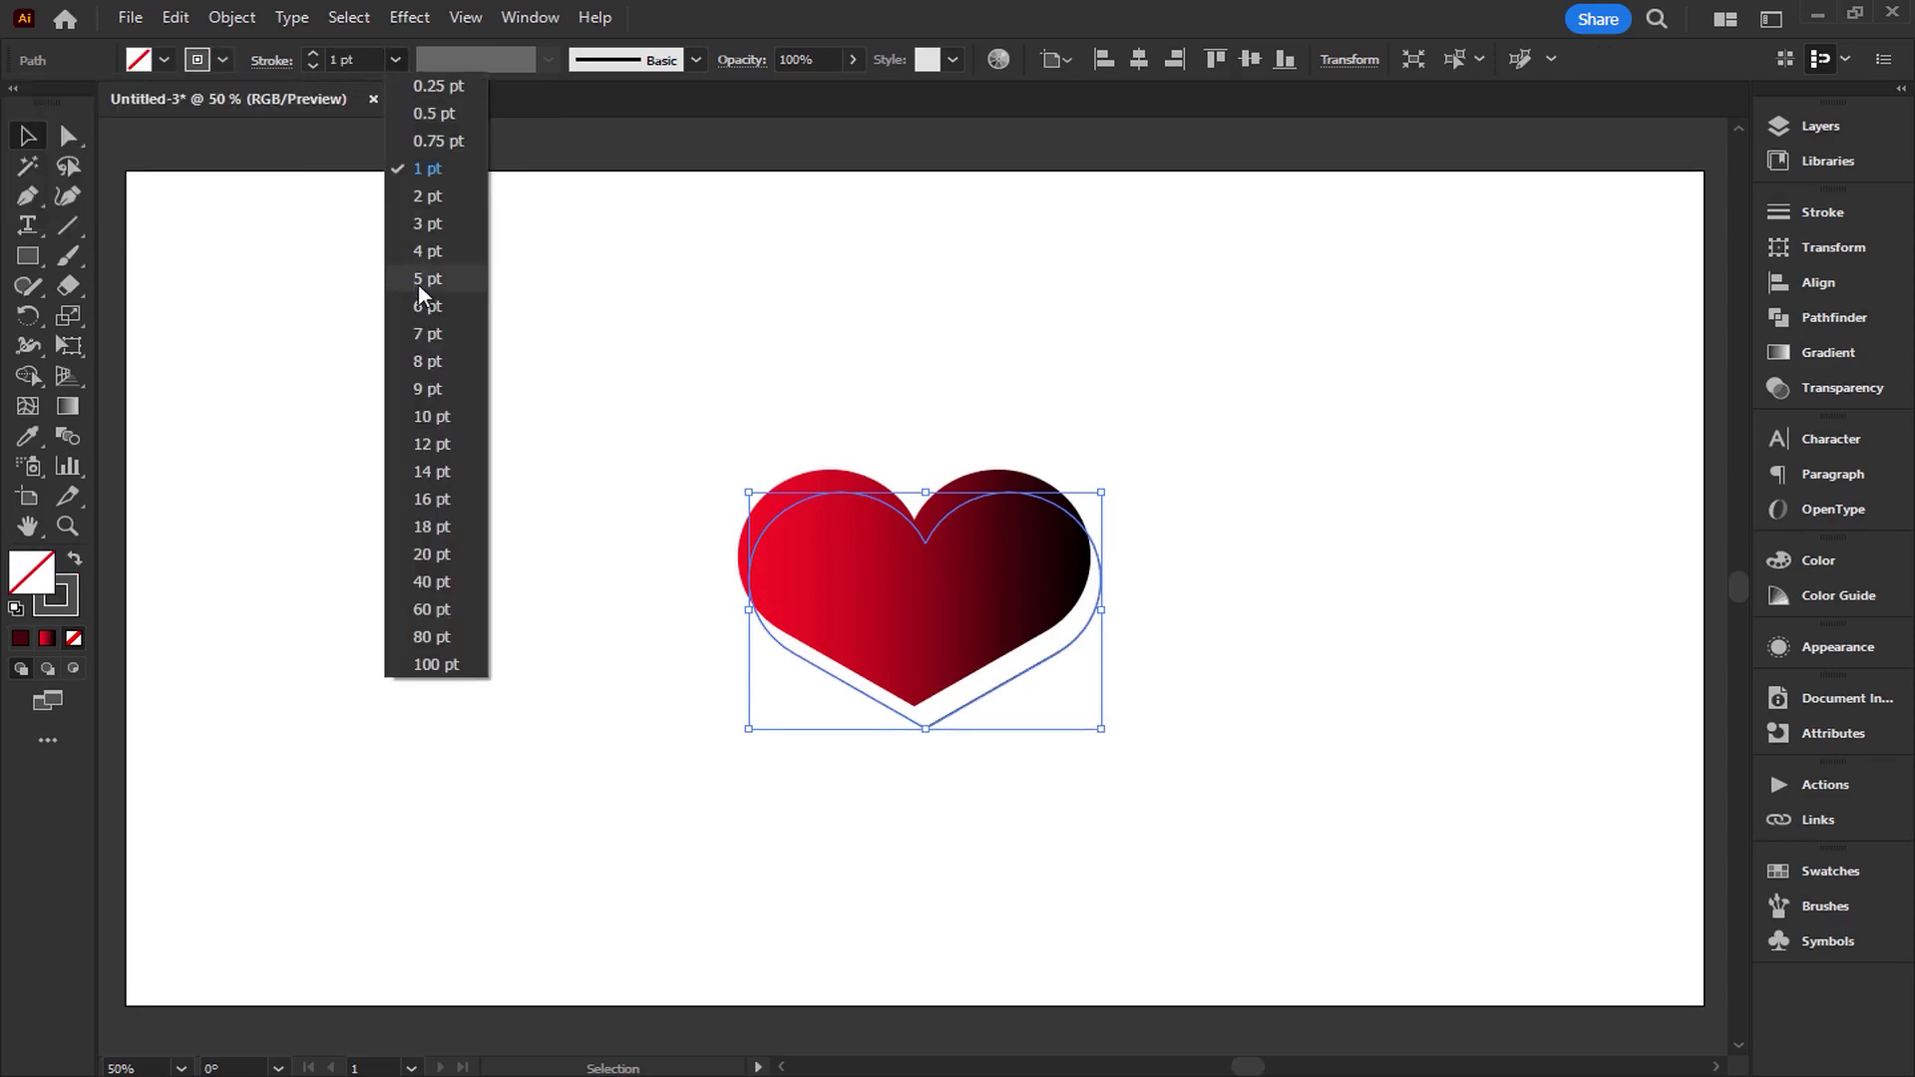
{"action": "left_click", "coordinate": [426, 280]}
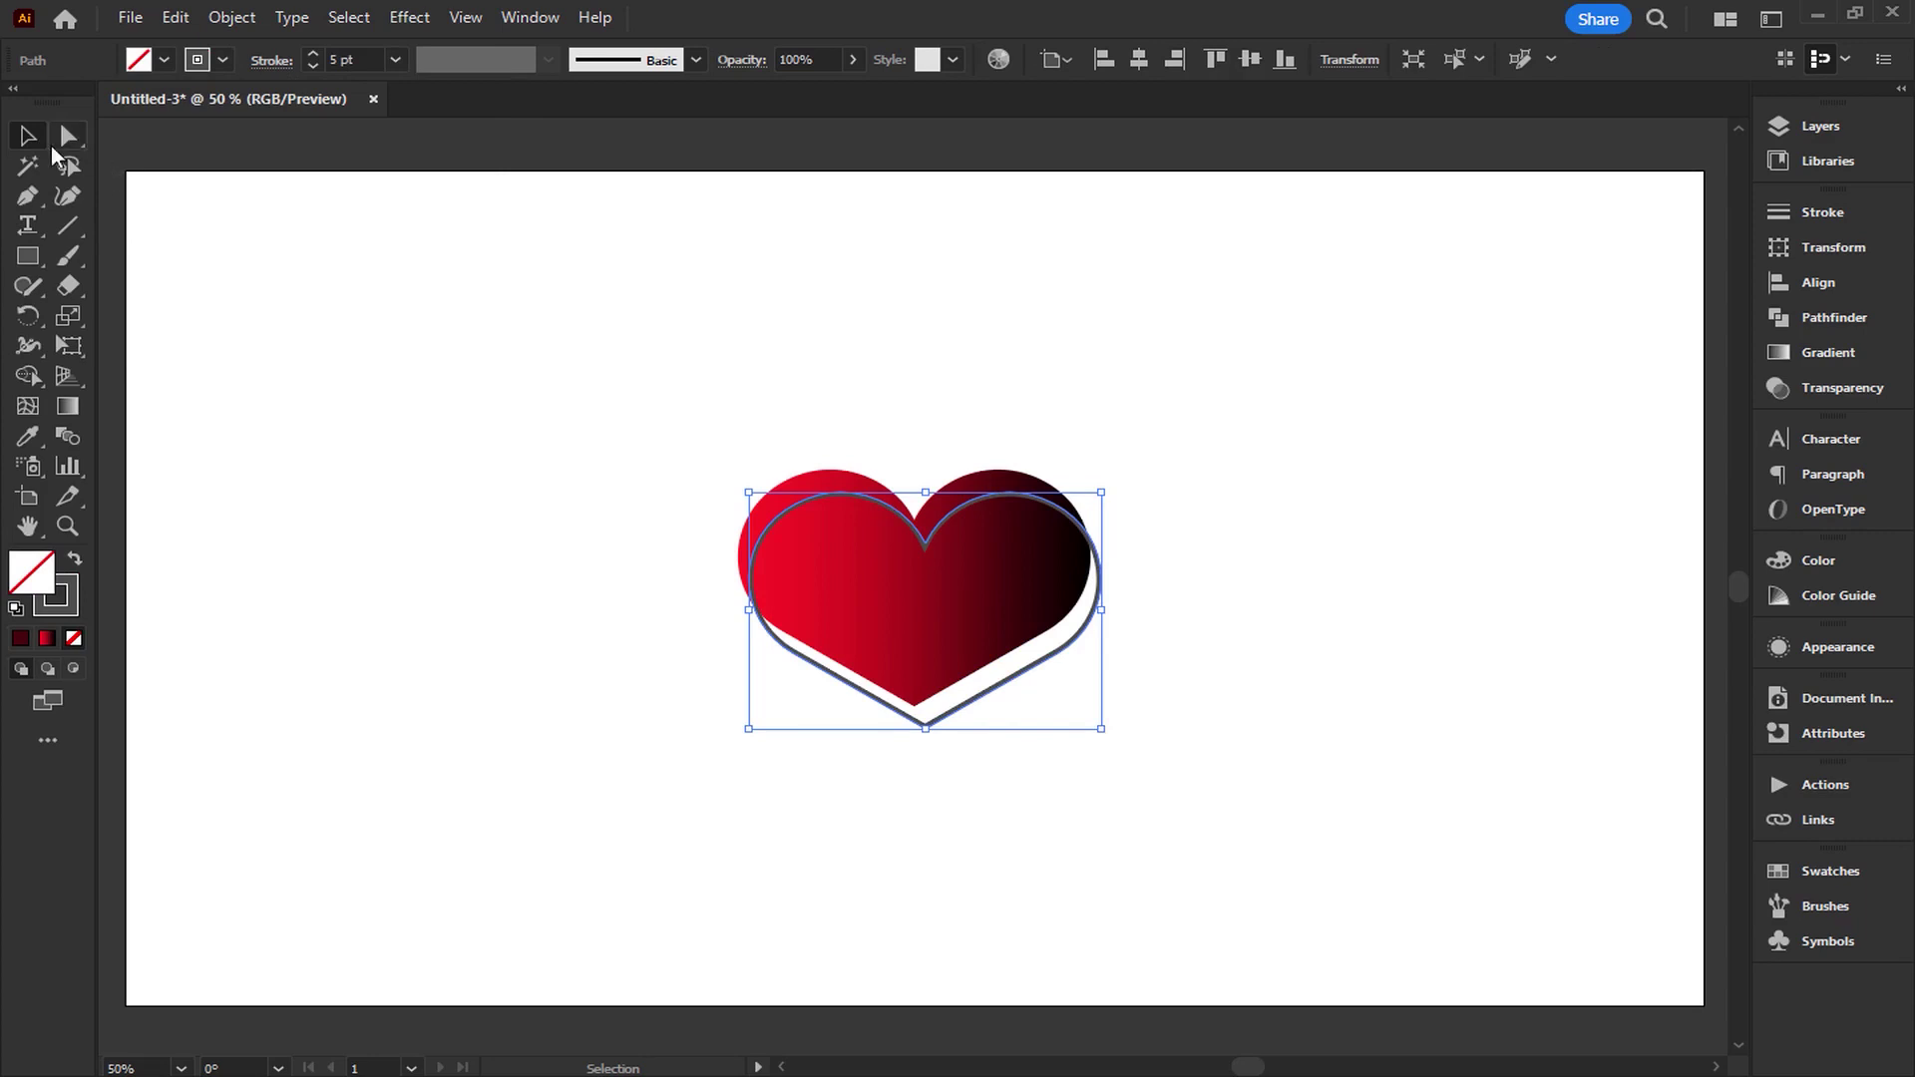
Move the outline copy over the filled heart and group the two hearts.
{"action": "left_click", "coordinate": [612, 257]}
{"action": "left_click_drag", "start_coordinate": [1027, 675], "coordinate": [1037, 661]}
{"action": "left_click", "coordinate": [1083, 678]}
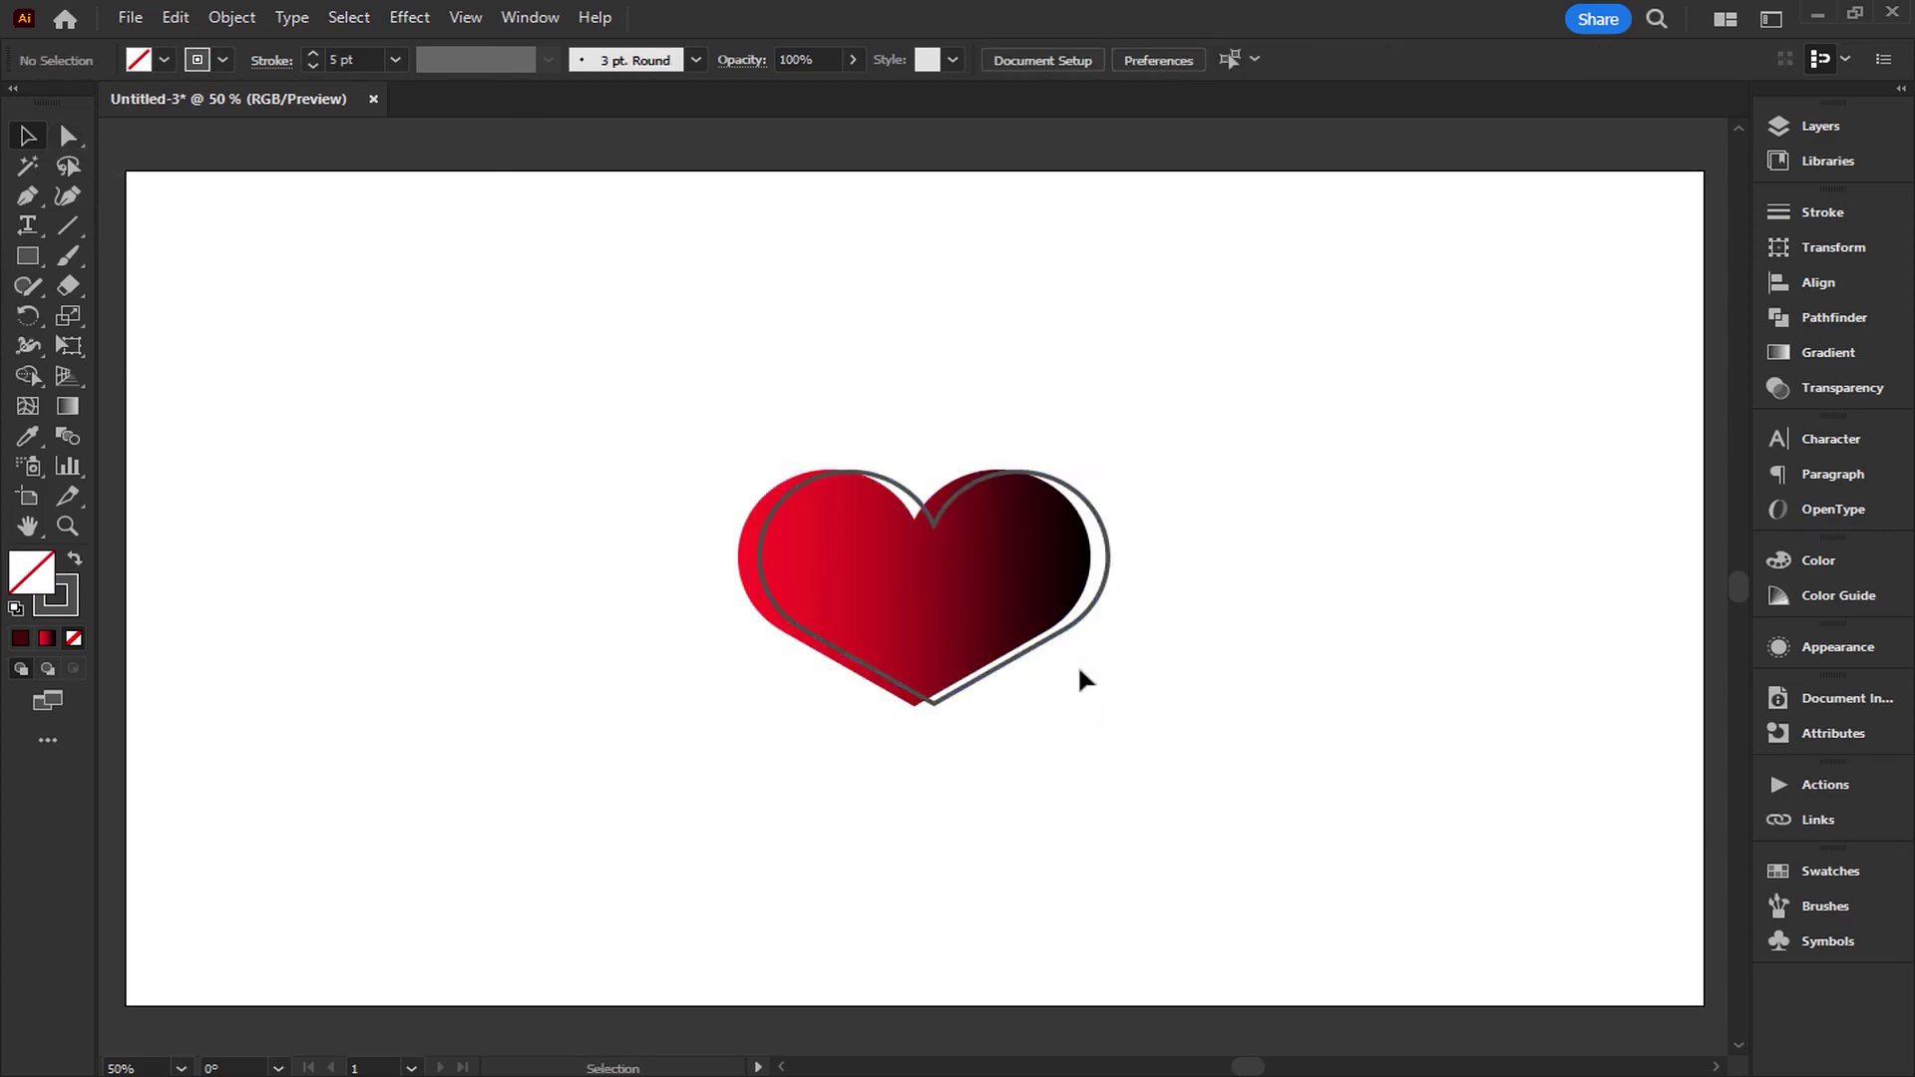
{"action": "left_click_drag", "start_coordinate": [481, 378], "coordinate": [830, 613]}
{"action": "right_click", "coordinate": [860, 615]}
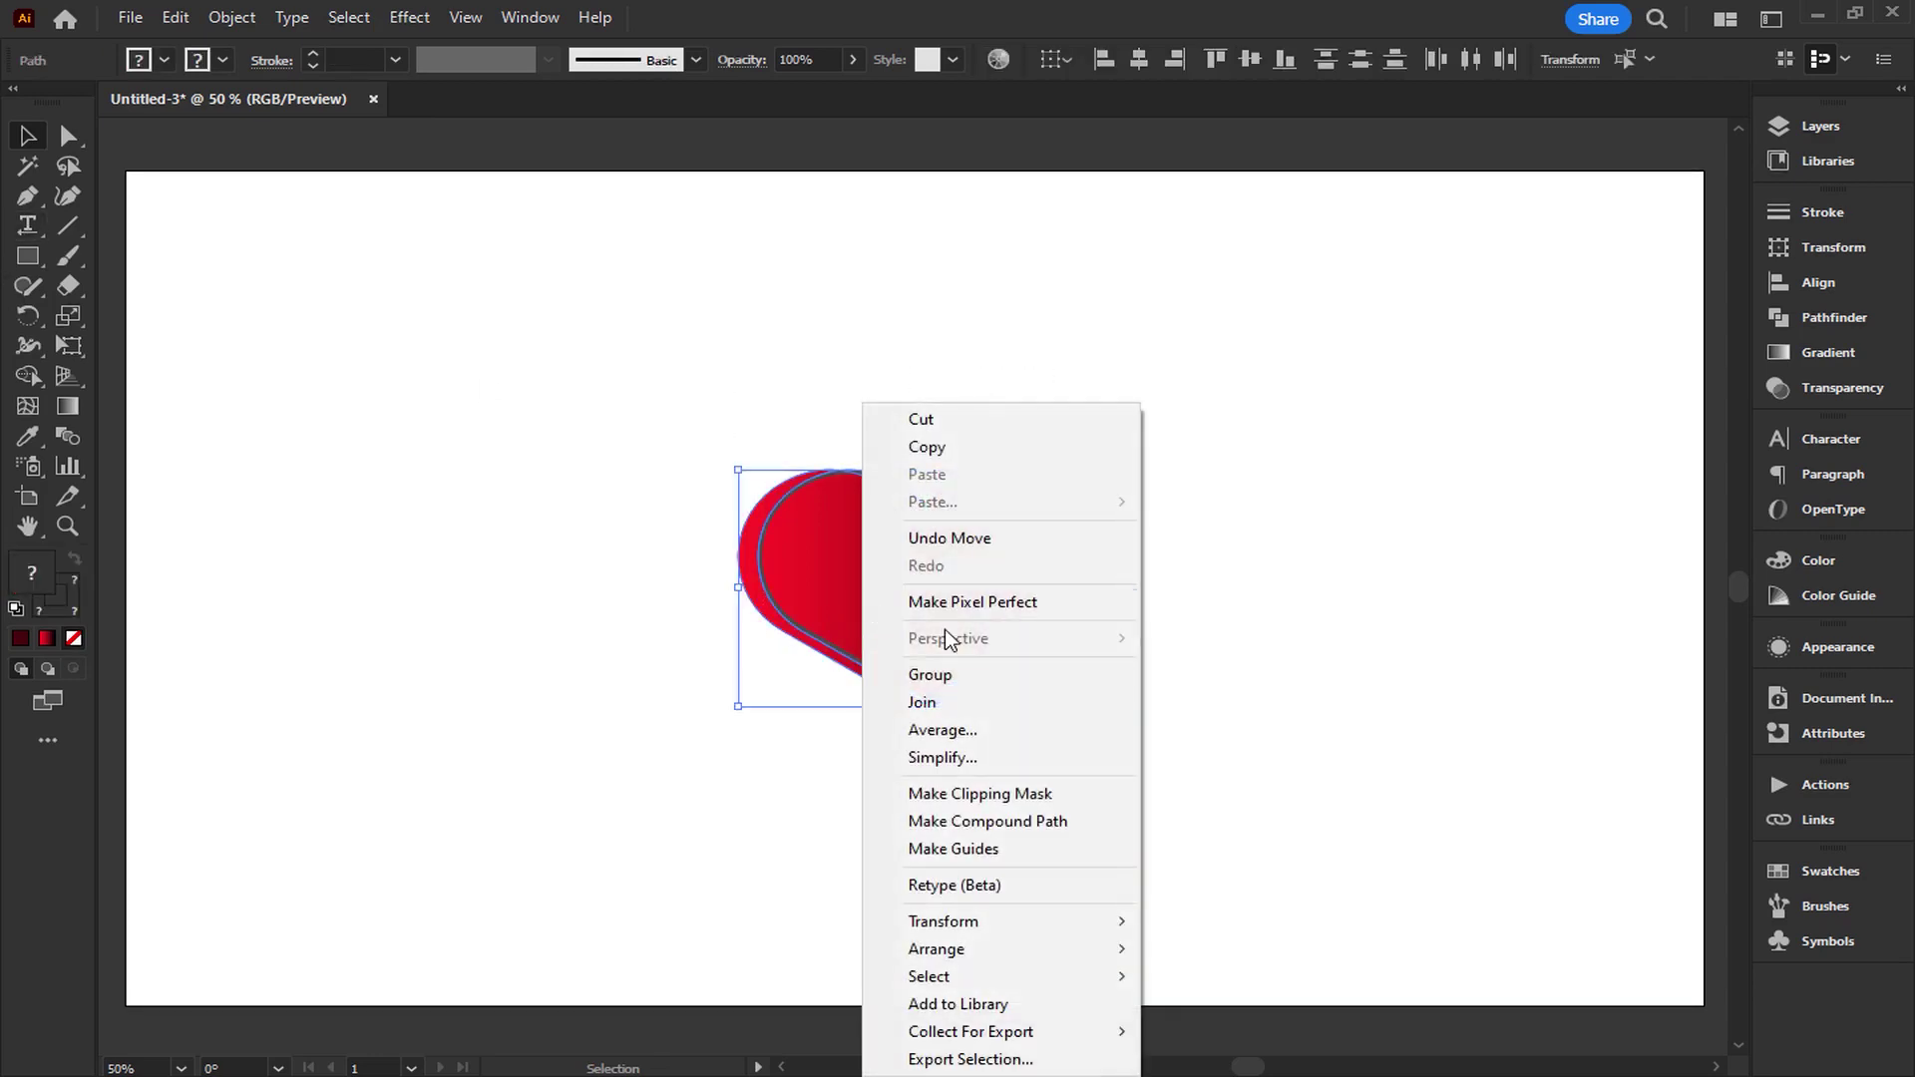
{"action": "left_click", "coordinate": [929, 675]}
{"action": "left_click", "coordinate": [501, 688]}
Draw a long thin 2 pt outlined bar and place it above the heart.
{"action": "key", "text": "m"}
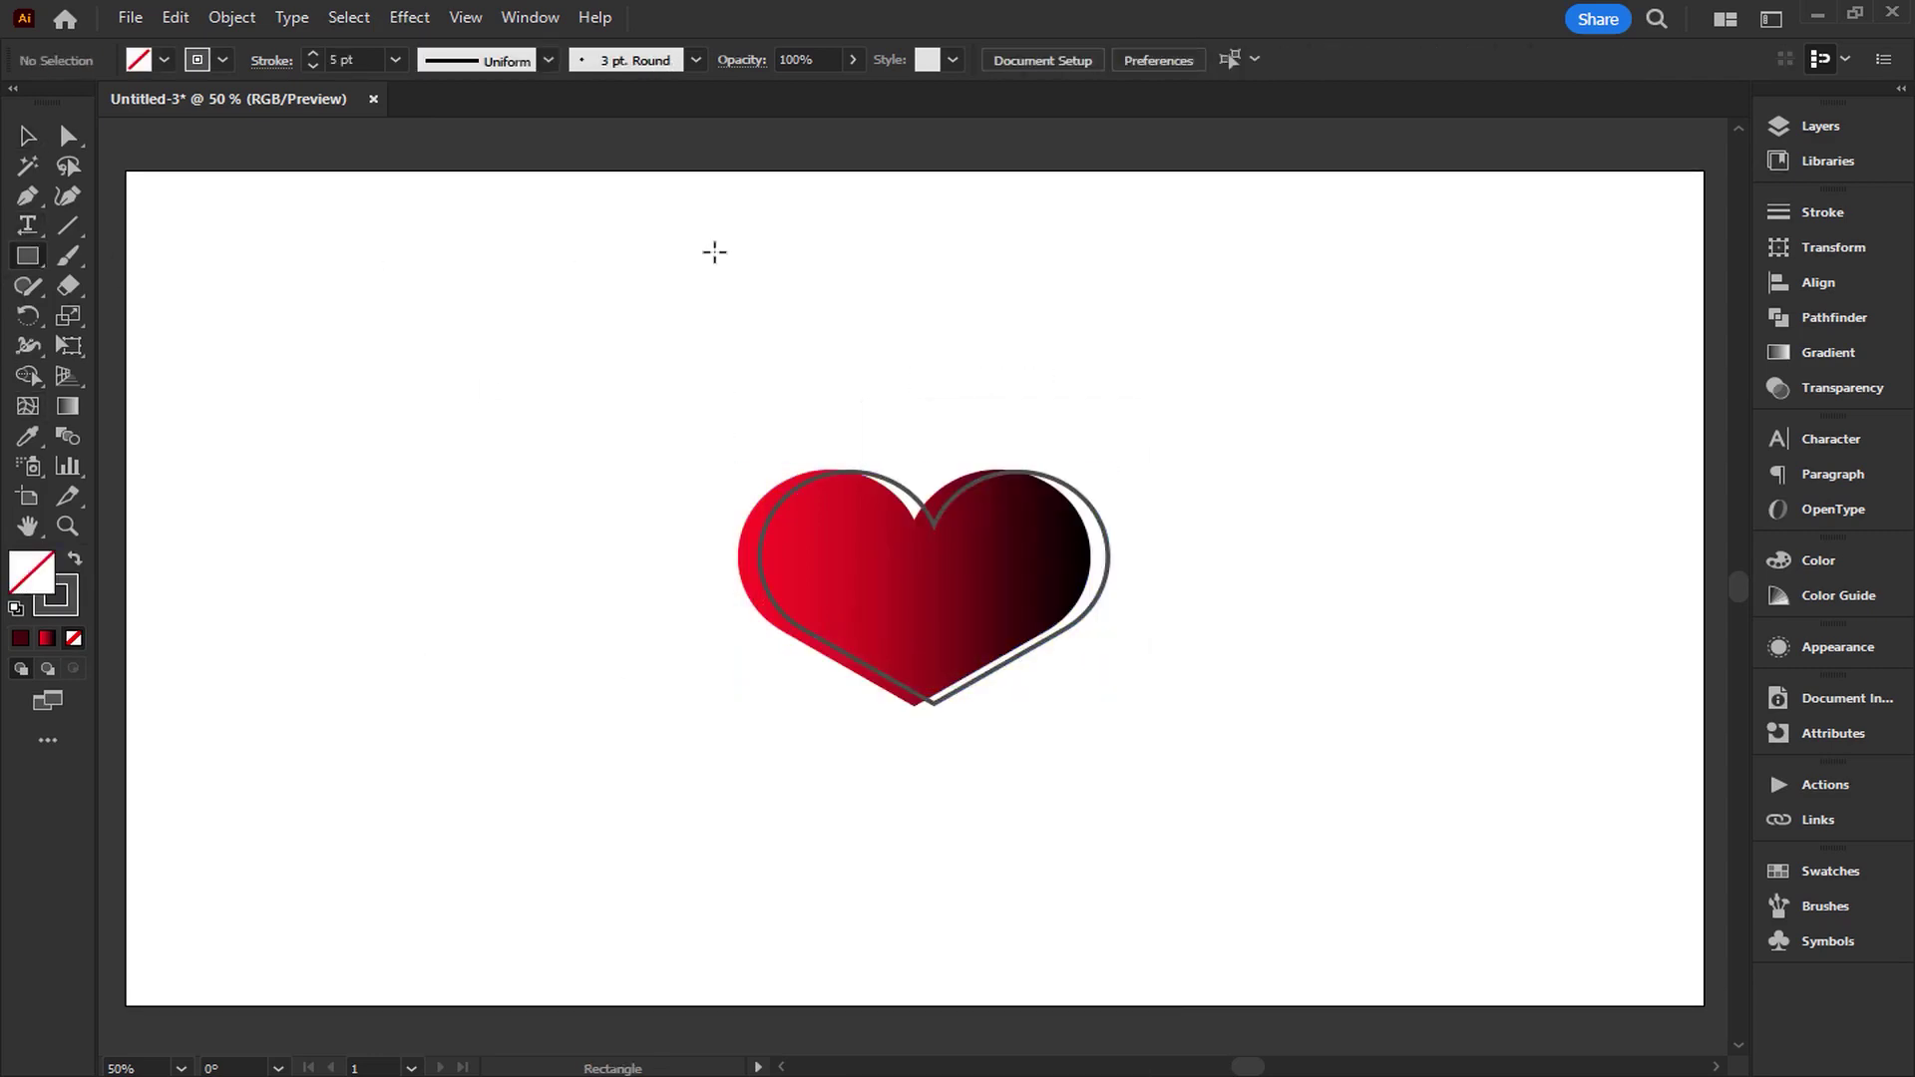
{"action": "left_click_drag", "start_coordinate": [688, 299], "coordinate": [1448, 315]}
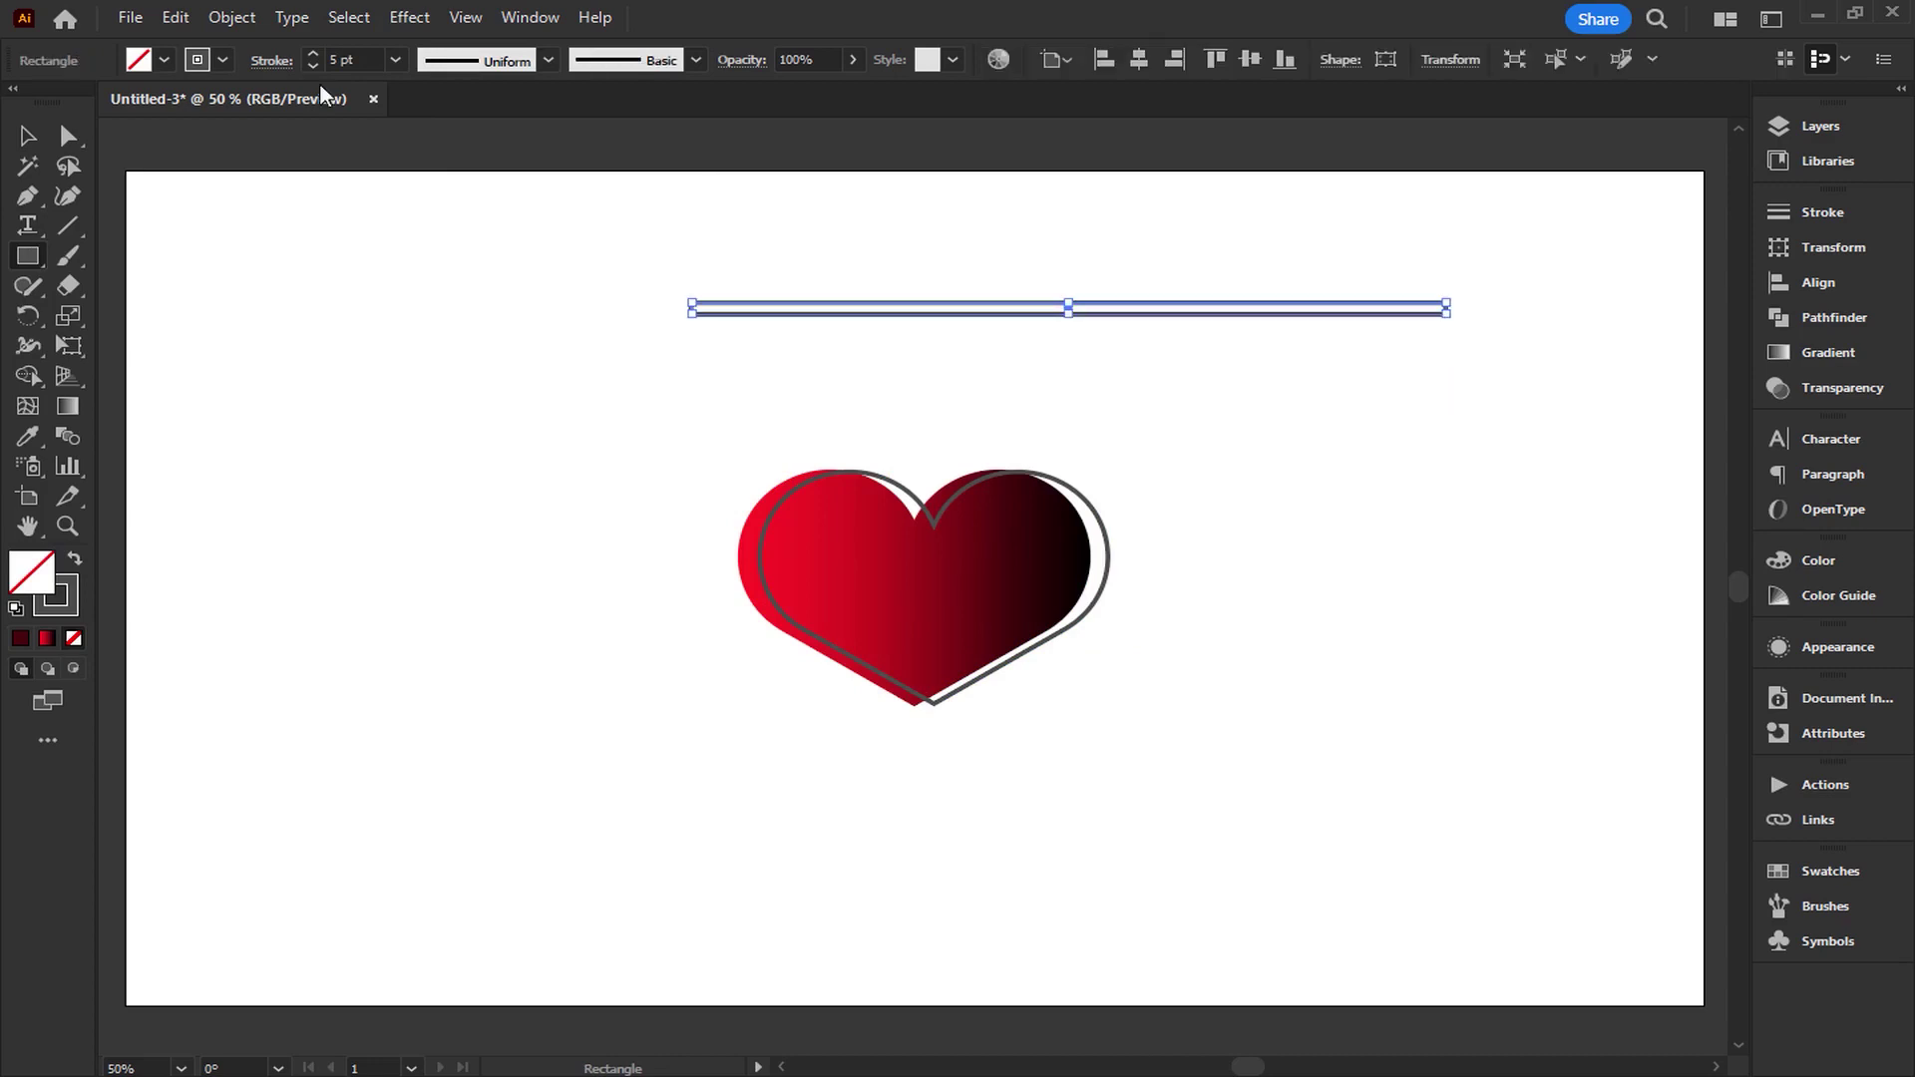
{"action": "left_click", "coordinate": [393, 60]}
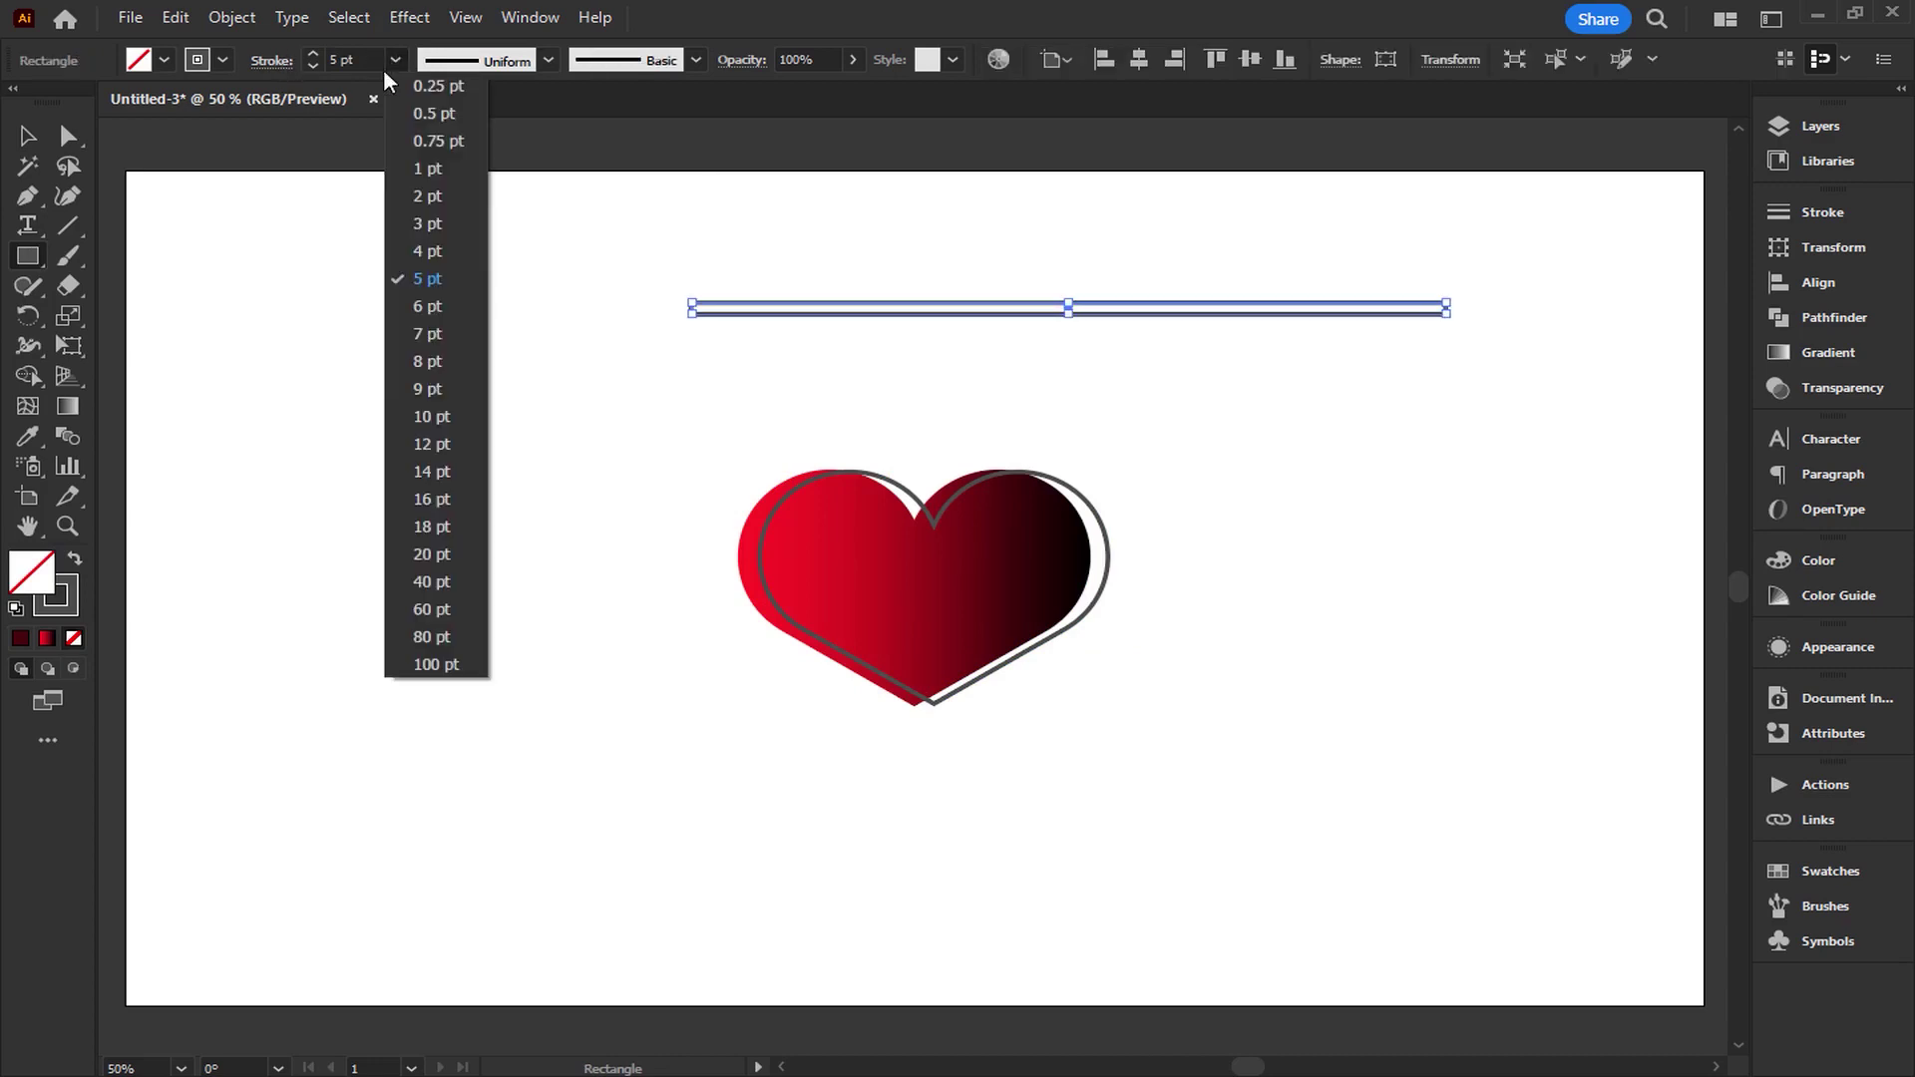
{"action": "left_click", "coordinate": [427, 196]}
{"action": "key", "text": "v"}
{"action": "left_click", "coordinate": [410, 273]}
{"action": "left_click_drag", "start_coordinate": [1073, 314], "coordinate": [939, 391]}
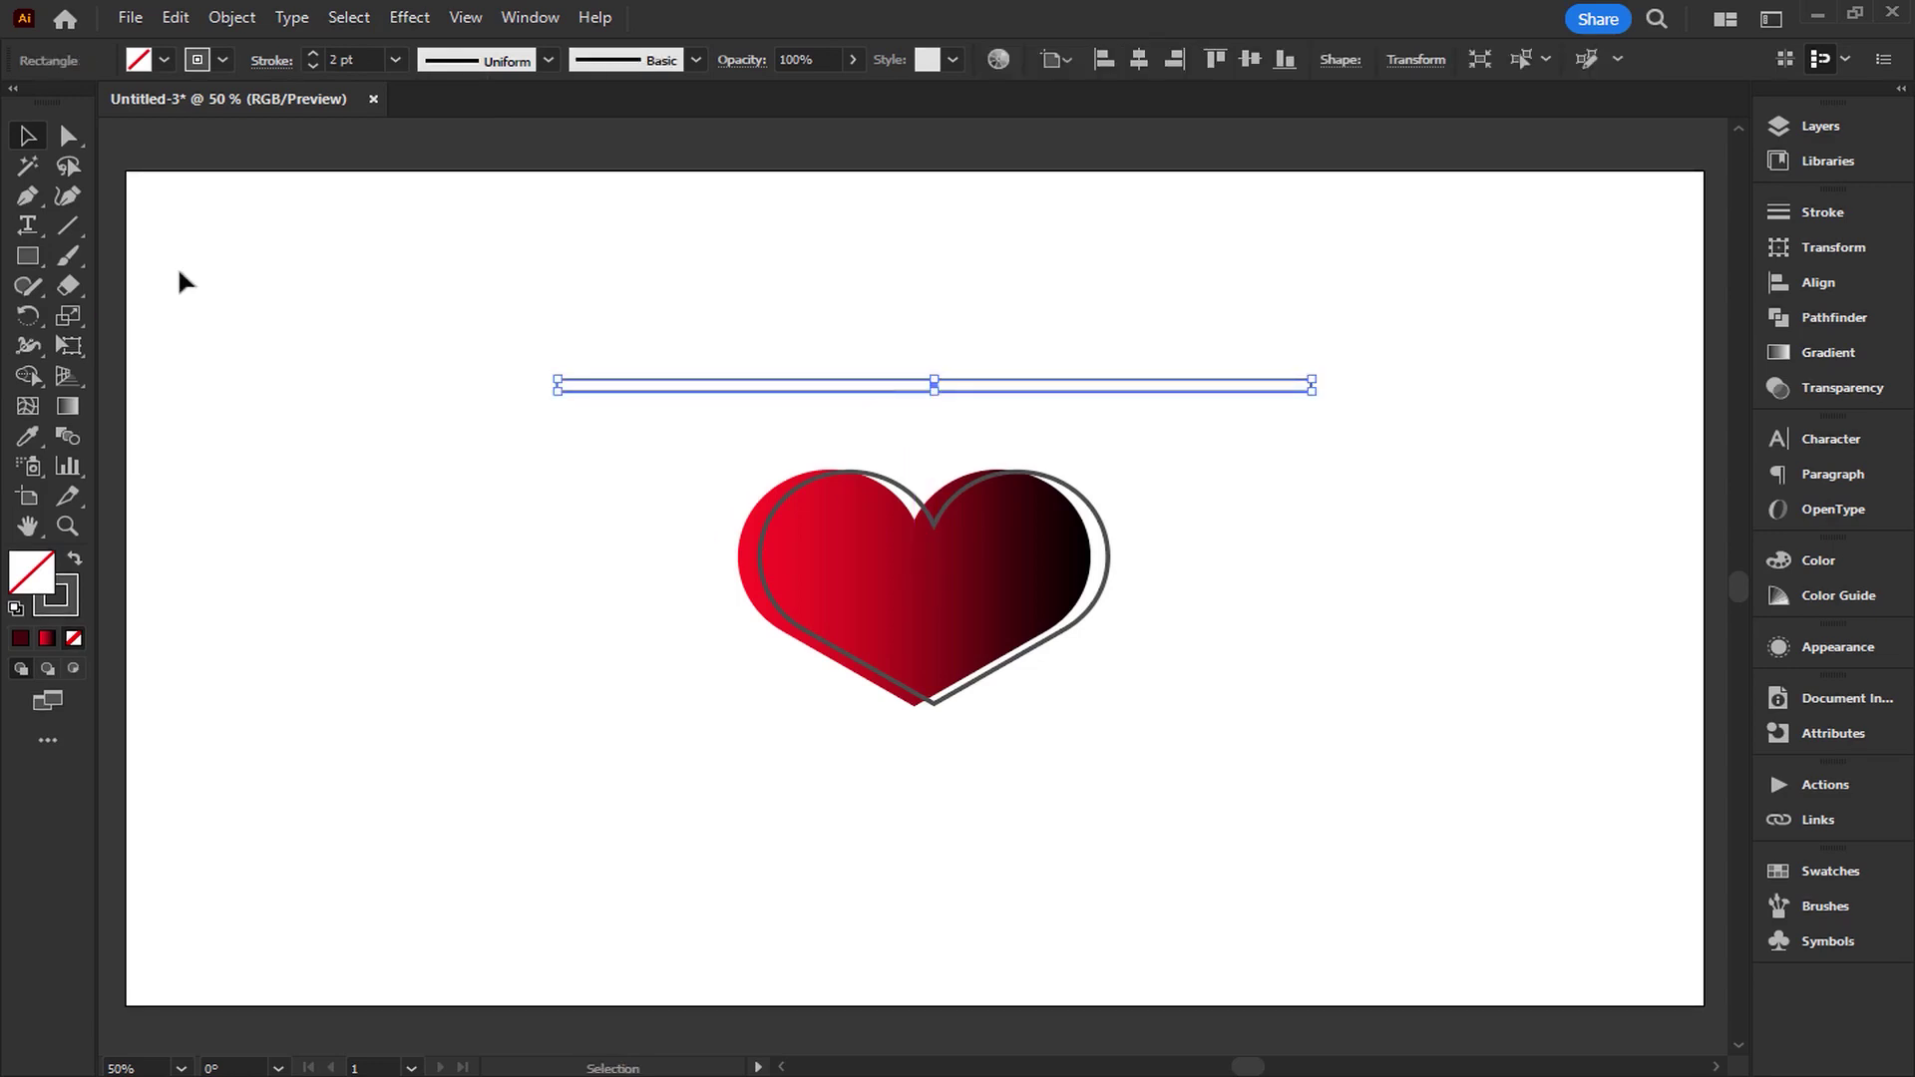
Add a three-point star triangle, rotated right and shrunk, on the bar's right end.
{"action": "left_click_drag", "start_coordinate": [30, 261], "coordinate": [86, 368]}
{"action": "left_click", "coordinate": [1371, 334]}
{"action": "left_click", "coordinate": [1394, 506]}
{"action": "left_click", "coordinate": [28, 136]}
{"action": "left_click_drag", "start_coordinate": [1414, 363], "coordinate": [1262, 415]}
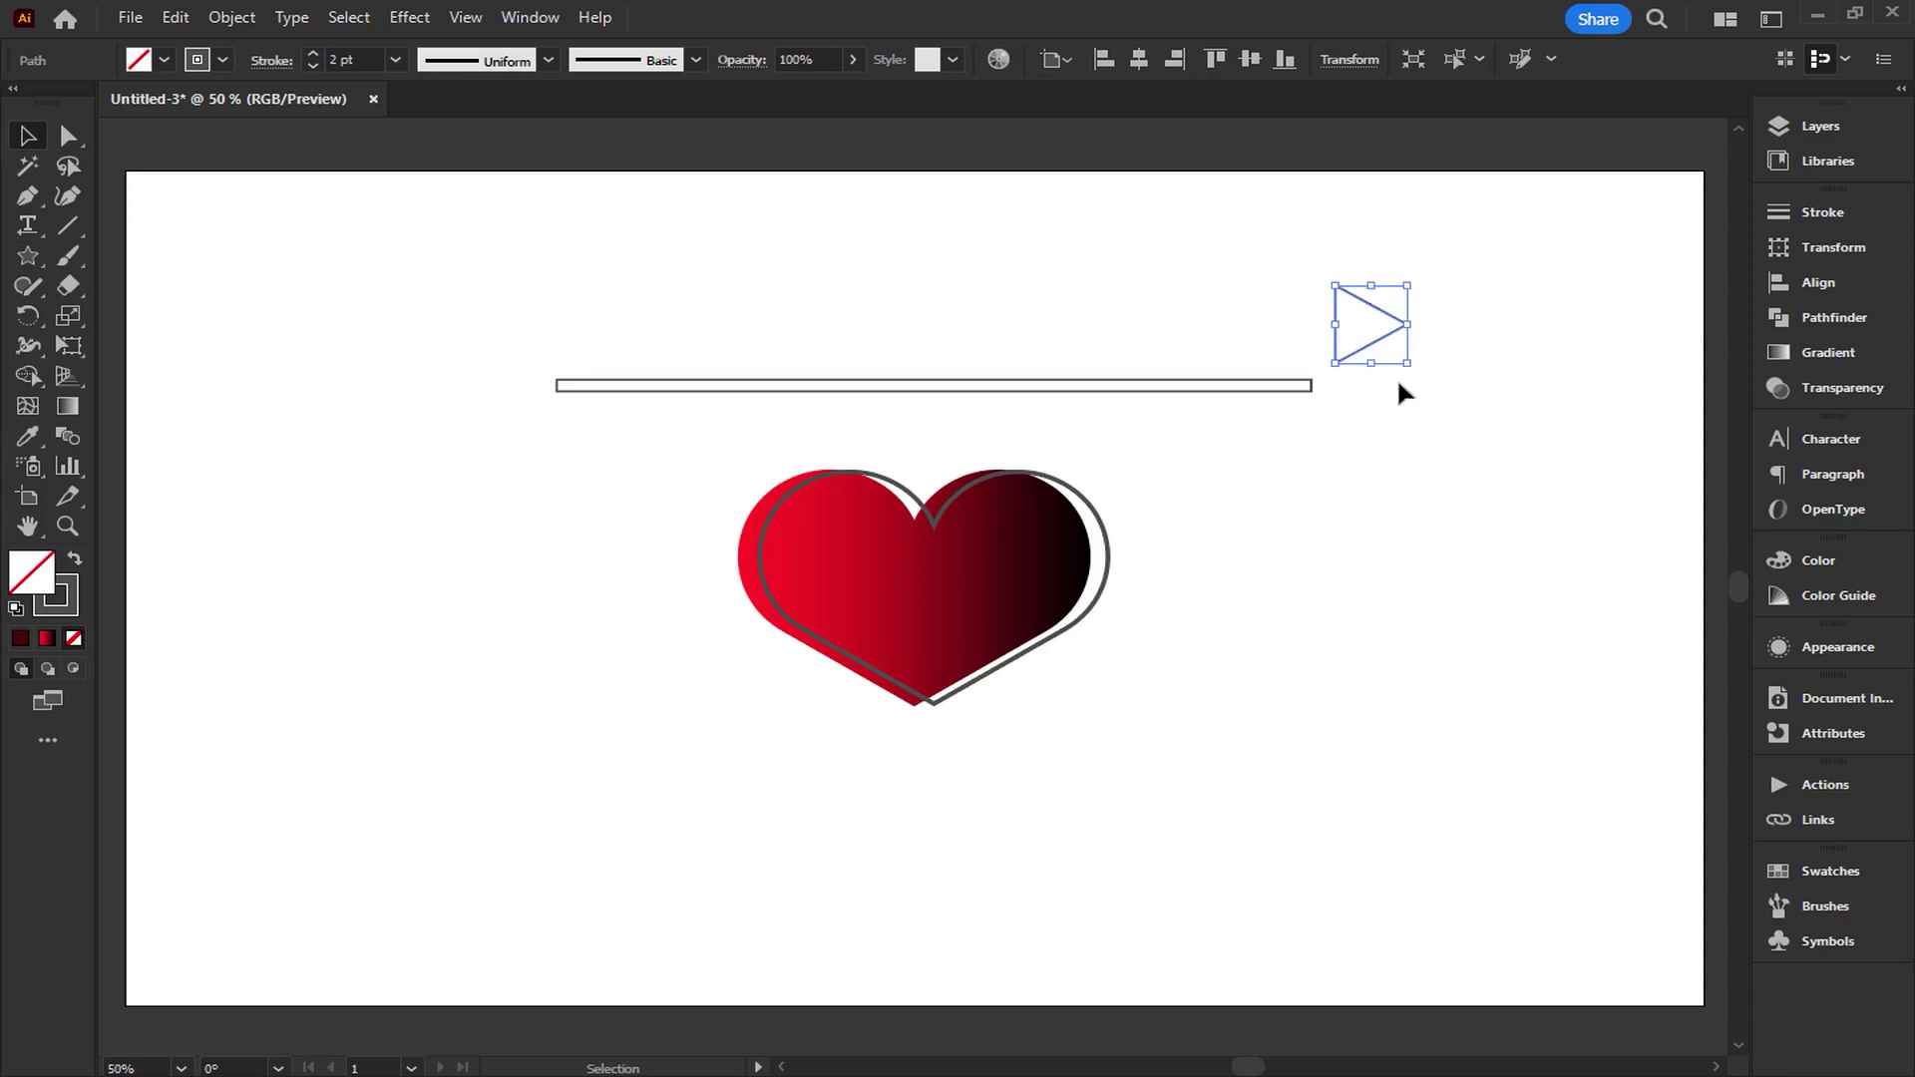
{"action": "mouse_move", "coordinate": [1404, 365]}
{"action": "left_mouse_down"}
{"action": "mouse_move", "coordinate": [1392, 351]}
{"action": "mouse_move", "coordinate": [1332, 407]}
{"action": "left_mouse_up"}
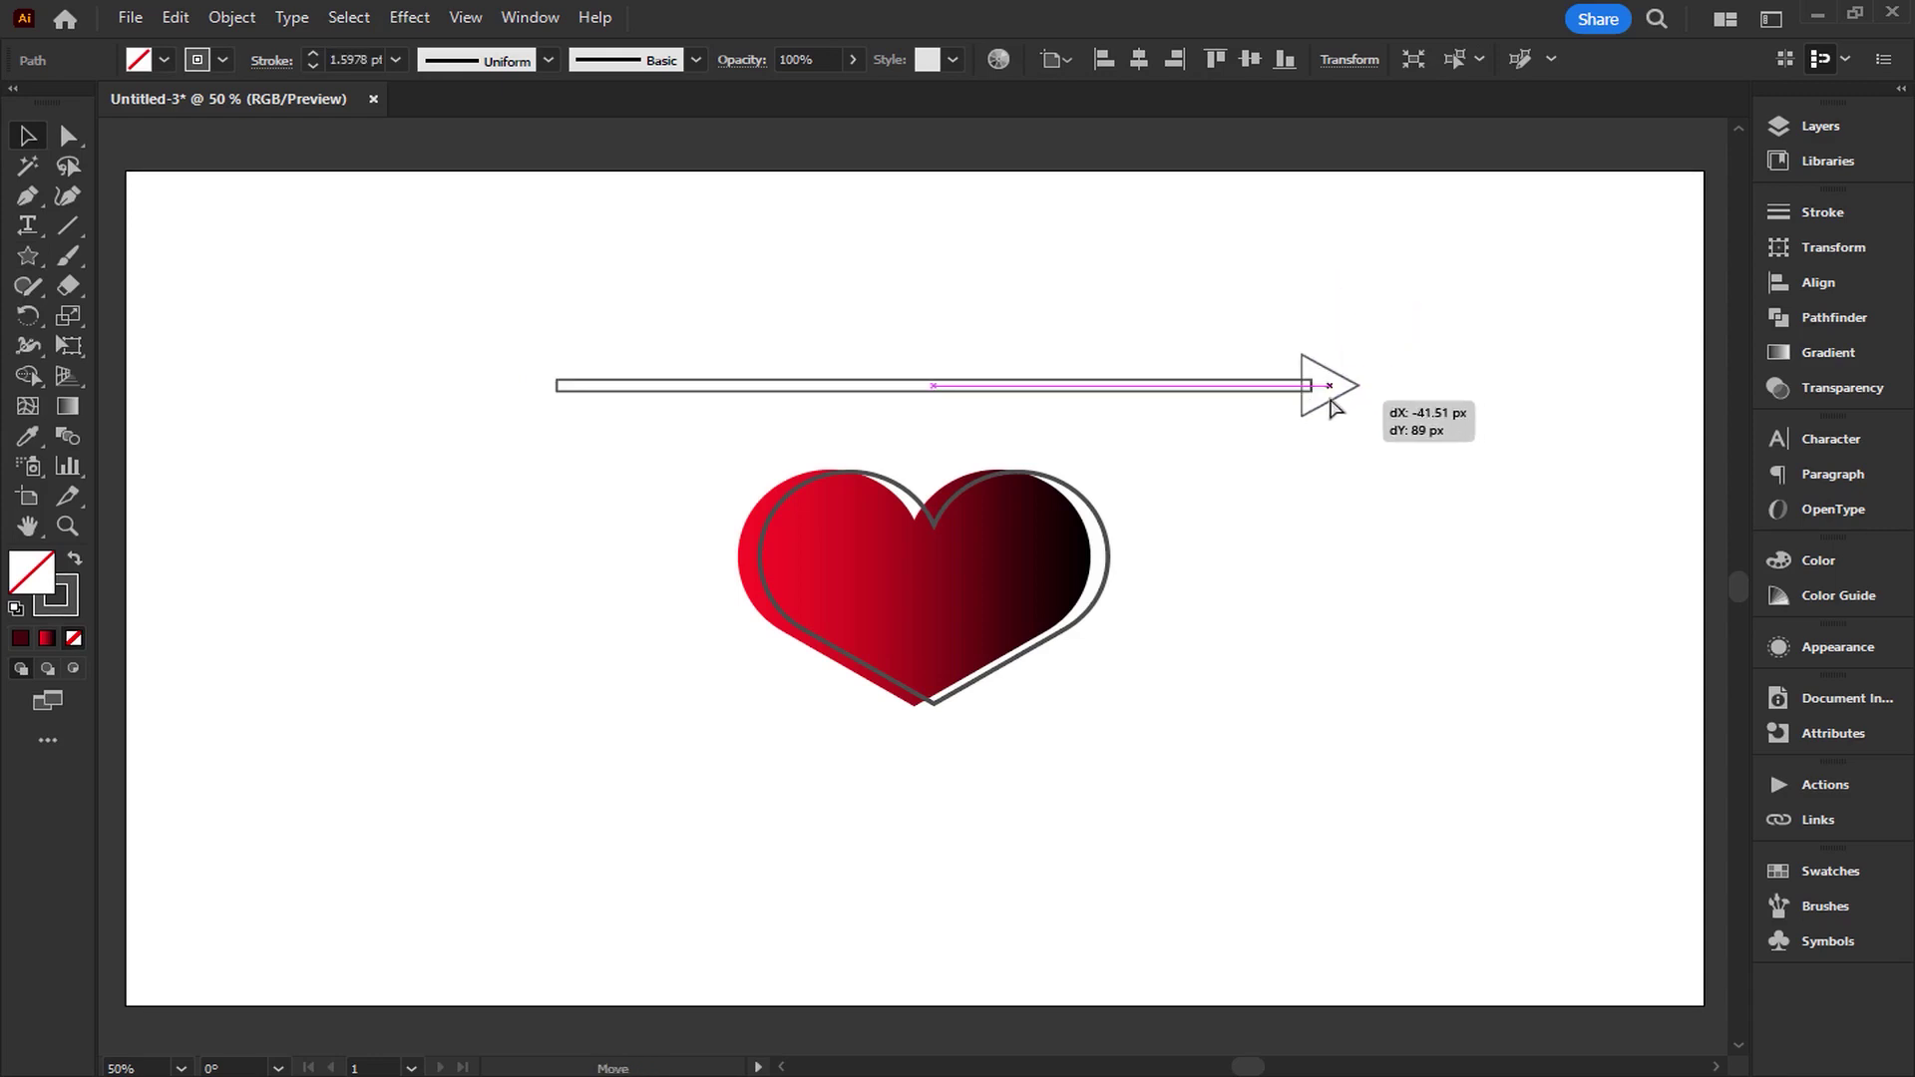
{"action": "left_click", "coordinate": [467, 356]}
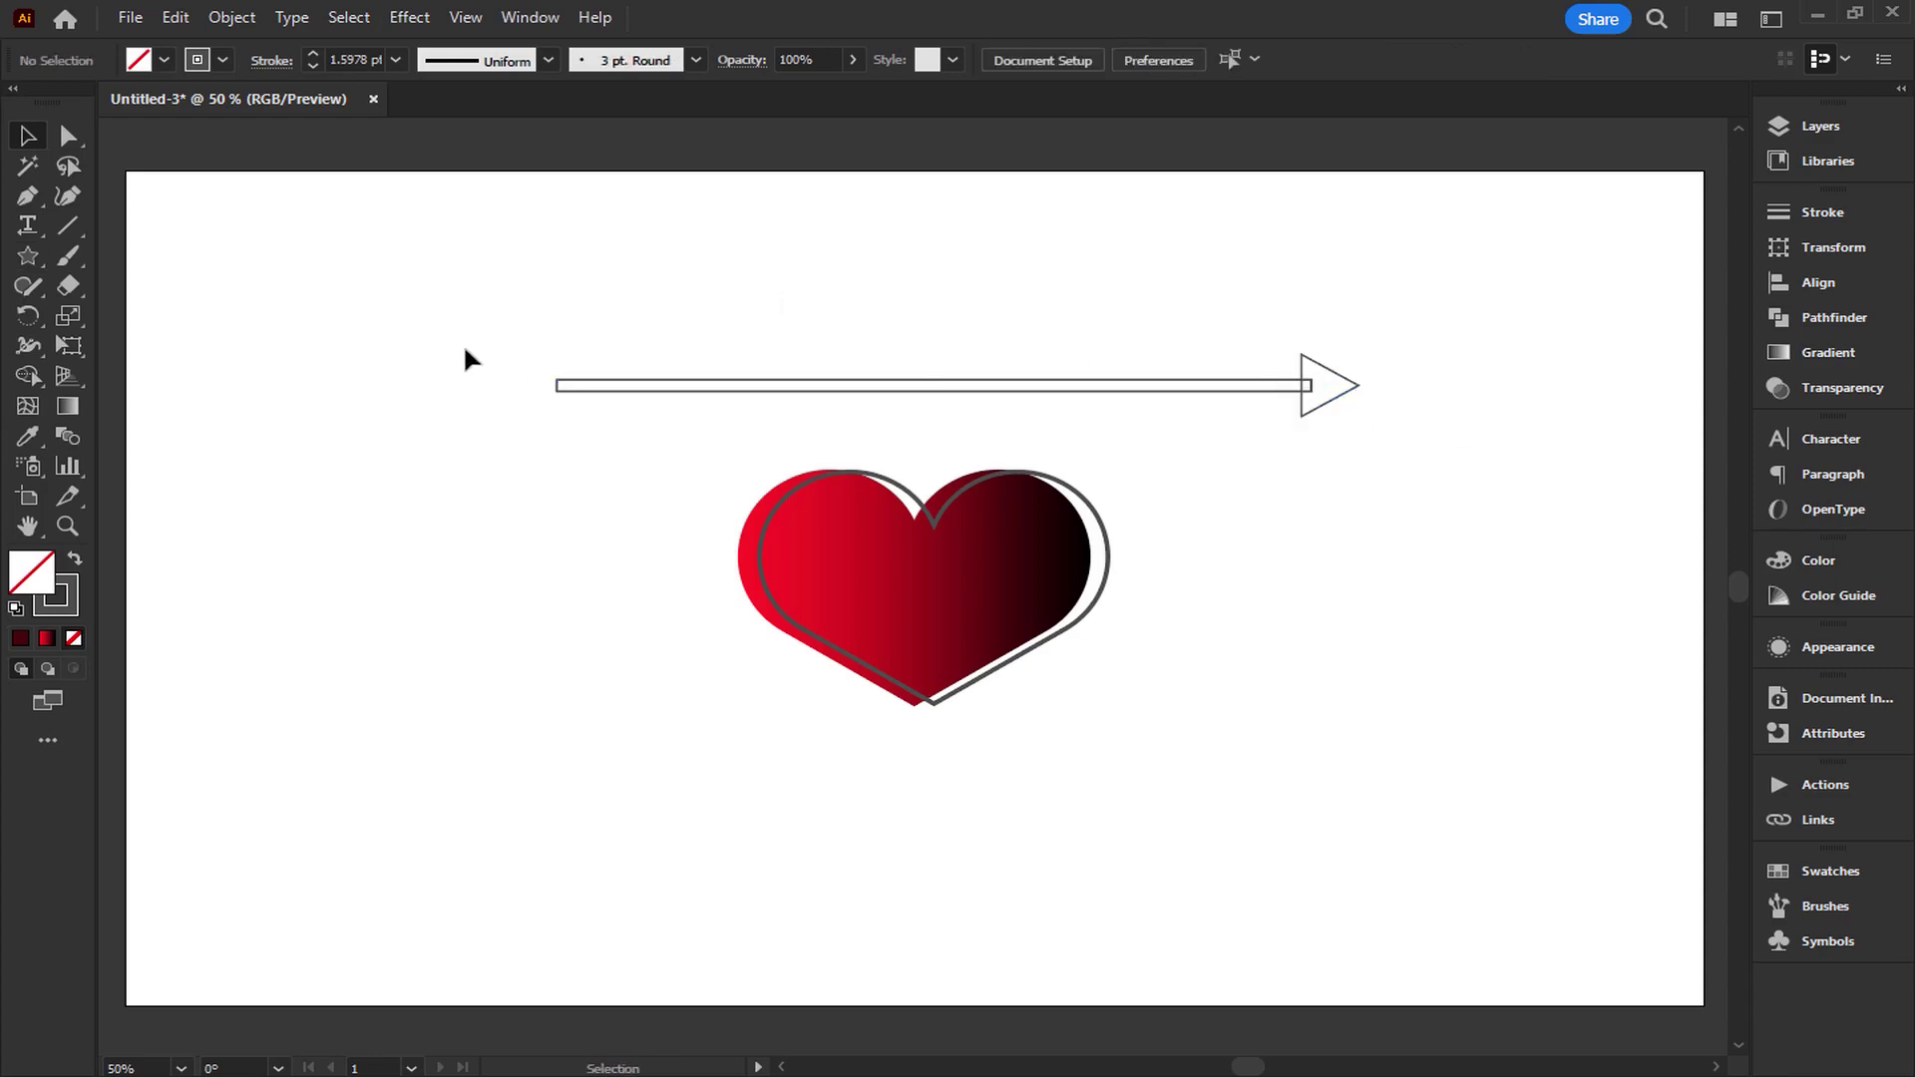
Pick the Rectangle tool again and scroll the view up to the arrow shaft.
{"action": "left_click", "coordinate": [28, 255]}
{"action": "left_click", "coordinate": [150, 256]}
{"action": "scroll", "coordinate": [663, 351], "scroll_direction": "up", "scroll_amount": 1}
{"action": "scroll", "coordinate": [583, 394], "scroll_direction": "up", "scroll_amount": 2}
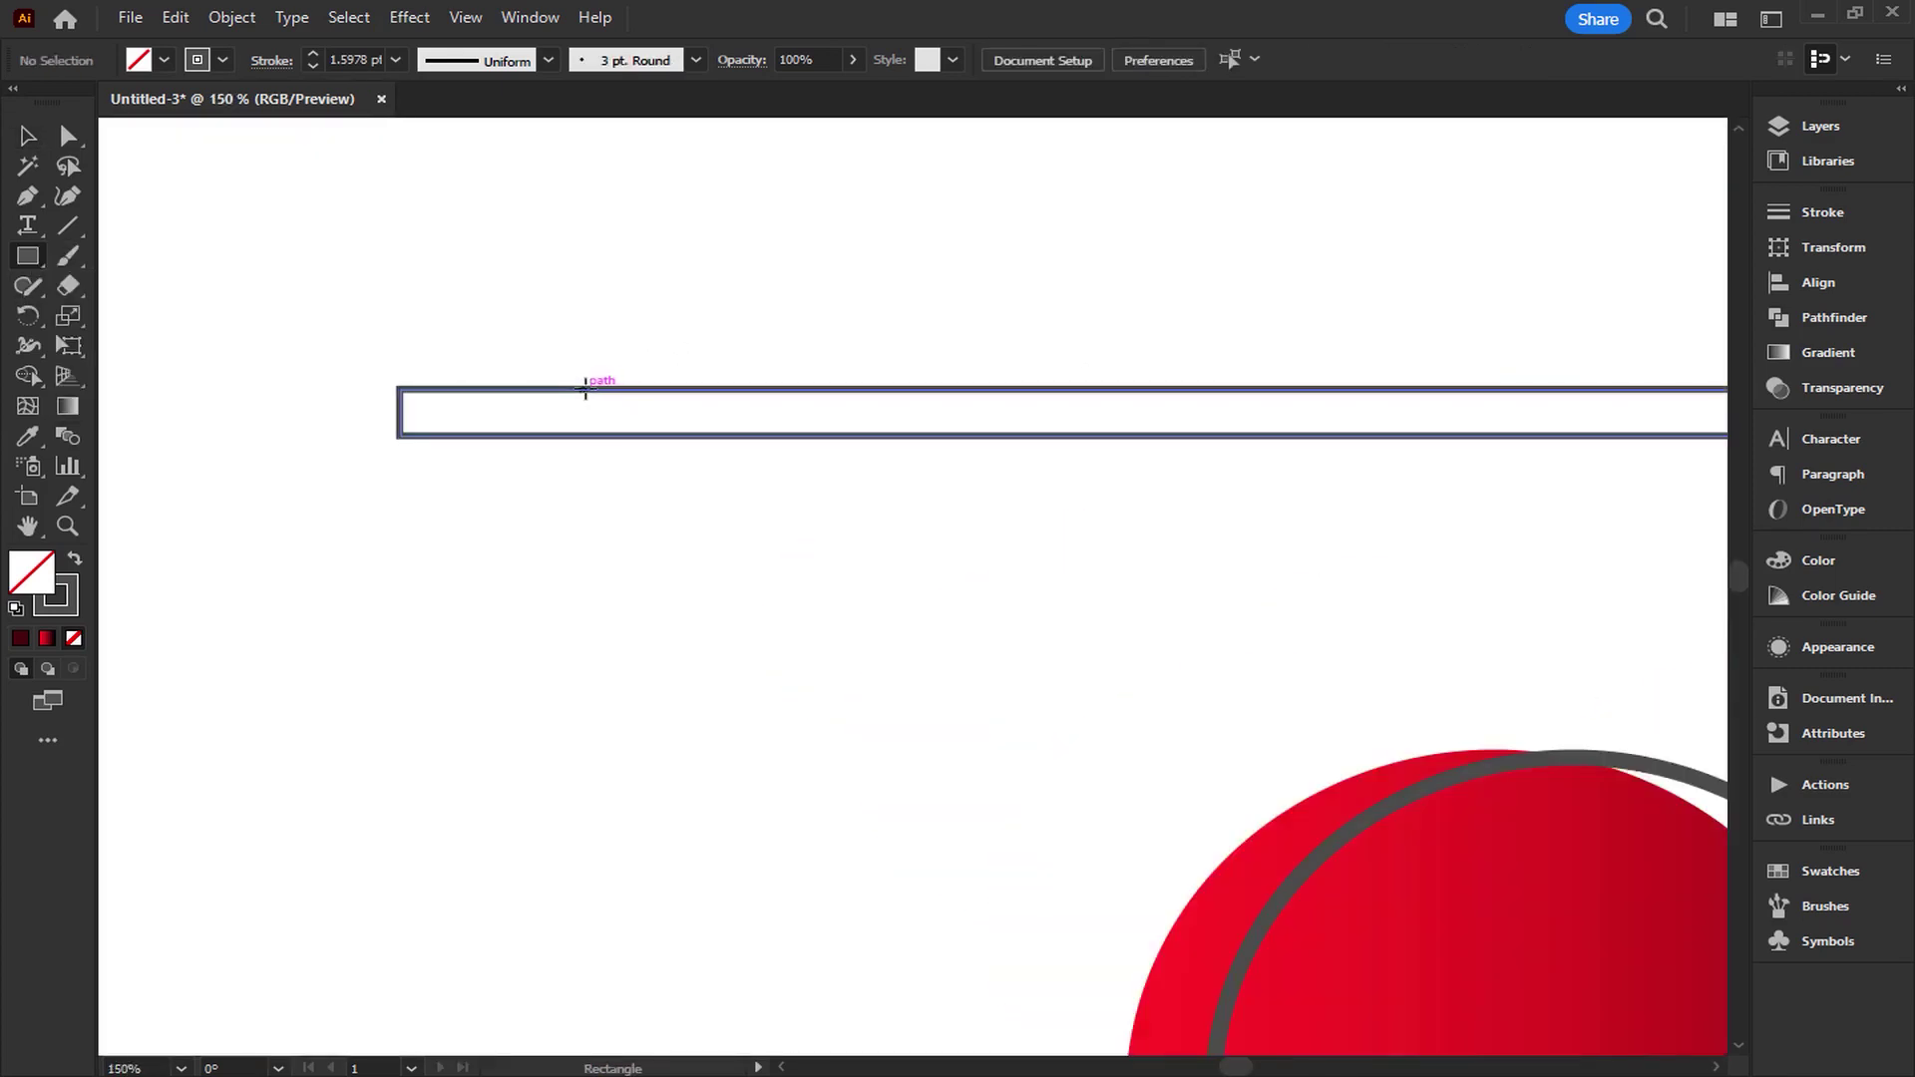
{"action": "scroll", "coordinate": [578, 391], "scroll_direction": "up", "scroll_amount": 3}
{"action": "left_click", "coordinate": [28, 136]}
{"action": "left_click_drag", "start_coordinate": [469, 257], "coordinate": [253, 413]}
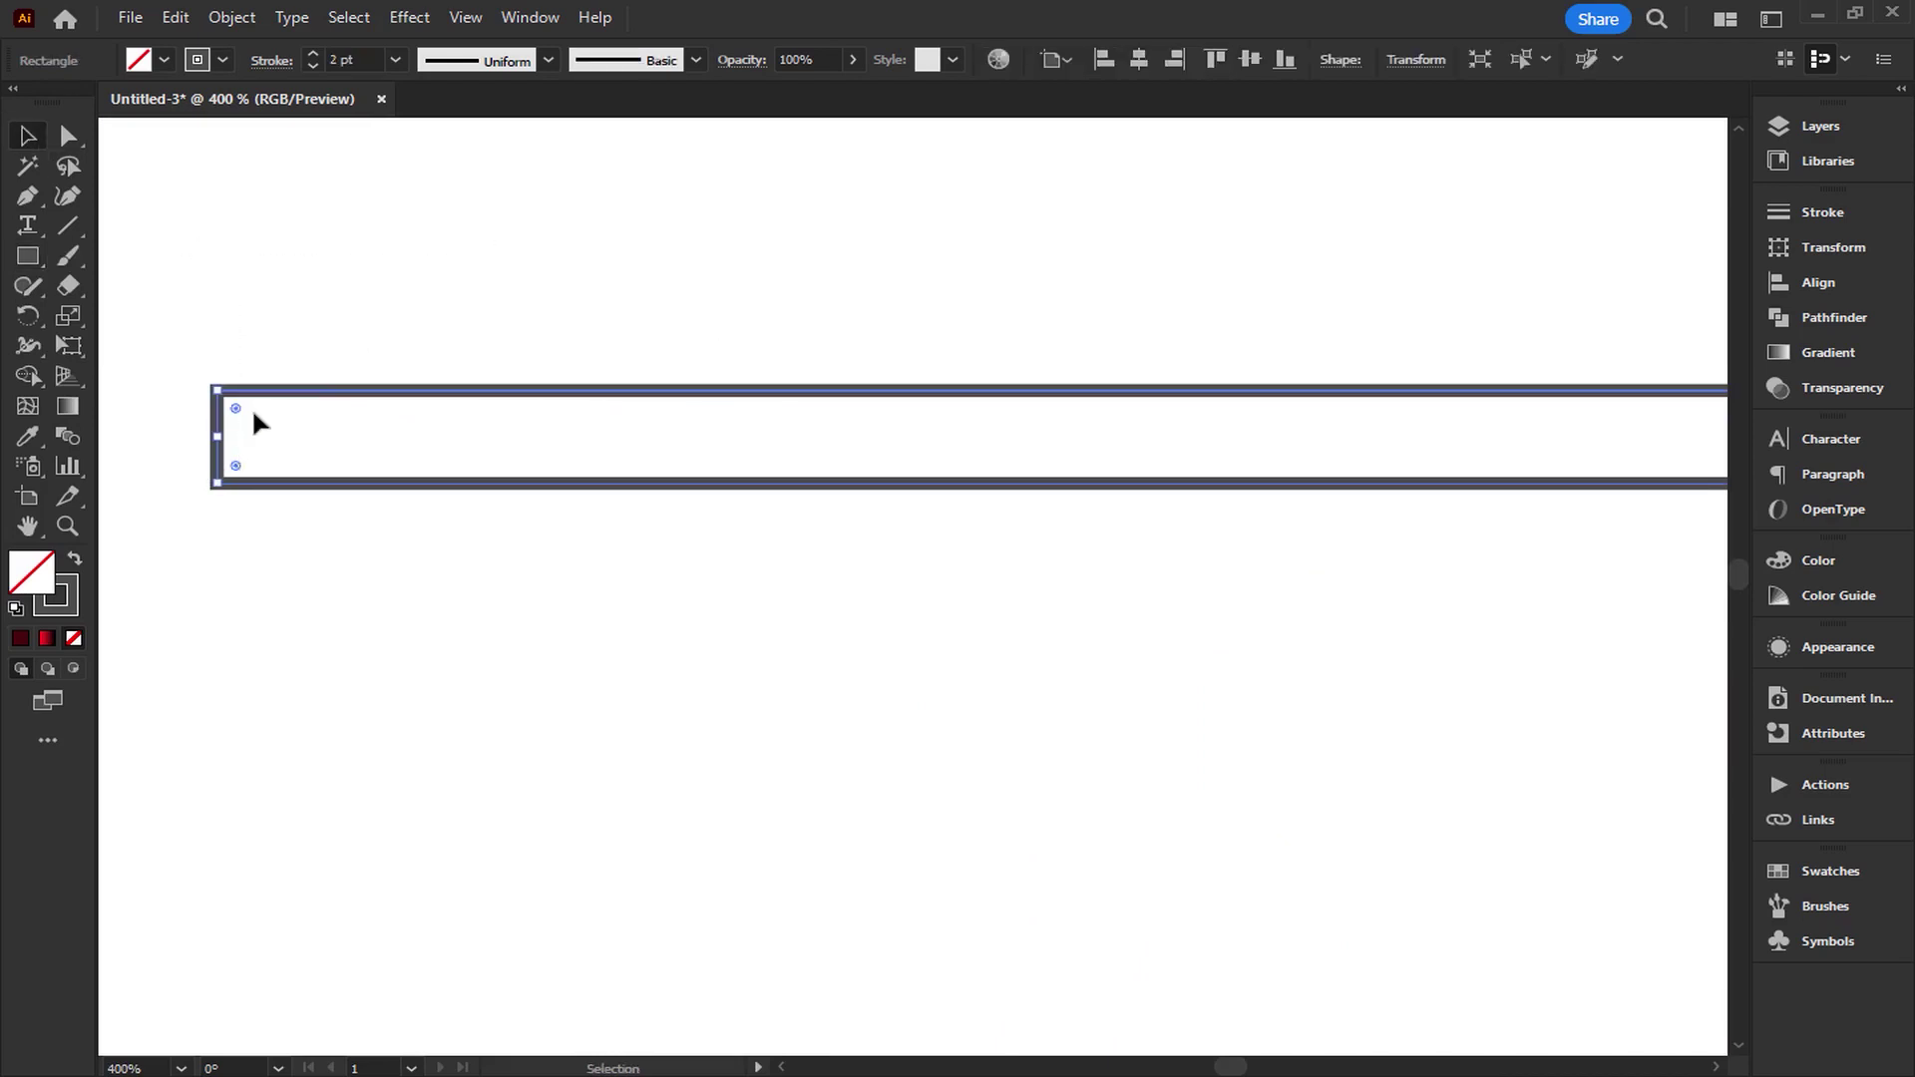
{"action": "left_click", "coordinate": [273, 263]}
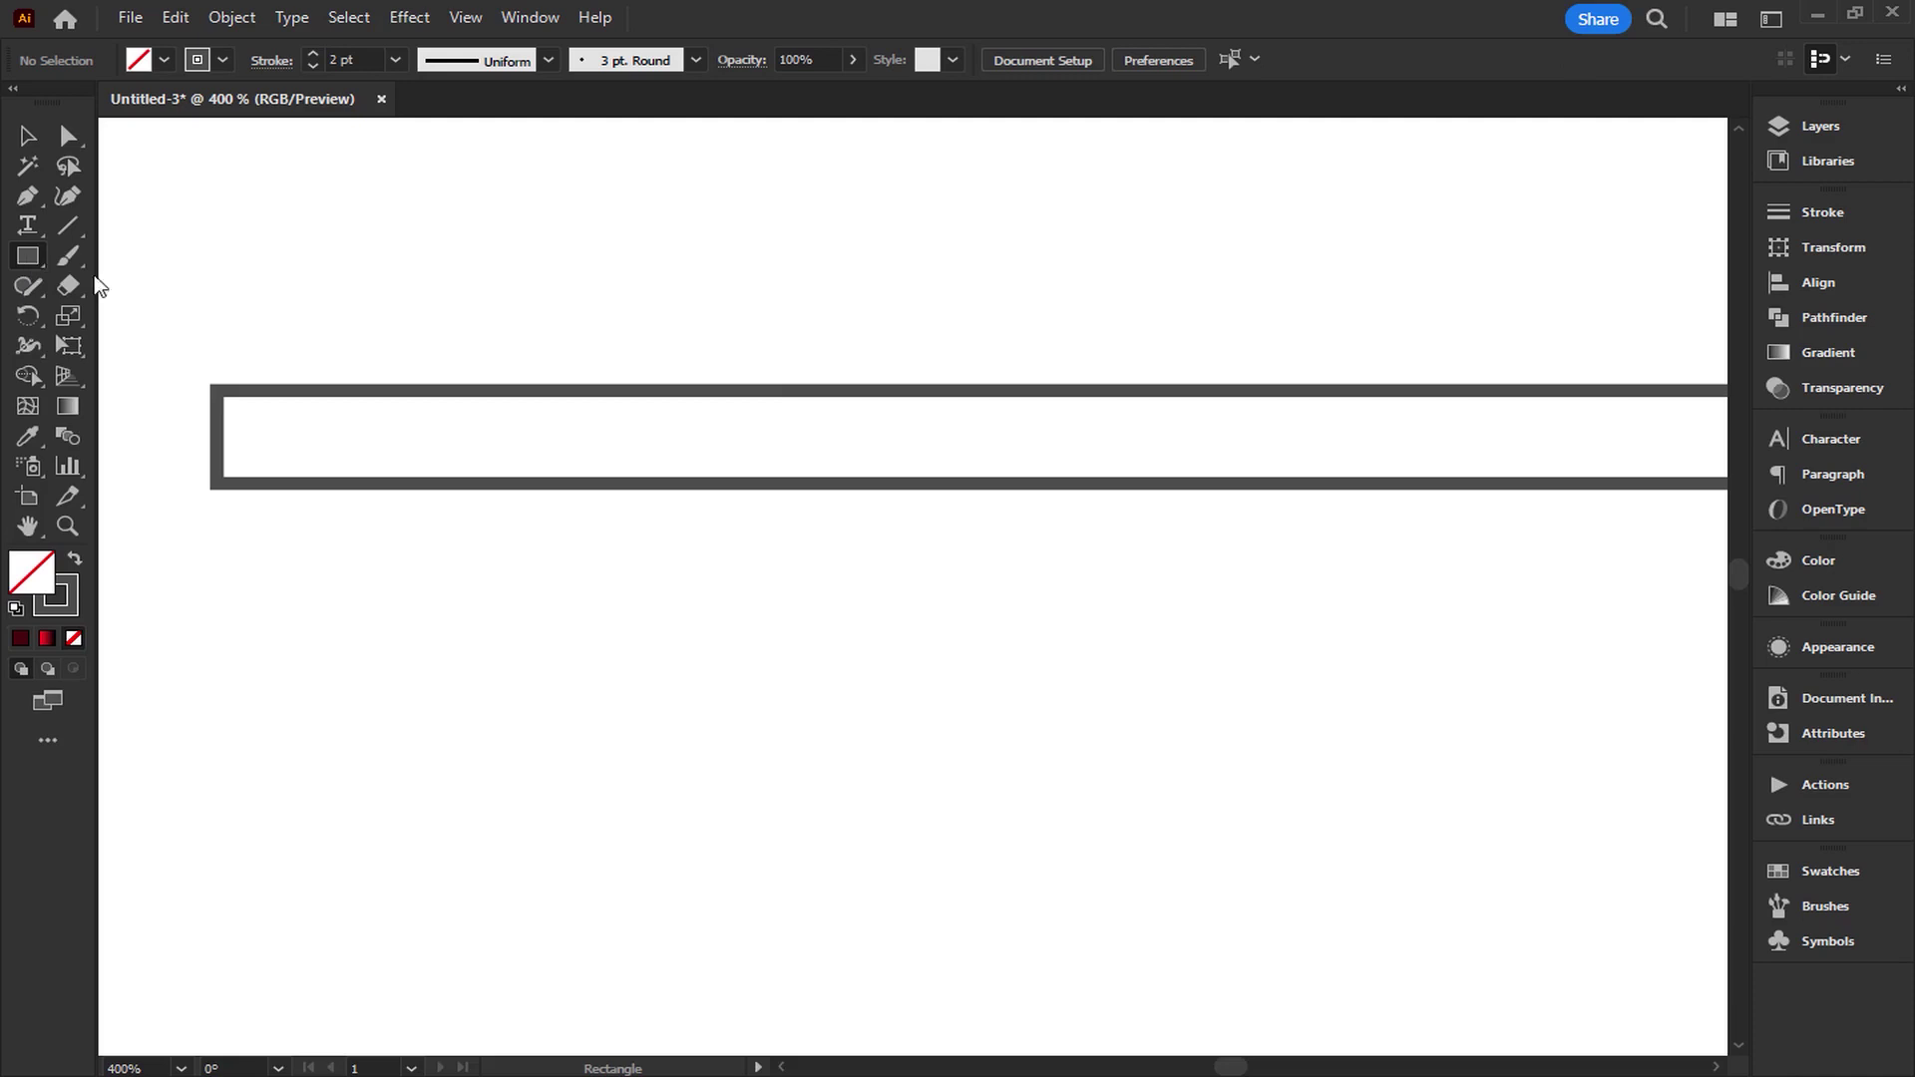
Draw a small rectangle on the shaft's left end, enlarge it, and give it a 2 pt outline.
{"action": "left_click_drag", "start_coordinate": [395, 392], "coordinate": [532, 232]}
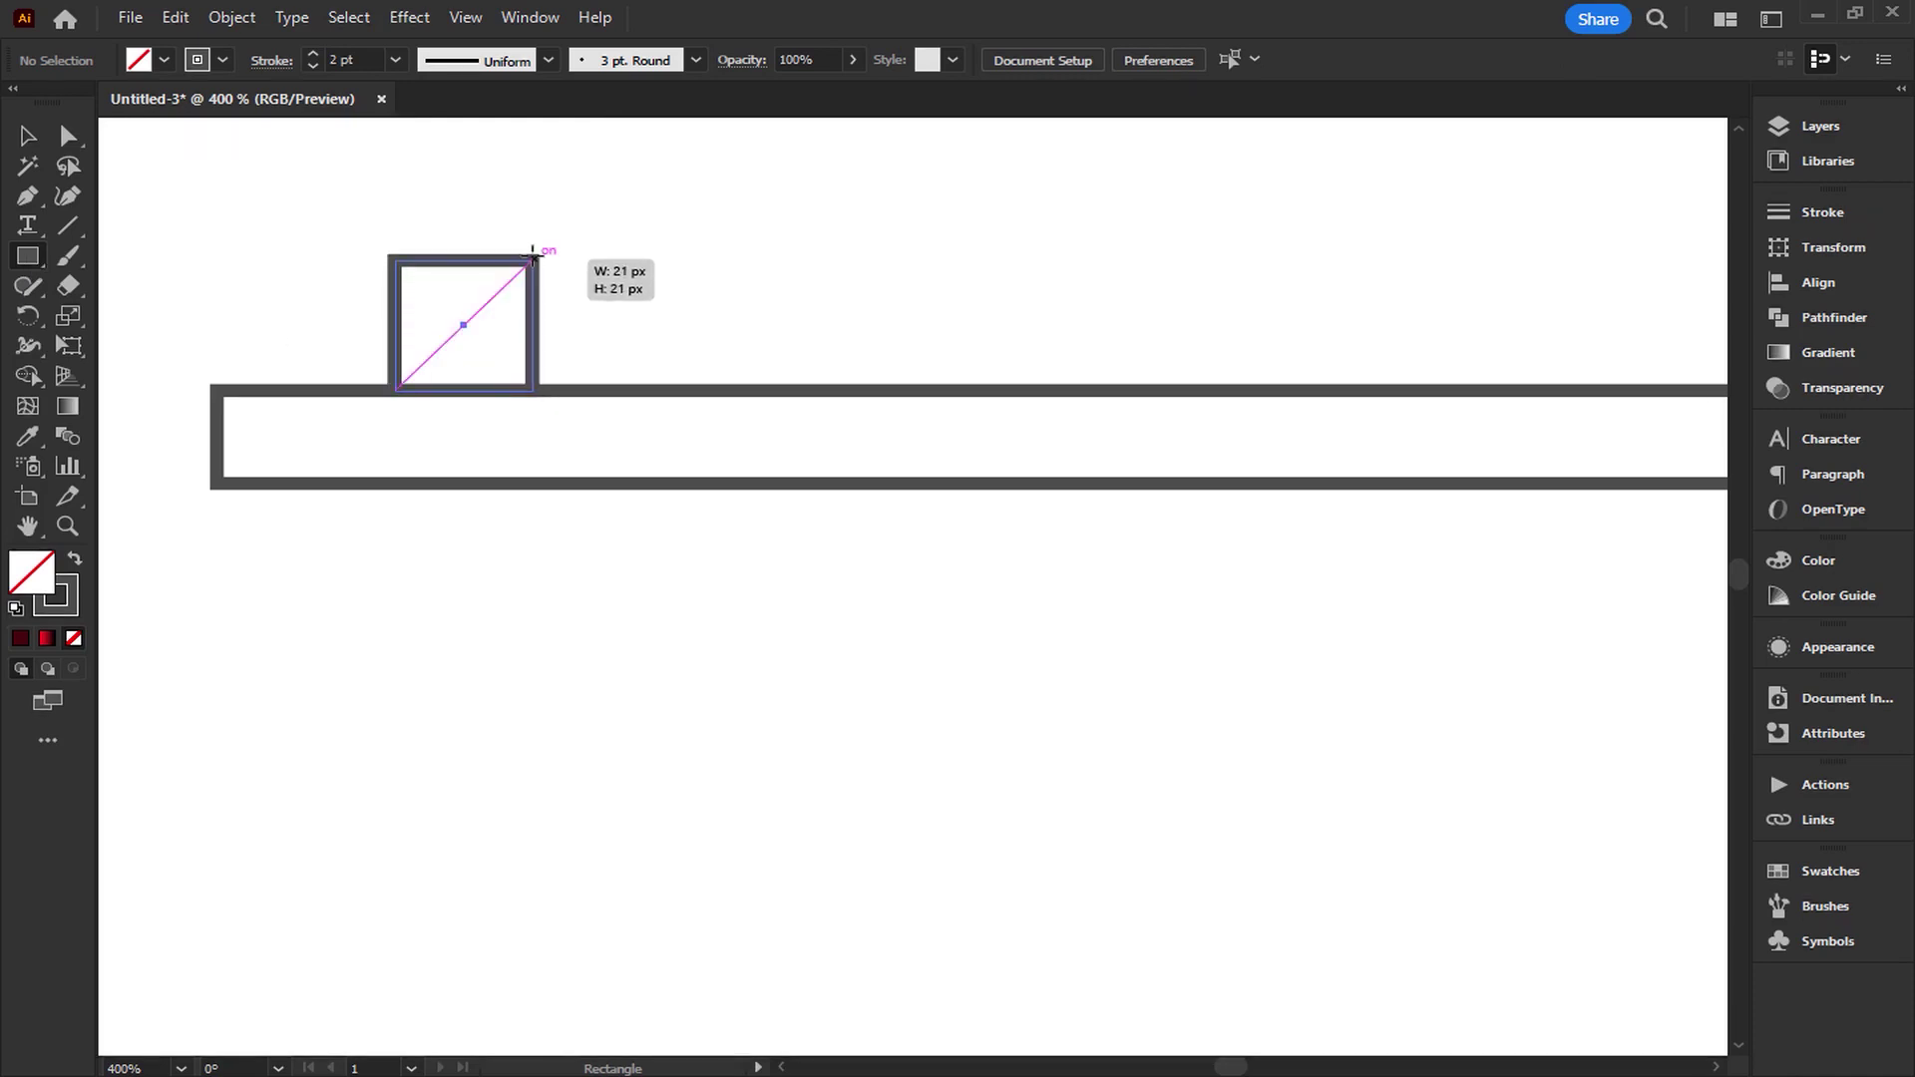
{"action": "left_click_drag", "start_coordinate": [532, 233], "coordinate": [532, 233]}
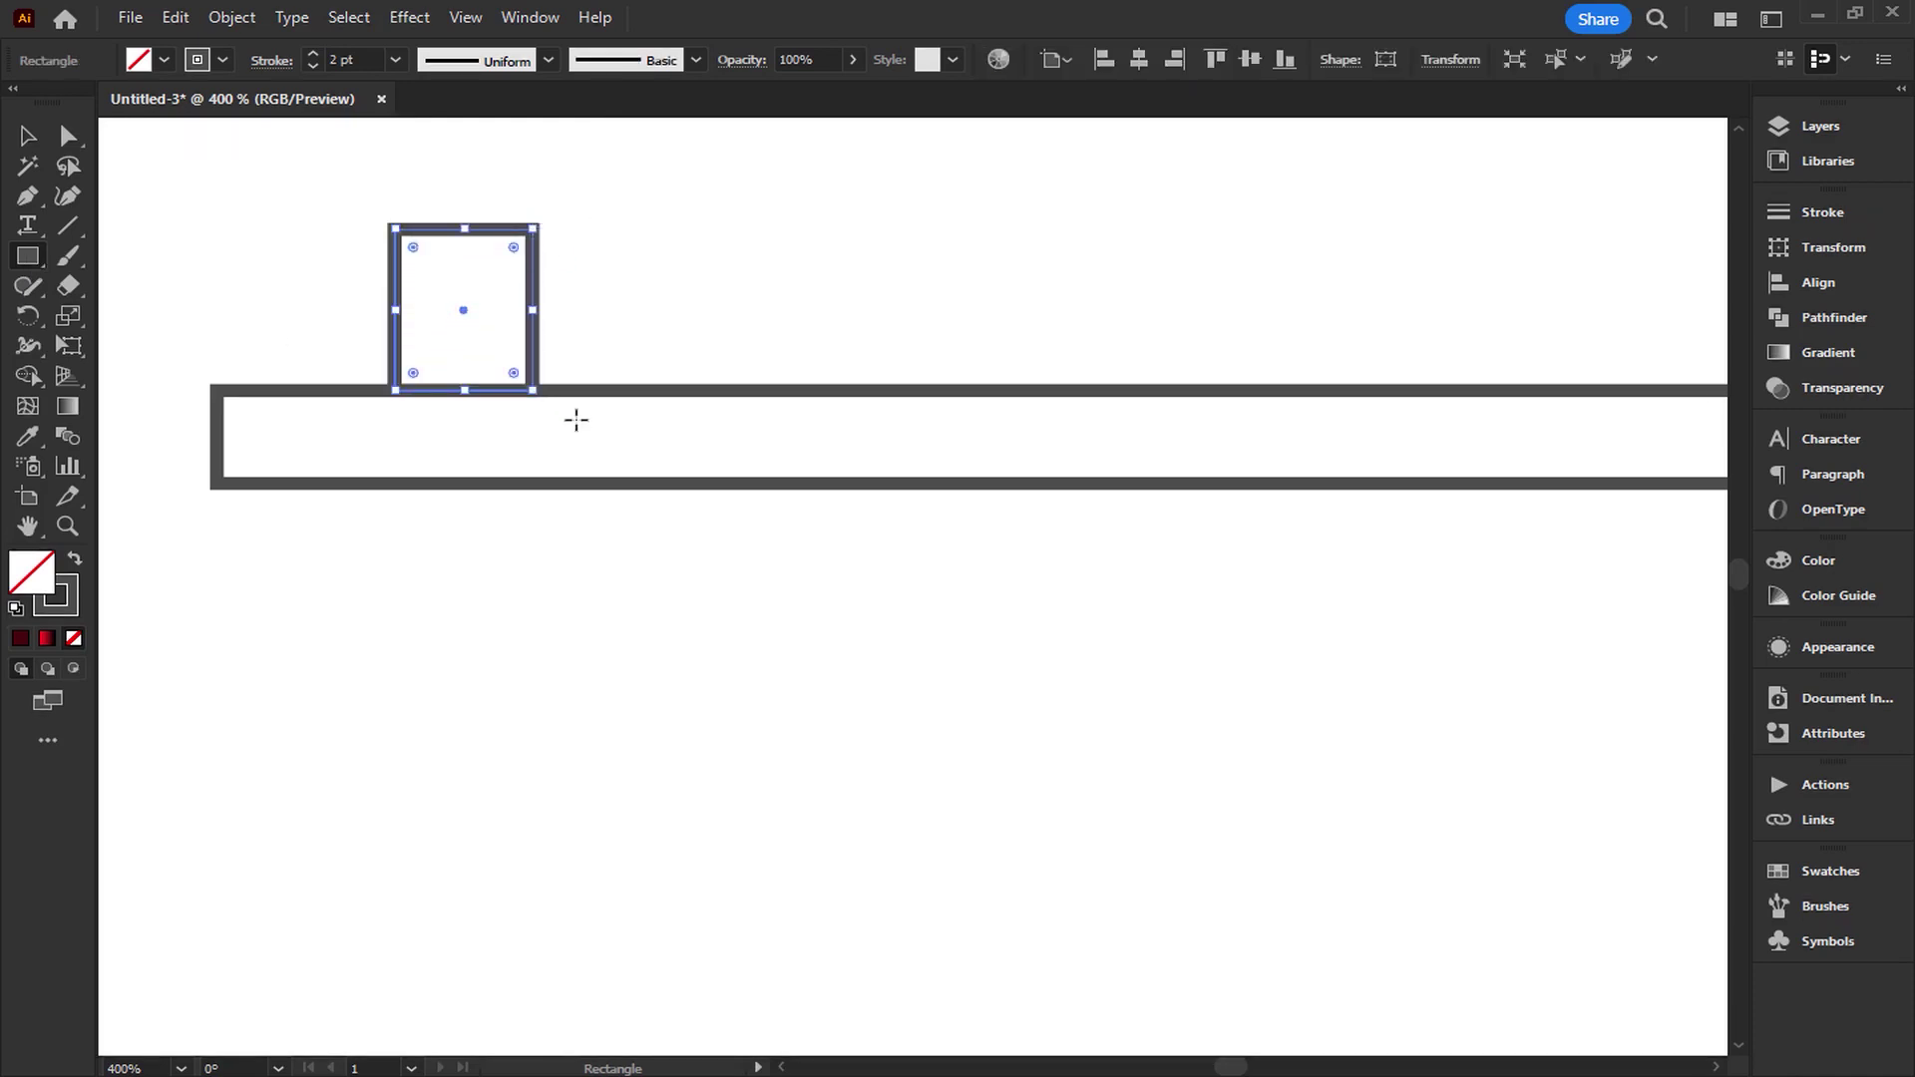
{"action": "scroll", "coordinate": [573, 410], "scroll_direction": "down", "scroll_amount": 5}
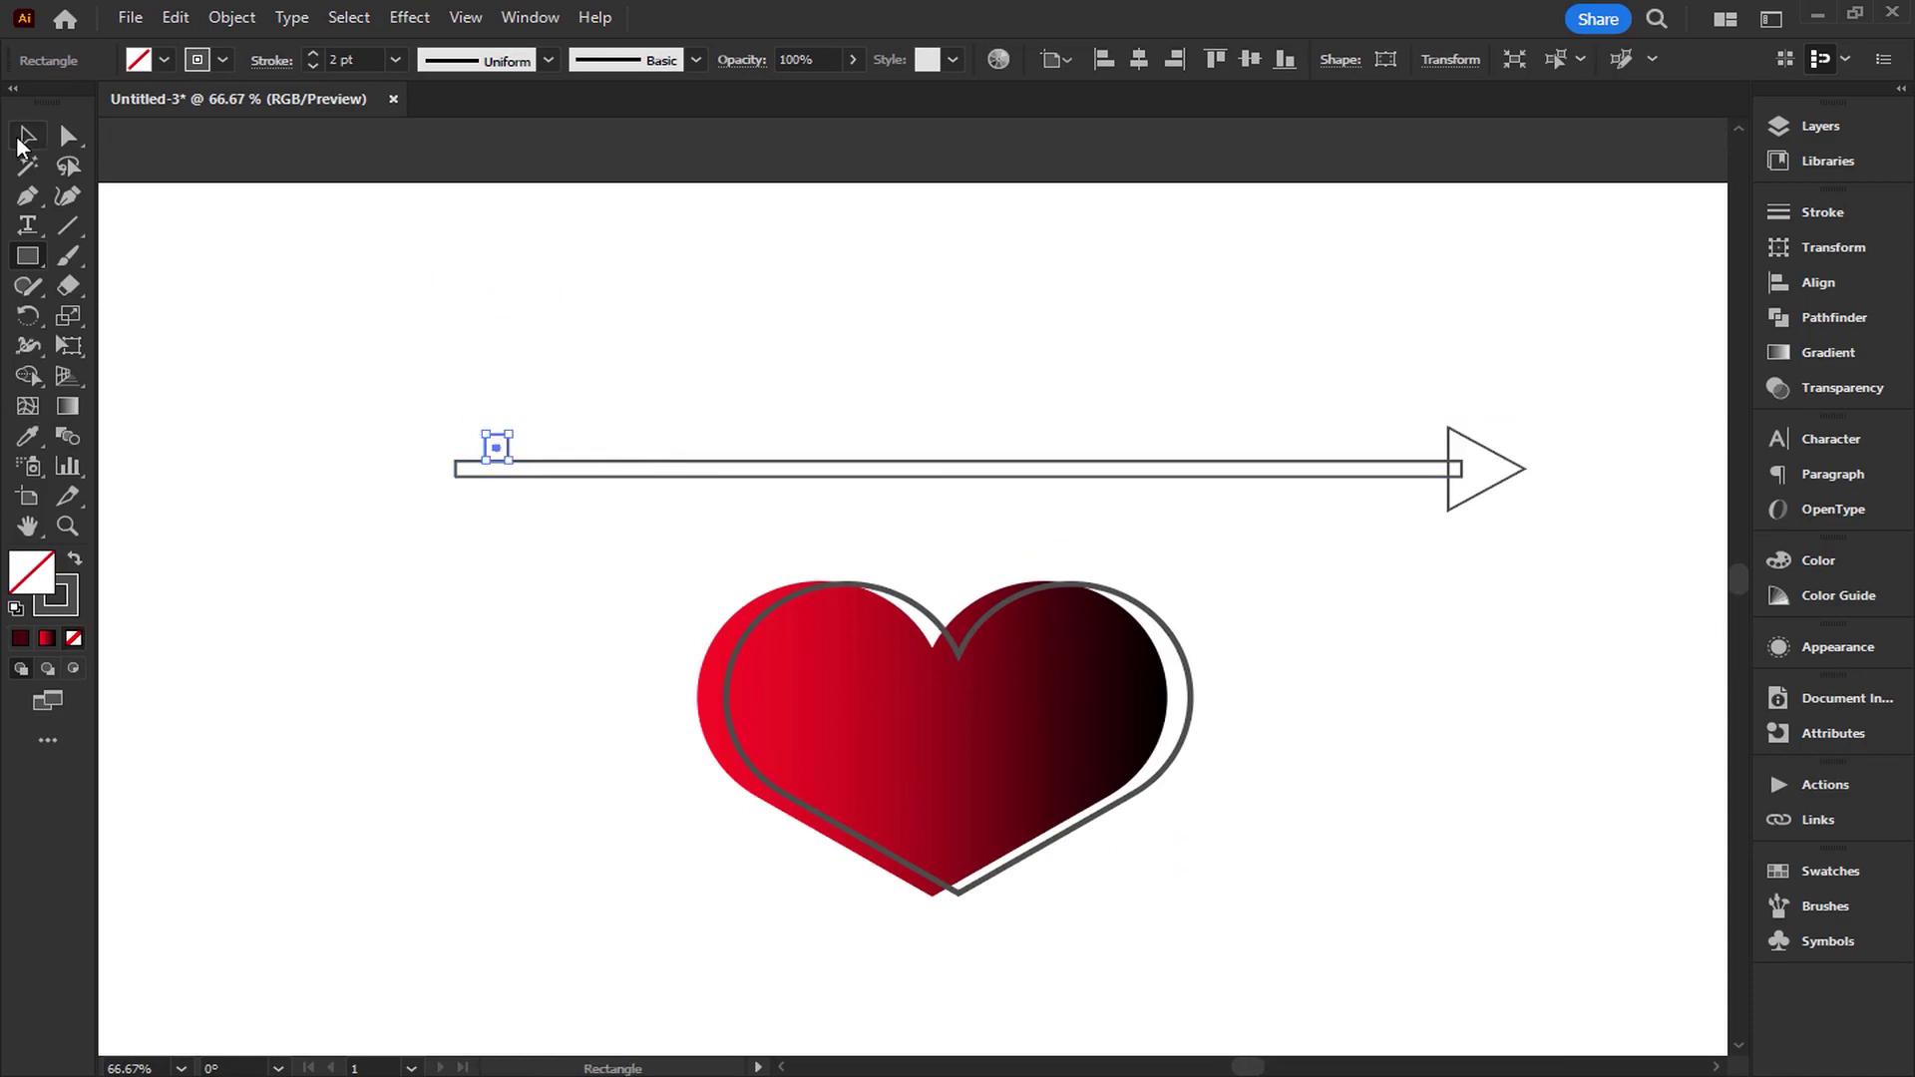
{"action": "left_click", "coordinate": [22, 140]}
{"action": "scroll", "coordinate": [428, 400], "scroll_direction": "up", "scroll_amount": 3}
{"action": "left_click_drag", "start_coordinate": [638, 499], "coordinate": [634, 450]}
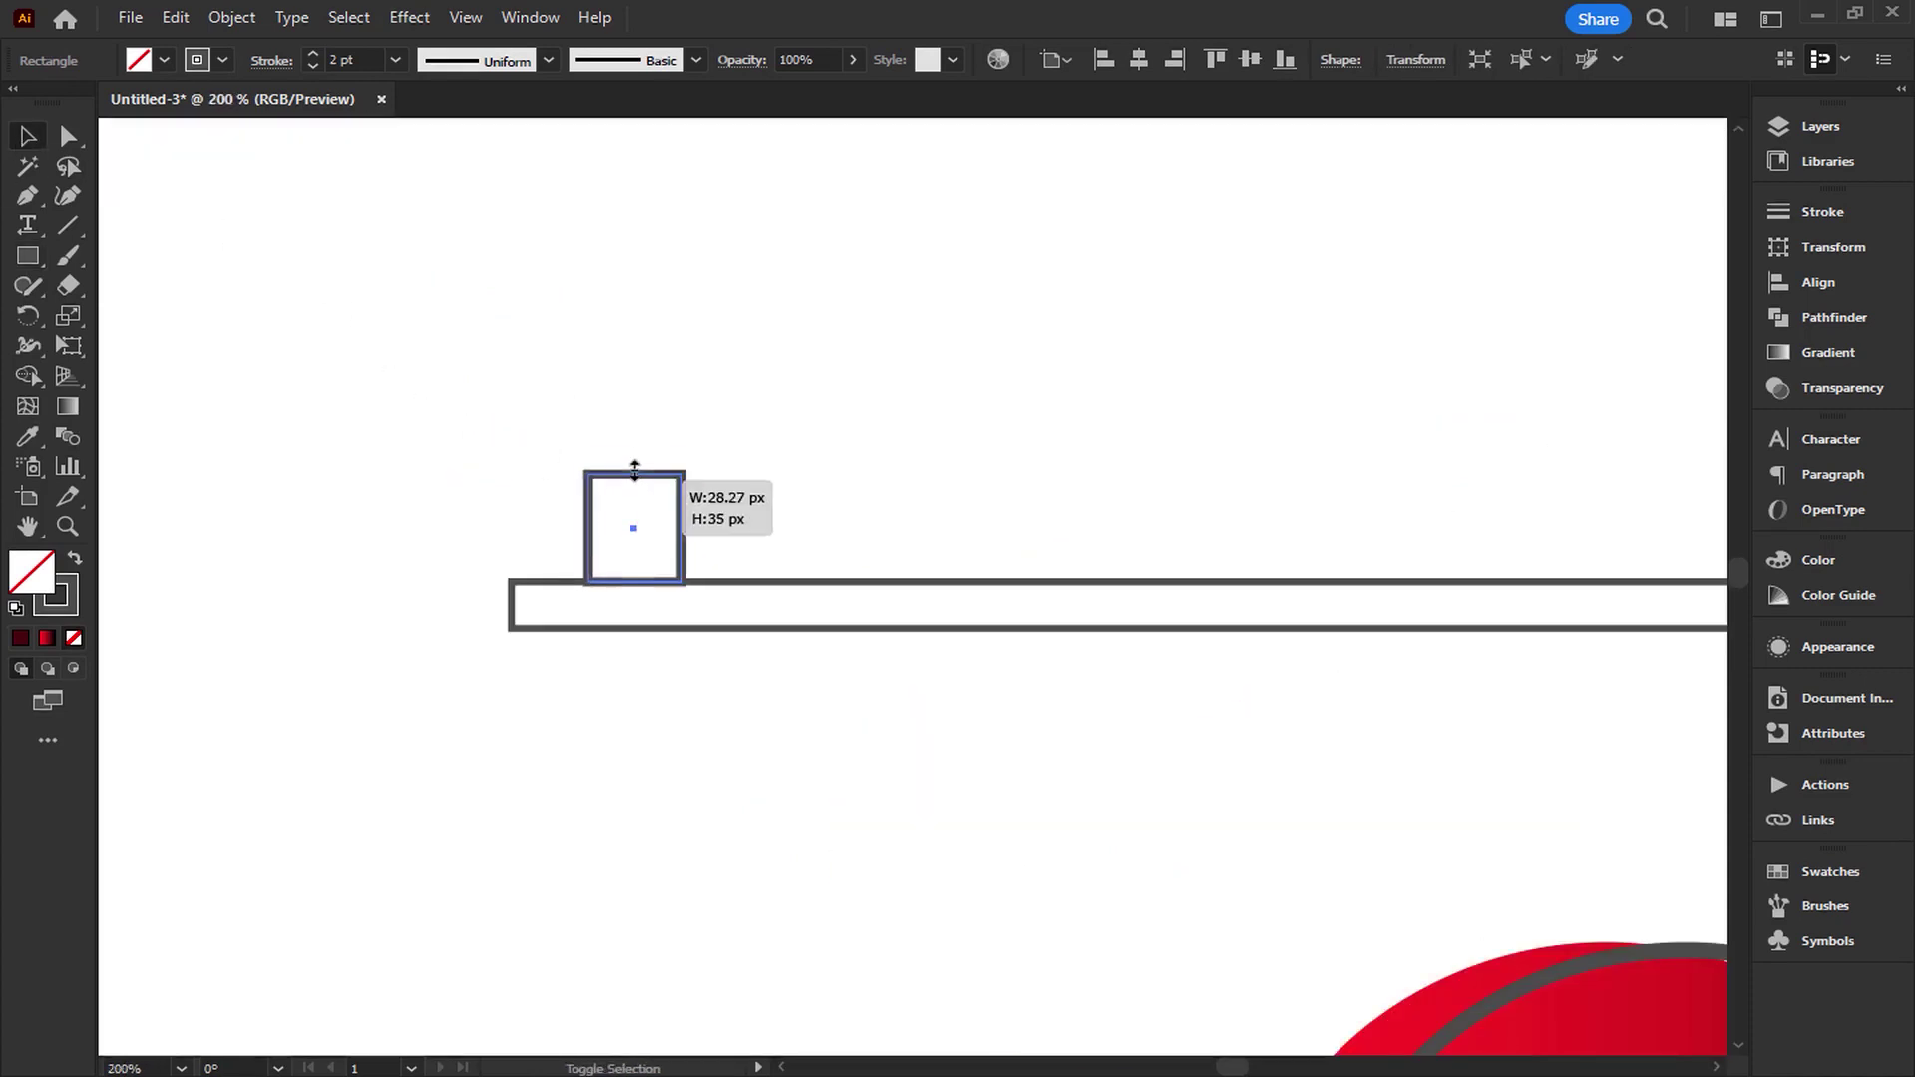
{"action": "left_click_drag", "start_coordinate": [634, 452], "coordinate": [634, 433]}
{"action": "left_click", "coordinate": [556, 551]}
{"action": "left_click", "coordinate": [396, 60]}
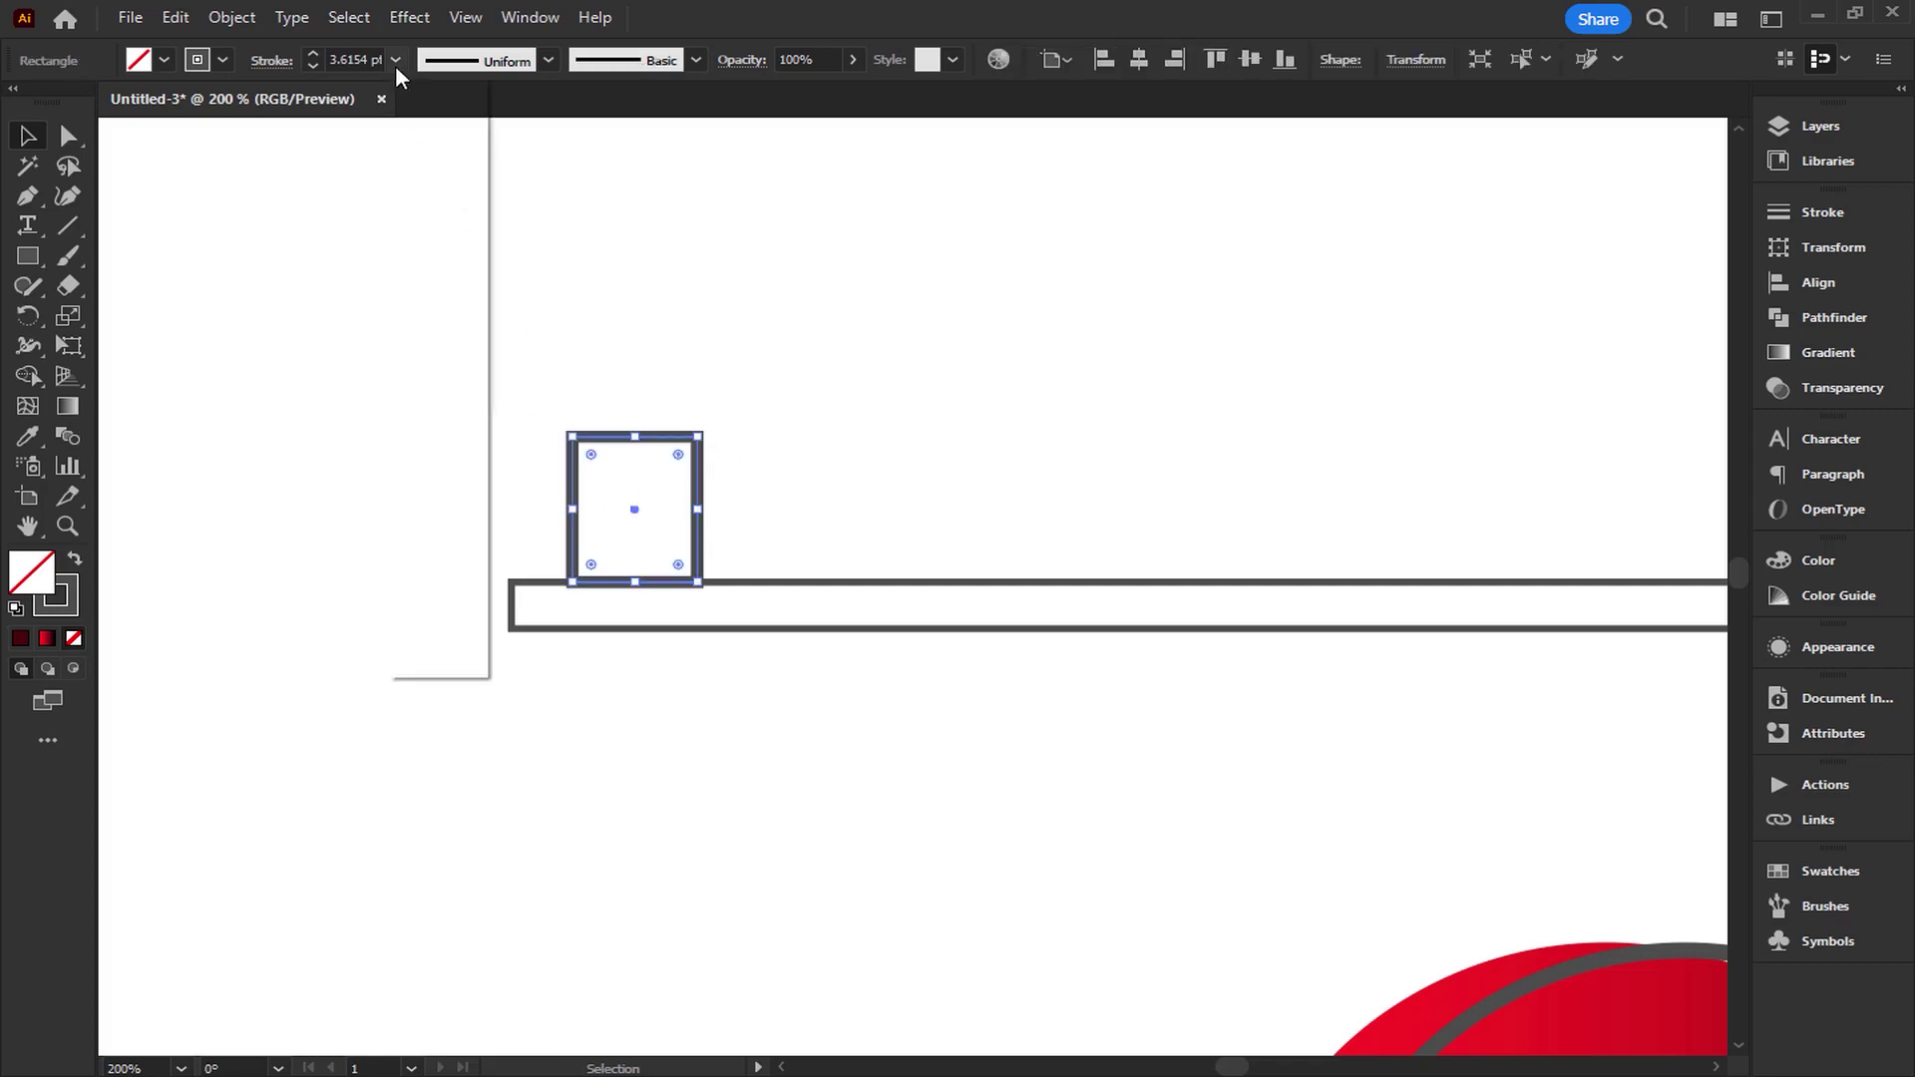
{"action": "left_click", "coordinate": [427, 197]}
{"action": "left_click", "coordinate": [675, 290]}
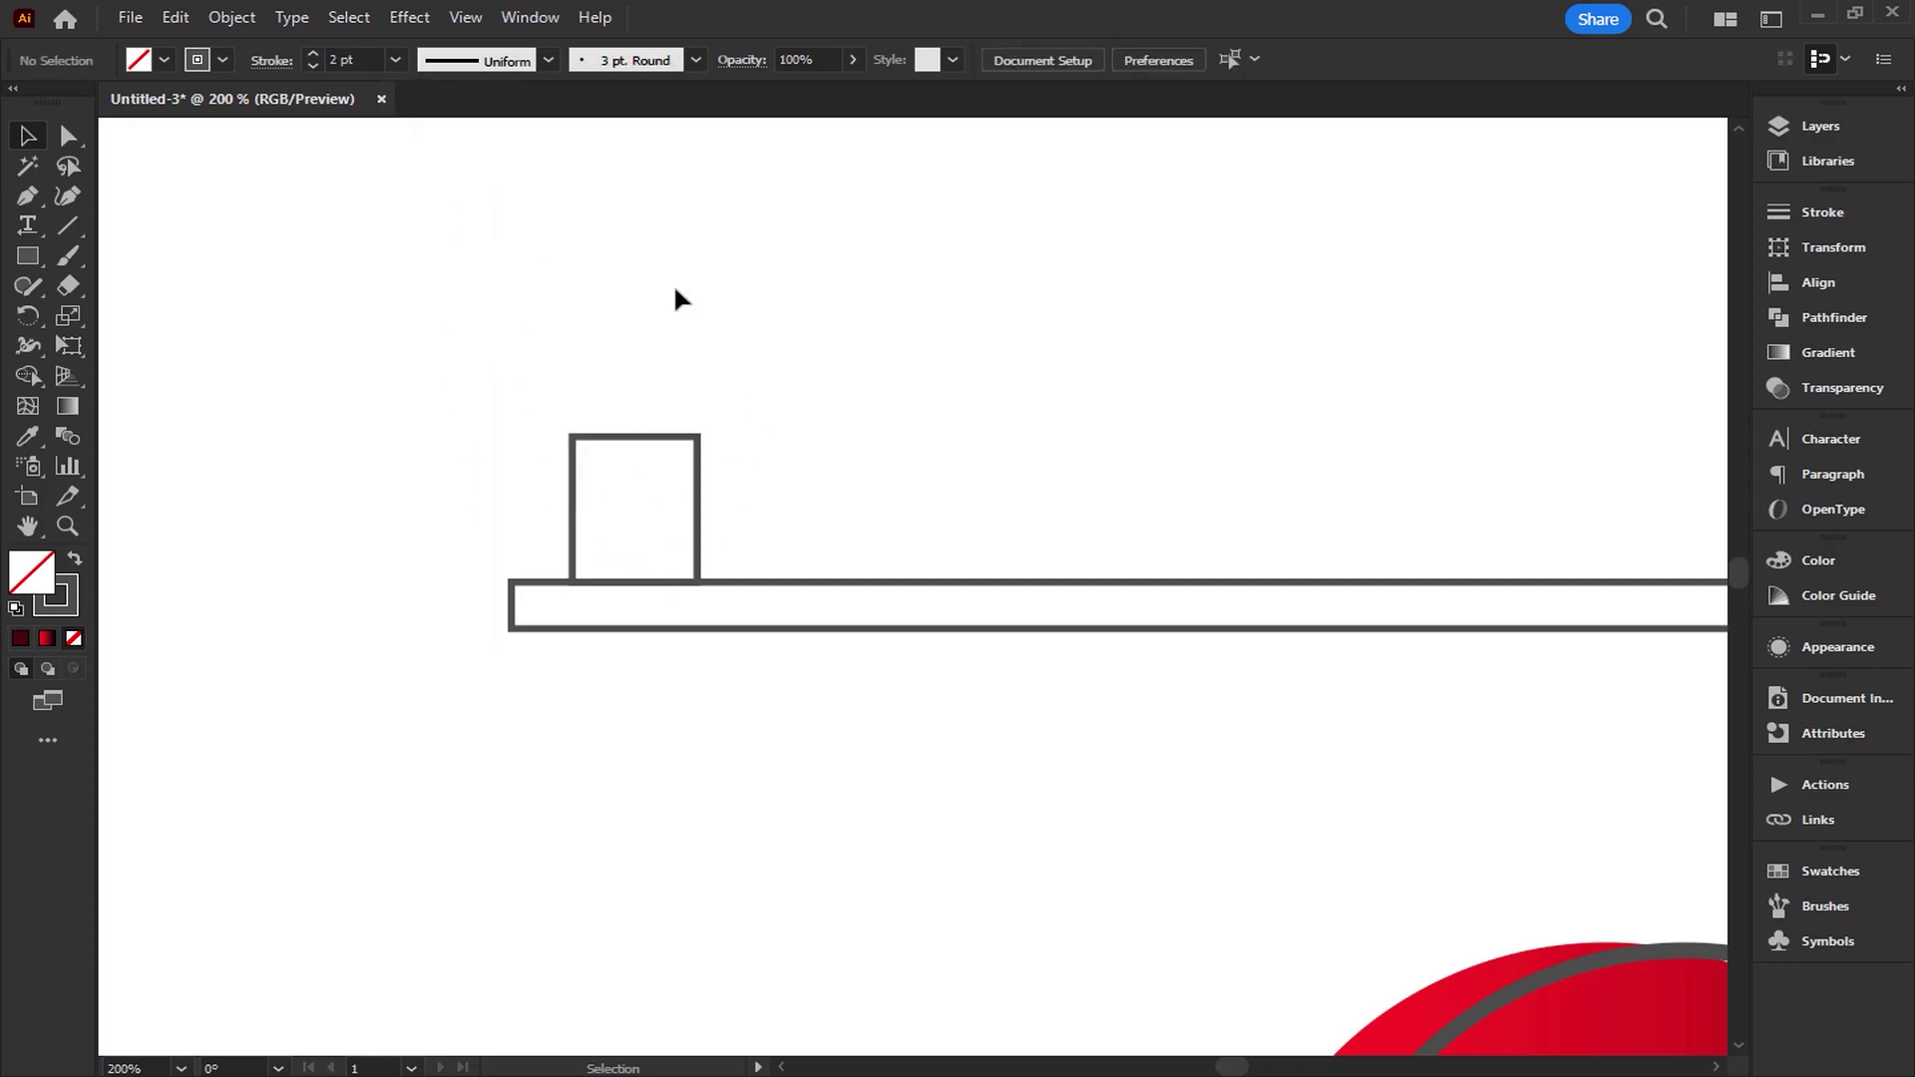
Drag the rectangle's top corners left with Direct Selection to slant it into a parallelogram.
{"action": "left_click", "coordinate": [68, 136]}
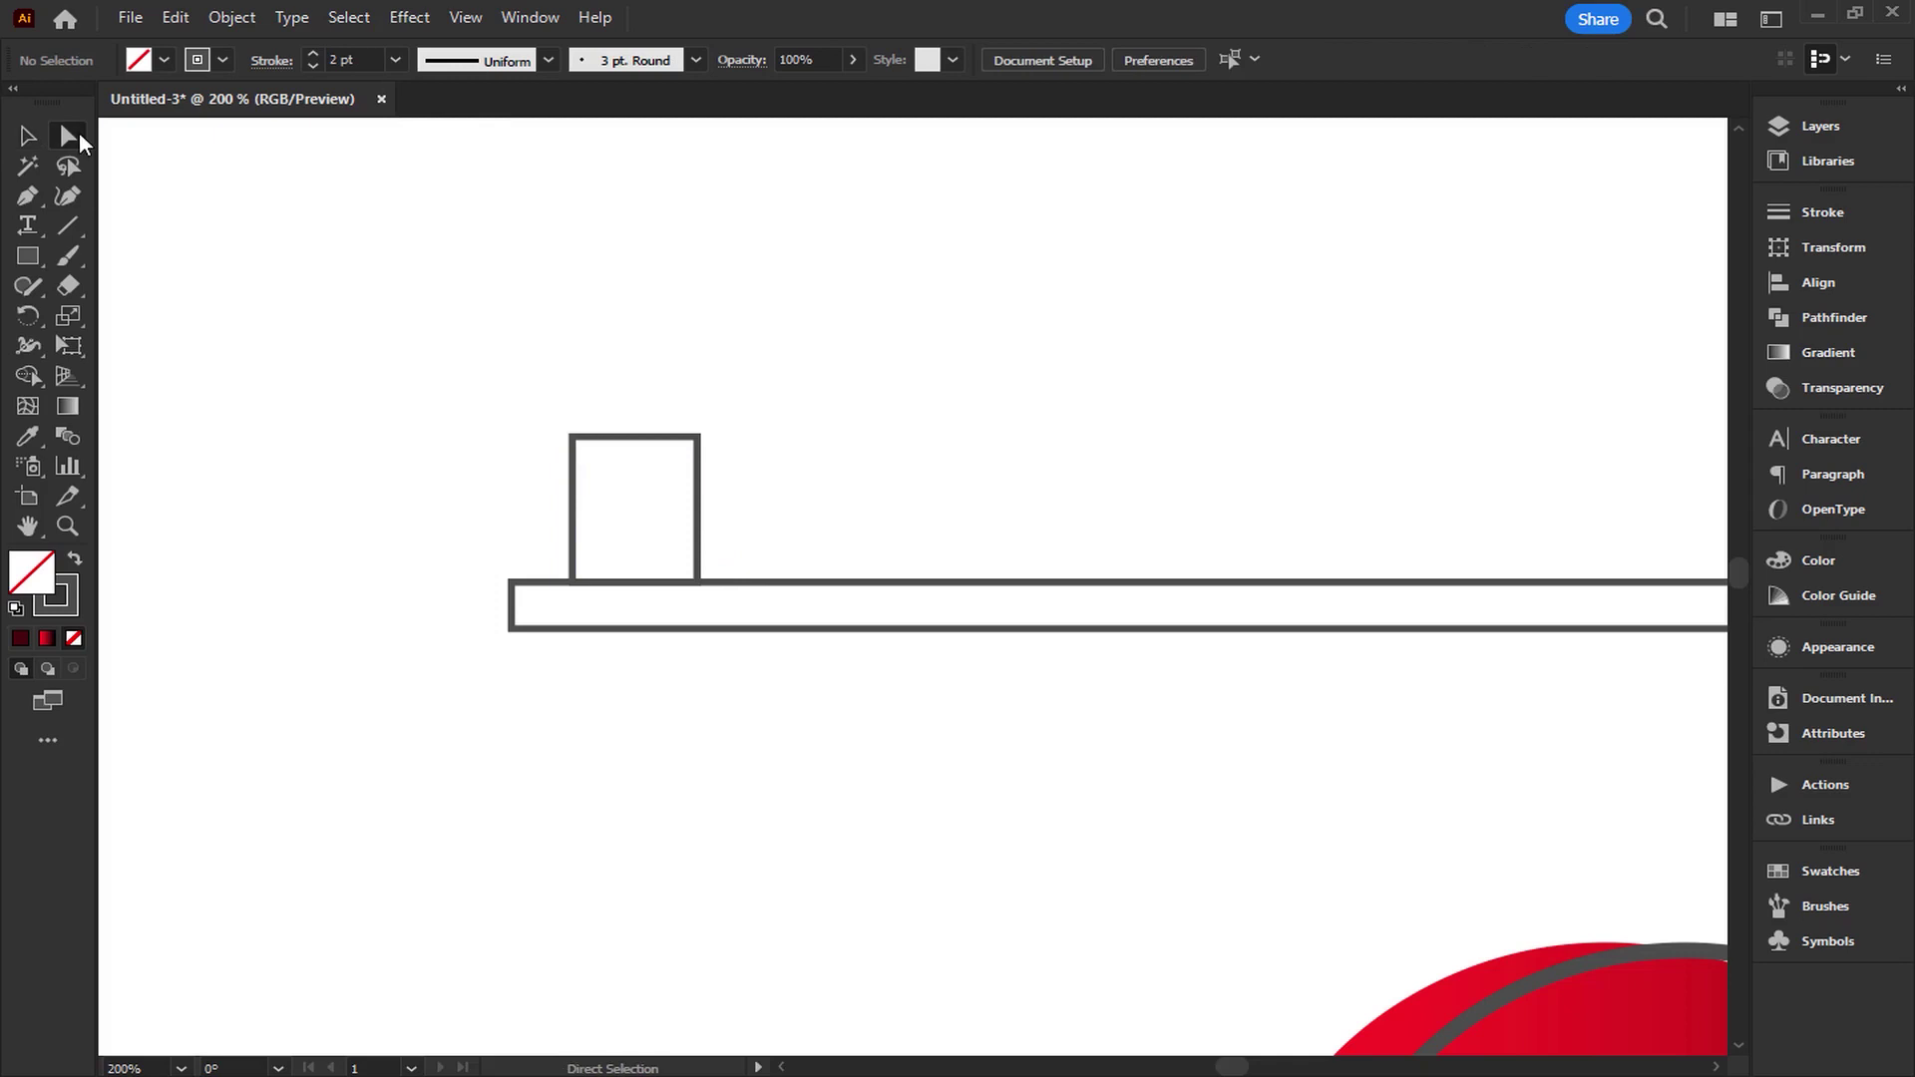
{"action": "left_click_drag", "start_coordinate": [926, 367], "coordinate": [429, 461]}
{"action": "left_click_drag", "start_coordinate": [571, 436], "coordinate": [419, 454]}
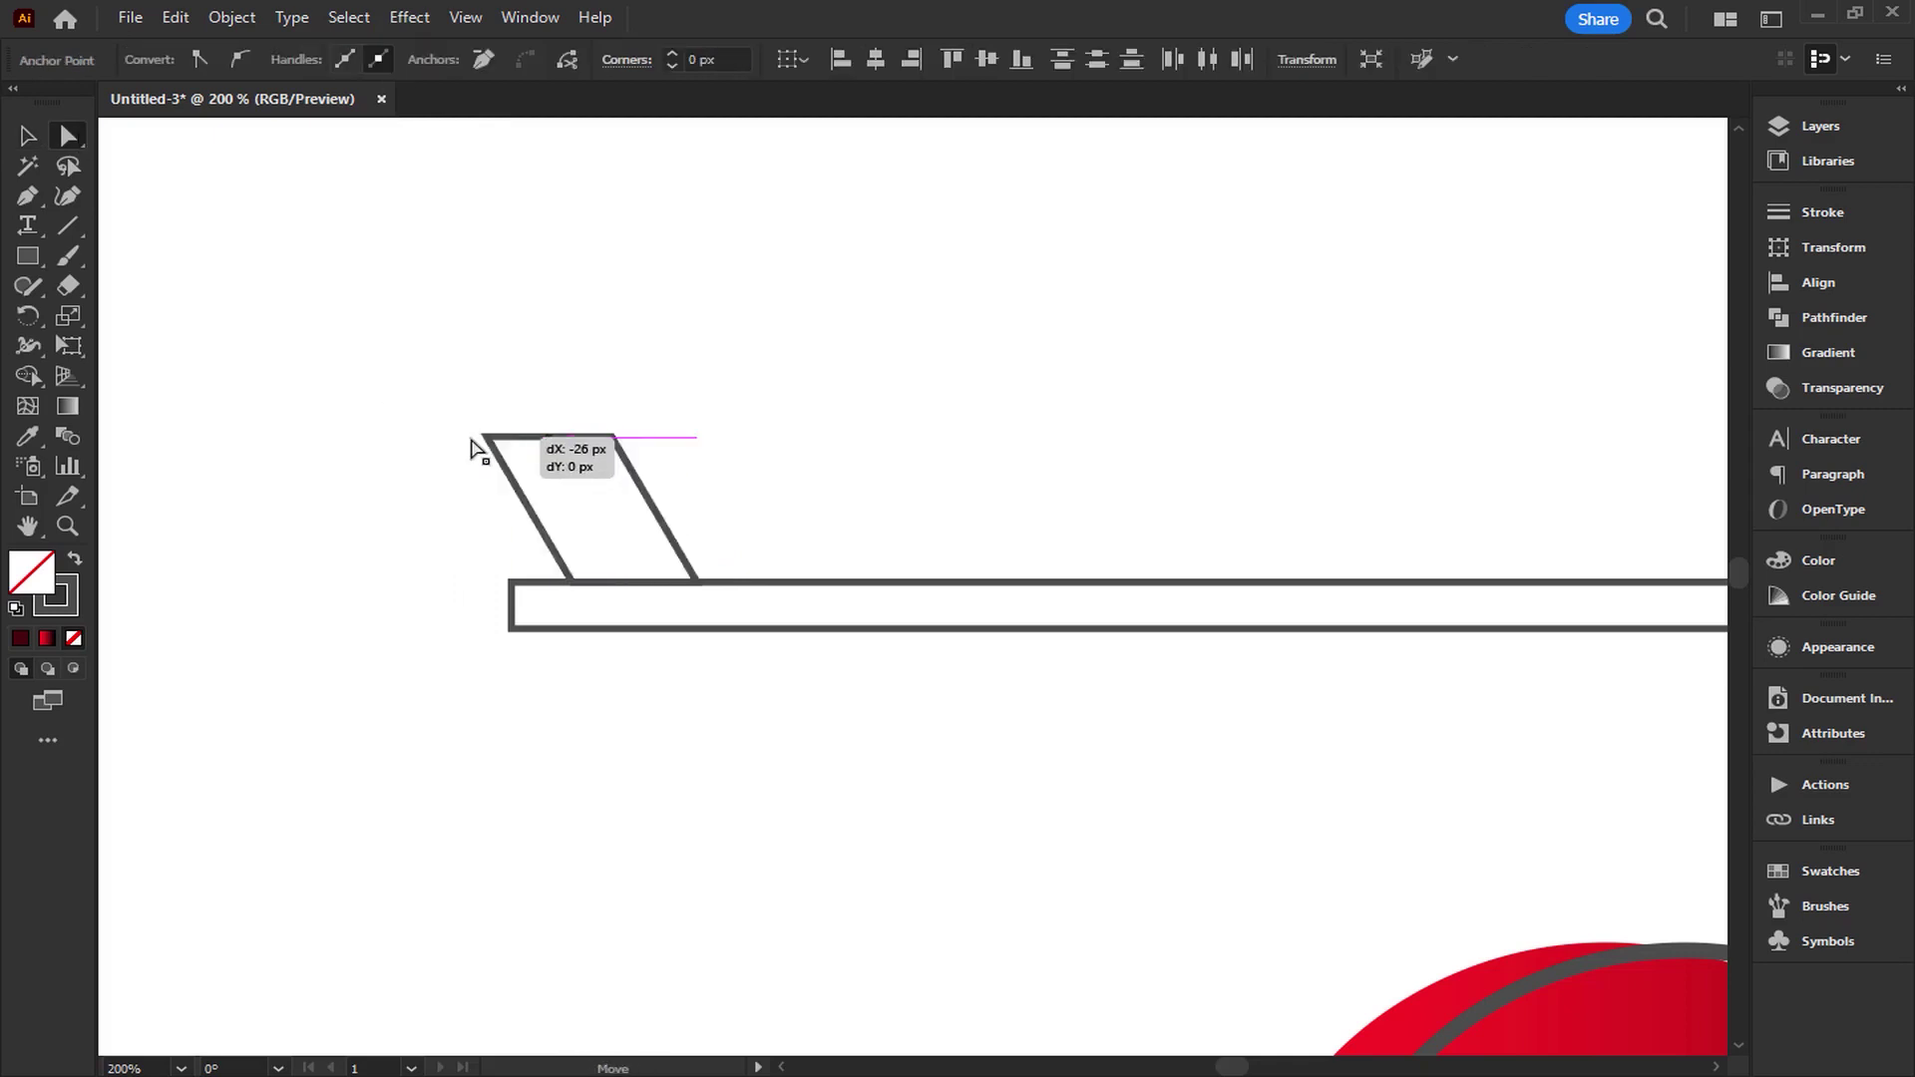
{"action": "key", "text": "v"}
{"action": "left_click", "coordinate": [710, 553]}
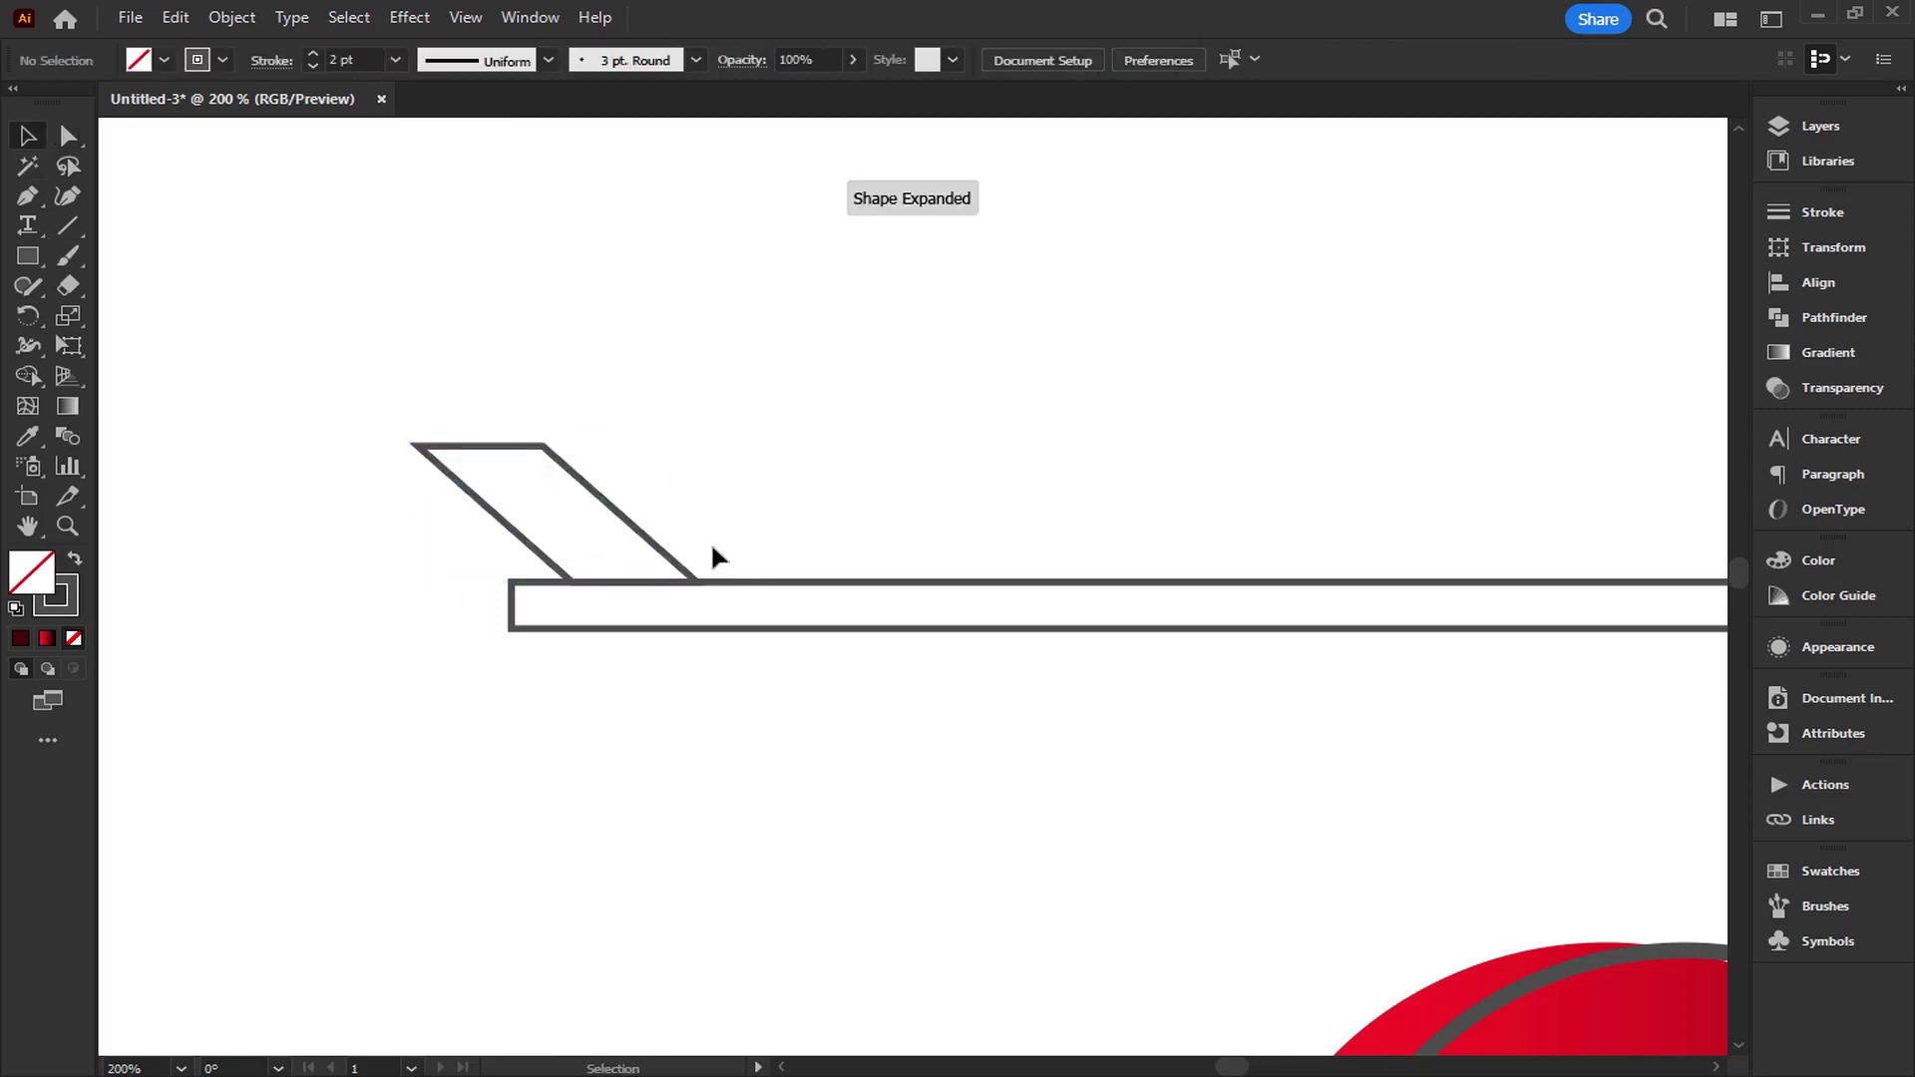
{"action": "left_click_drag", "start_coordinate": [710, 554], "coordinate": [687, 387]}
{"action": "left_click_drag", "start_coordinate": [402, 361], "coordinate": [485, 356]}
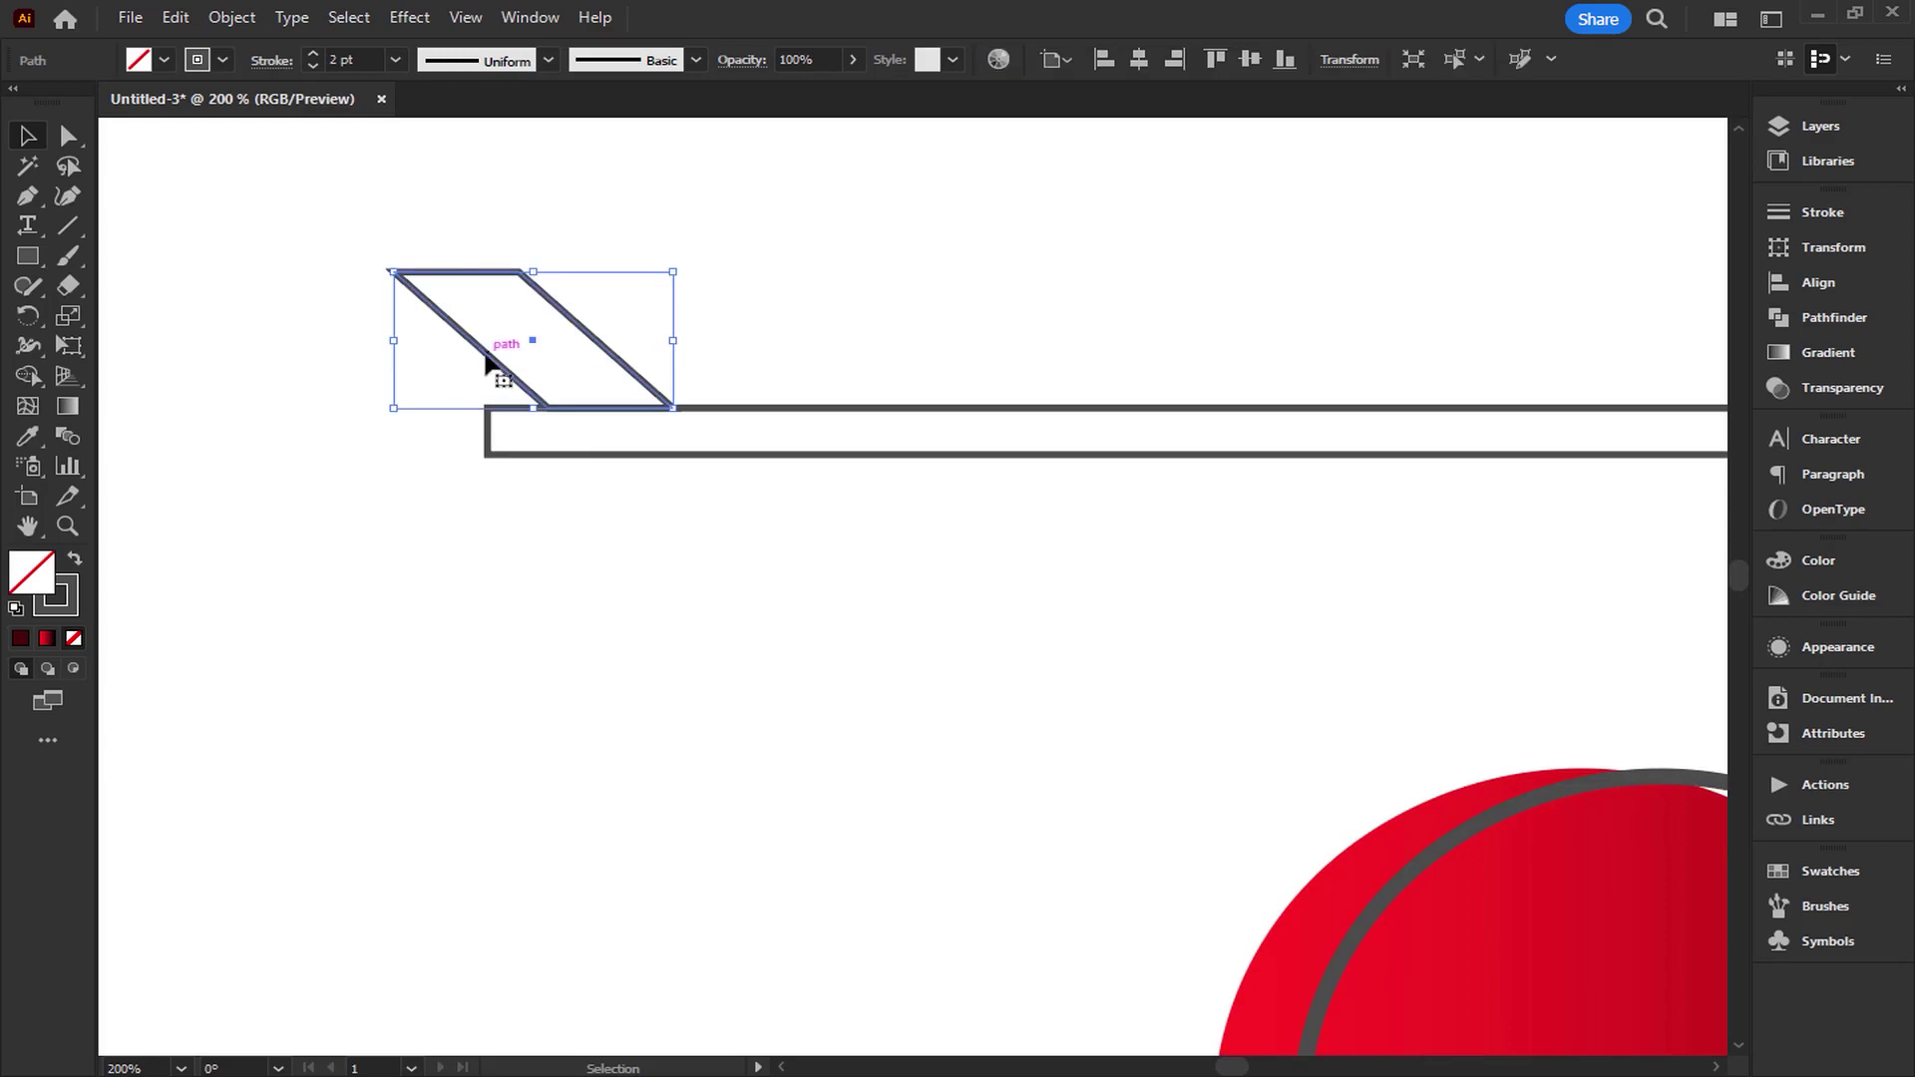
Make a reflected copy of the parallelogram and move it below the shaft.
{"action": "right_click", "coordinate": [487, 359]}
{"action": "mouse_move", "coordinate": [567, 922]}
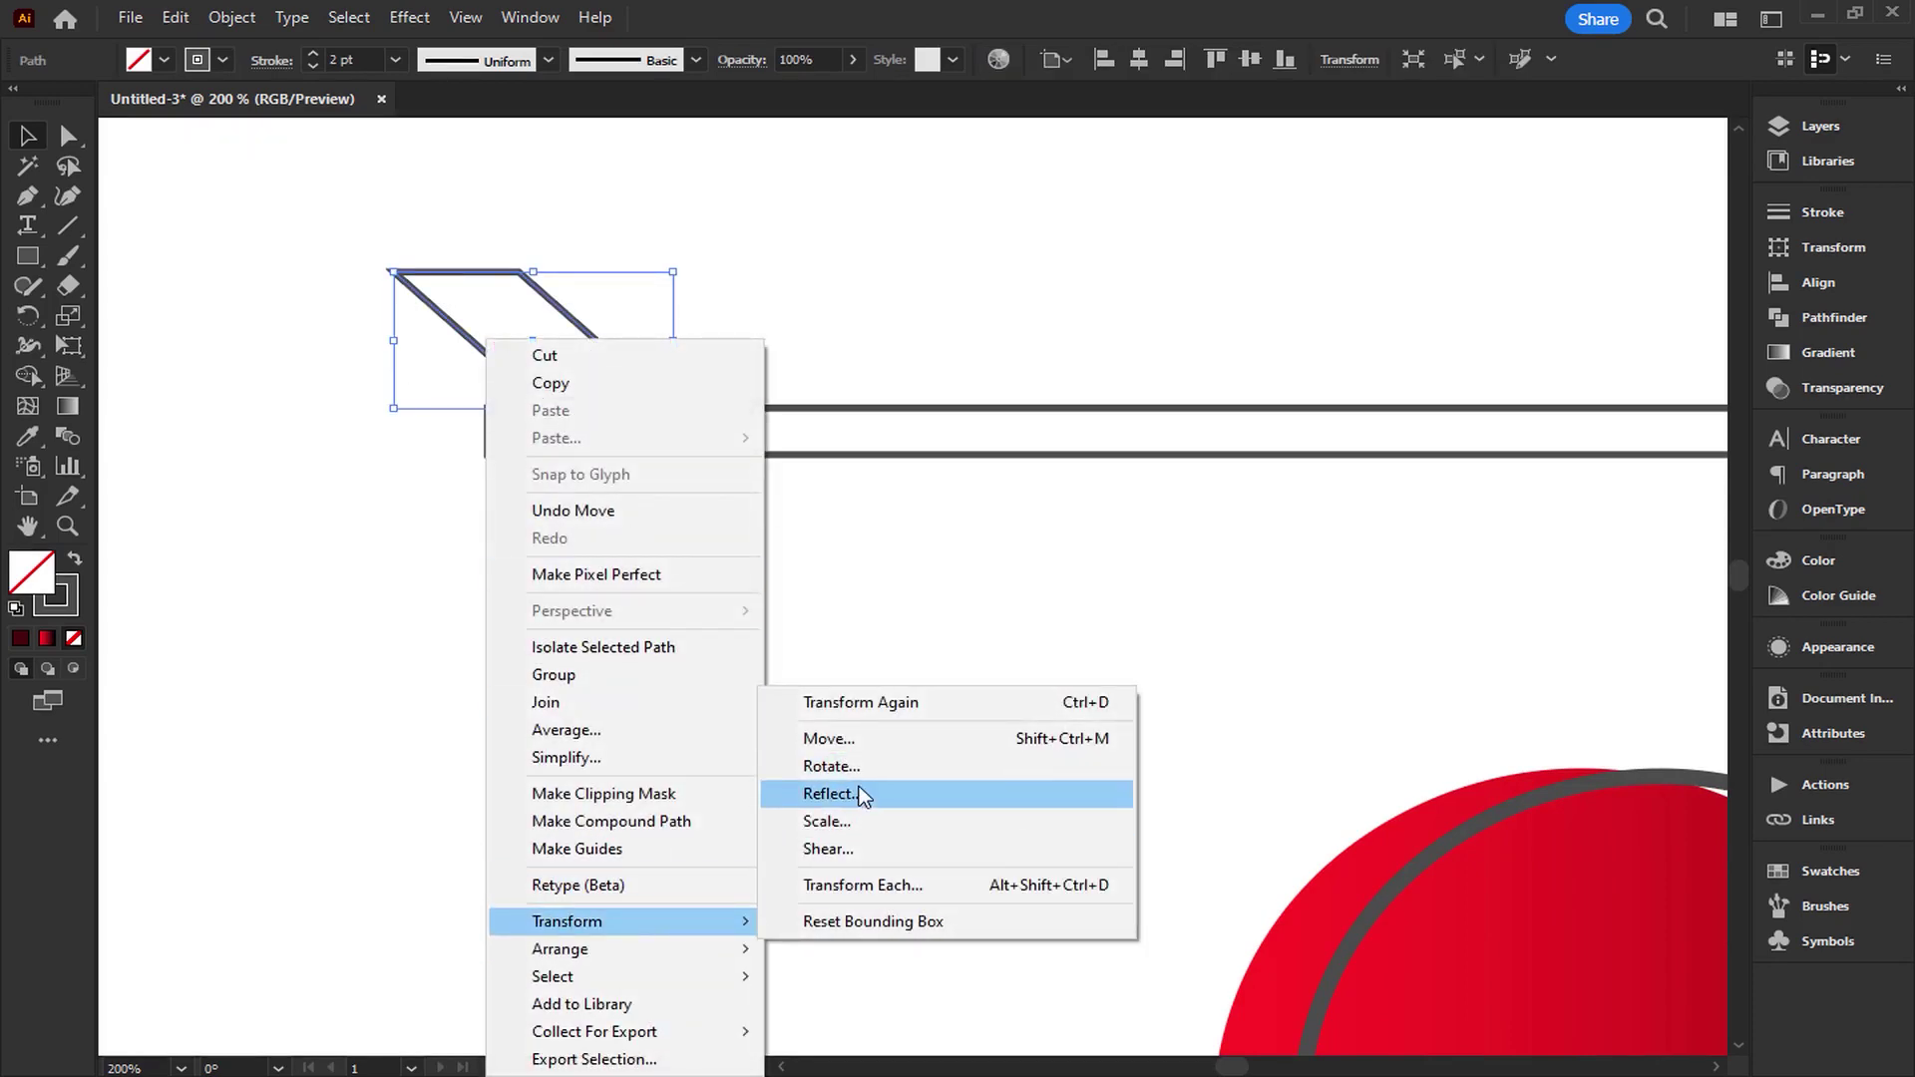
{"action": "left_click", "coordinate": [830, 794]}
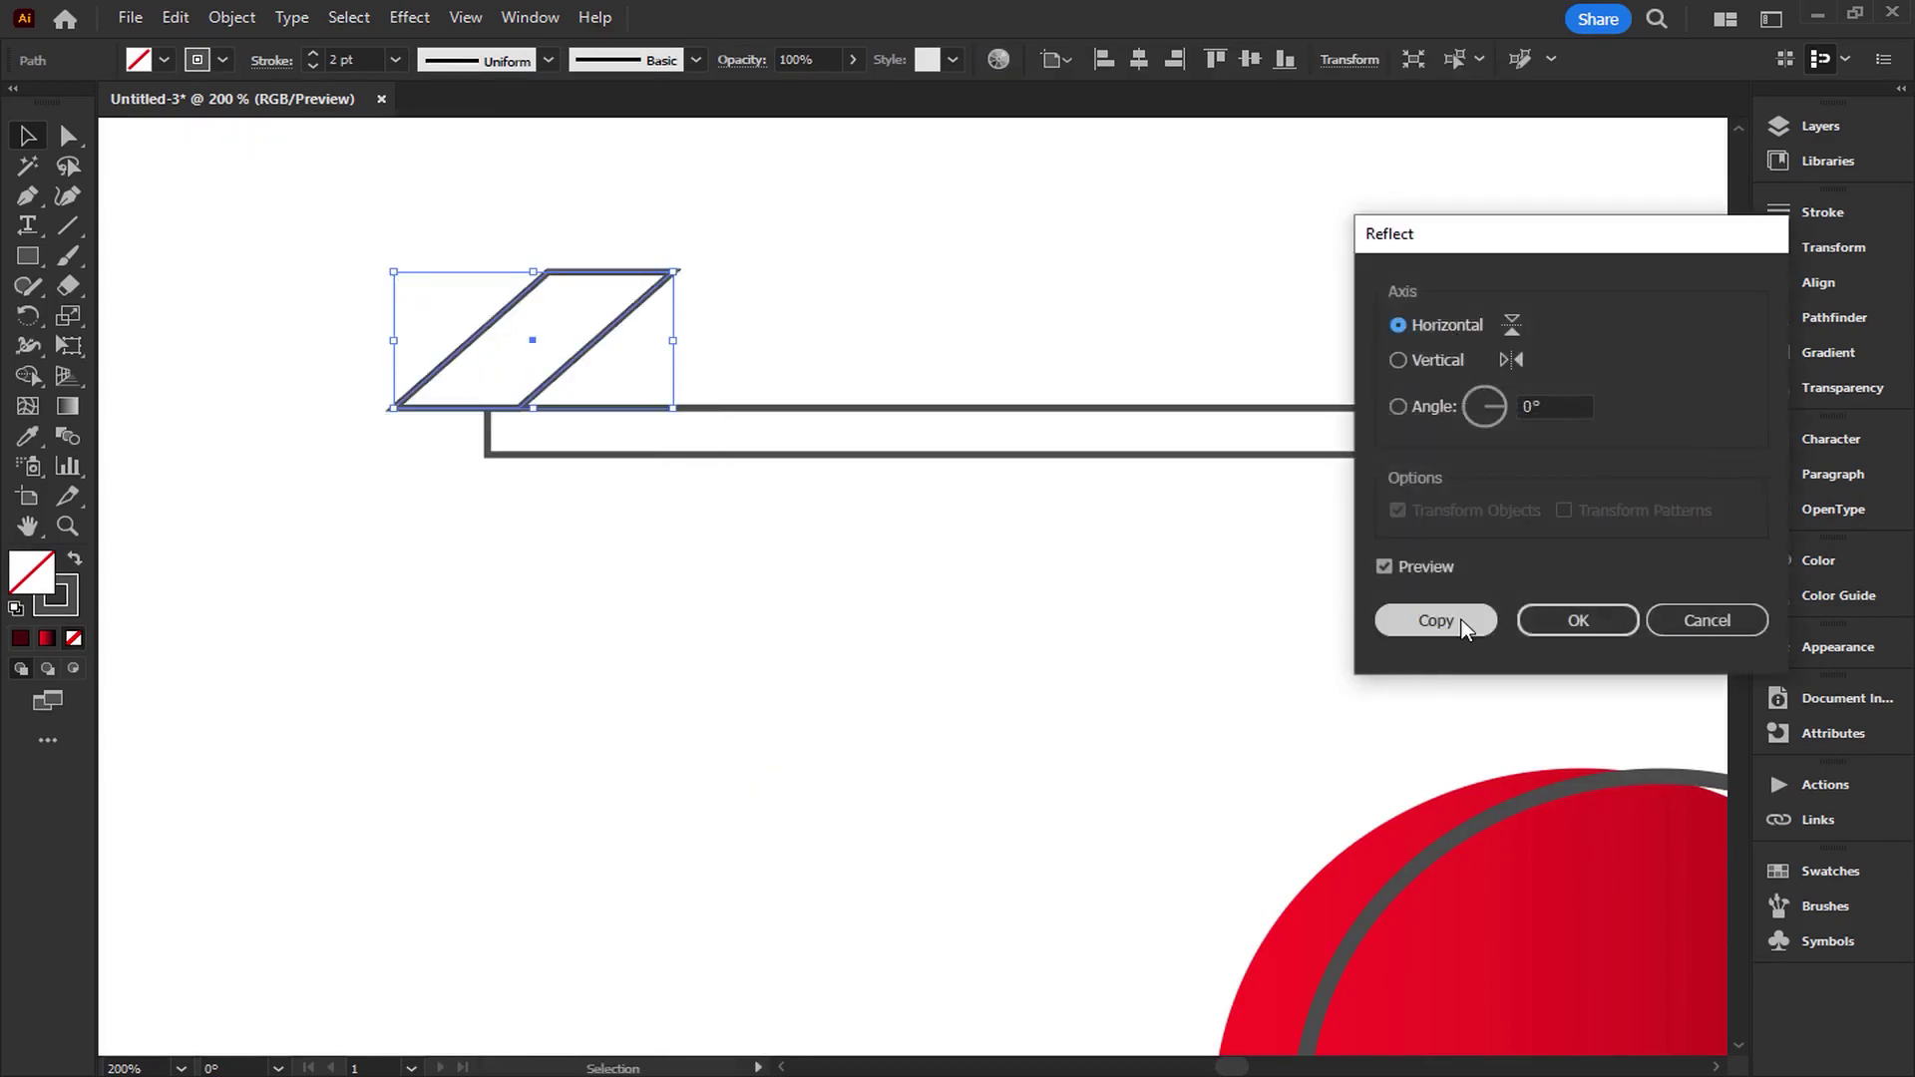
{"action": "left_click", "coordinate": [1462, 622]}
{"action": "left_click_drag", "start_coordinate": [629, 332], "coordinate": [633, 498]}
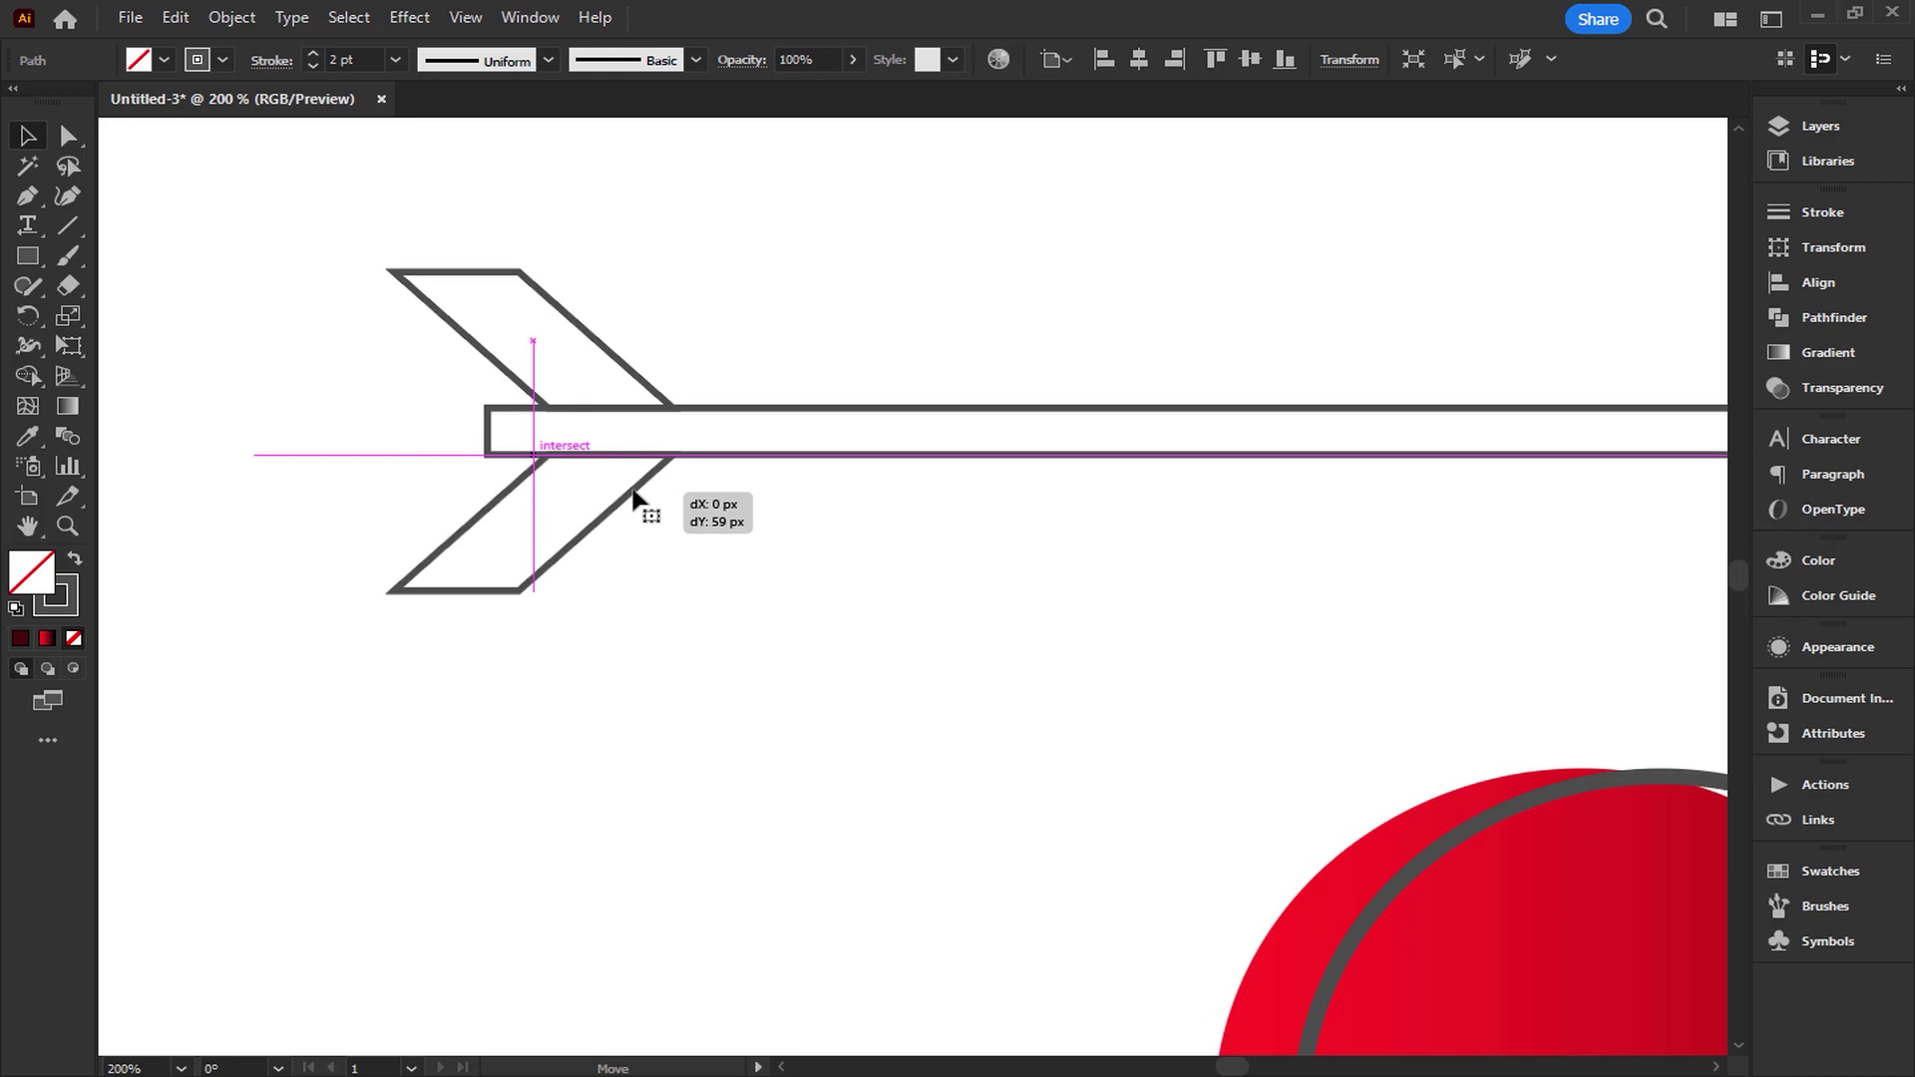
{"action": "left_click", "coordinate": [678, 606]}
{"action": "scroll", "coordinate": [624, 449], "scroll_direction": "up", "scroll_amount": 3}
{"action": "scroll", "coordinate": [627, 447], "scroll_direction": "up", "scroll_amount": 2}
{"action": "scroll", "coordinate": [627, 446], "scroll_direction": "down", "scroll_amount": 3}
{"action": "scroll", "coordinate": [626, 447], "scroll_direction": "down", "scroll_amount": 2}
Group the upper and lower feather pieces into one pair.
{"action": "left_click", "coordinate": [473, 331]}
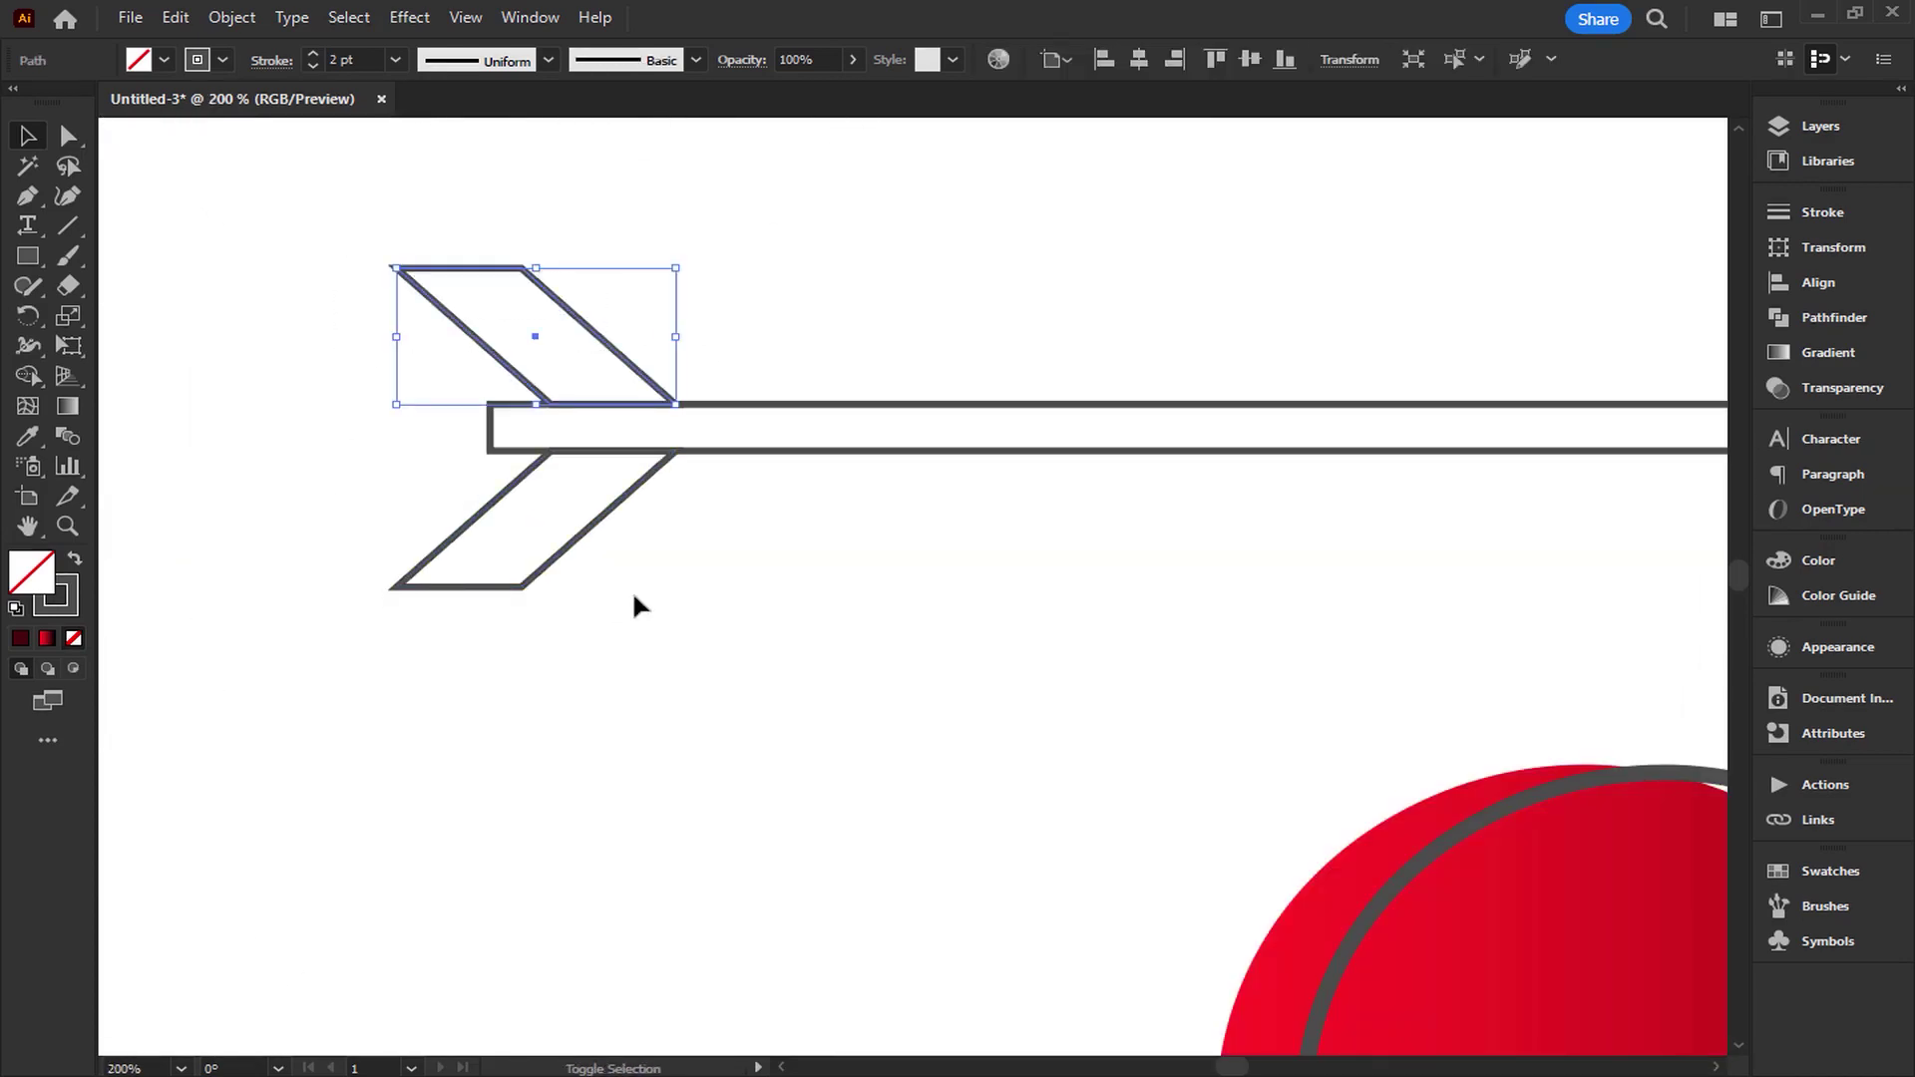
{"action": "left_click_drag", "start_coordinate": [345, 594], "coordinate": [490, 543]}
{"action": "right_click", "coordinate": [519, 559]}
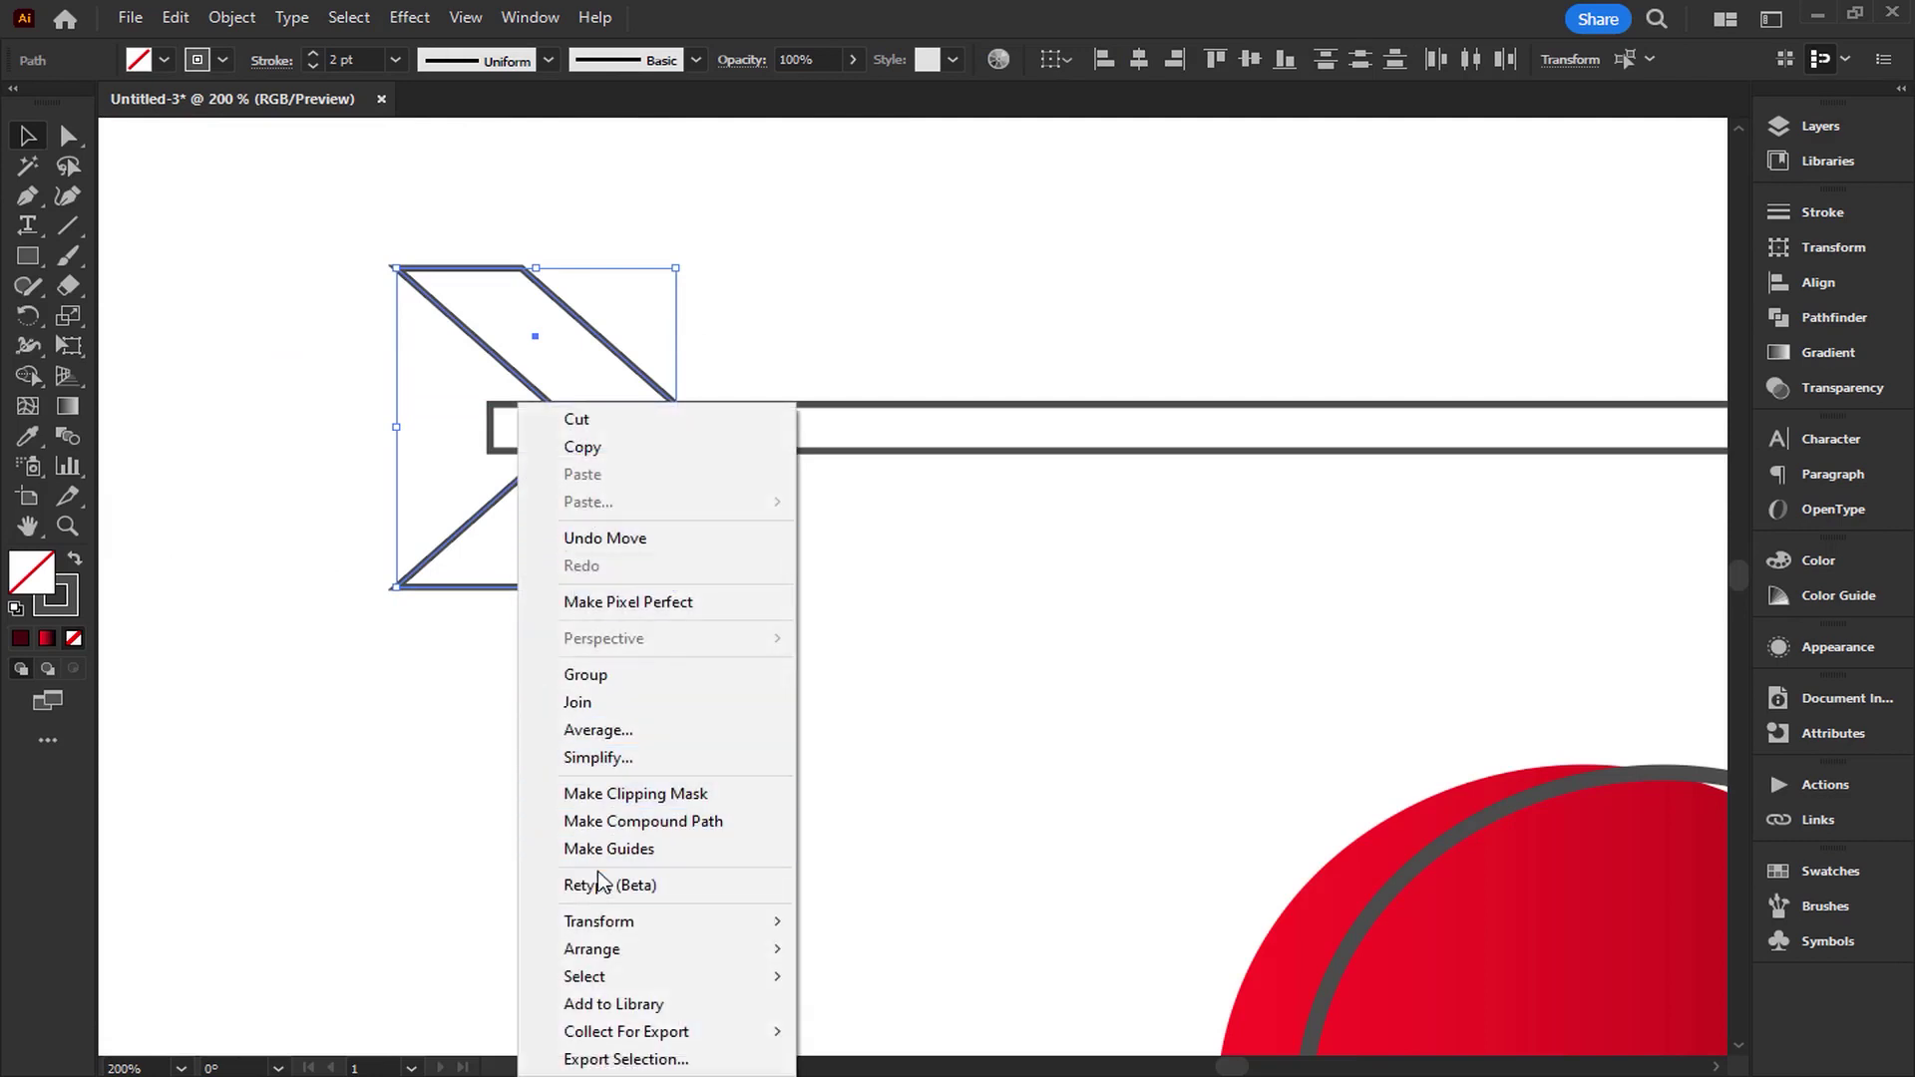
{"action": "left_click", "coordinate": [718, 674]}
{"action": "scroll", "coordinate": [786, 691], "scroll_direction": "down", "scroll_amount": 1}
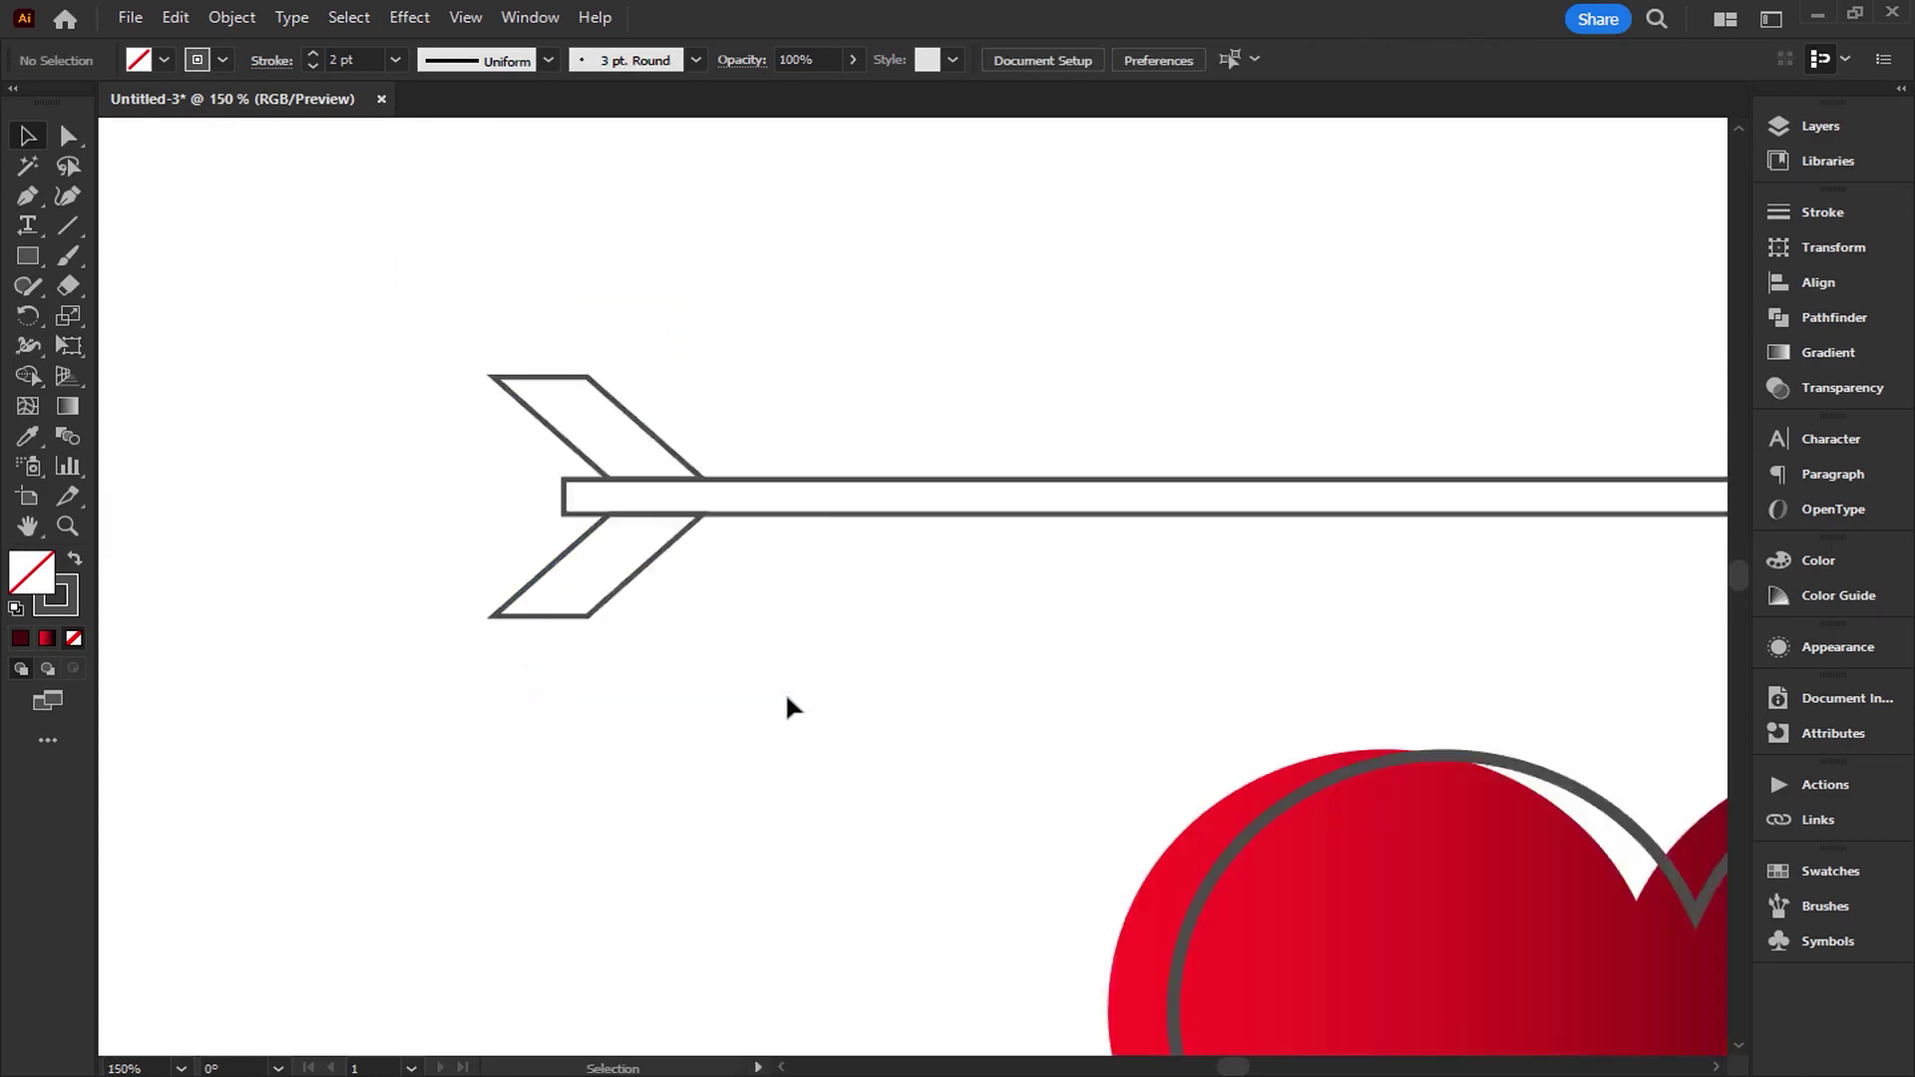
{"action": "scroll", "coordinate": [786, 692], "scroll_direction": "down", "scroll_amount": 2}
{"action": "scroll", "coordinate": [884, 687], "scroll_direction": "right", "scroll_amount": 3}
{"action": "scroll", "coordinate": [539, 639], "scroll_direction": "up", "scroll_amount": 1}
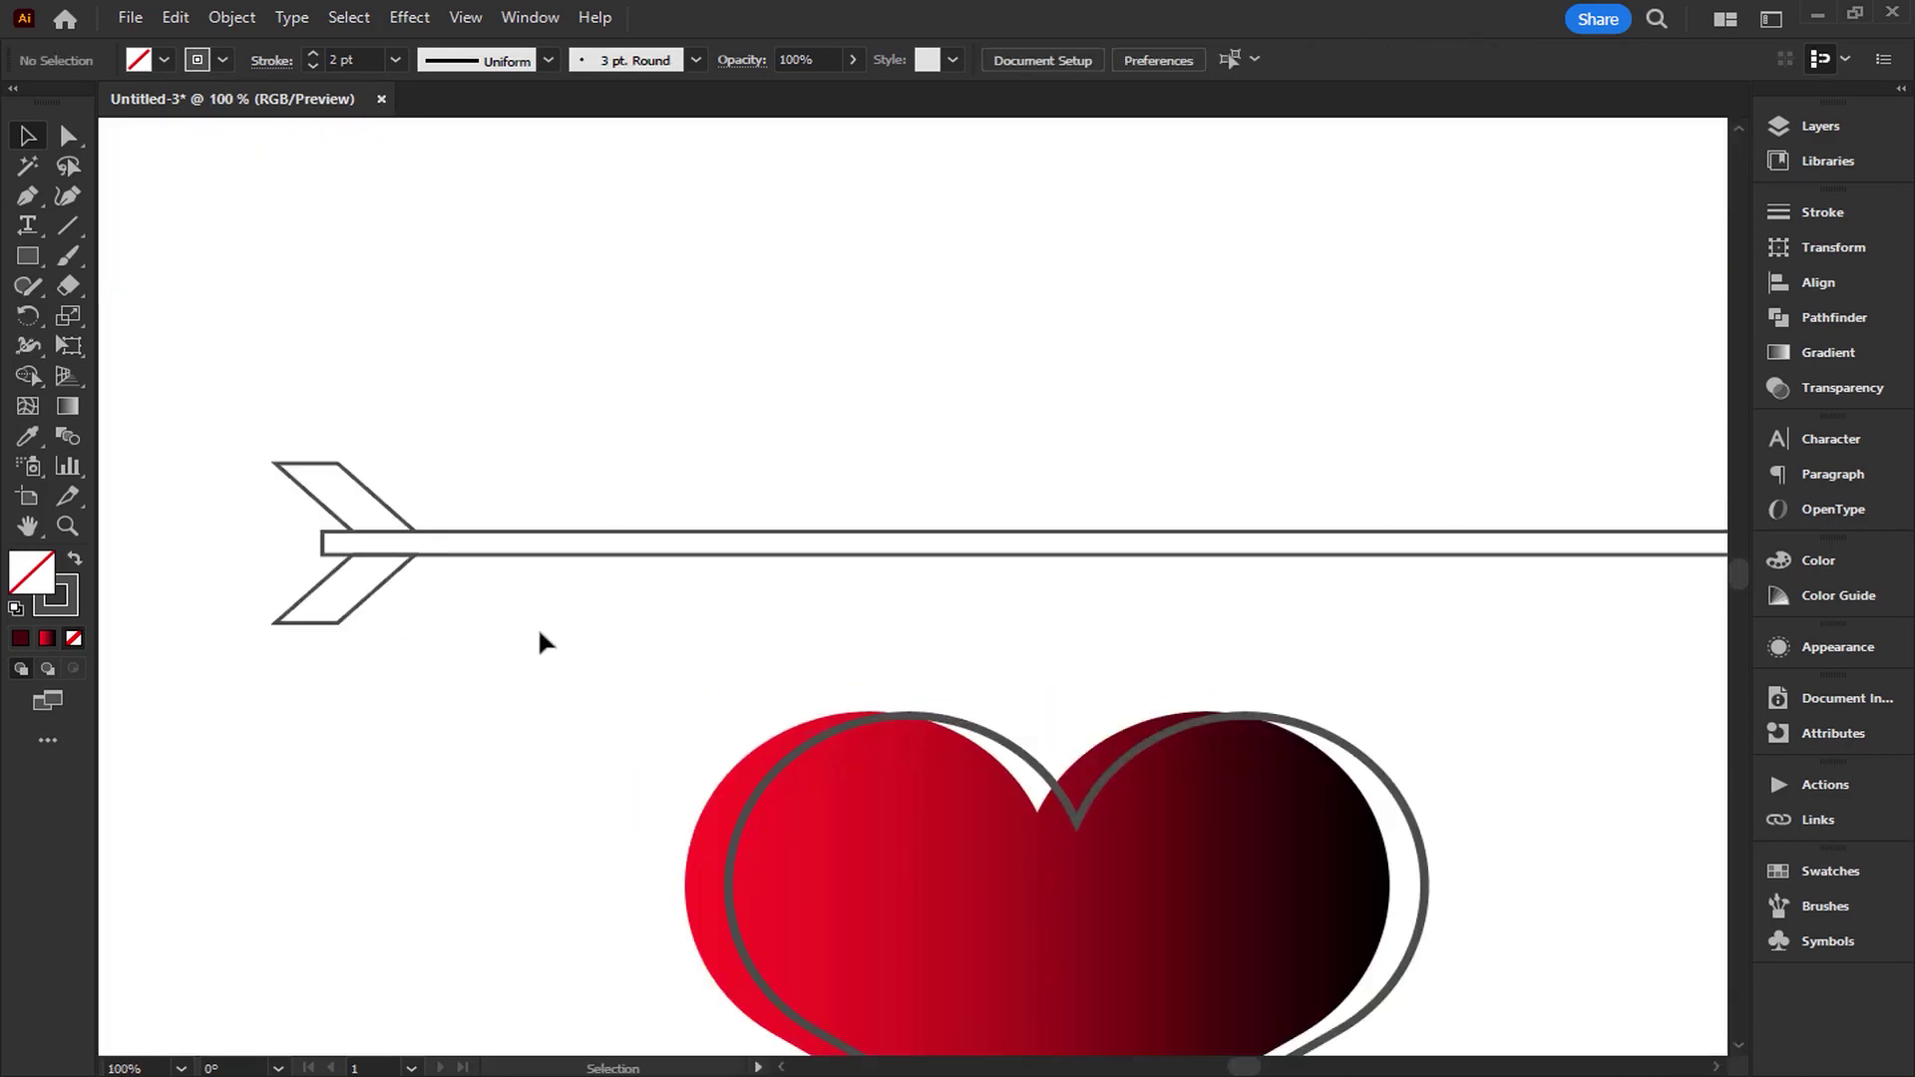
Alt-drag copies of the feather pair further along the shaft.
{"action": "left_click", "coordinate": [375, 597]}
{"action": "left_click_drag", "start_coordinate": [377, 595], "coordinate": [585, 596]}
{"action": "scroll", "coordinate": [709, 650], "scroll_direction": "down", "scroll_amount": 1}
{"action": "scroll", "coordinate": [714, 648], "scroll_direction": "down", "scroll_amount": 1}
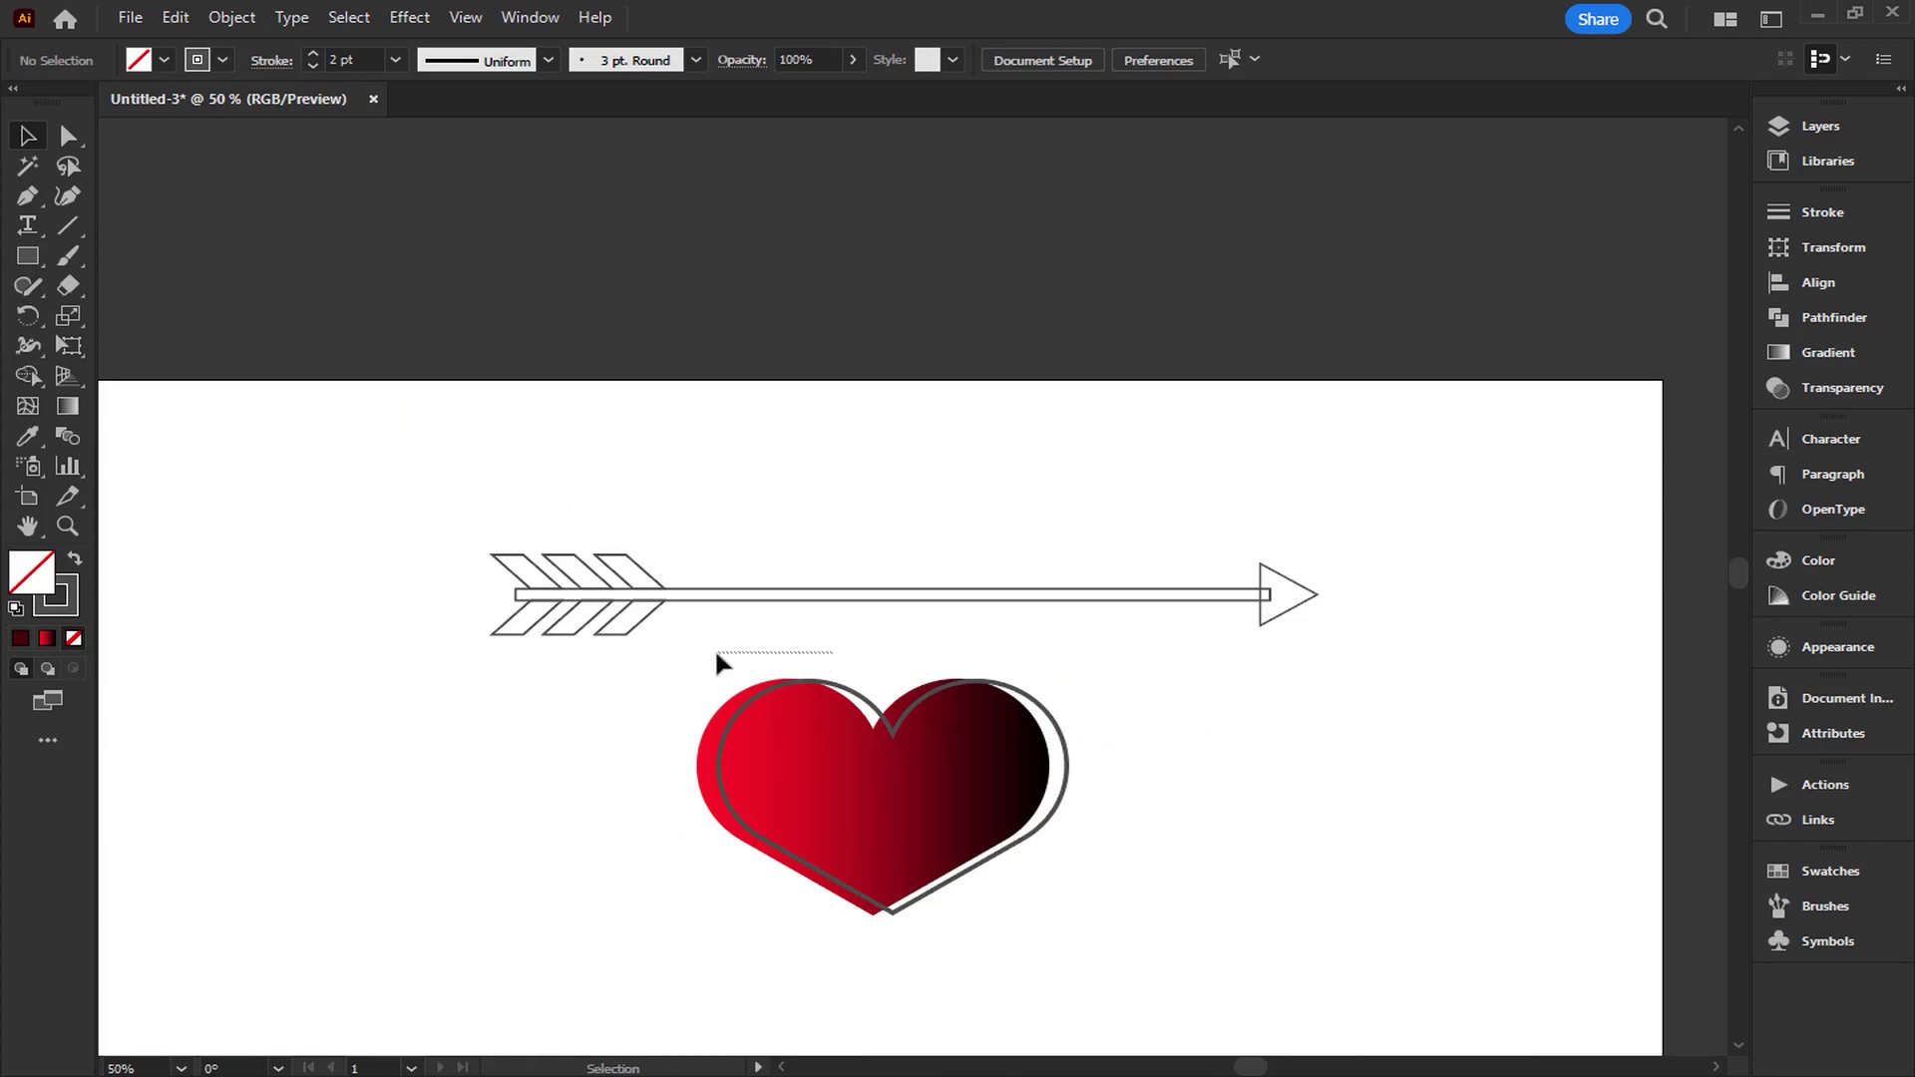
Merge all the arrow parts into a single shape with Pathfinder Unite.
{"action": "mouse_move", "coordinate": [1406, 498]}
{"action": "left_mouse_down"}
{"action": "mouse_move", "coordinate": [380, 594]}
{"action": "mouse_move", "coordinate": [438, 605]}
{"action": "left_mouse_up"}
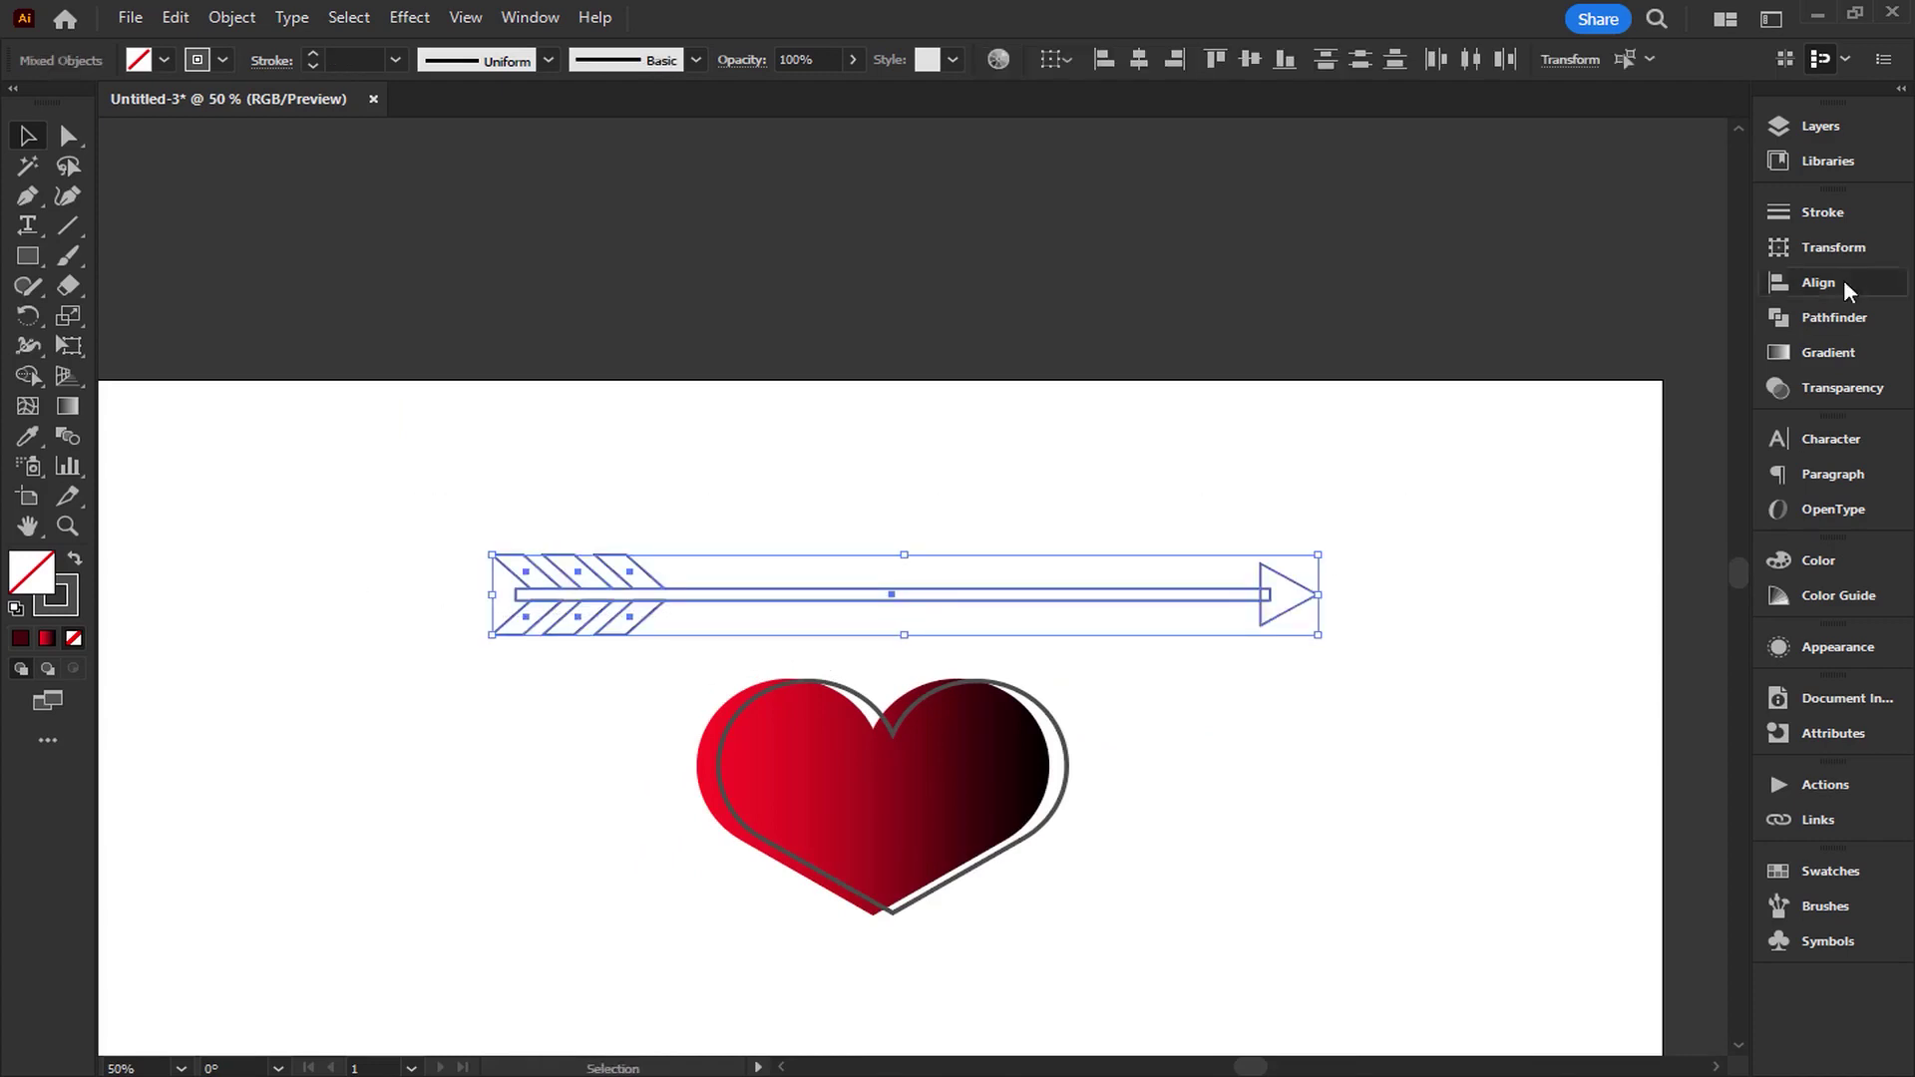
{"action": "left_click", "coordinate": [1798, 317]}
{"action": "left_click", "coordinate": [1465, 271]}
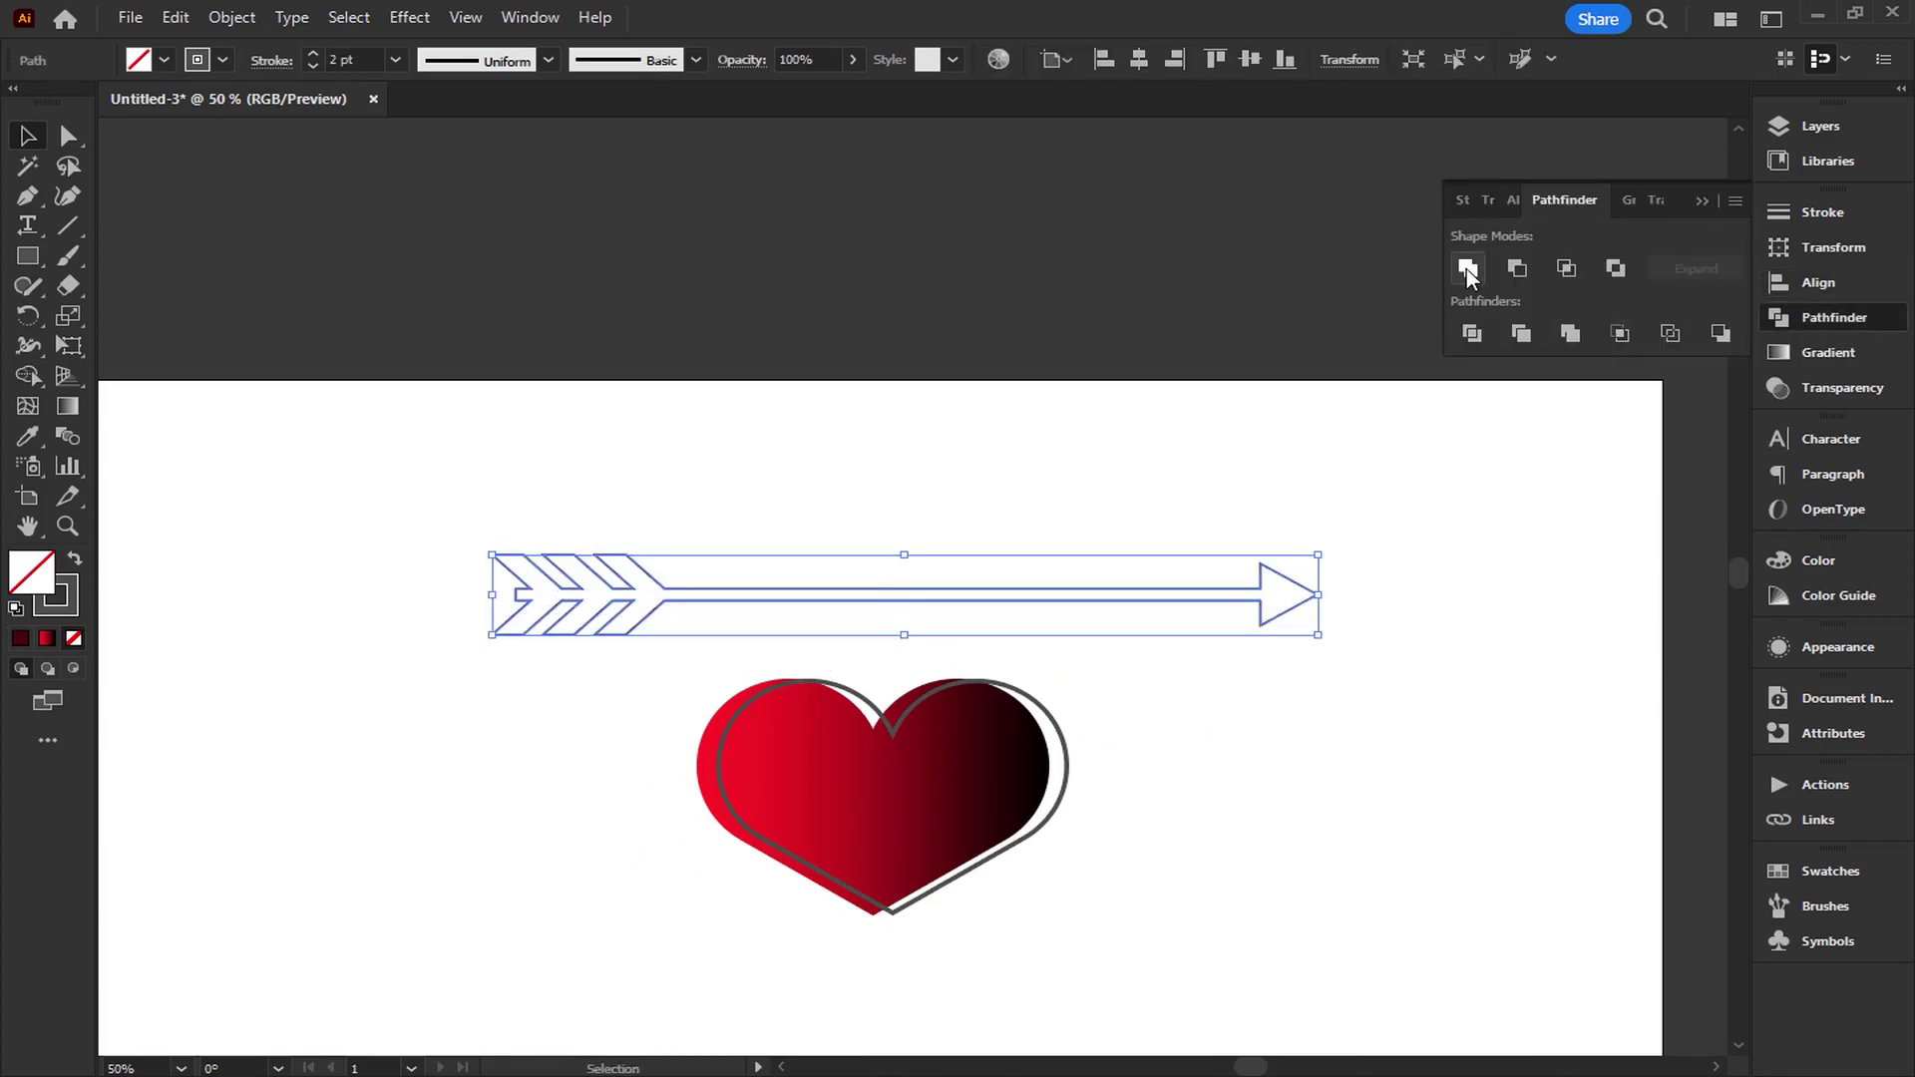
{"action": "left_click", "coordinate": [1703, 202]}
{"action": "left_click", "coordinate": [1414, 437]}
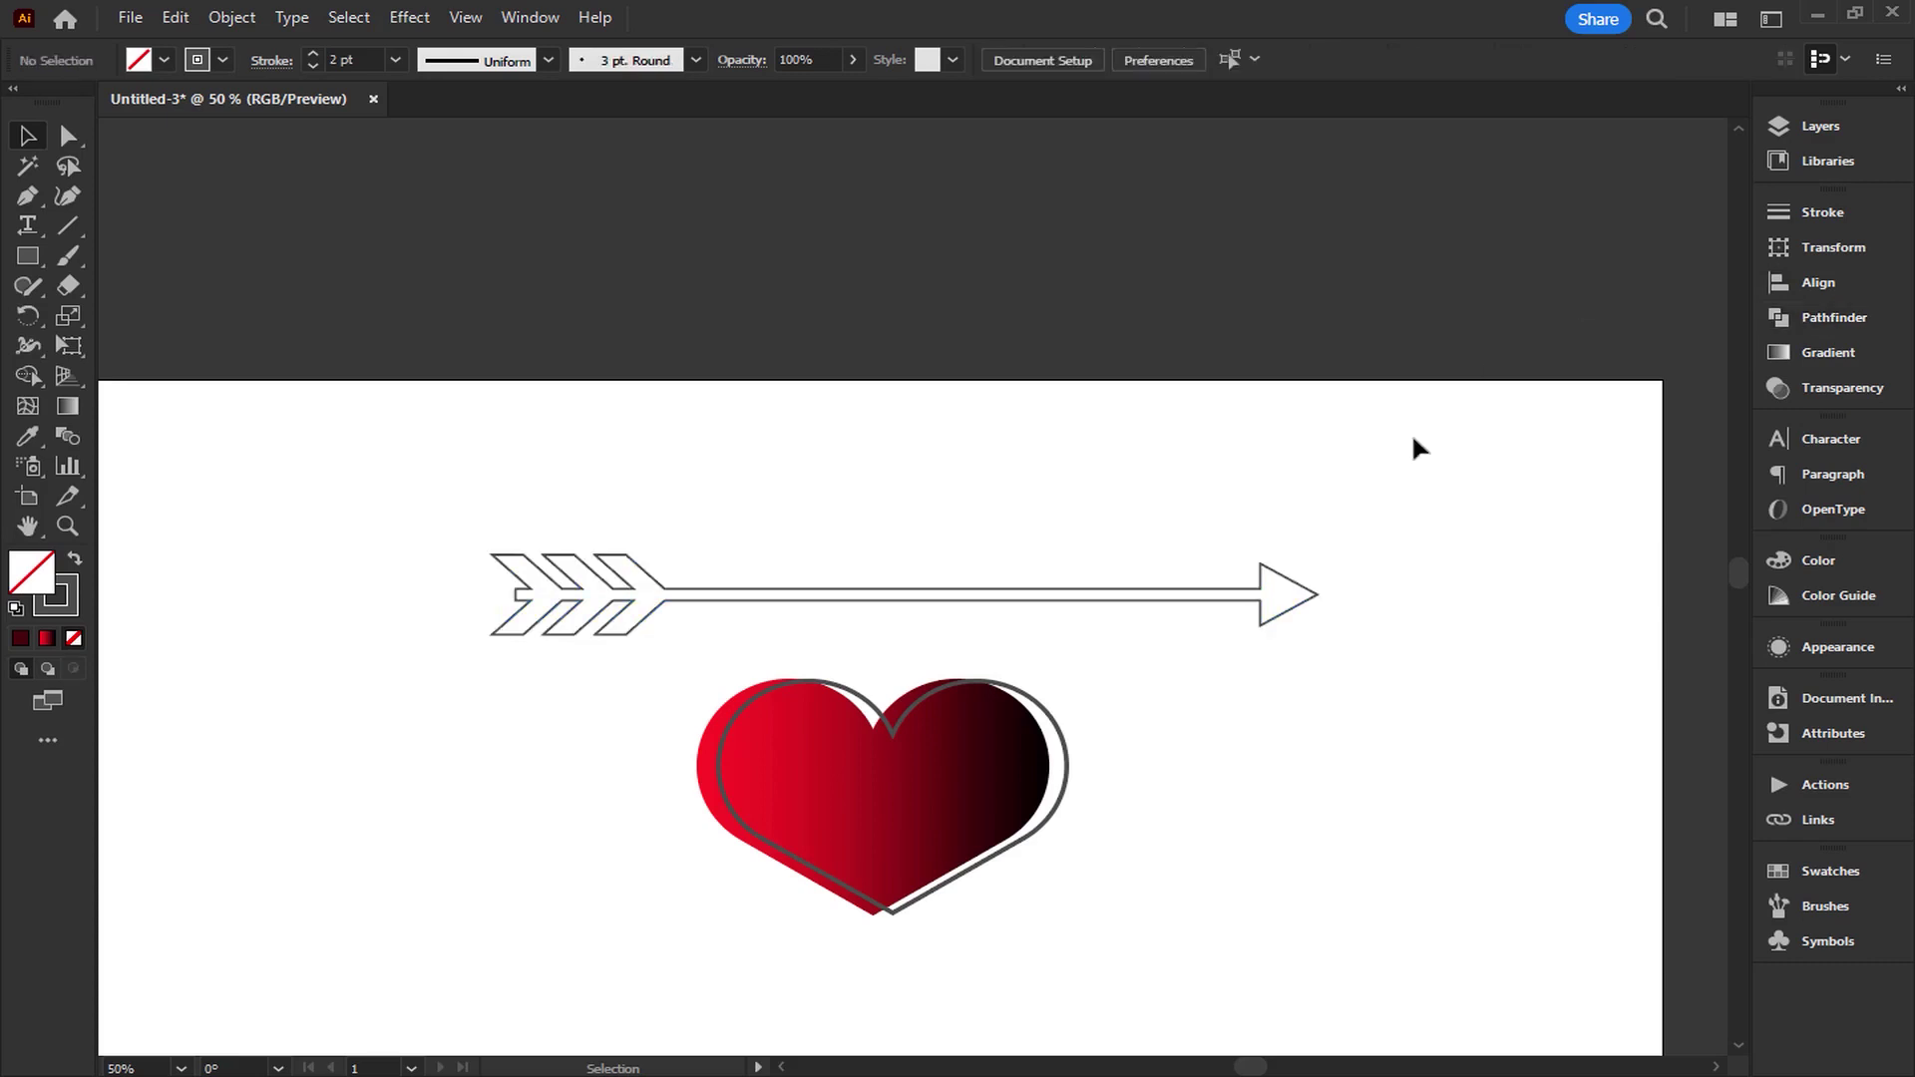
Move the arrow over the heart, send it to the back, and tilt it to point up-right.
{"action": "left_click", "coordinate": [1247, 604]}
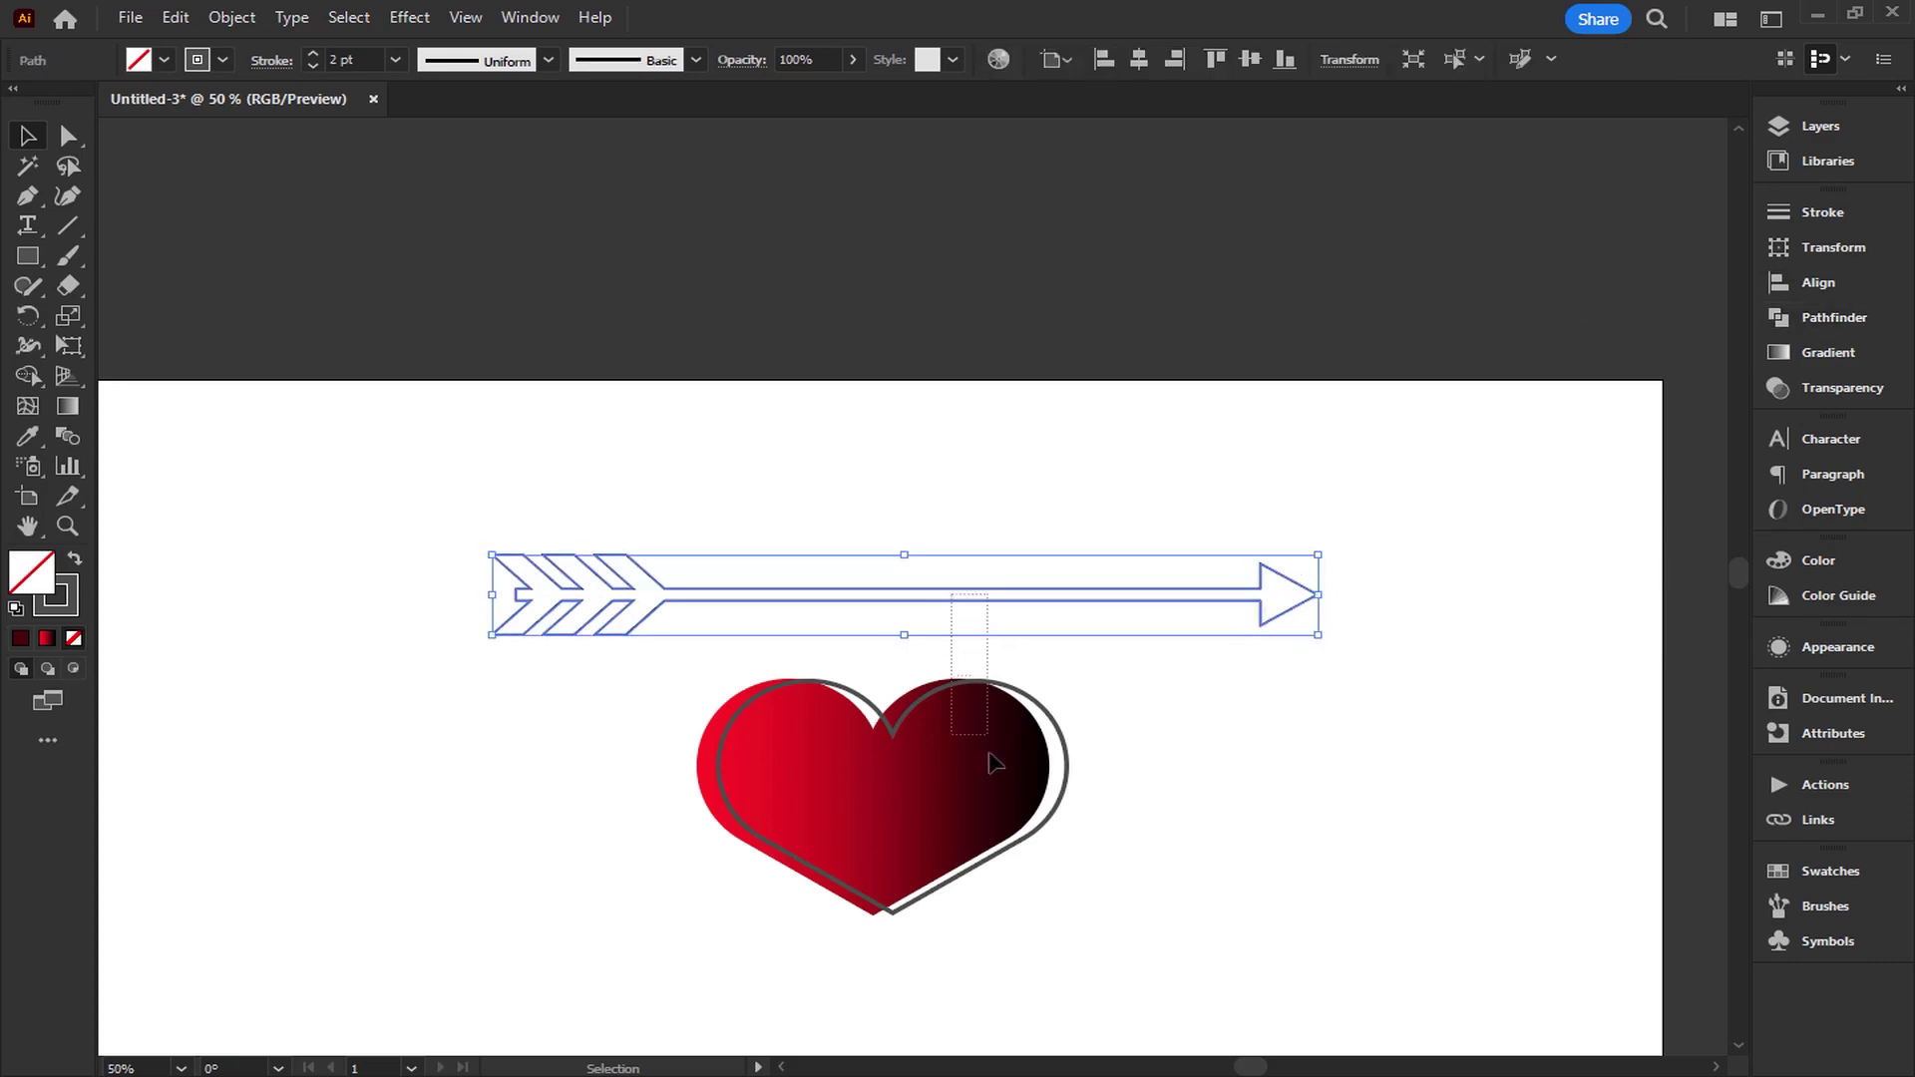
{"action": "left_click_drag", "start_coordinate": [1172, 619], "coordinate": [1146, 775]}
{"action": "right_click", "coordinate": [1146, 775]}
{"action": "mouse_move", "coordinate": [1224, 654]}
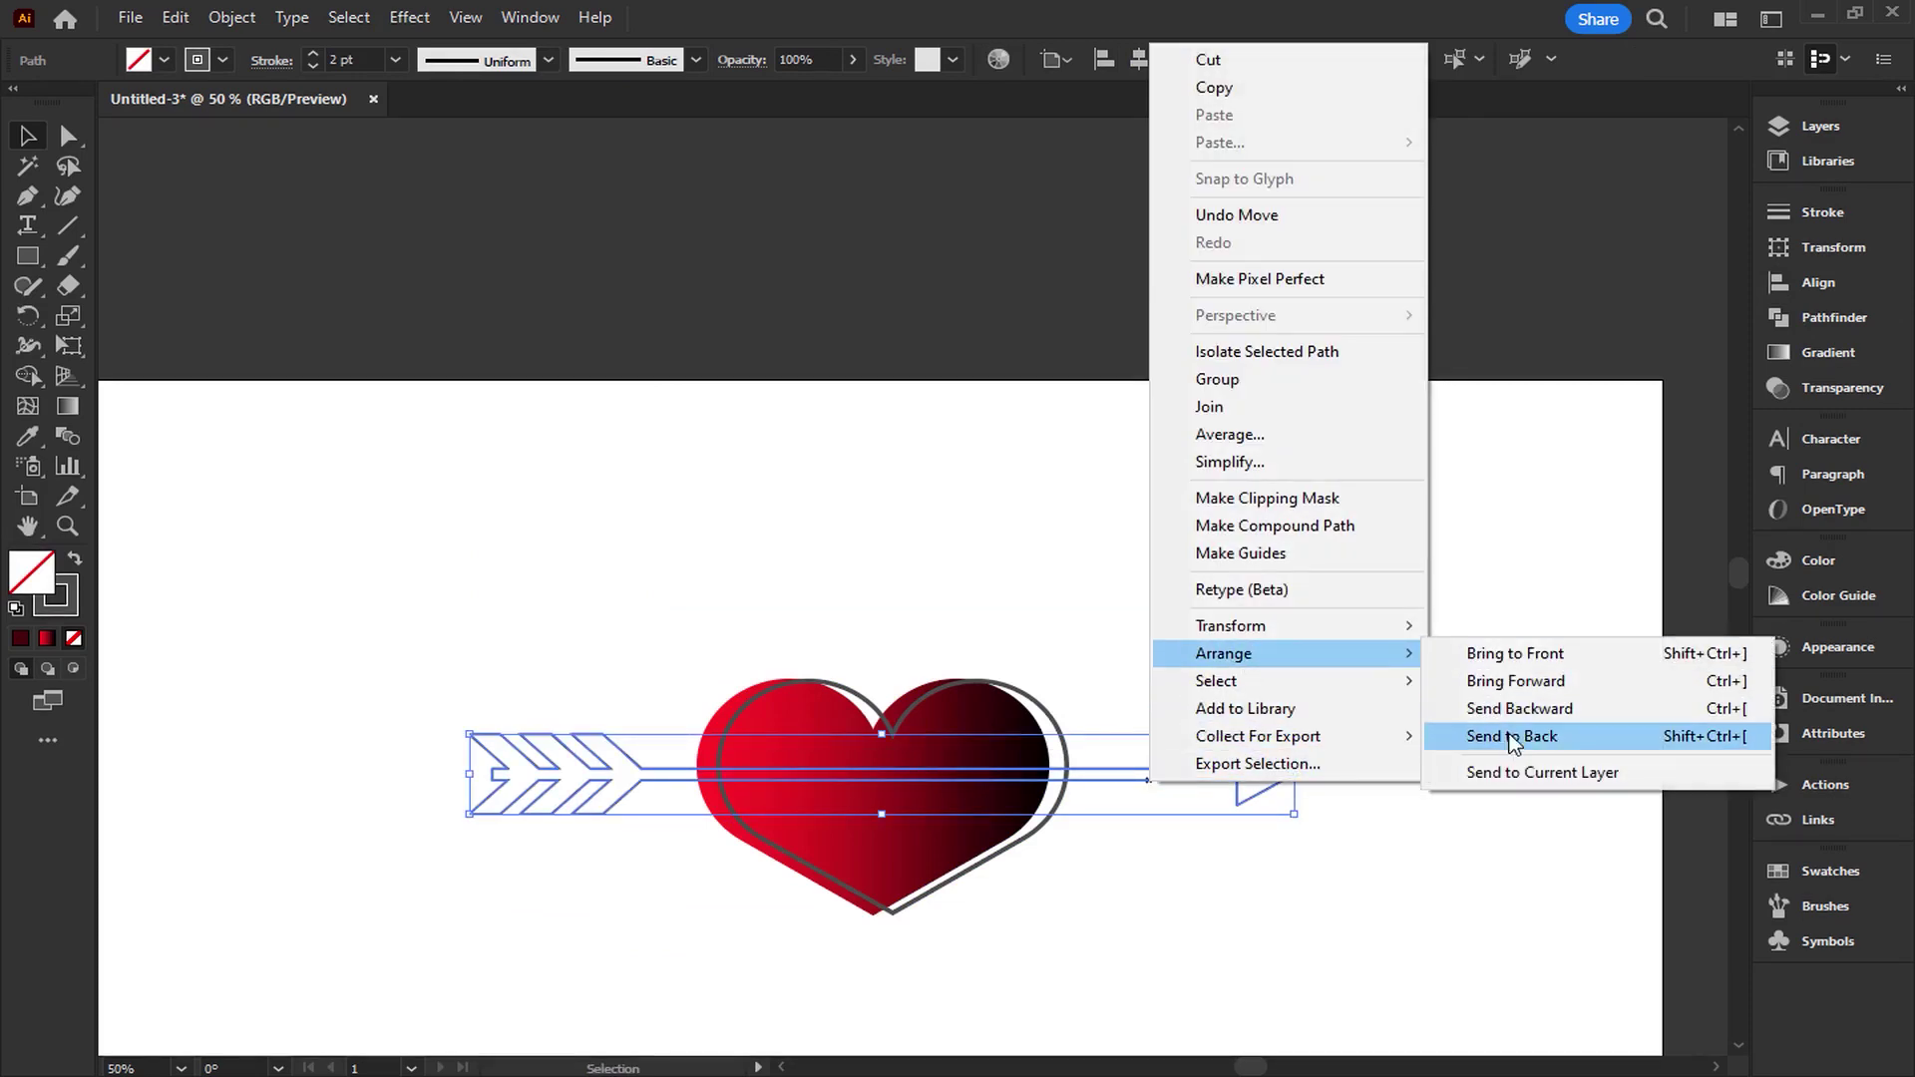
{"action": "left_click", "coordinate": [1511, 736]}
{"action": "left_click", "coordinate": [1269, 810]}
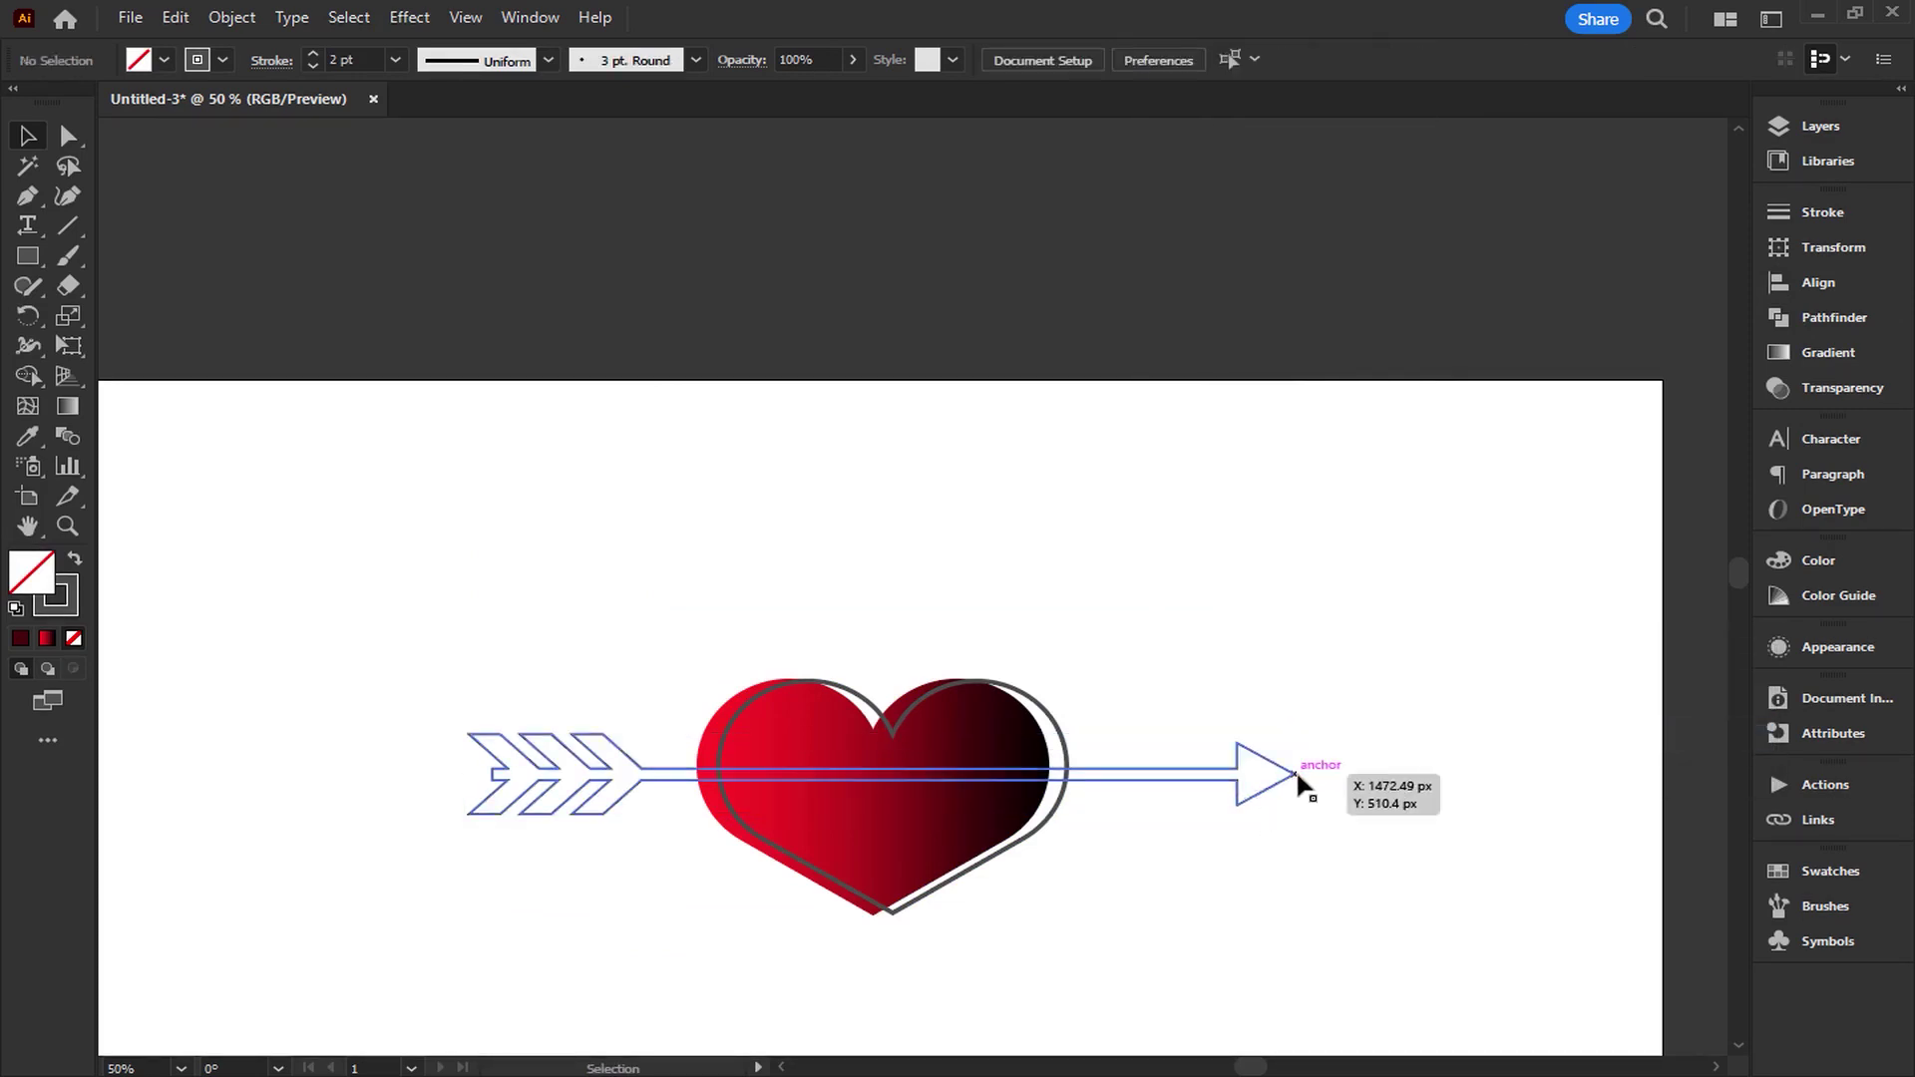
{"action": "left_click", "coordinate": [1296, 770]}
{"action": "left_click_drag", "start_coordinate": [1304, 724], "coordinate": [1262, 610]}
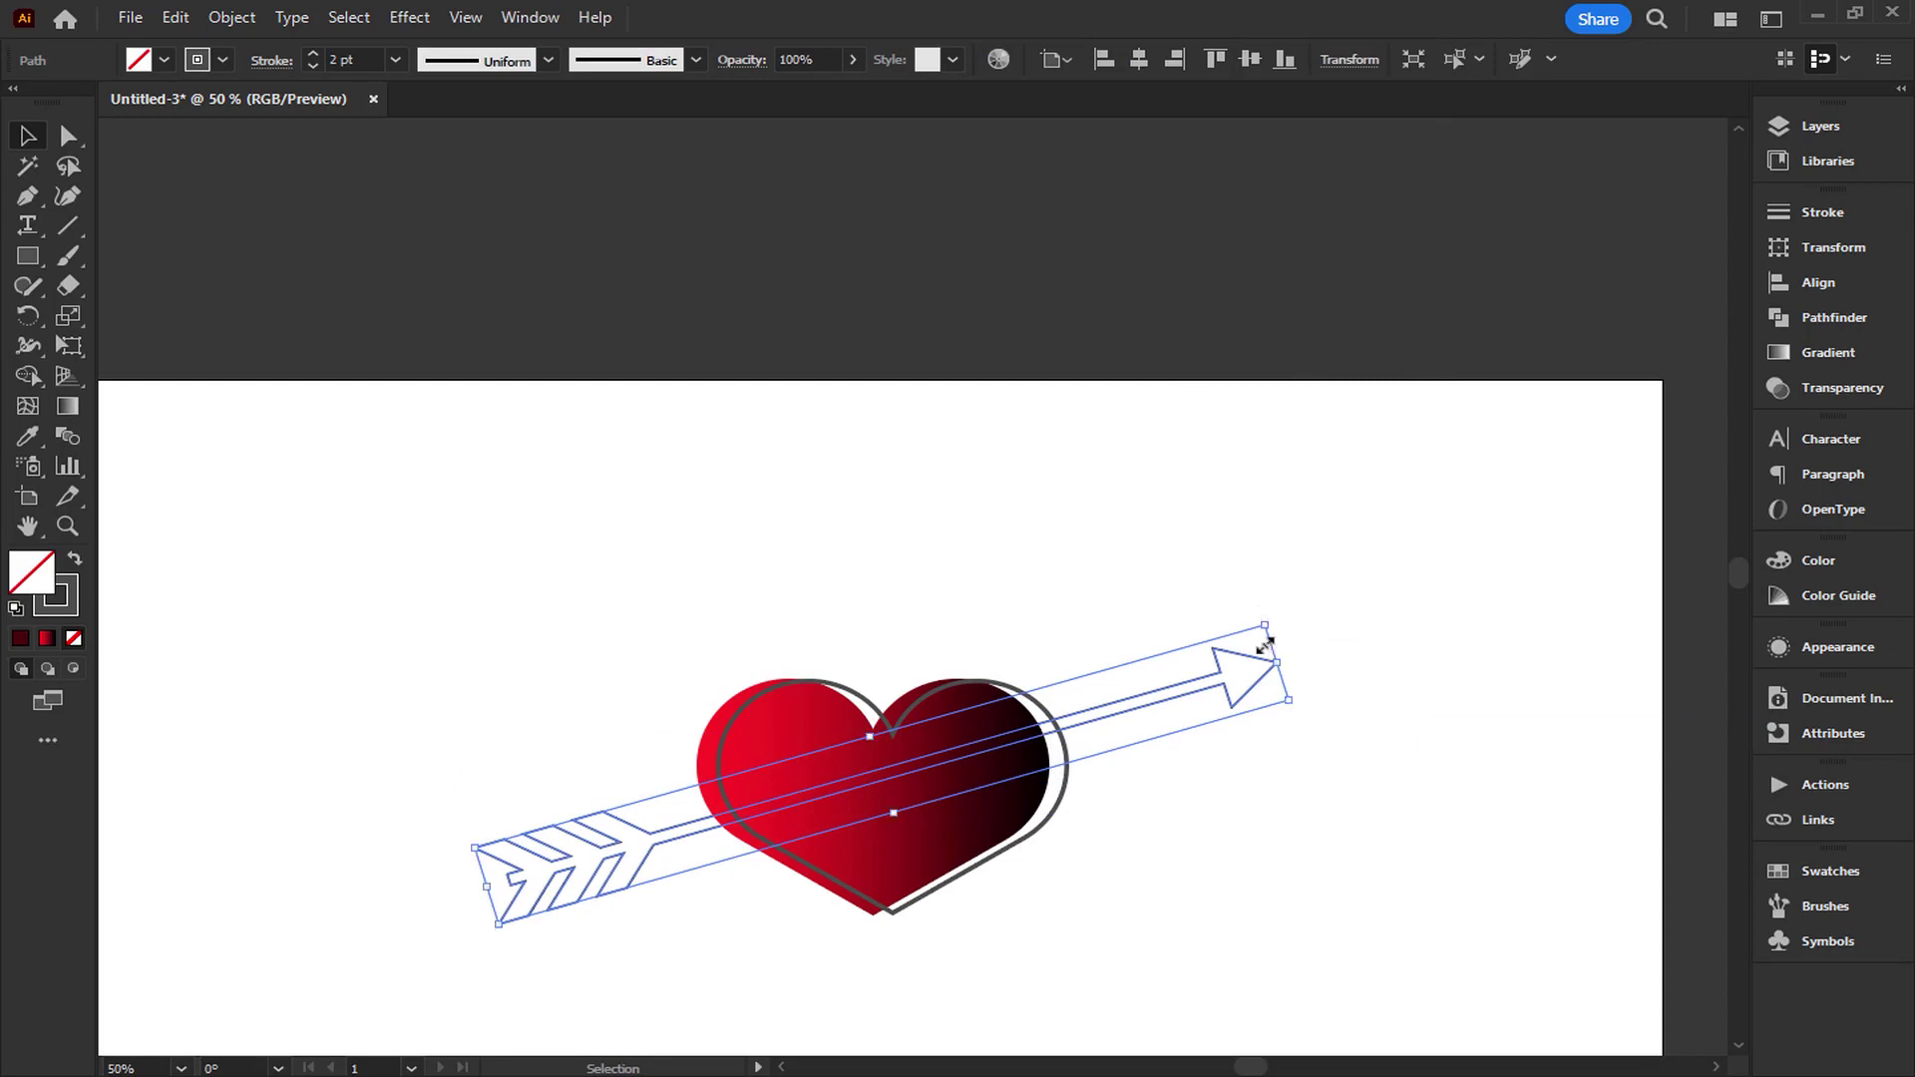
{"action": "left_click", "coordinate": [1234, 831]}
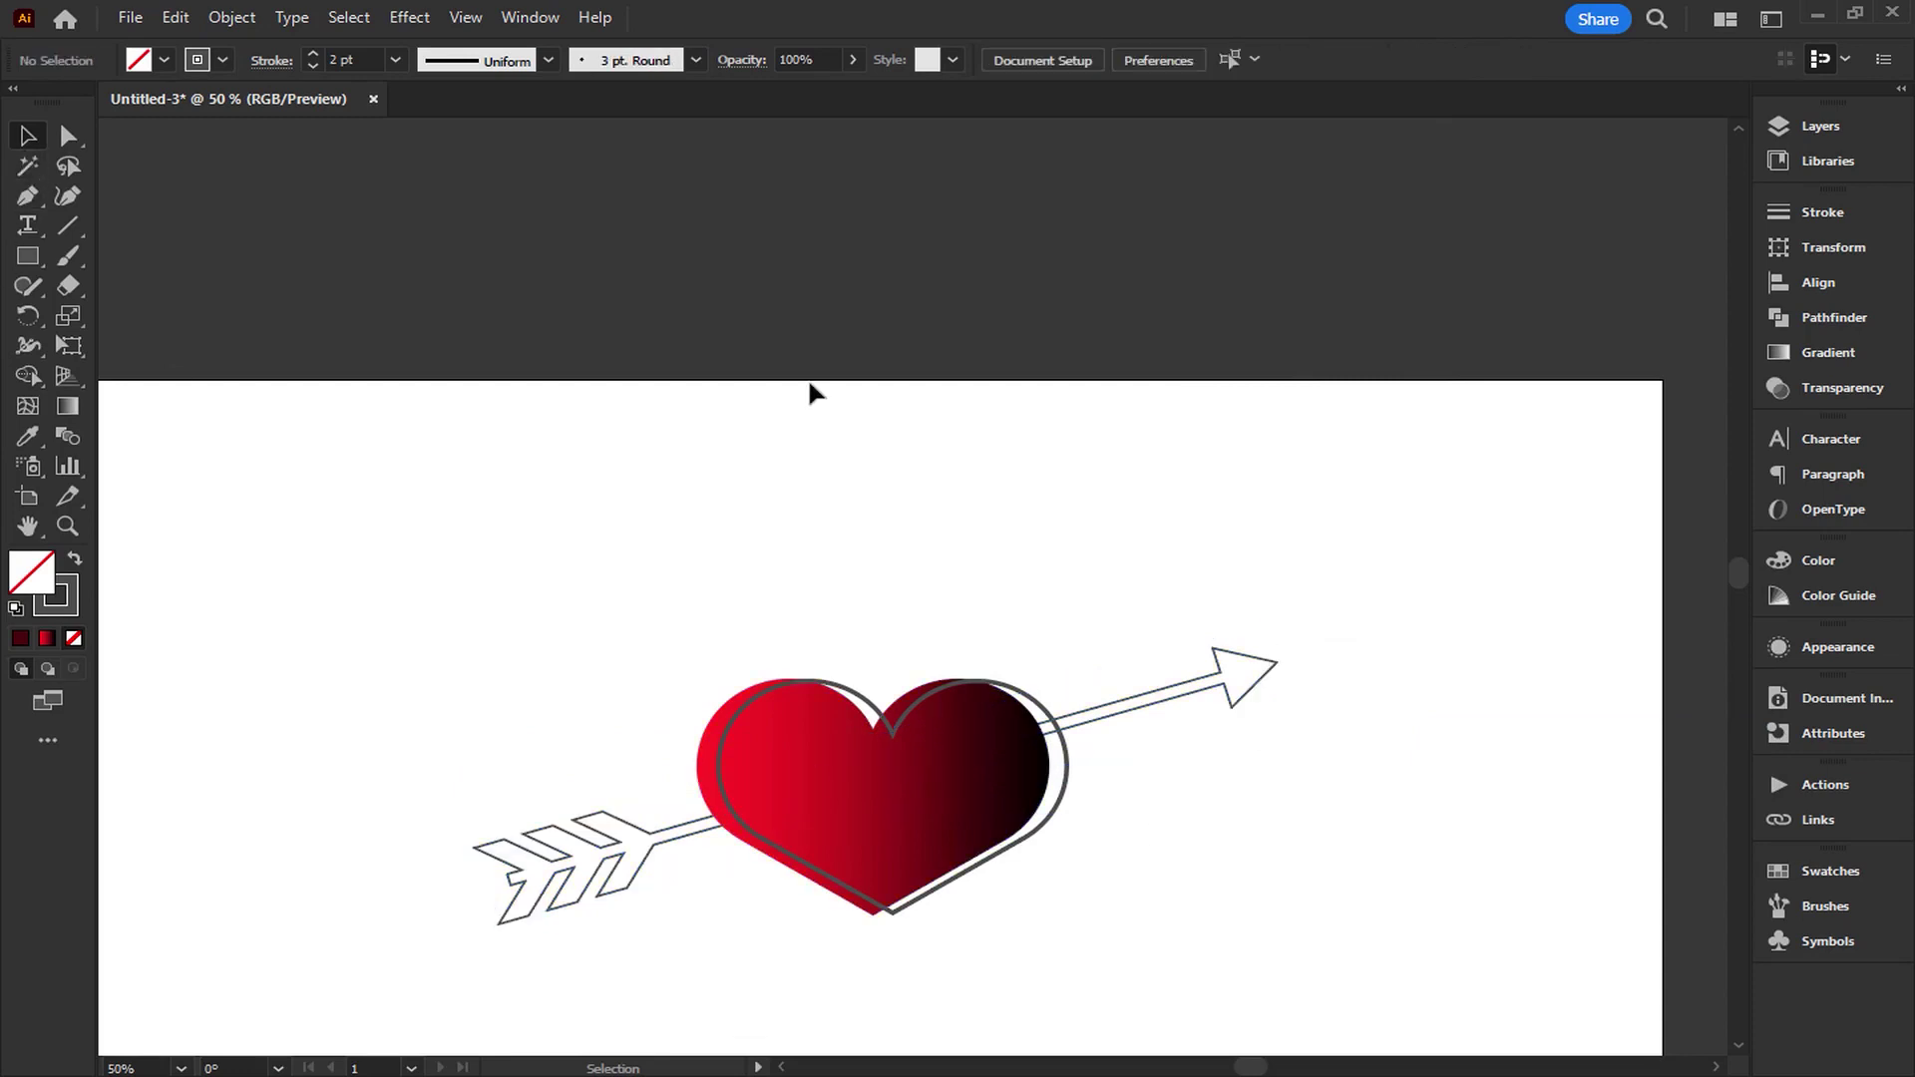
{"action": "key", "text": "ctrl+0"}
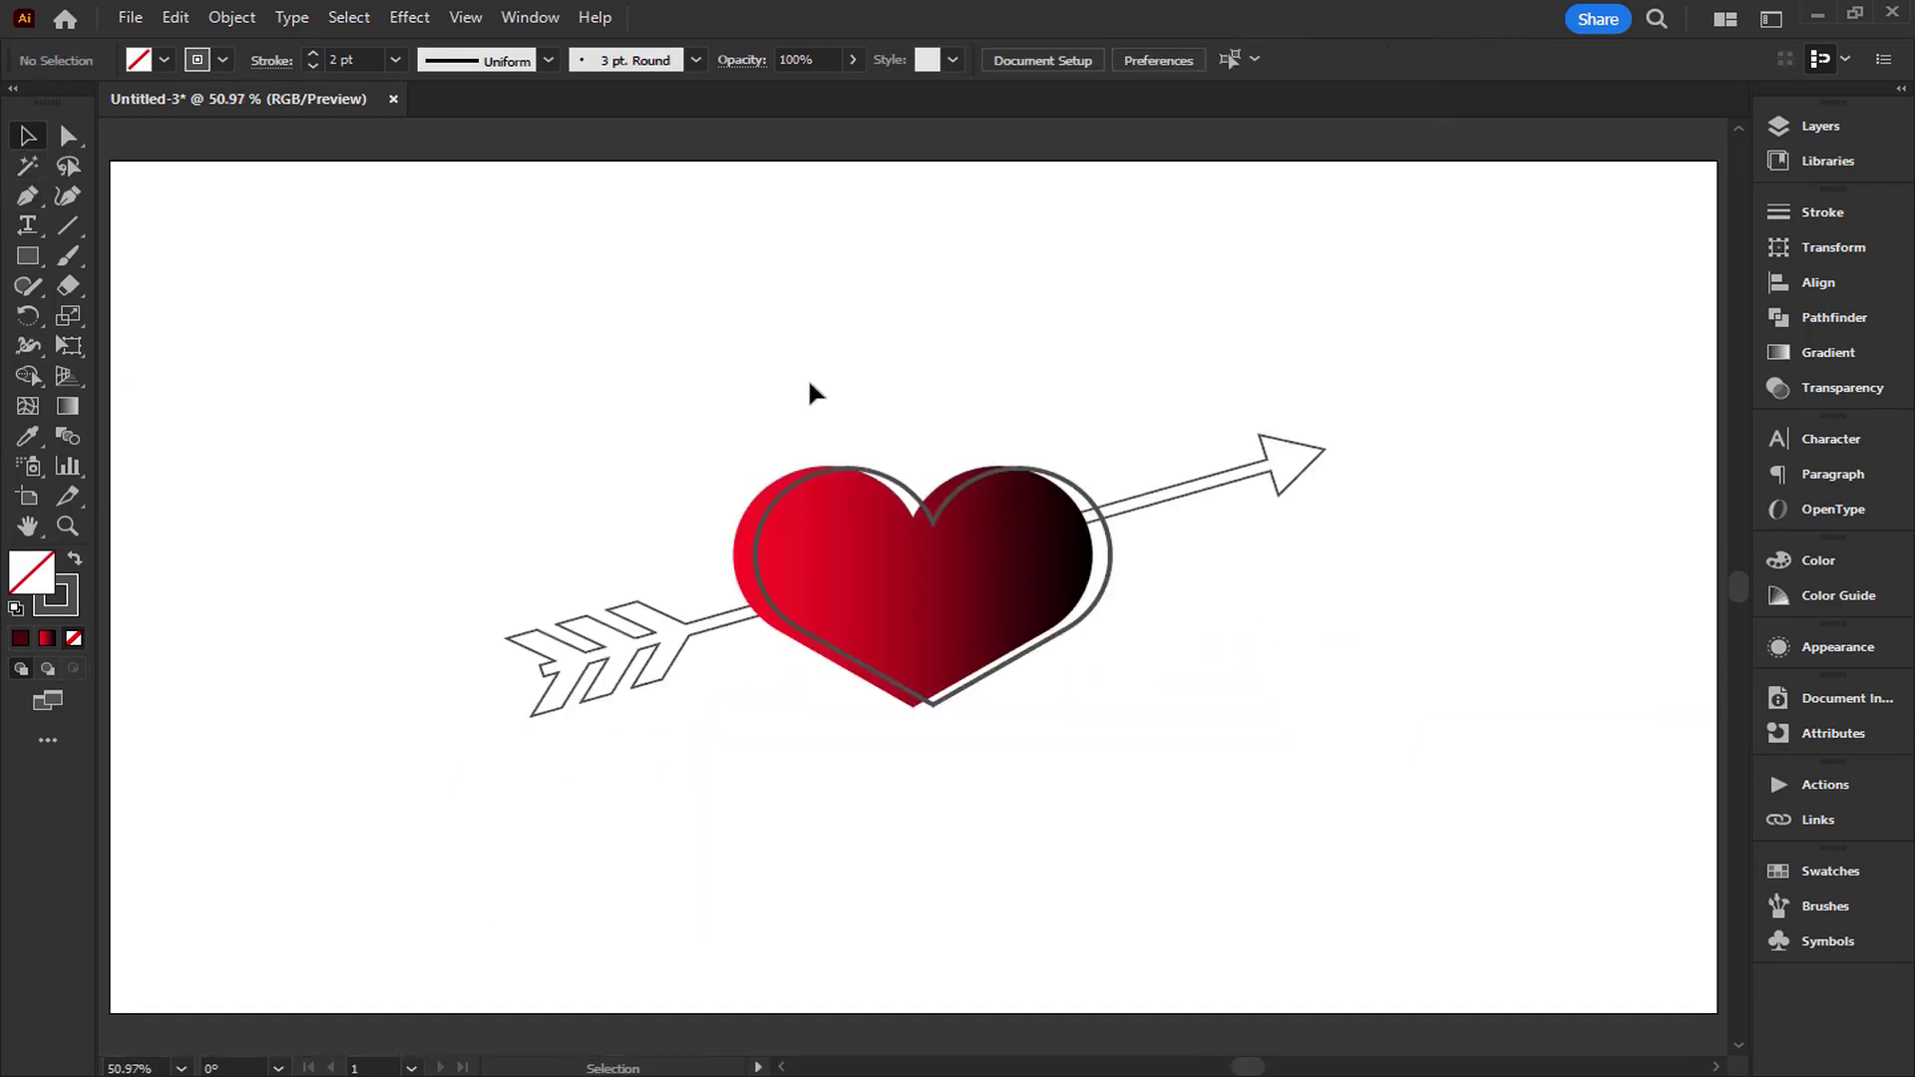
Draw a curved stroke along the heart's upper-left lobe and make its colour white.
{"action": "left_click", "coordinate": [28, 196]}
{"action": "scroll", "coordinate": [987, 543], "scroll_direction": "up", "scroll_amount": 1}
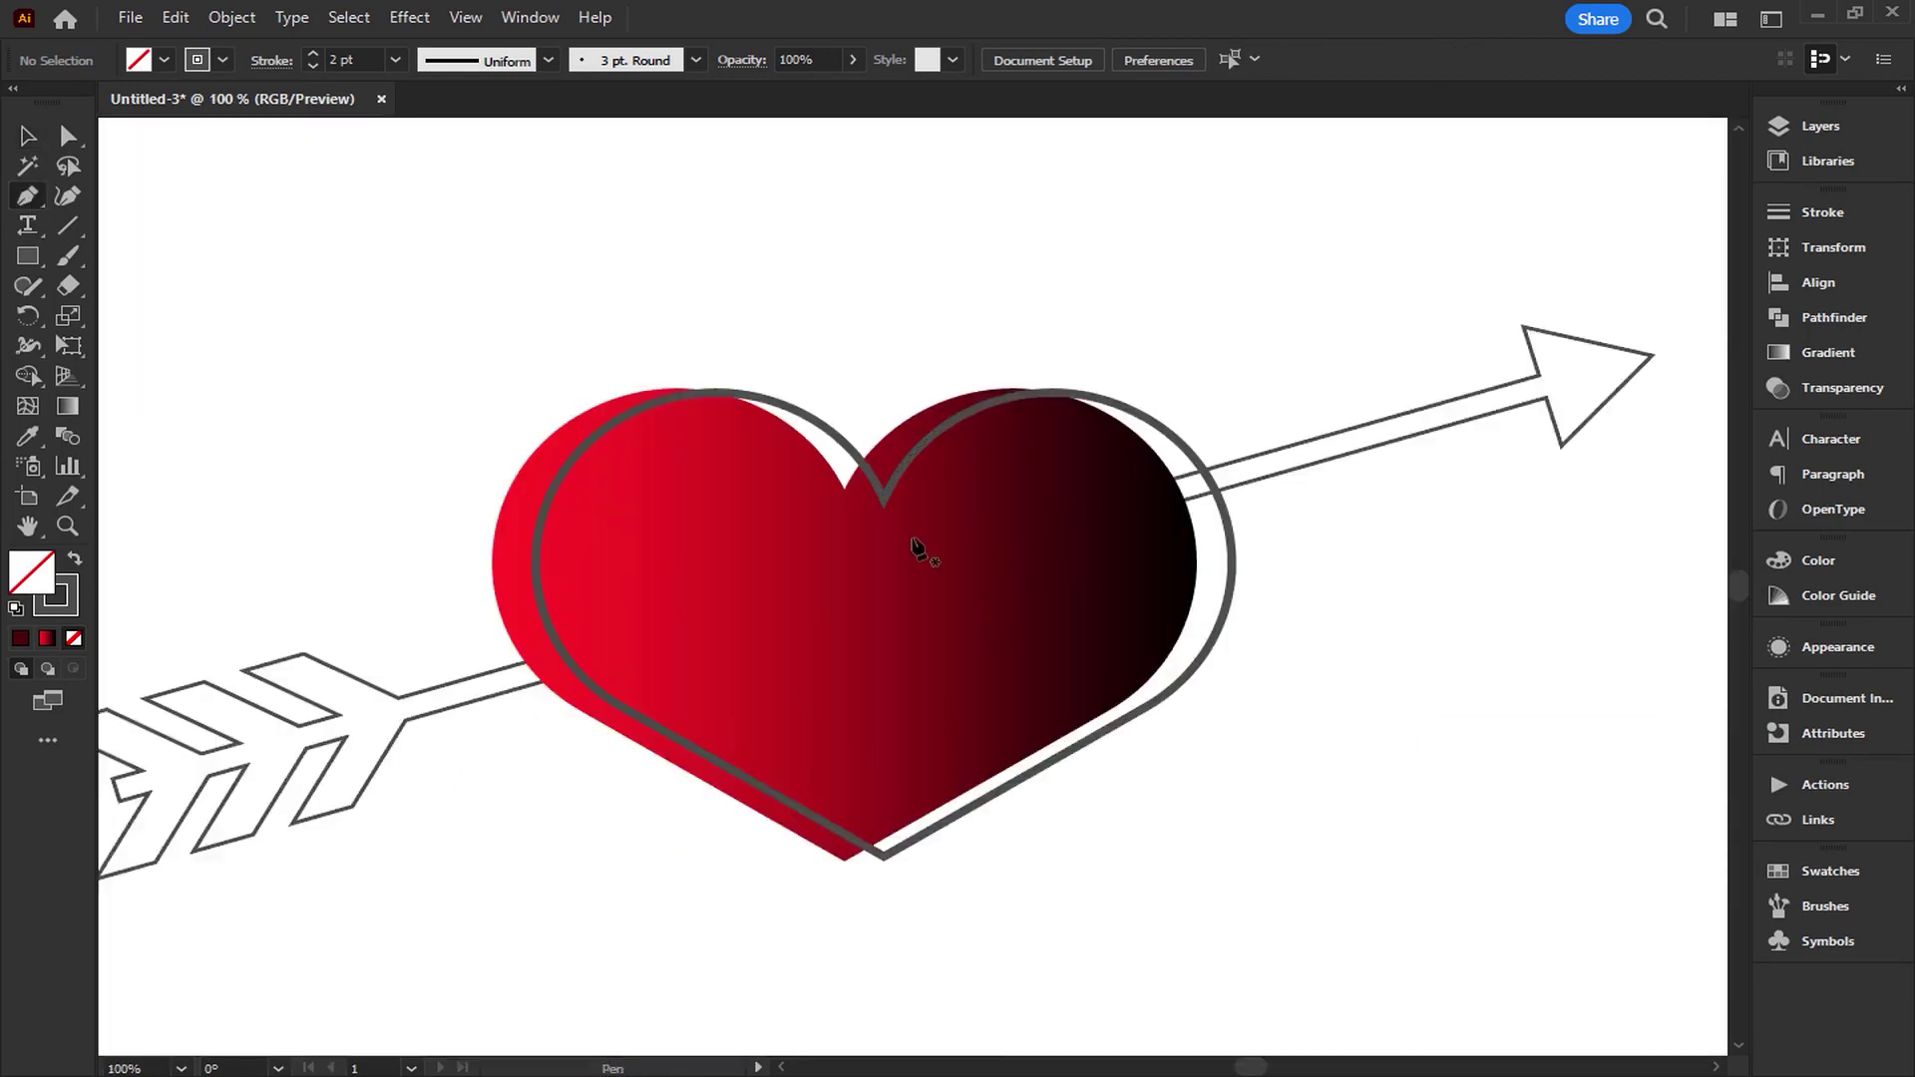
{"action": "scroll", "coordinate": [698, 499], "scroll_direction": "up", "scroll_amount": 1}
{"action": "left_click_drag", "start_coordinate": [523, 524], "coordinate": [678, 489]}
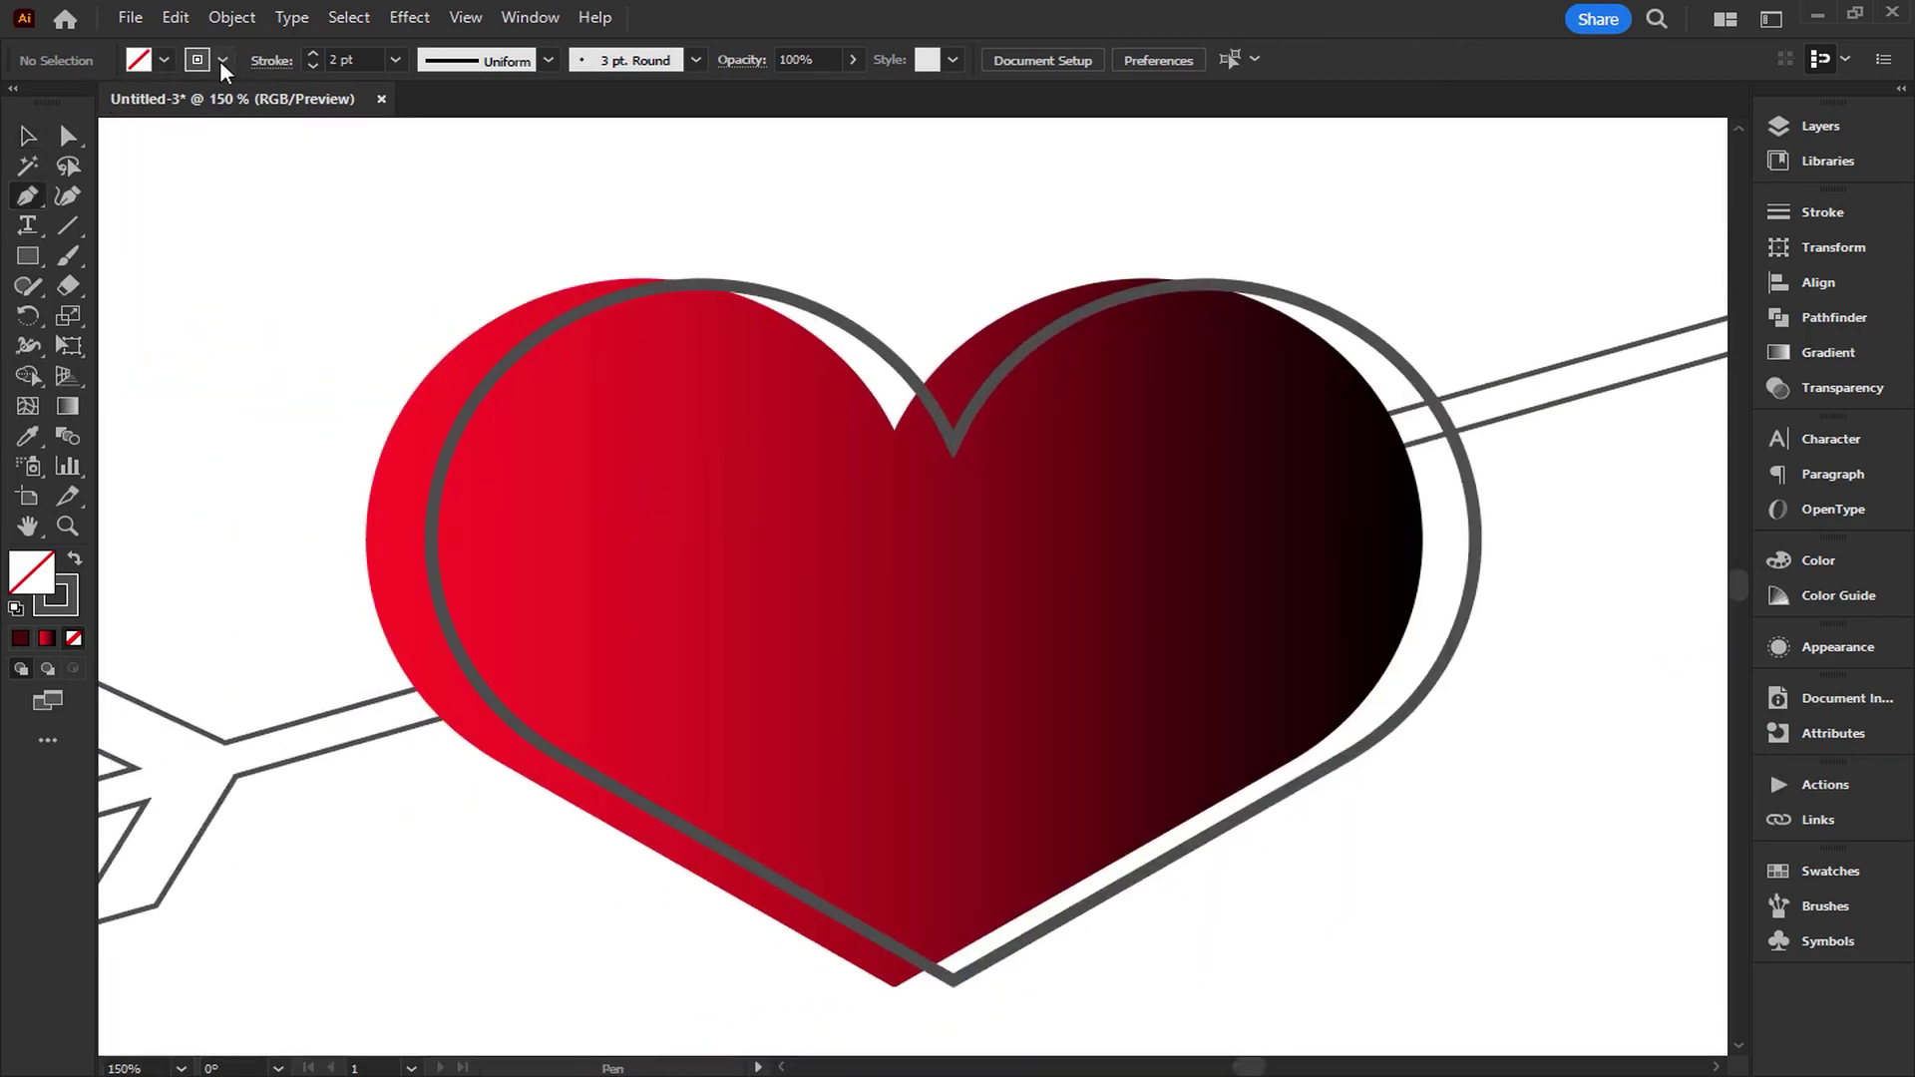
{"action": "left_click", "coordinate": [544, 385]}
{"action": "left_click_drag", "start_coordinate": [485, 549], "coordinate": [507, 658]}
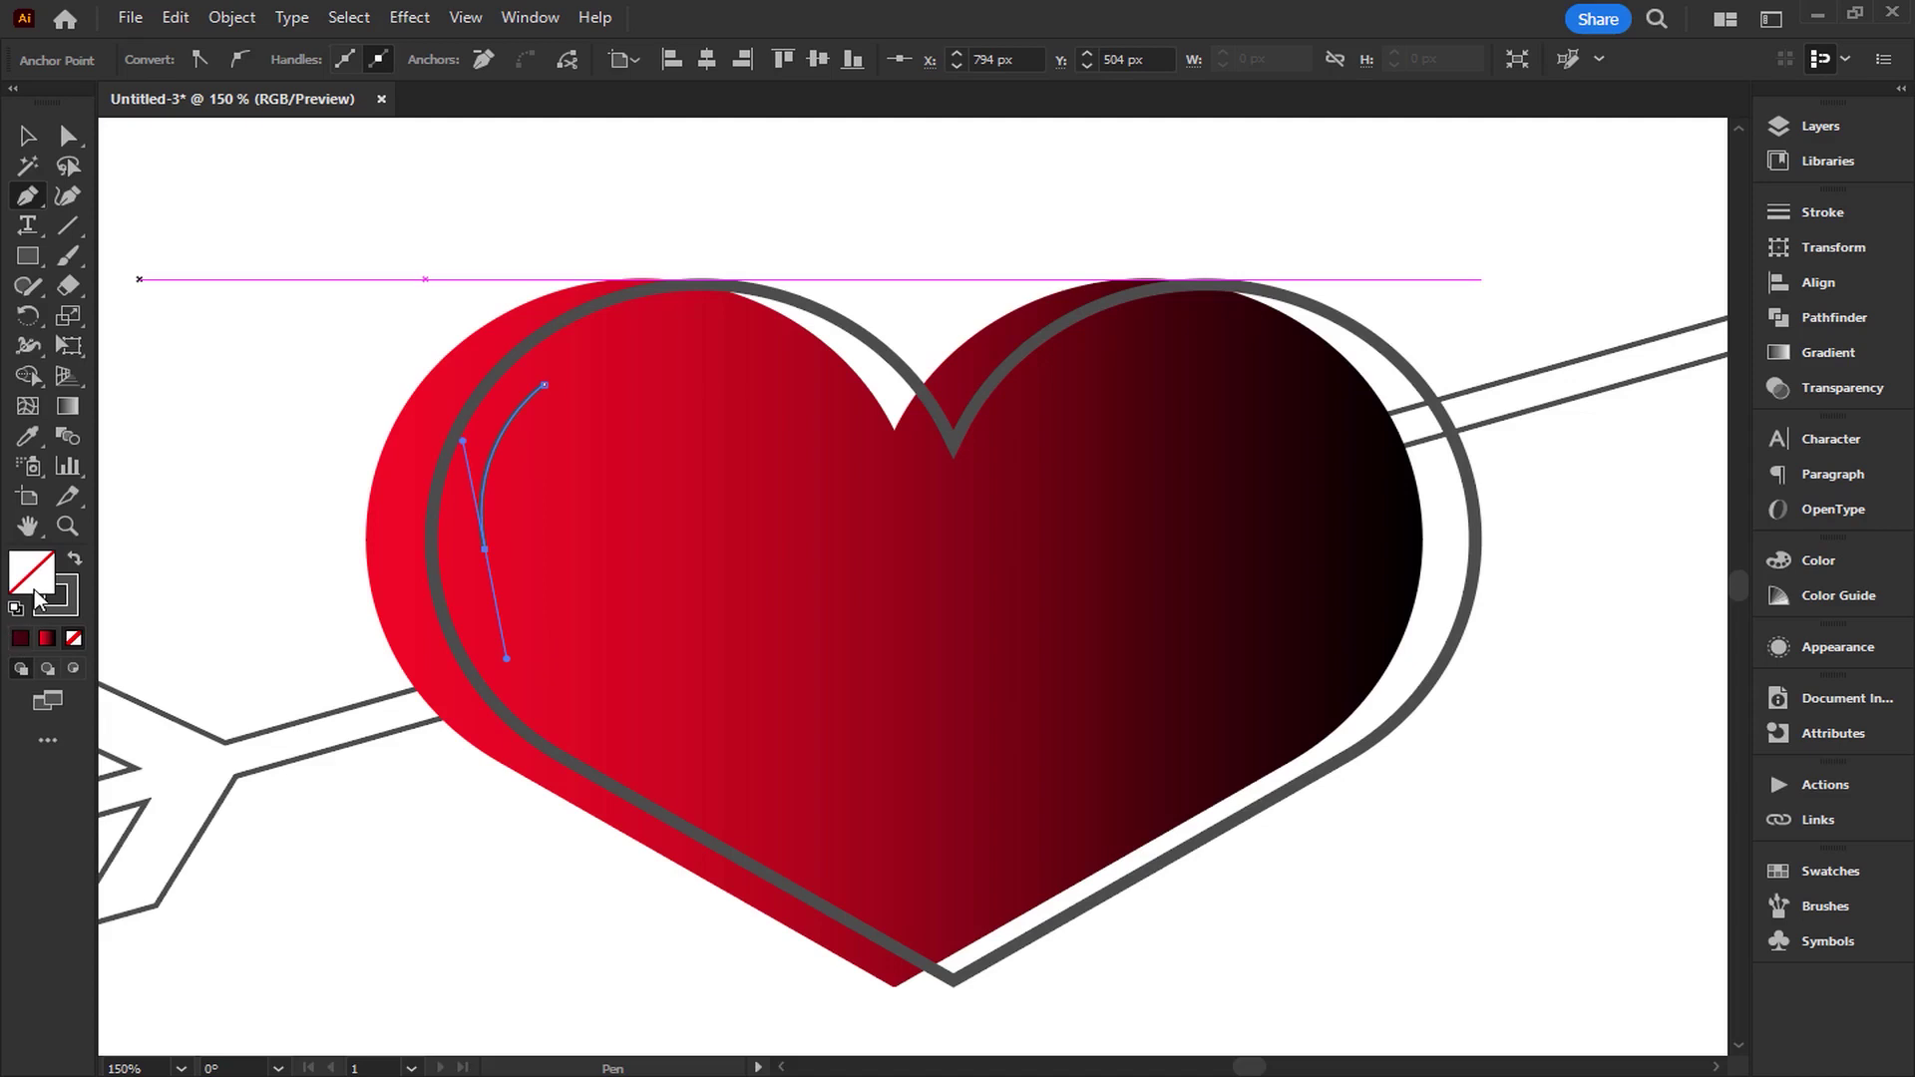
{"action": "double_click", "coordinate": [76, 582]}
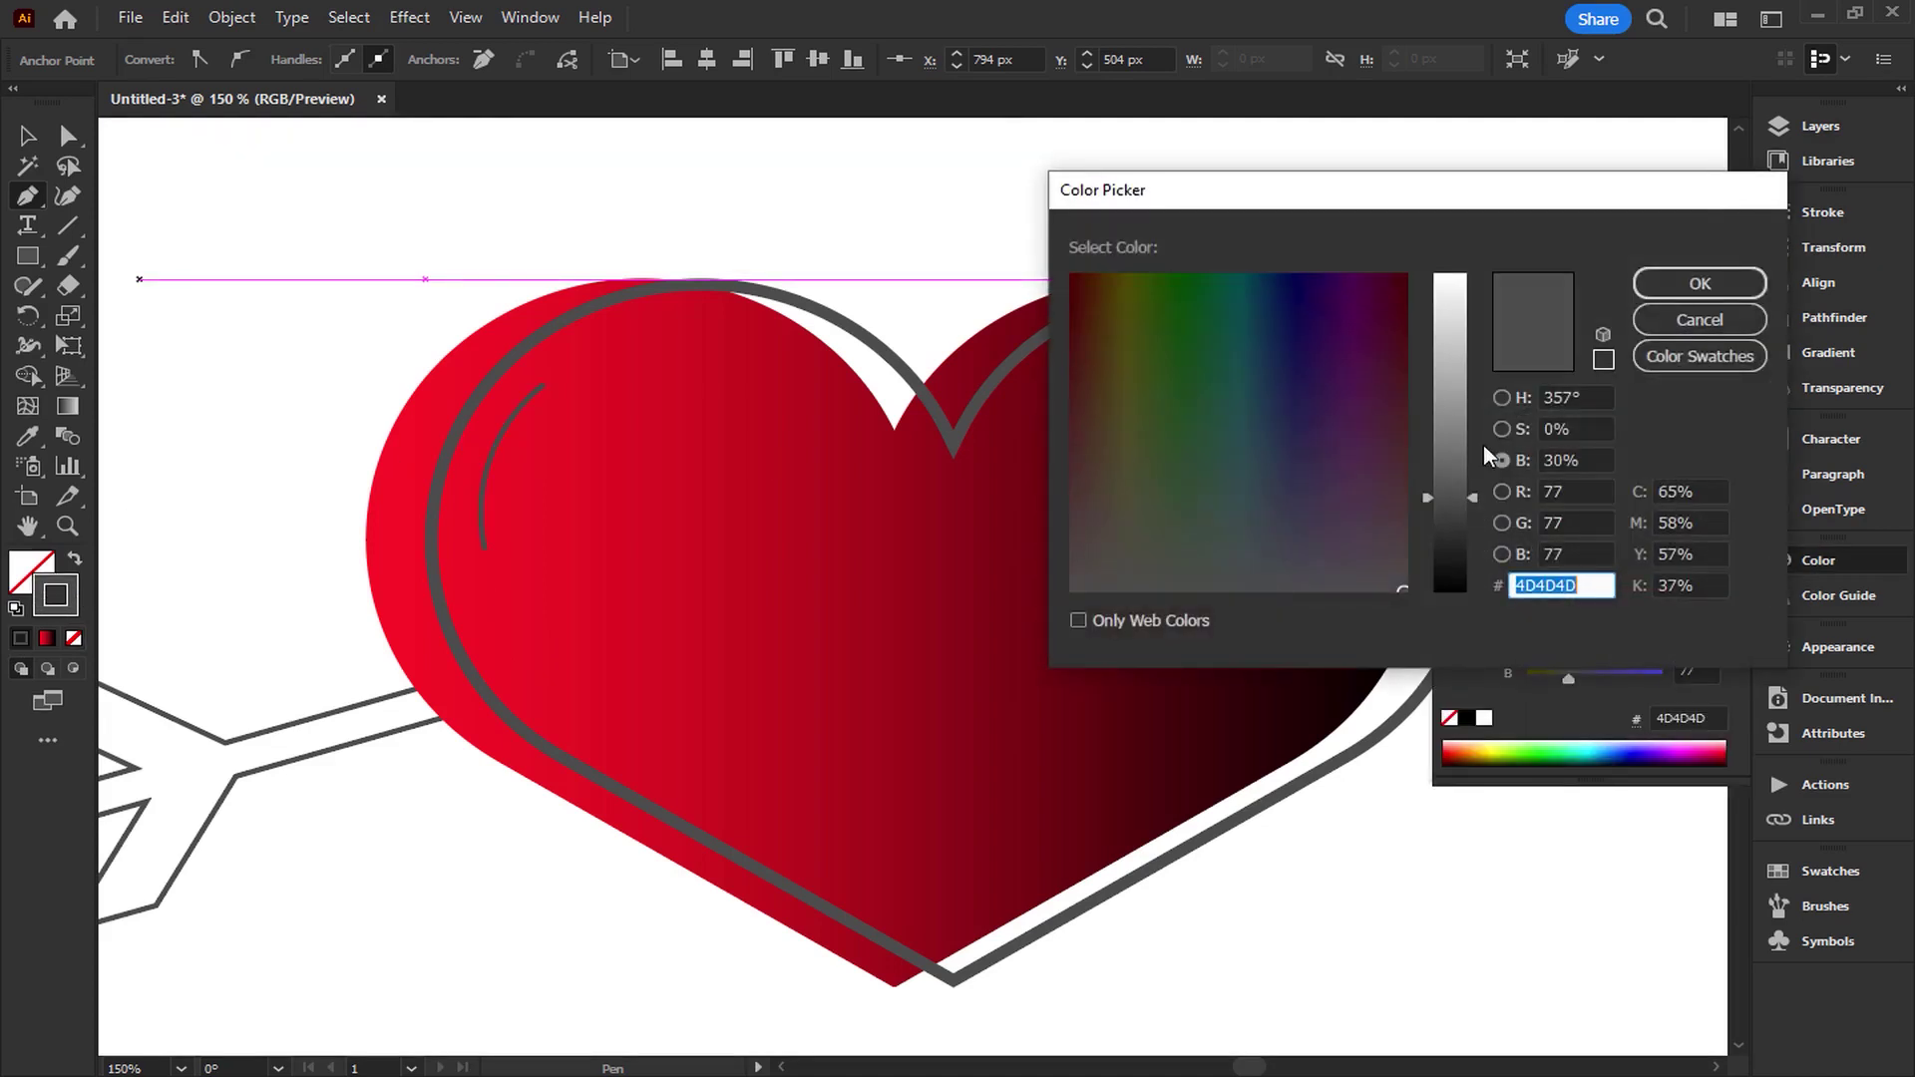
{"action": "left_click", "coordinate": [1501, 397]}
{"action": "left_click_drag", "start_coordinate": [1239, 365], "coordinate": [1027, 254]}
{"action": "left_click", "coordinate": [1743, 292]}
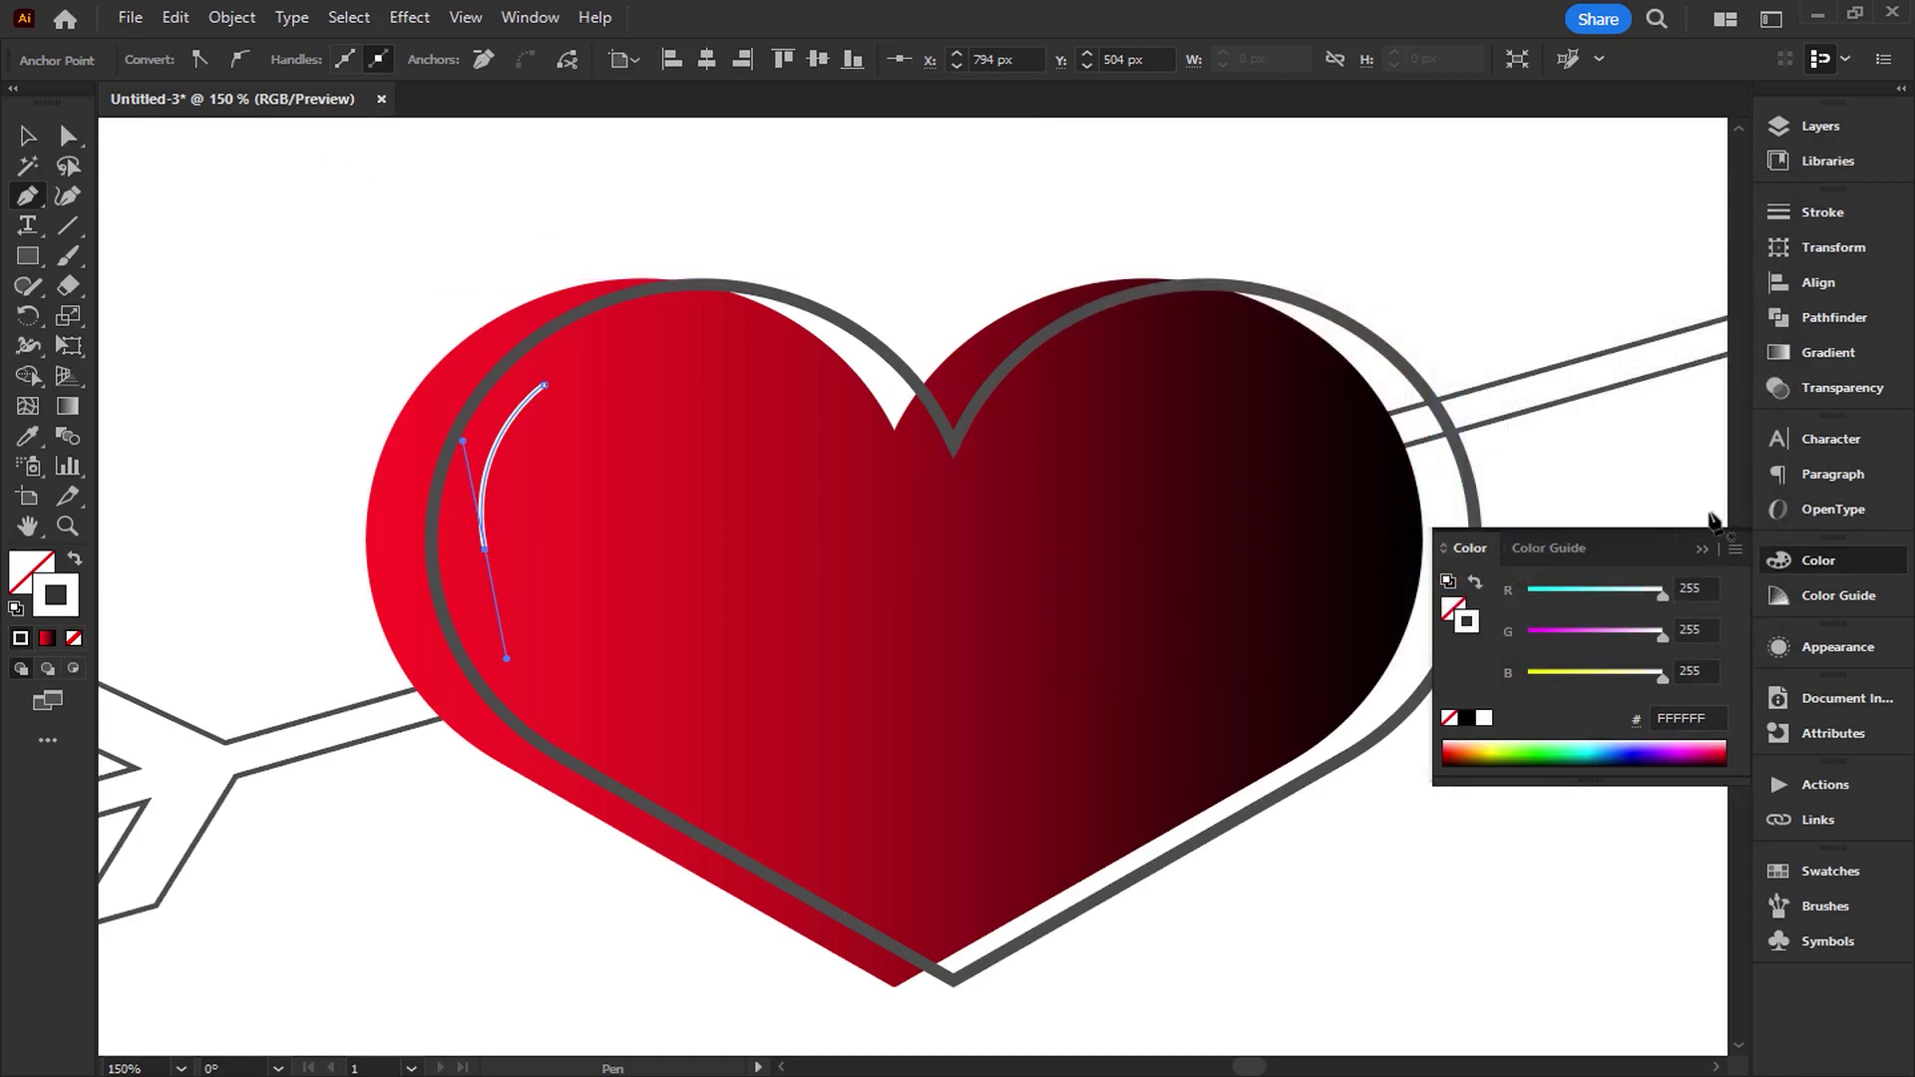
Give the white highlight a tapered lens-shaped width profile at 10 pt stroke weight.
{"action": "left_click", "coordinate": [24, 137]}
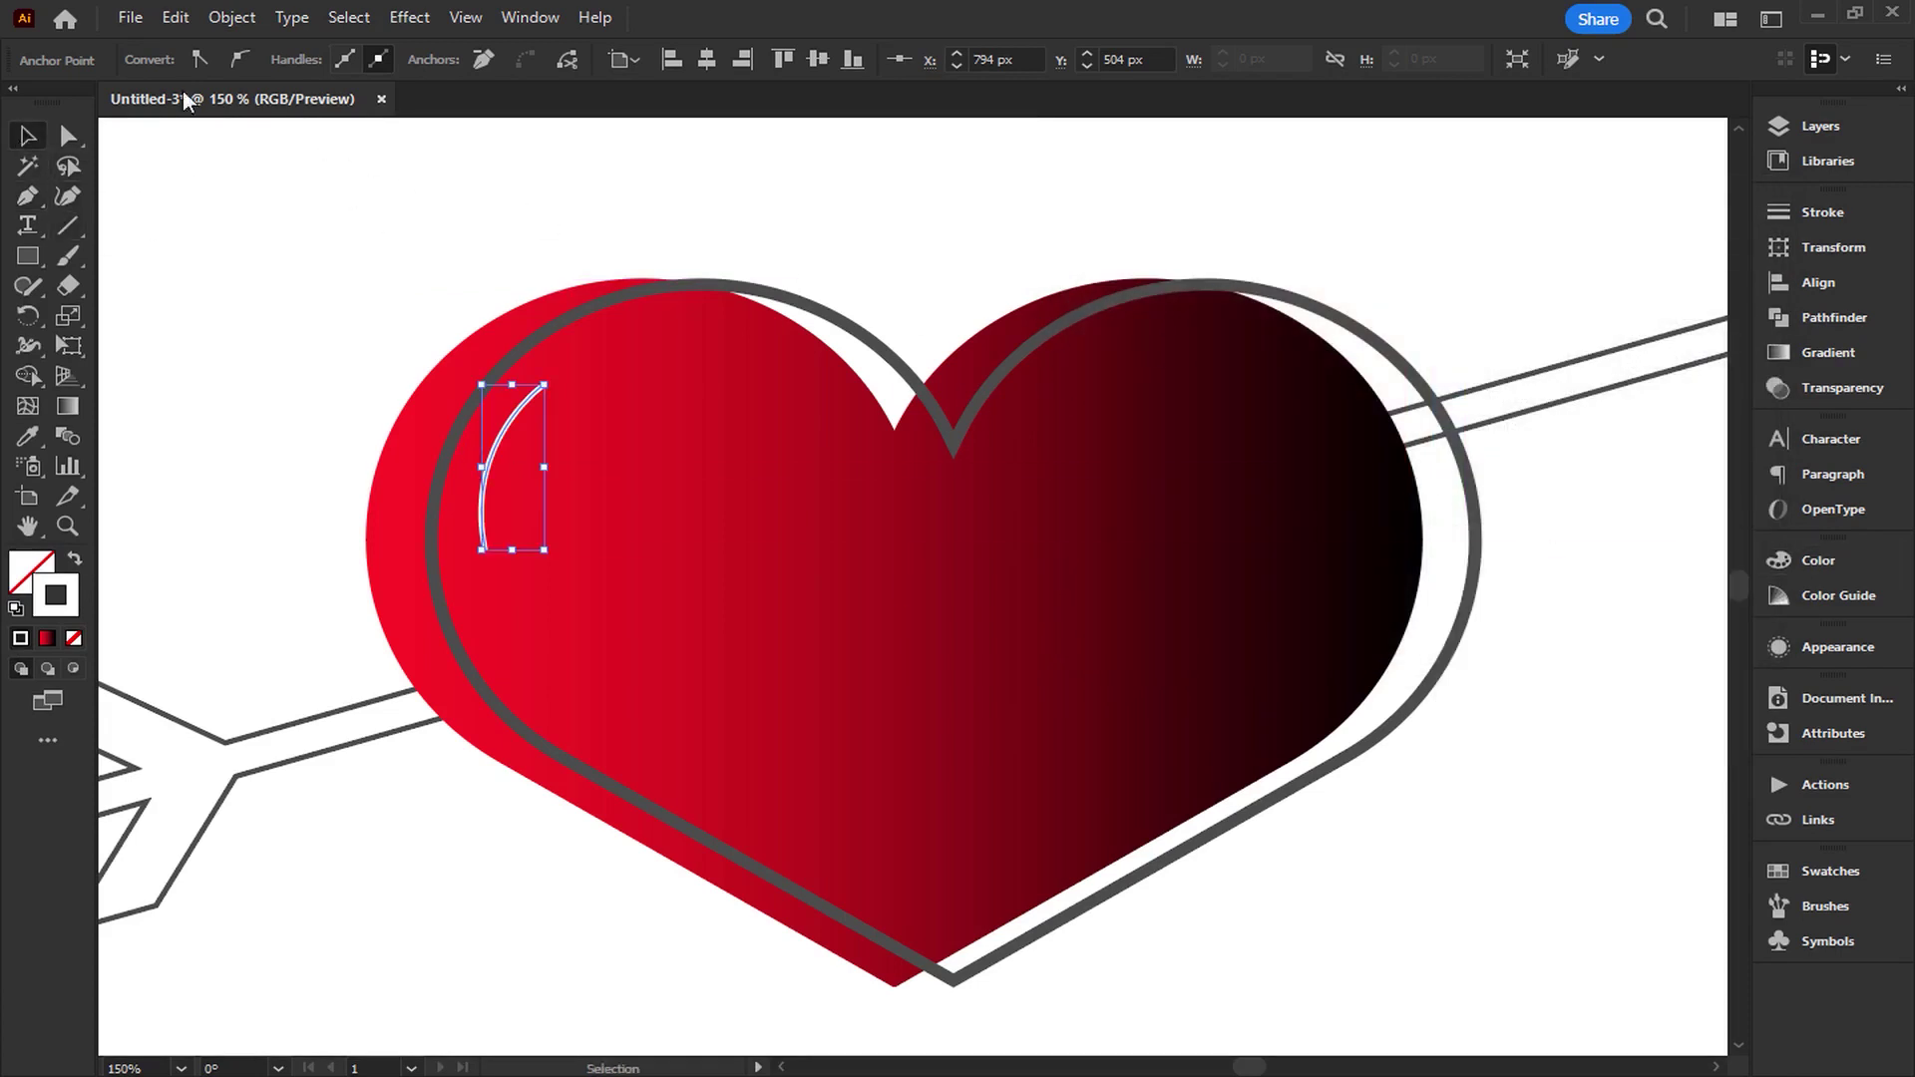
{"action": "left_click", "coordinate": [504, 427]}
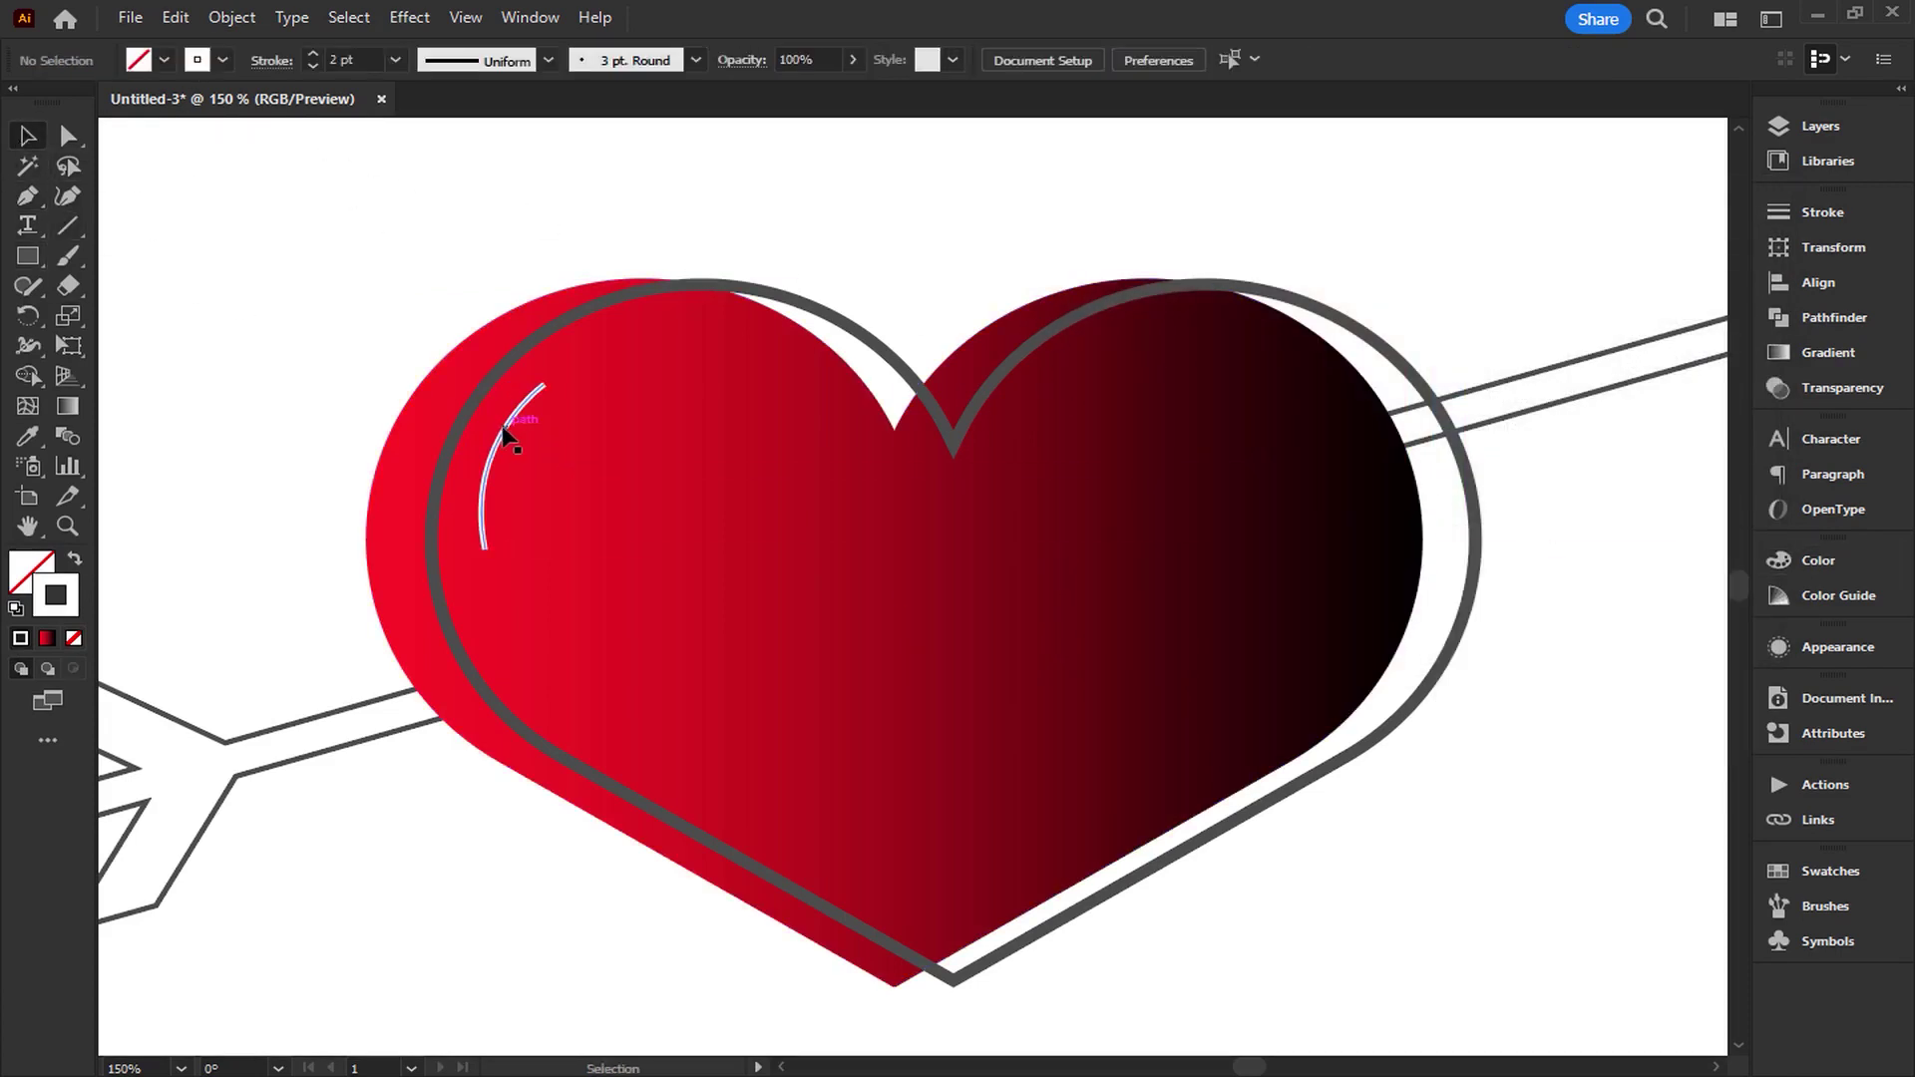
{"action": "left_click", "coordinate": [269, 62]}
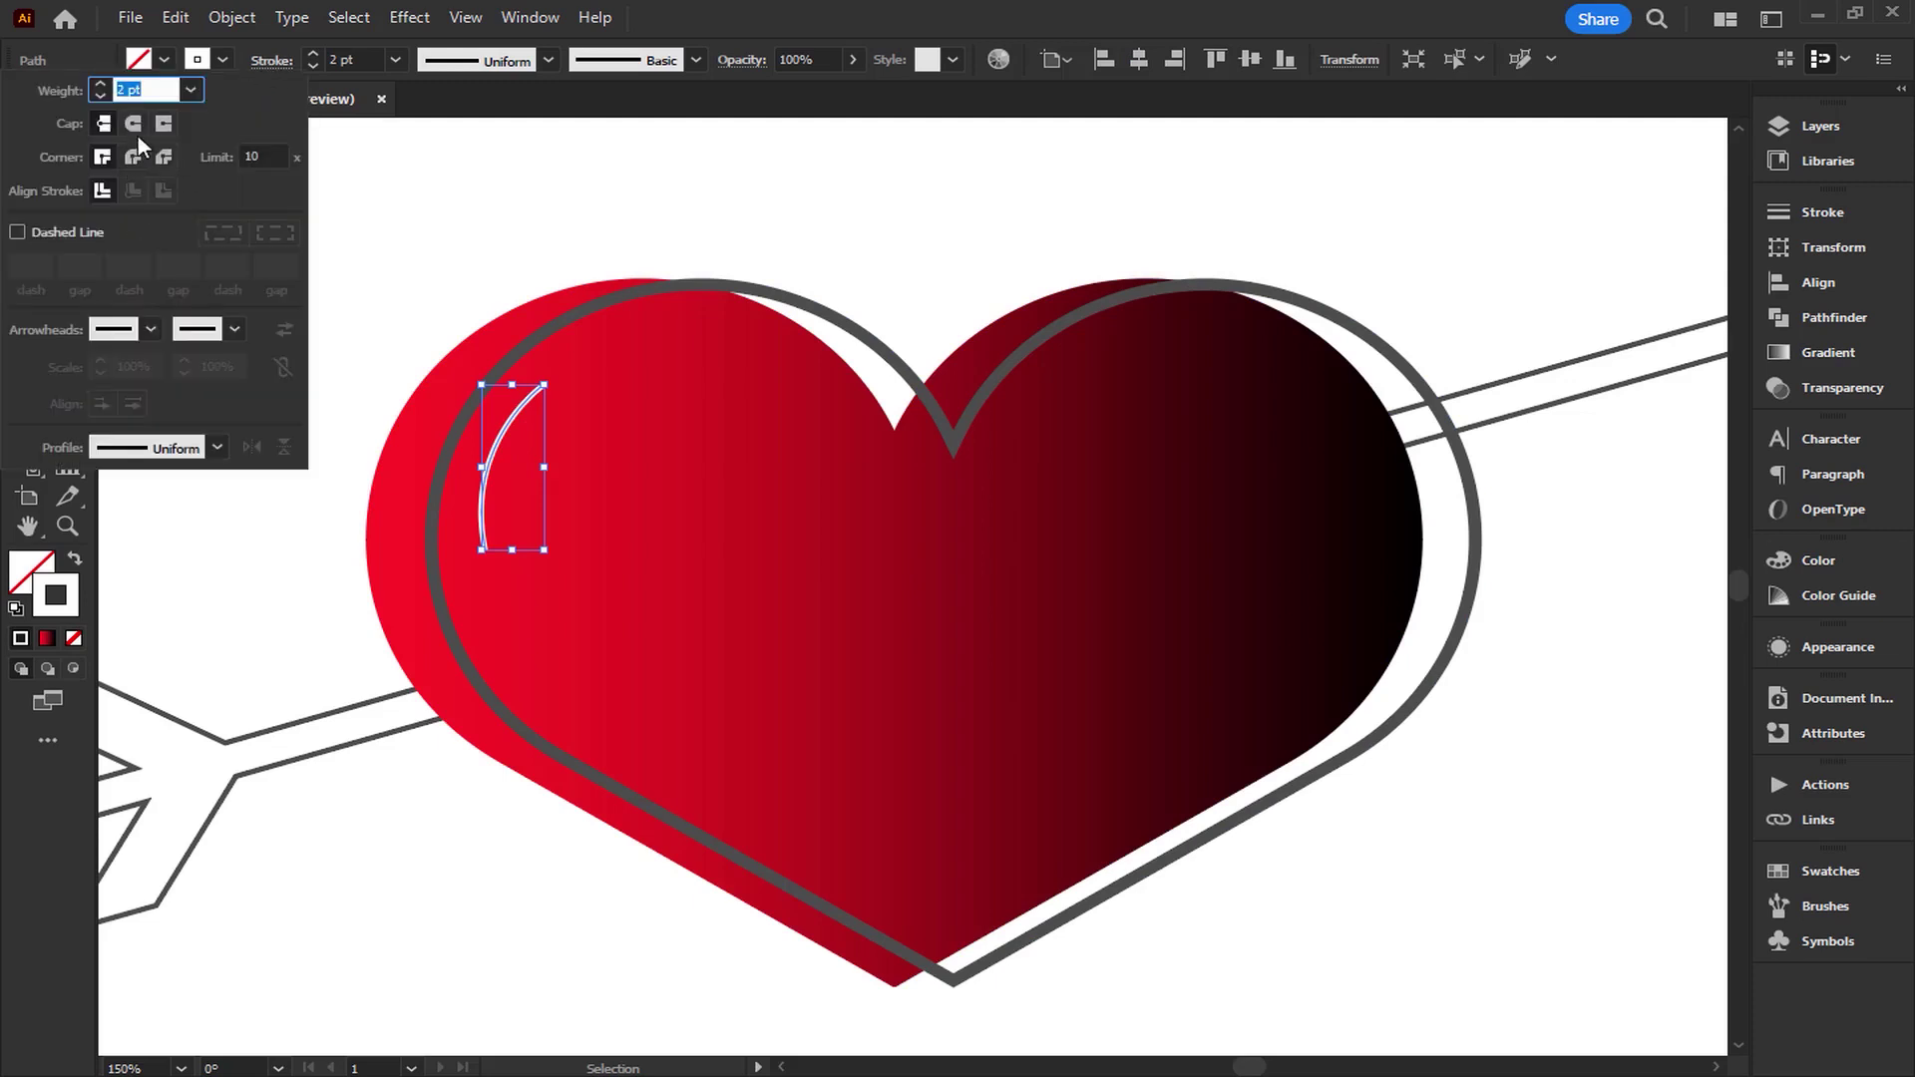
{"action": "left_click", "coordinate": [395, 60]}
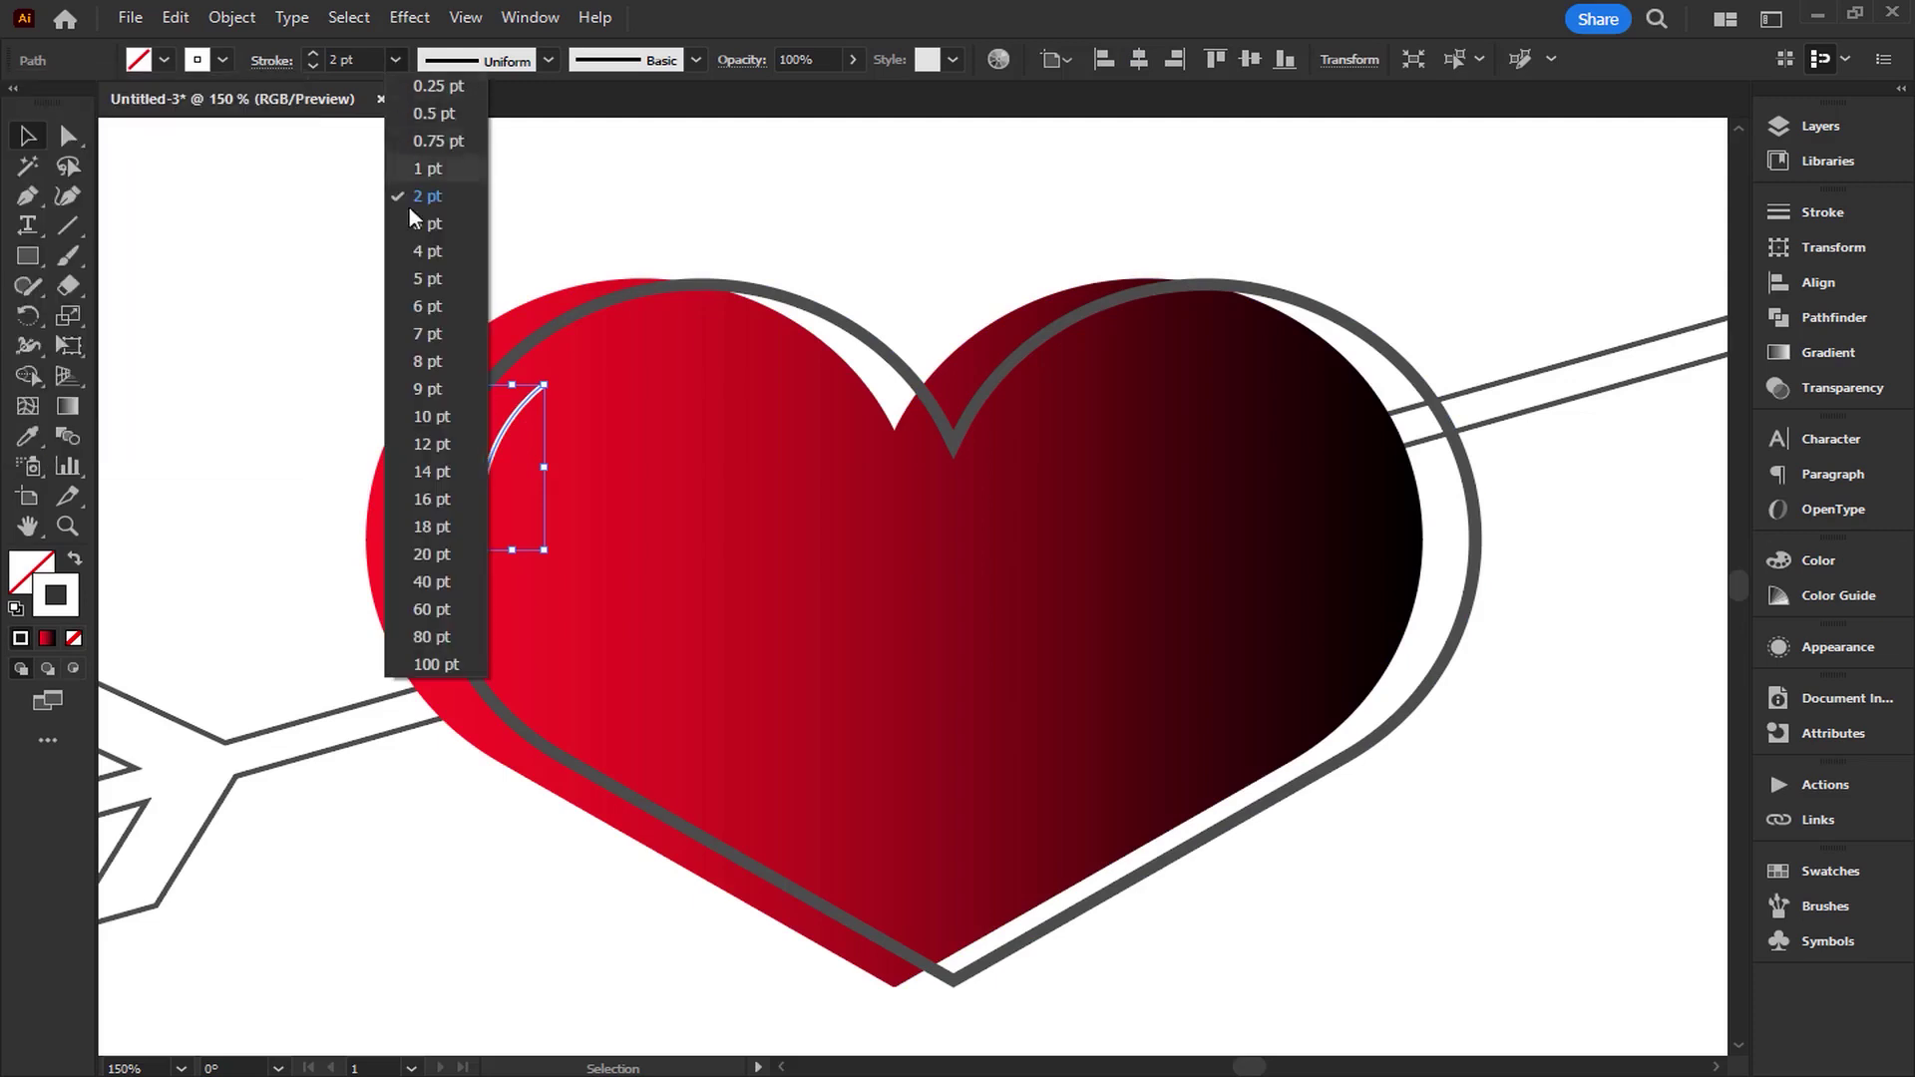
{"action": "left_click", "coordinate": [427, 307]}
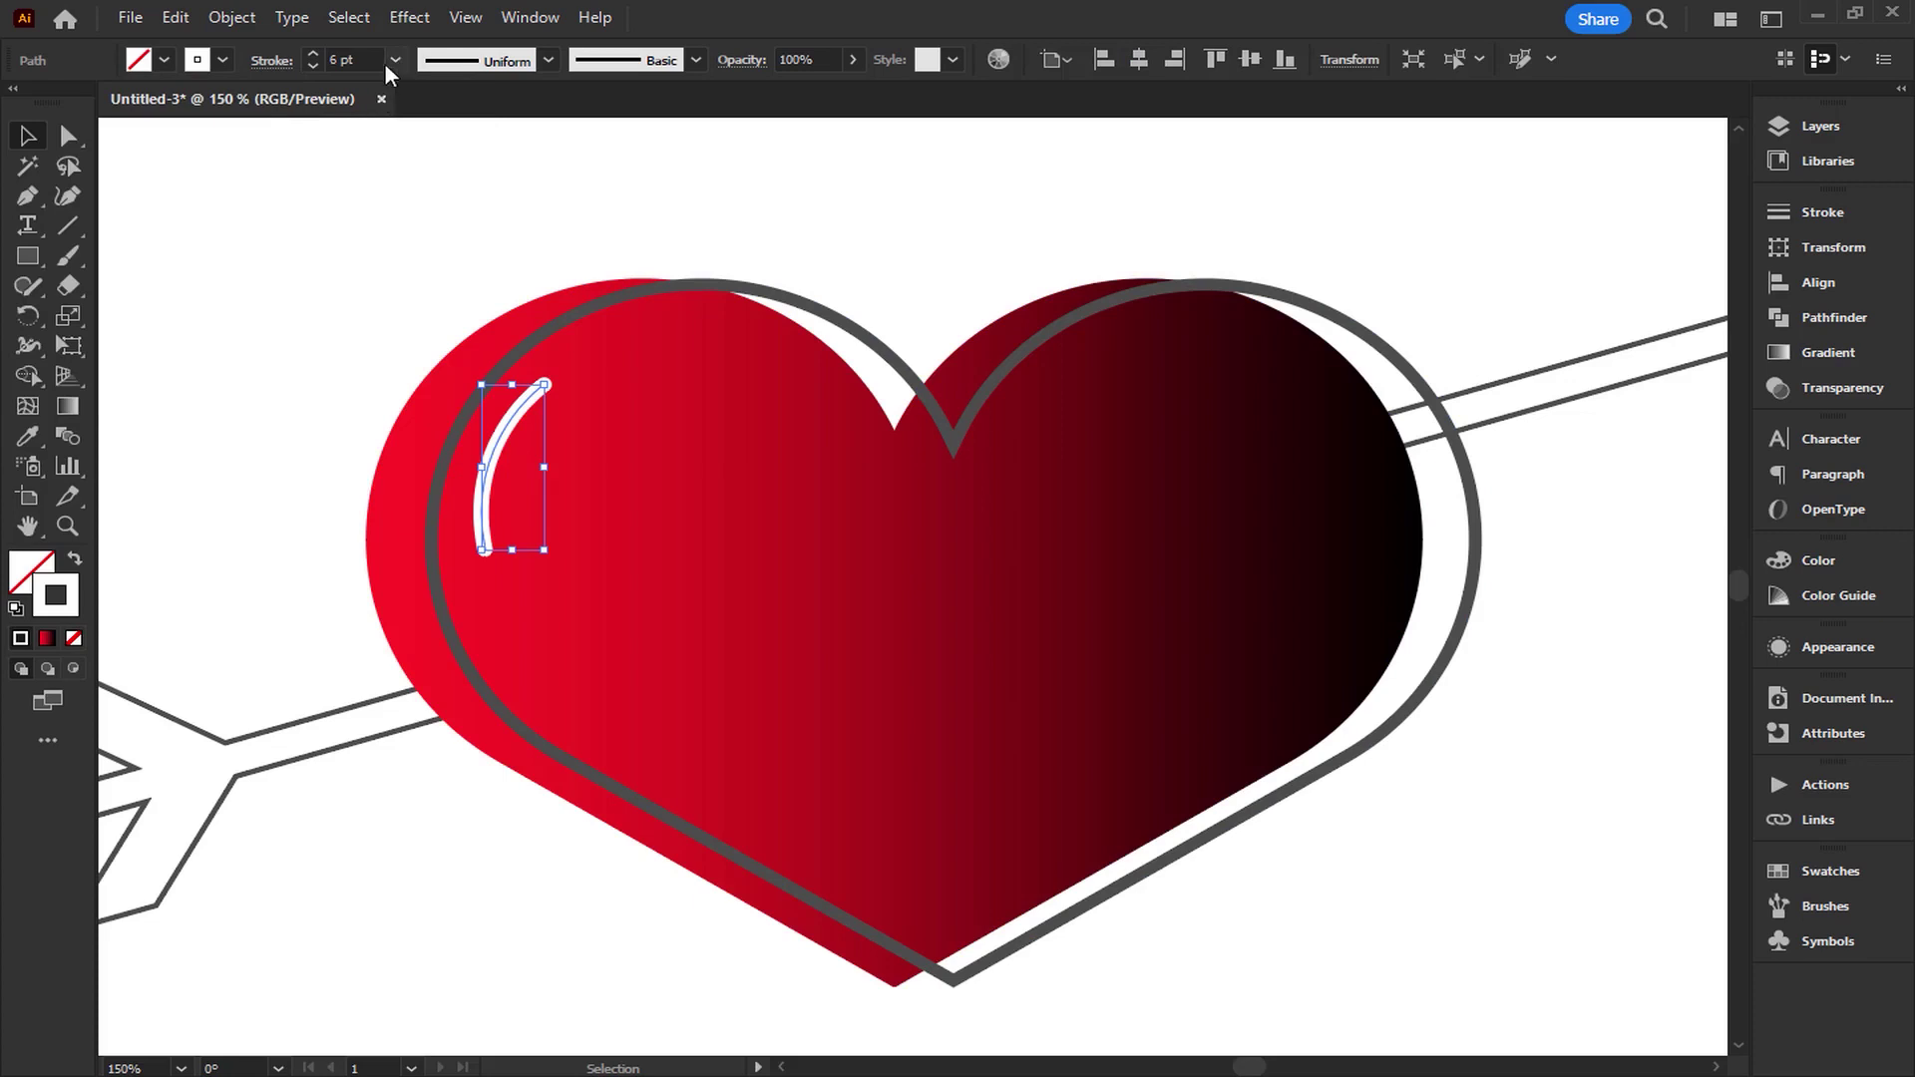
{"action": "left_click", "coordinate": [526, 64]}
{"action": "left_click", "coordinate": [478, 144]}
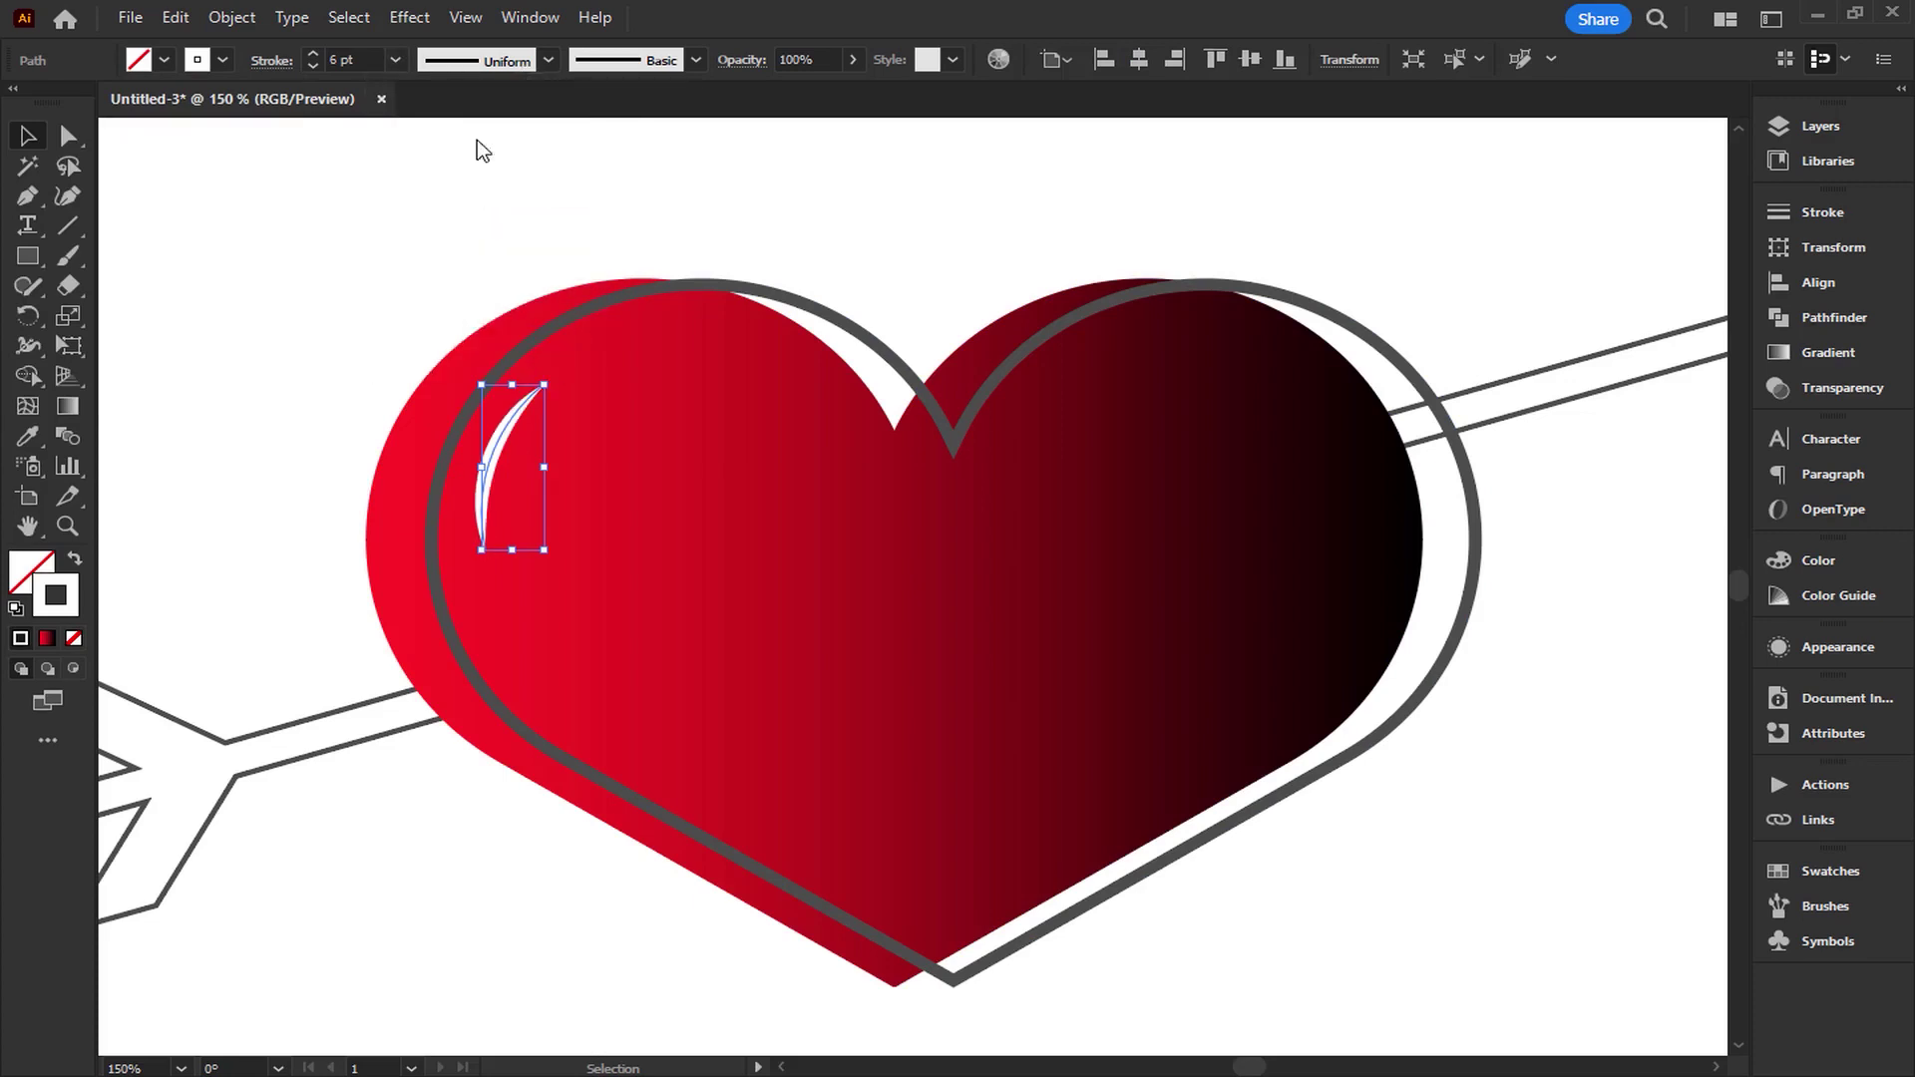
{"action": "left_click", "coordinate": [393, 61]}
{"action": "left_click", "coordinate": [432, 416]}
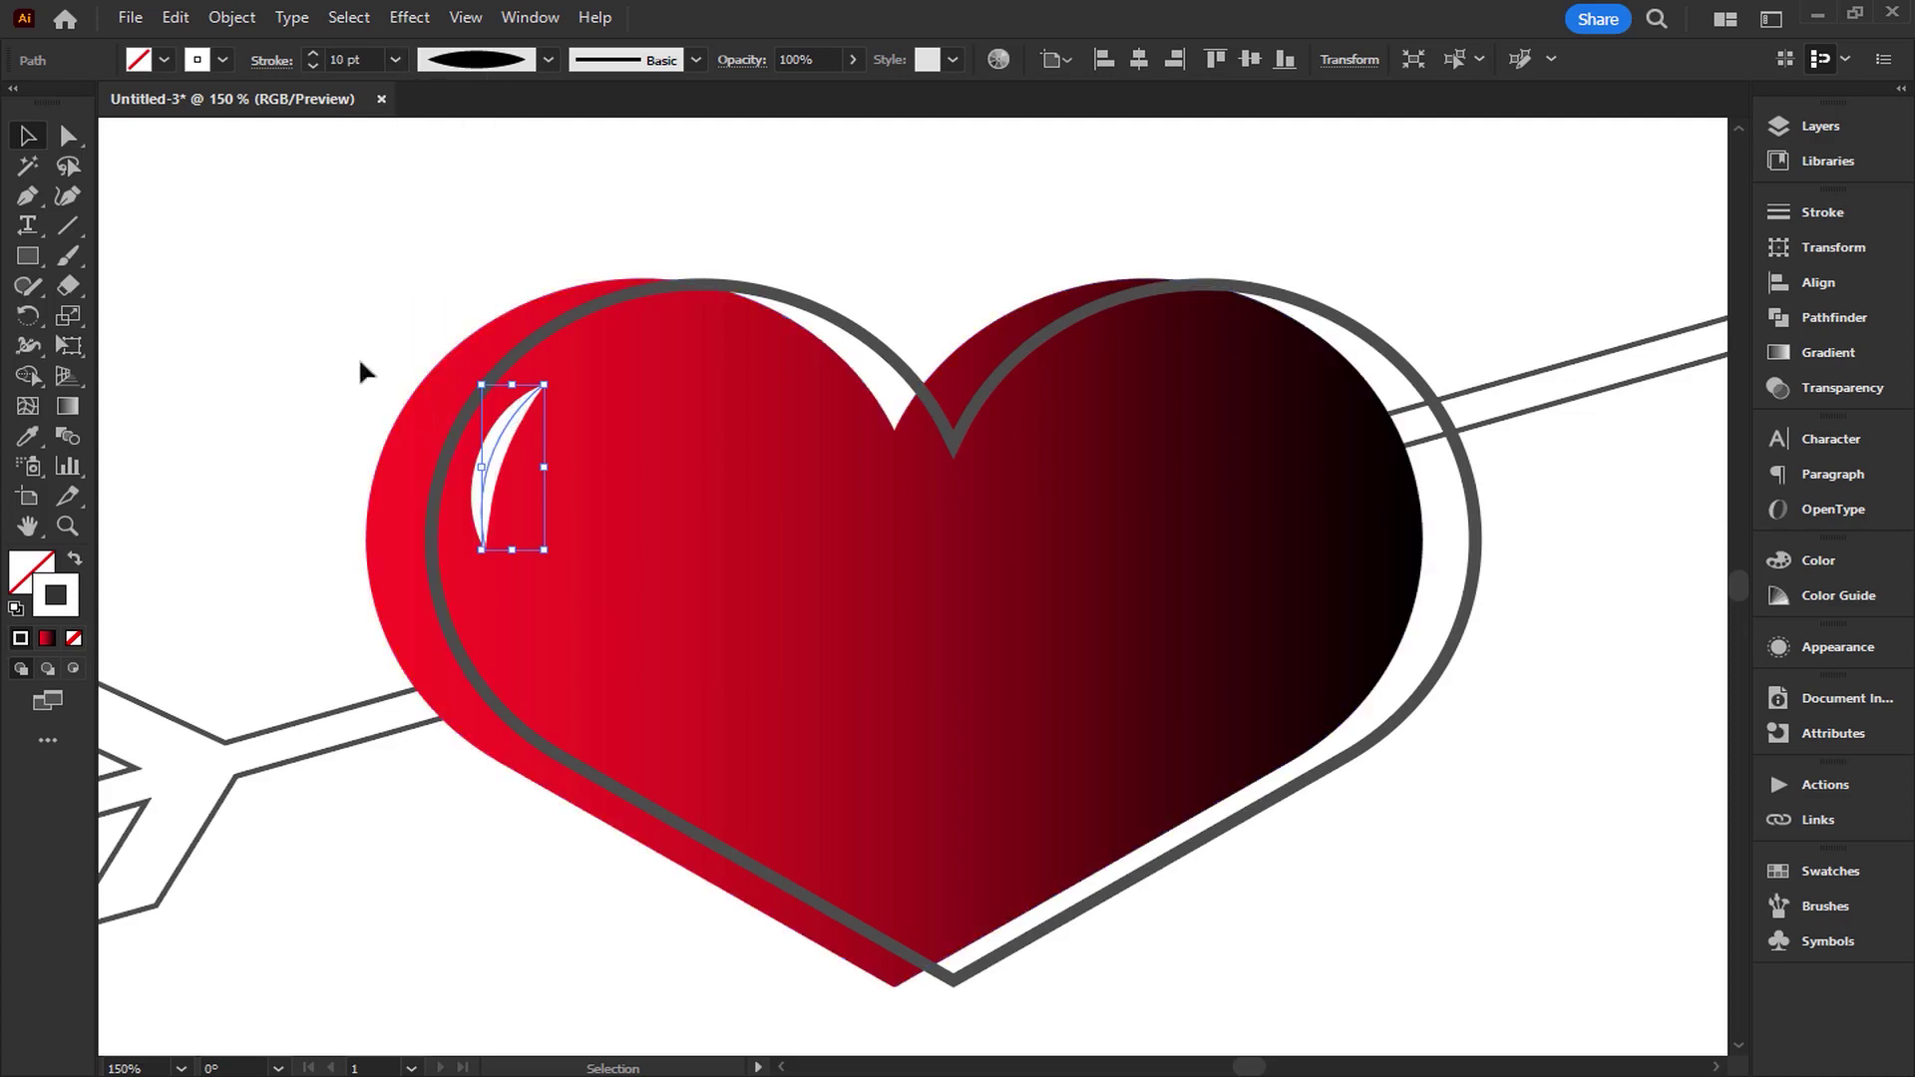
Reshape the highlight into a longer crescent with the Curvature tool, raising its top point.
{"action": "left_click", "coordinate": [484, 496]}
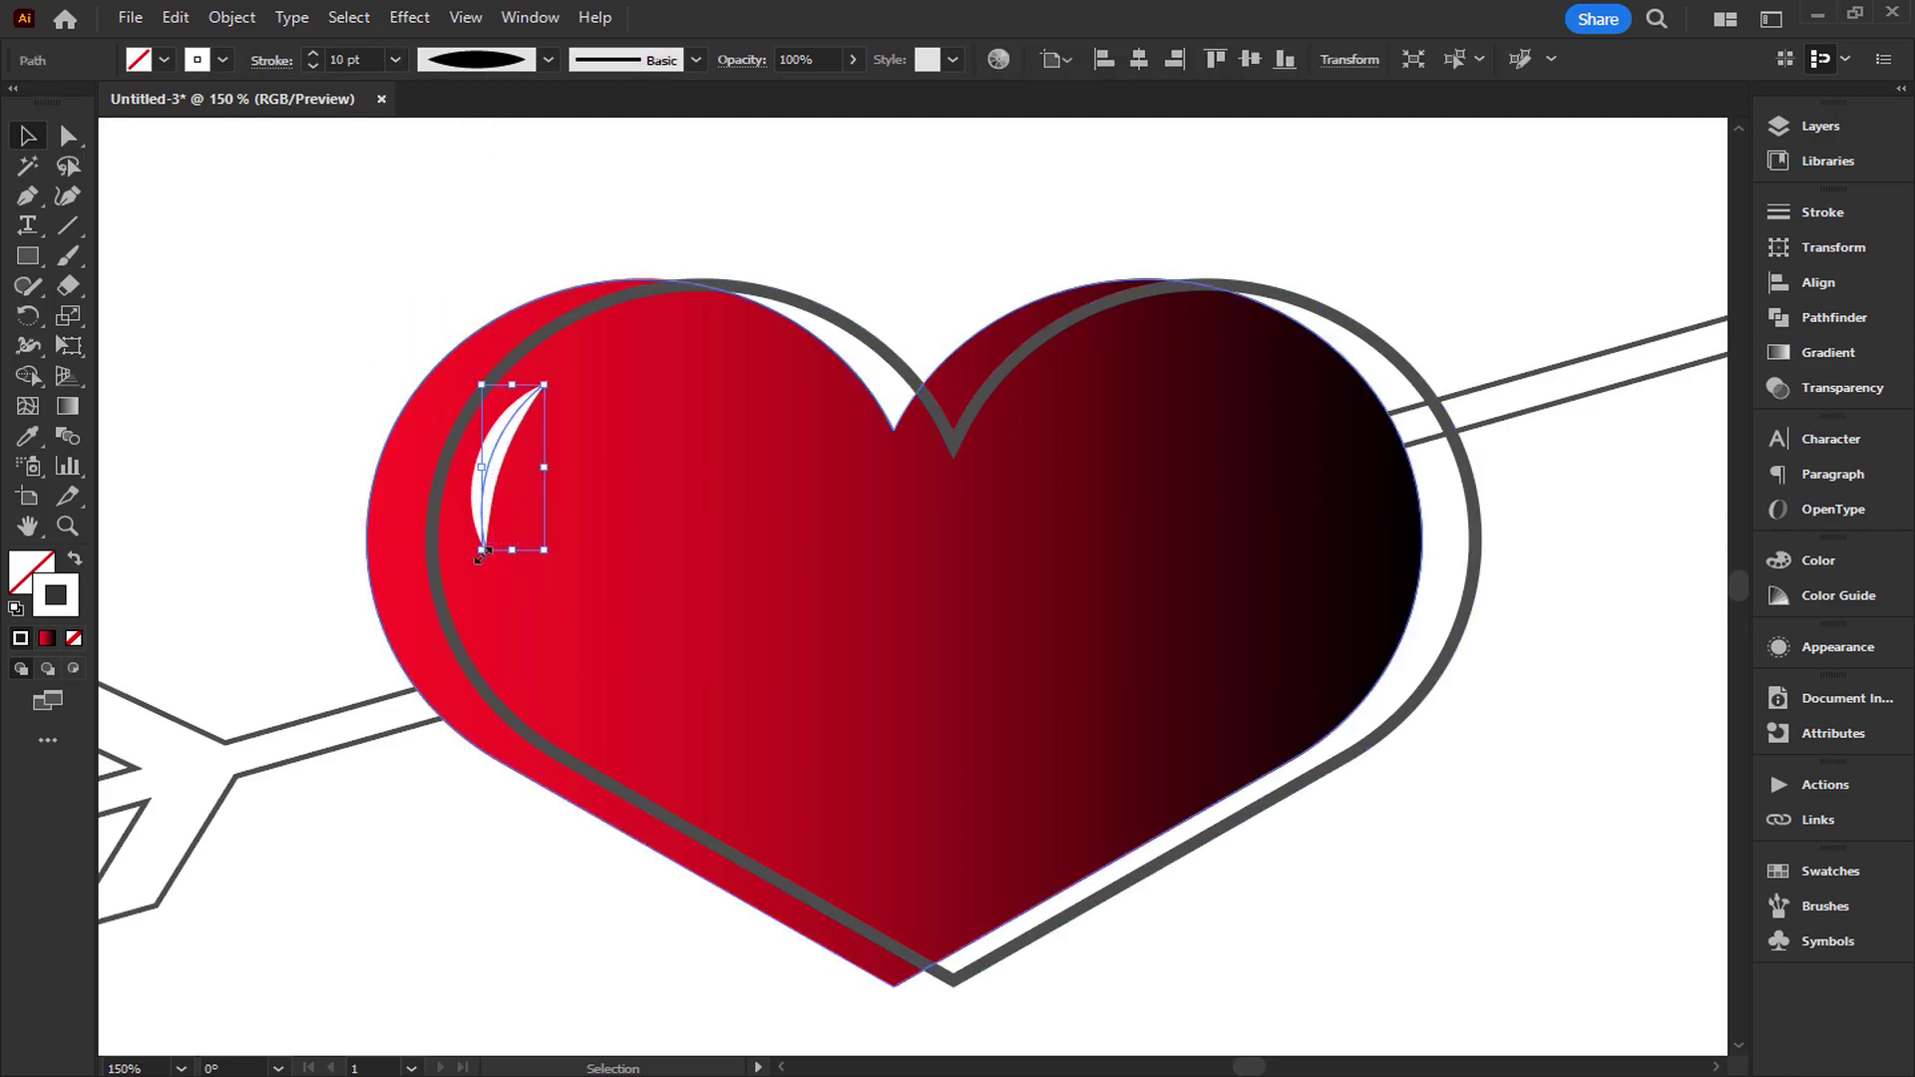
{"action": "left_click", "coordinate": [67, 196]}
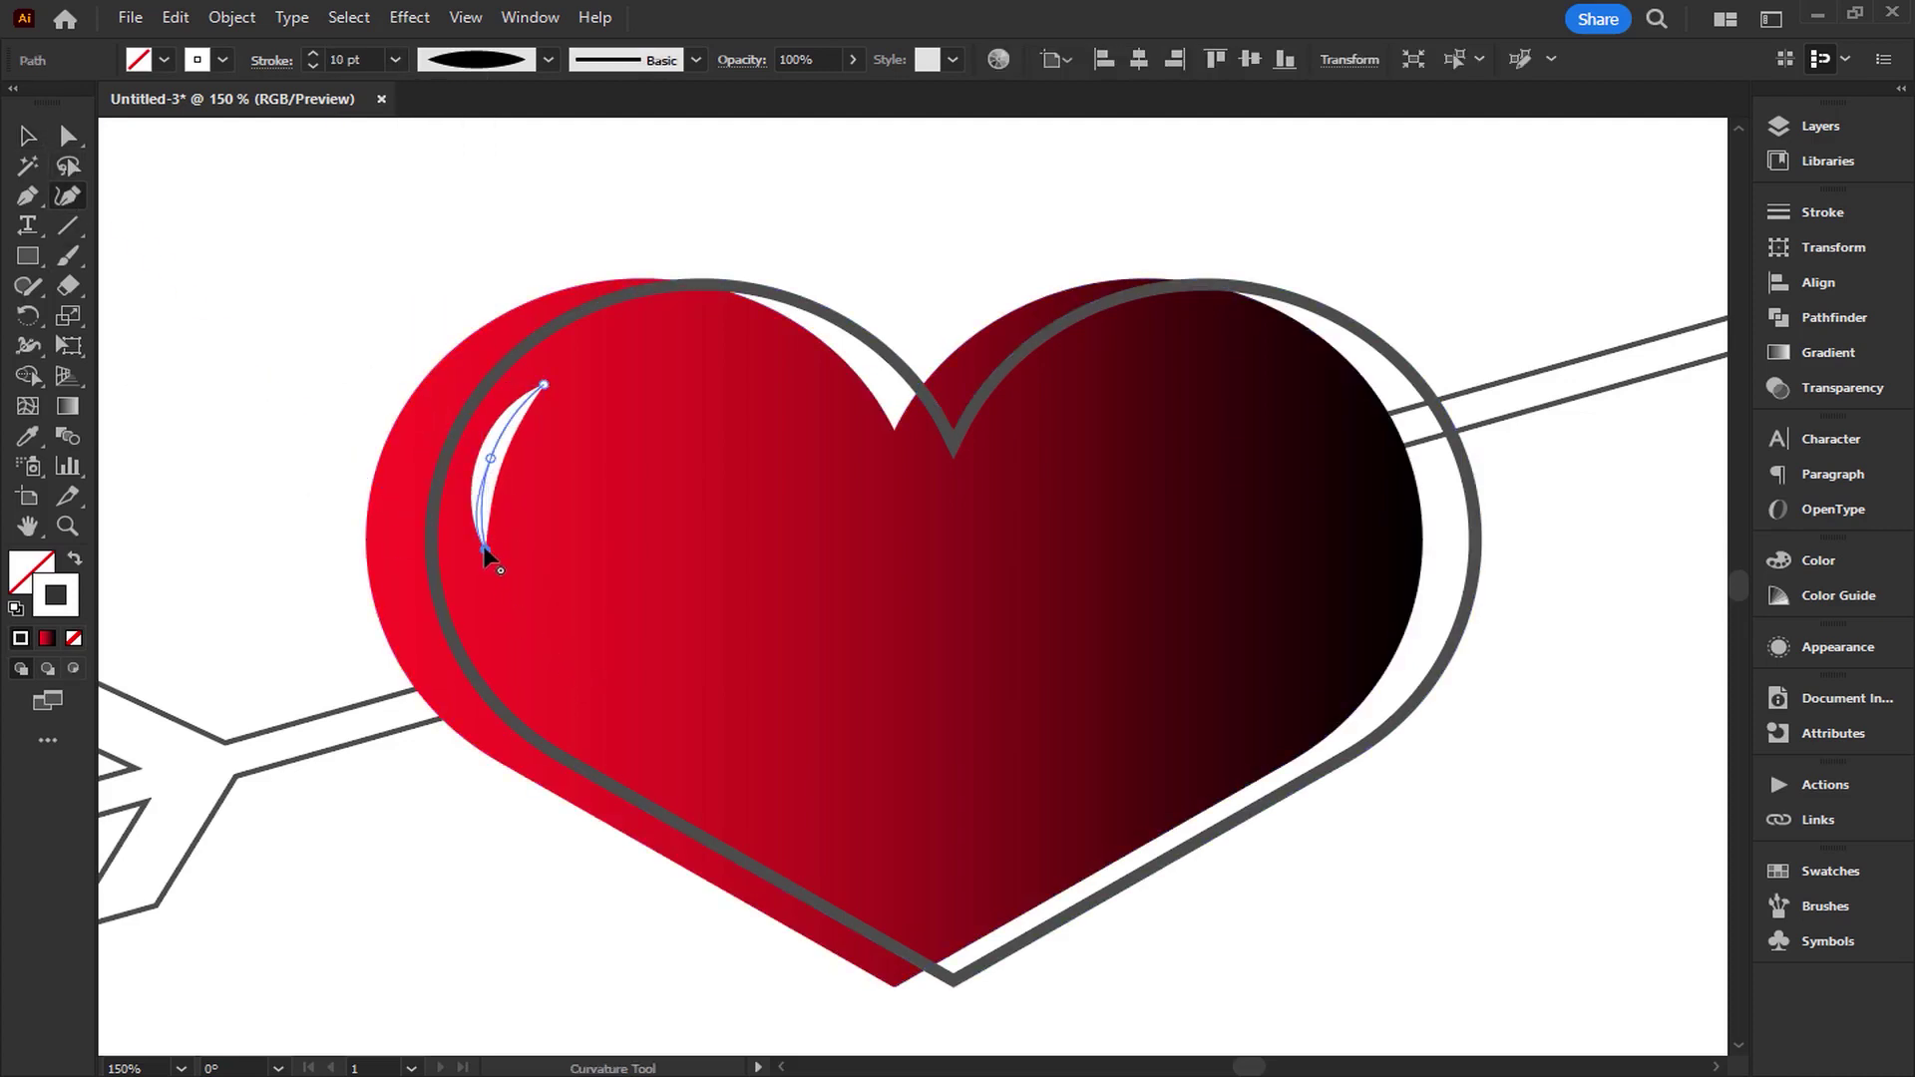
{"action": "left_click_drag", "start_coordinate": [483, 547], "coordinate": [477, 607]}
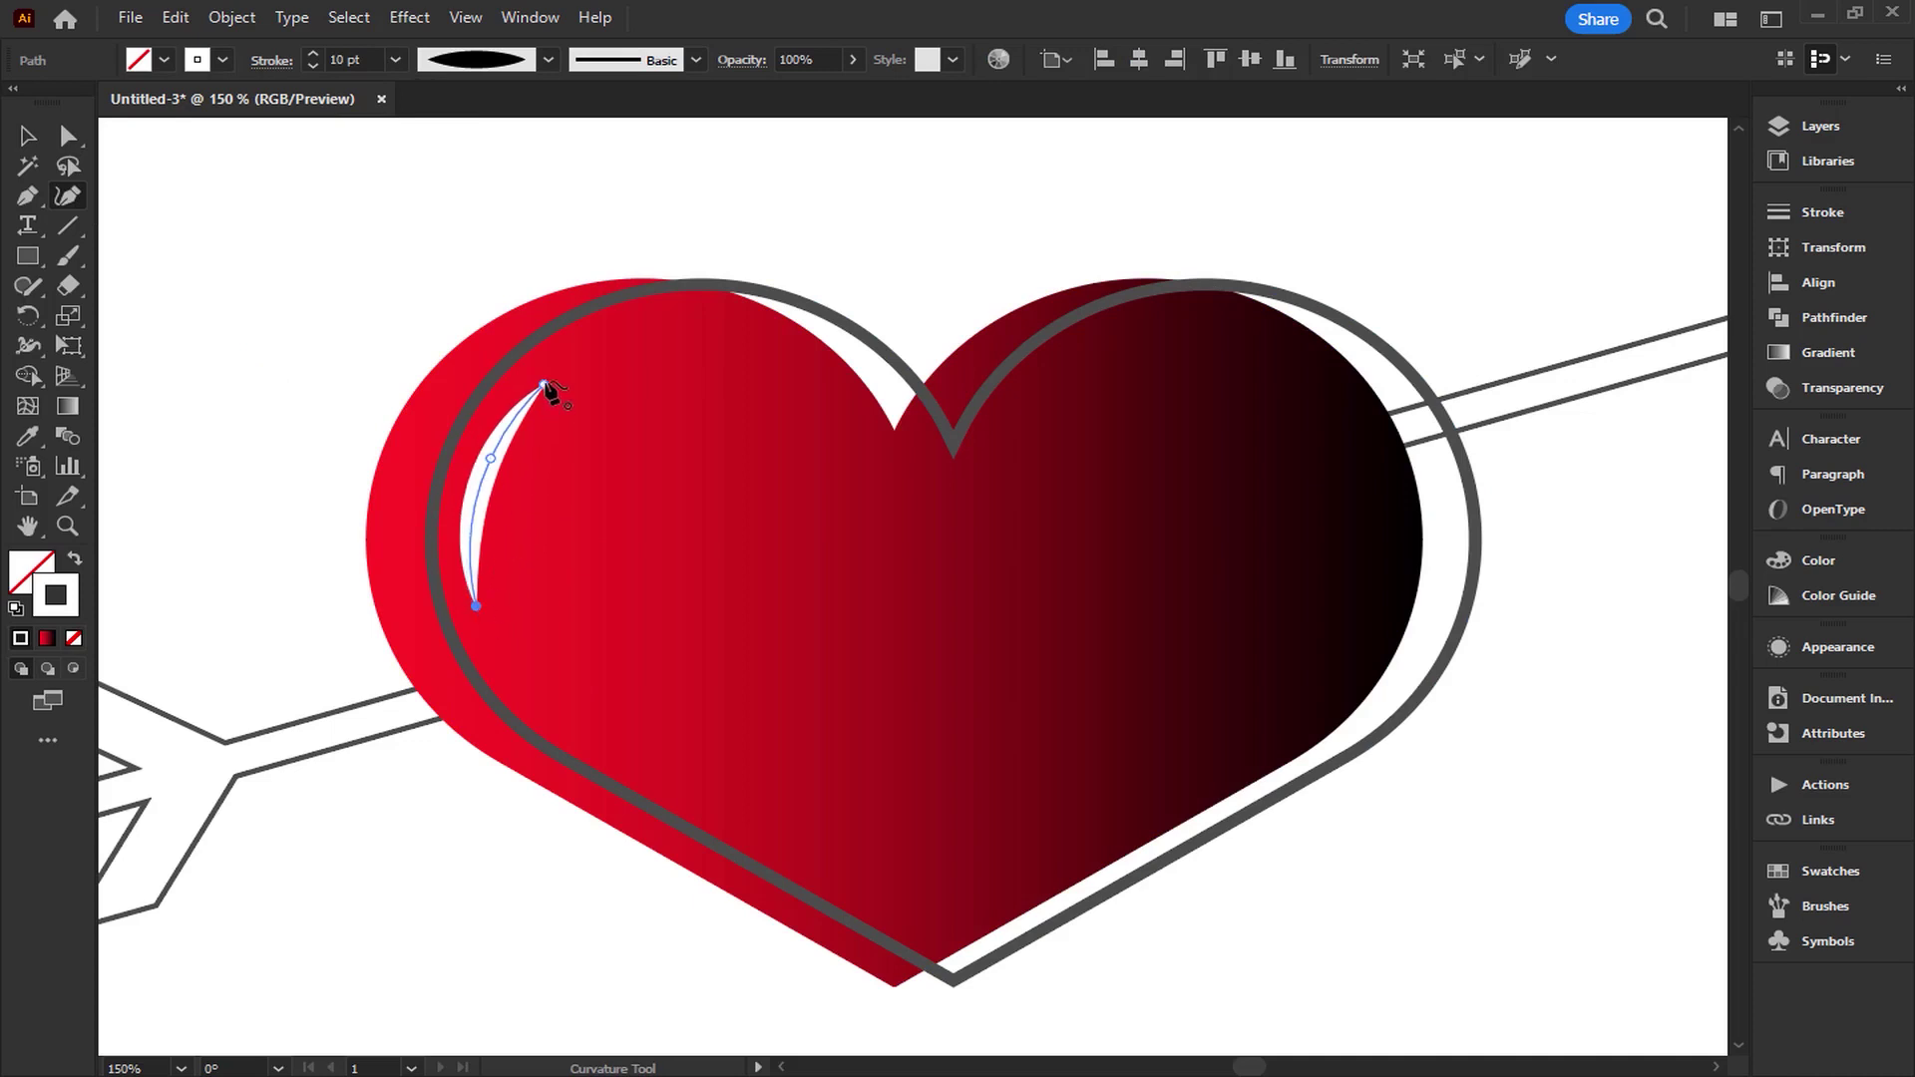
{"action": "left_click_drag", "start_coordinate": [544, 383], "coordinate": [585, 350]}
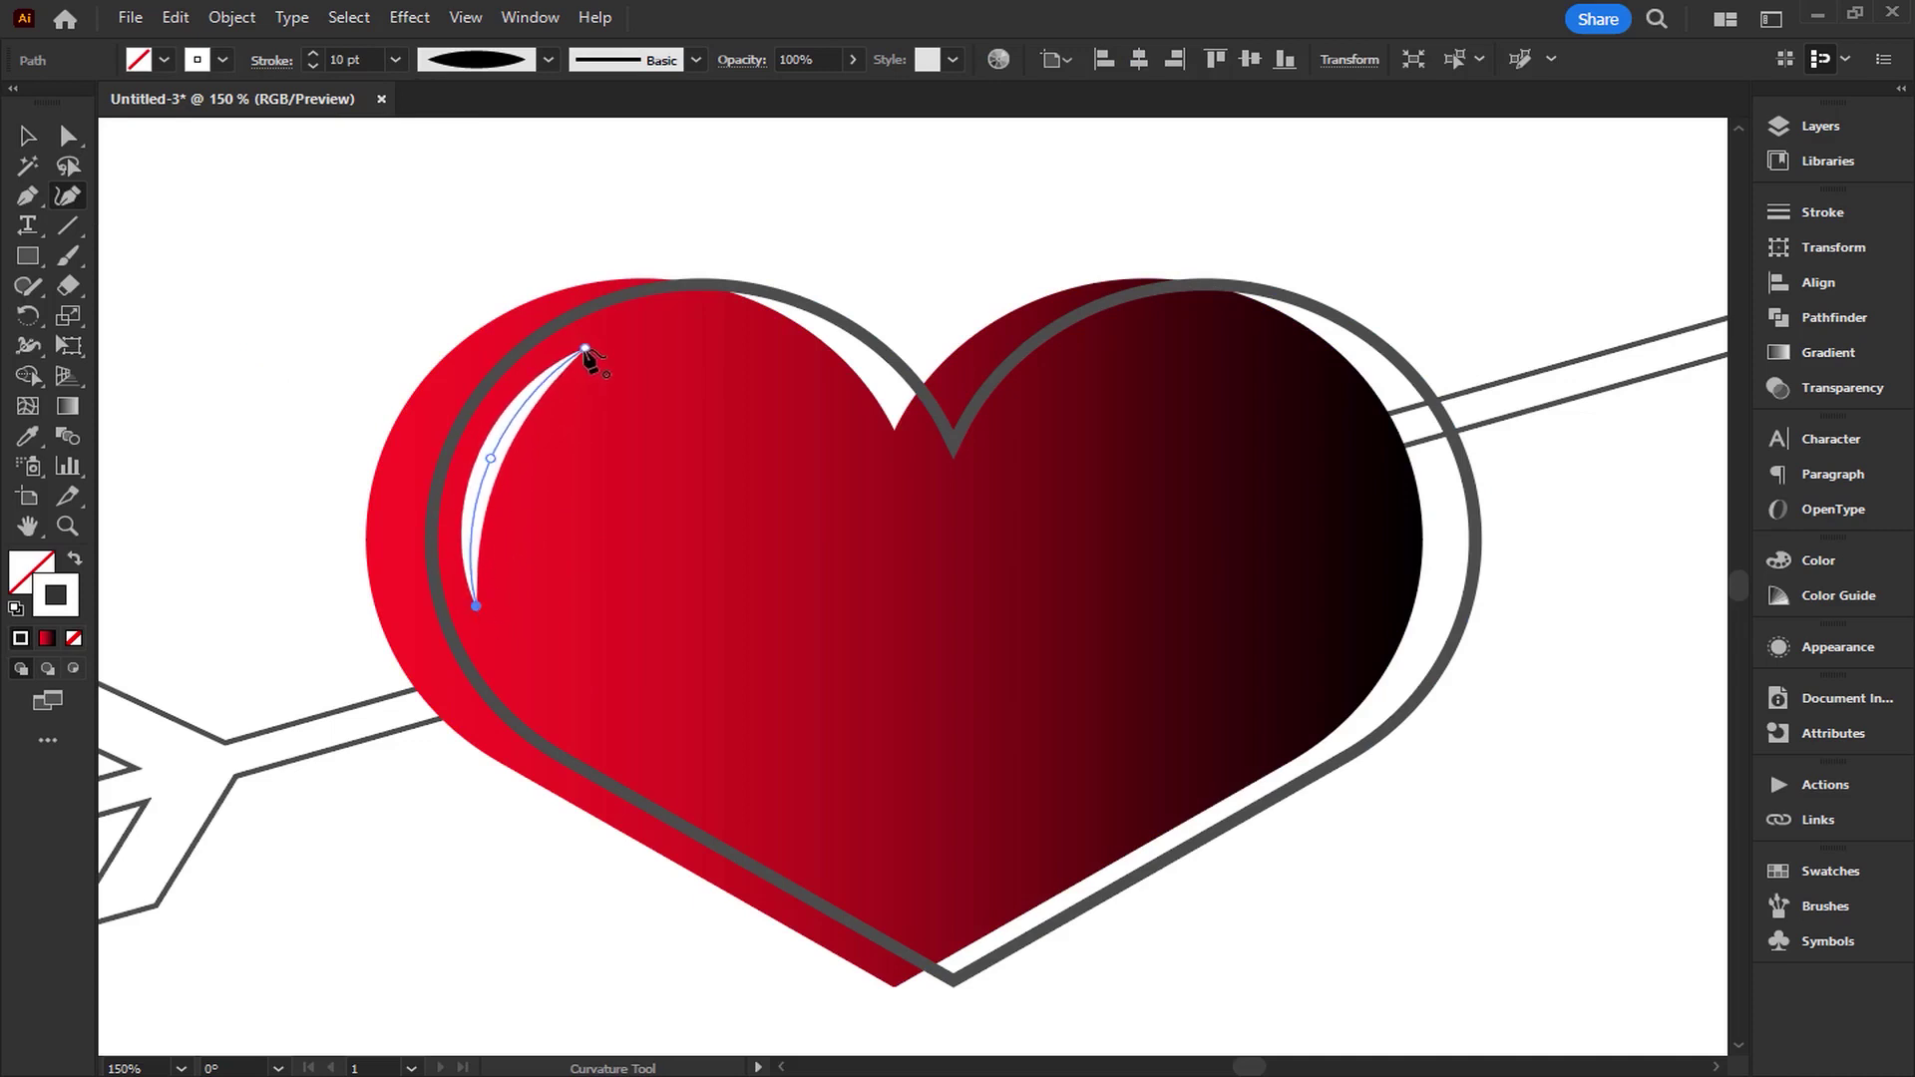
Set the crescent highlight's stroke opacity to 75% in Appearance.
{"action": "key", "text": "v"}
{"action": "left_click", "coordinate": [252, 188]}
{"action": "left_click", "coordinate": [499, 454]}
{"action": "left_click", "coordinate": [1838, 646]}
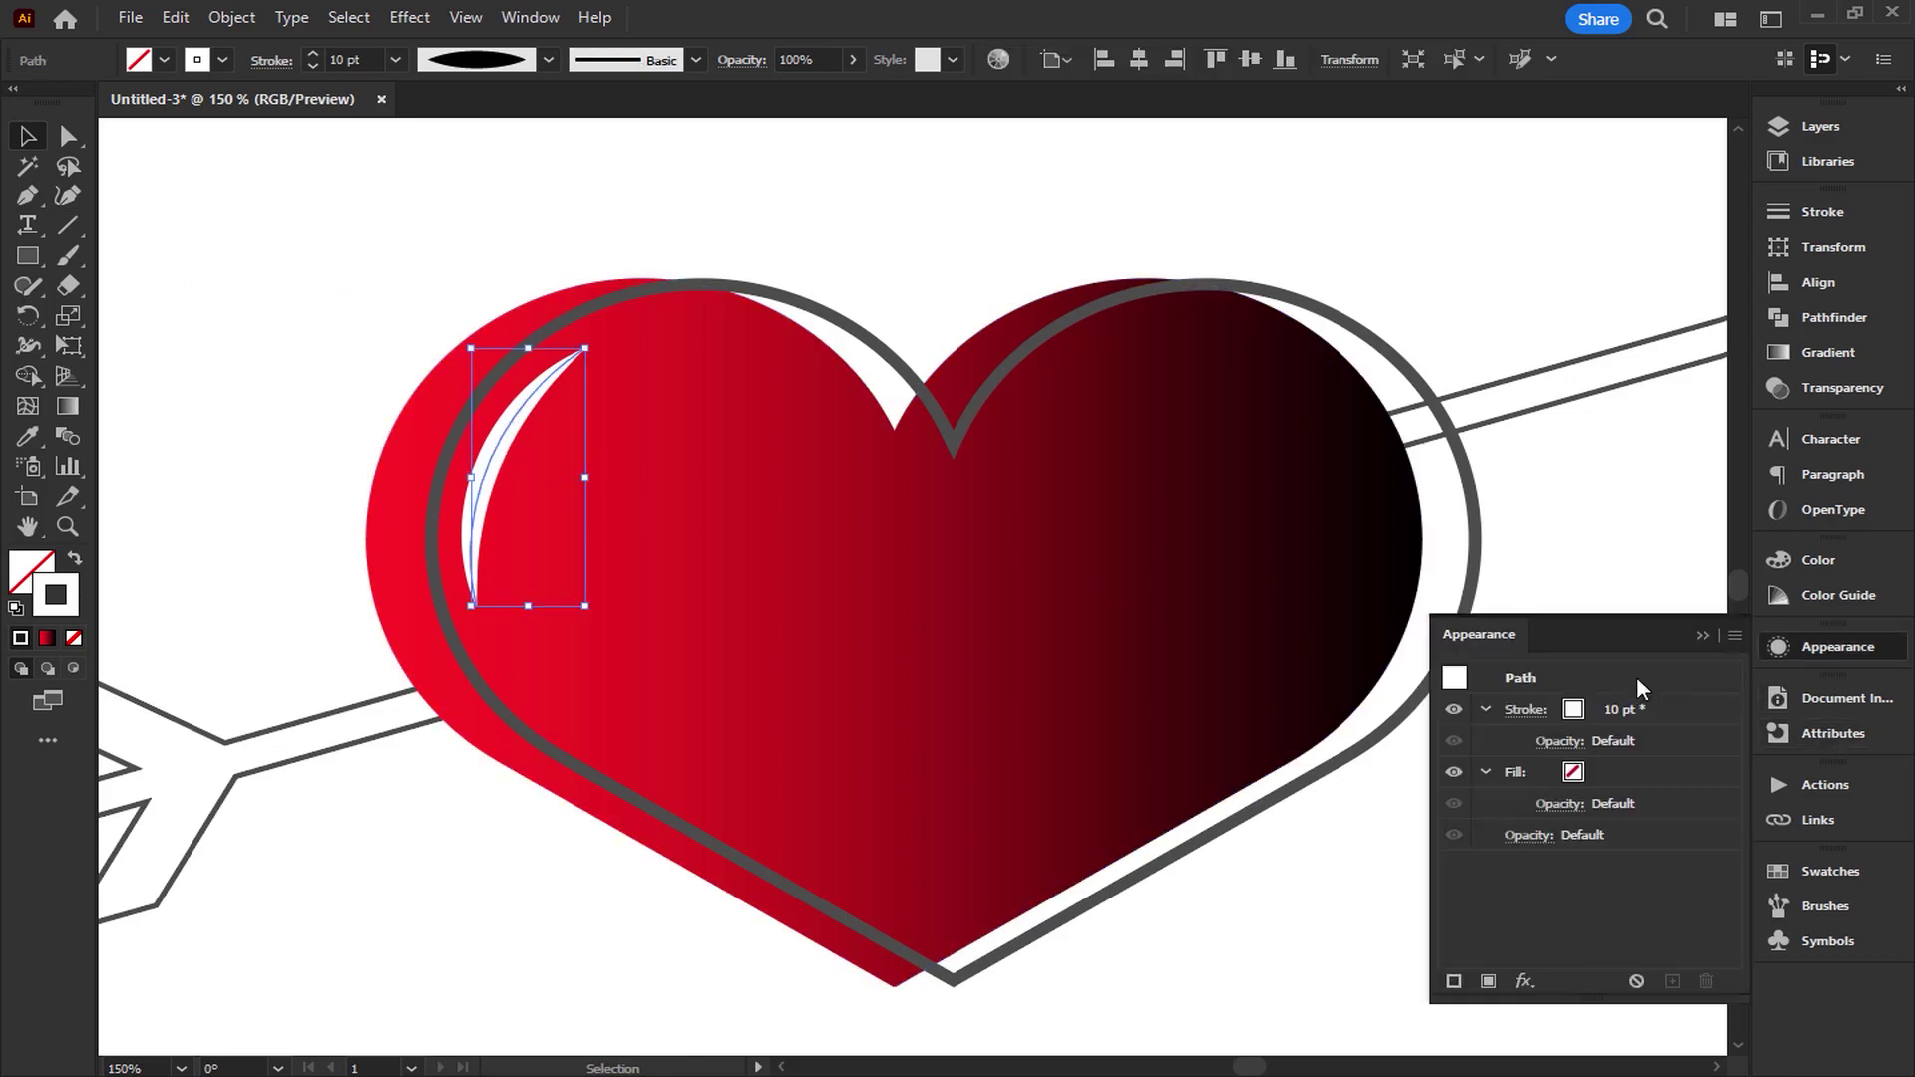
{"action": "left_click", "coordinate": [1558, 741]}
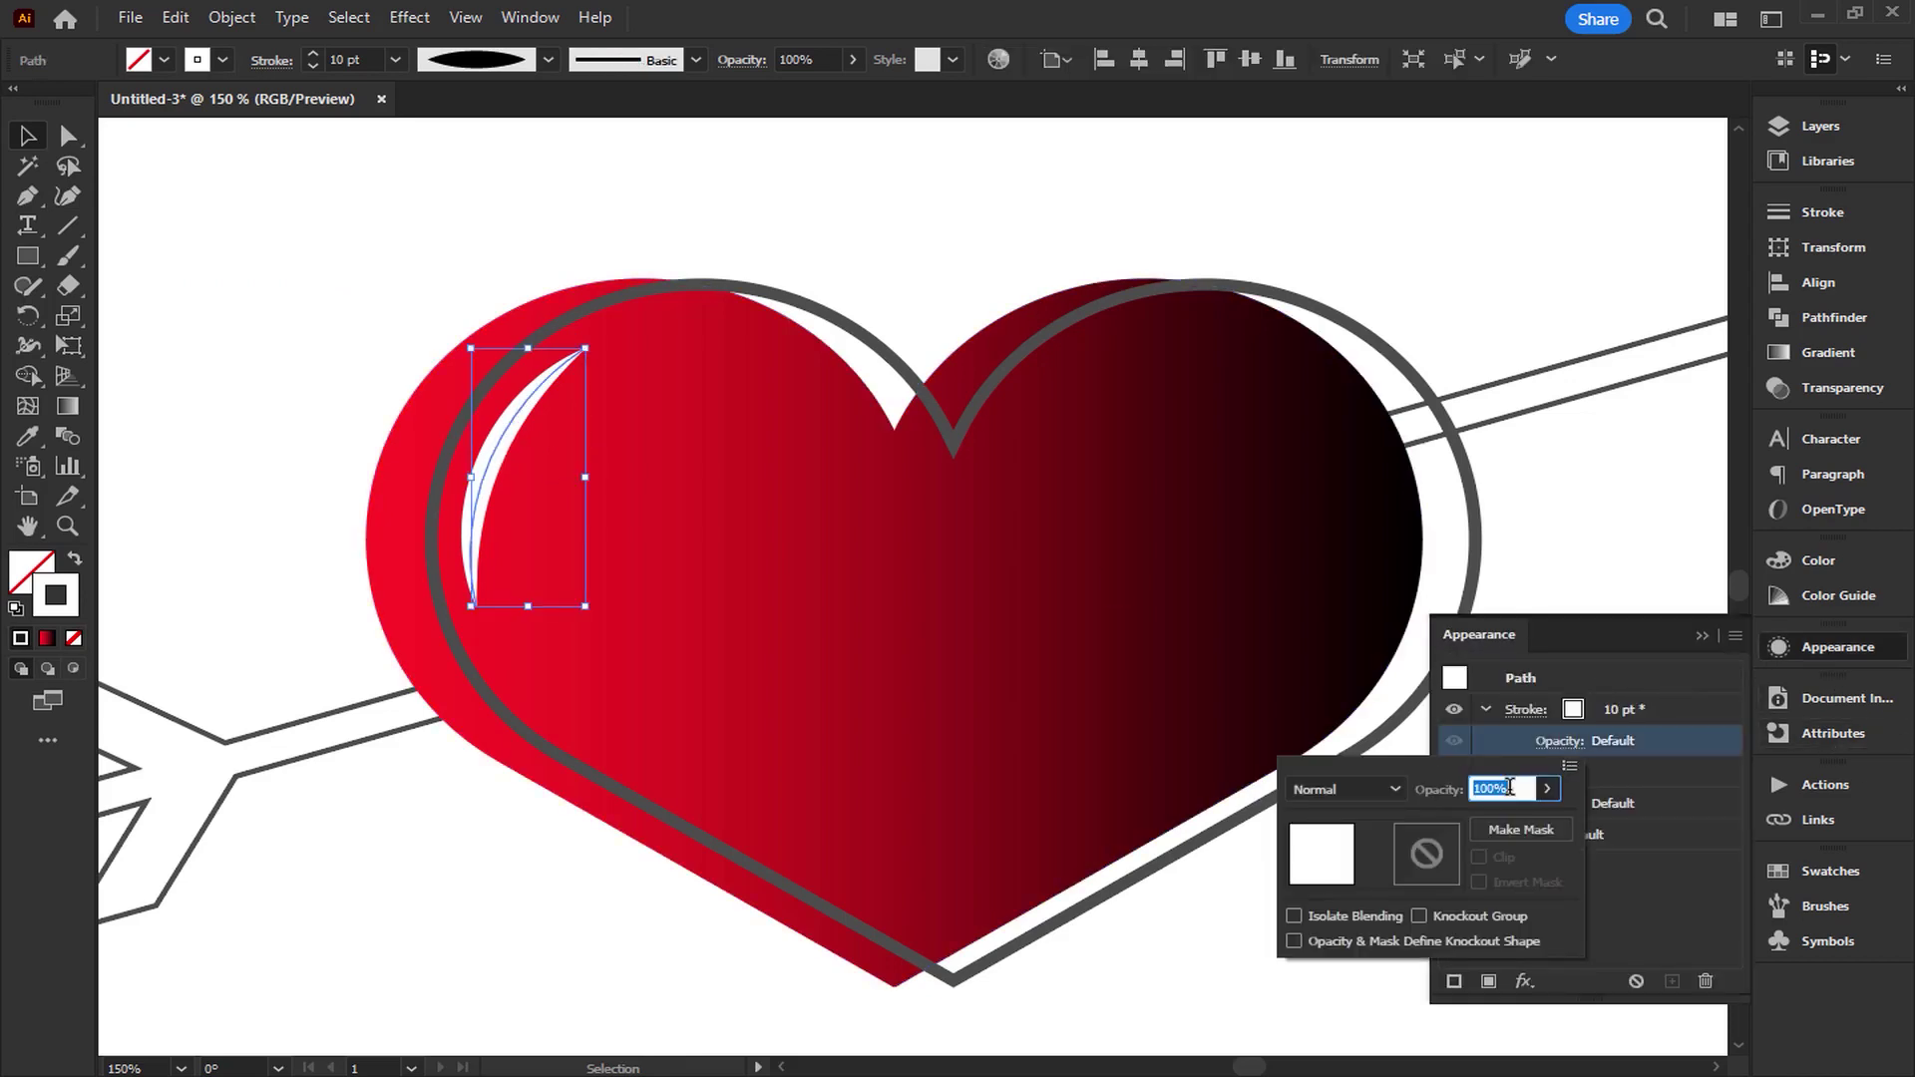
{"action": "type", "text": "75"}
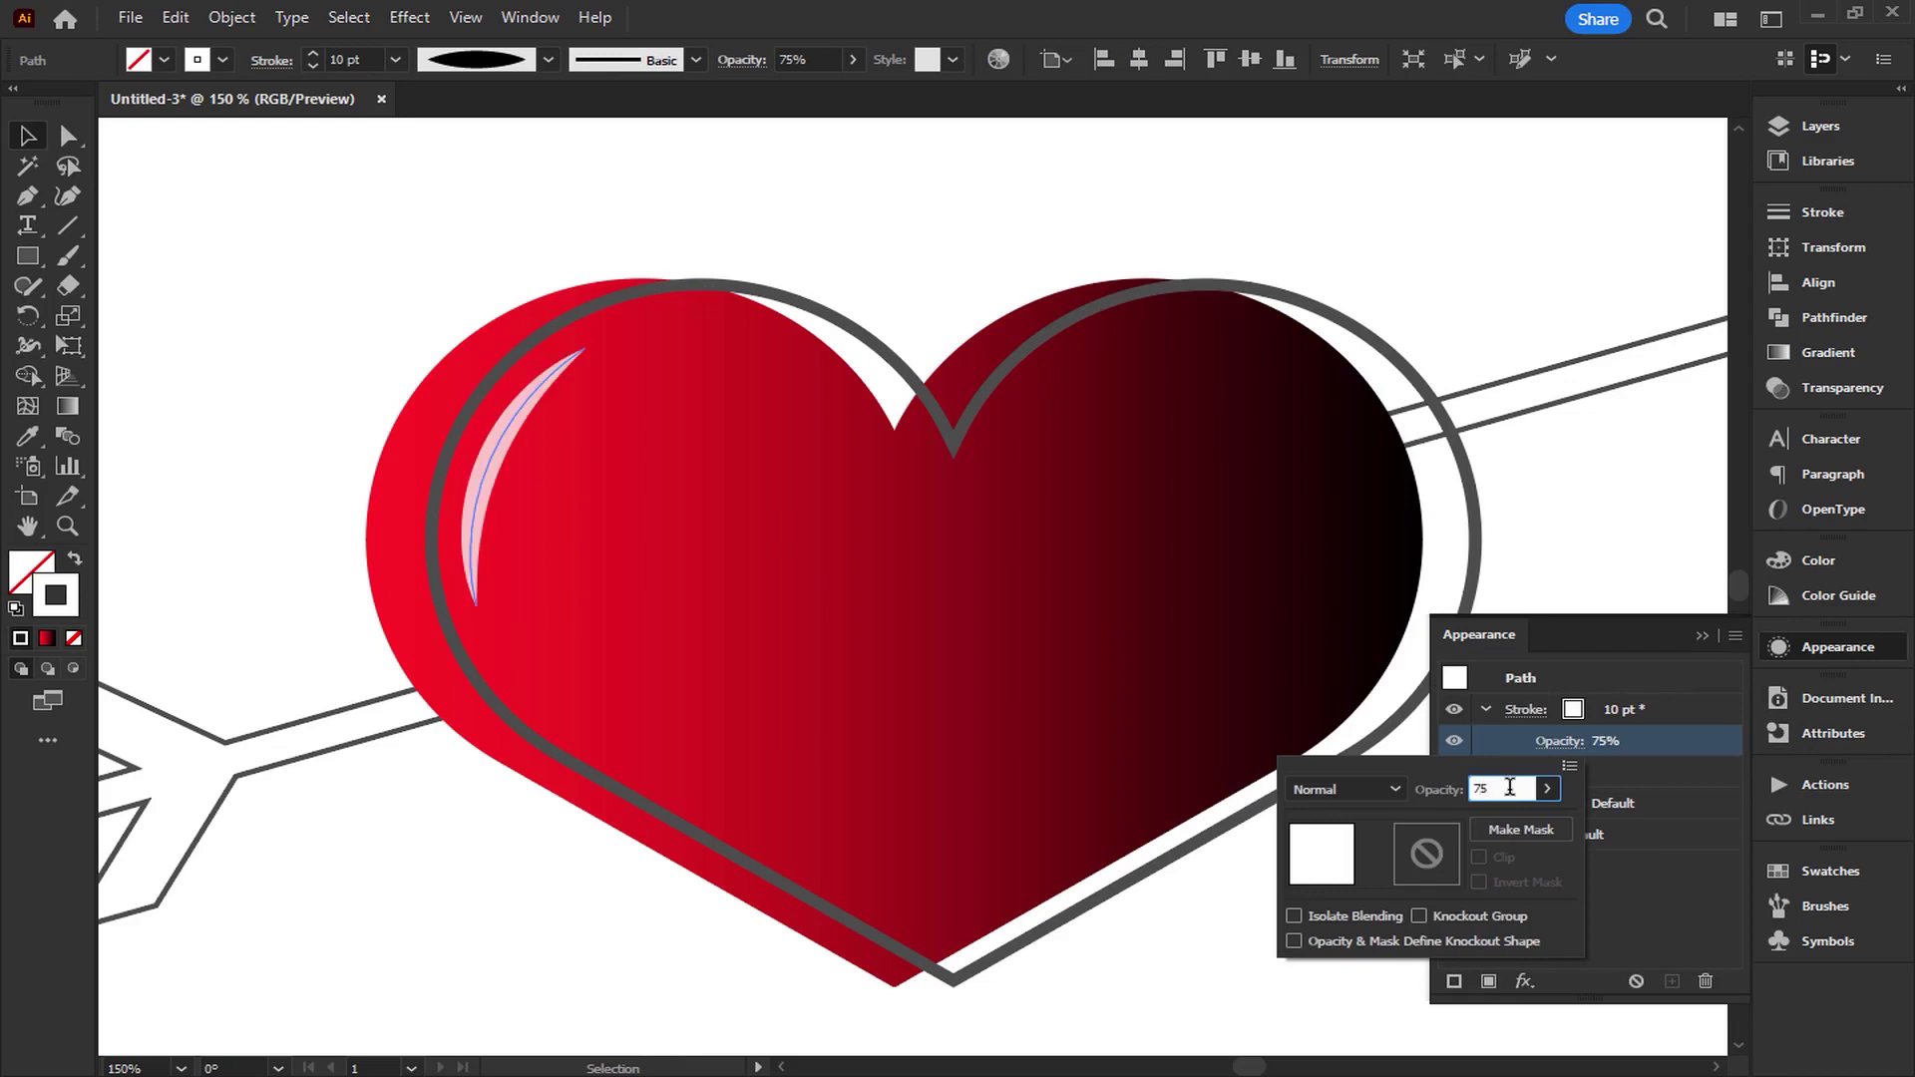
{"action": "left_click", "coordinate": [1164, 235]}
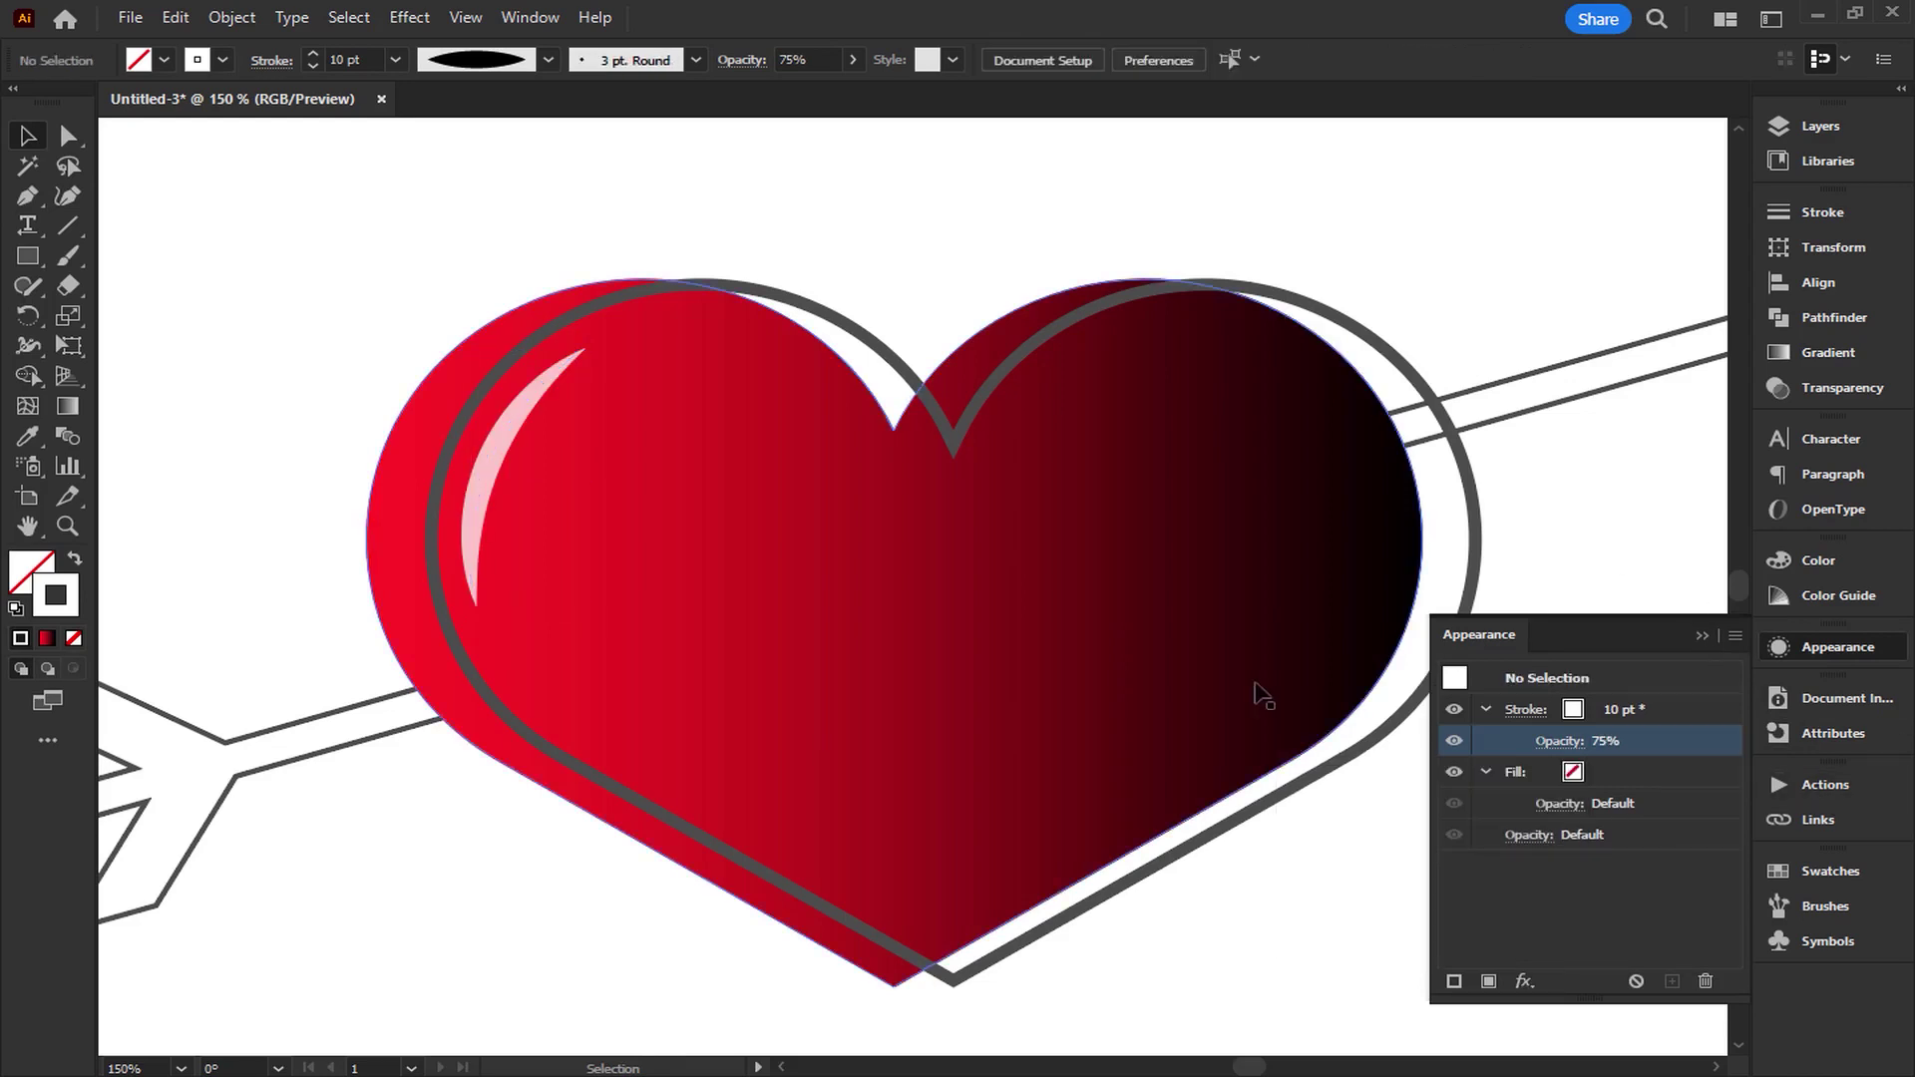
{"action": "left_click_drag", "start_coordinate": [1253, 688], "coordinate": [1113, 577]}
{"action": "left_click", "coordinate": [18, 193]}
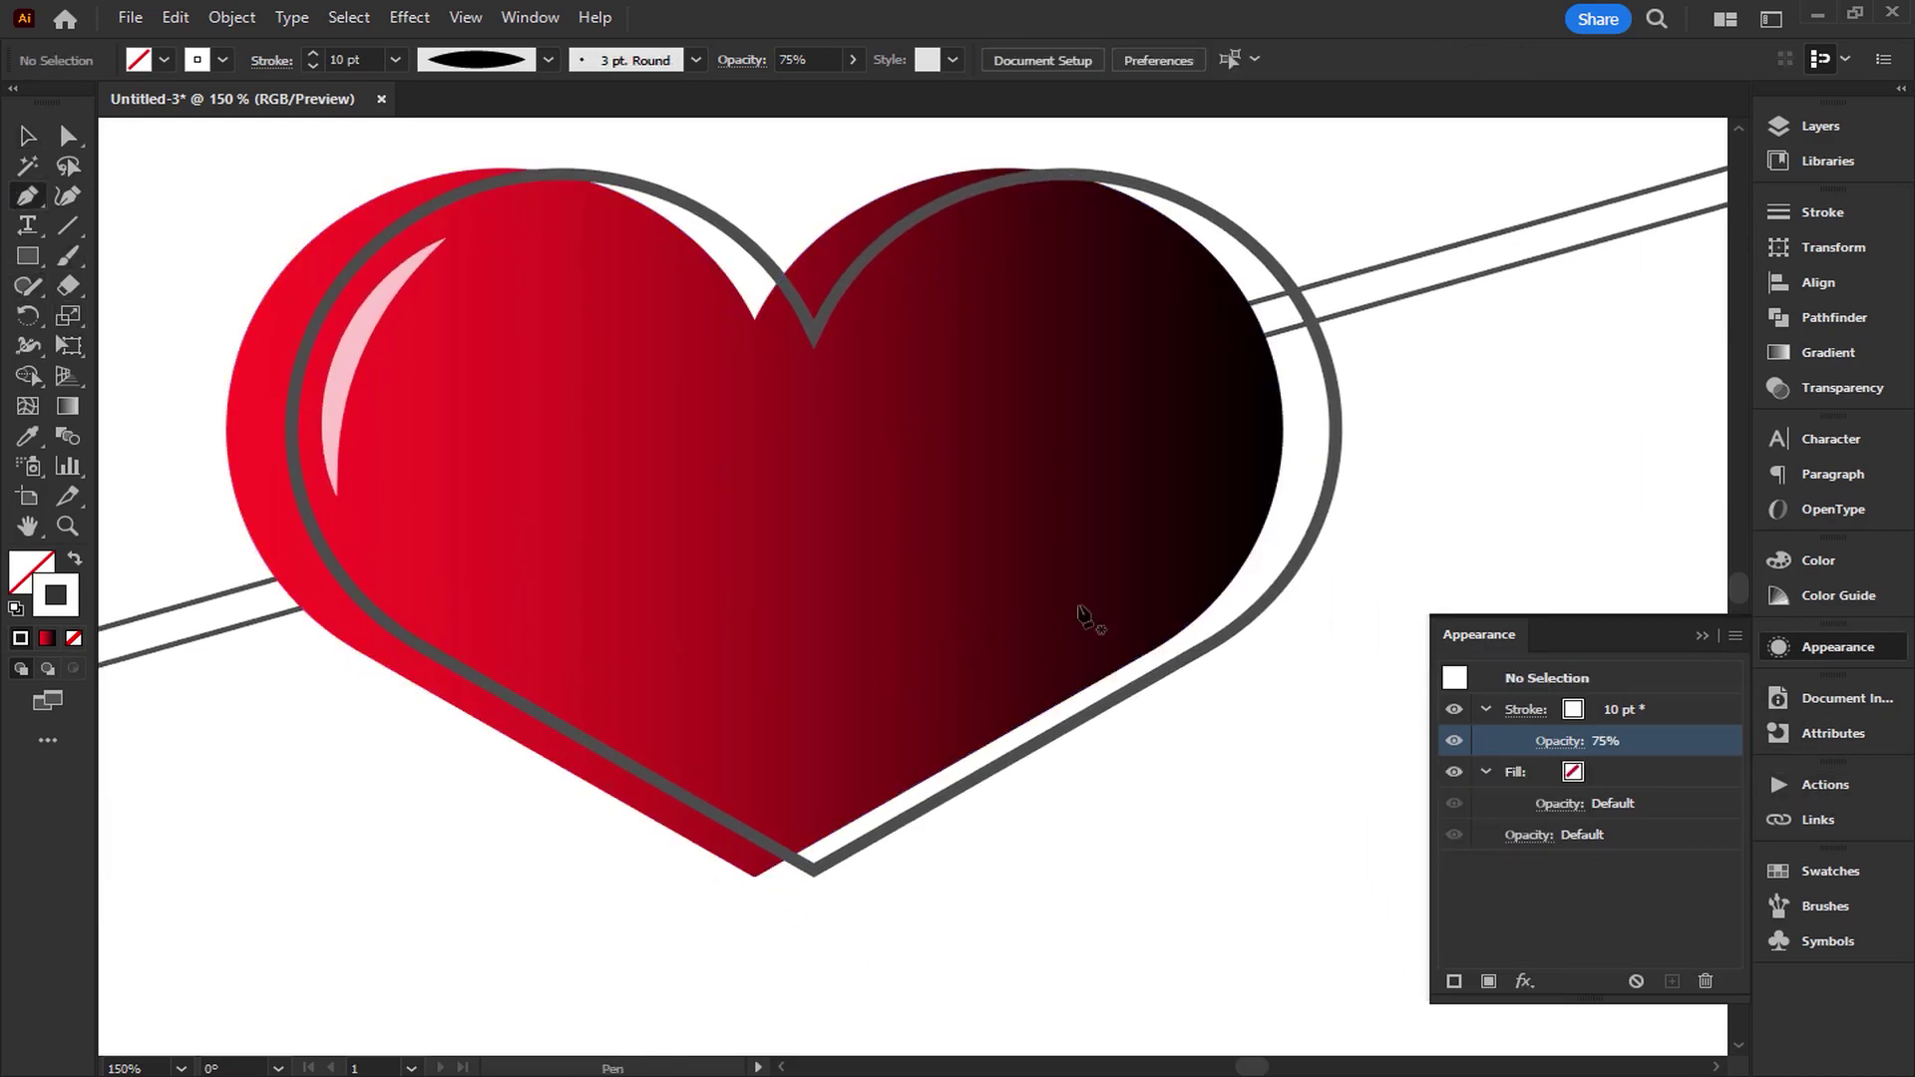
Draw a straight line along the heart's lower-right edge toward its bottom tip.
{"action": "key", "text": "ctrl+minus"}
{"action": "left_click", "coordinate": [928, 574]}
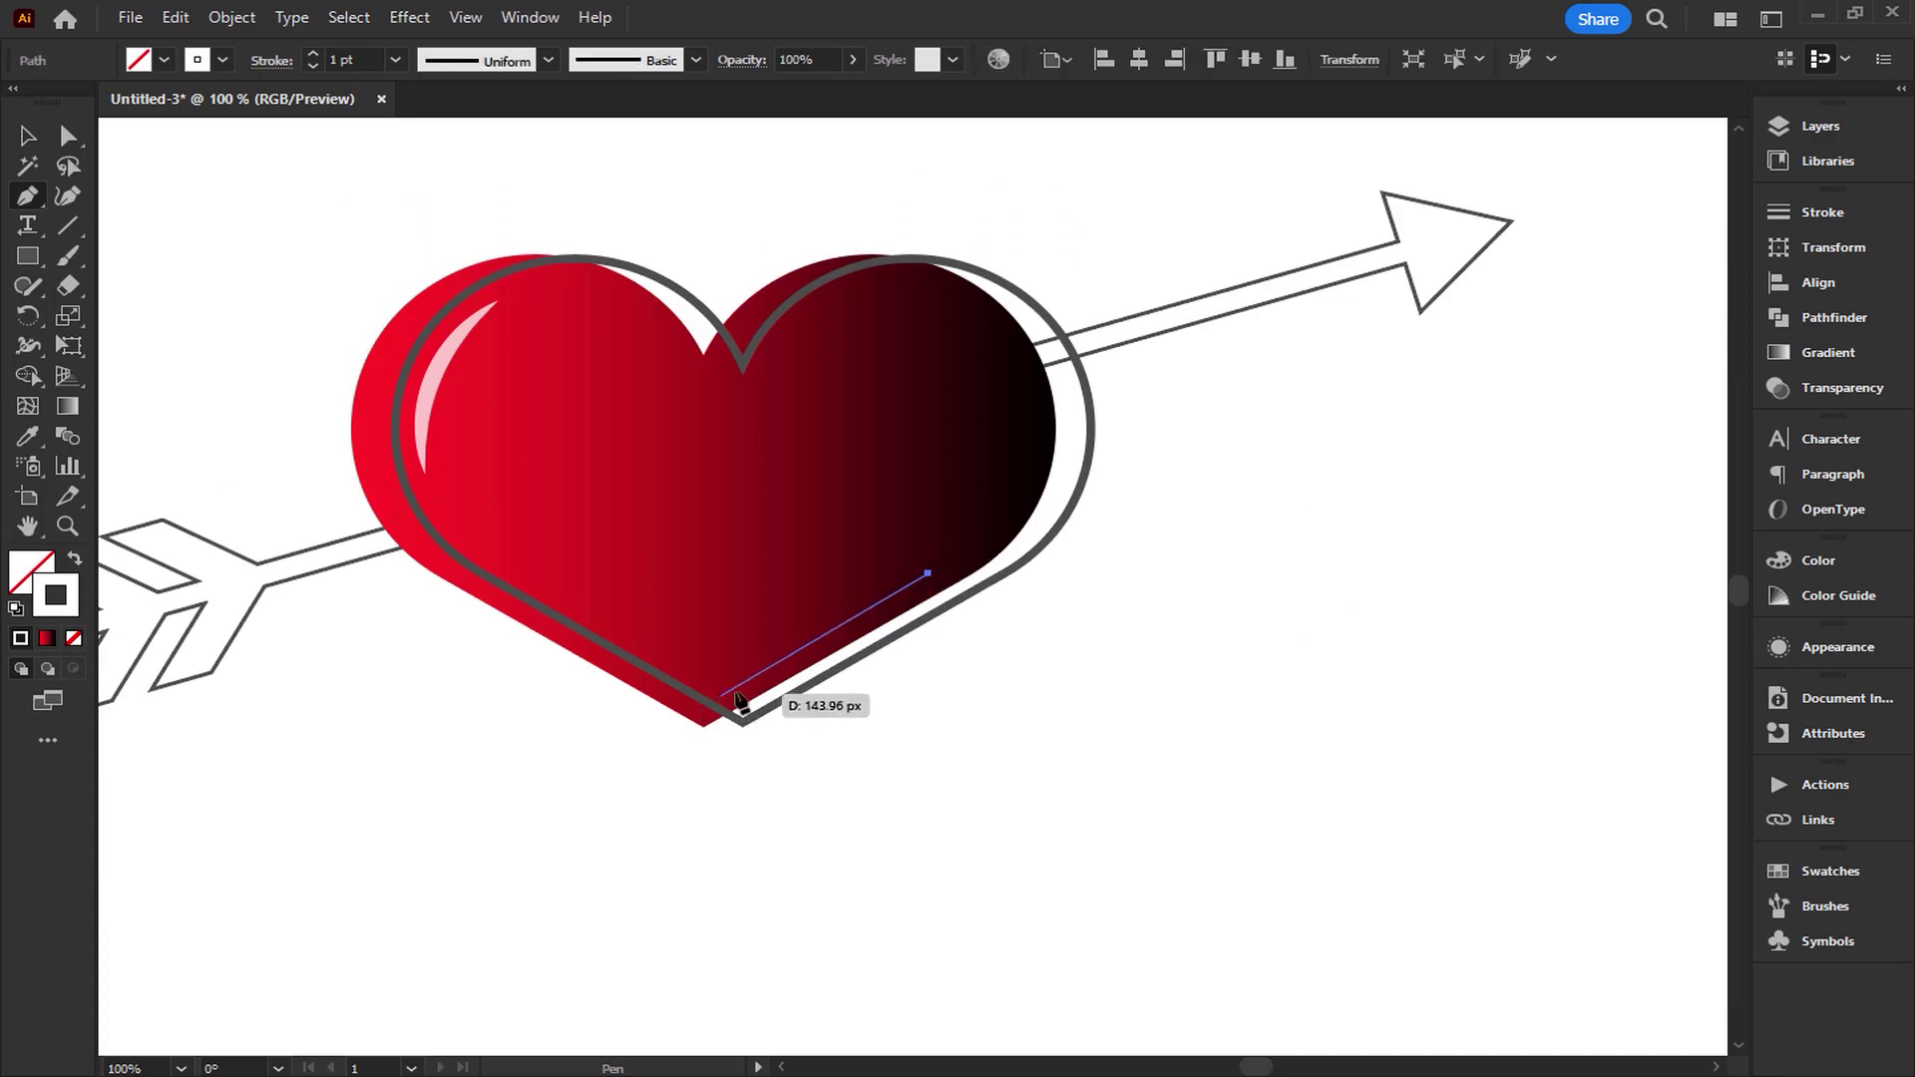
{"action": "left_click", "coordinate": [735, 691]}
{"action": "key", "text": "v"}
{"action": "left_click", "coordinate": [1011, 759]}
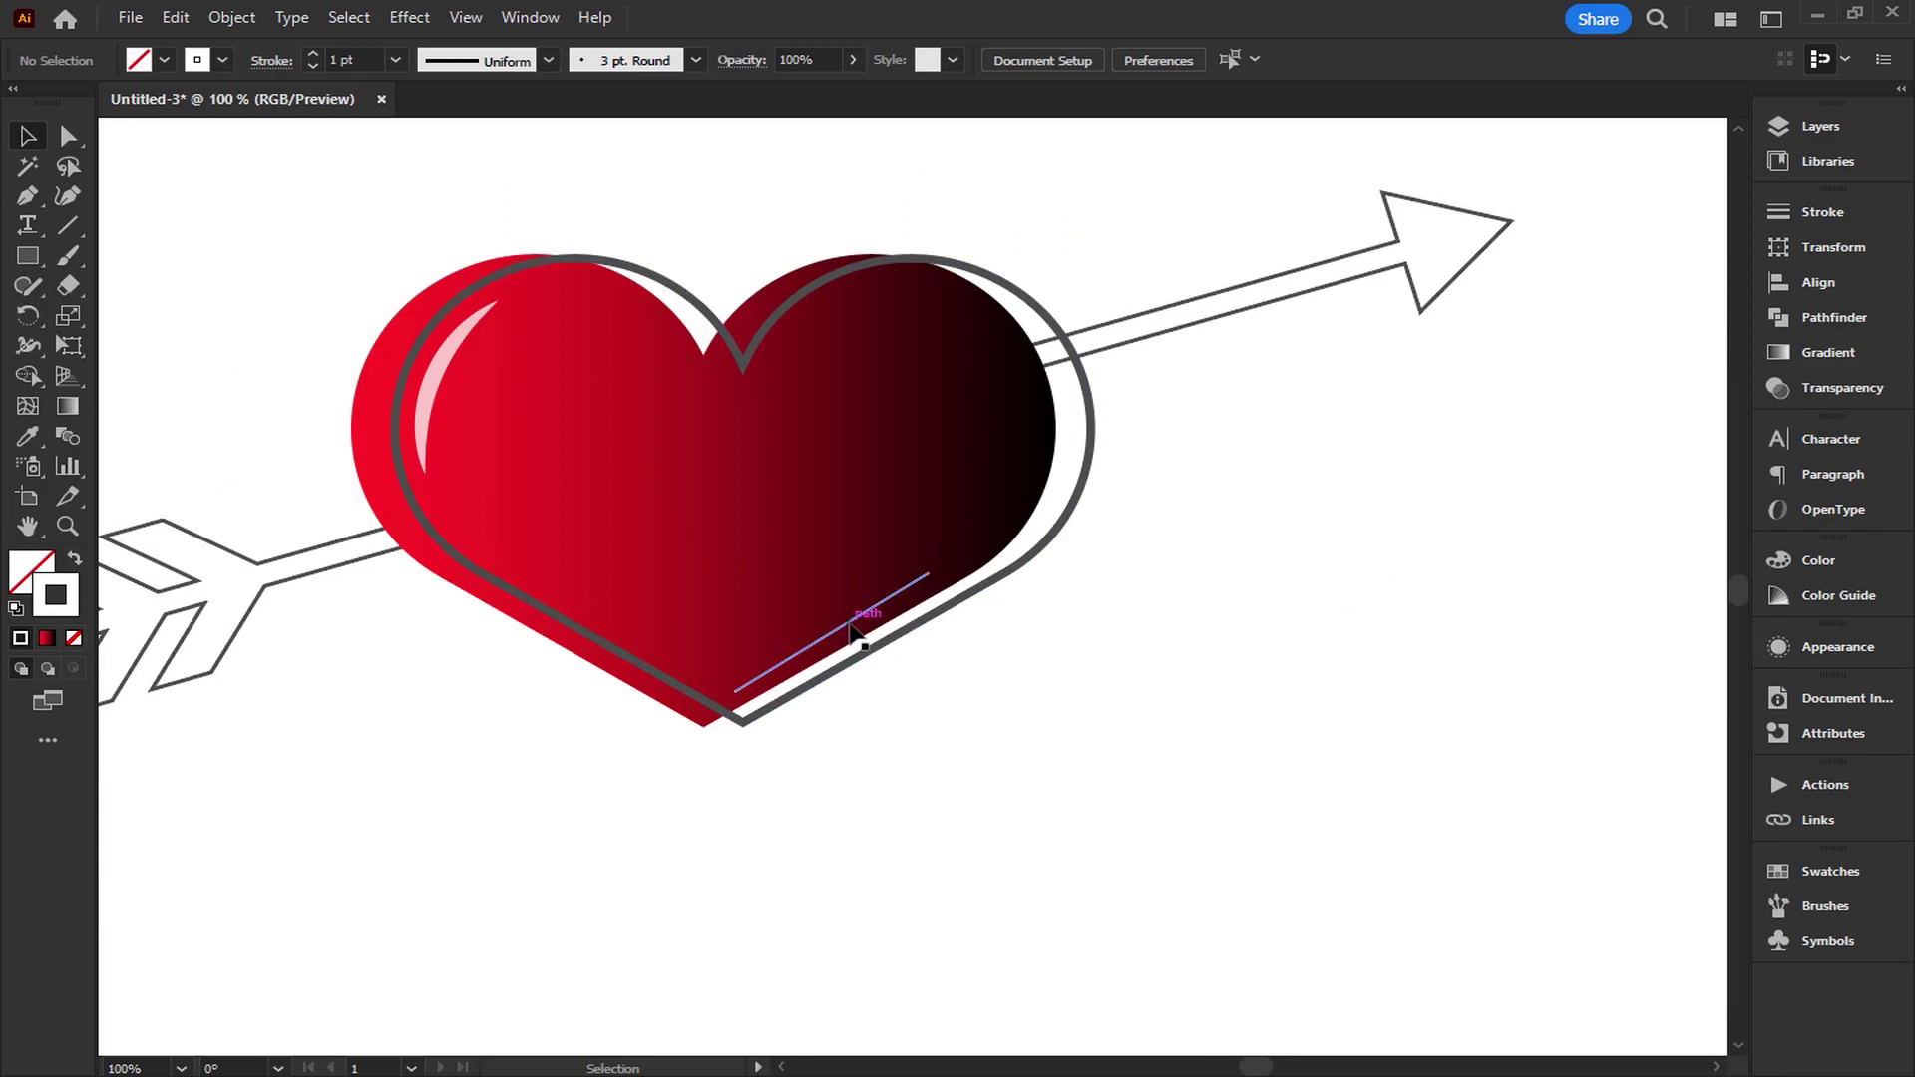
{"action": "left_click", "coordinate": [852, 620]}
Give the line a tapered bulging width profile and a 10 pt stroke, nudged inside the heart.
{"action": "left_click", "coordinate": [549, 60]}
{"action": "left_click", "coordinate": [514, 334]}
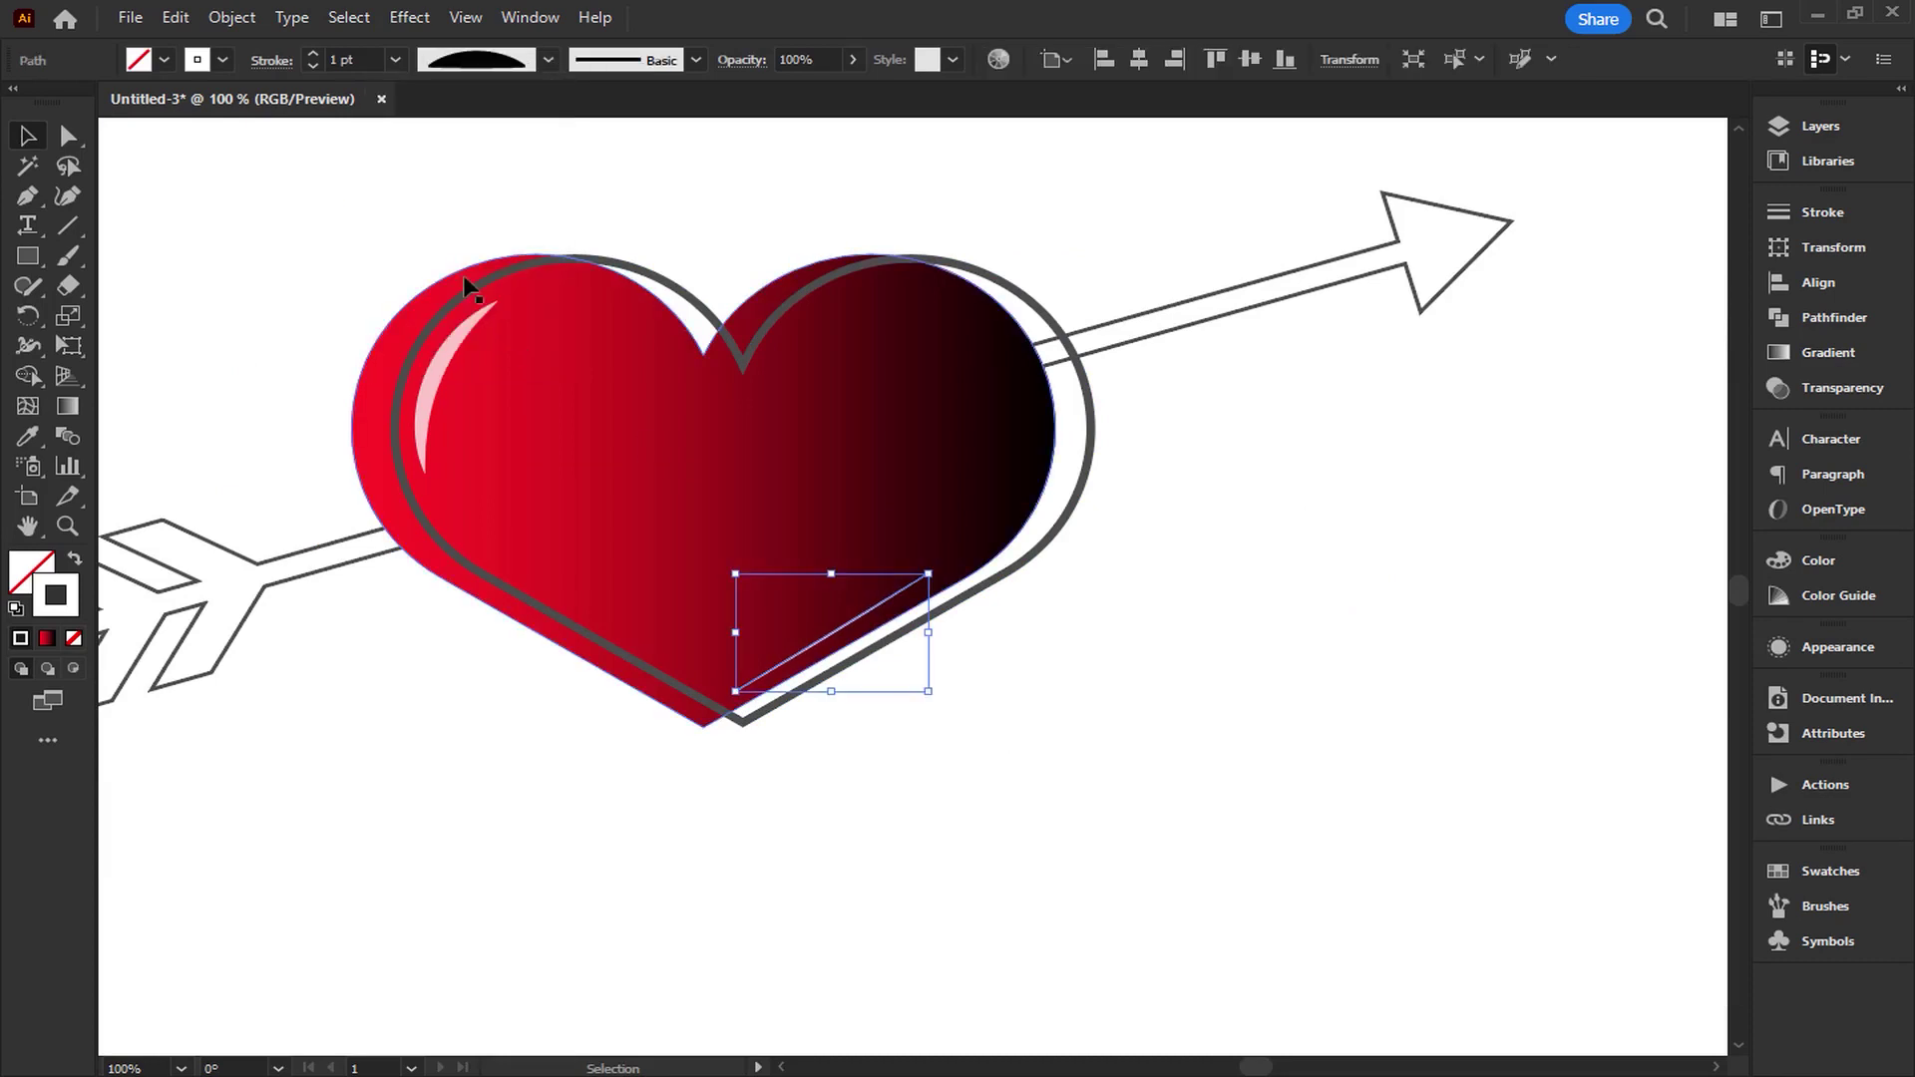
{"action": "left_click", "coordinate": [396, 59]}
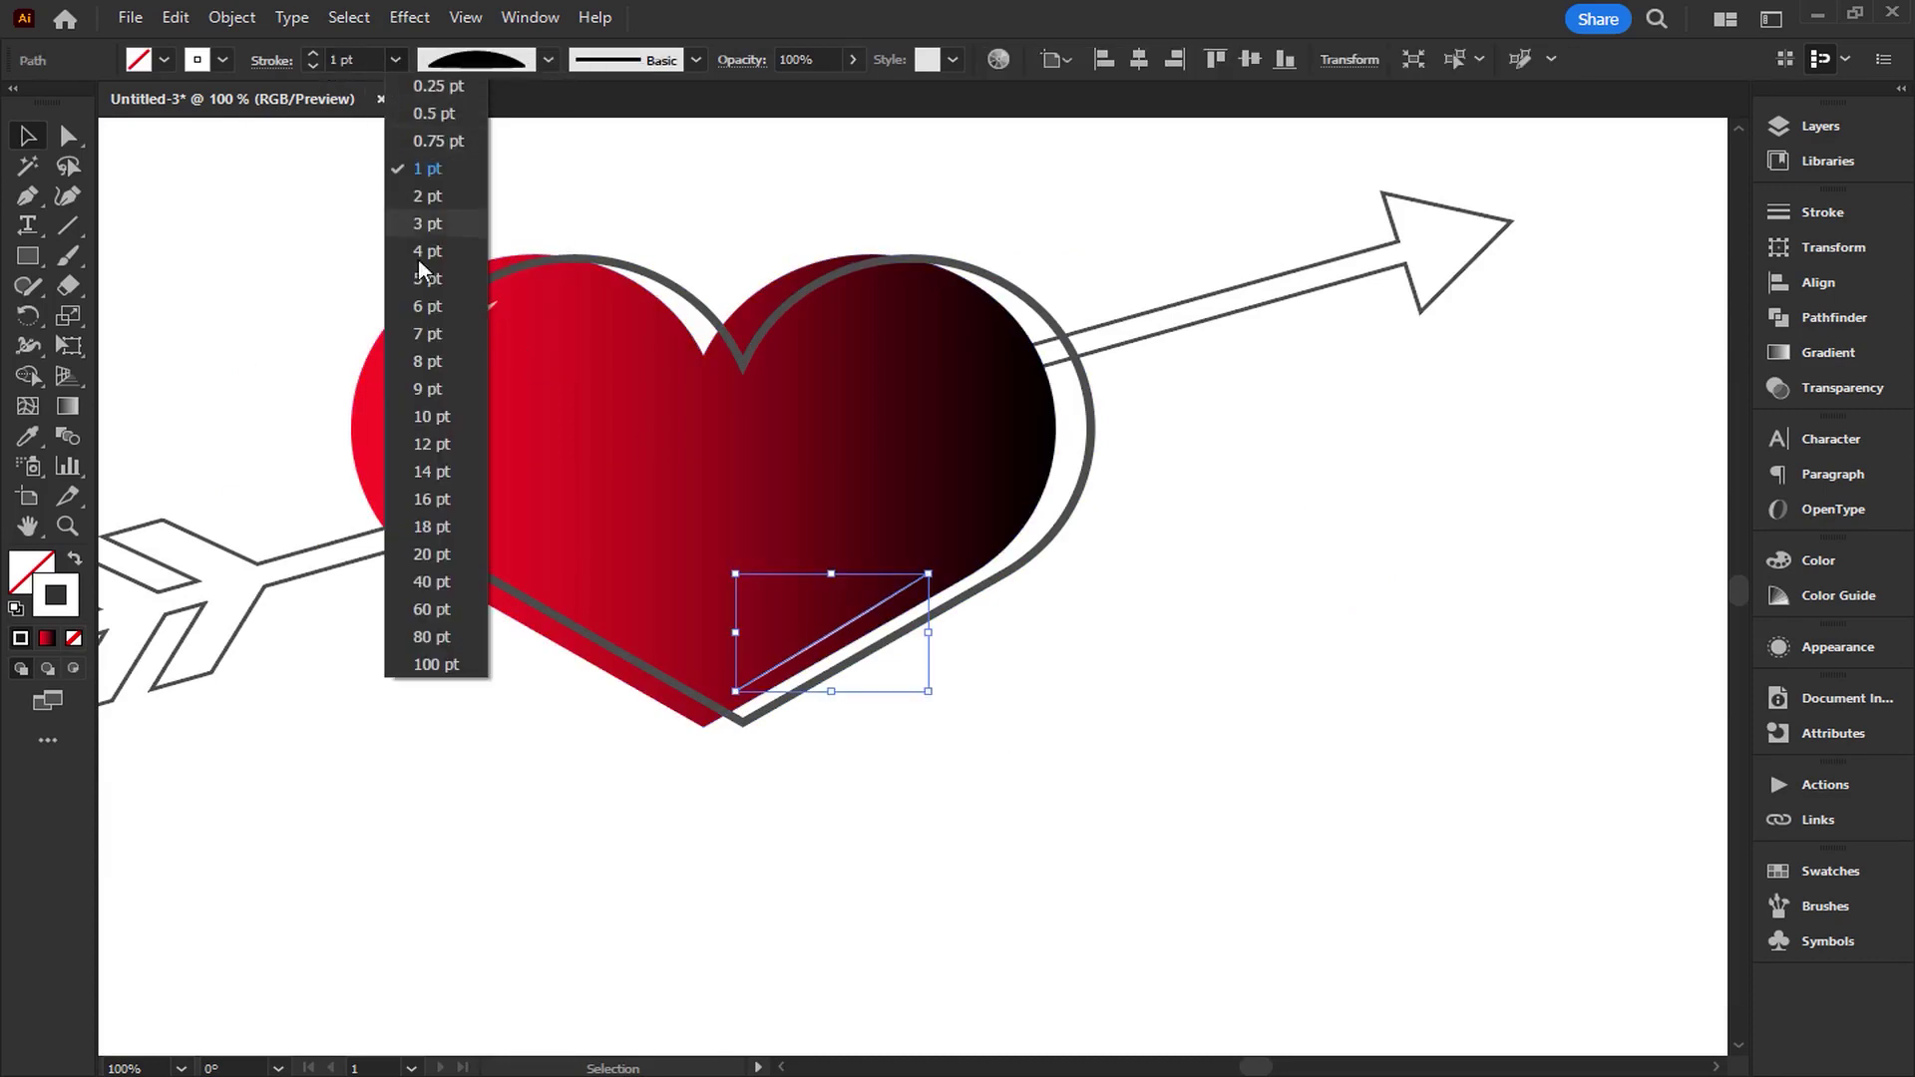
{"action": "left_click", "coordinate": [447, 417]}
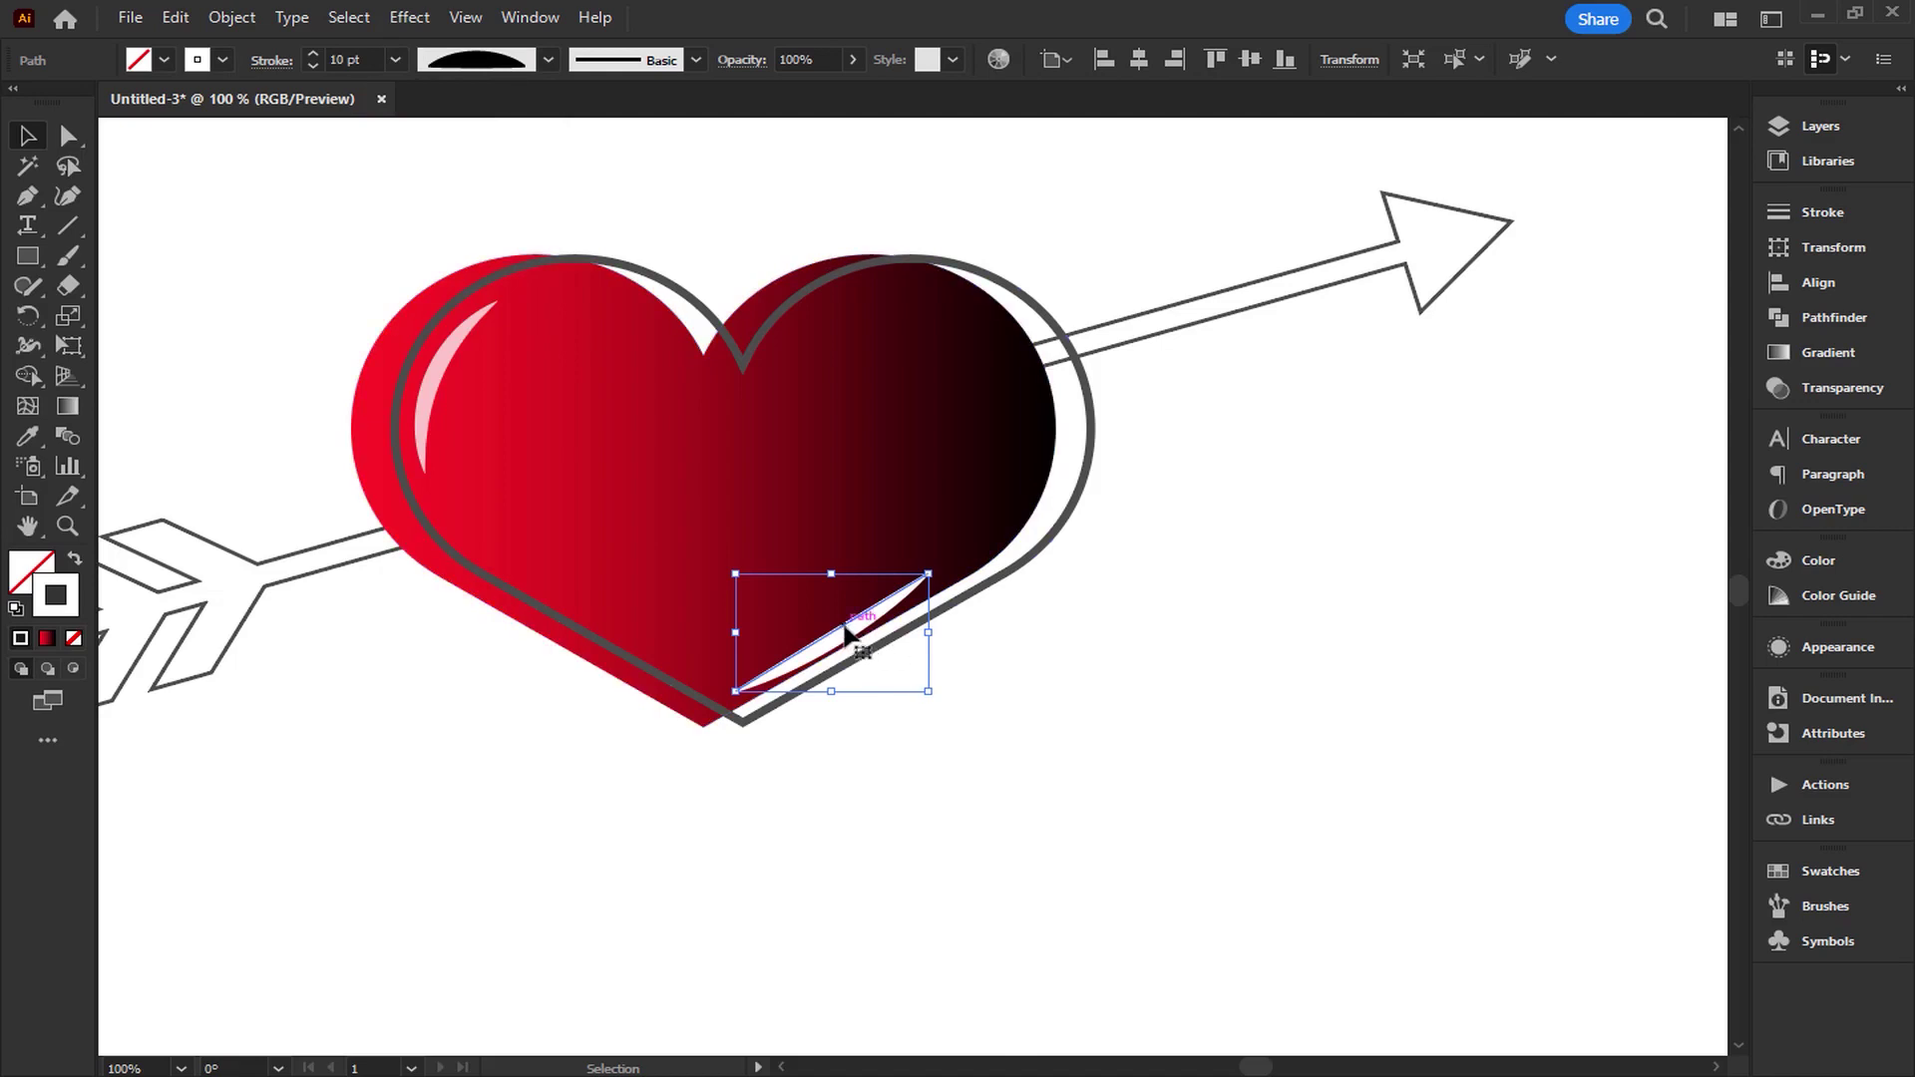
{"action": "left_click_drag", "start_coordinate": [839, 630], "coordinate": [831, 628]}
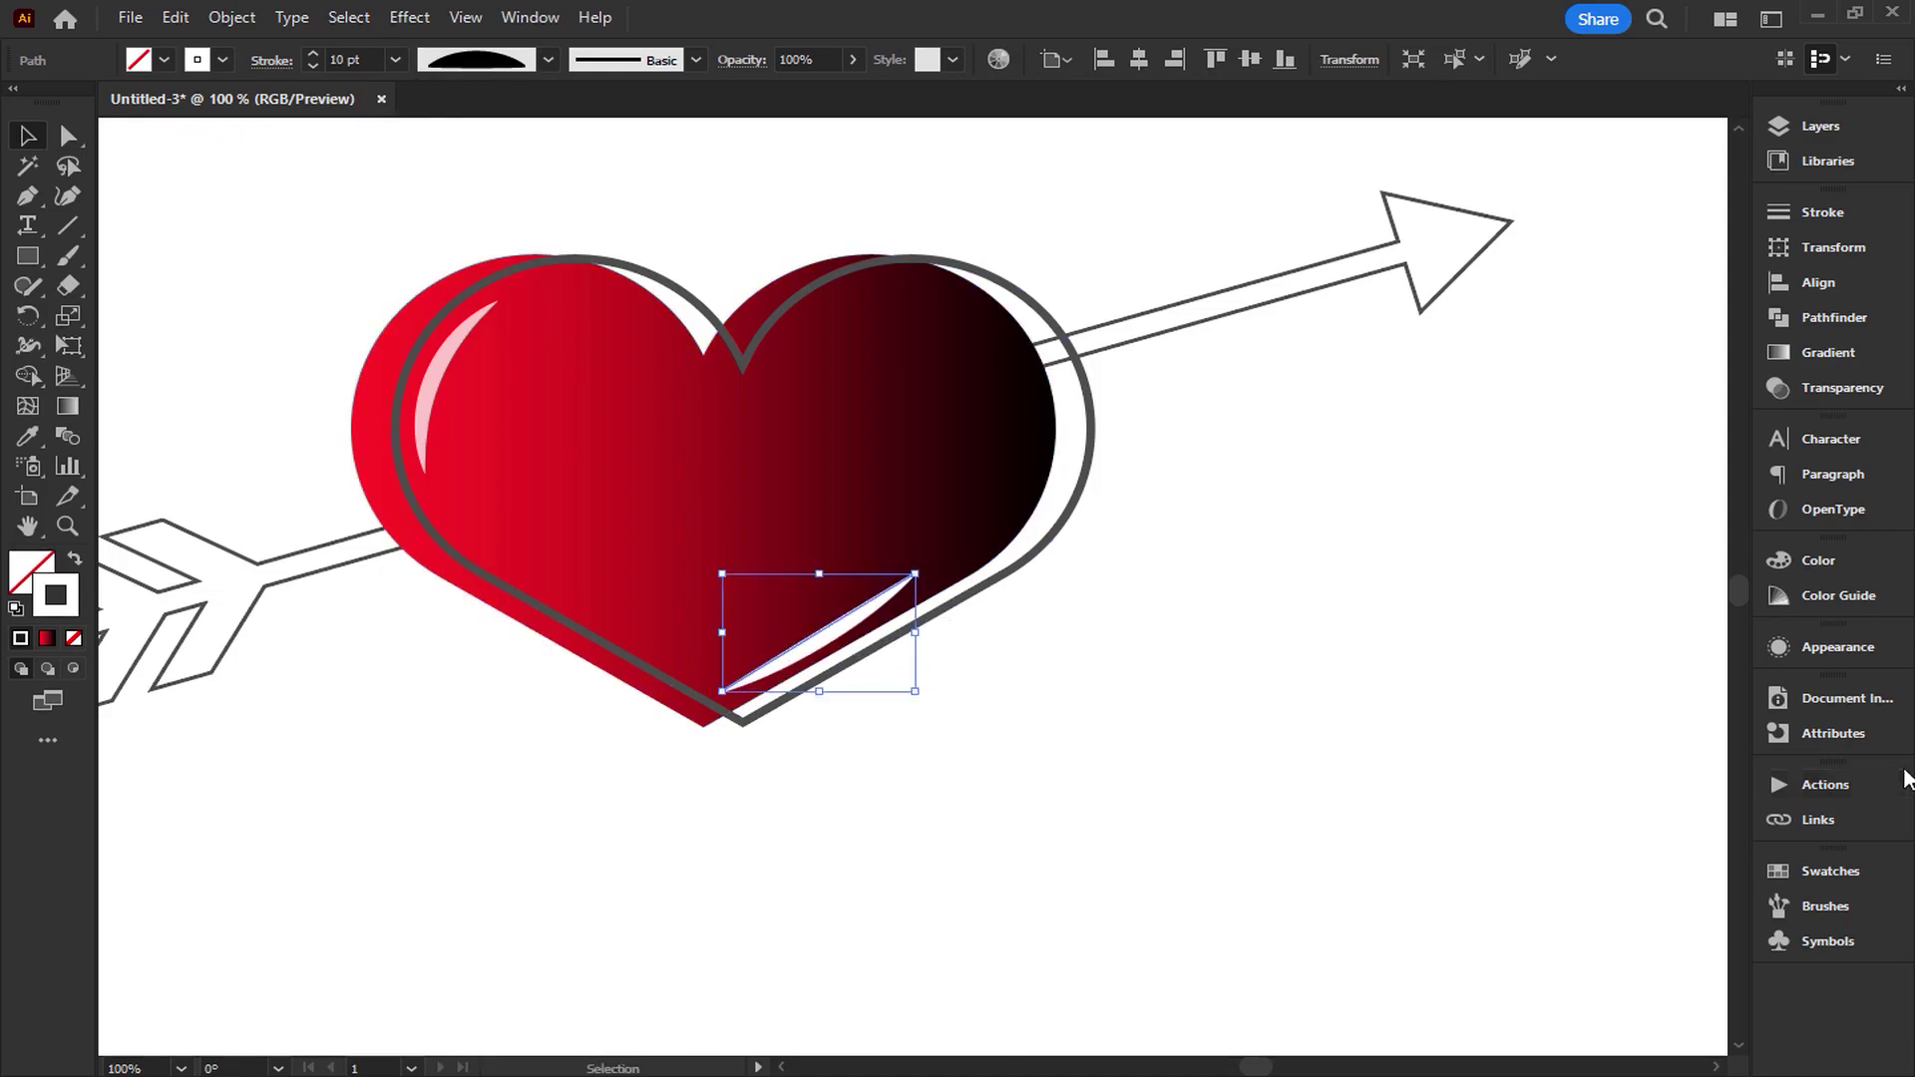
Set the lower highlight's stroke opacity to 60% and deselect it.
{"action": "left_click", "coordinate": [1825, 646]}
{"action": "left_click", "coordinate": [1546, 742]}
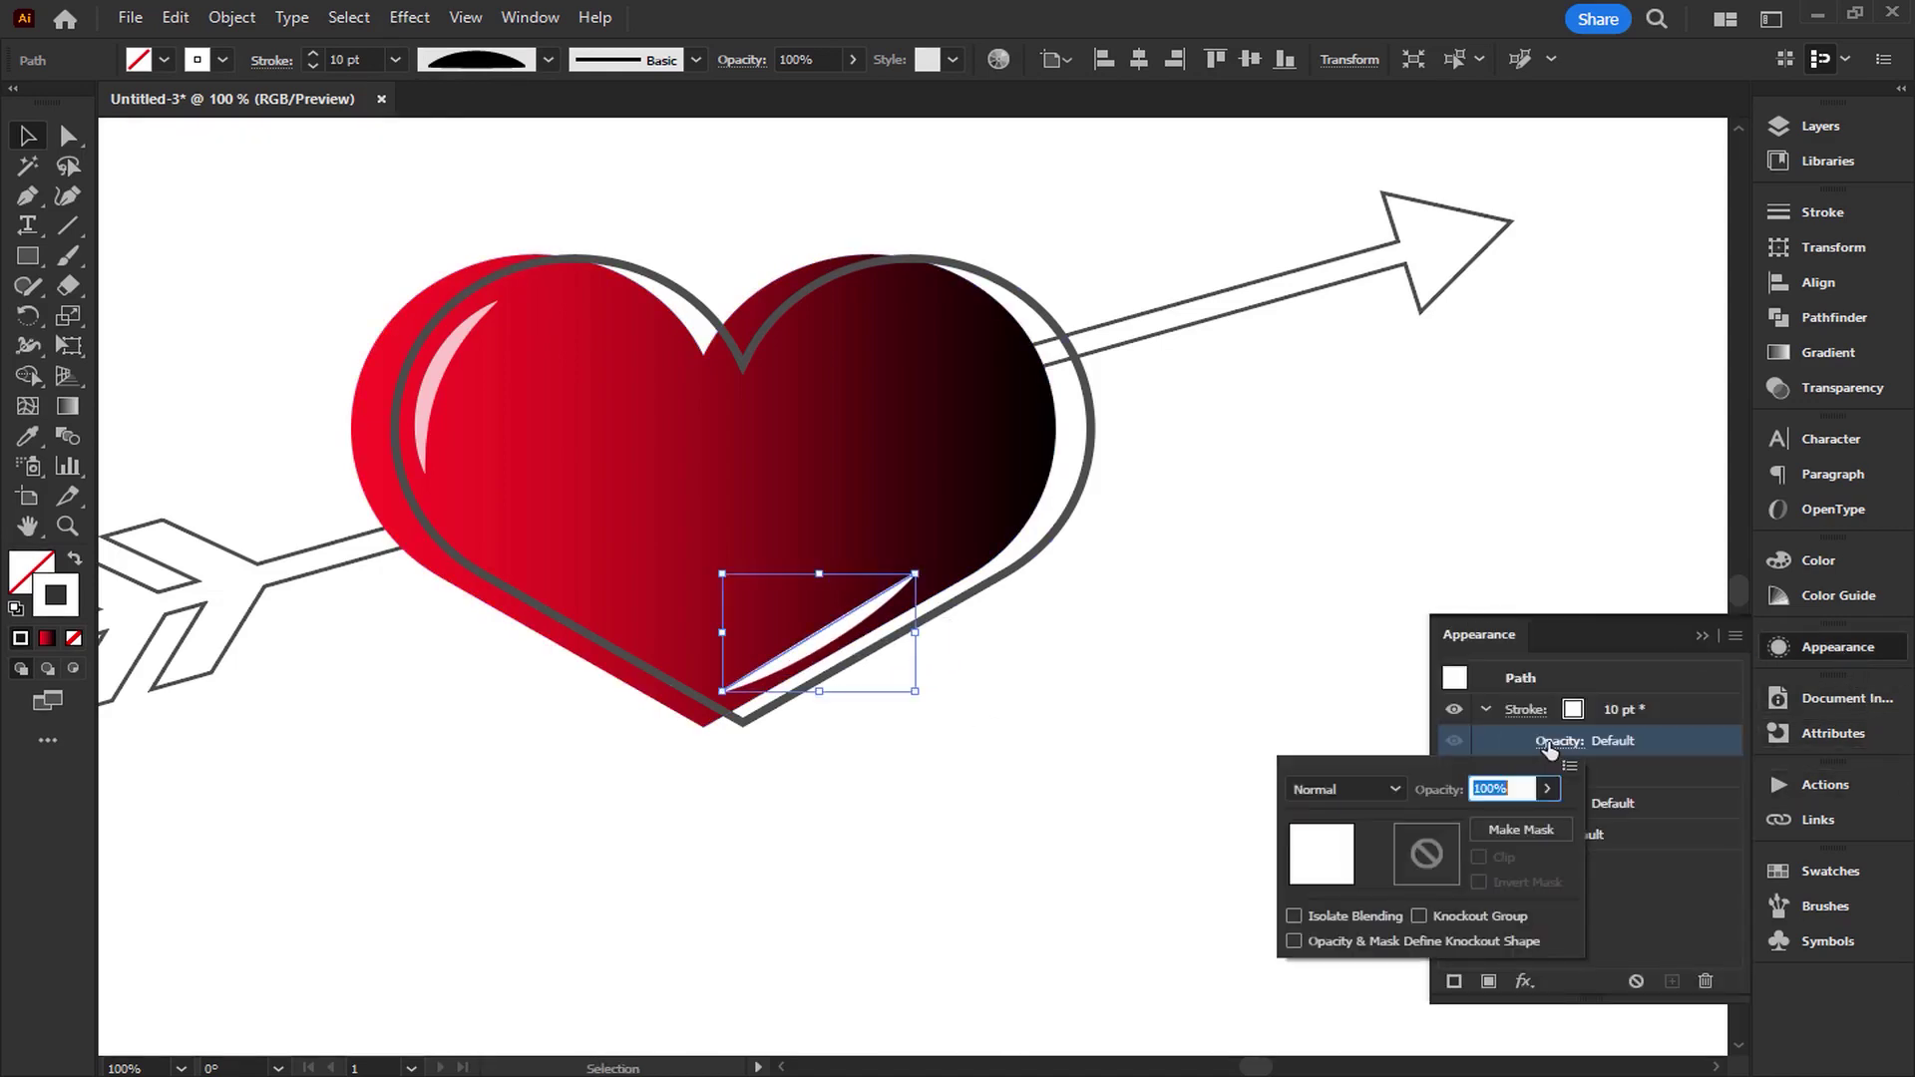
{"action": "type", "text": "60"}
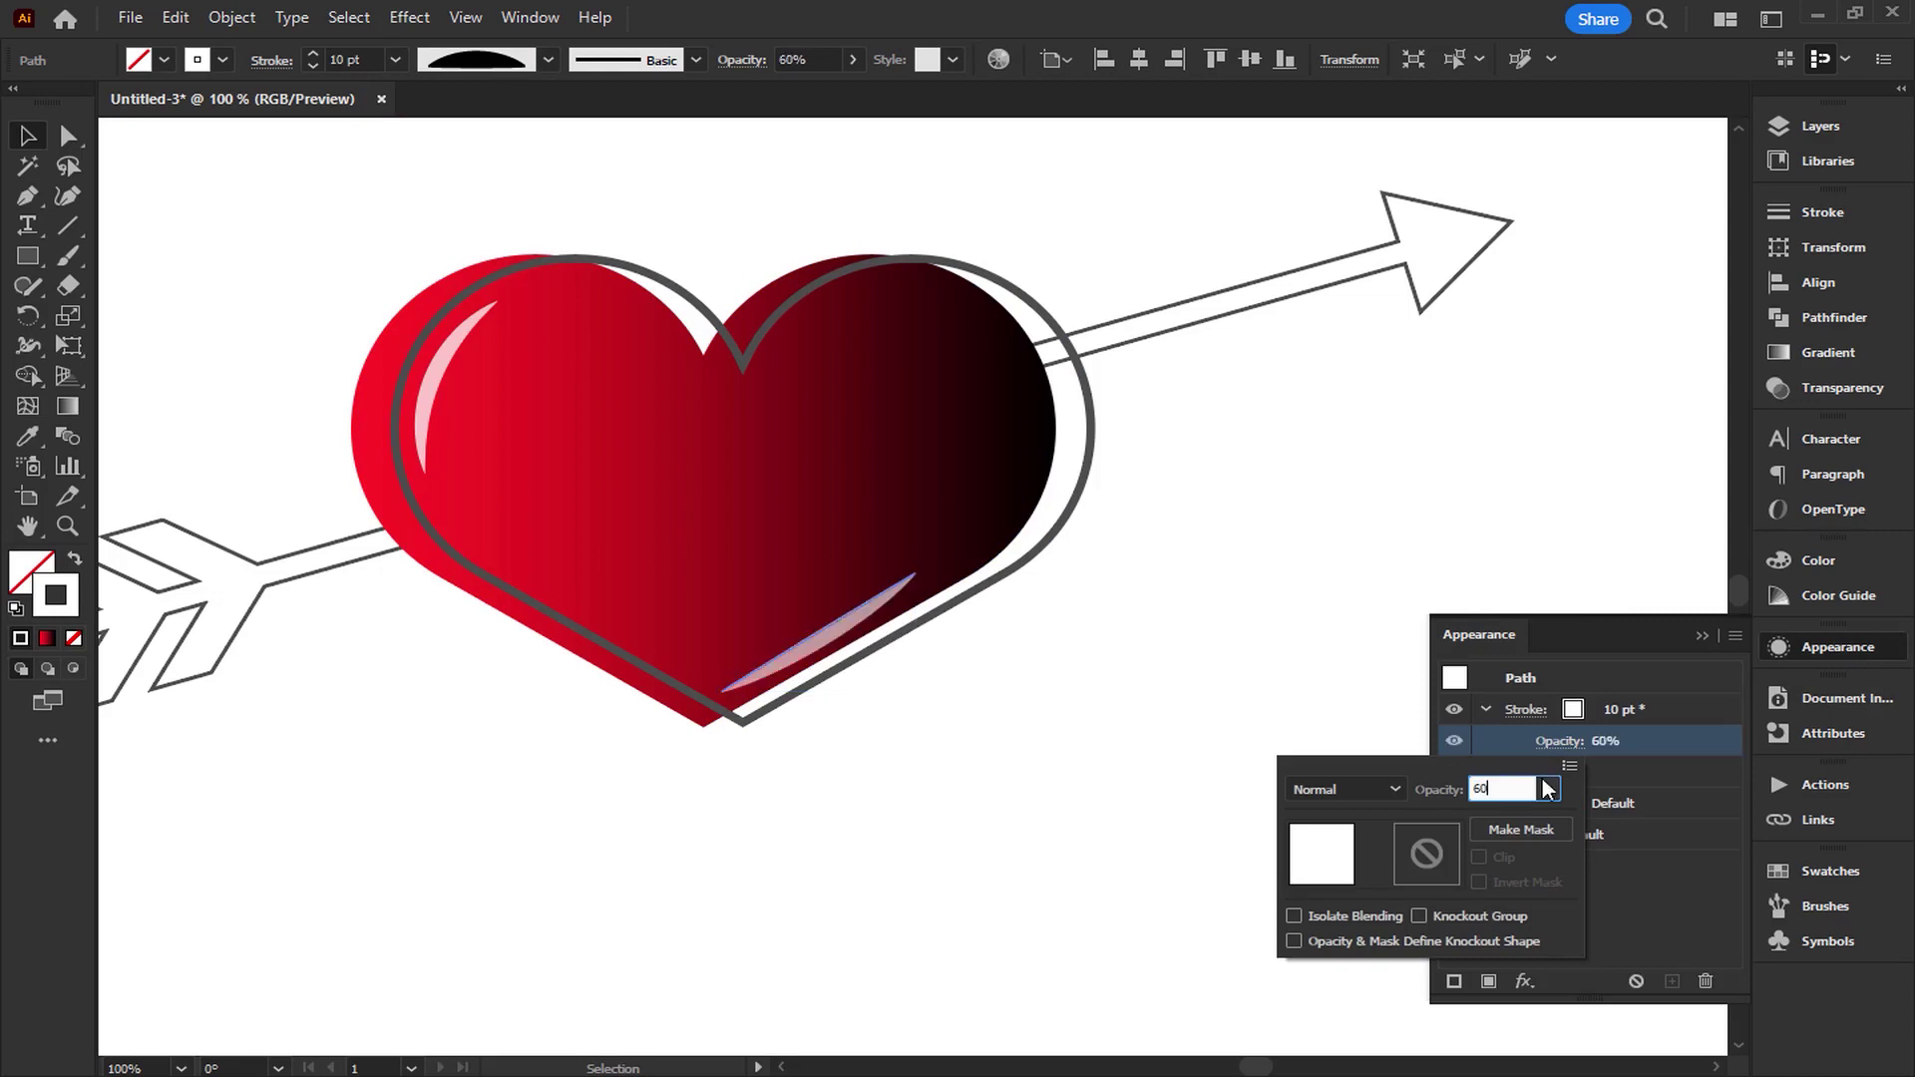
{"action": "left_click", "coordinate": [1674, 632]}
{"action": "left_click", "coordinate": [1702, 635]}
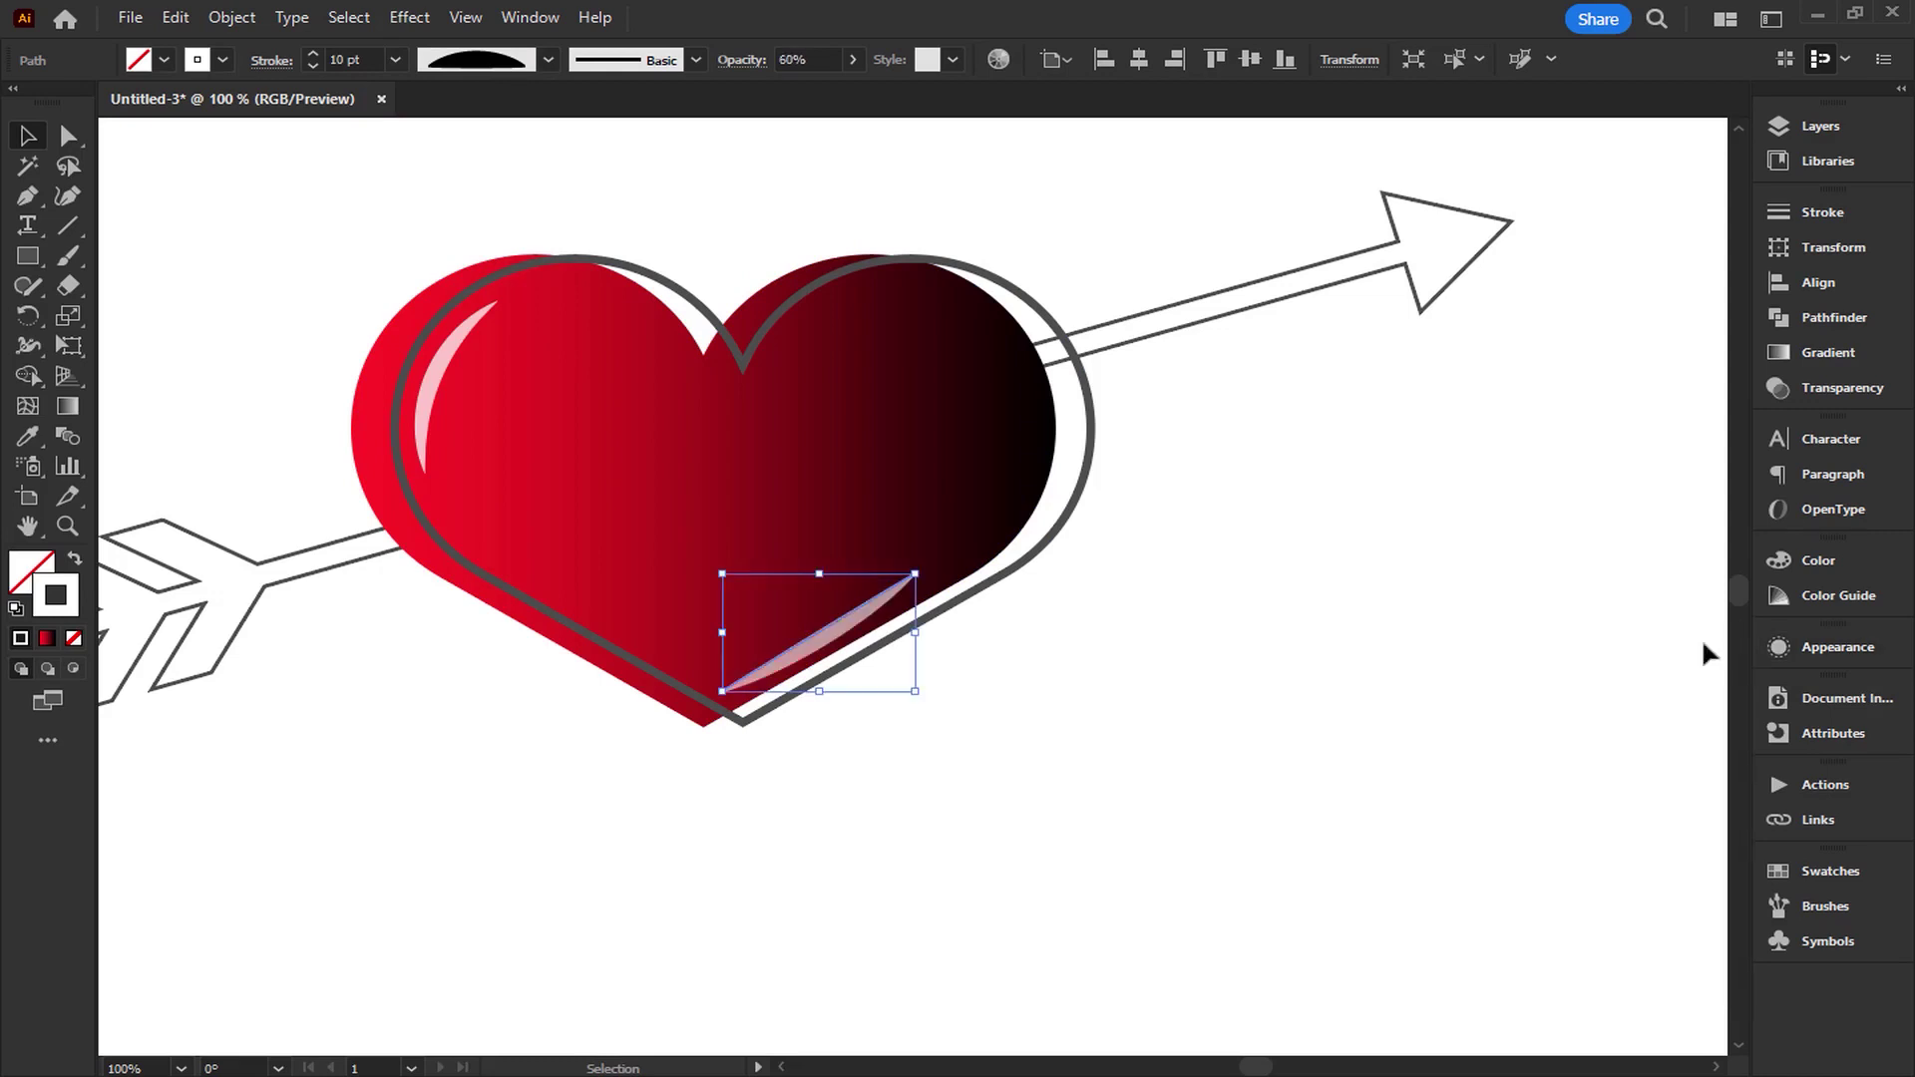
{"action": "key", "text": "ctrl+shift+a"}
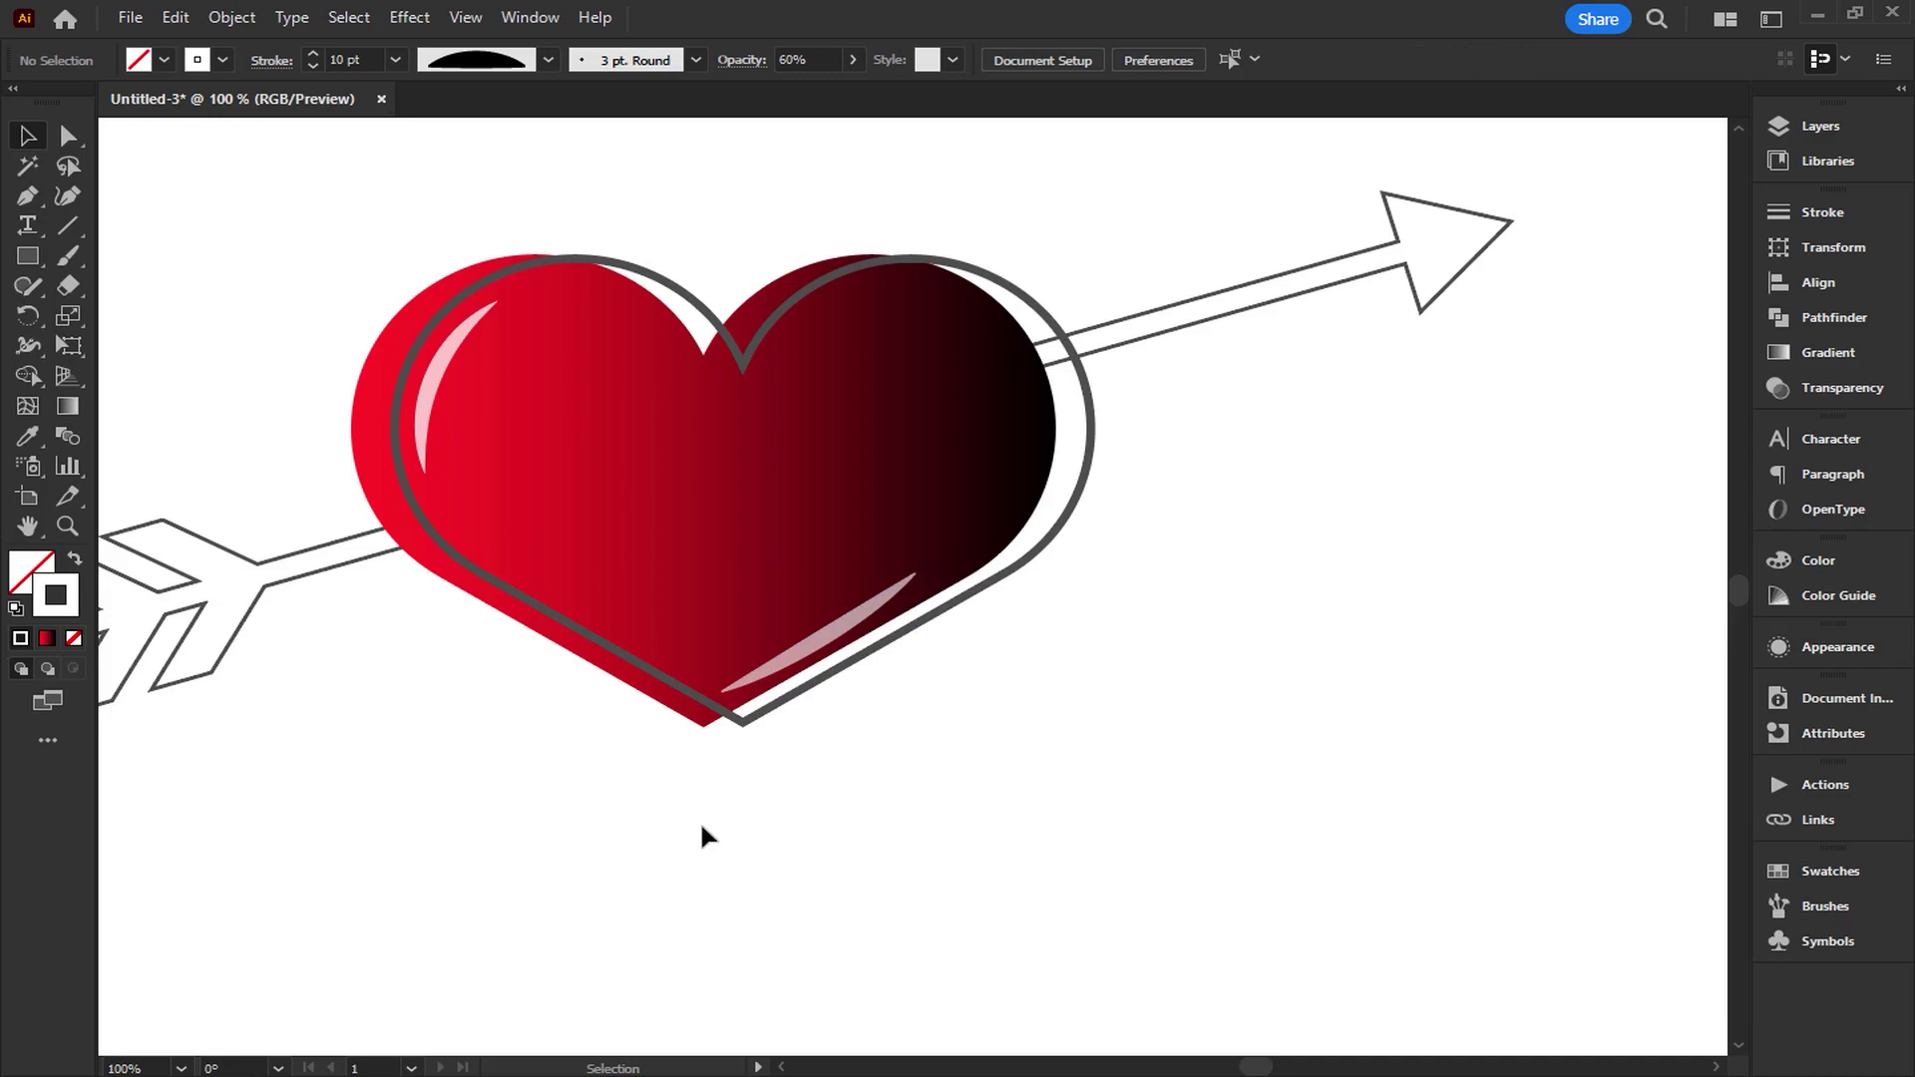
{"action": "key", "text": "ctrl+minus"}
{"action": "key", "text": "ctrl+minus"}
{"action": "mouse_move", "coordinate": [718, 834]}
{"action": "left_mouse_down"}
{"action": "mouse_move", "coordinate": [826, 761]}
{"action": "mouse_move", "coordinate": [869, 786]}
{"action": "left_mouse_up"}
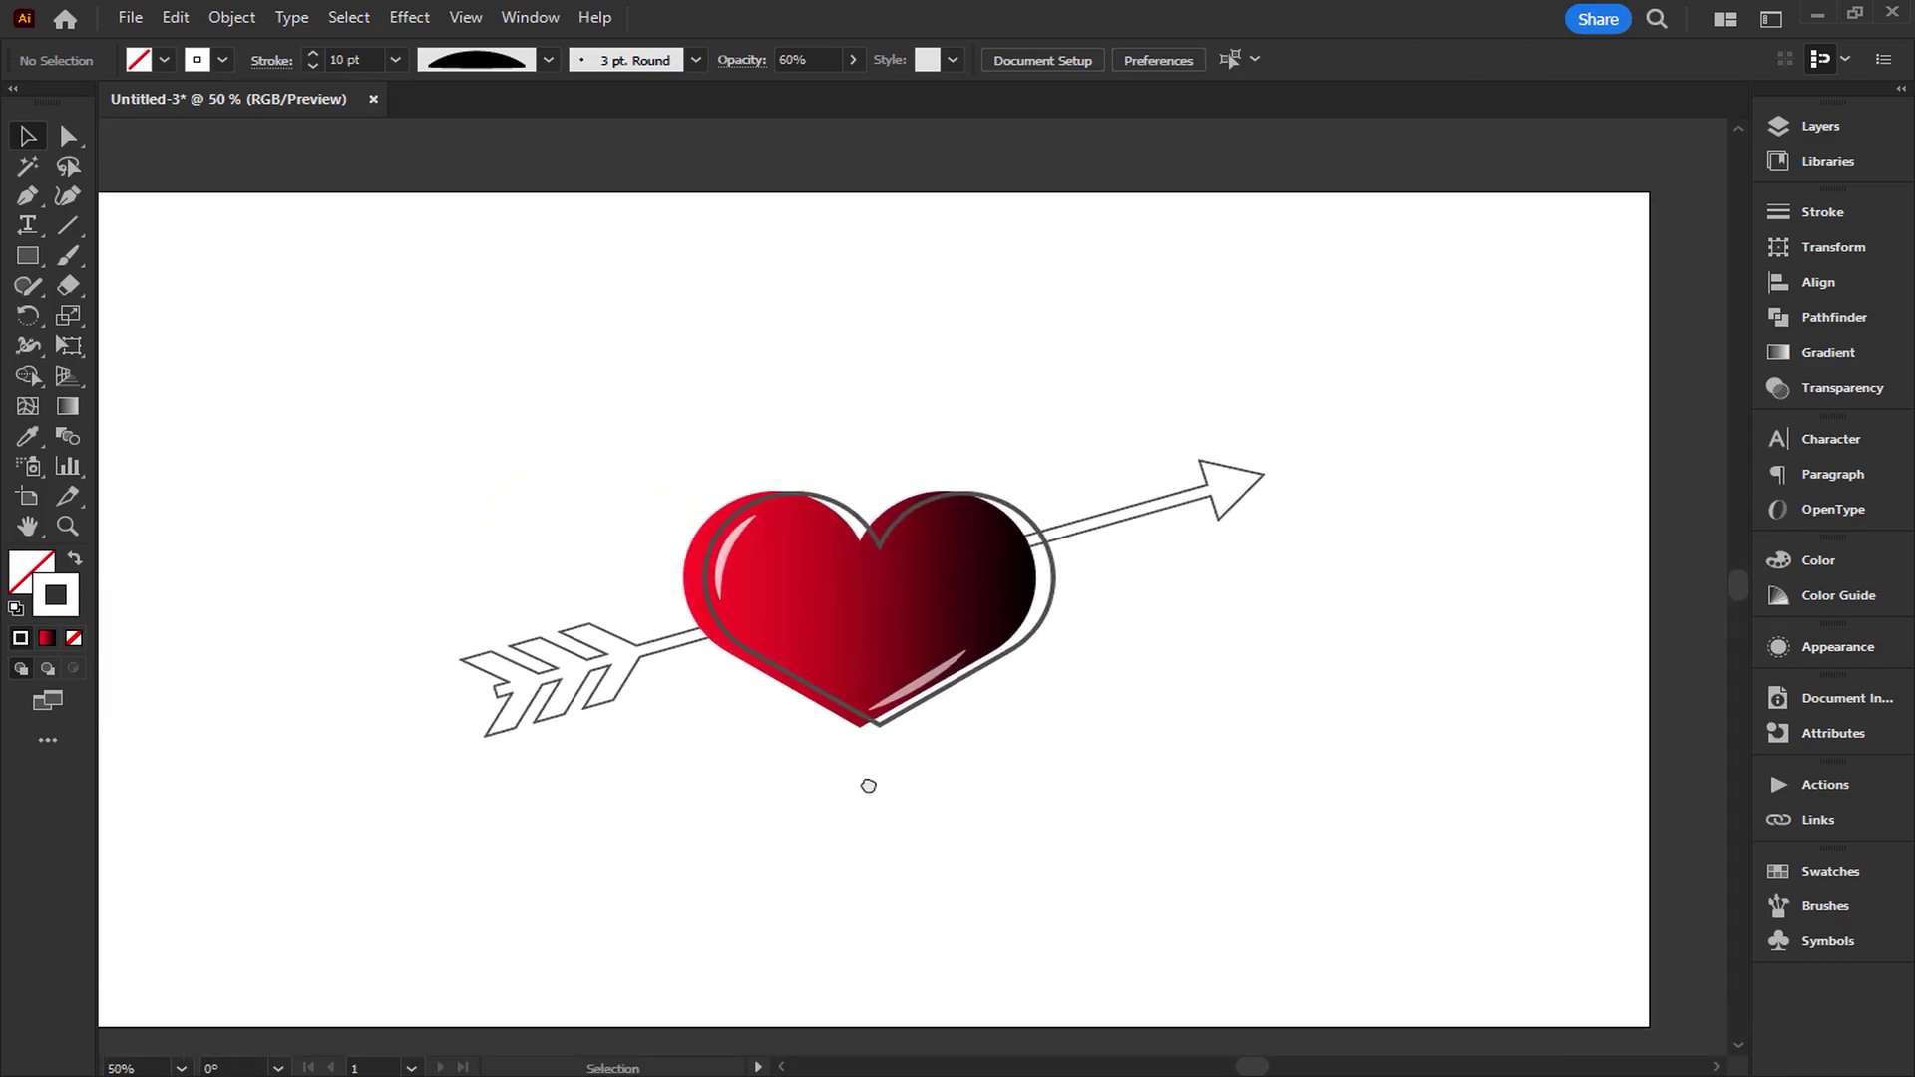
Create a 1920 × 1080 px rectangle centred on the artboard.
{"action": "key", "text": "ctrl+minus"}
{"action": "left_click_drag", "start_coordinate": [854, 799], "coordinate": [859, 697]}
{"action": "left_click", "coordinate": [27, 254]}
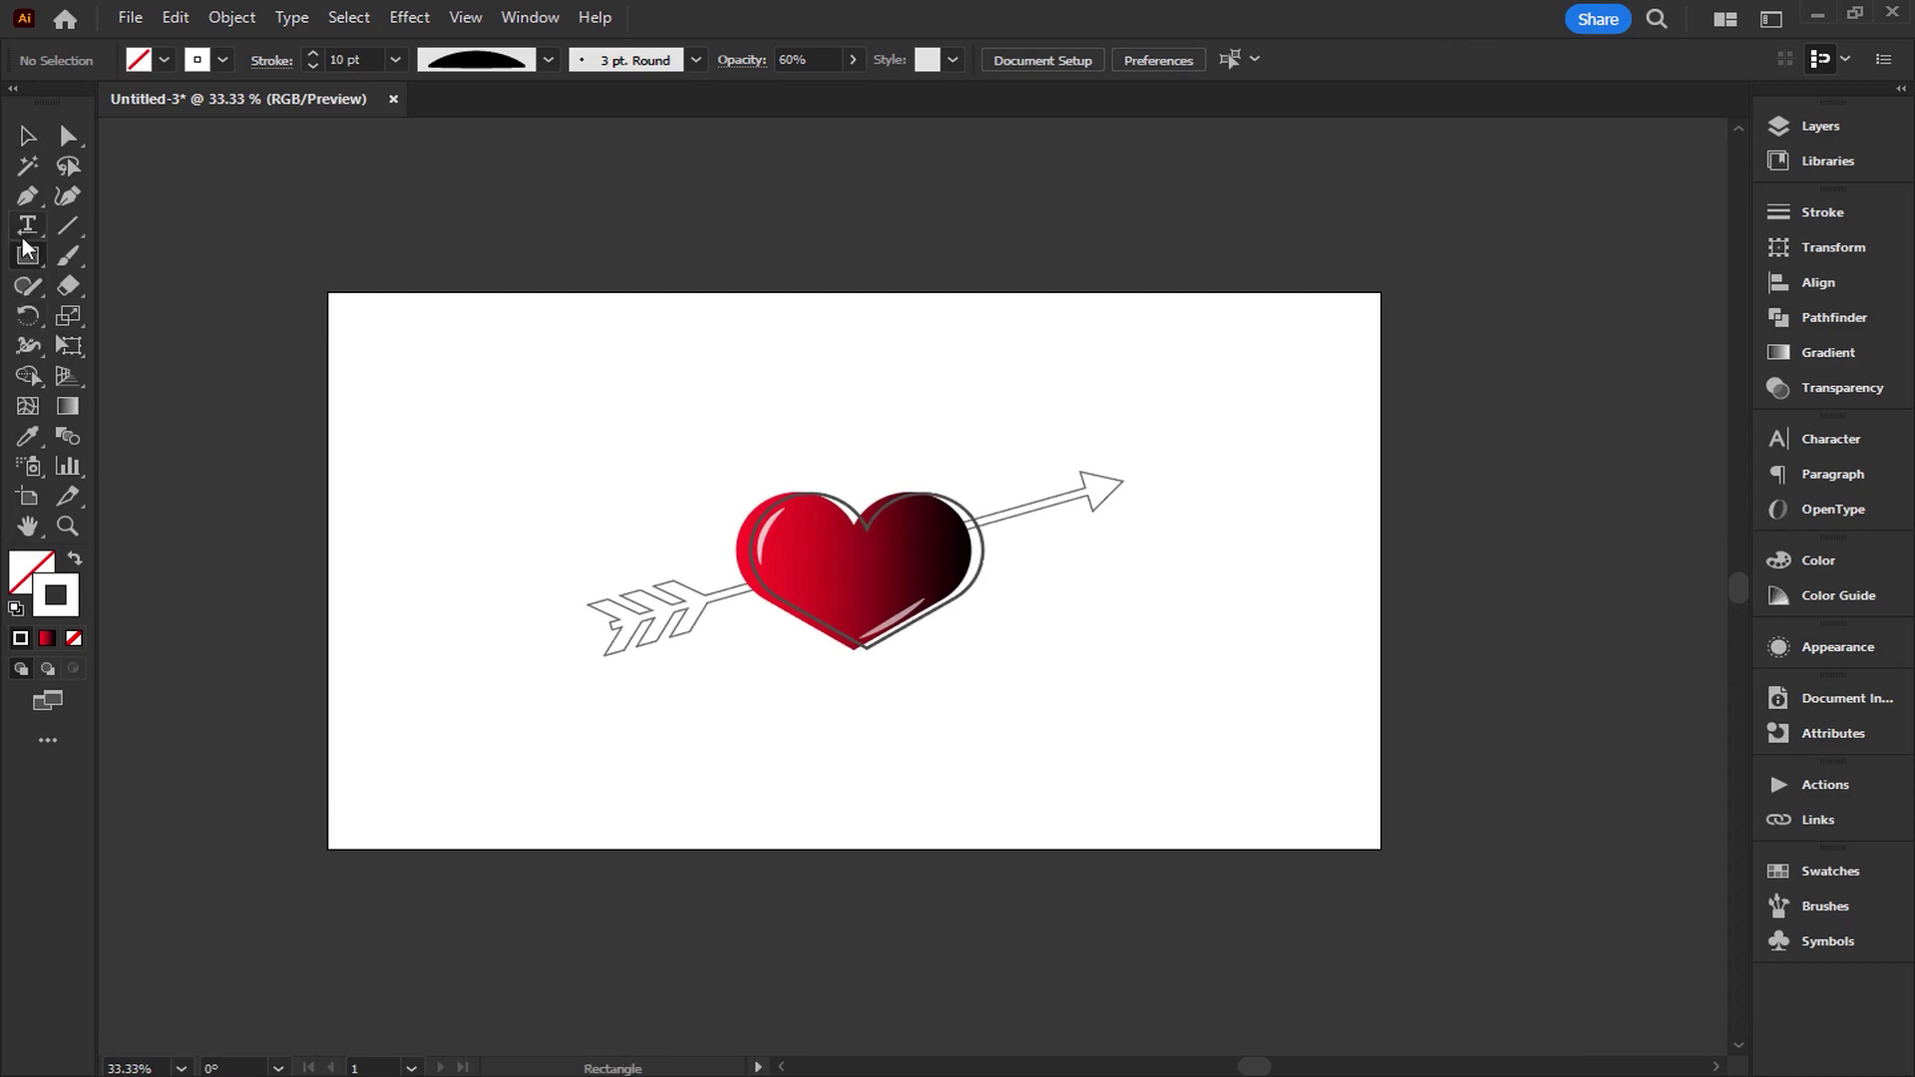
{"action": "left_click", "coordinate": [477, 404]}
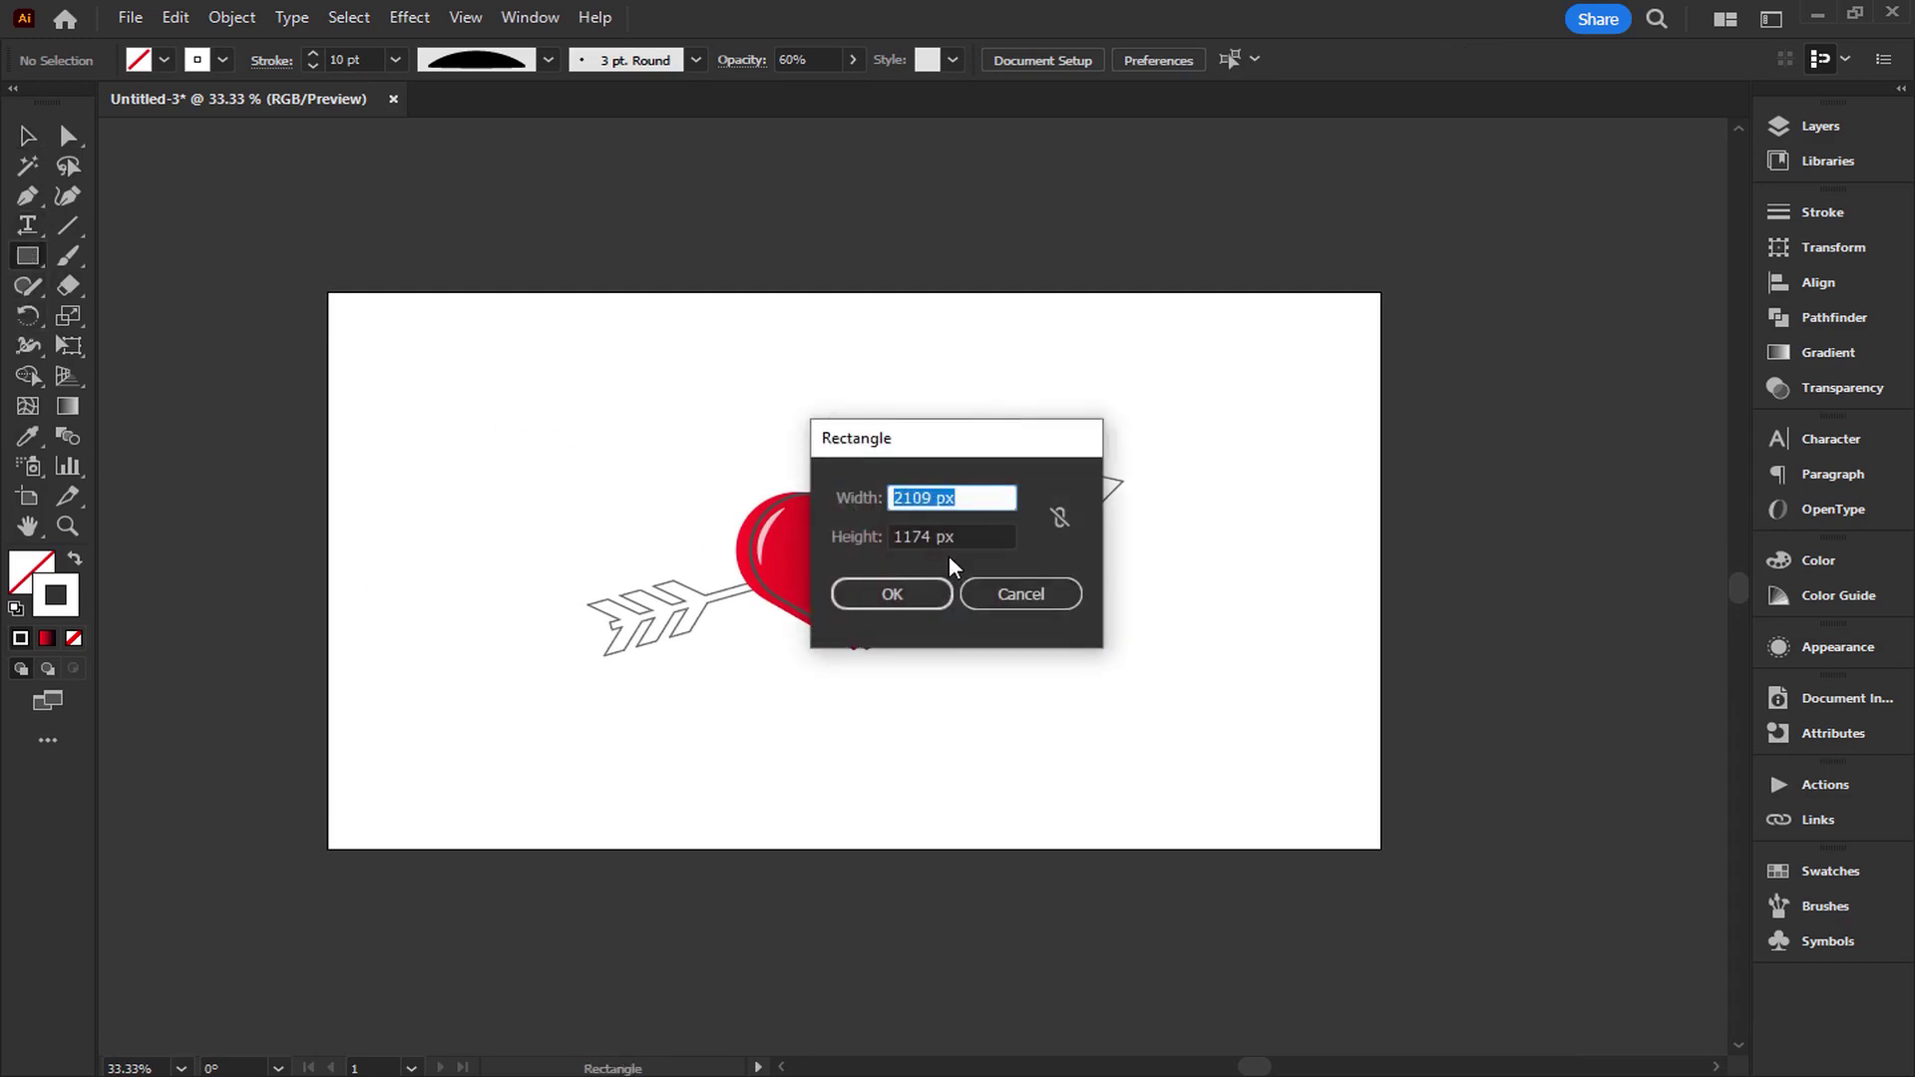
{"action": "type", "text": "1920"}
{"action": "key", "text": "Tab"}
{"action": "type", "text": "108"}
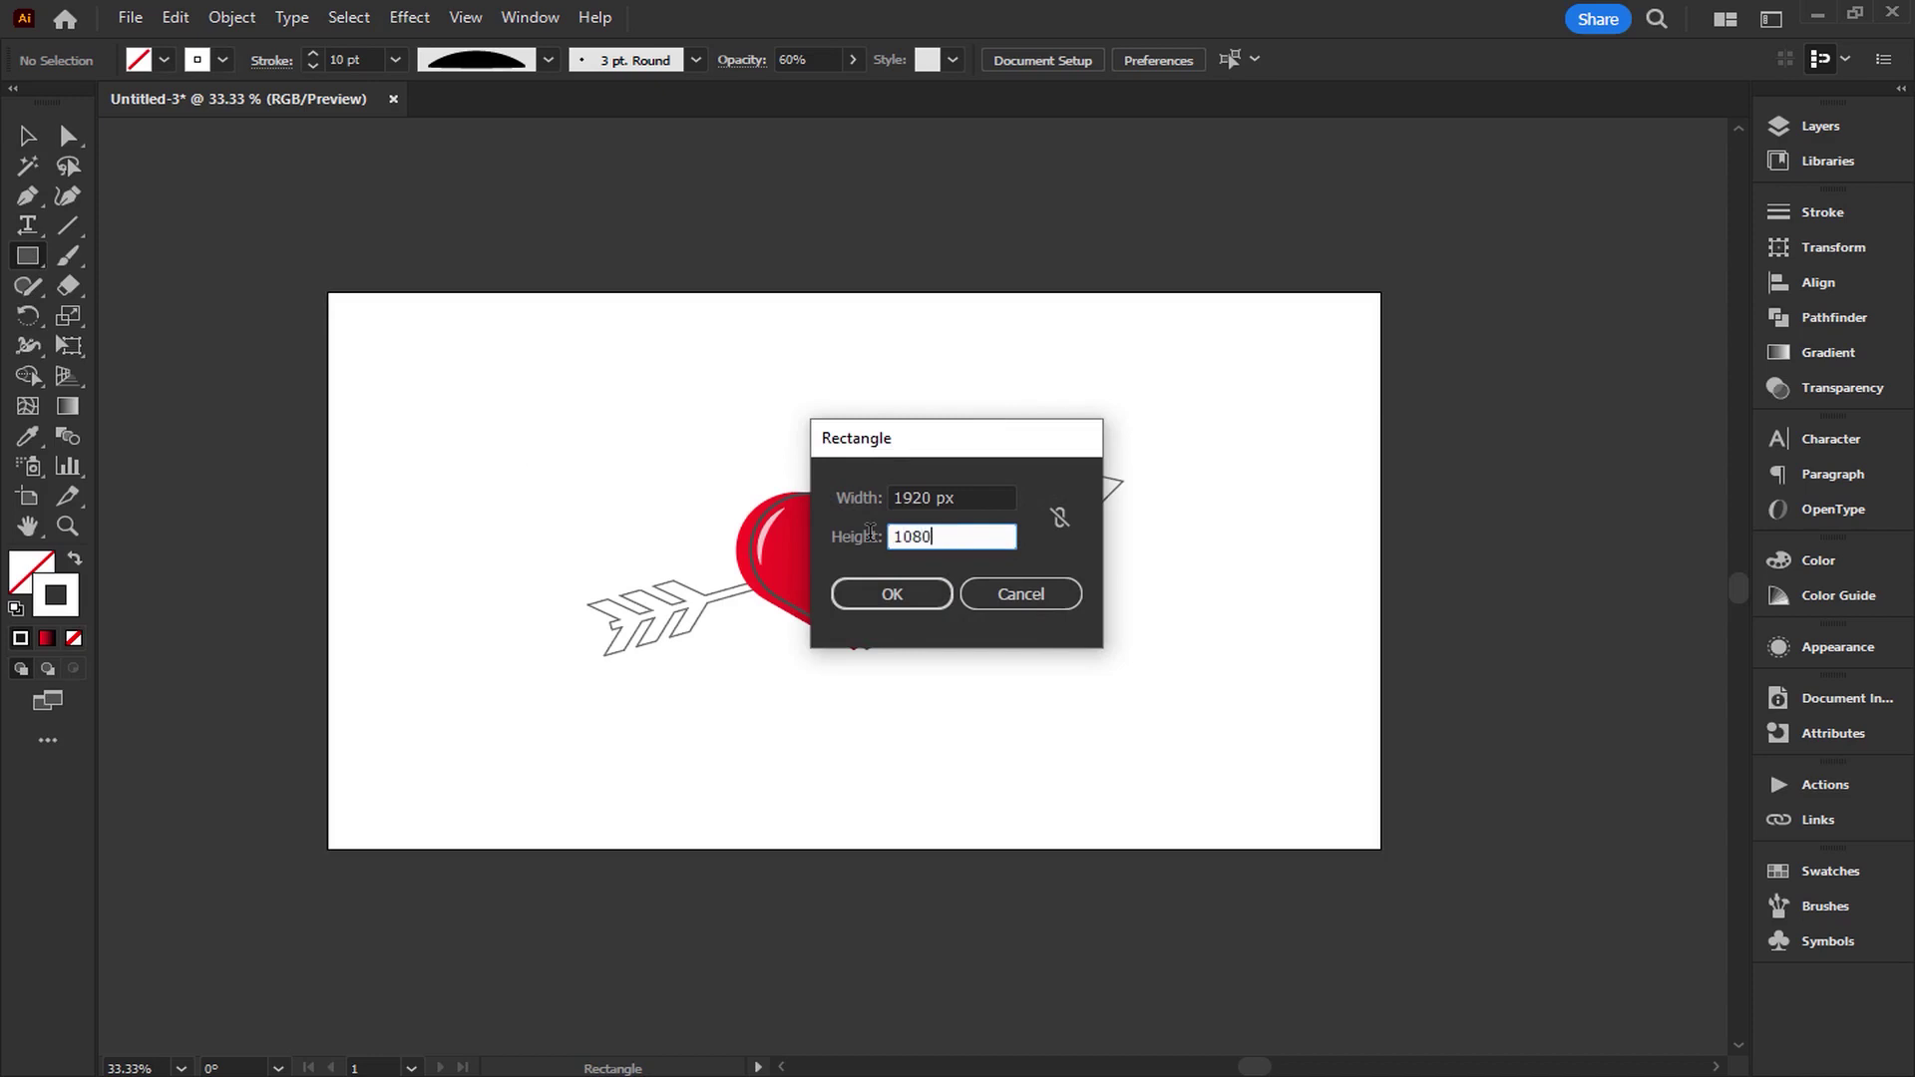
{"action": "left_click", "coordinate": [860, 604]}
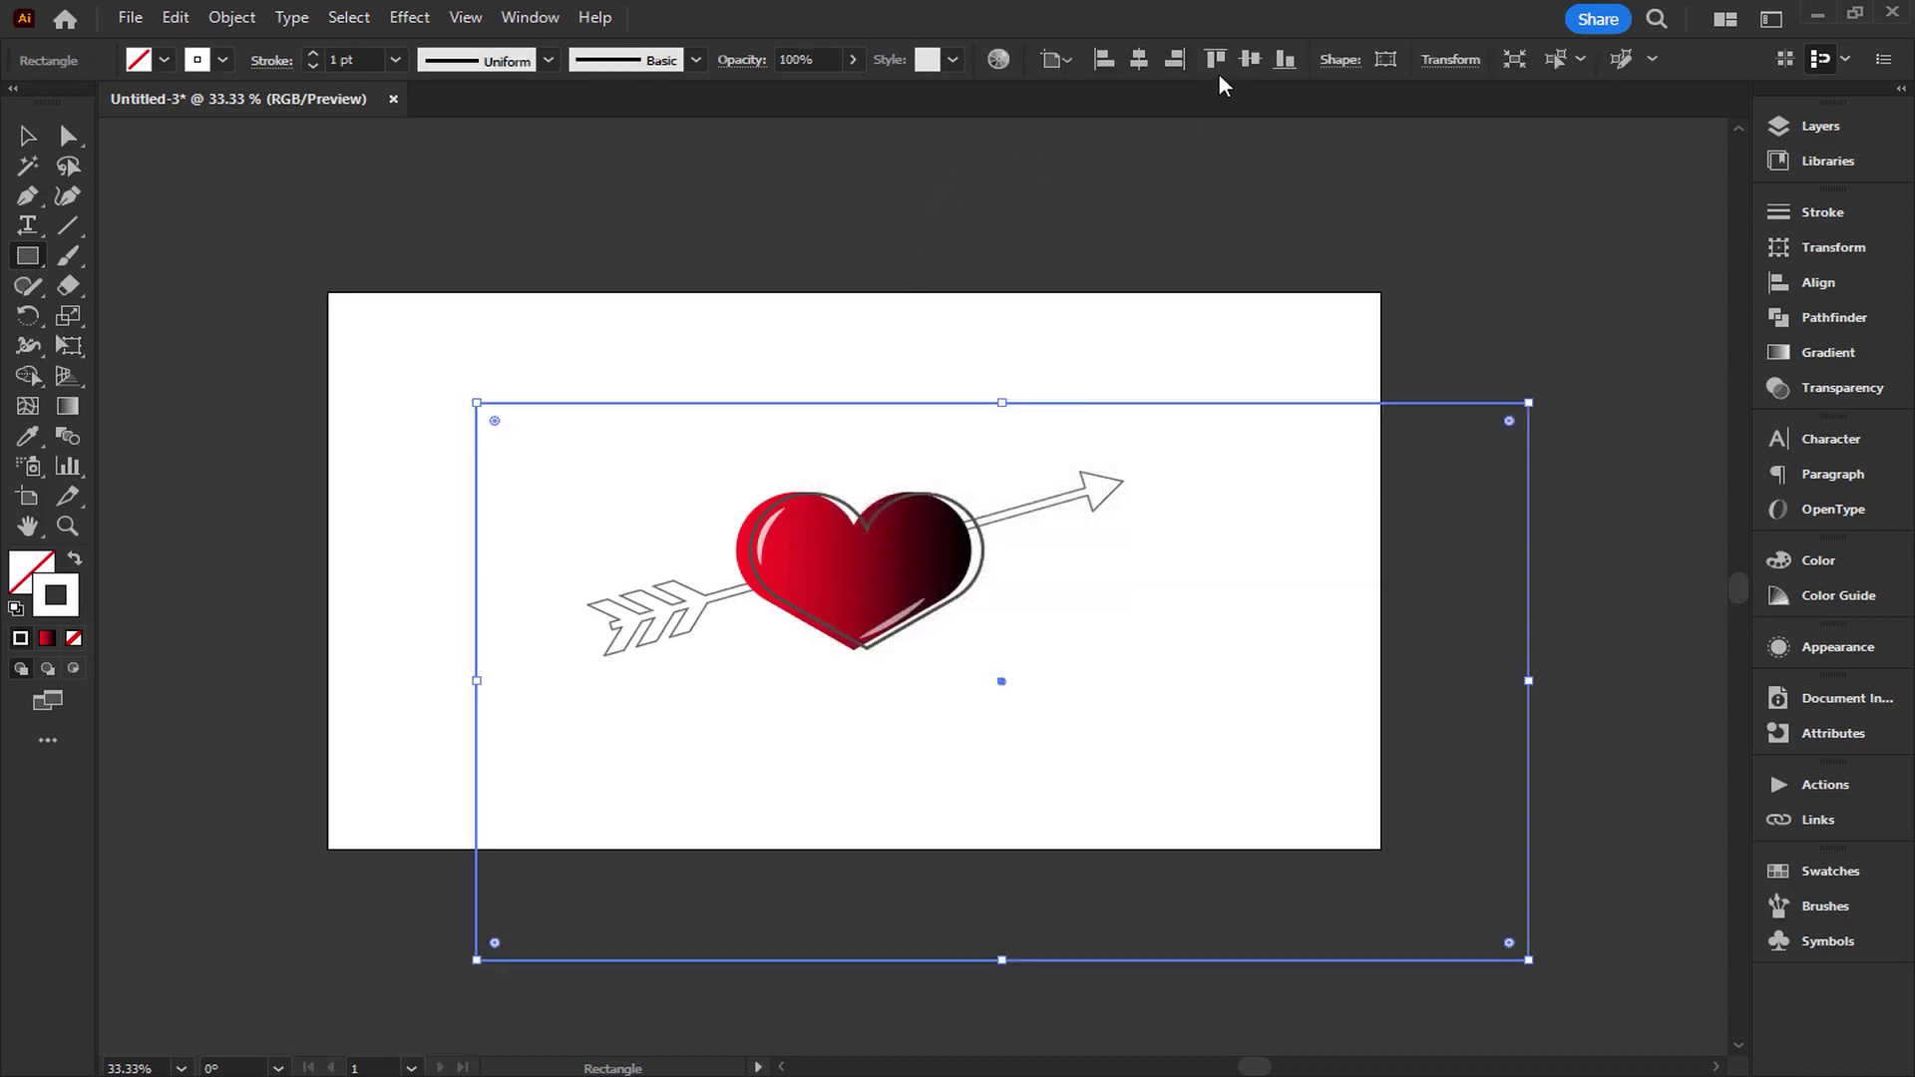
{"action": "left_click", "coordinate": [1139, 58]}
{"action": "left_click", "coordinate": [1250, 59]}
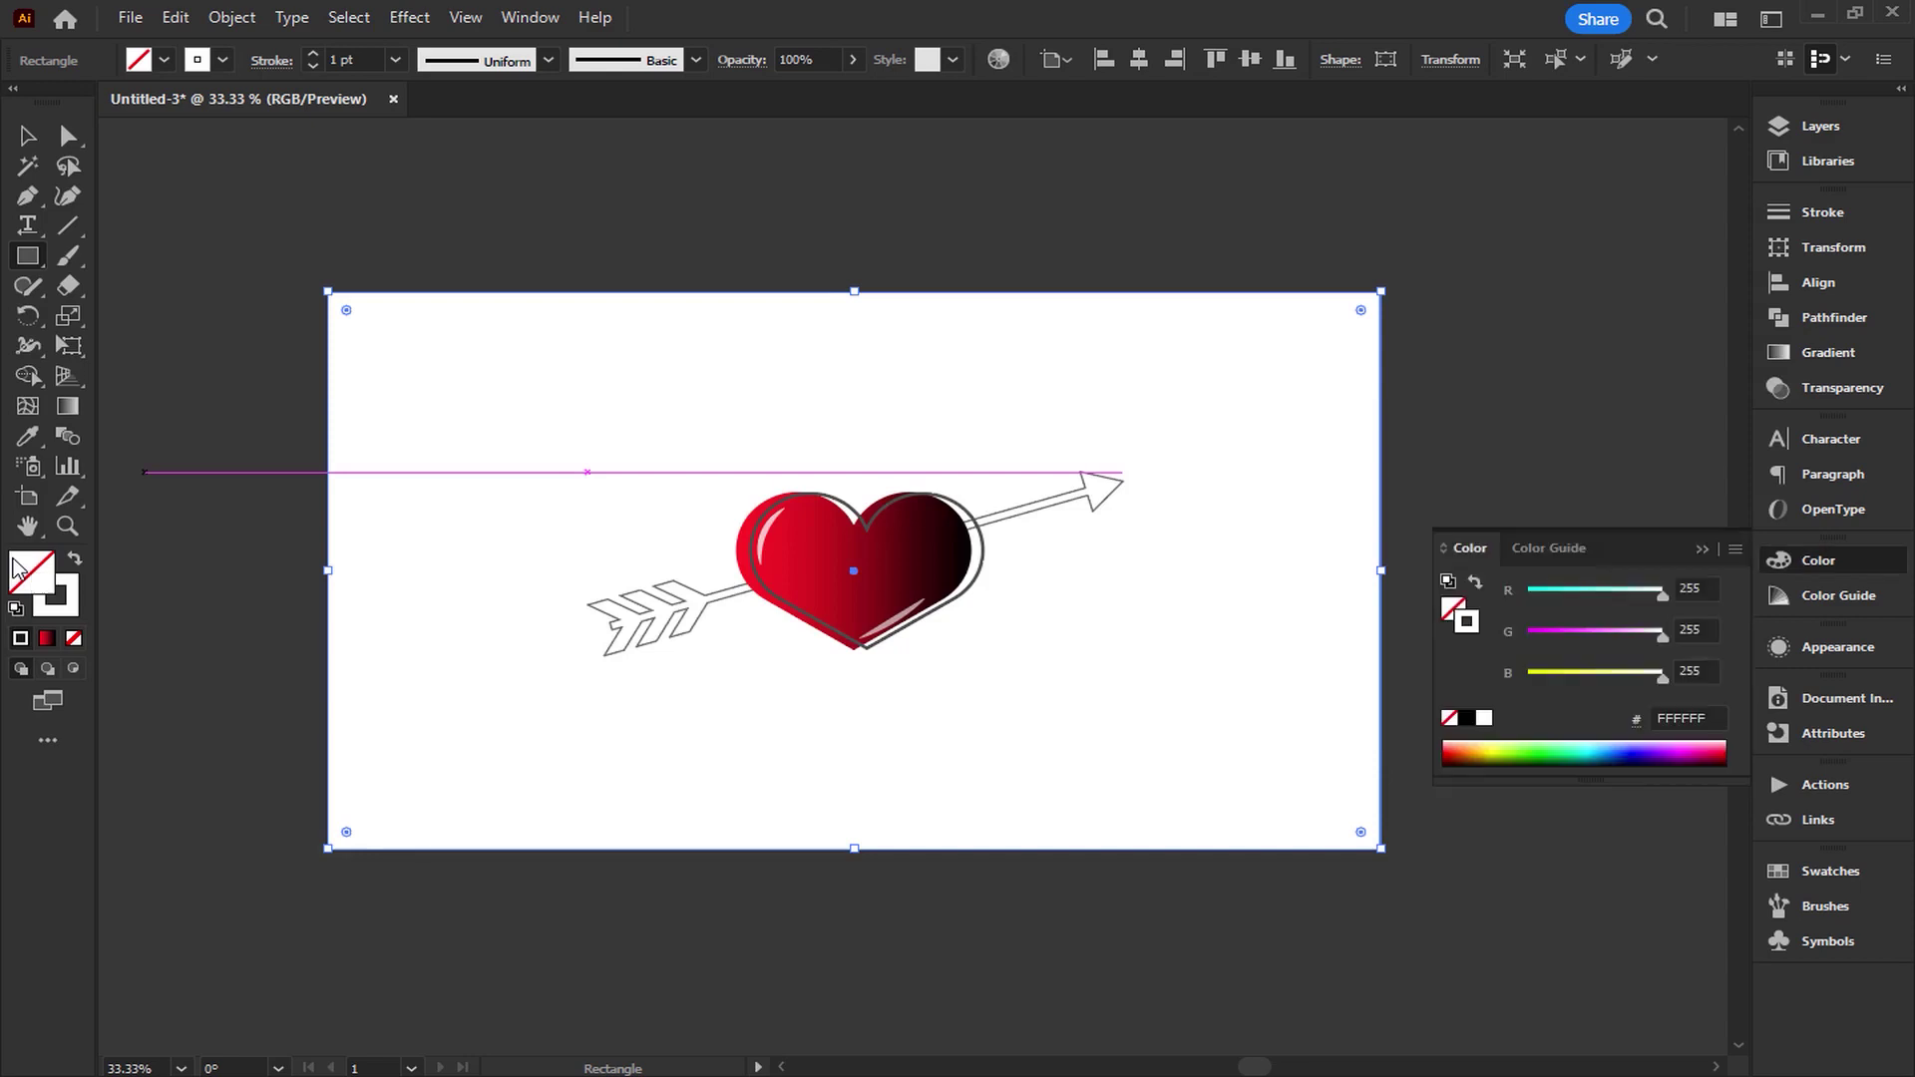
Give the rectangle a very light pink fill and no outline.
{"action": "double_click", "coordinate": [18, 571]}
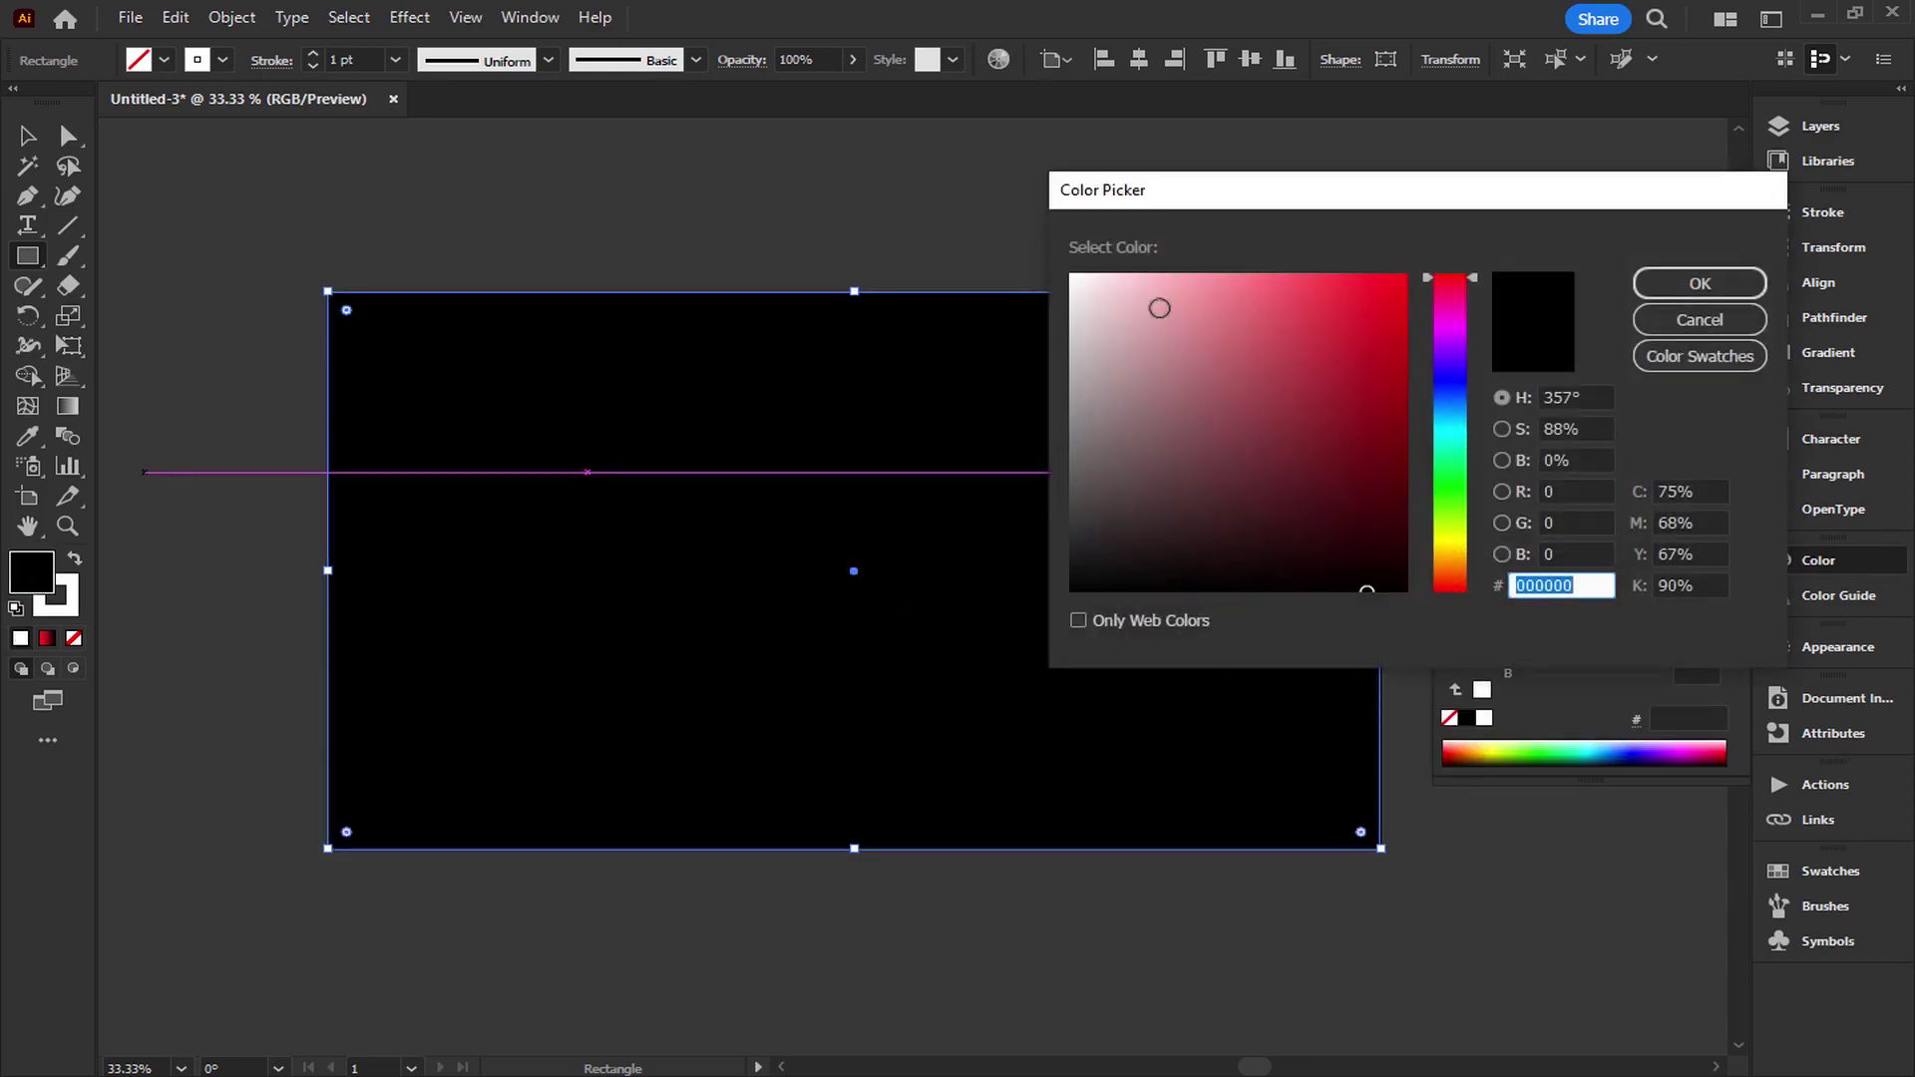
{"action": "left_click_drag", "start_coordinate": [1159, 308], "coordinate": [1110, 272]}
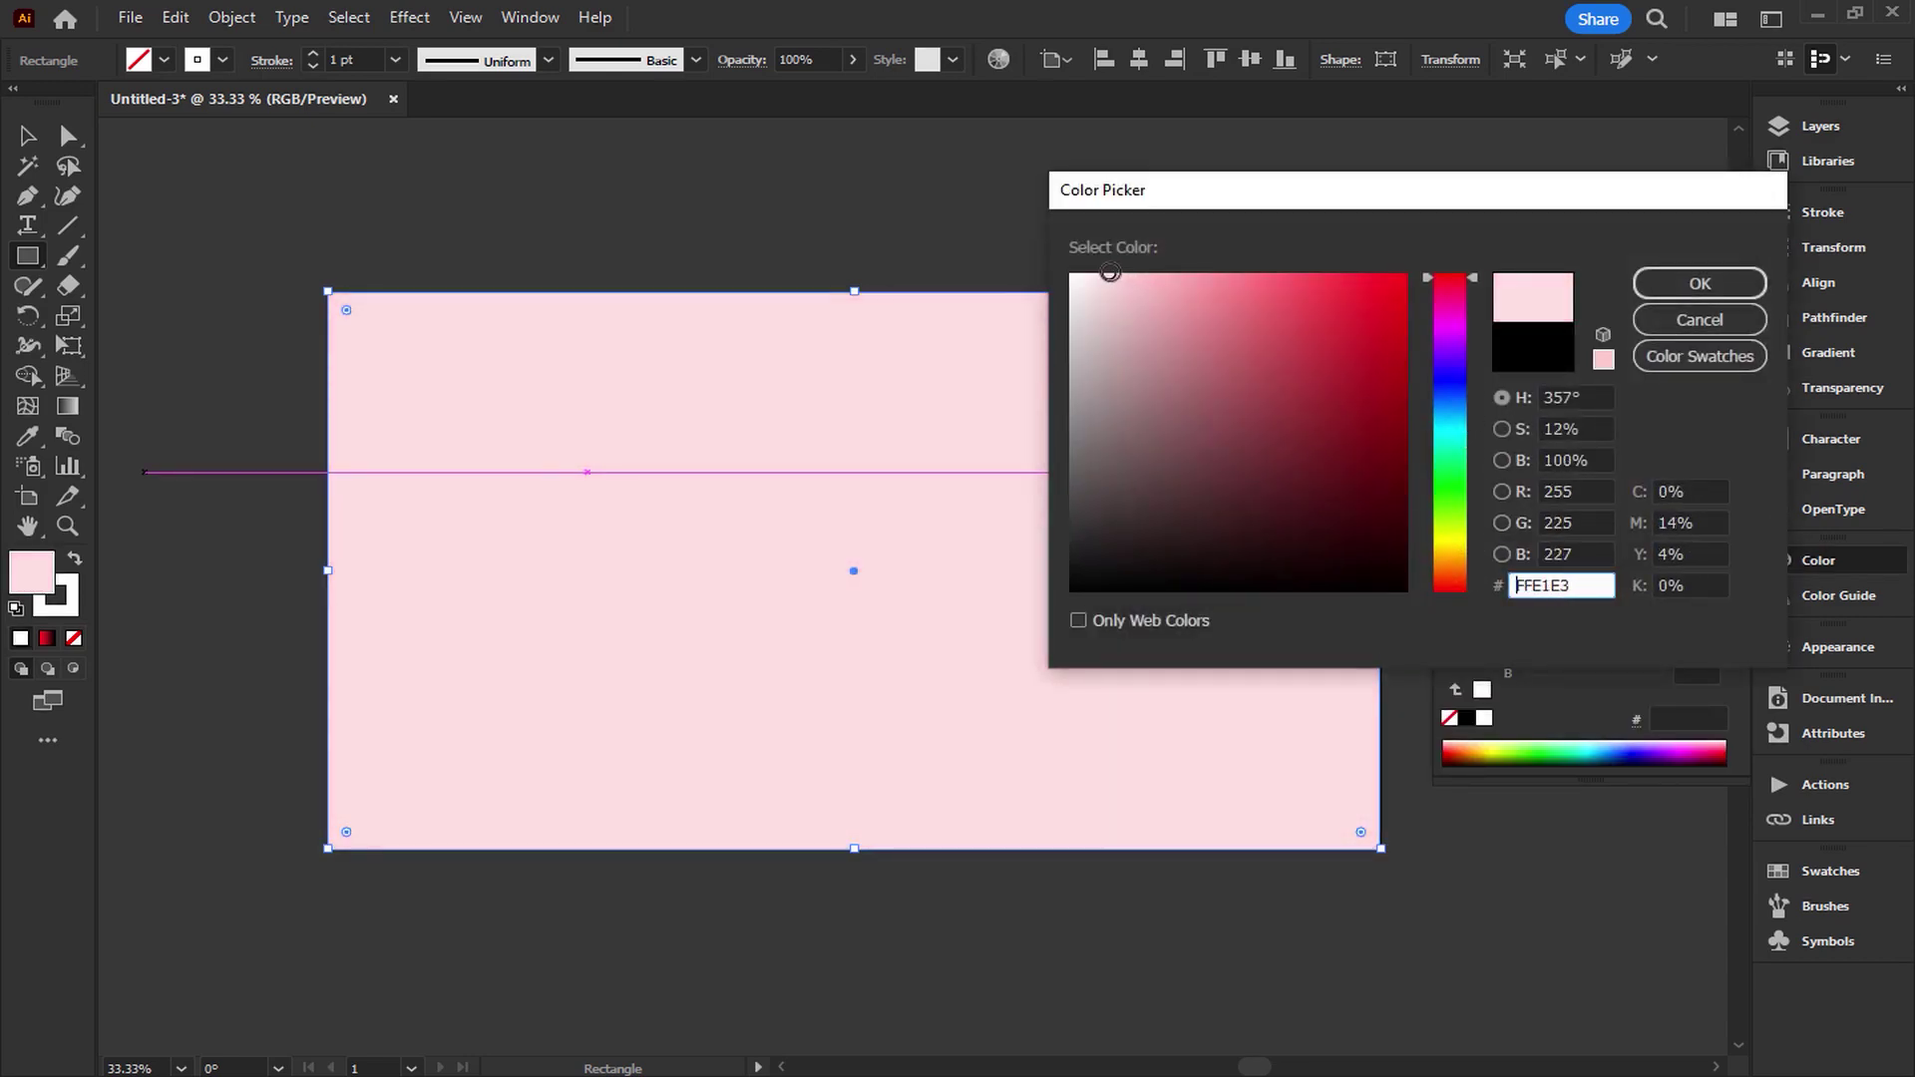
{"action": "left_click", "coordinate": [1699, 283]}
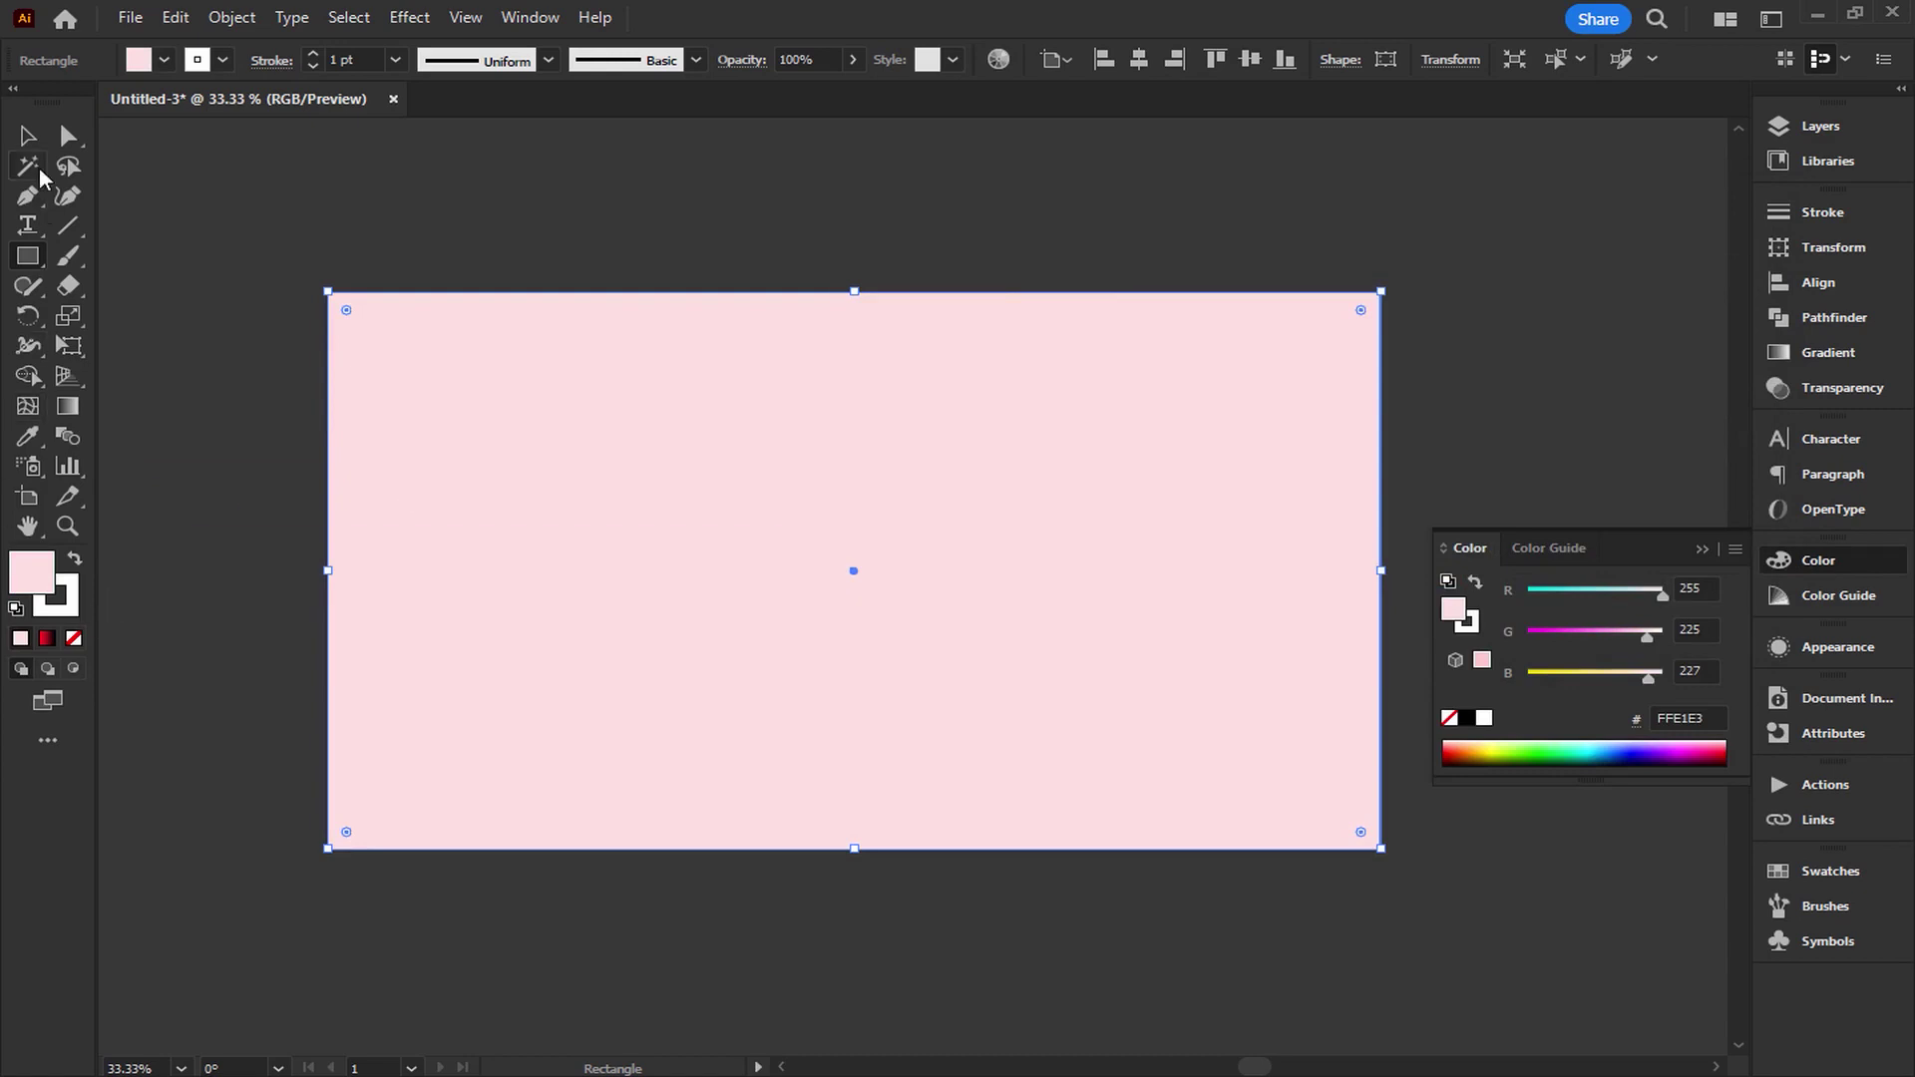
{"action": "double_click", "coordinate": [66, 616]}
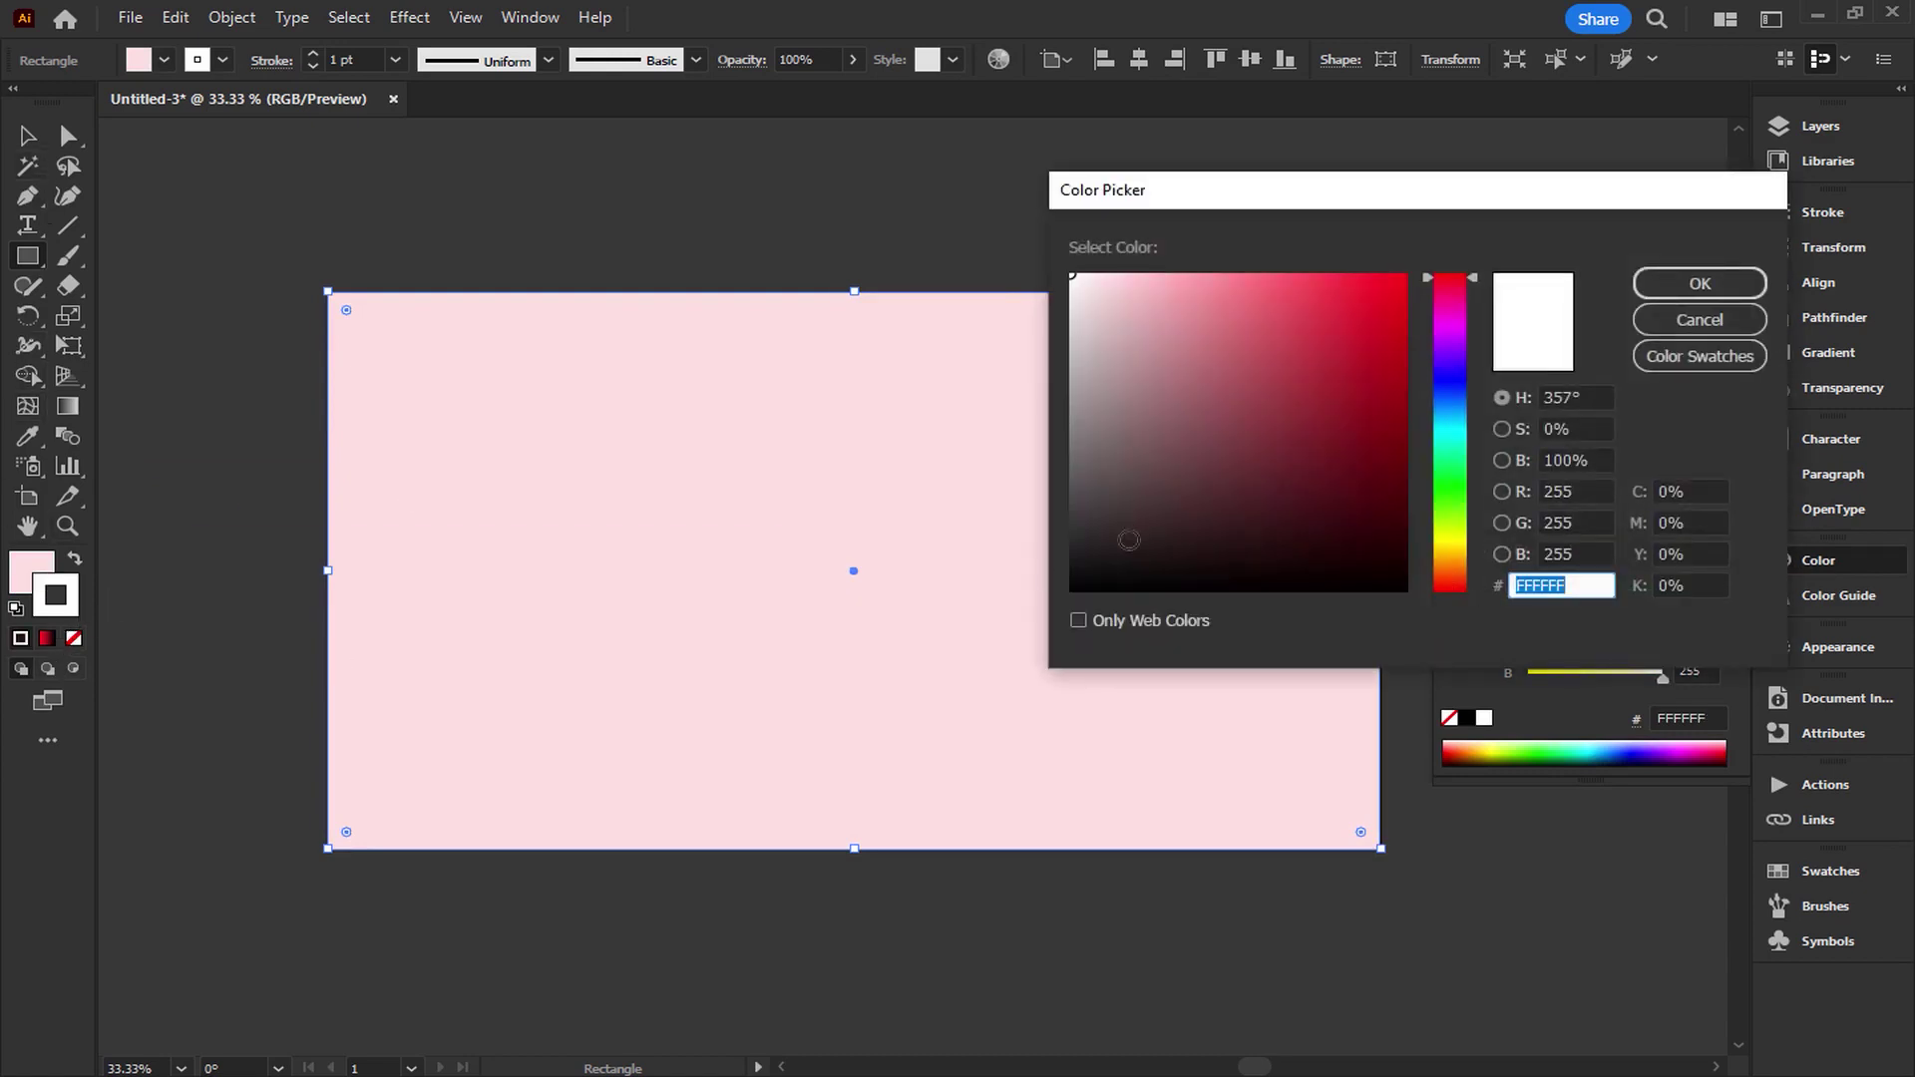
{"action": "left_click", "coordinate": [1701, 315]}
{"action": "left_click", "coordinate": [223, 60]}
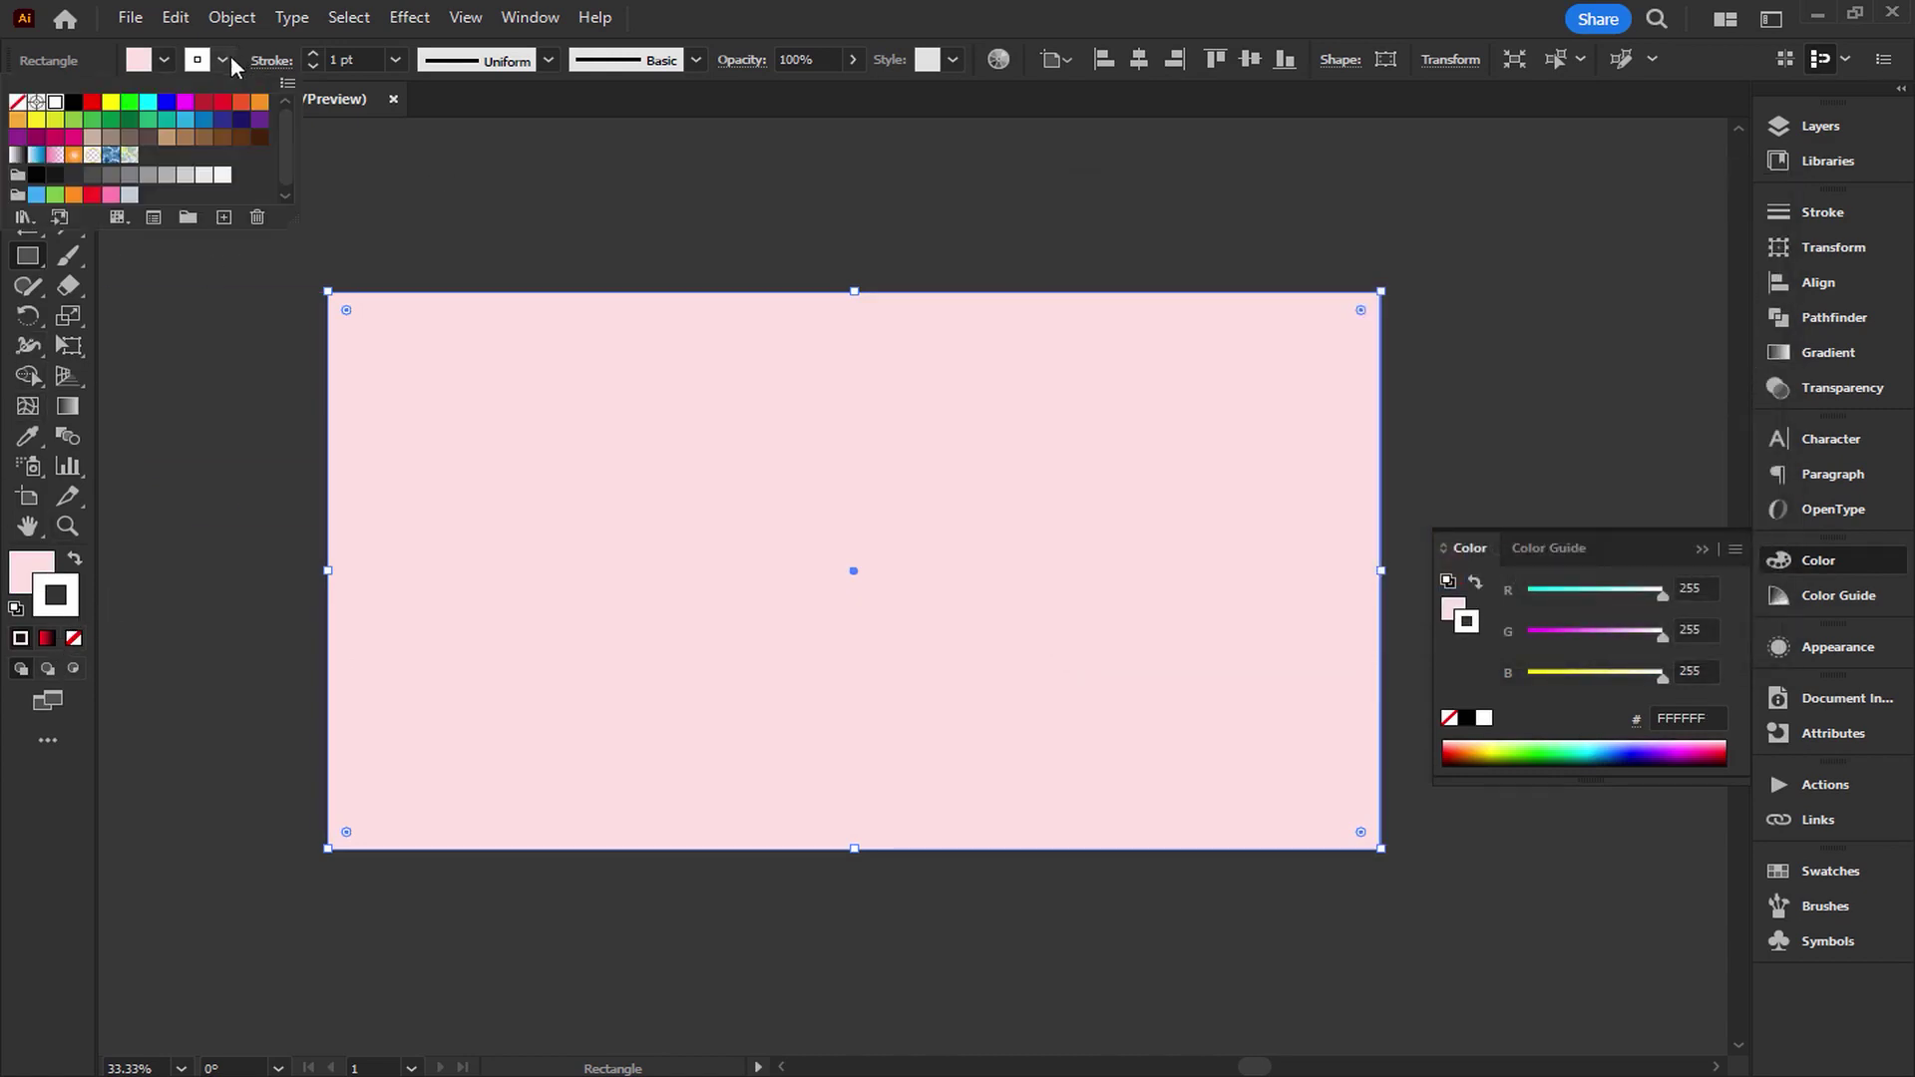
{"action": "left_click", "coordinate": [10, 112]}
{"action": "left_click", "coordinate": [27, 136]}
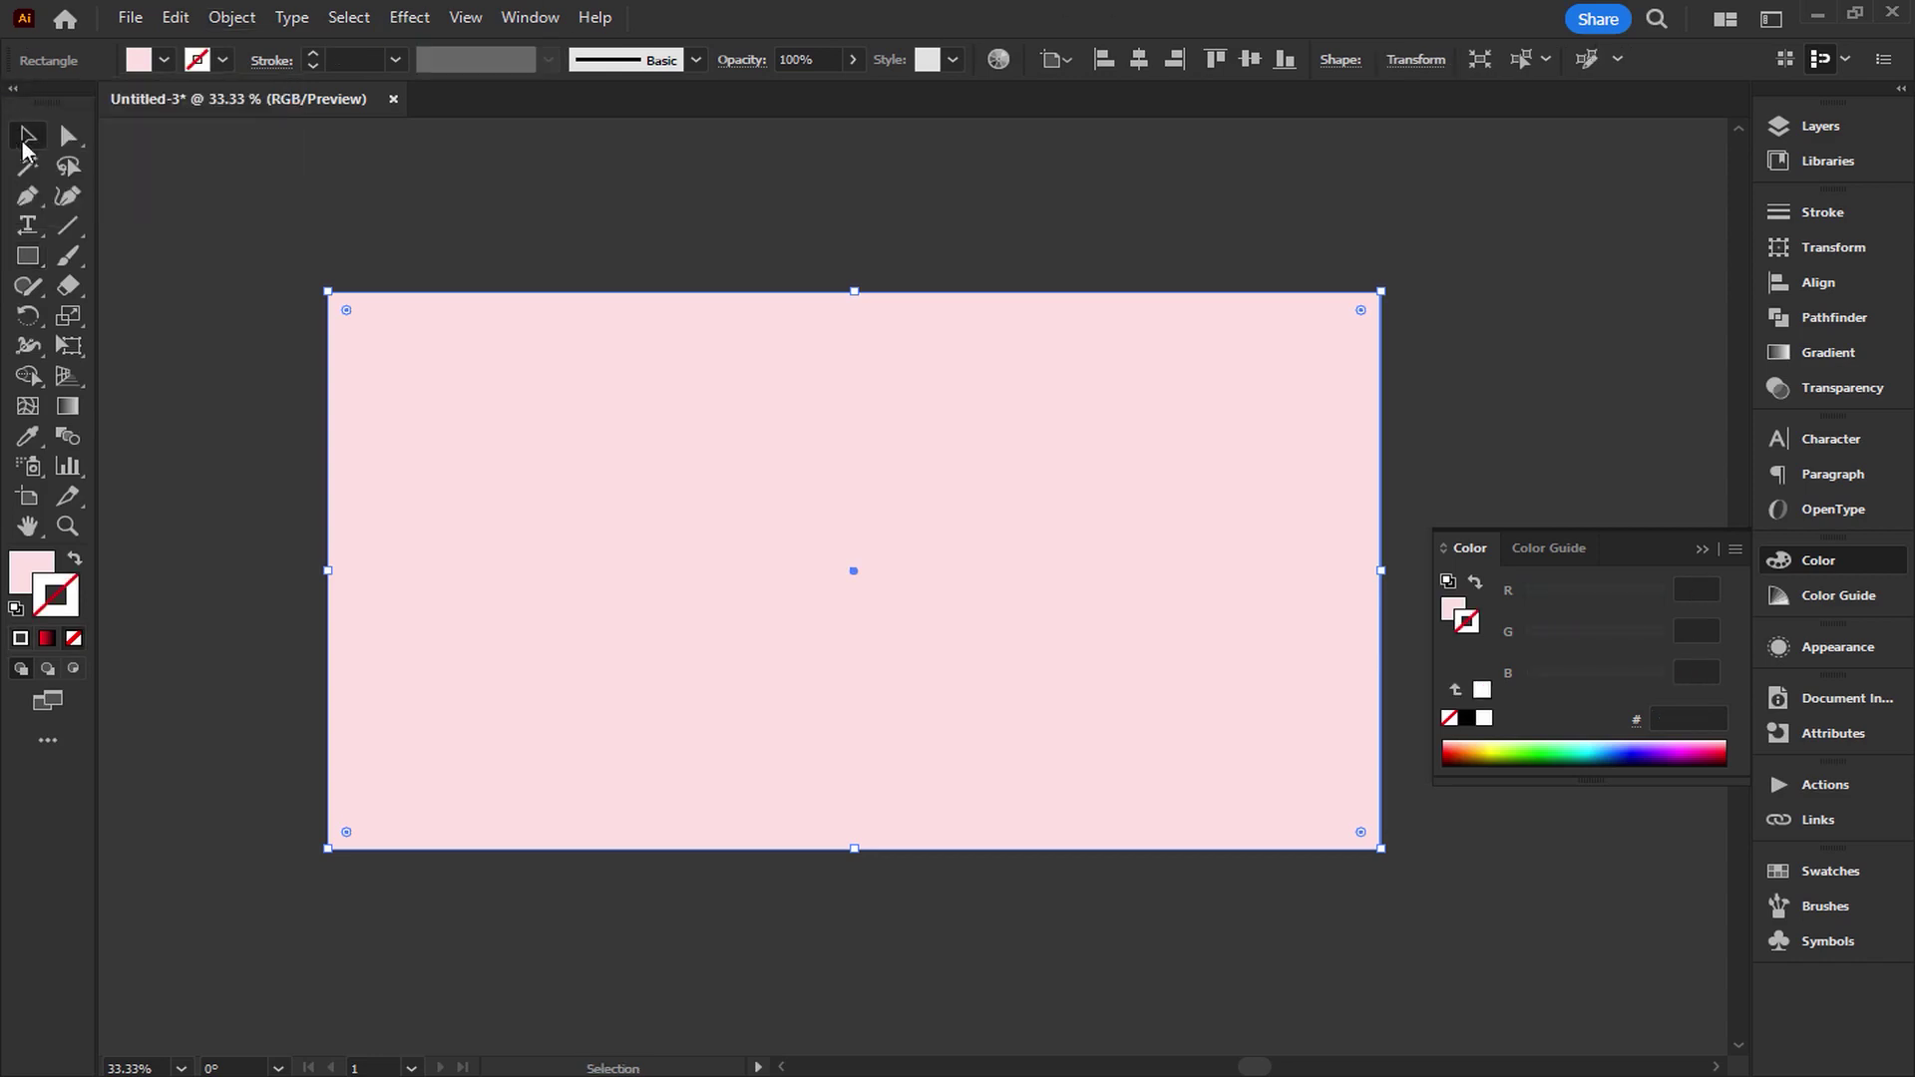
{"action": "left_click", "coordinate": [473, 165]}
{"action": "left_click", "coordinate": [1702, 550]}
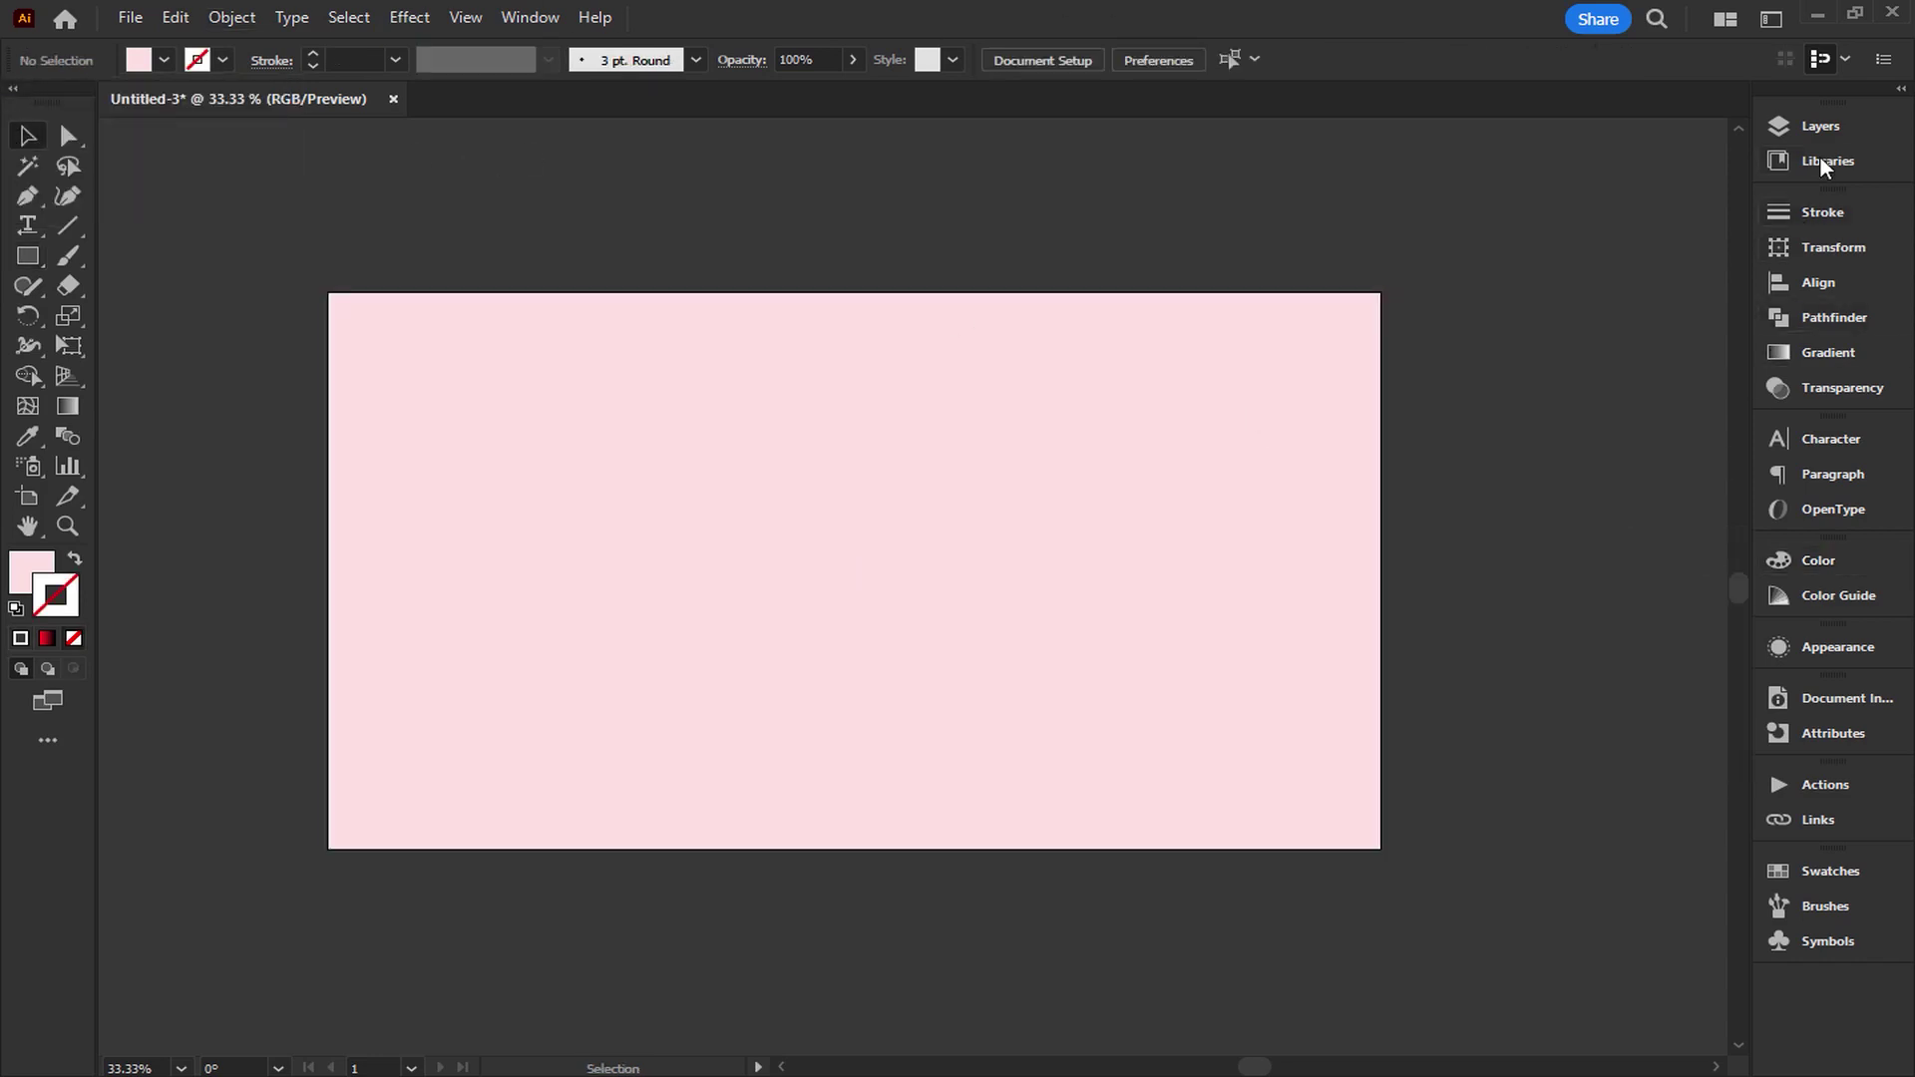
Move the <Rectangle> to the bottom of Layer 1 in the Layers panel.
{"action": "left_click", "coordinate": [1823, 127]}
{"action": "left_click", "coordinate": [1332, 199]}
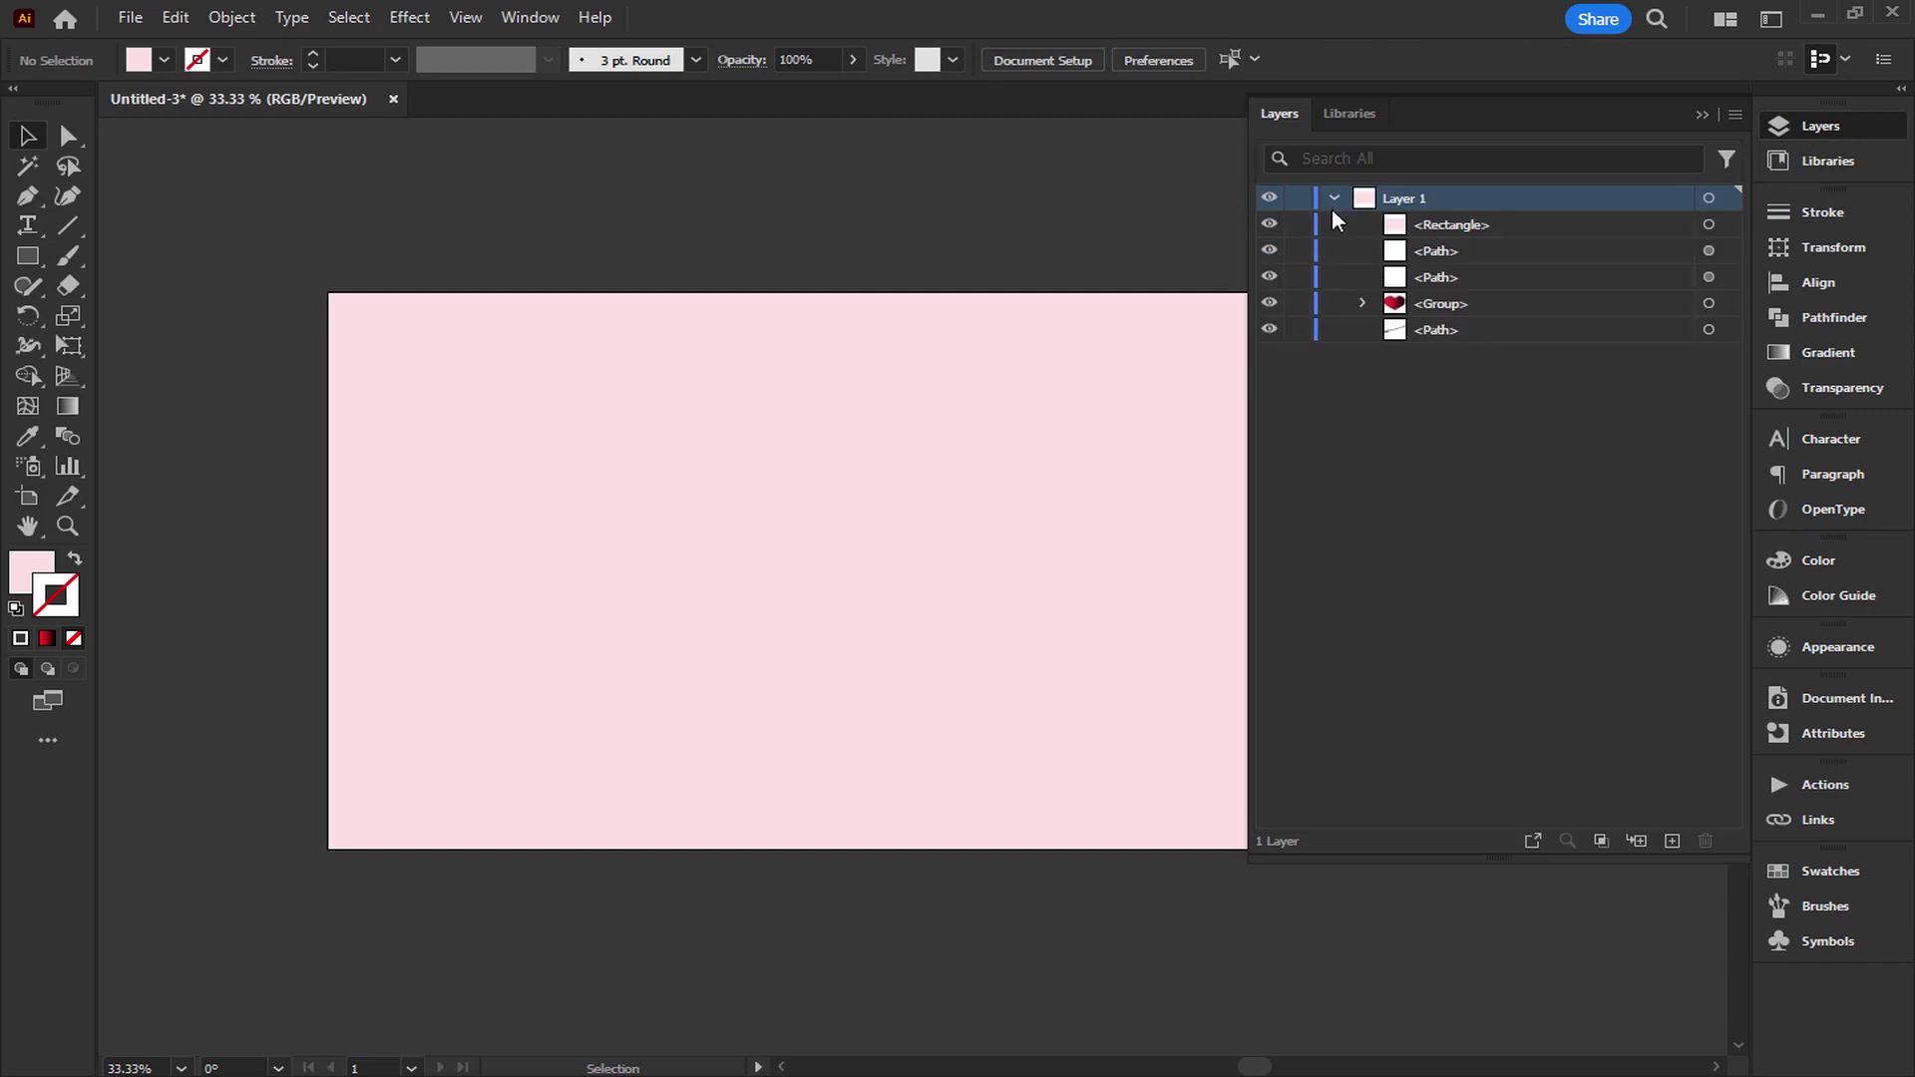
{"action": "left_click_drag", "start_coordinate": [1434, 225], "coordinate": [1432, 349]}
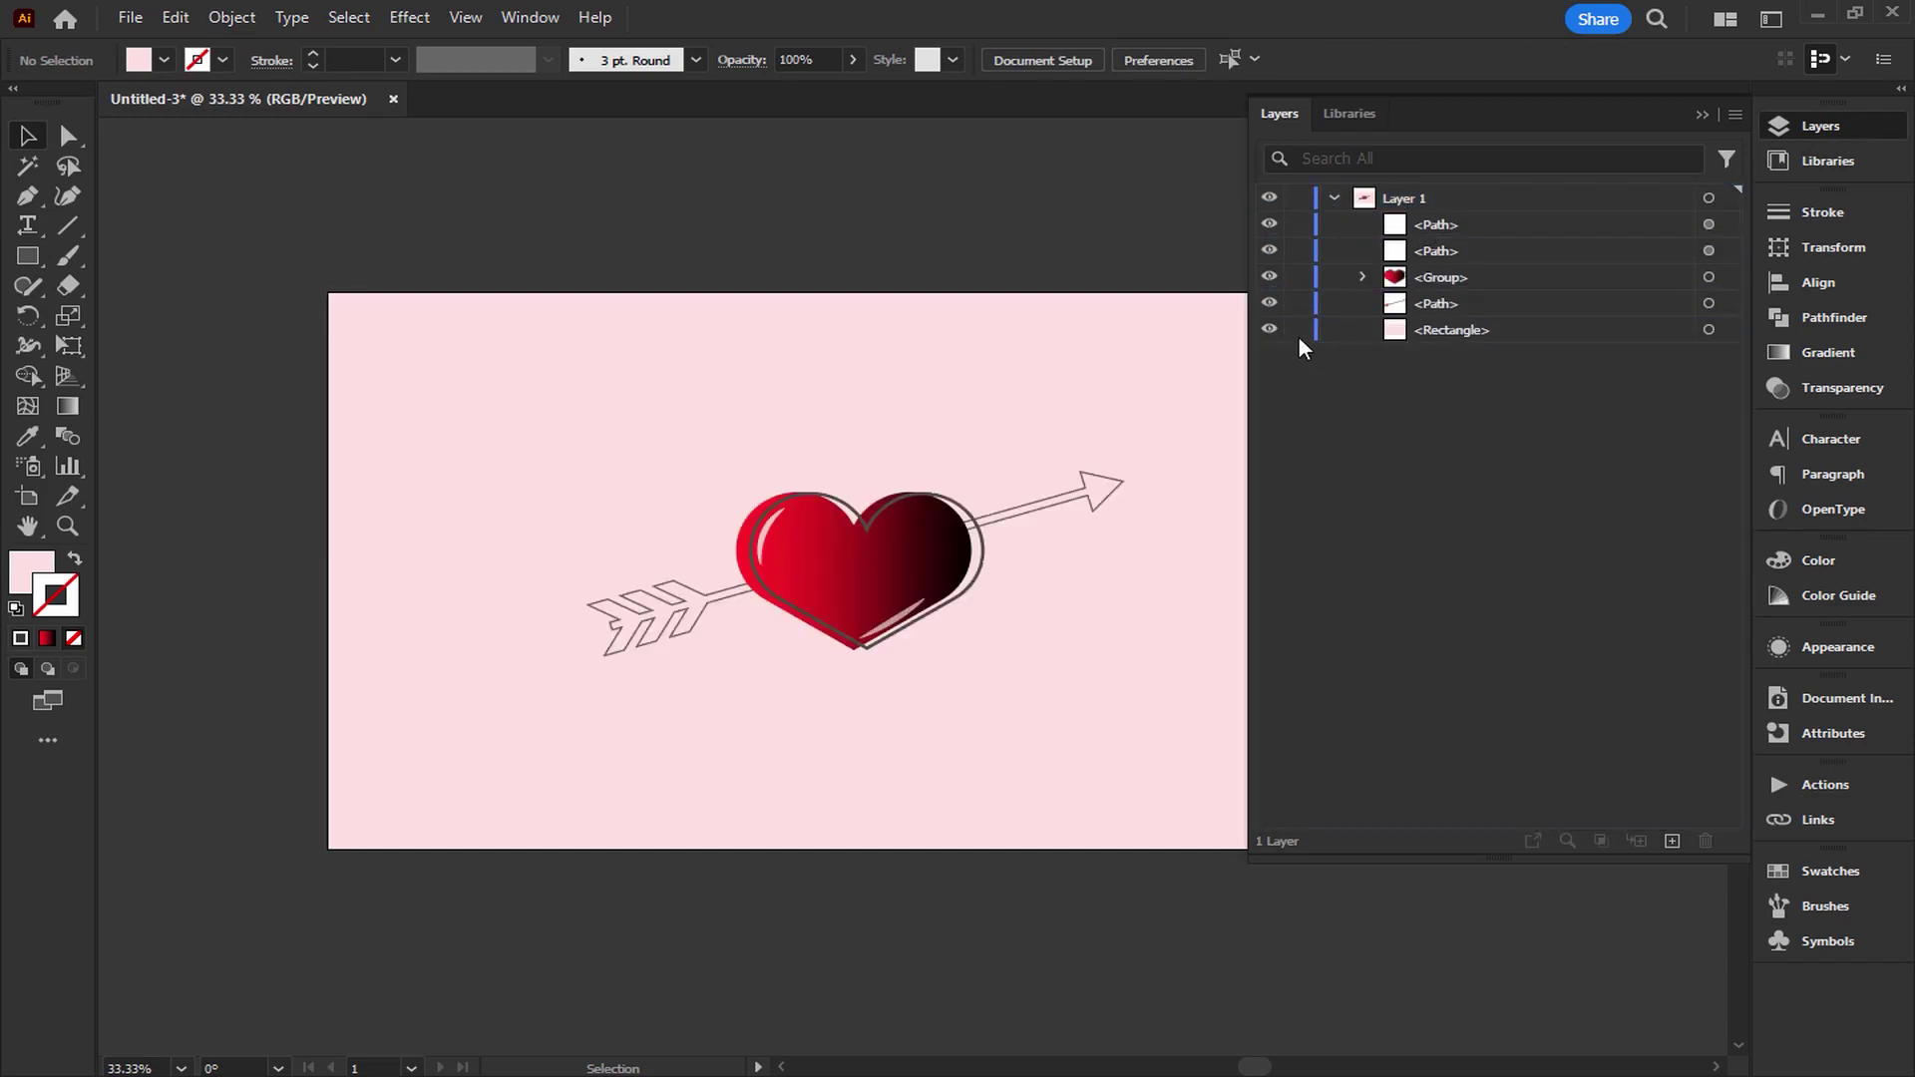
{"action": "left_click", "coordinate": [1701, 115]}
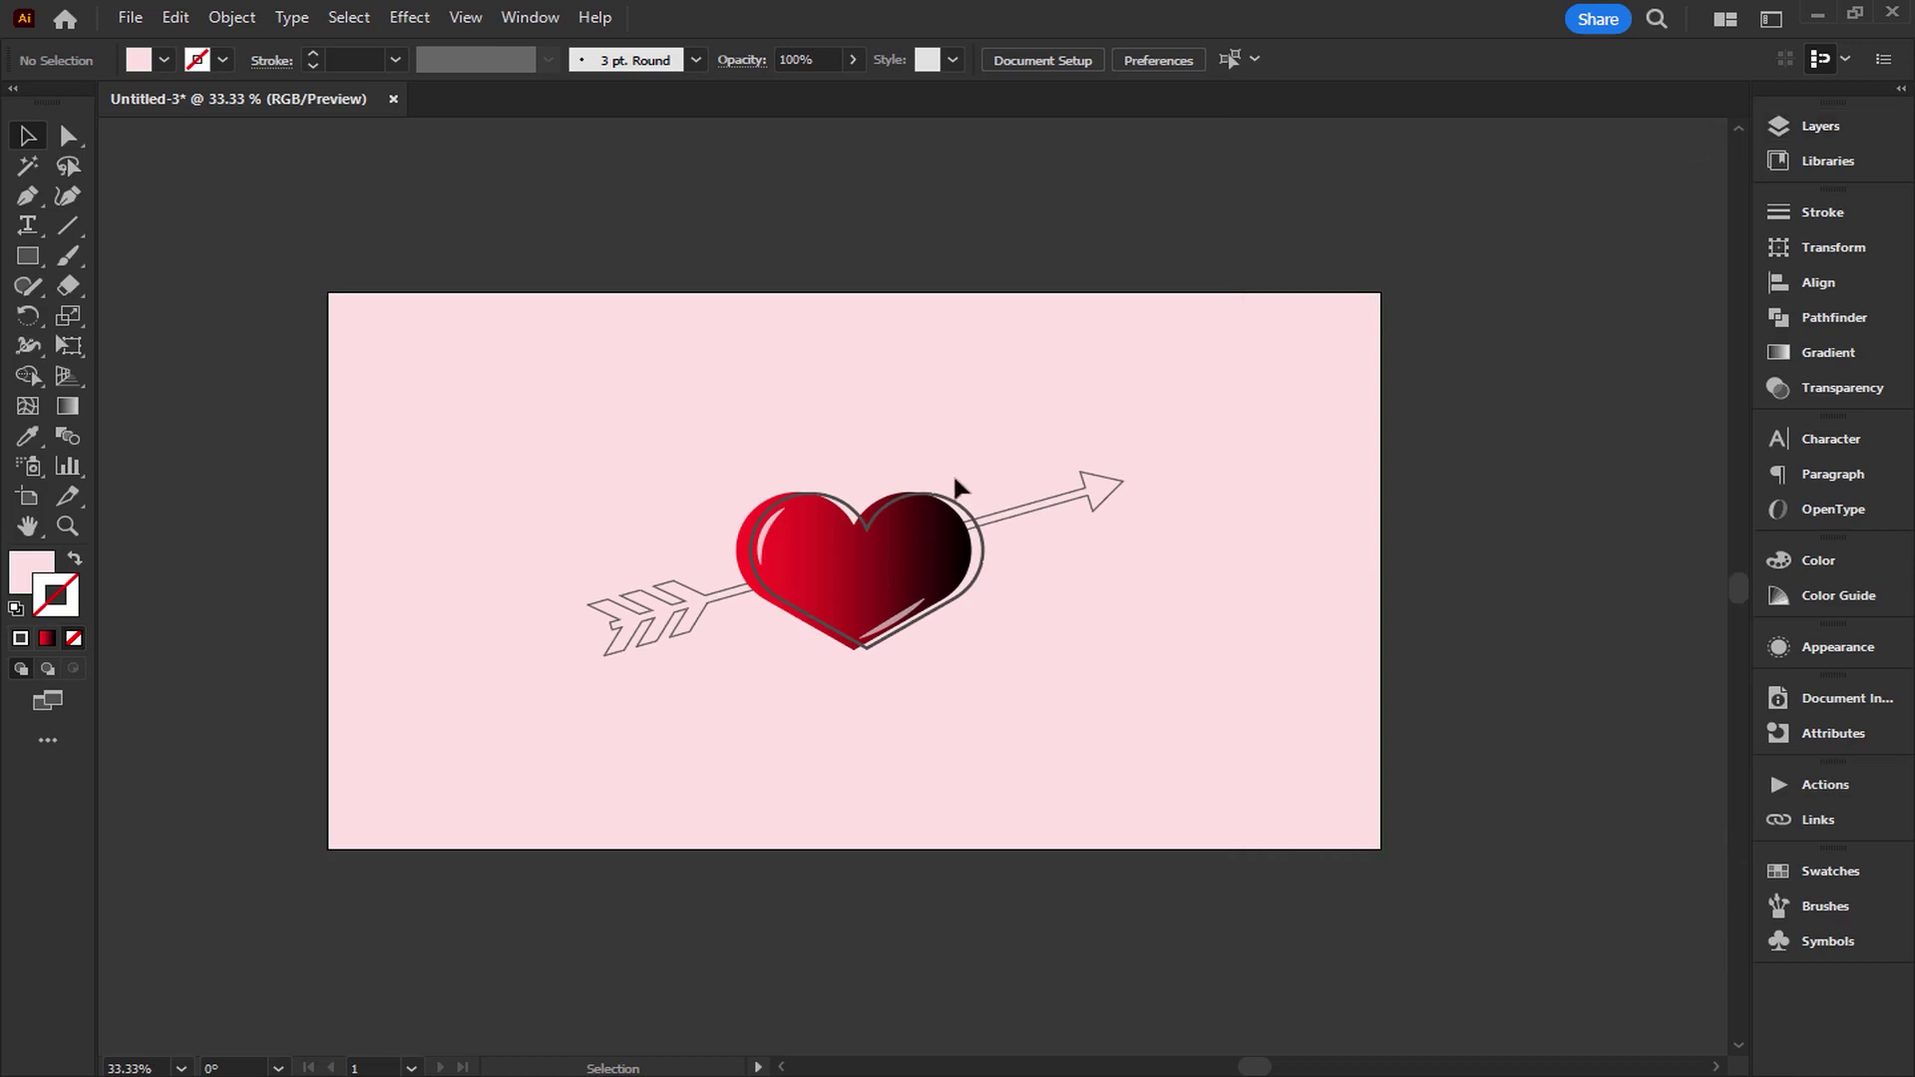
{"action": "key", "text": "ctrl+="}
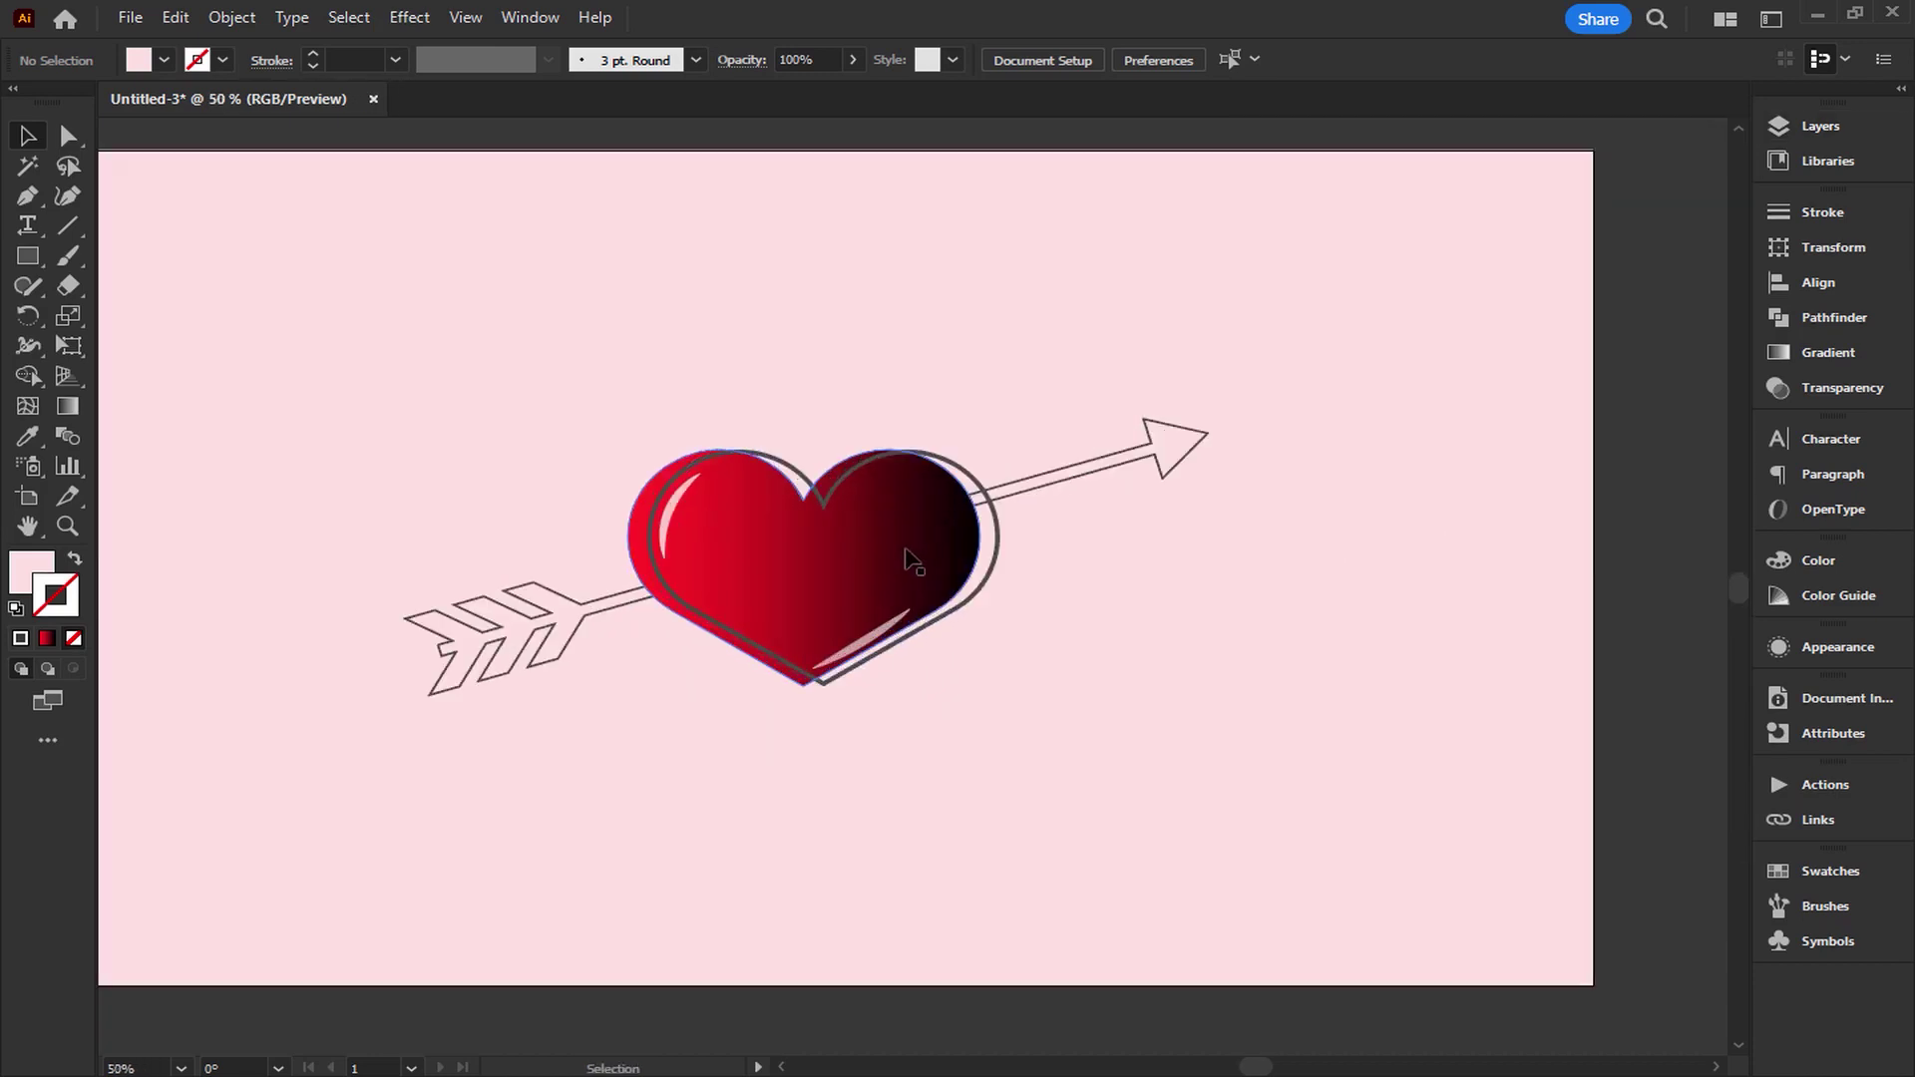
{"action": "left_click", "coordinate": [956, 579]}
Copy a heart to the upper right, ungroup it, and shrink its red fill into a small separate heart.
{"action": "mouse_move", "coordinate": [878, 606]}
{"action": "left_mouse_down"}
{"action": "mouse_move", "coordinate": [1332, 337]}
{"action": "mouse_move", "coordinate": [1402, 896]}
{"action": "mouse_move", "coordinate": [269, 351]}
{"action": "left_mouse_up"}
{"action": "left_click", "coordinate": [1297, 307]}
{"action": "right_click", "coordinate": [1297, 307]}
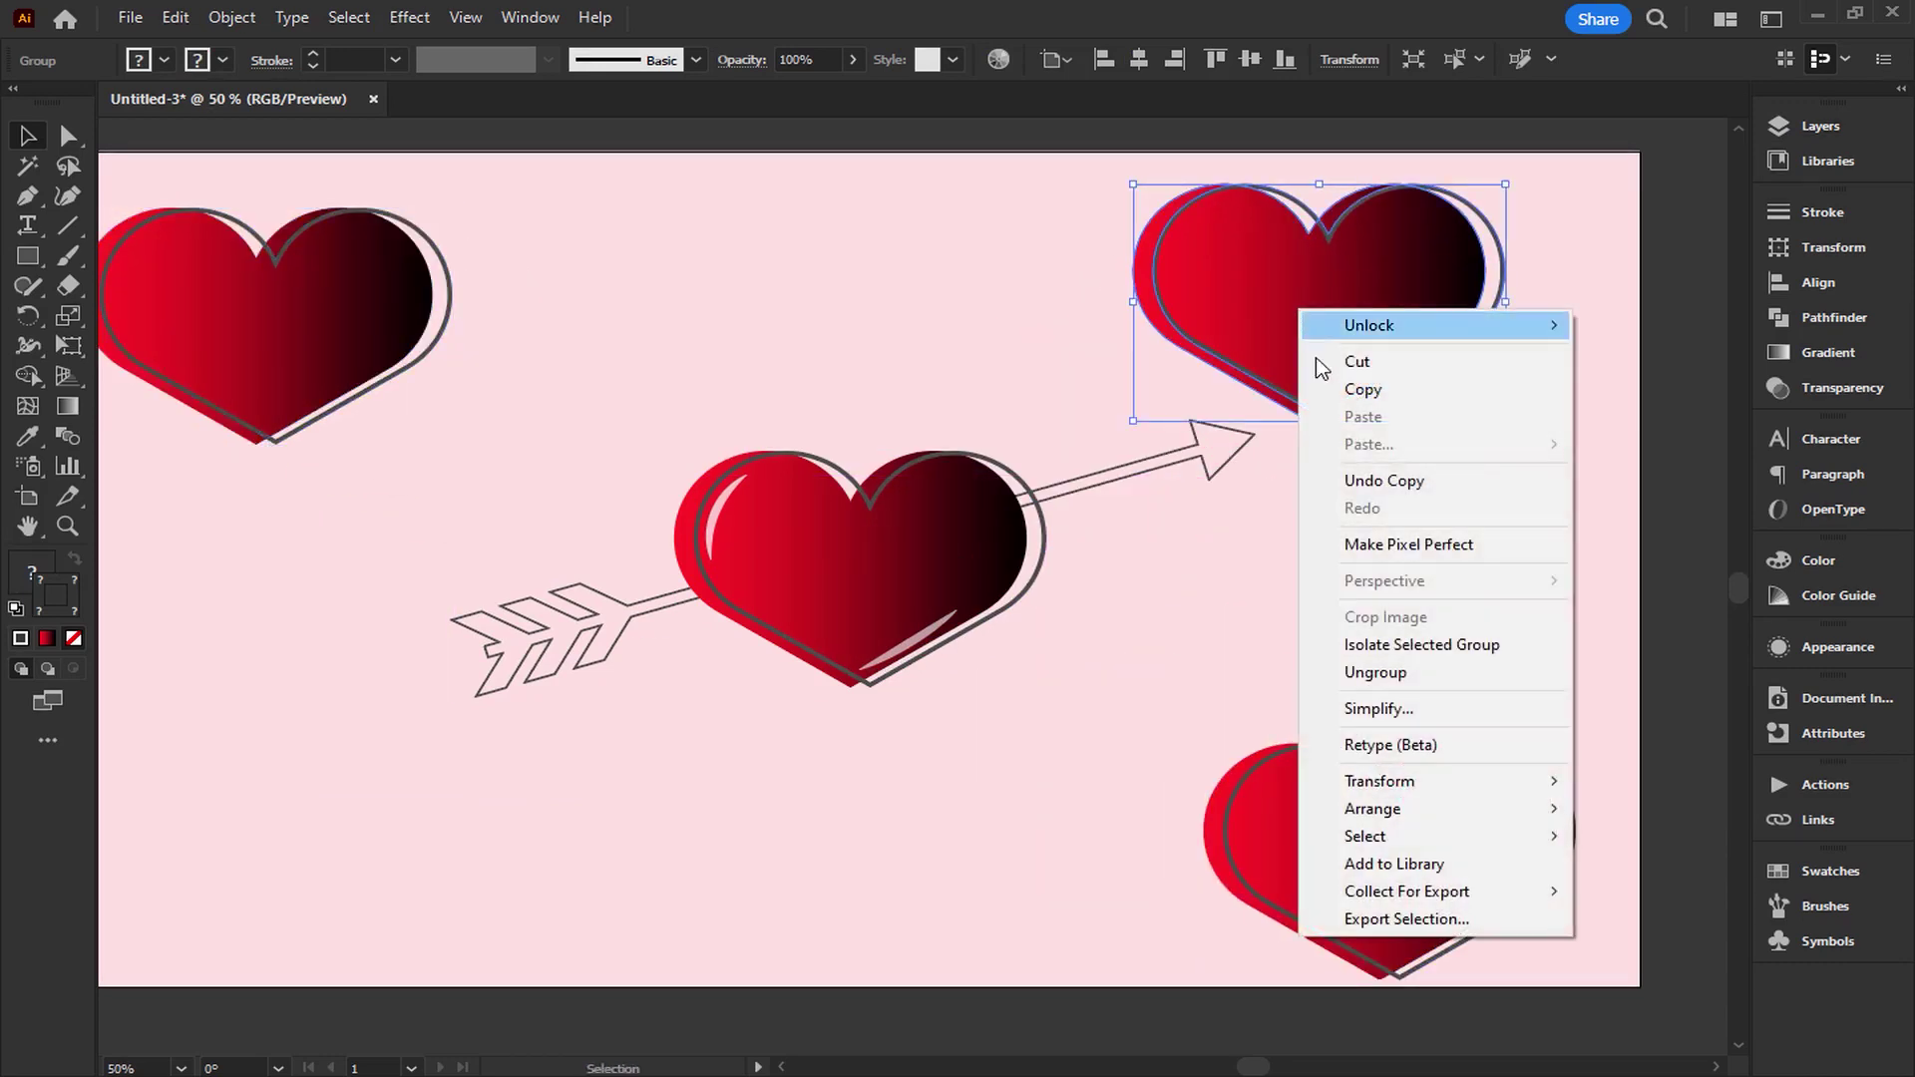
{"action": "left_click", "coordinate": [1396, 671]}
{"action": "left_click_drag", "start_coordinate": [1284, 311], "coordinate": [565, 841]}
{"action": "mouse_move", "coordinate": [756, 960]}
{"action": "left_mouse_down"}
{"action": "mouse_move", "coordinate": [527, 804]}
{"action": "mouse_move", "coordinate": [389, 848]}
{"action": "mouse_move", "coordinate": [1032, 368]}
{"action": "mouse_move", "coordinate": [973, 332]}
{"action": "mouse_move", "coordinate": [1147, 494]}
{"action": "mouse_move", "coordinate": [1137, 564]}
{"action": "mouse_move", "coordinate": [1174, 589]}
{"action": "left_mouse_up"}
Place a scaled-down outline heart copy beside the small red heart at lower left, and shrink that red heart.
{"action": "left_click_drag", "start_coordinate": [1359, 406], "coordinate": [758, 893]}
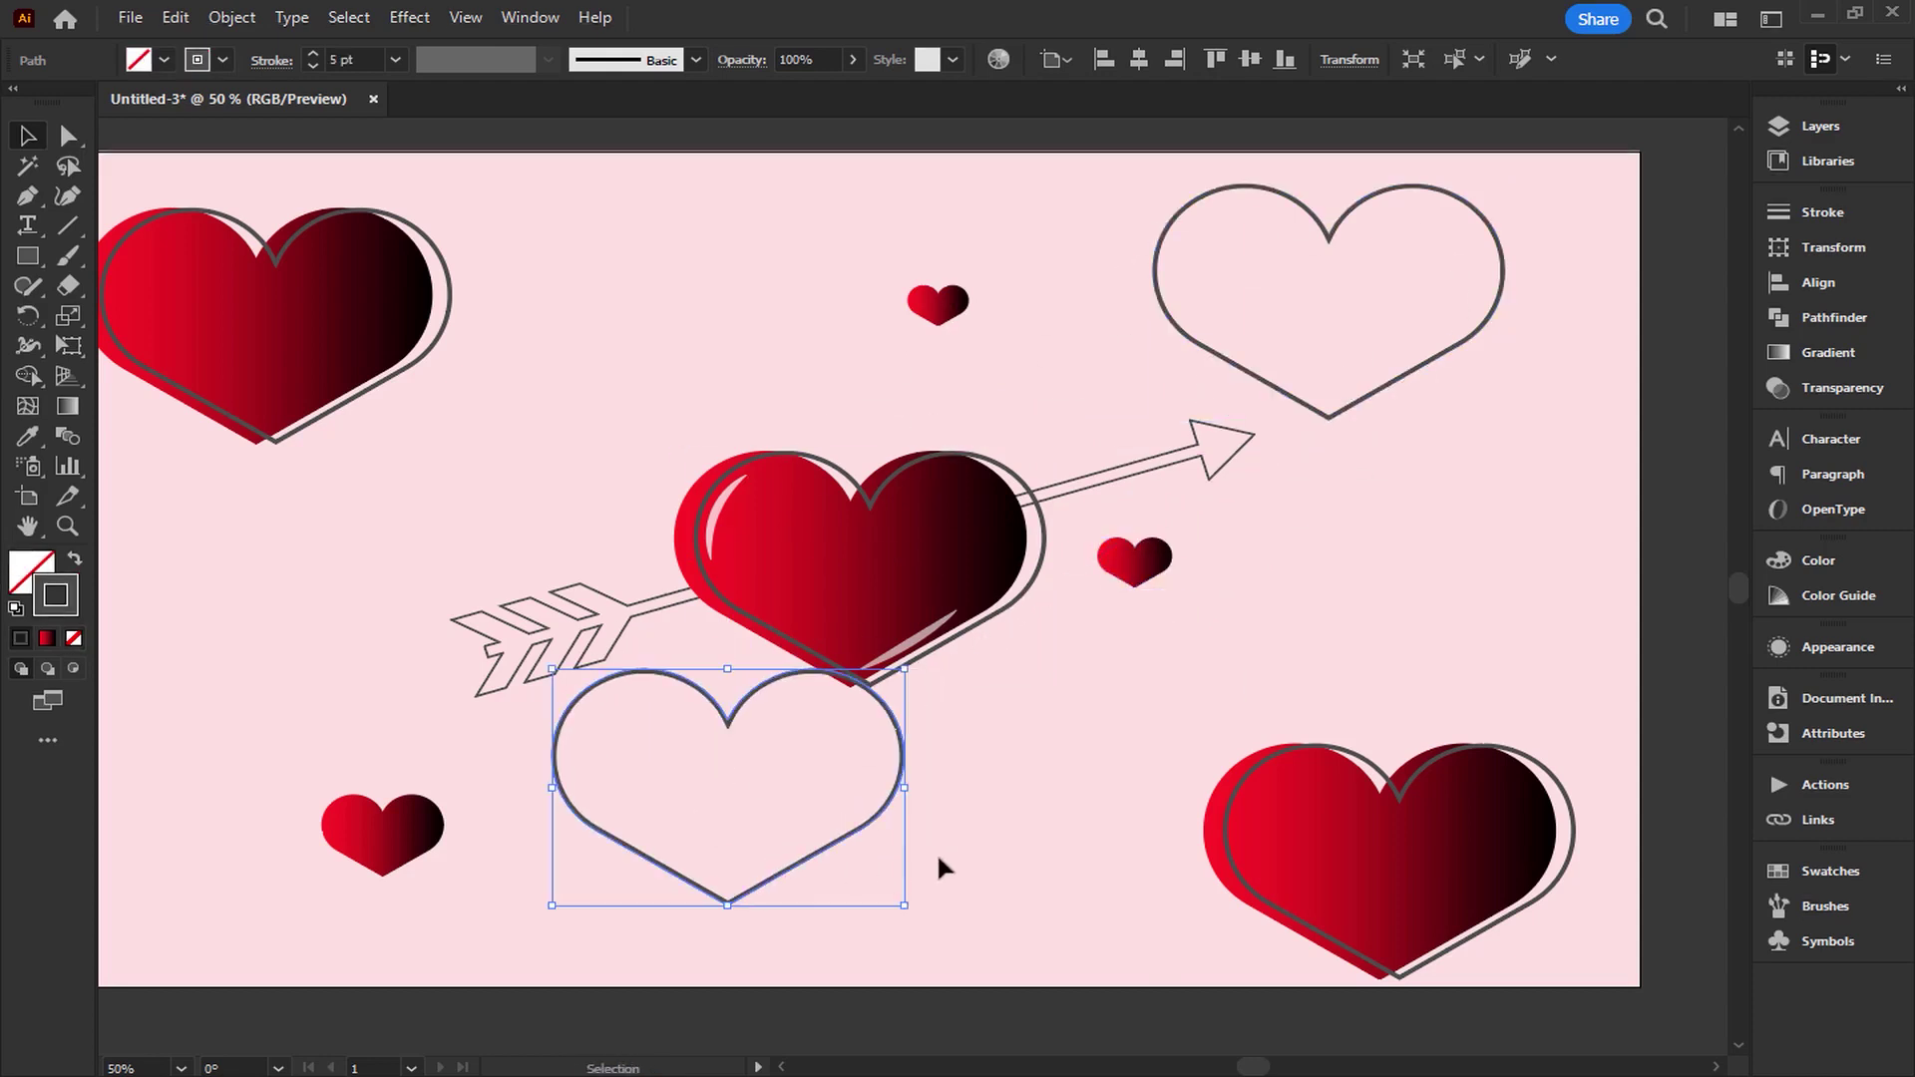
{"action": "left_click_drag", "start_coordinate": [904, 903], "coordinate": [750, 793]}
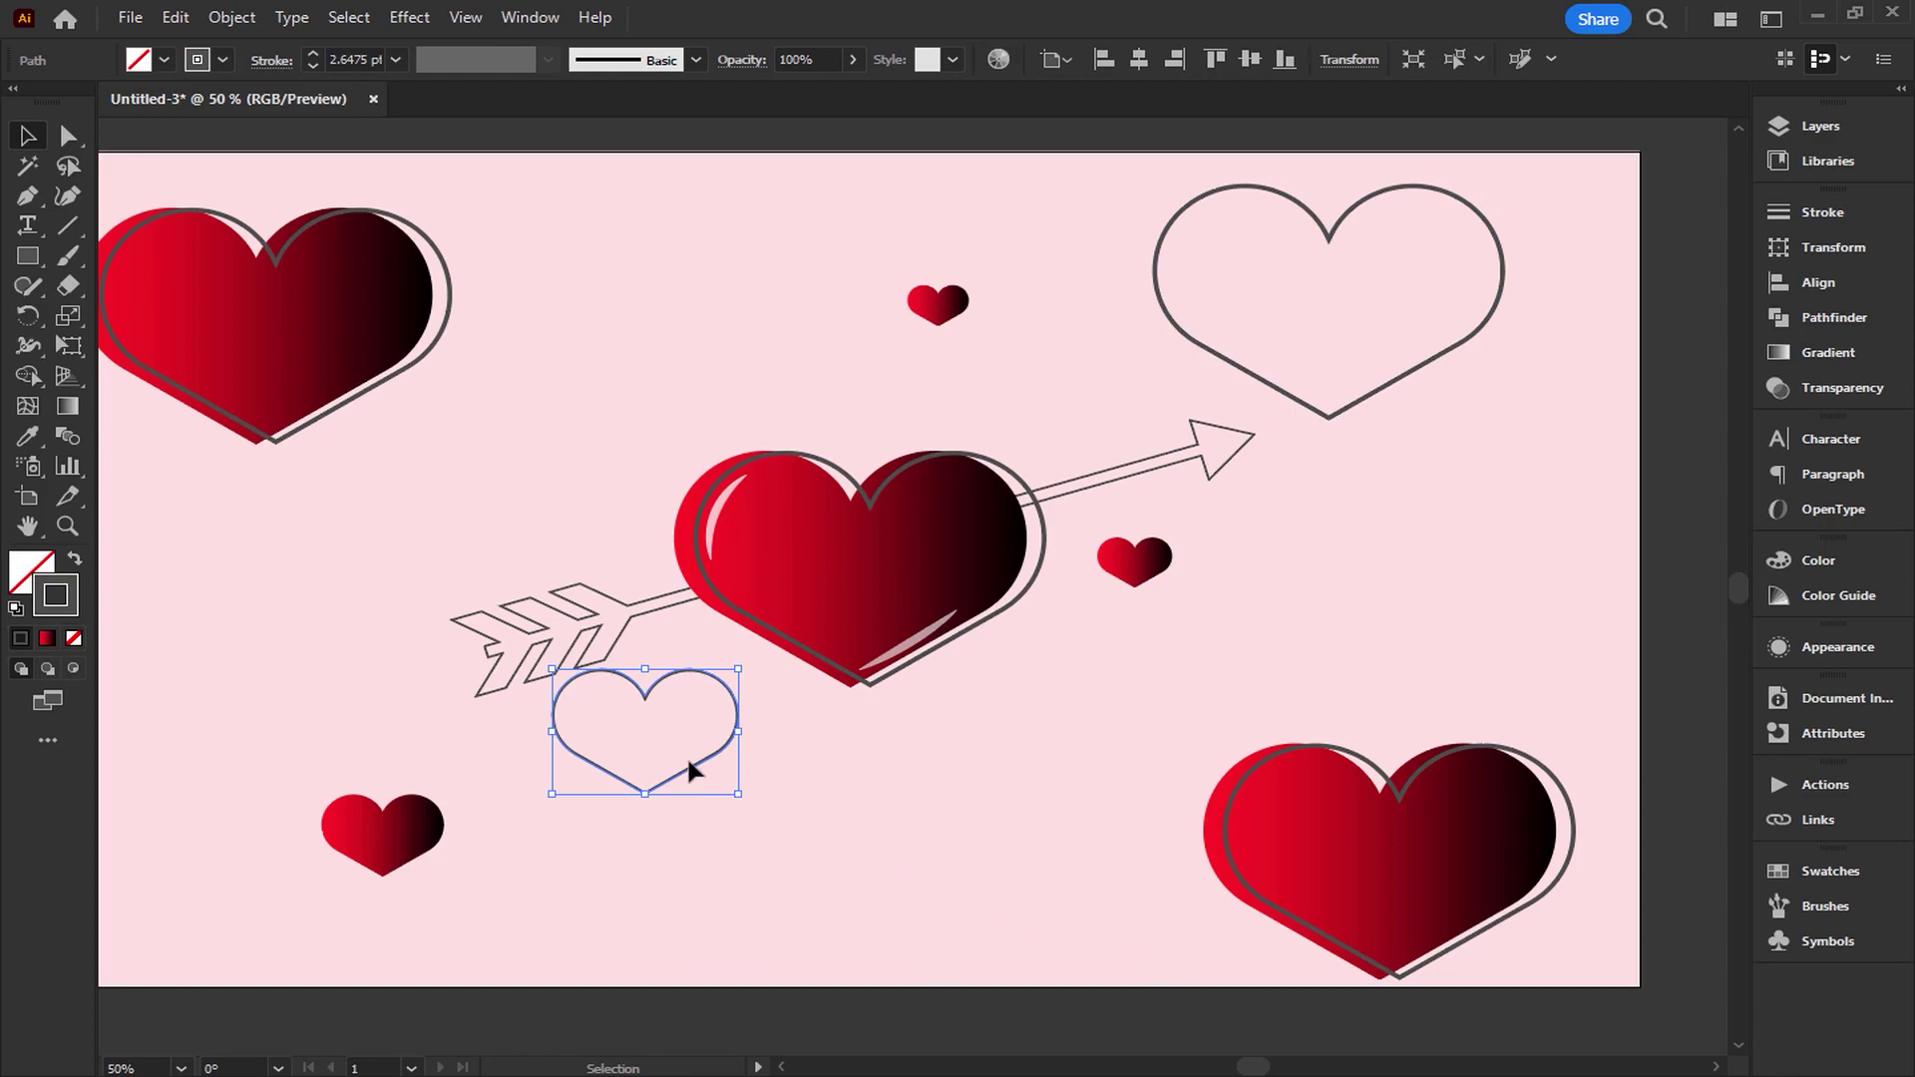
{"action": "left_click_drag", "start_coordinate": [673, 769], "coordinate": [580, 873]}
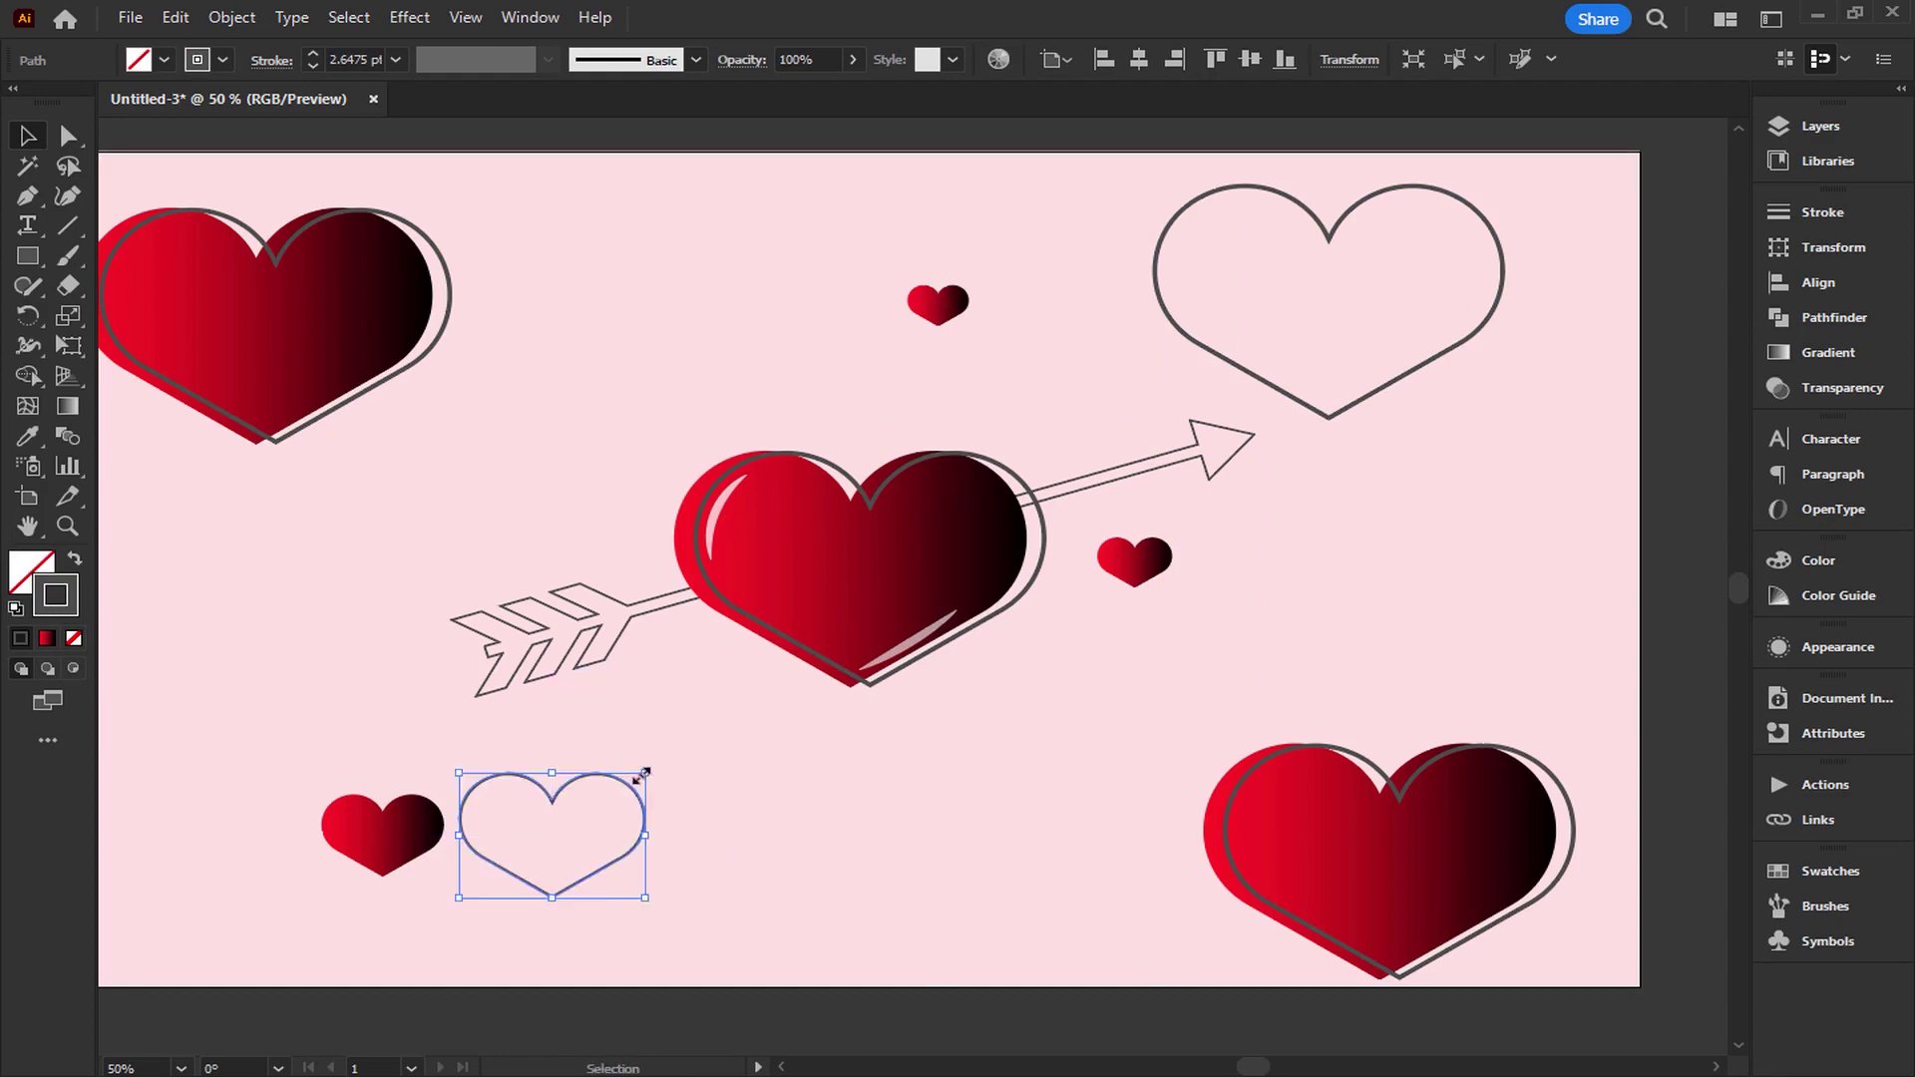
{"action": "left_click_drag", "start_coordinate": [644, 773], "coordinate": [676, 755]}
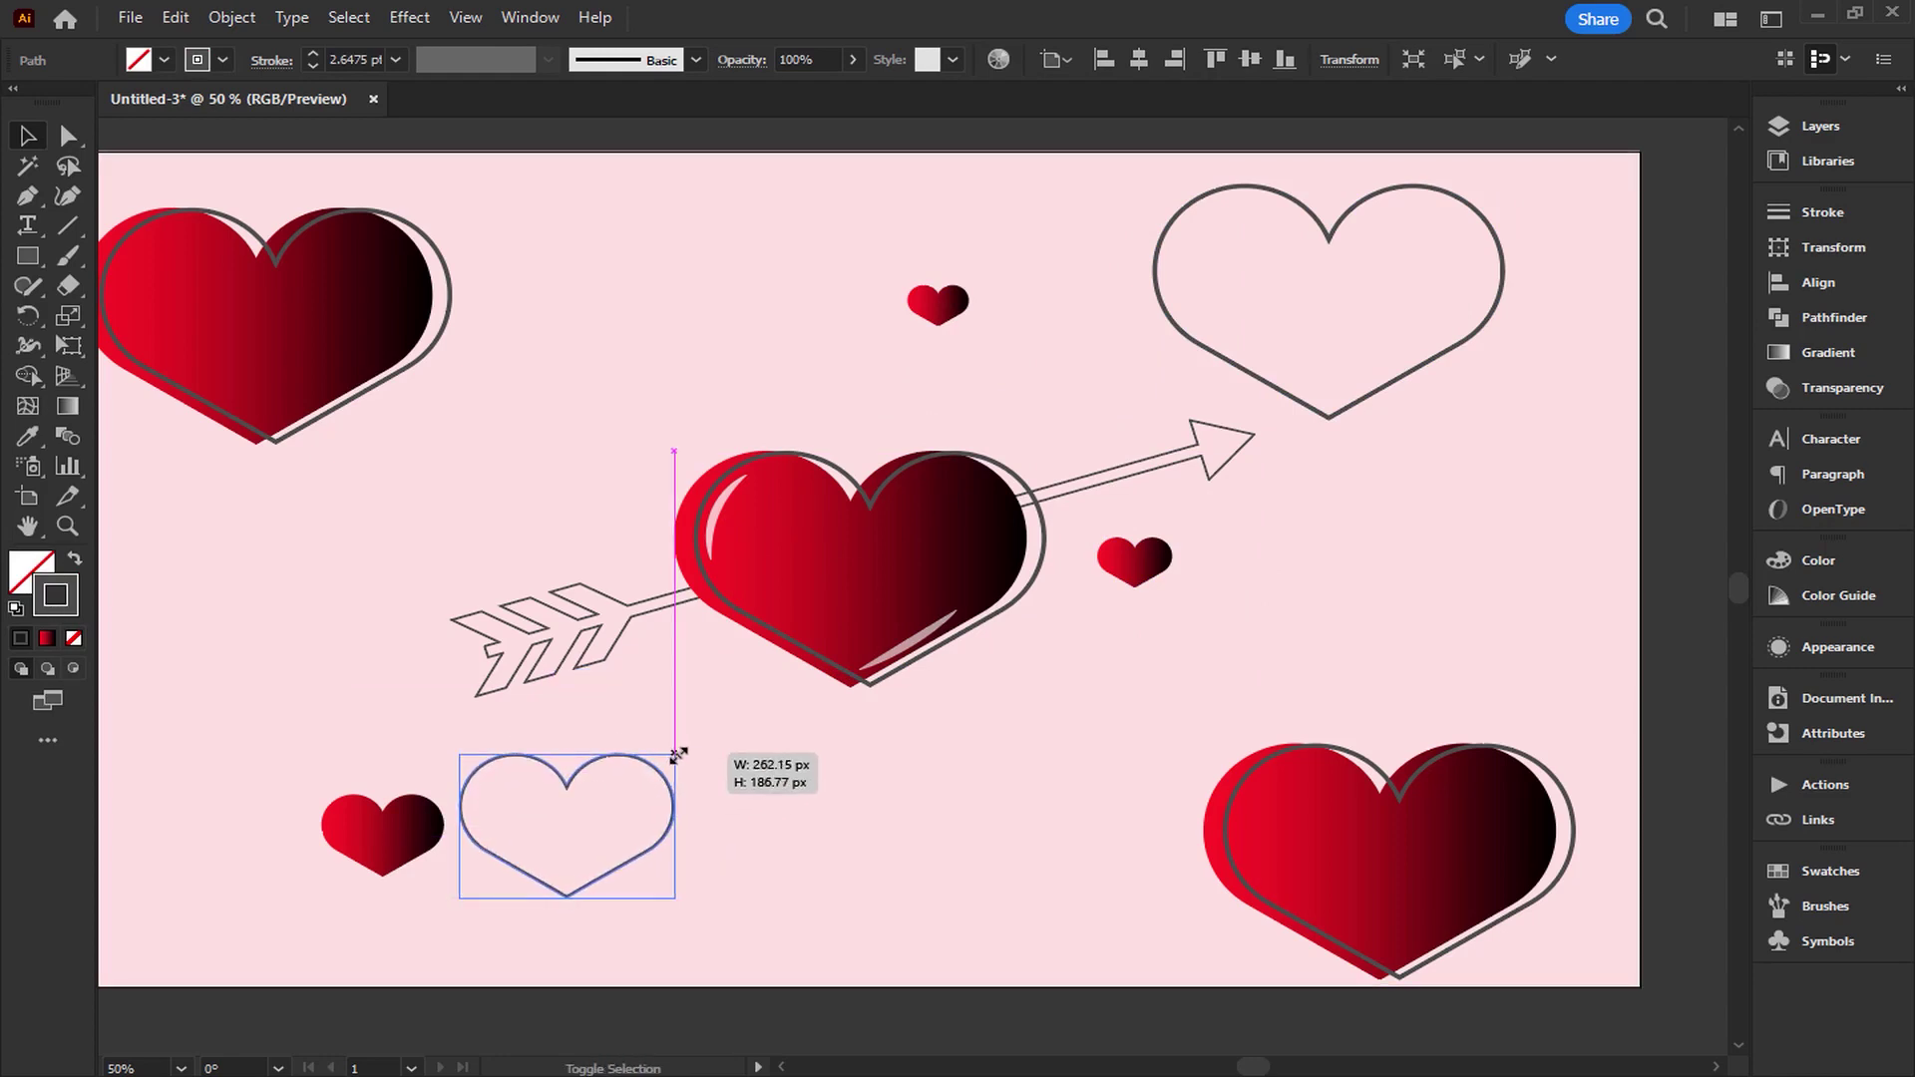
{"action": "left_click", "coordinate": [332, 848]}
{"action": "mouse_move", "coordinate": [442, 878]}
{"action": "left_mouse_down"}
{"action": "mouse_move", "coordinate": [421, 862]}
{"action": "mouse_move", "coordinate": [485, 872]}
{"action": "mouse_move", "coordinate": [201, 684]}
{"action": "left_mouse_up"}
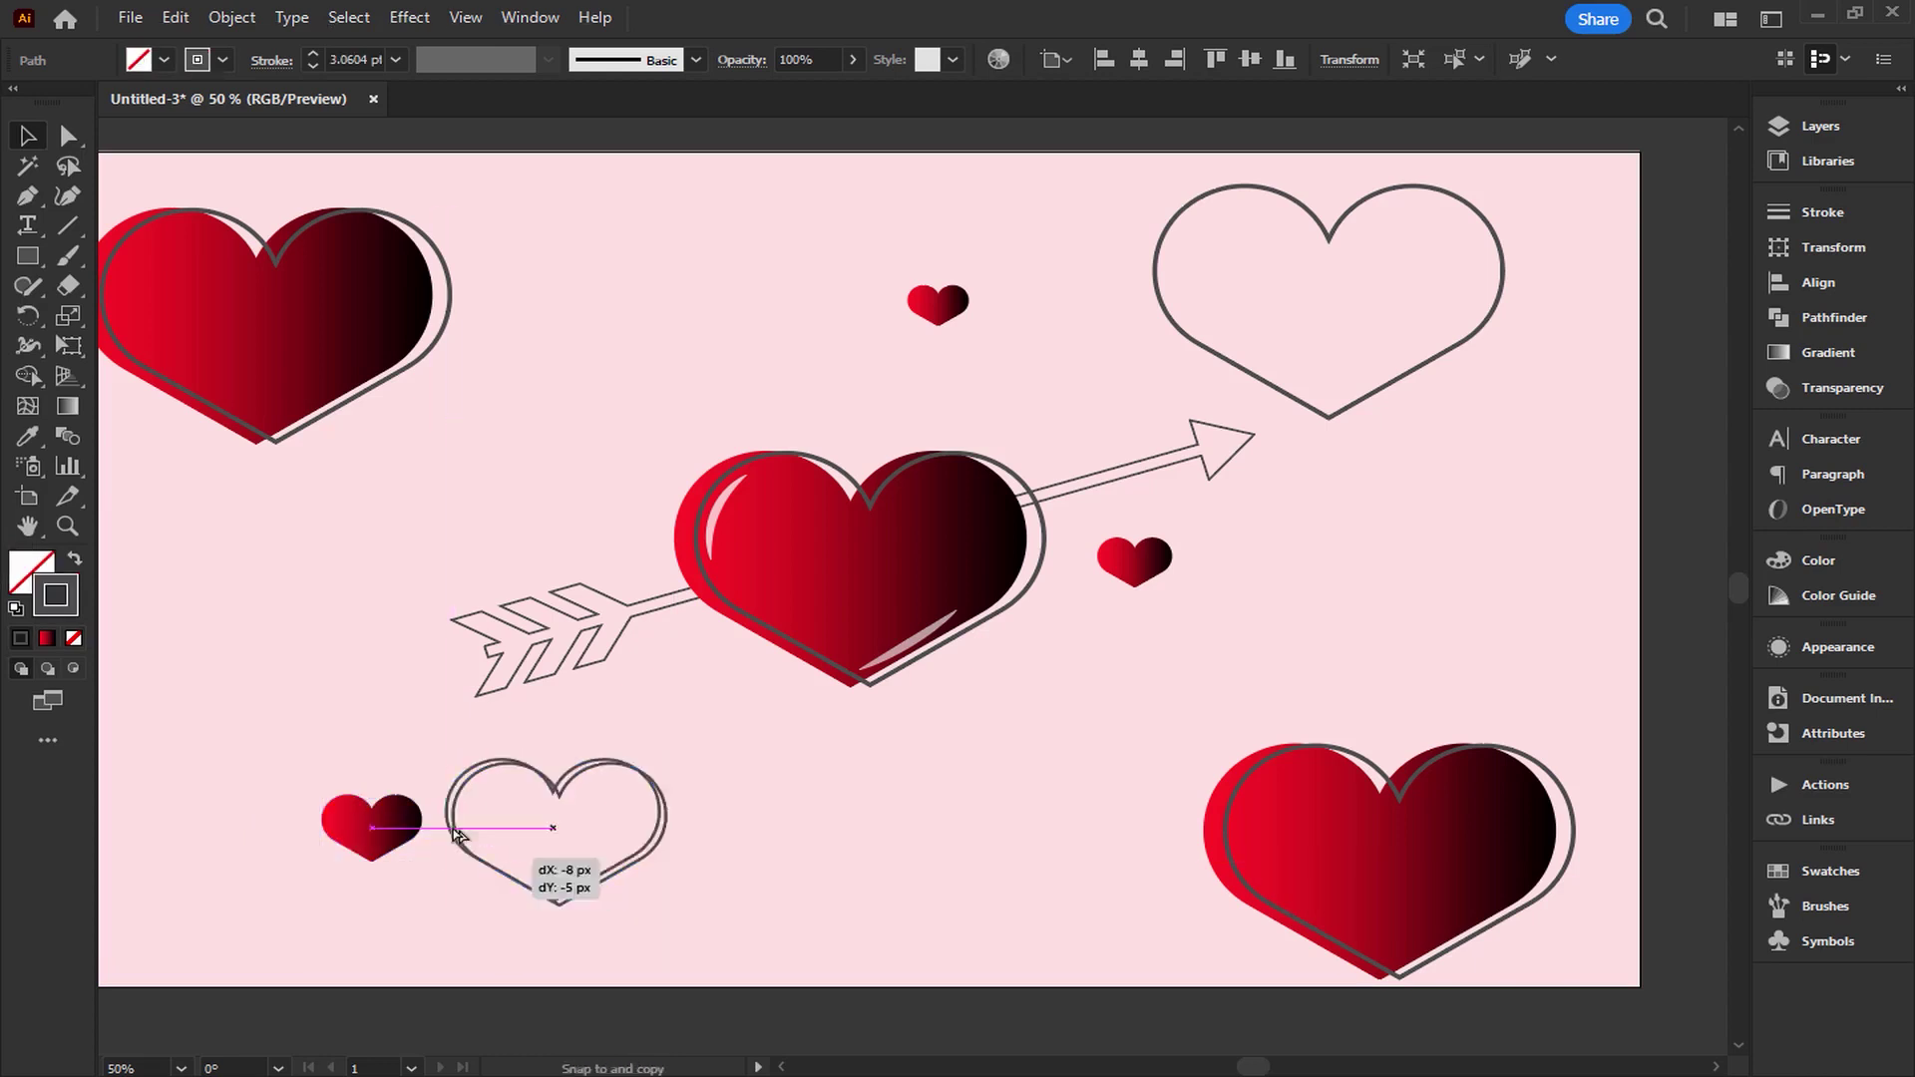
Add small outline hearts left of the arrow and on the right, and shrink the top-right outline heart.
{"action": "mouse_move", "coordinate": [383, 570]}
{"action": "left_mouse_down"}
{"action": "mouse_move", "coordinate": [288, 639]}
{"action": "mouse_move", "coordinate": [412, 619]}
{"action": "left_mouse_up"}
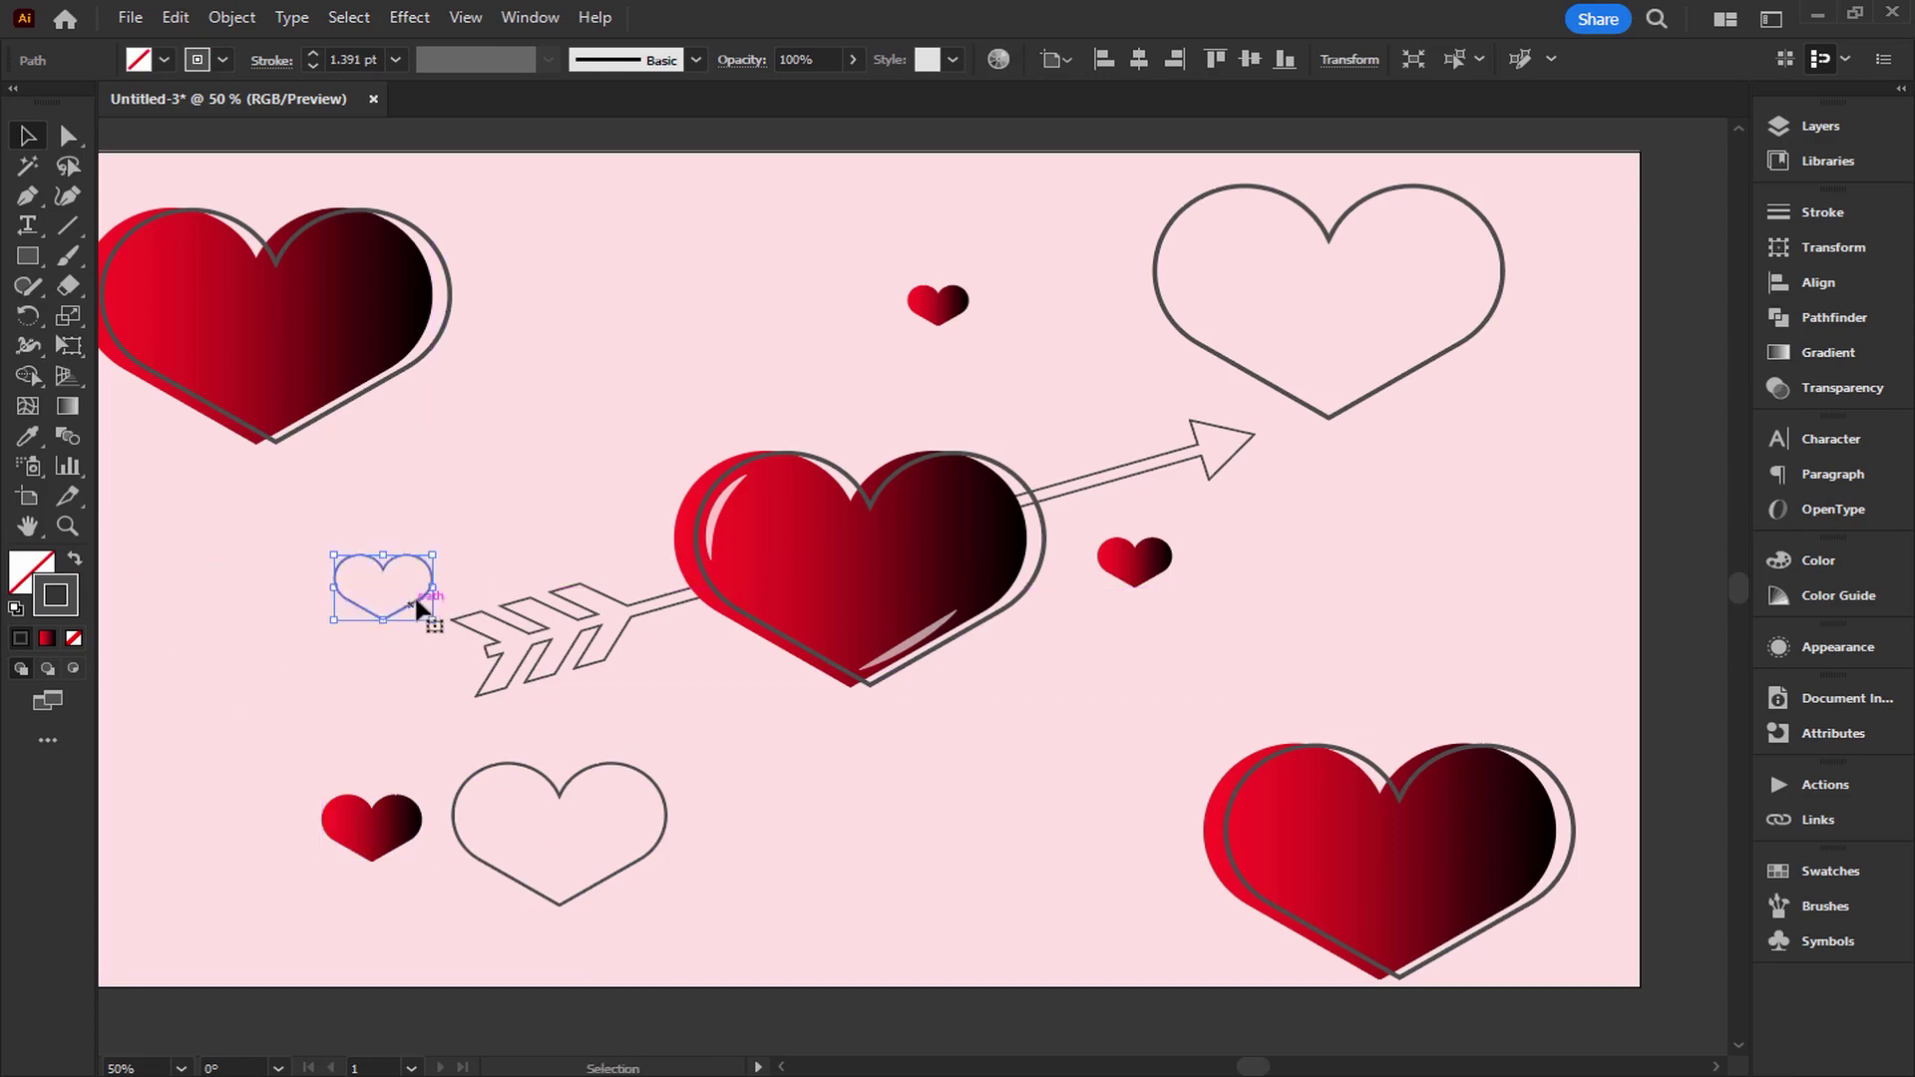
{"action": "left_click_drag", "start_coordinate": [435, 555], "coordinate": [426, 562]}
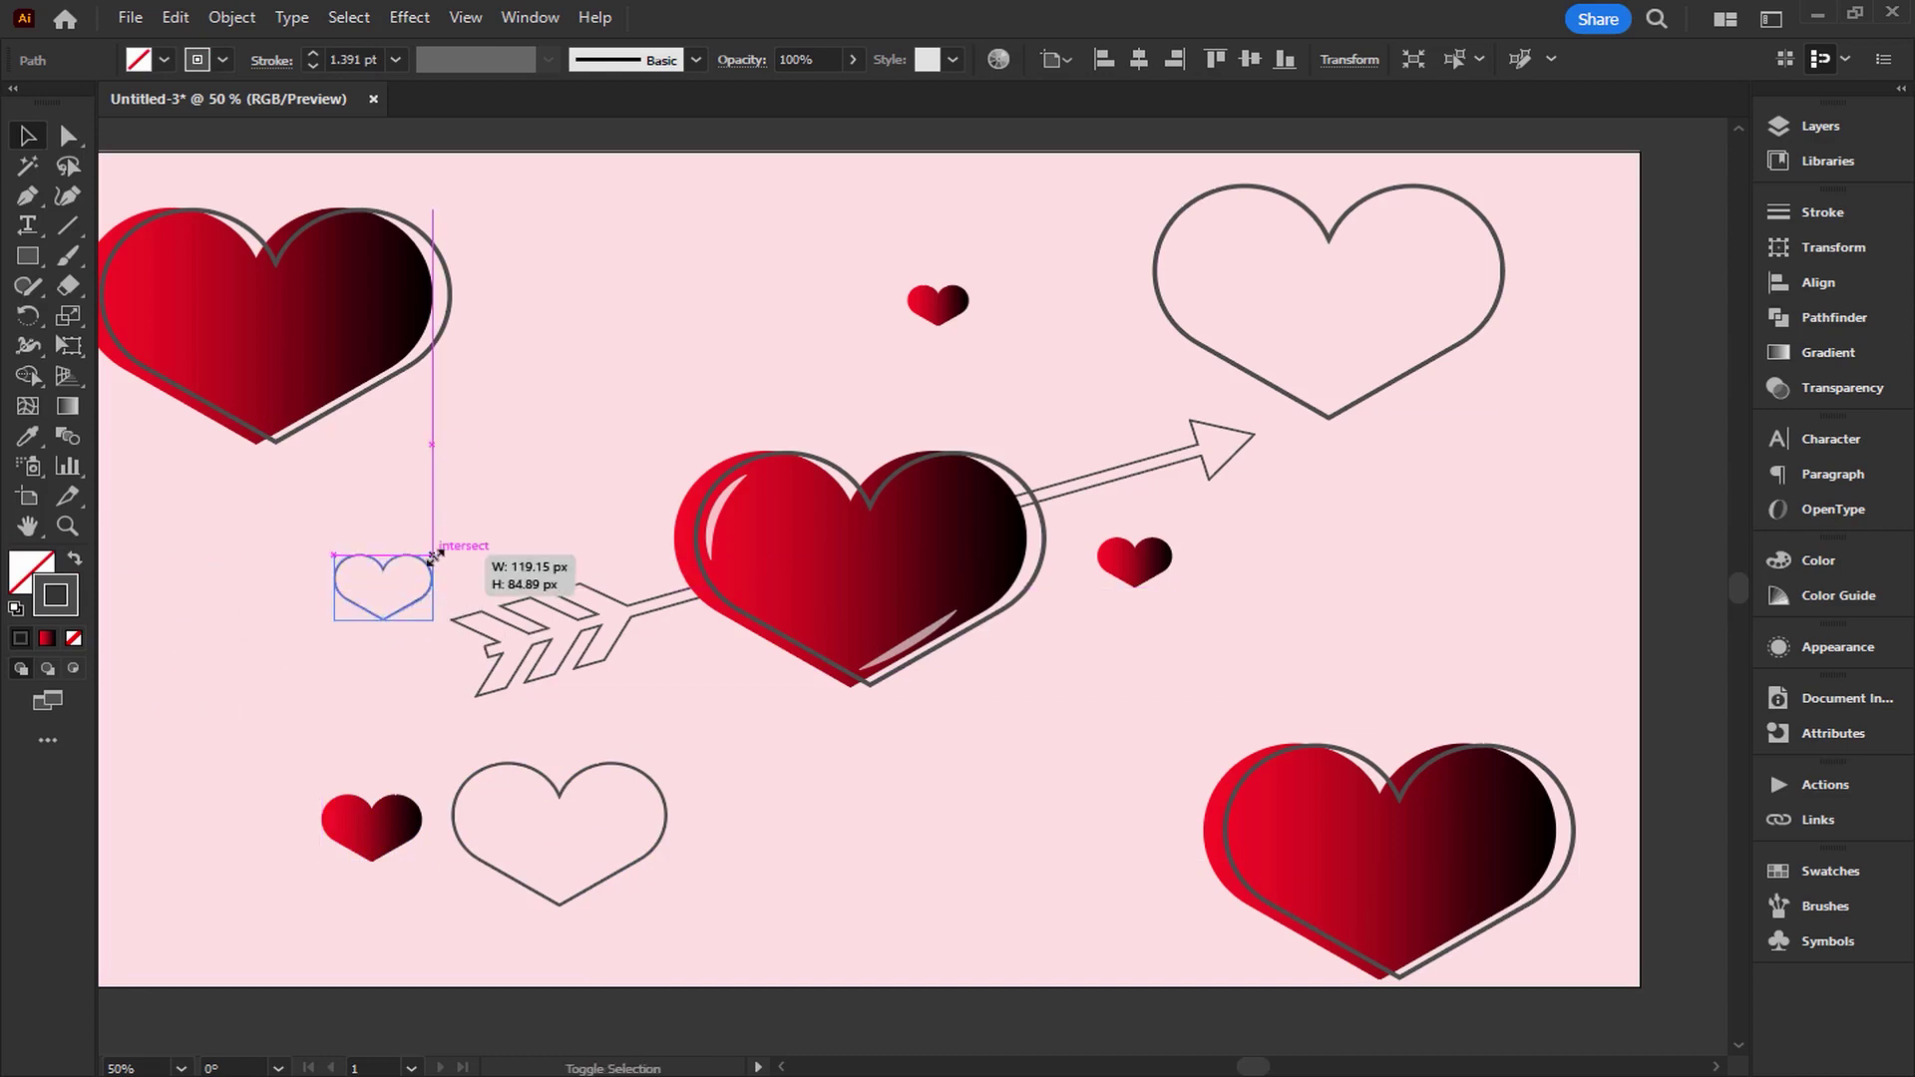
{"action": "left_click", "coordinate": [653, 854]}
{"action": "mouse_move", "coordinate": [652, 854]}
{"action": "left_mouse_down"}
{"action": "mouse_move", "coordinate": [1452, 604]}
{"action": "mouse_move", "coordinate": [1329, 565]}
{"action": "left_mouse_up"}
{"action": "left_click", "coordinate": [1377, 389]}
{"action": "left_click_drag", "start_coordinate": [1503, 183], "coordinate": [1315, 309]}
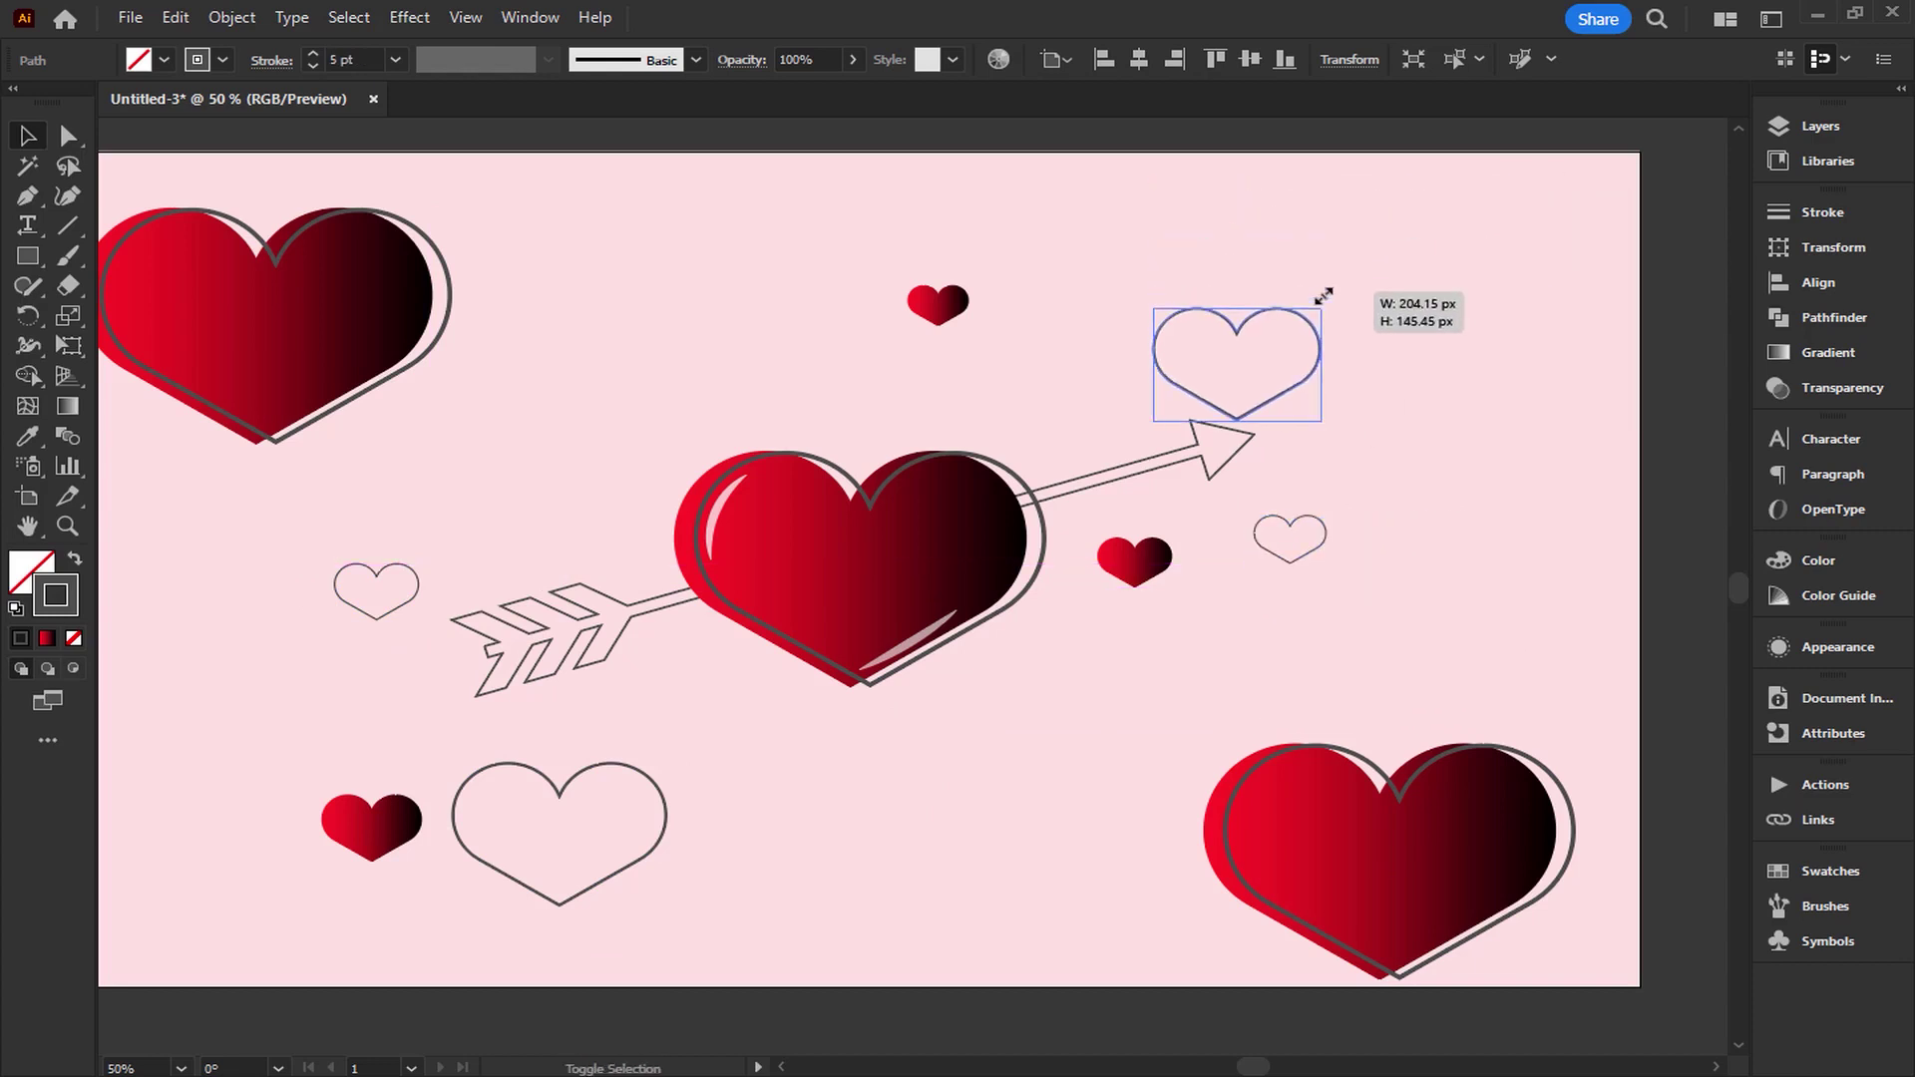
{"action": "left_click_drag", "start_coordinate": [1293, 397], "coordinate": [1318, 332]}
Copy a tiny red heart below the central heart and another toward the upper right.
{"action": "left_click", "coordinate": [1152, 578]}
{"action": "left_click_drag", "start_coordinate": [1147, 576], "coordinate": [944, 785]}
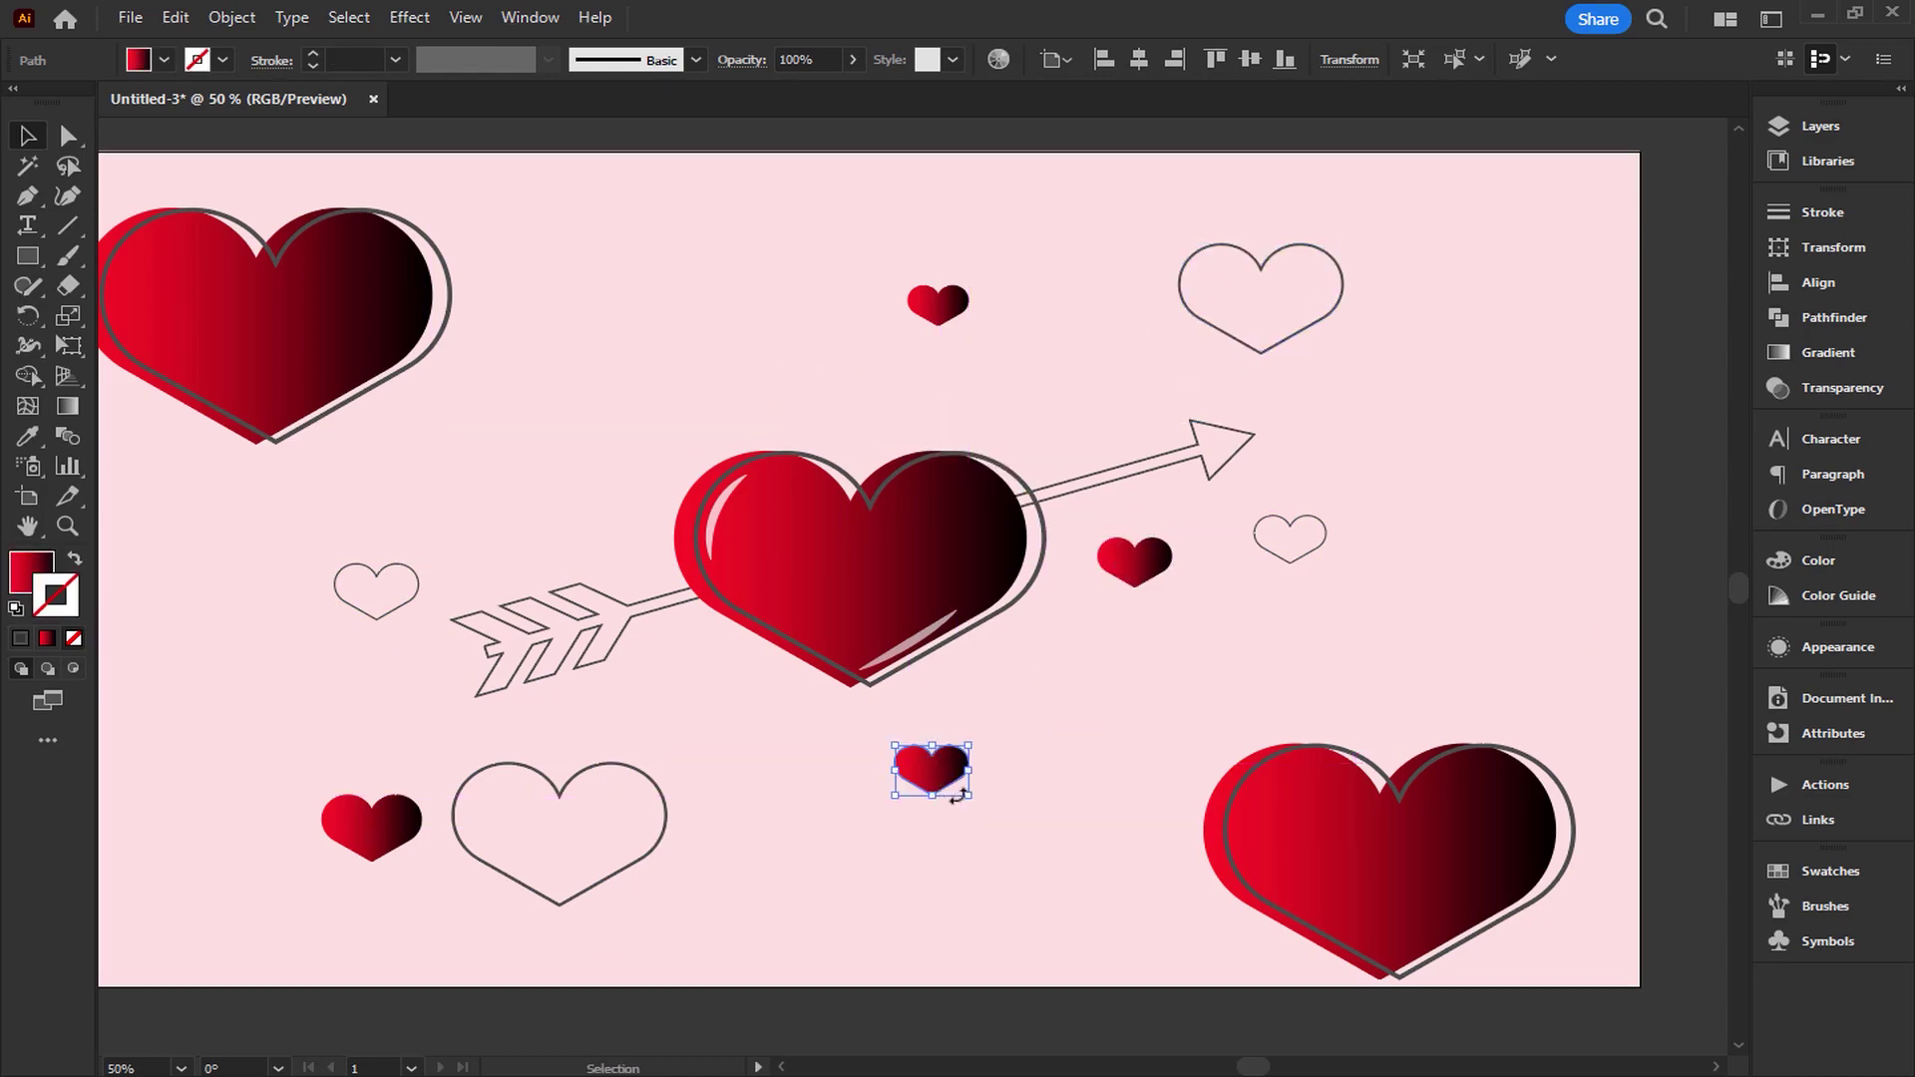
{"action": "mouse_move", "coordinate": [967, 795]}
{"action": "left_mouse_down"}
{"action": "mouse_move", "coordinate": [683, 451]}
{"action": "mouse_move", "coordinate": [697, 420]}
{"action": "left_mouse_up"}
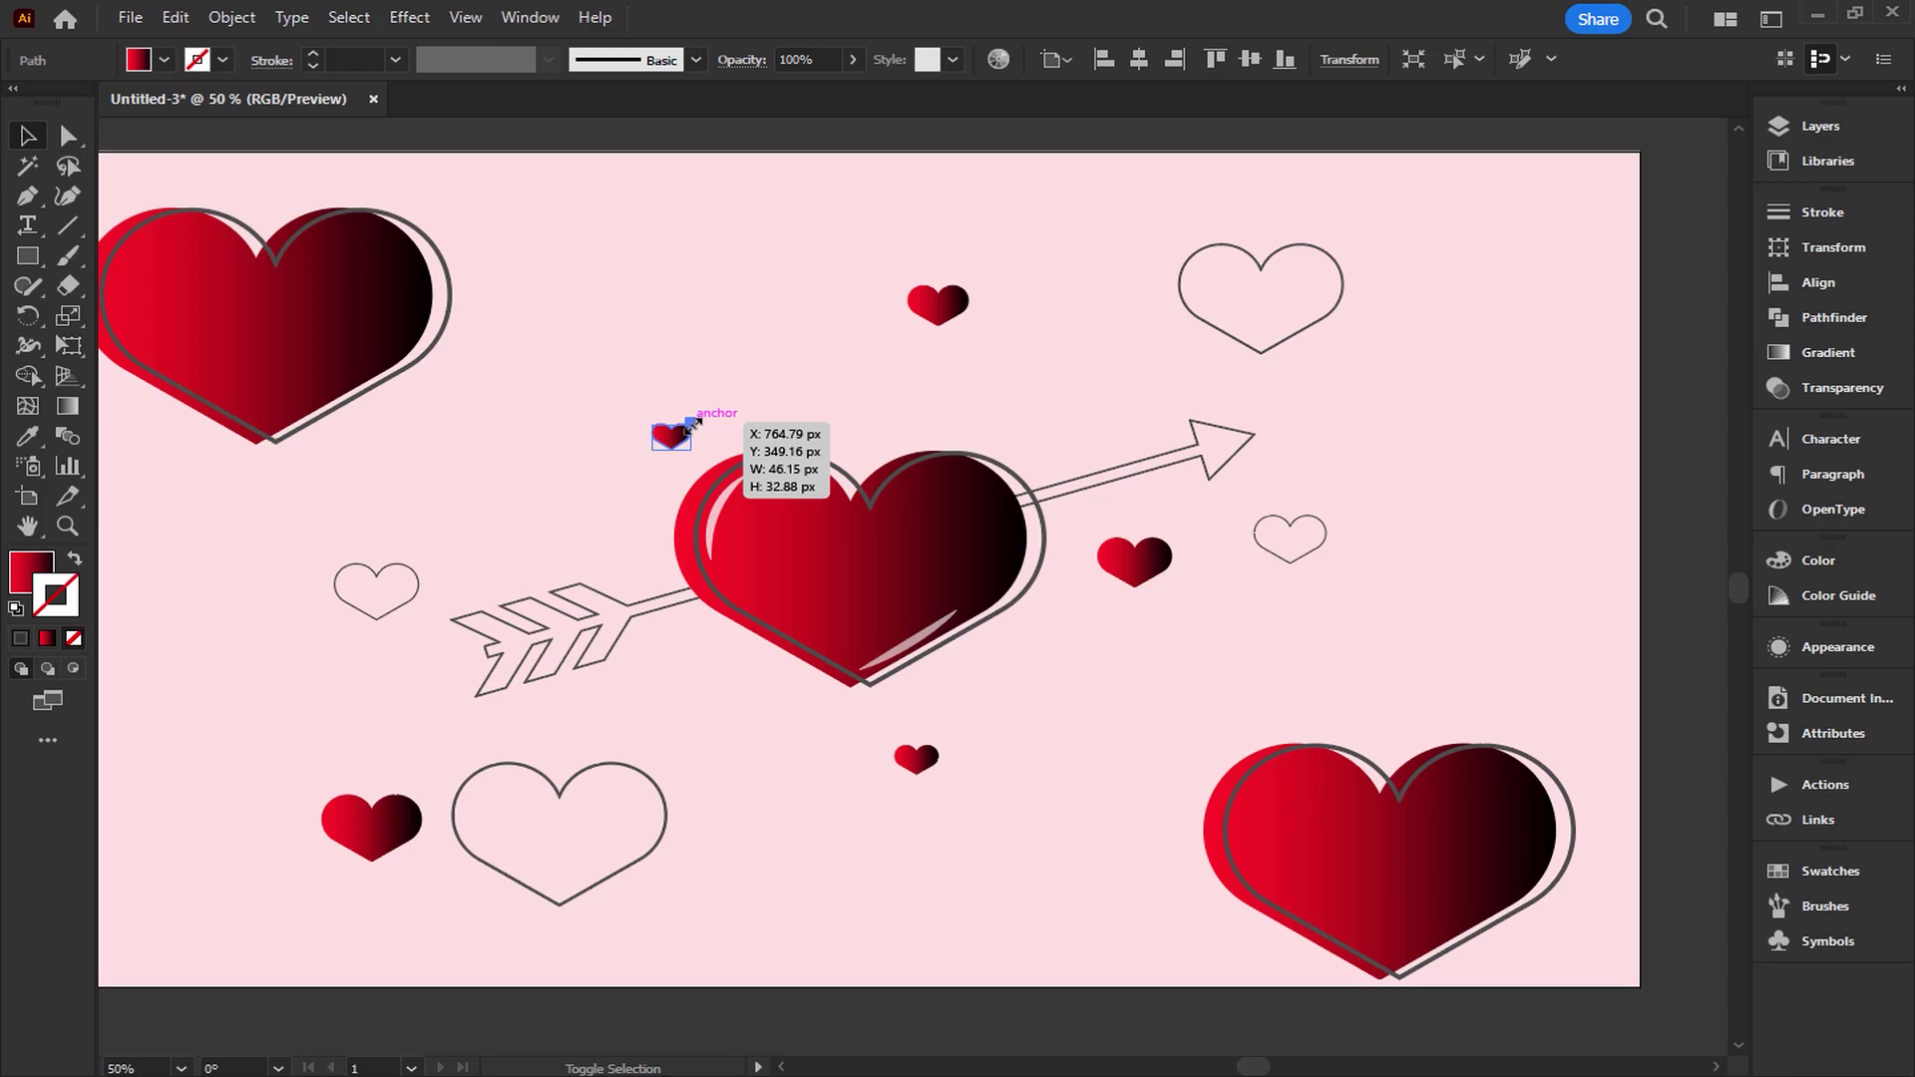
{"action": "mouse_move", "coordinate": [674, 435]}
{"action": "left_mouse_down"}
{"action": "mouse_move", "coordinate": [916, 441]}
{"action": "mouse_move", "coordinate": [1423, 299]}
{"action": "left_mouse_up"}
{"action": "left_click", "coordinate": [1403, 403]}
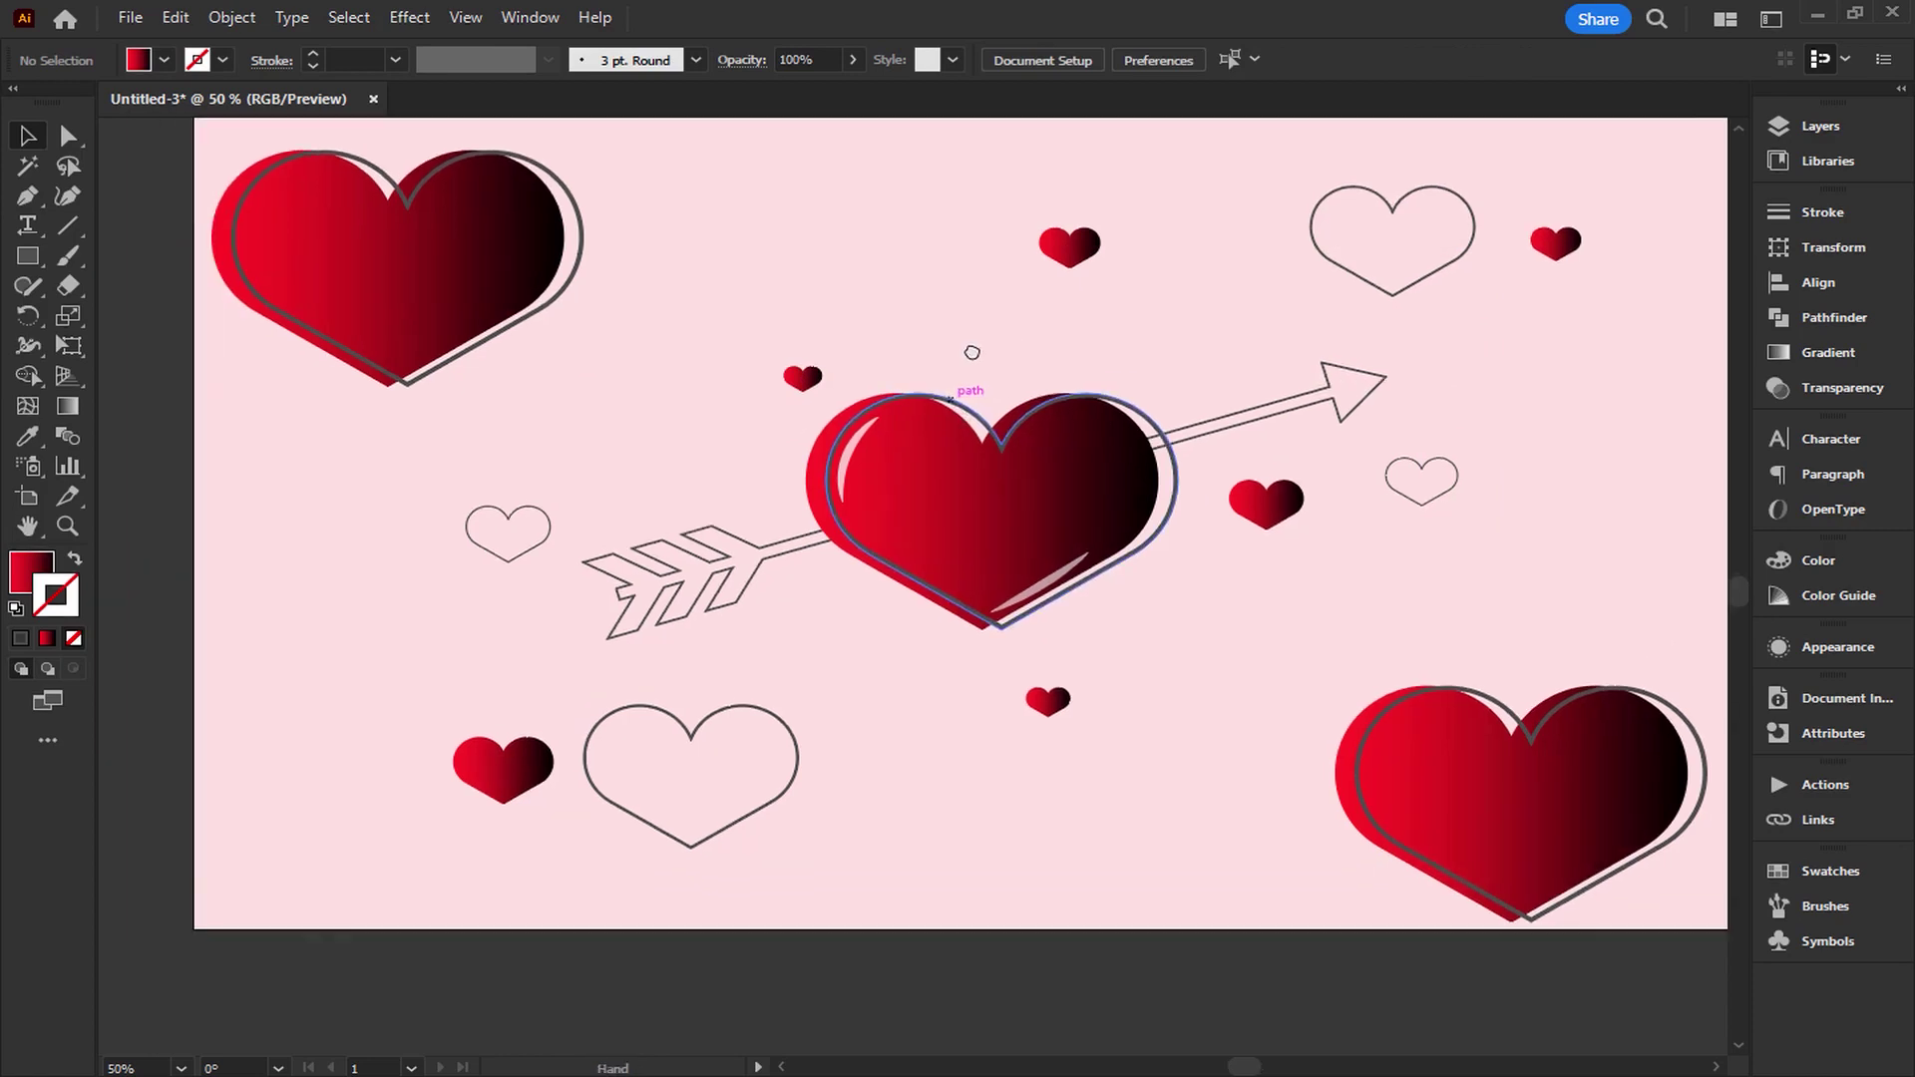
Scale down the top-left and bottom-right hearts together, then shrink the top-left one and move it inward.
{"action": "left_click", "coordinate": [503, 349]}
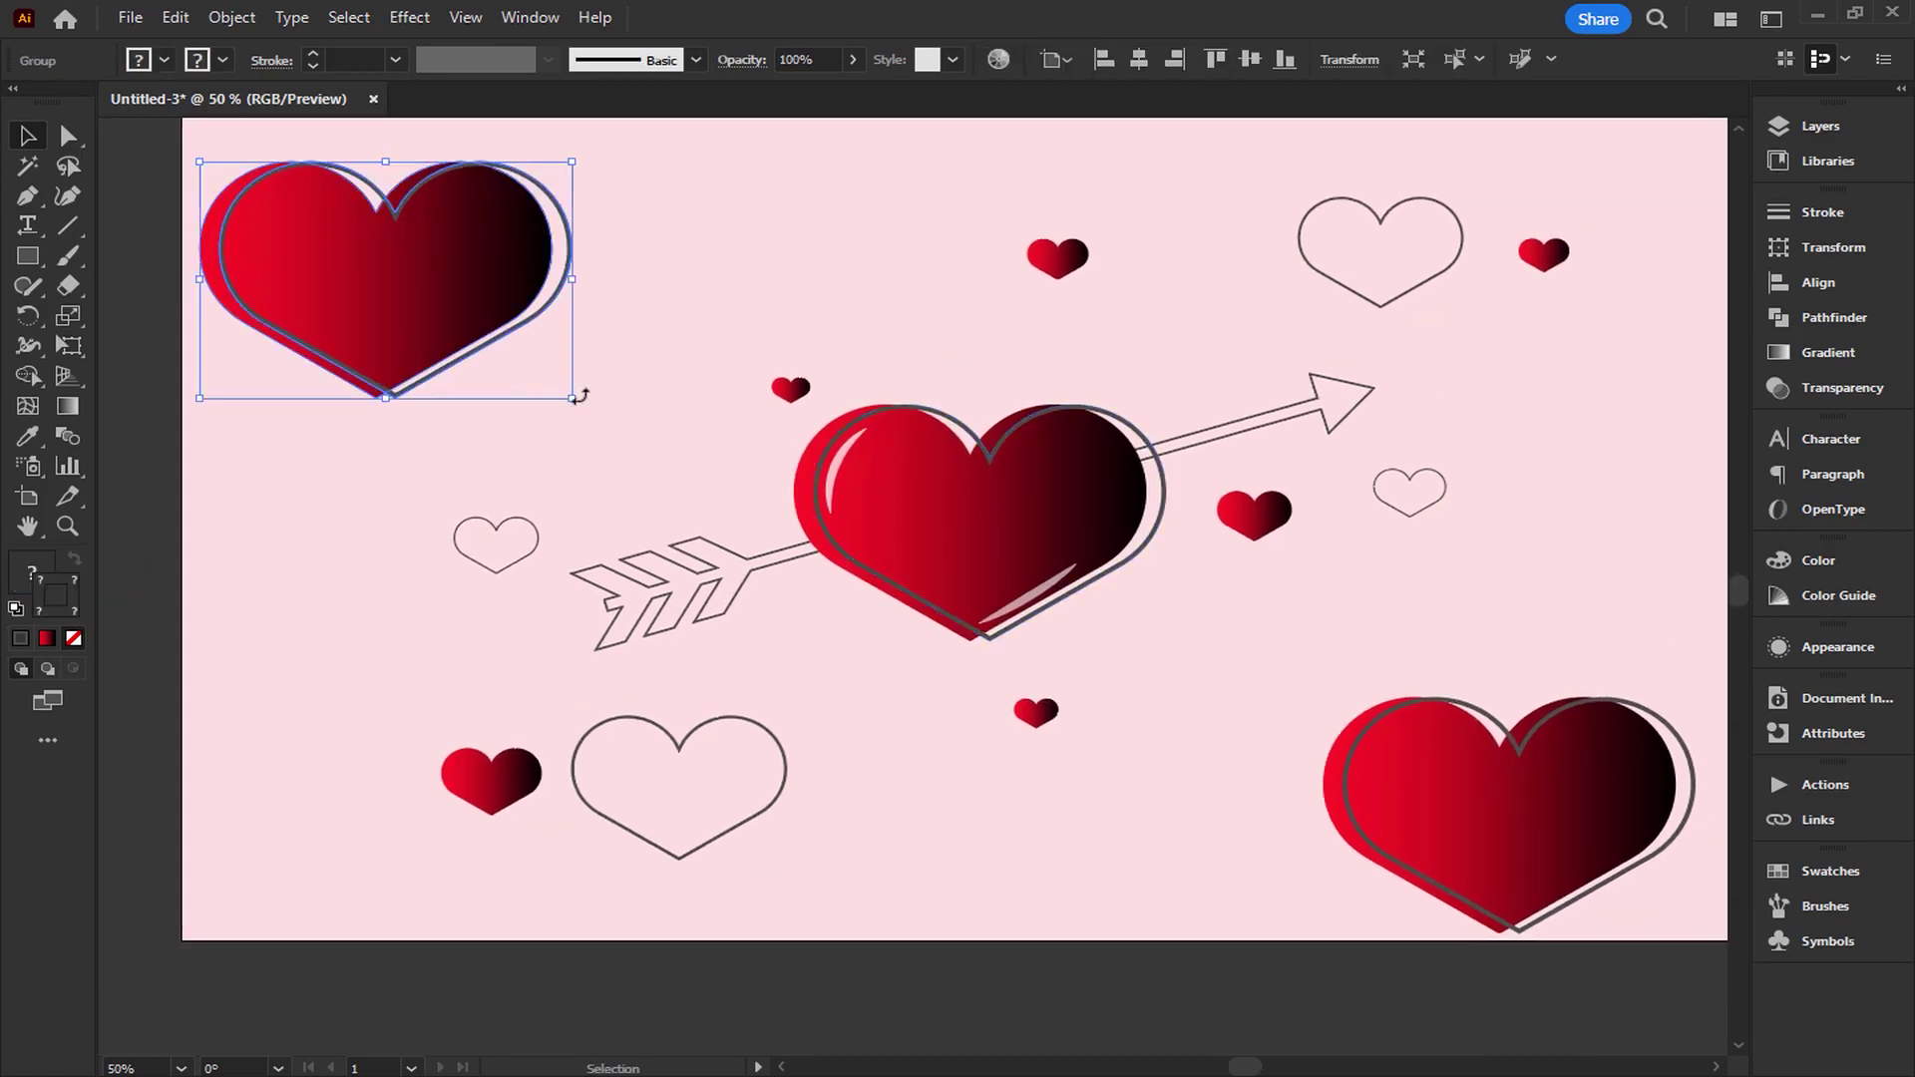
{"action": "left_click", "coordinate": [1400, 788], "text": "shift"}
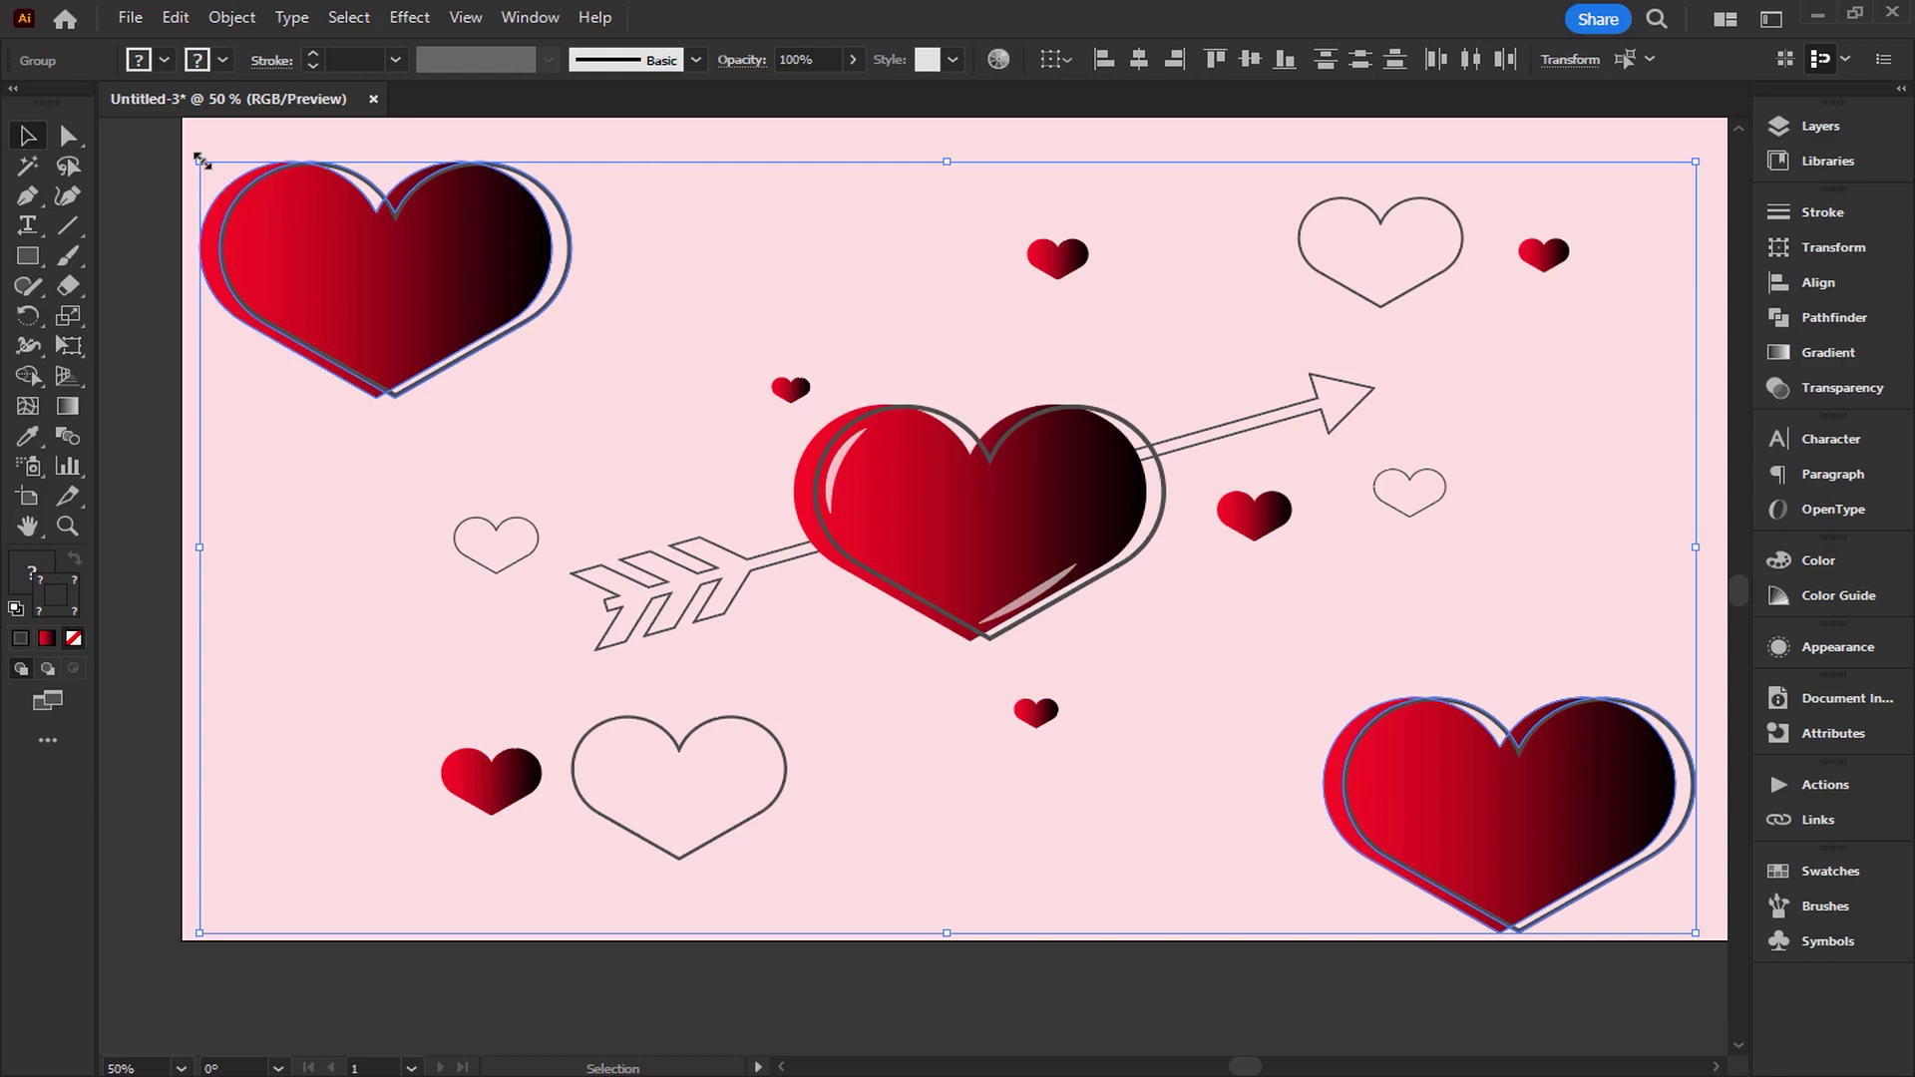
{"action": "left_click_drag", "start_coordinate": [200, 161], "coordinate": [274, 270]}
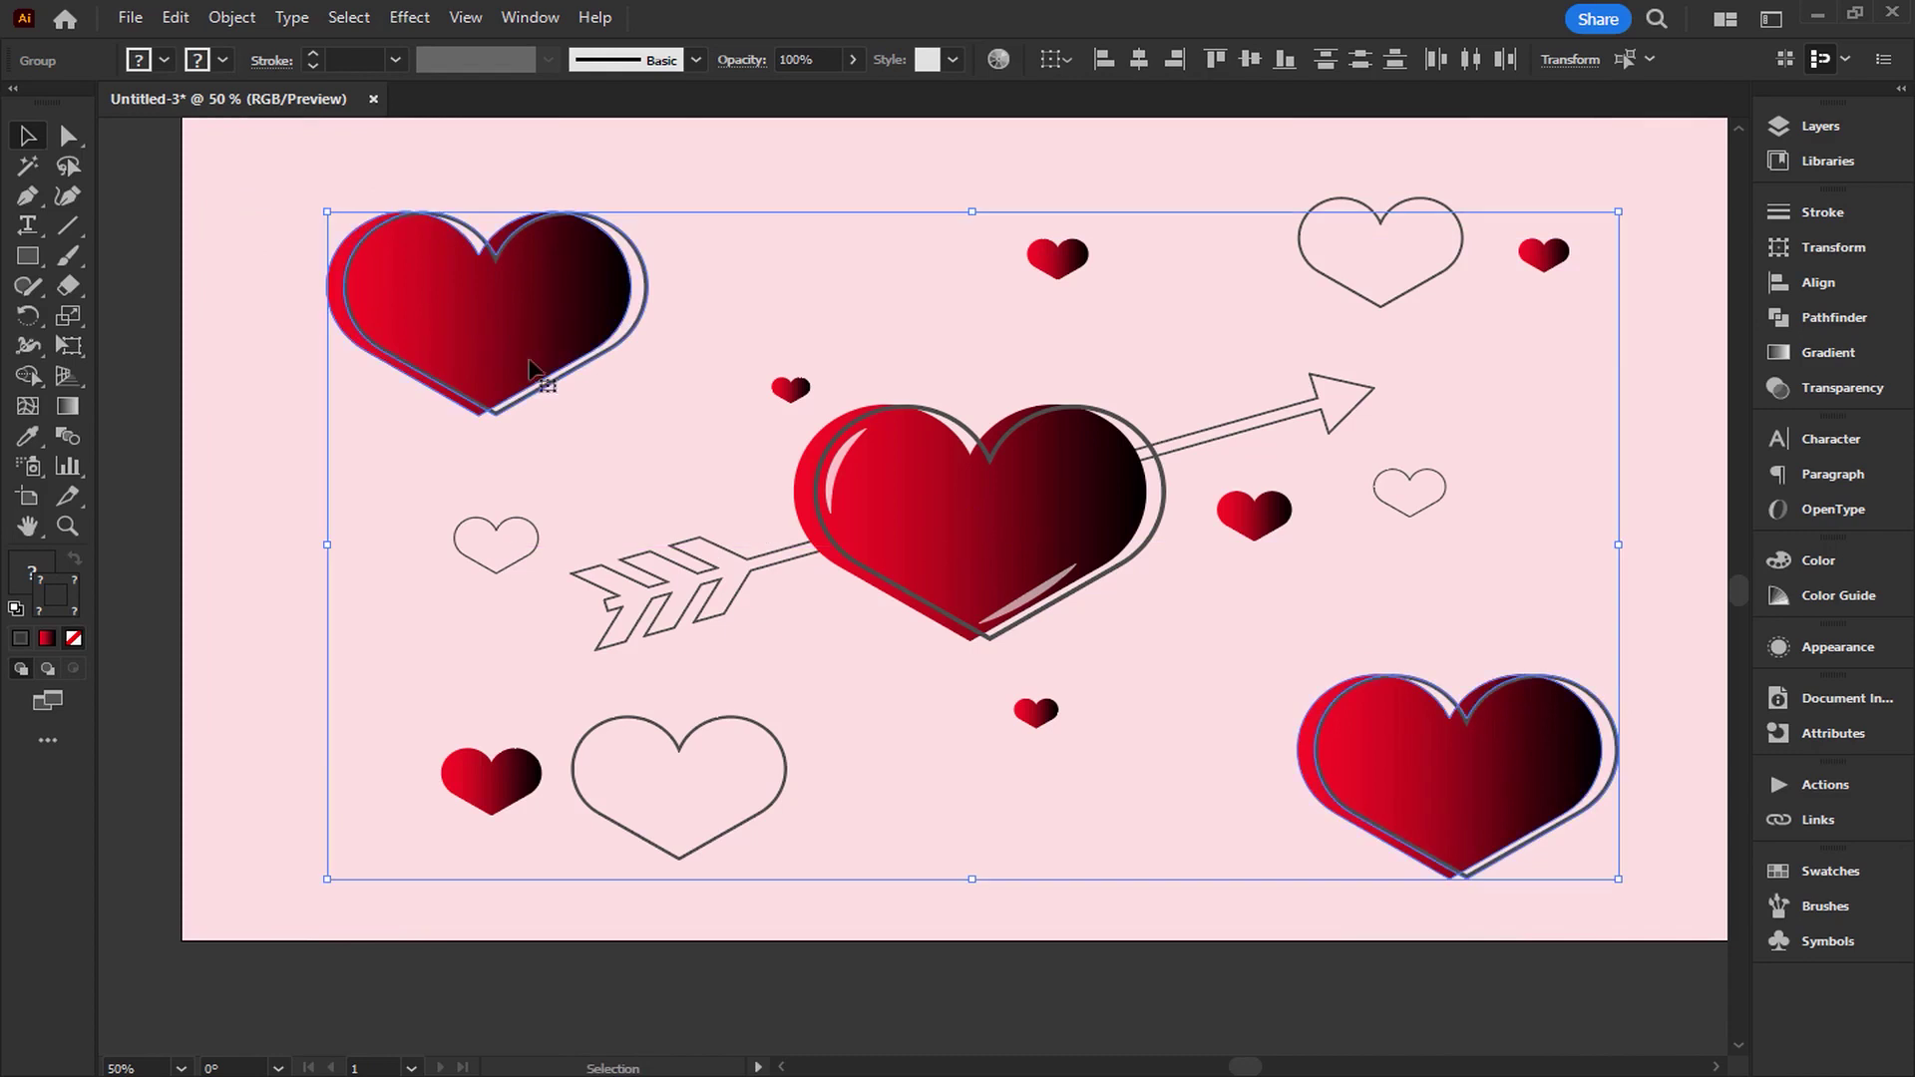
{"action": "left_click", "coordinate": [661, 430]}
{"action": "left_click_drag", "start_coordinate": [564, 366], "coordinate": [509, 366]}
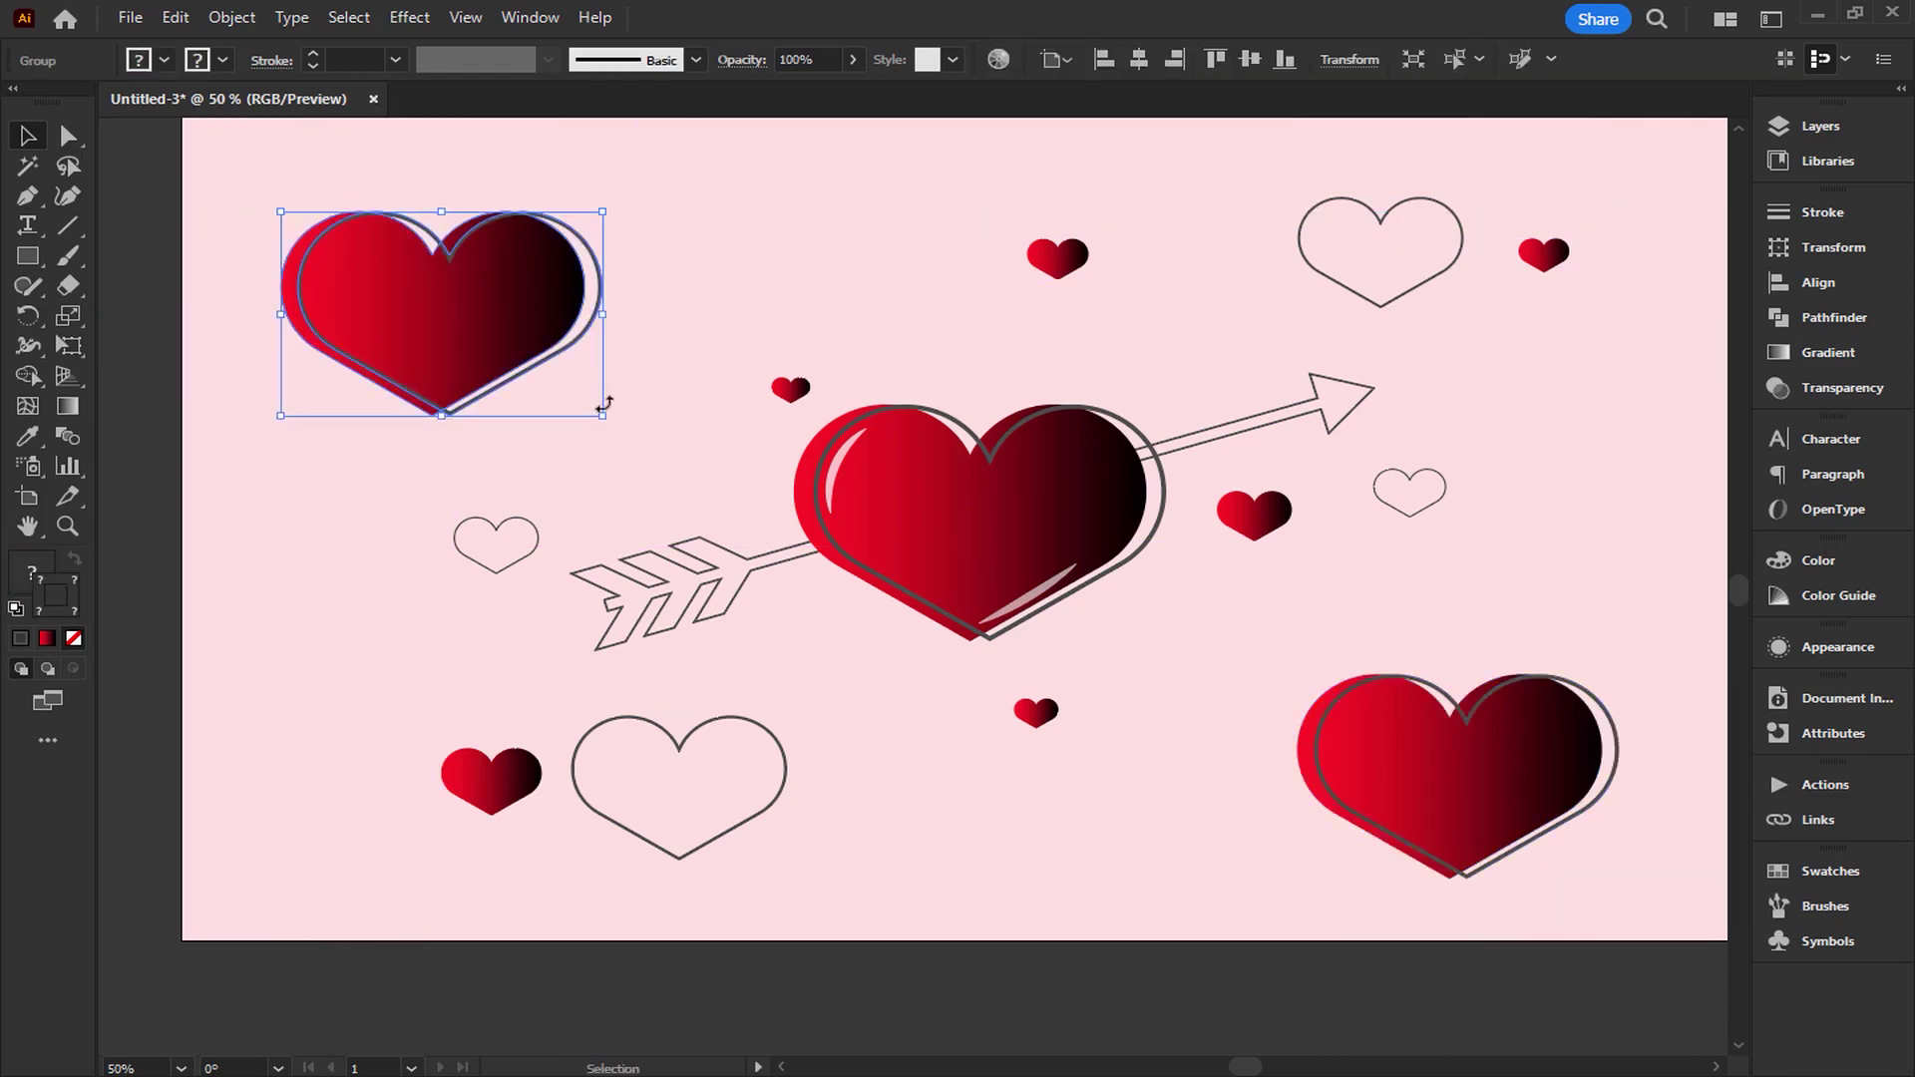
{"action": "left_click_drag", "start_coordinate": [598, 410], "coordinate": [549, 379]}
{"action": "left_click_drag", "start_coordinate": [434, 306], "coordinate": [563, 379]}
Shrink the bottom-right heart further and recentre the artboard.
{"action": "left_click", "coordinate": [1483, 791]}
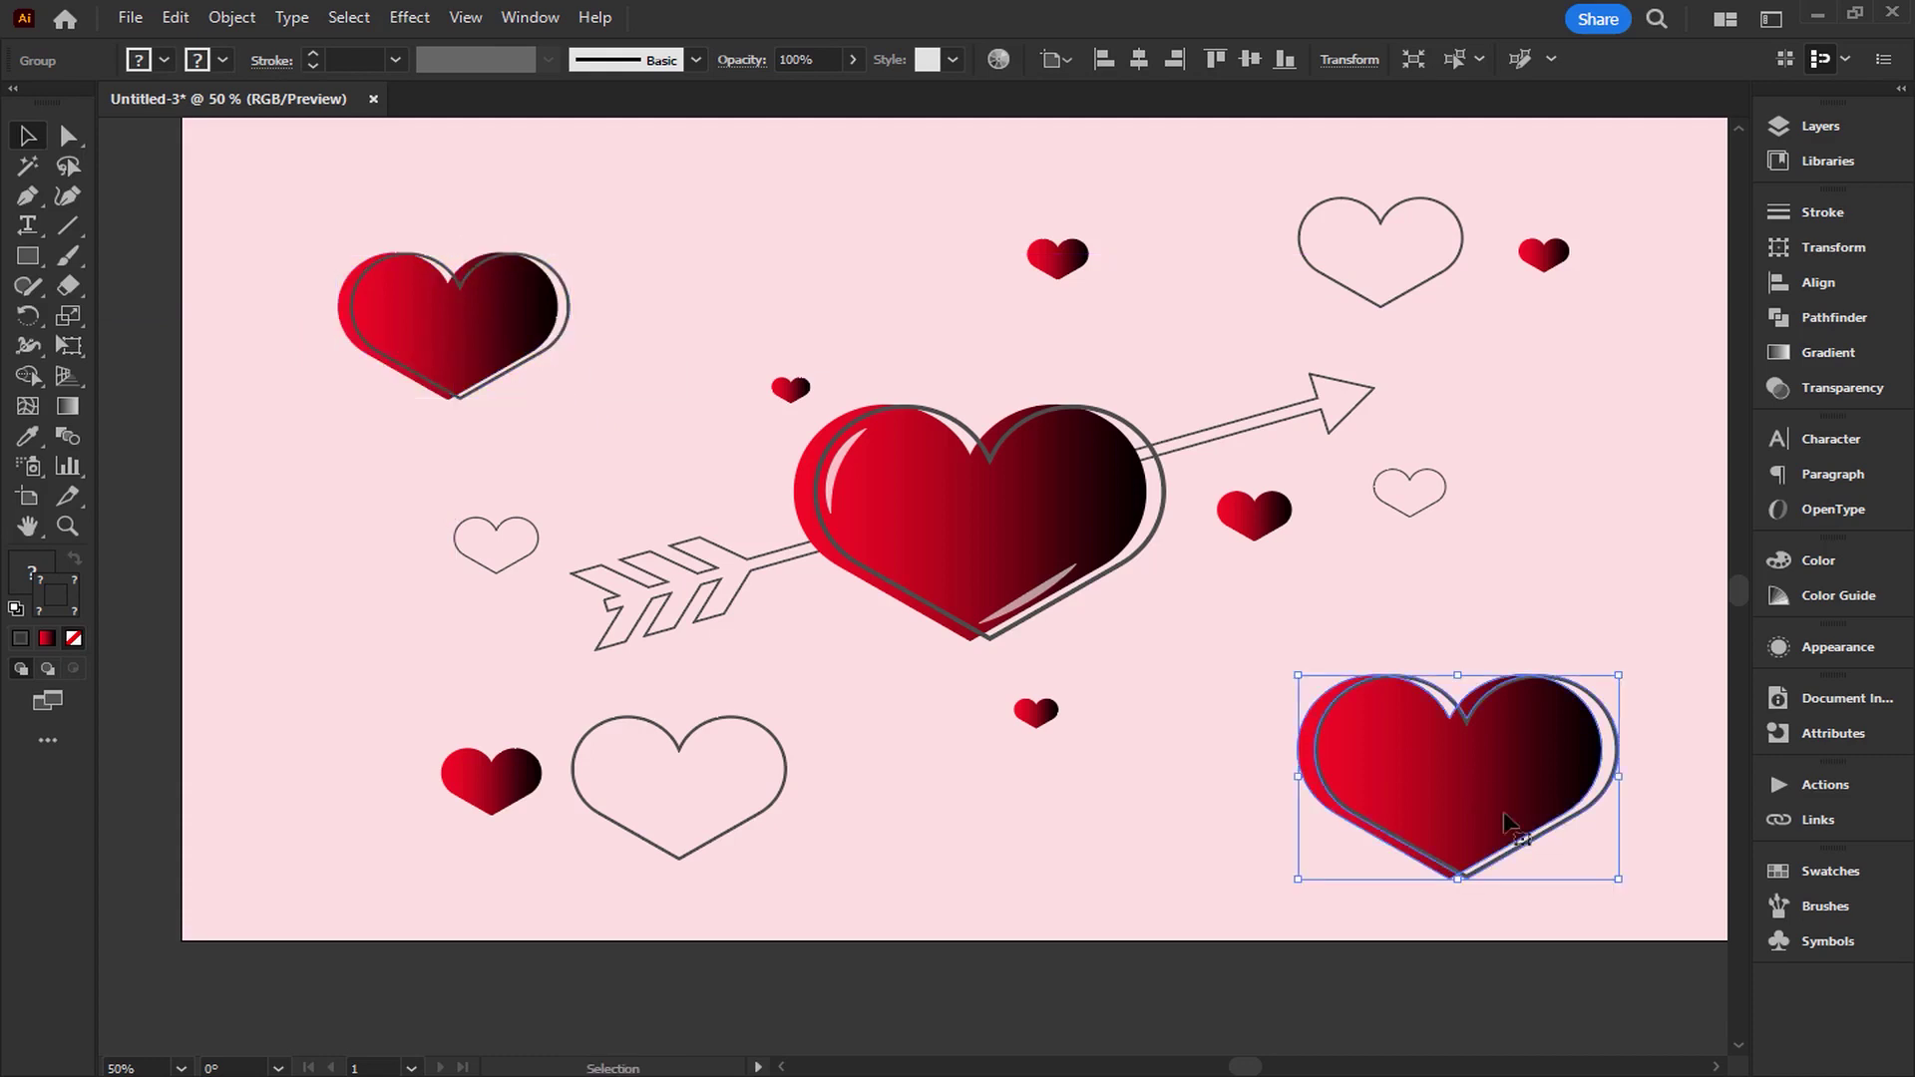
{"action": "left_click_drag", "start_coordinate": [1614, 878], "coordinate": [1496, 801]}
{"action": "left_click", "coordinate": [1236, 863]}
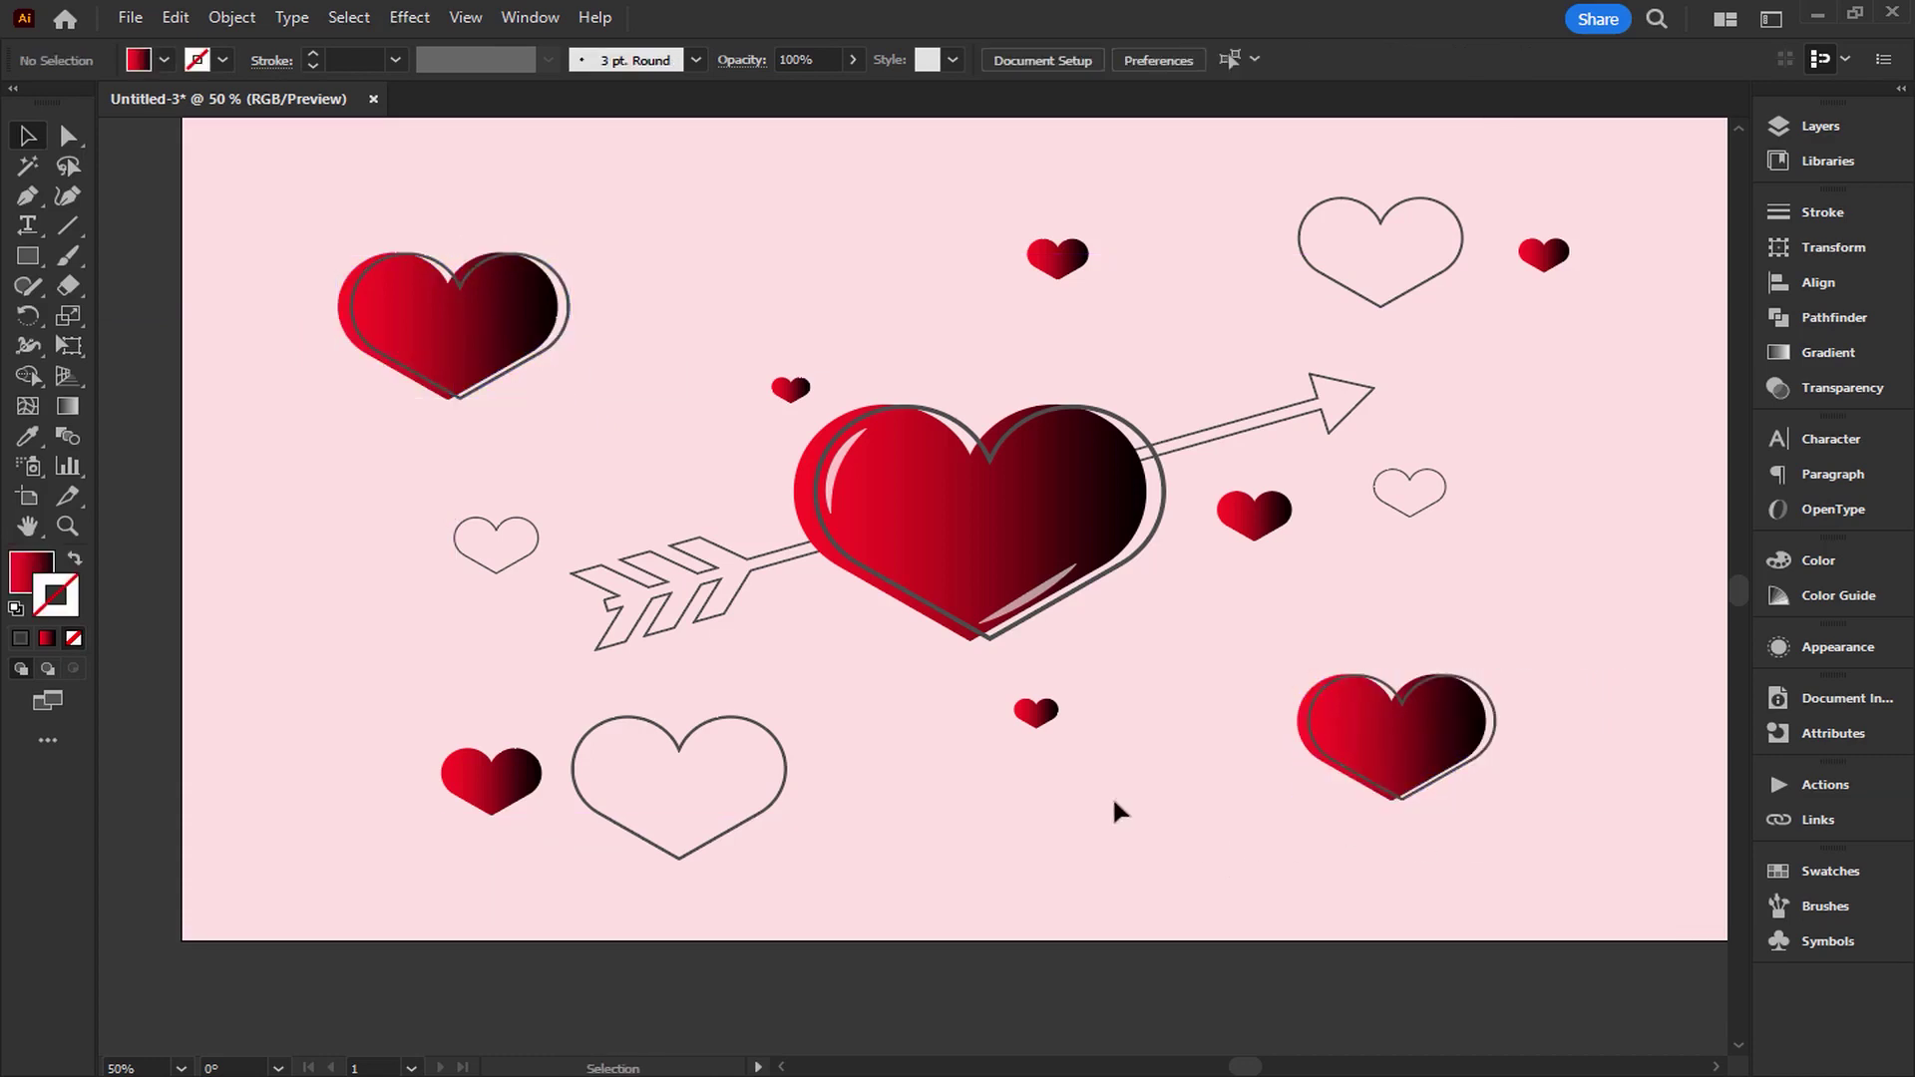
{"action": "left_click_drag", "start_coordinate": [1075, 780], "coordinate": [1033, 806]}
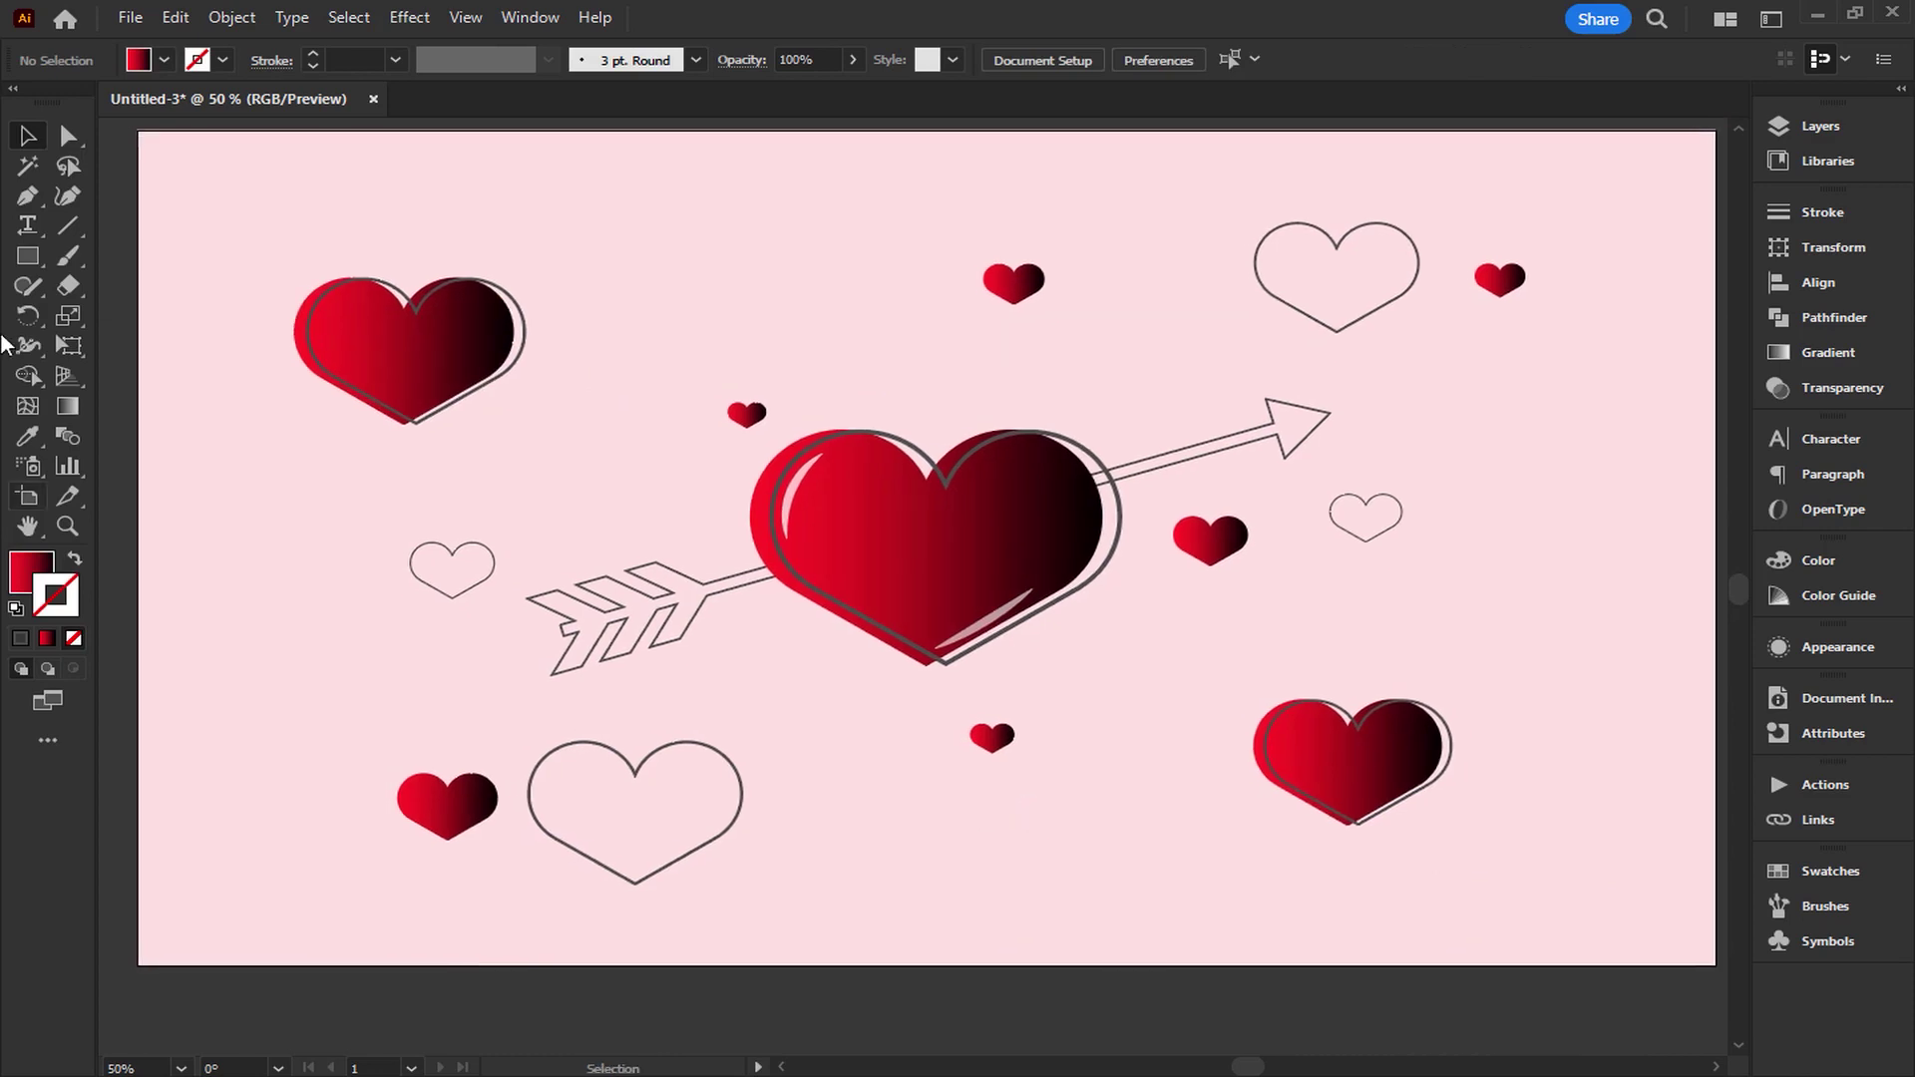
Draw a zigzag scribble with the Pencil across the top-left heart, using a pink fill.
{"action": "left_click", "coordinate": [36, 282]}
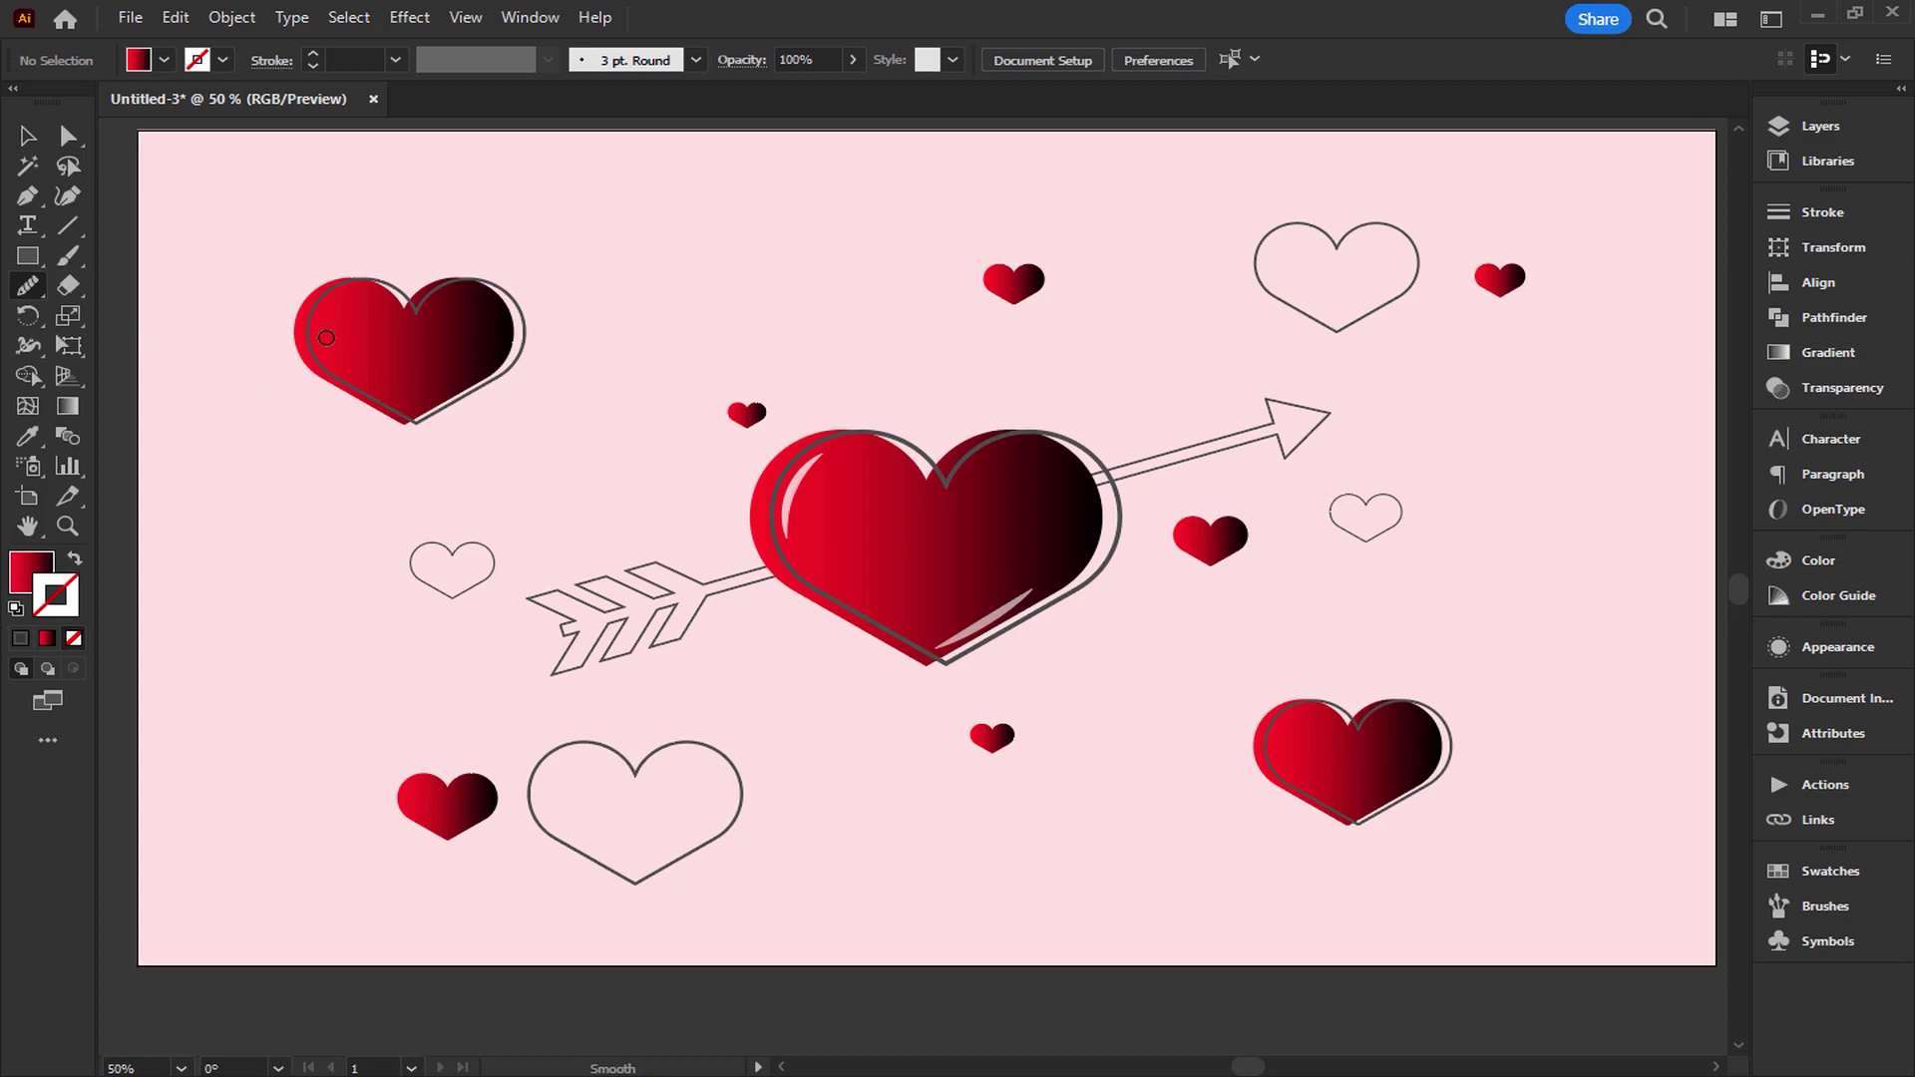
{"action": "left_click_drag", "start_coordinate": [40, 287], "coordinate": [145, 316]}
{"action": "left_click", "coordinate": [163, 58]}
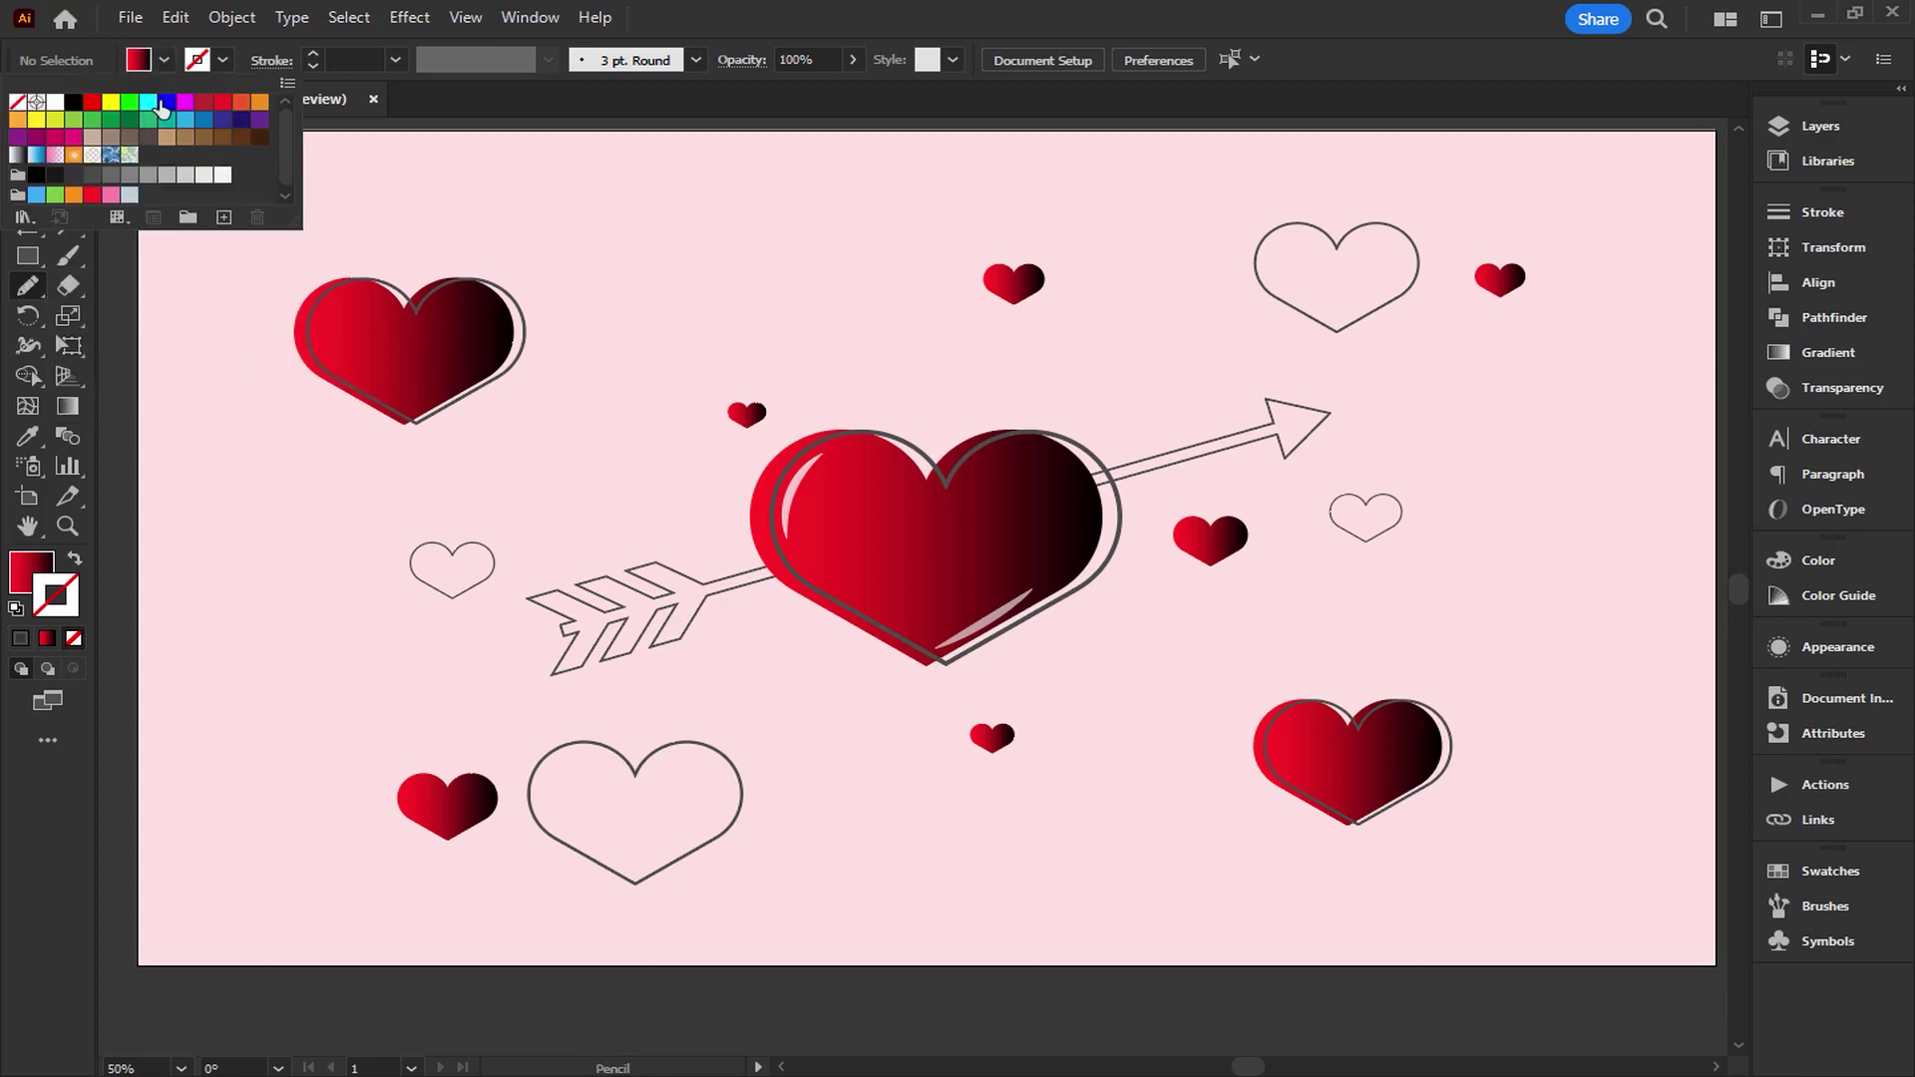
{"action": "left_click", "coordinate": [111, 195]}
{"action": "left_click", "coordinate": [403, 344]}
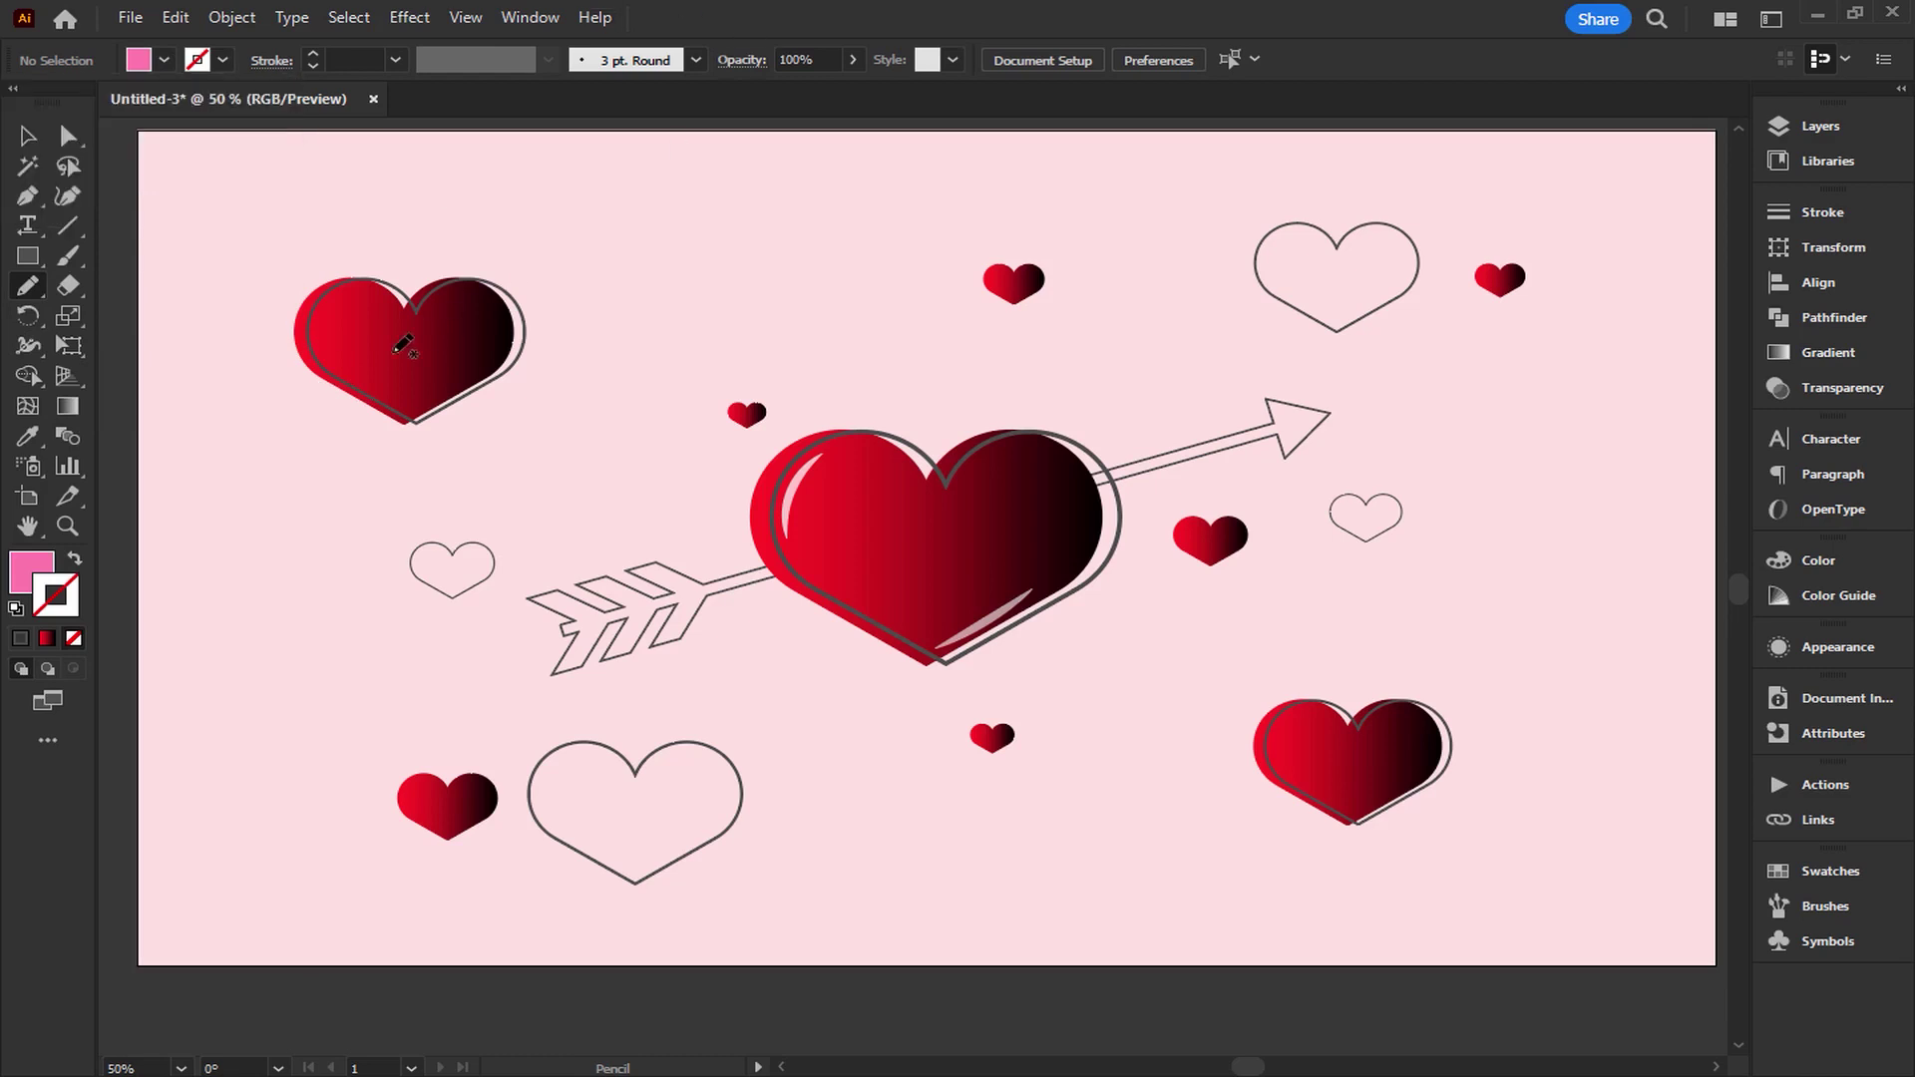
{"action": "left_click_drag", "start_coordinate": [304, 409], "coordinate": [457, 418]}
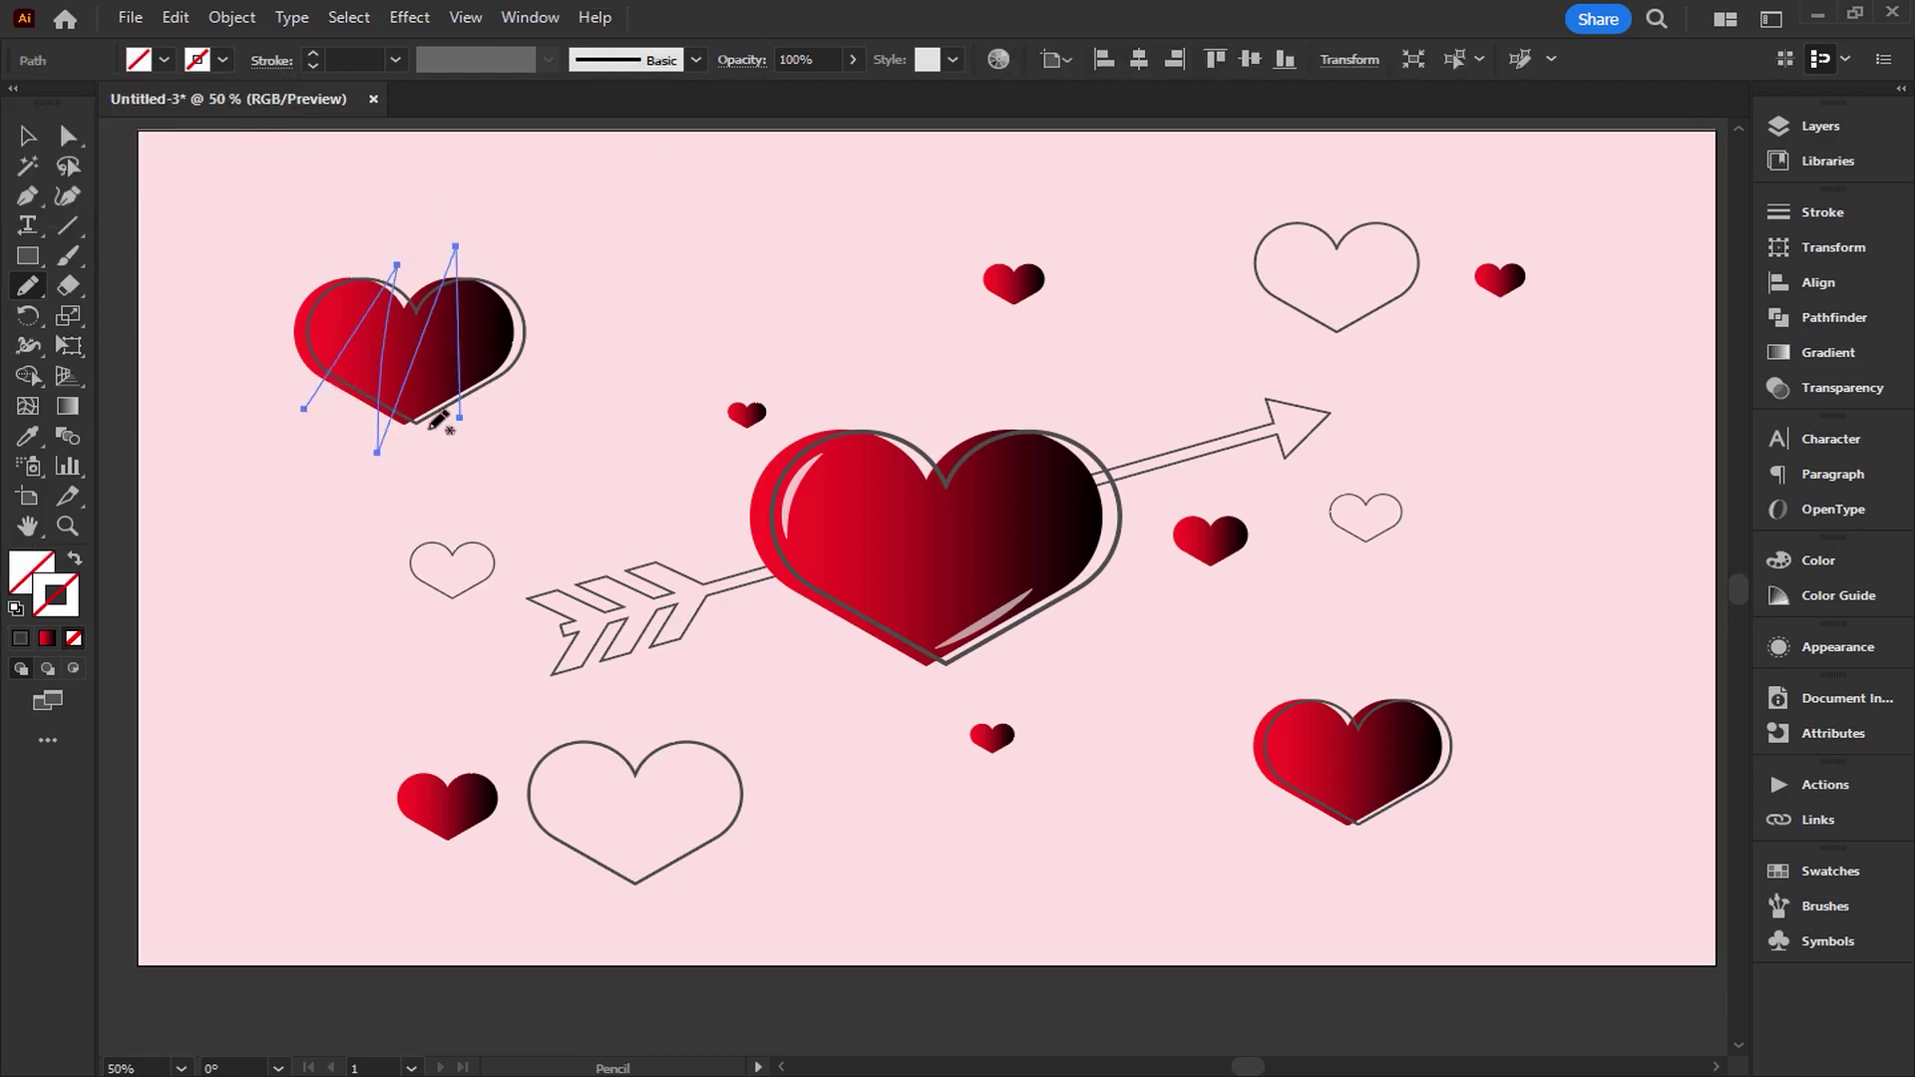
Round the scribble's corners slightly and give it a pink stroke.
{"action": "left_click", "coordinate": [68, 135]}
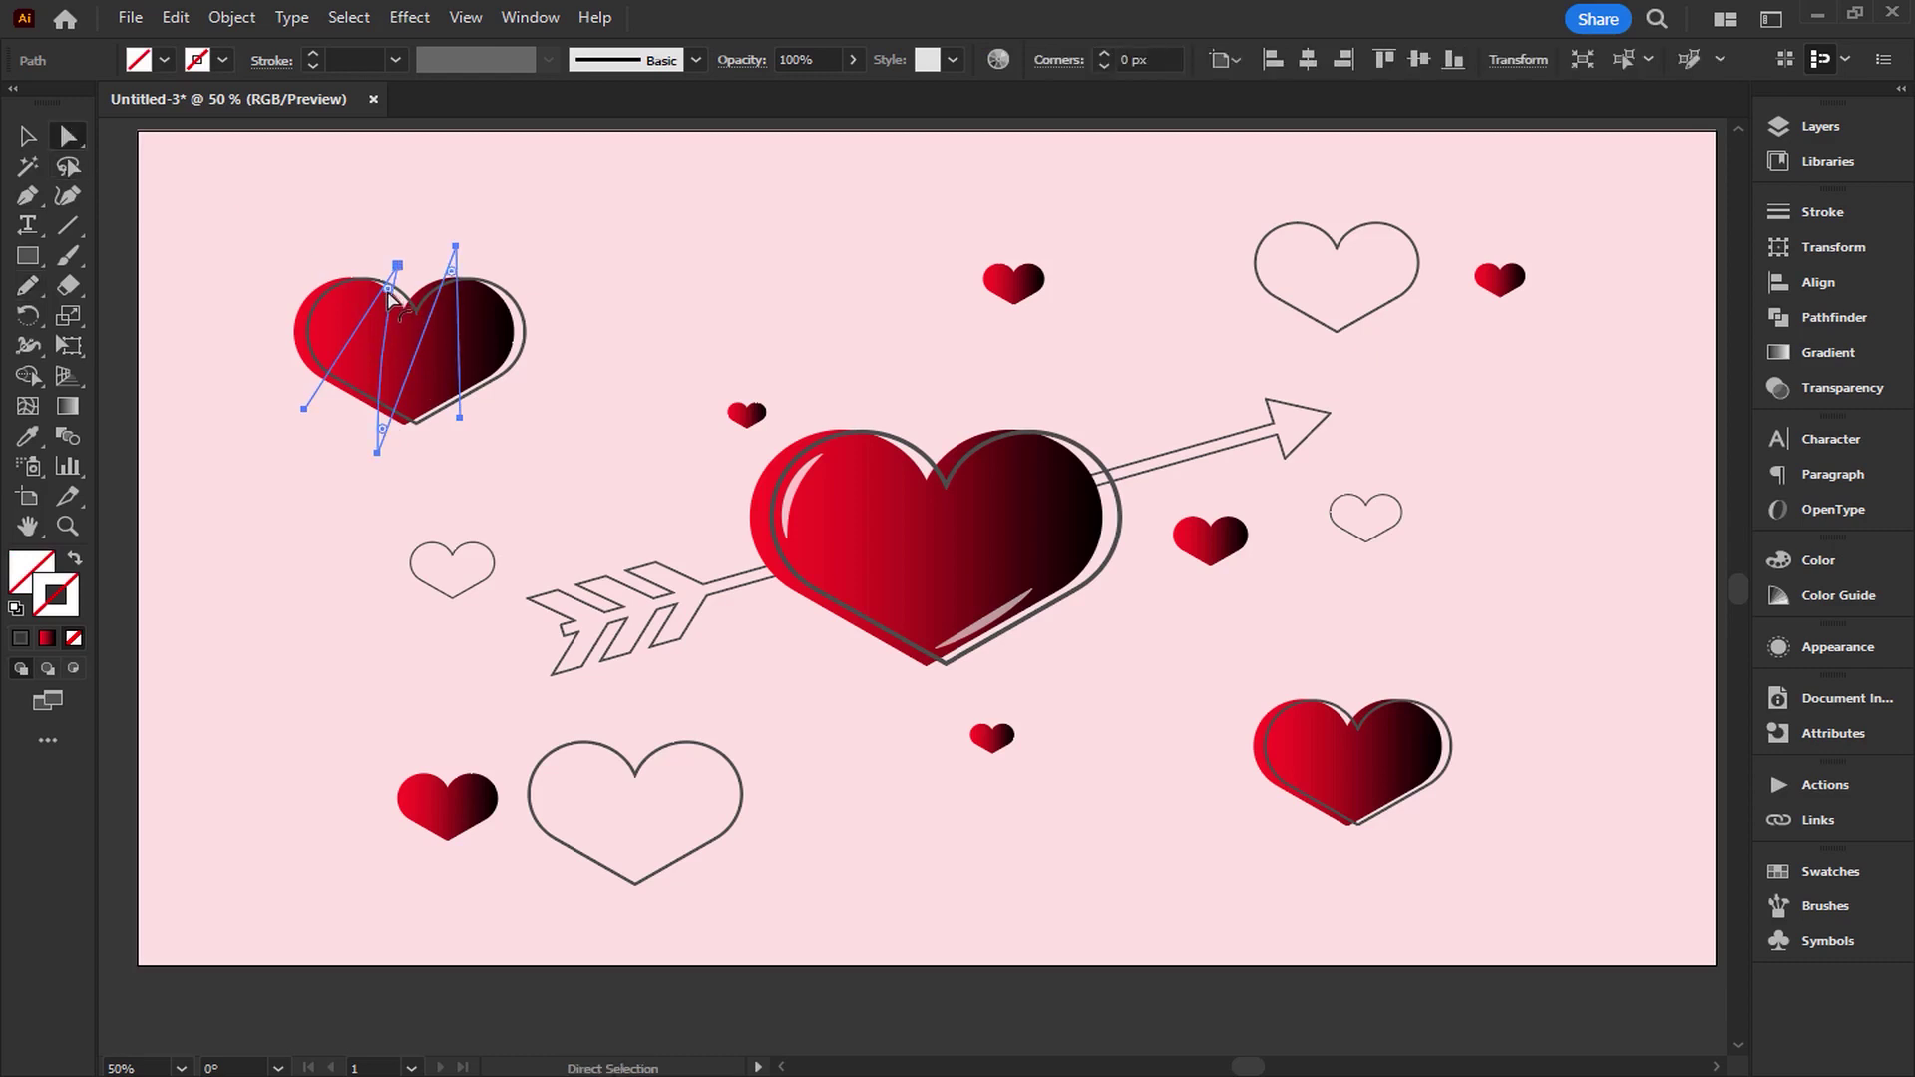
{"action": "left_click_drag", "start_coordinate": [389, 291], "coordinate": [391, 306]}
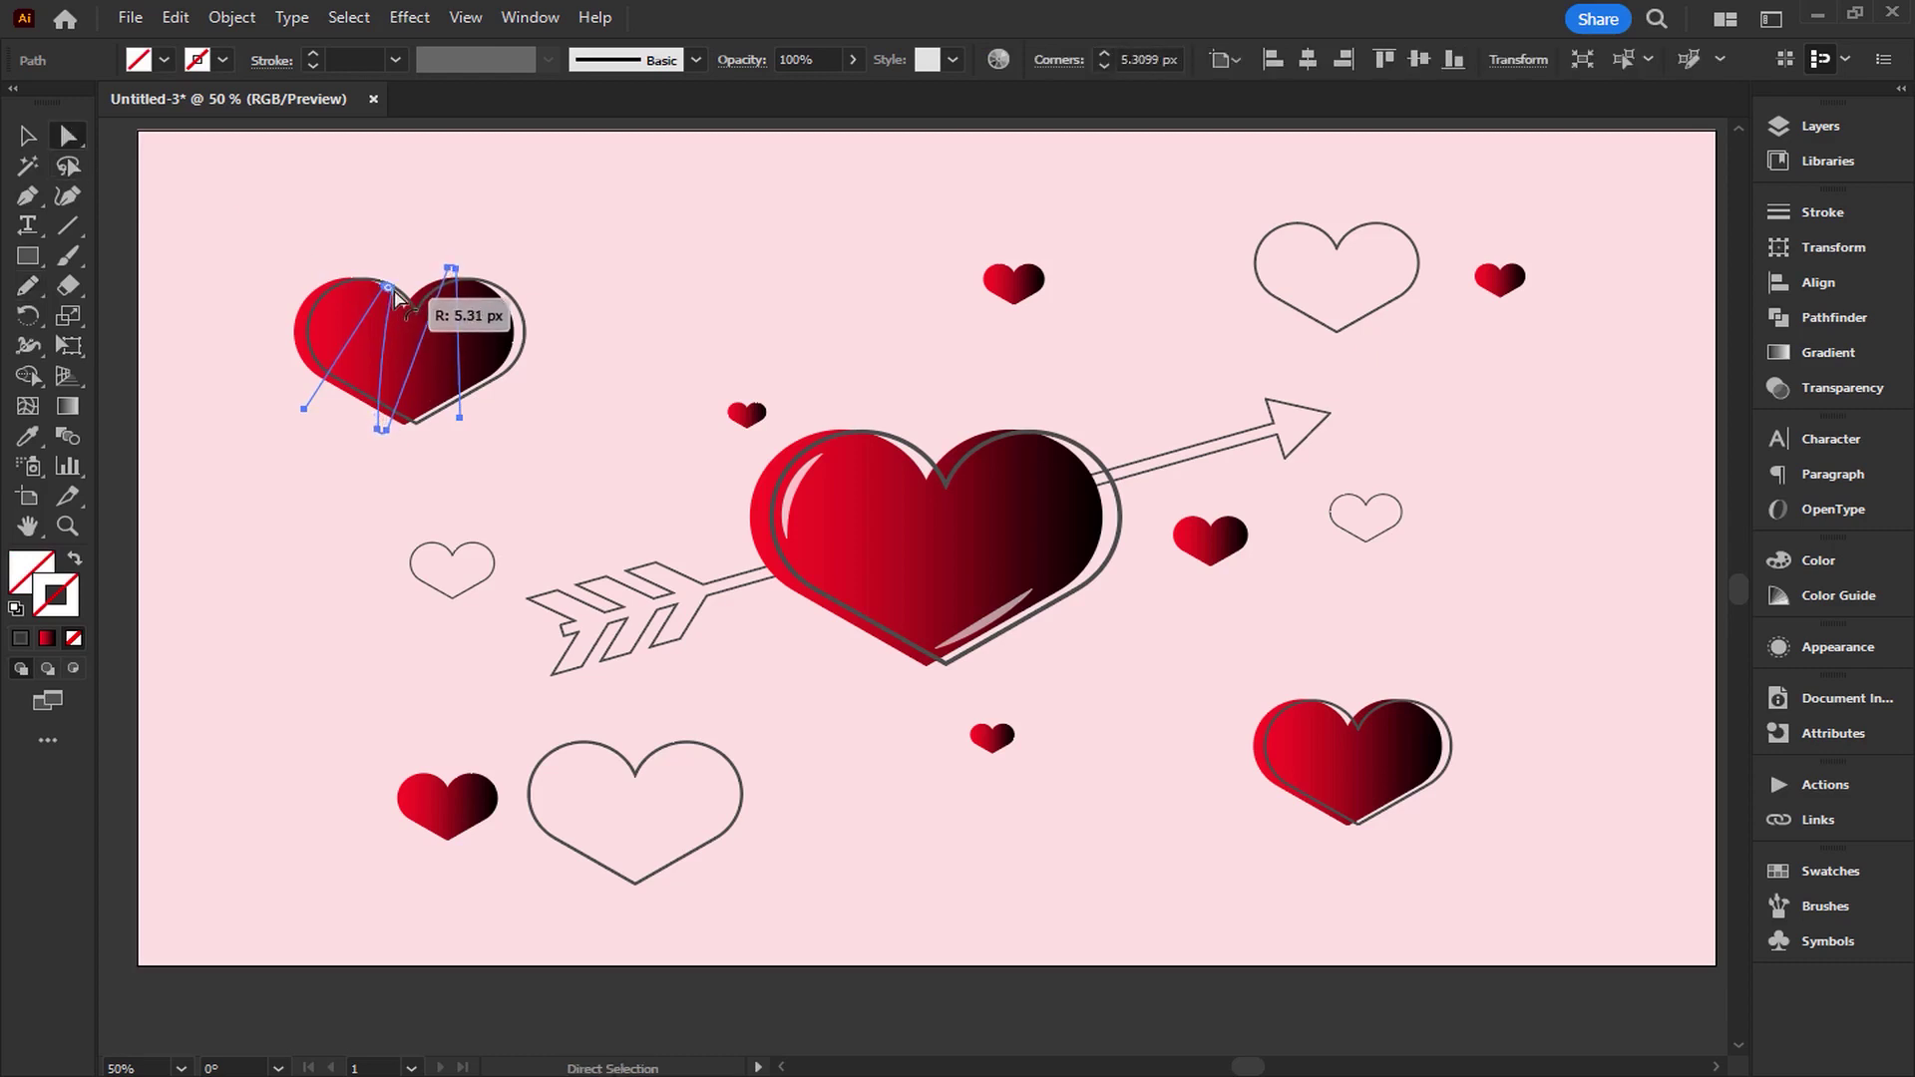
{"action": "left_click_drag", "start_coordinate": [389, 304], "coordinate": [388, 295]}
{"action": "left_click", "coordinate": [224, 59]}
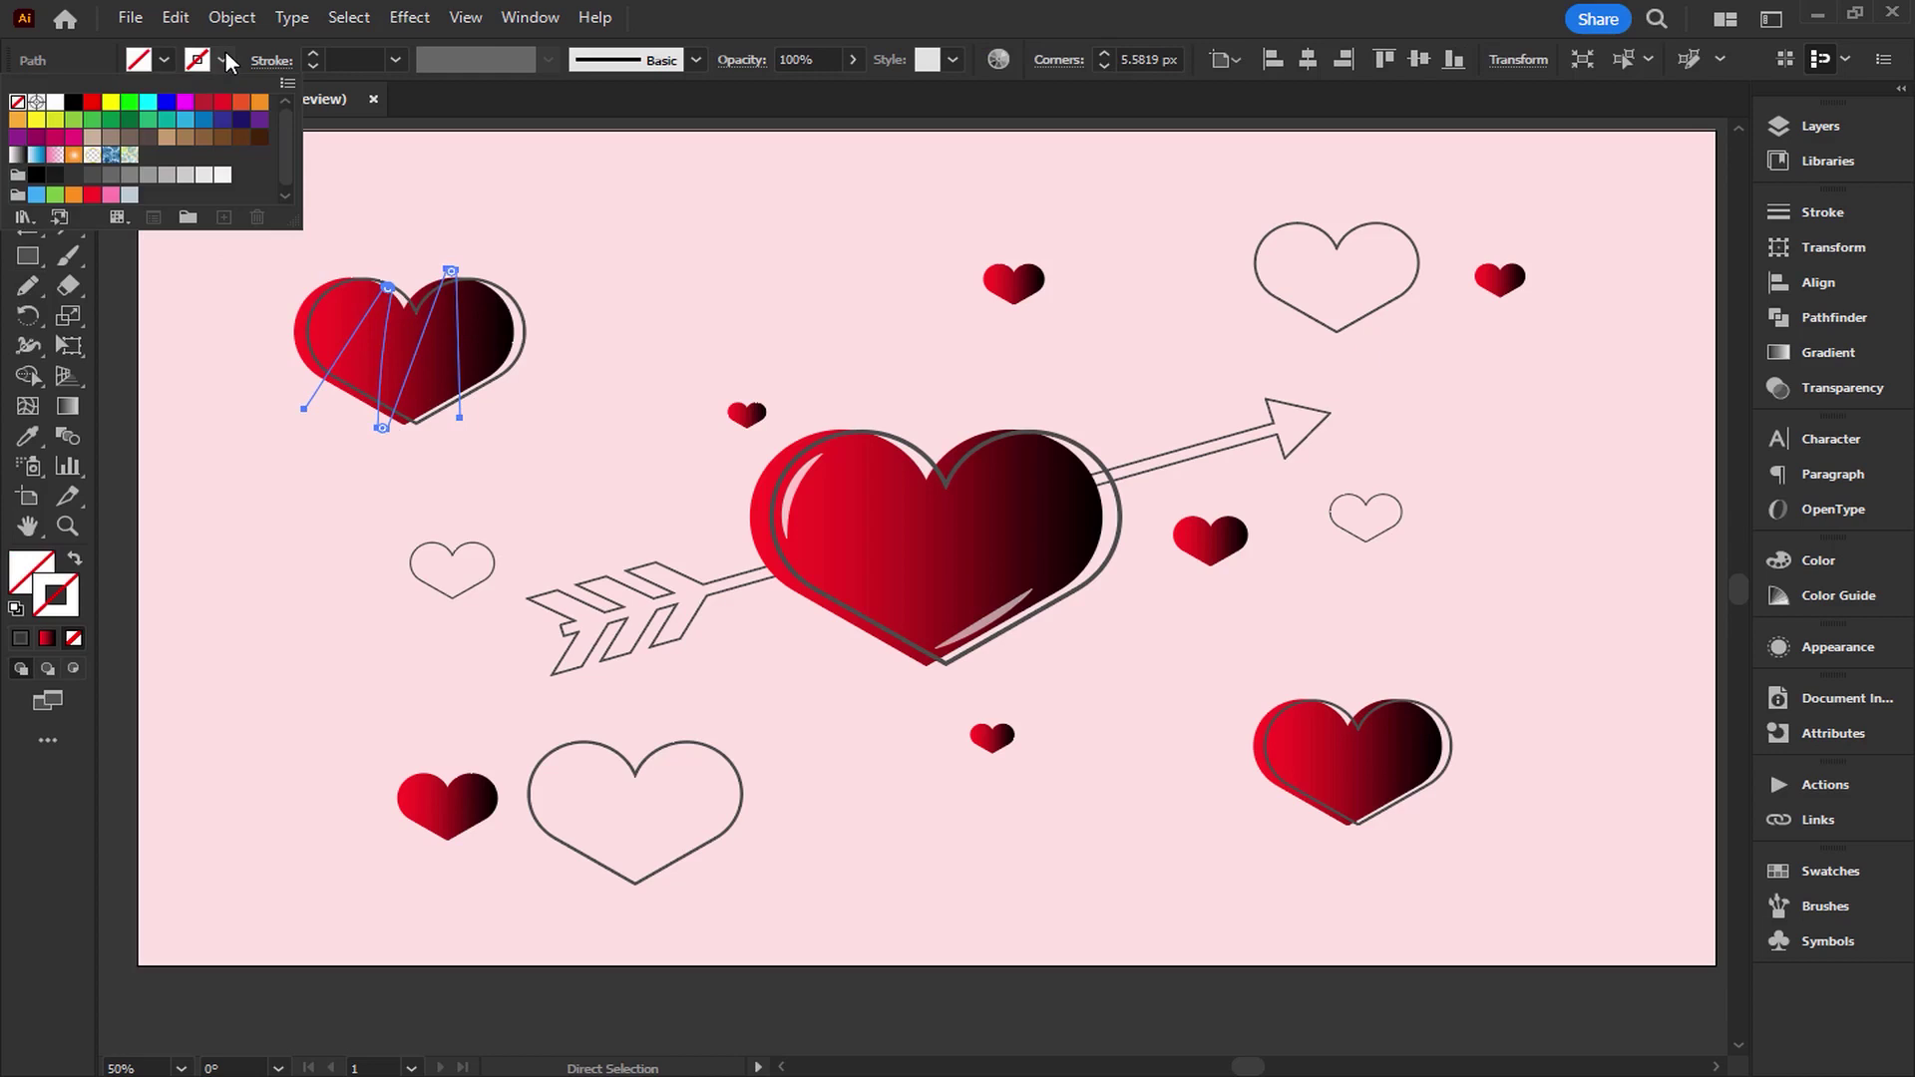
{"action": "left_click", "coordinate": [111, 195]}
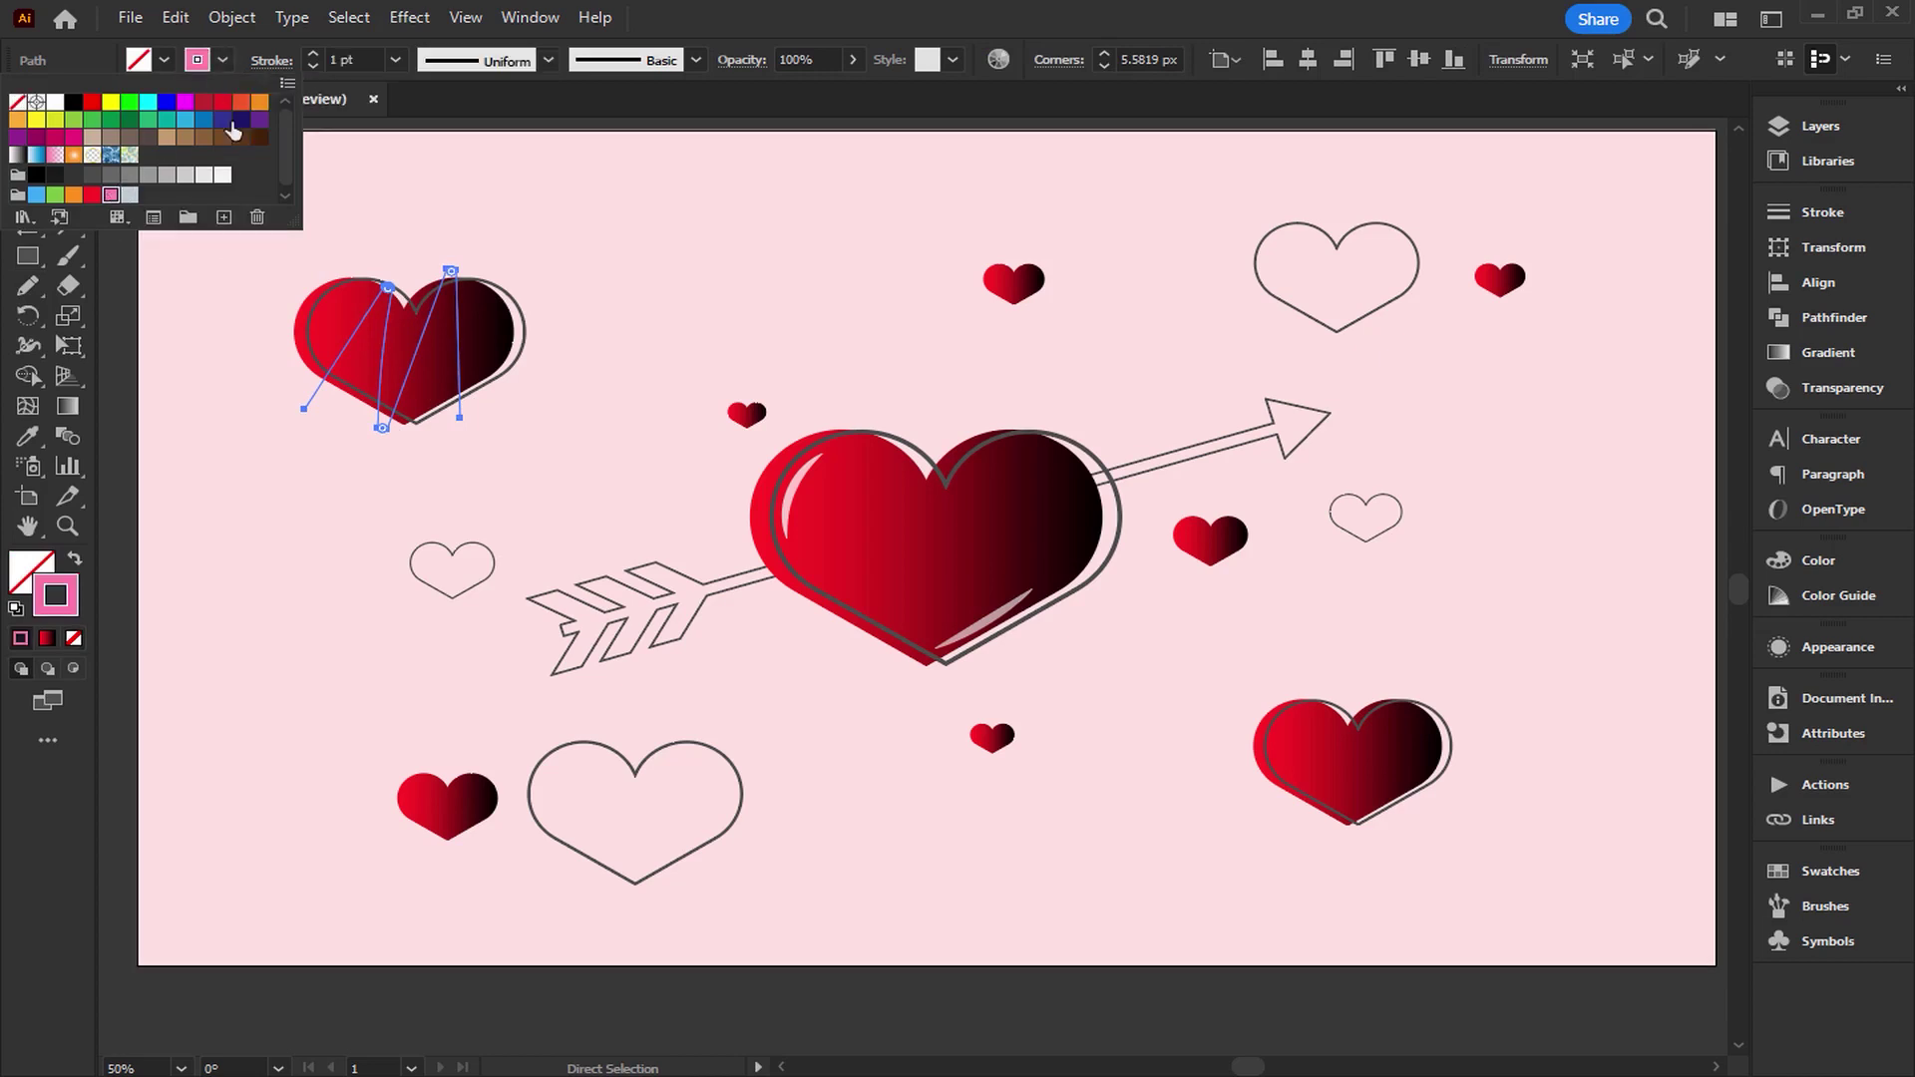
Set the scribble's stroke to 16 pt with the tapered Width Profile 1.
{"action": "left_click", "coordinate": [398, 60]}
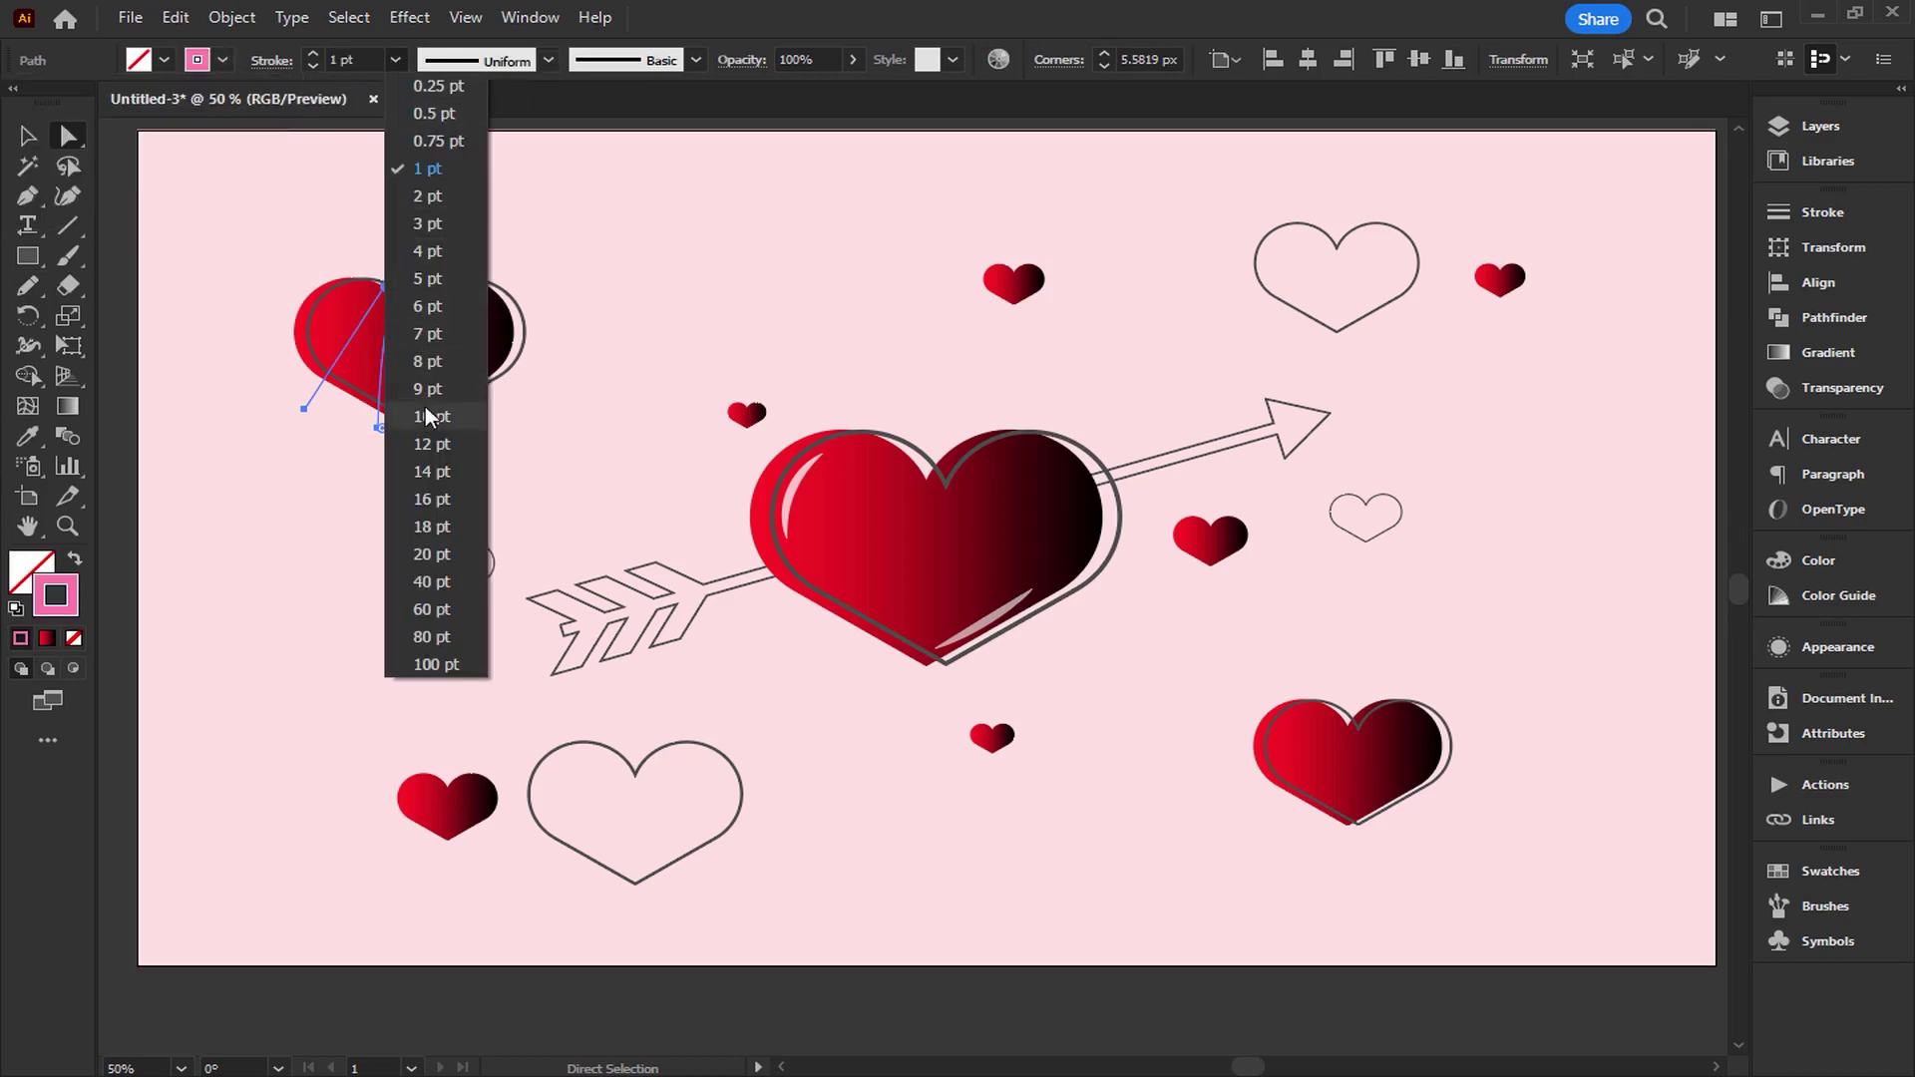
{"action": "left_click", "coordinate": [425, 414]}
{"action": "left_click", "coordinate": [547, 58]}
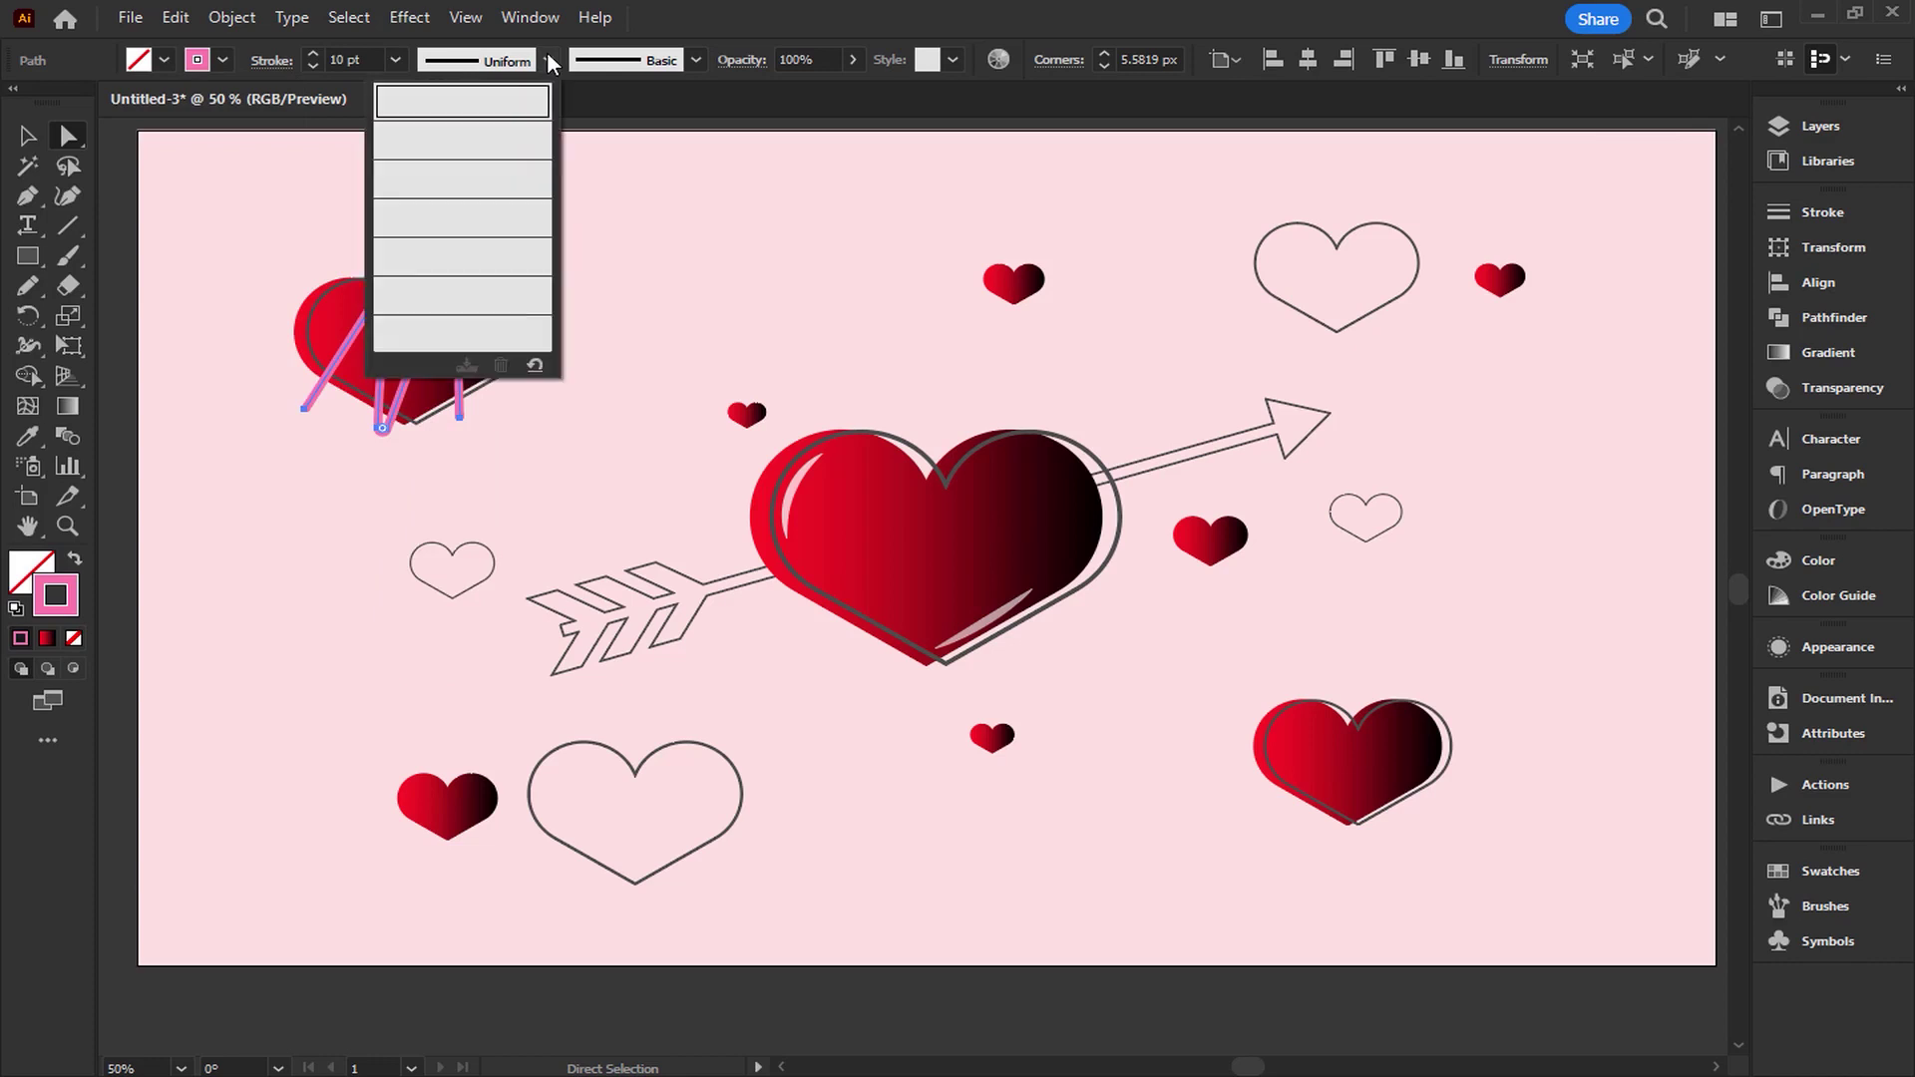
{"action": "left_click", "coordinate": [518, 139]}
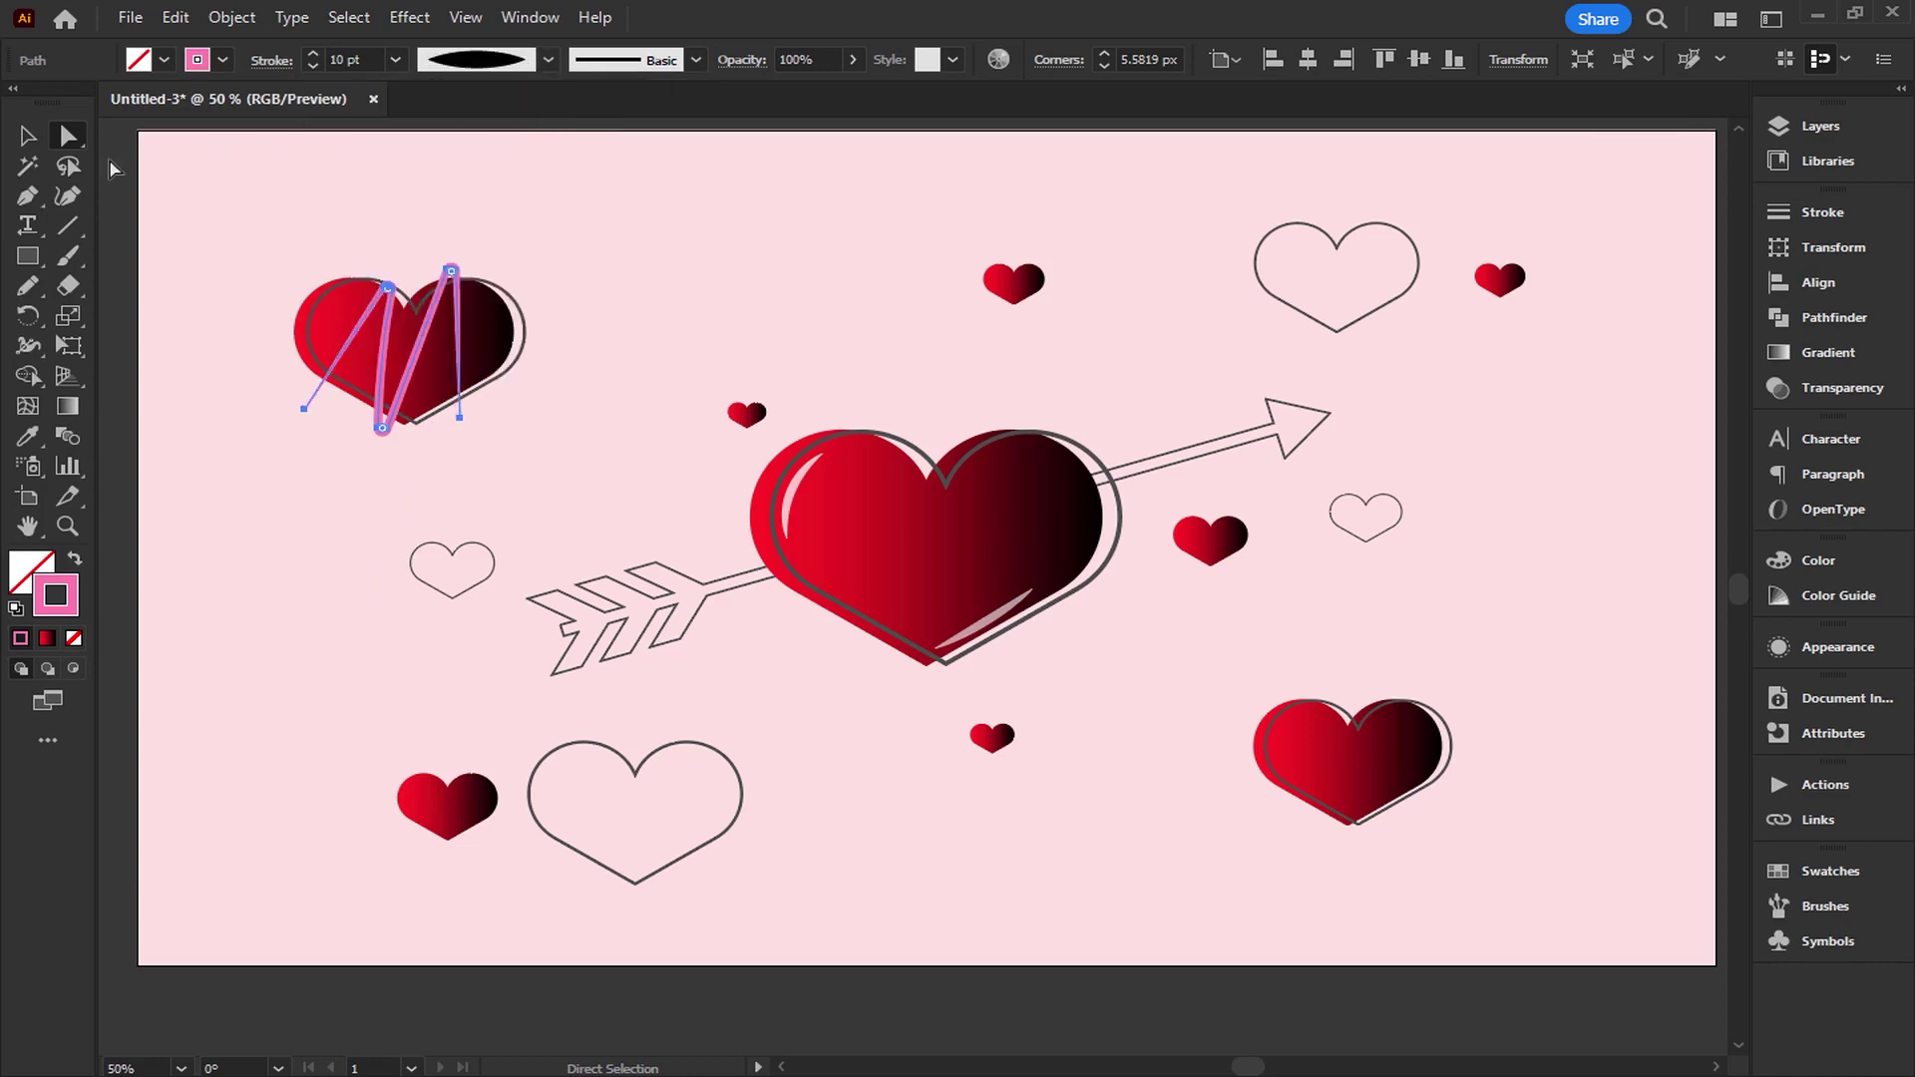
{"action": "left_click", "coordinate": [395, 61]}
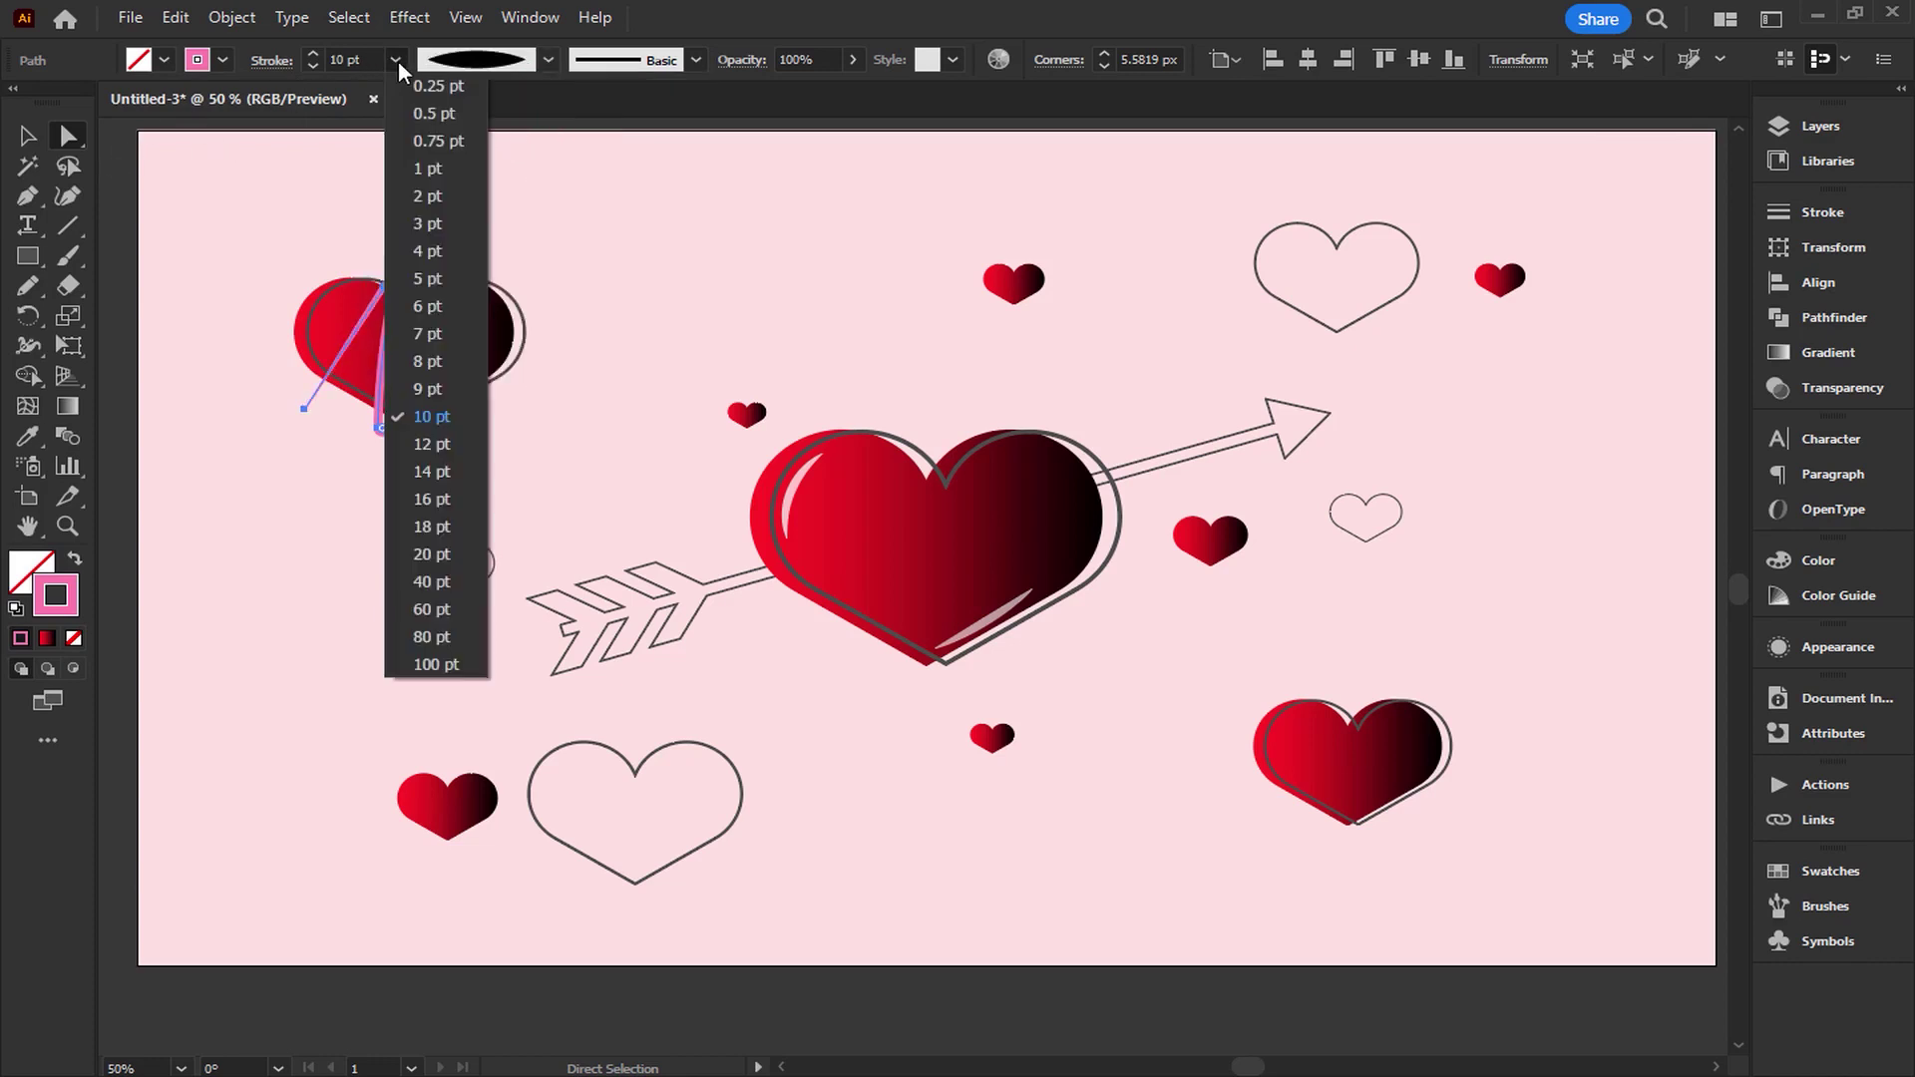
{"action": "left_click", "coordinate": [439, 498]}
Lighten the scribble's pink stroke to 40% saturation.
{"action": "left_click", "coordinate": [27, 136]}
{"action": "left_click", "coordinate": [510, 214]}
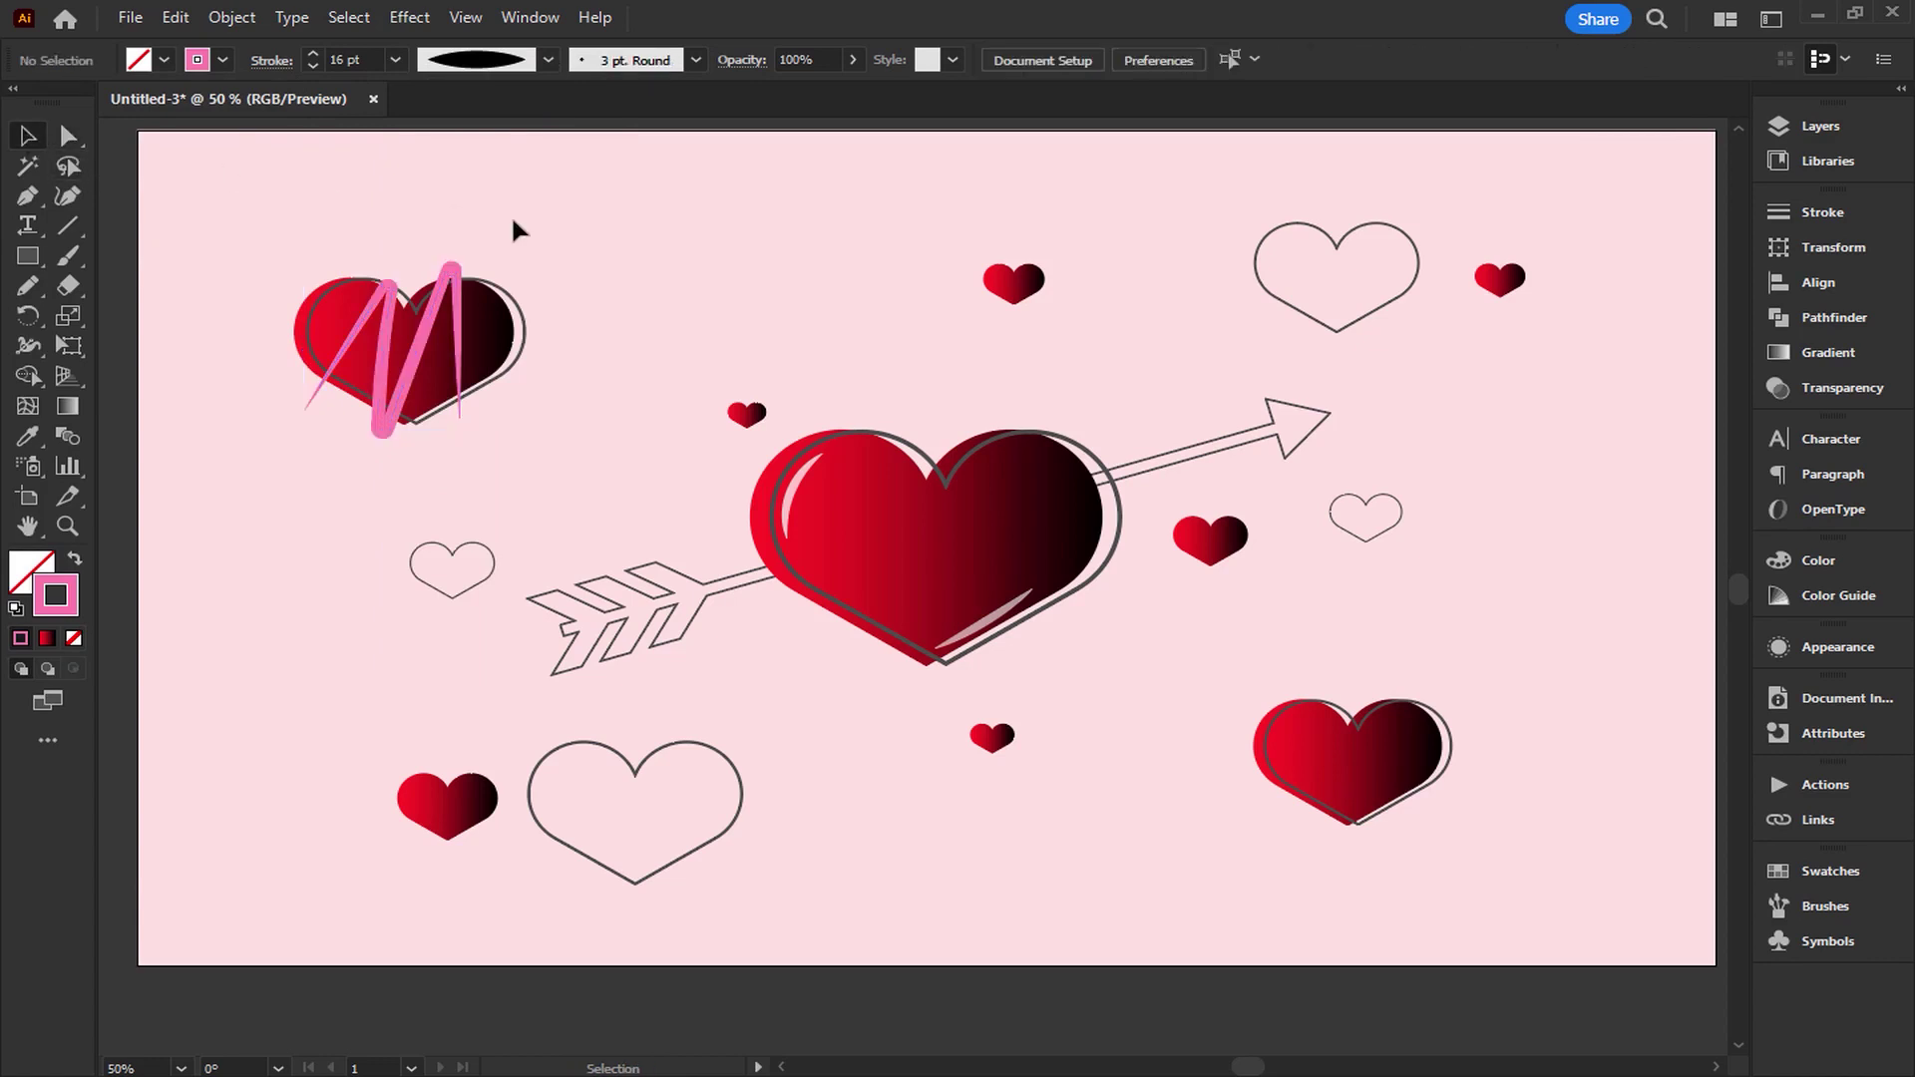
{"action": "left_click", "coordinate": [404, 379]}
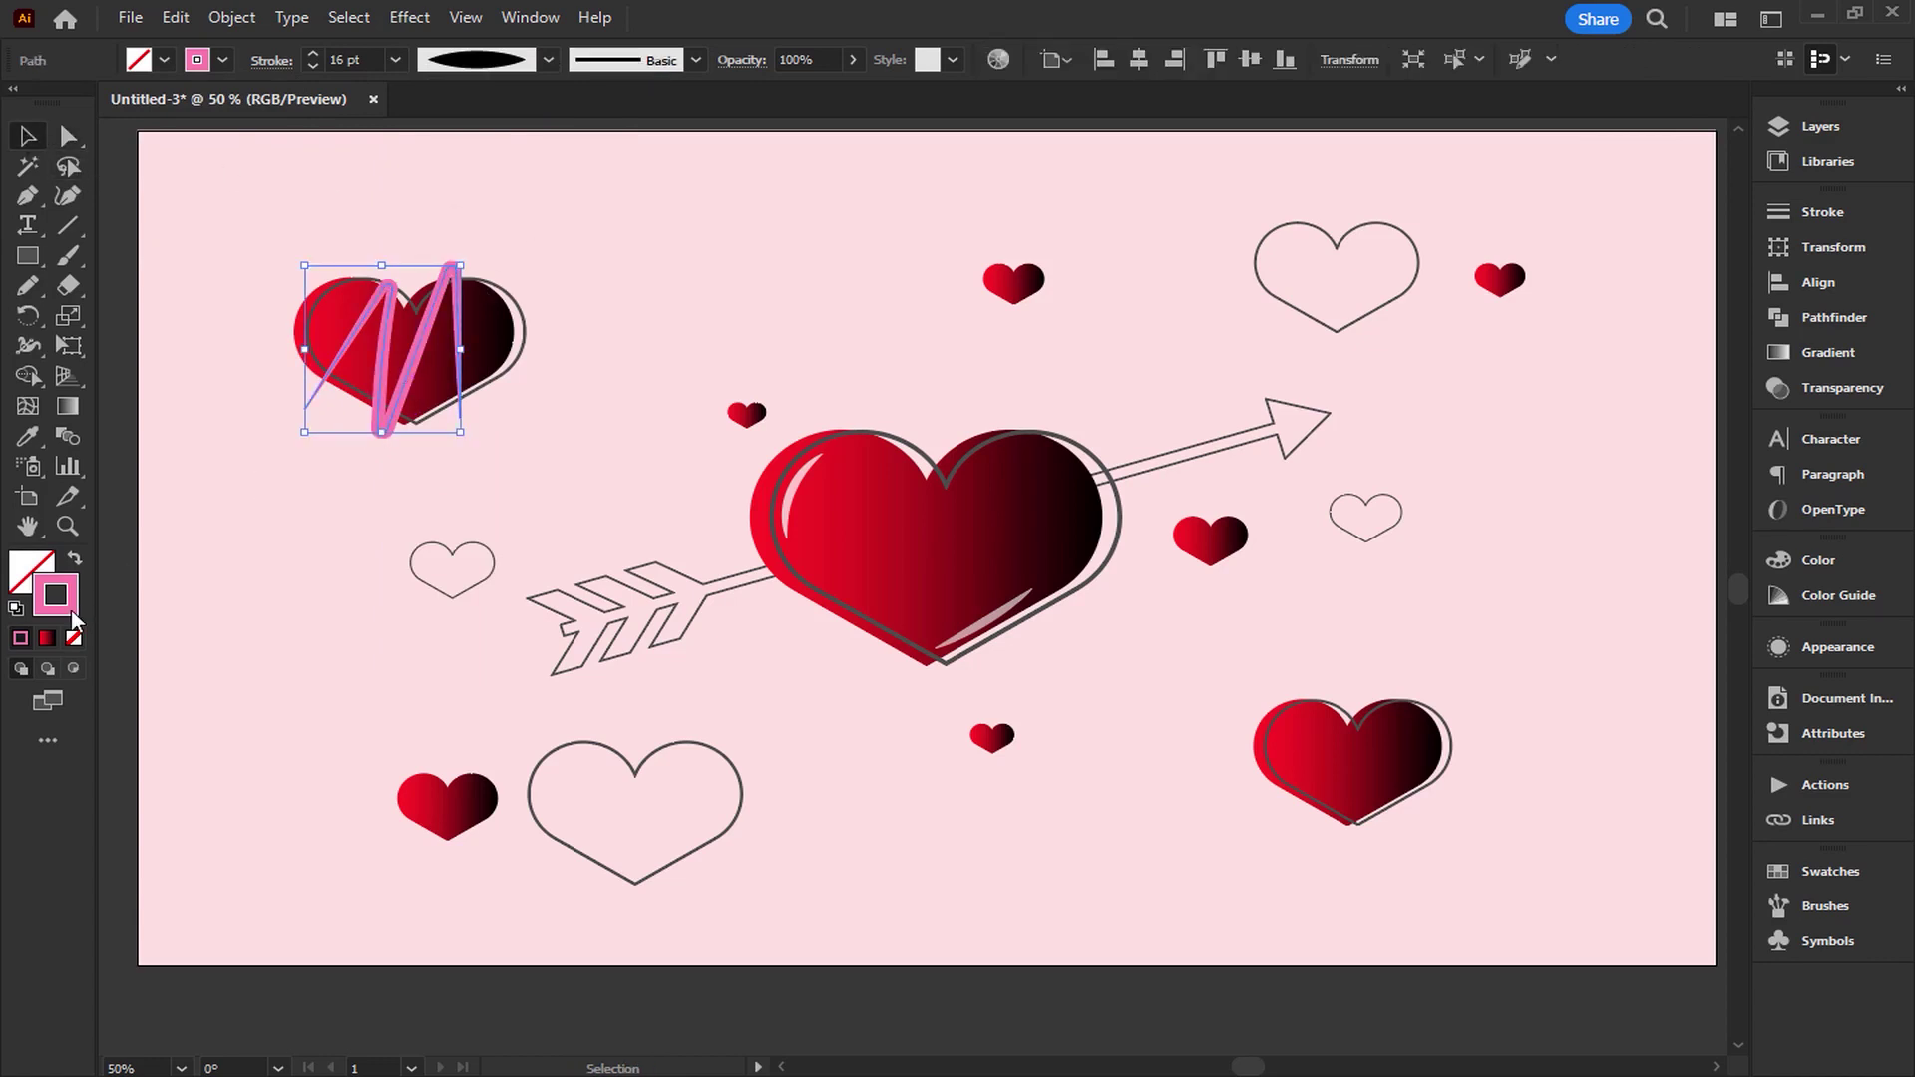
{"action": "double_click", "coordinate": [71, 614]}
{"action": "left_click", "coordinate": [1501, 428]}
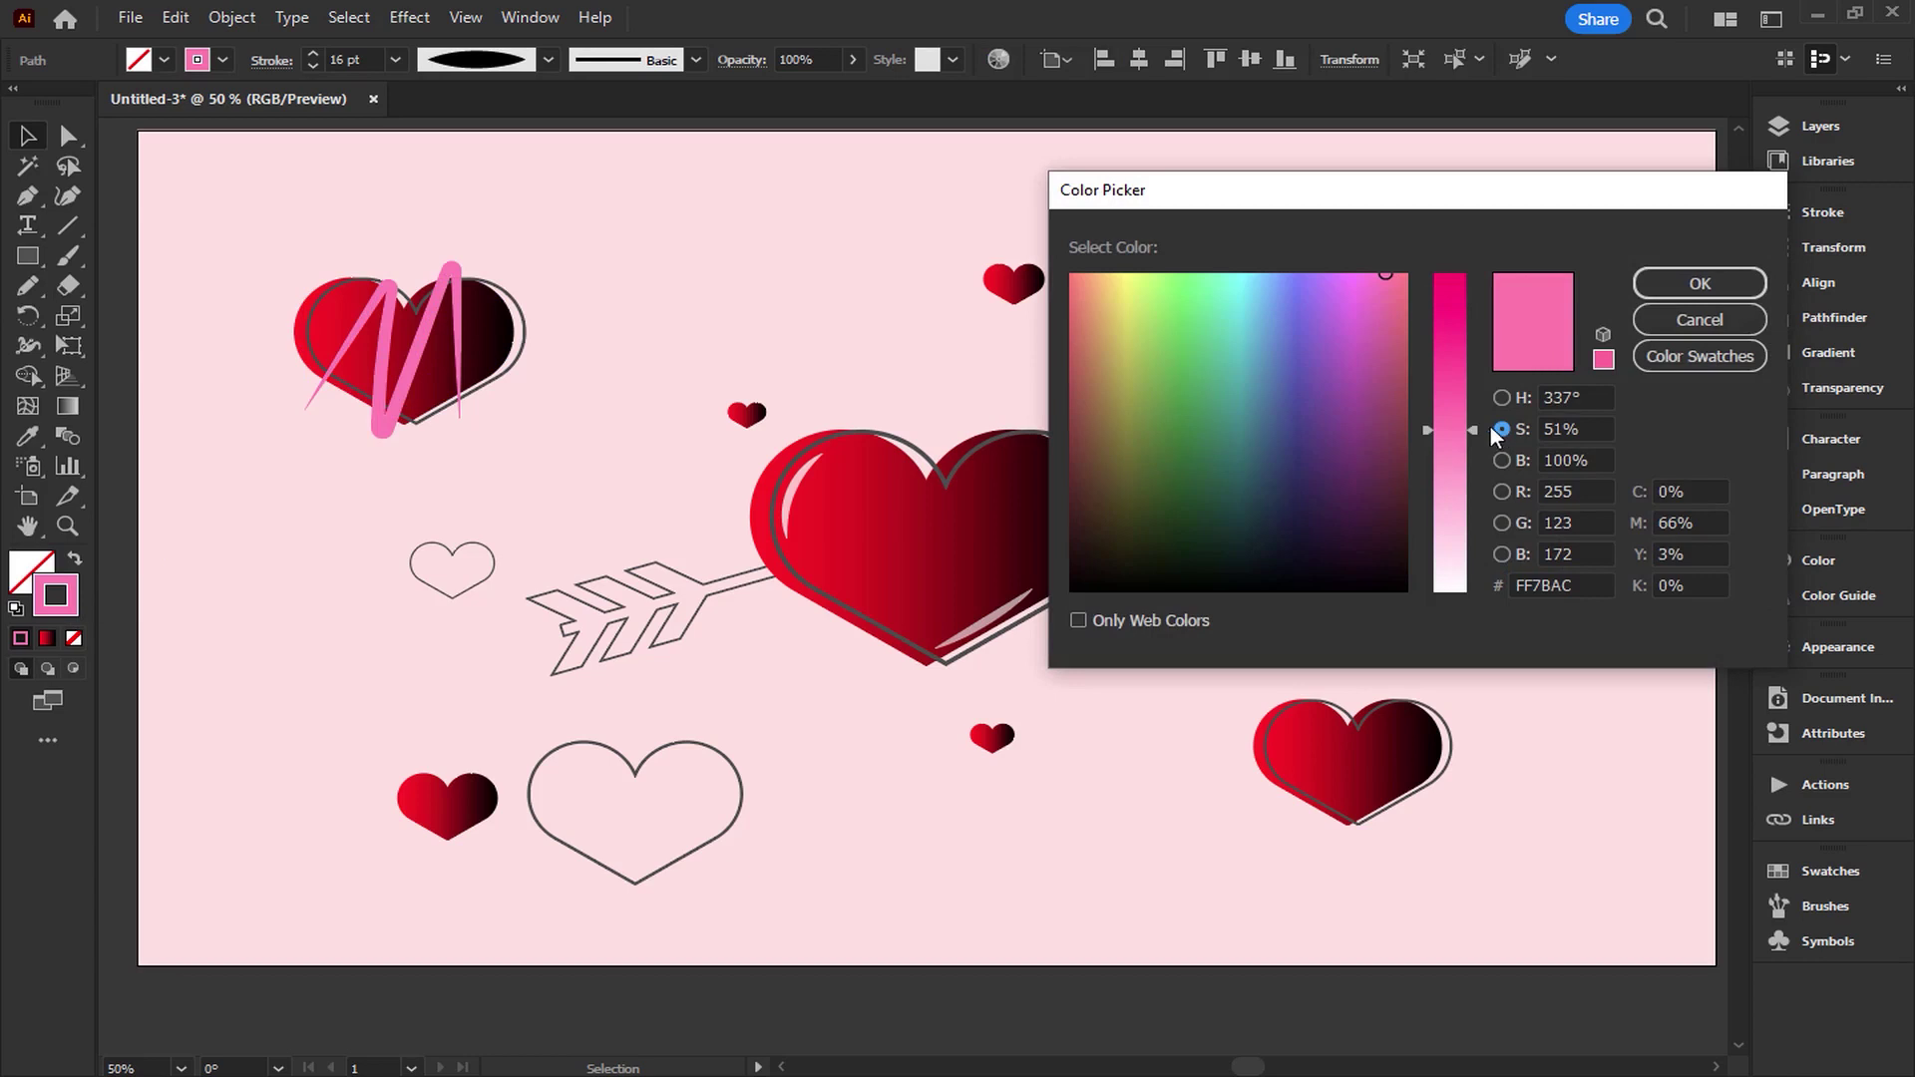
{"action": "left_click_drag", "start_coordinate": [1470, 433], "coordinate": [1468, 457]}
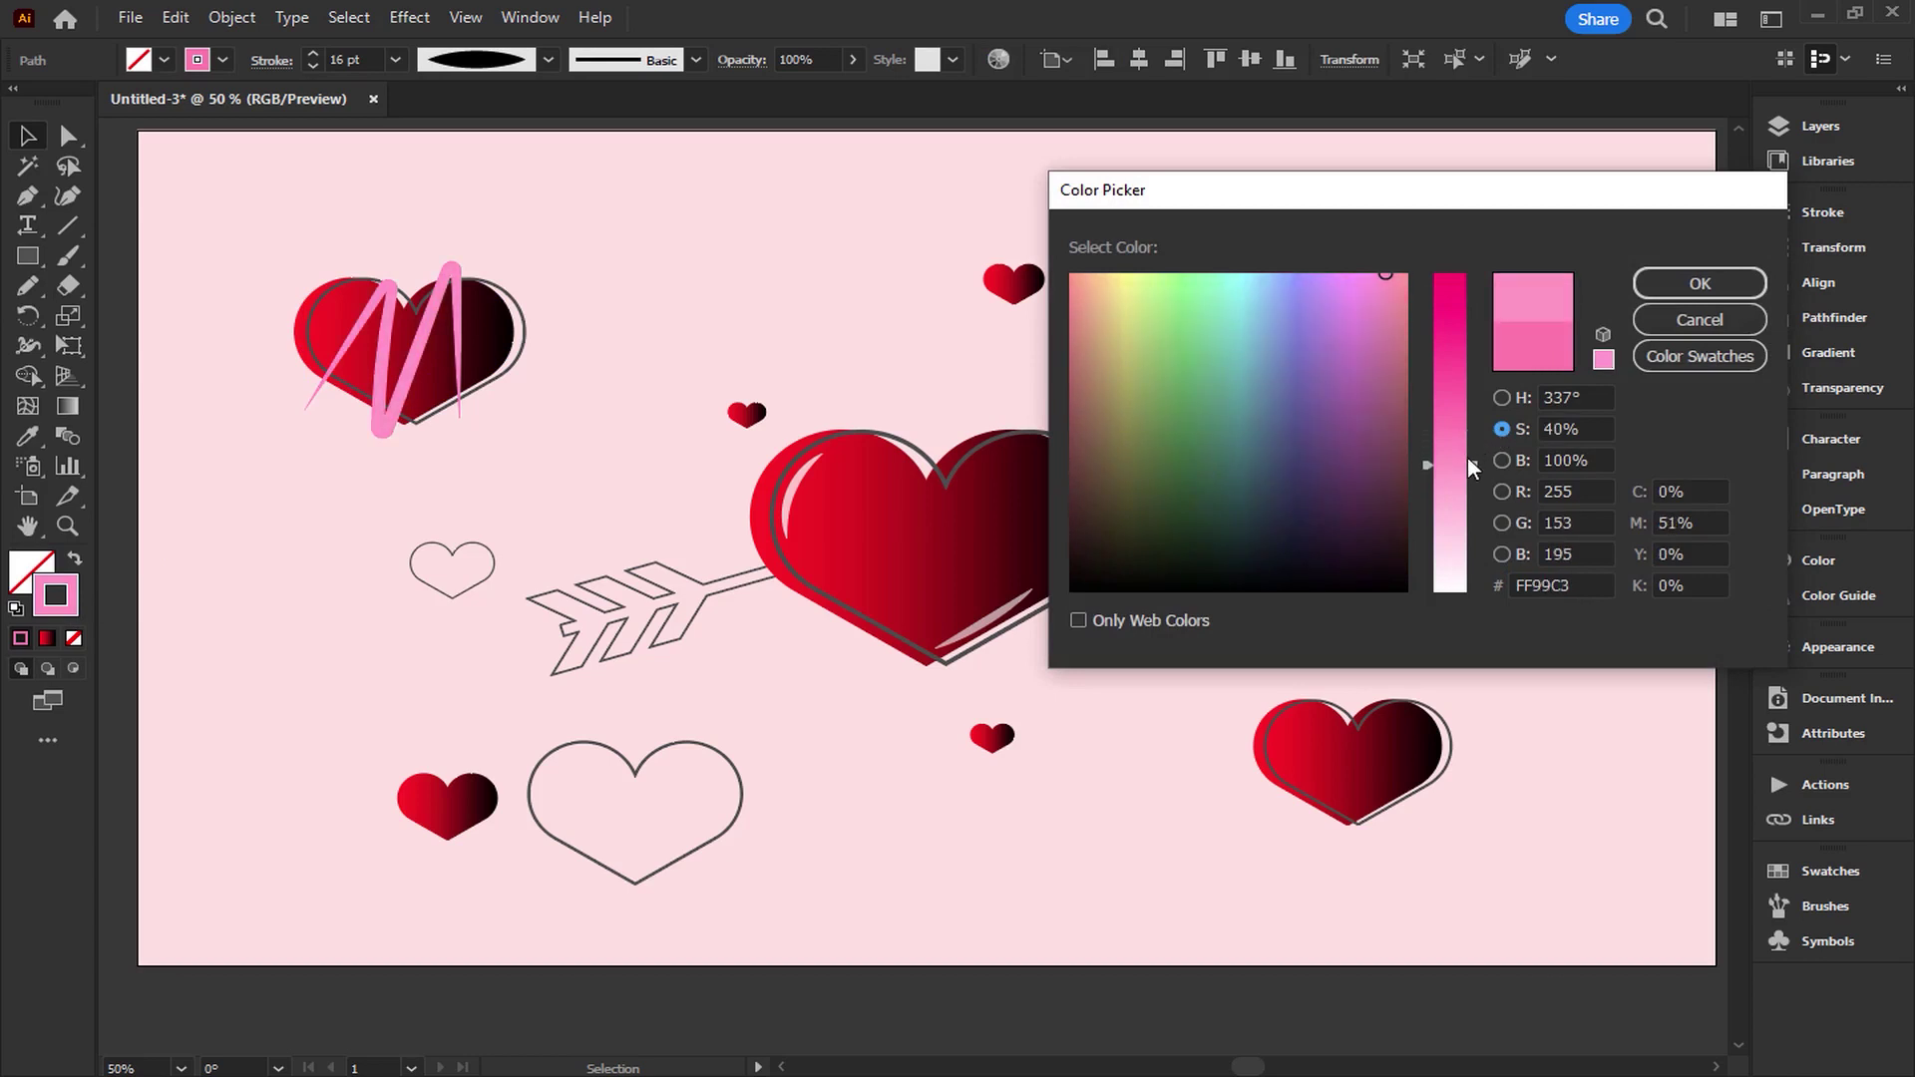
{"action": "left_click", "coordinate": [1701, 283]}
{"action": "left_click", "coordinate": [825, 241]}
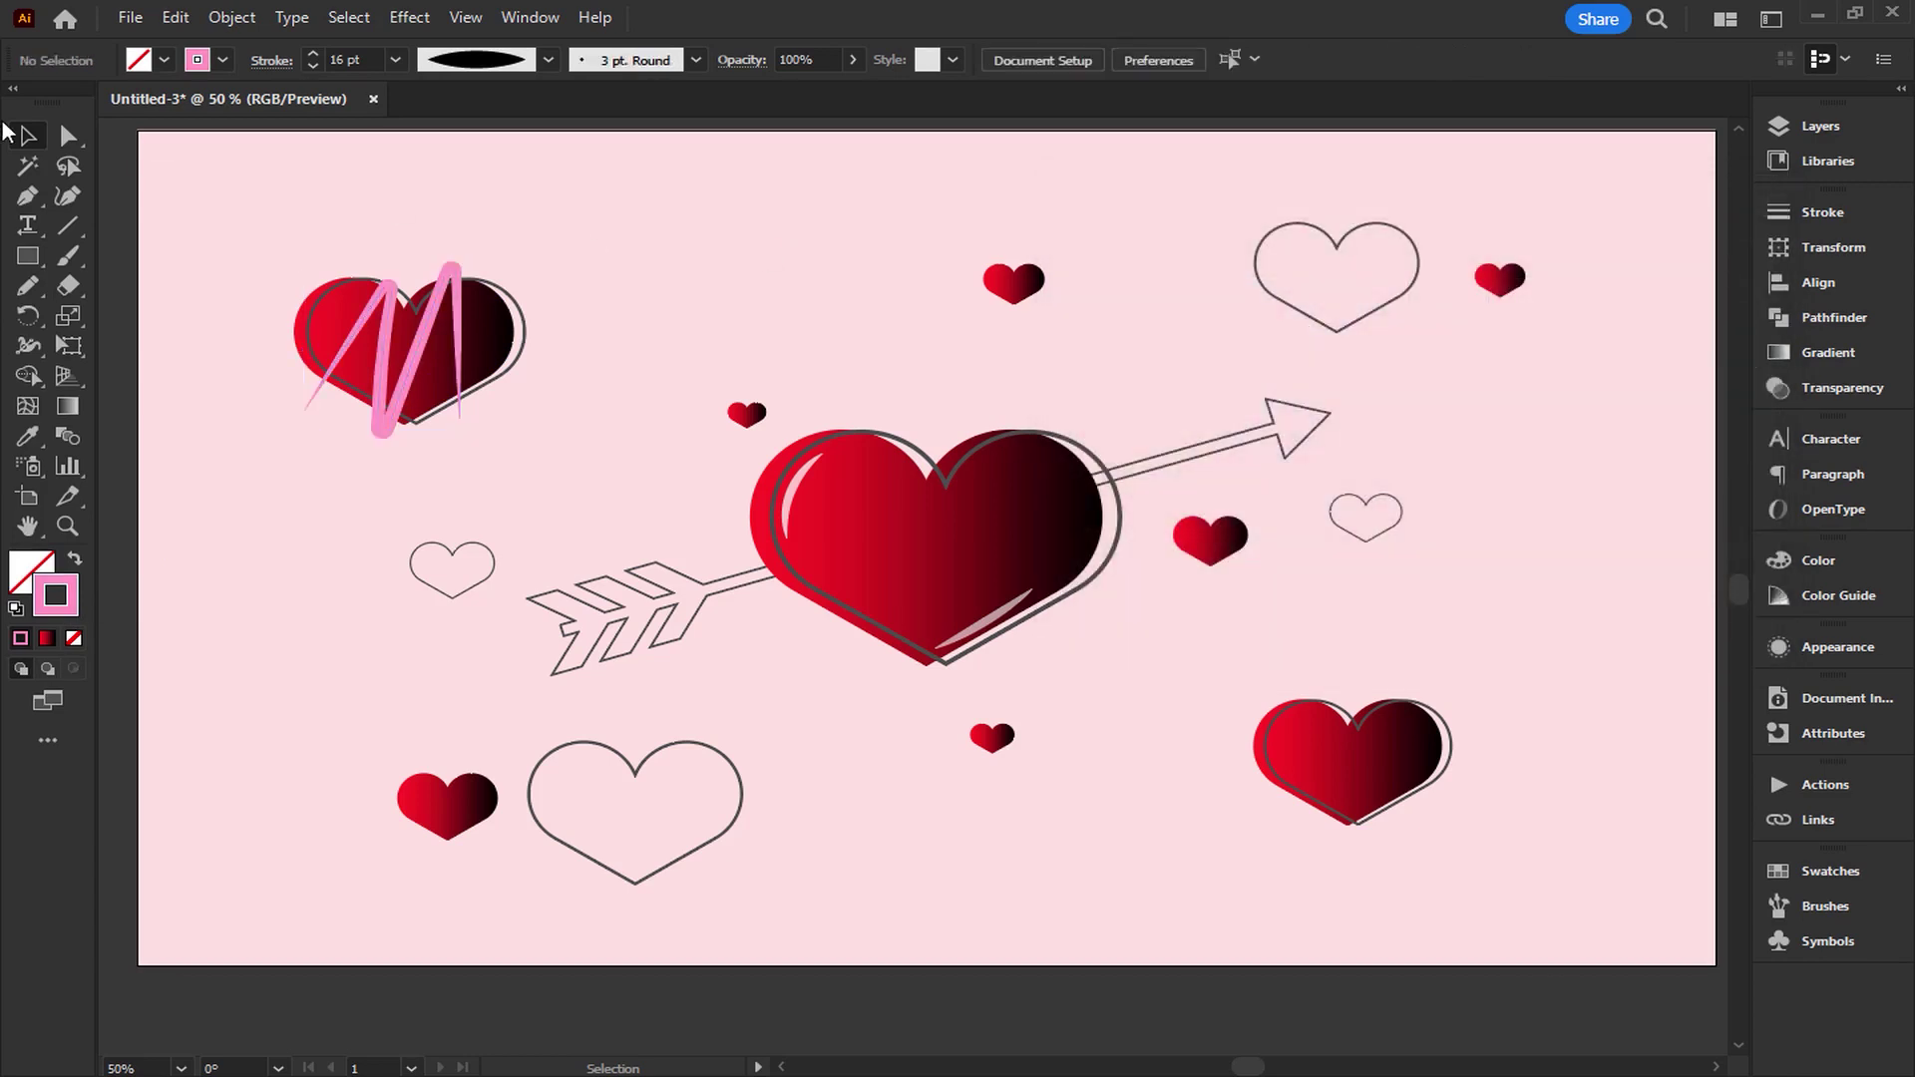
Pencil a zigzag over the bottom-right heart and round its sharp corners.
{"action": "left_click", "coordinate": [30, 287]}
{"action": "mouse_move", "coordinate": [1264, 815]}
{"action": "left_mouse_down"}
{"action": "mouse_move", "coordinate": [1340, 650]}
{"action": "mouse_move", "coordinate": [1386, 828]}
{"action": "mouse_move", "coordinate": [1459, 664]}
{"action": "left_mouse_up"}
{"action": "left_click", "coordinate": [68, 136]}
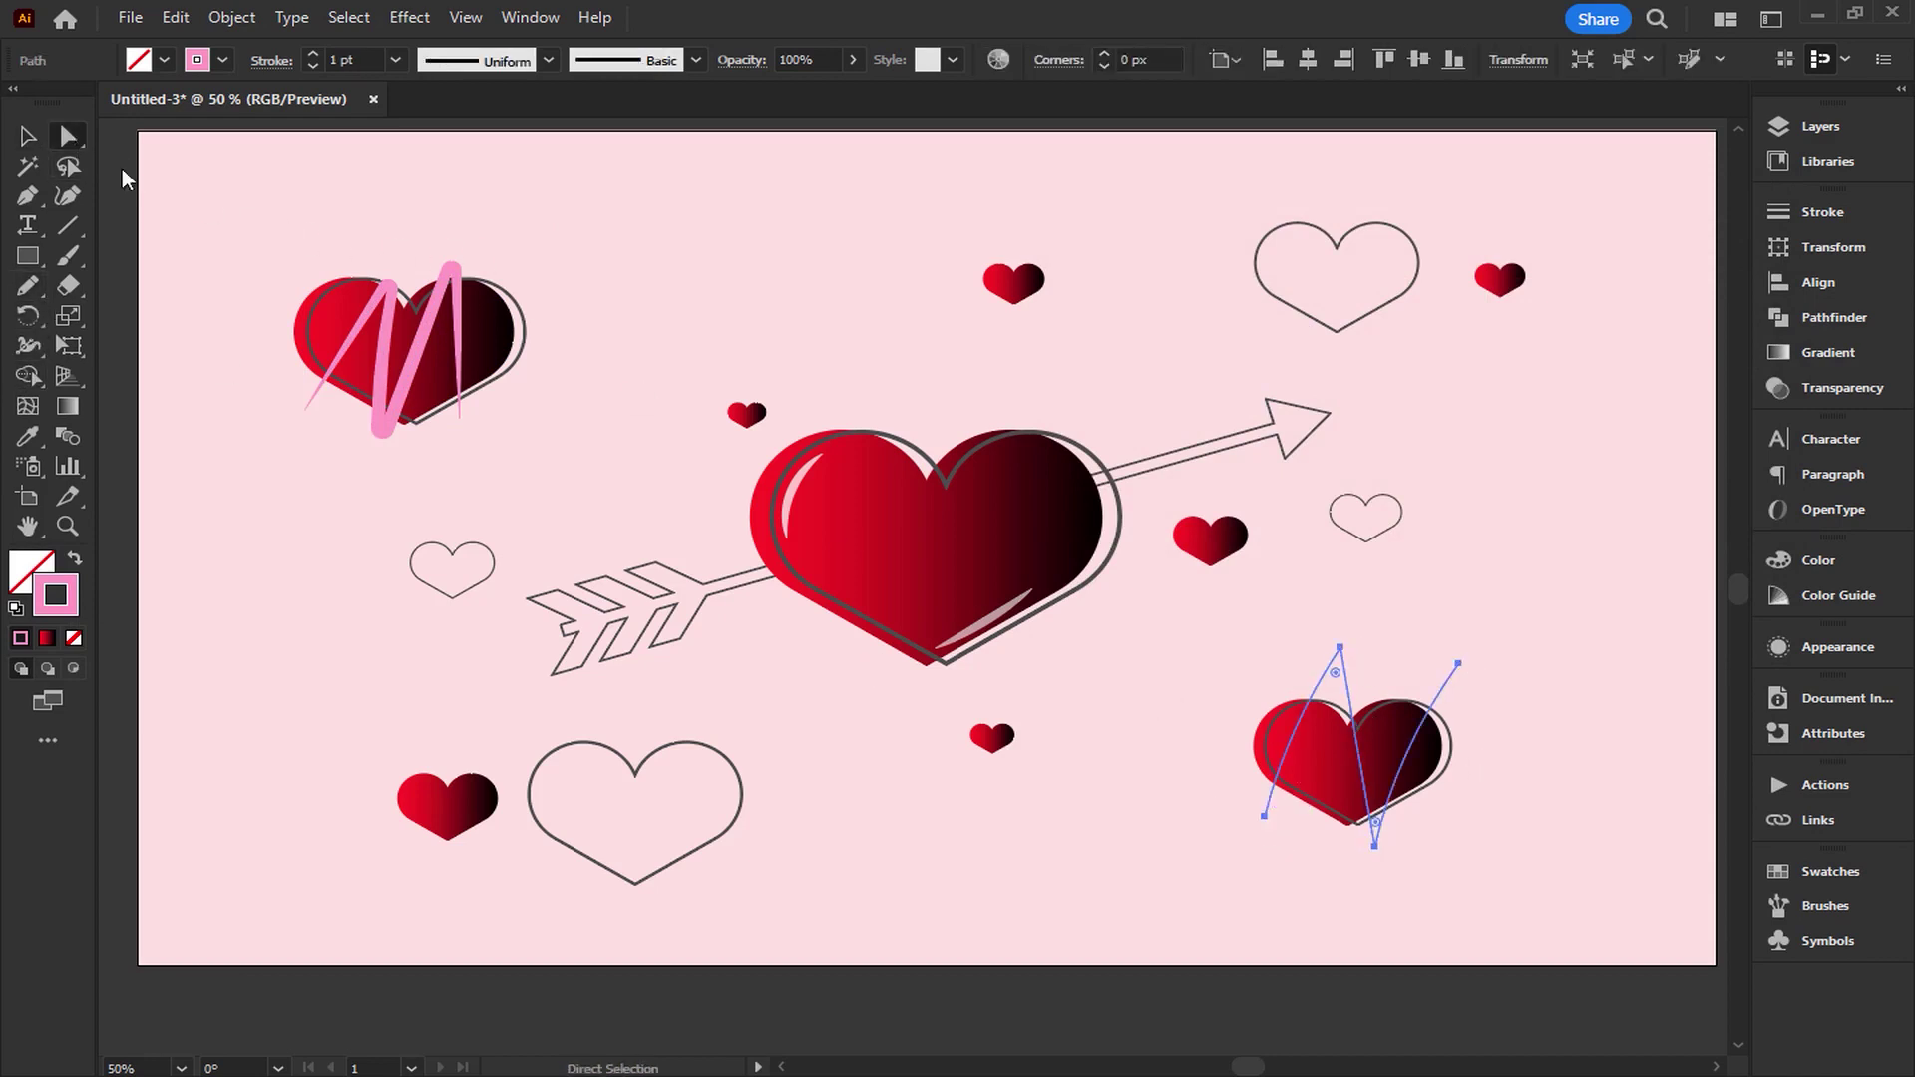
{"action": "left_click_drag", "start_coordinate": [1336, 671], "coordinate": [1342, 682]}
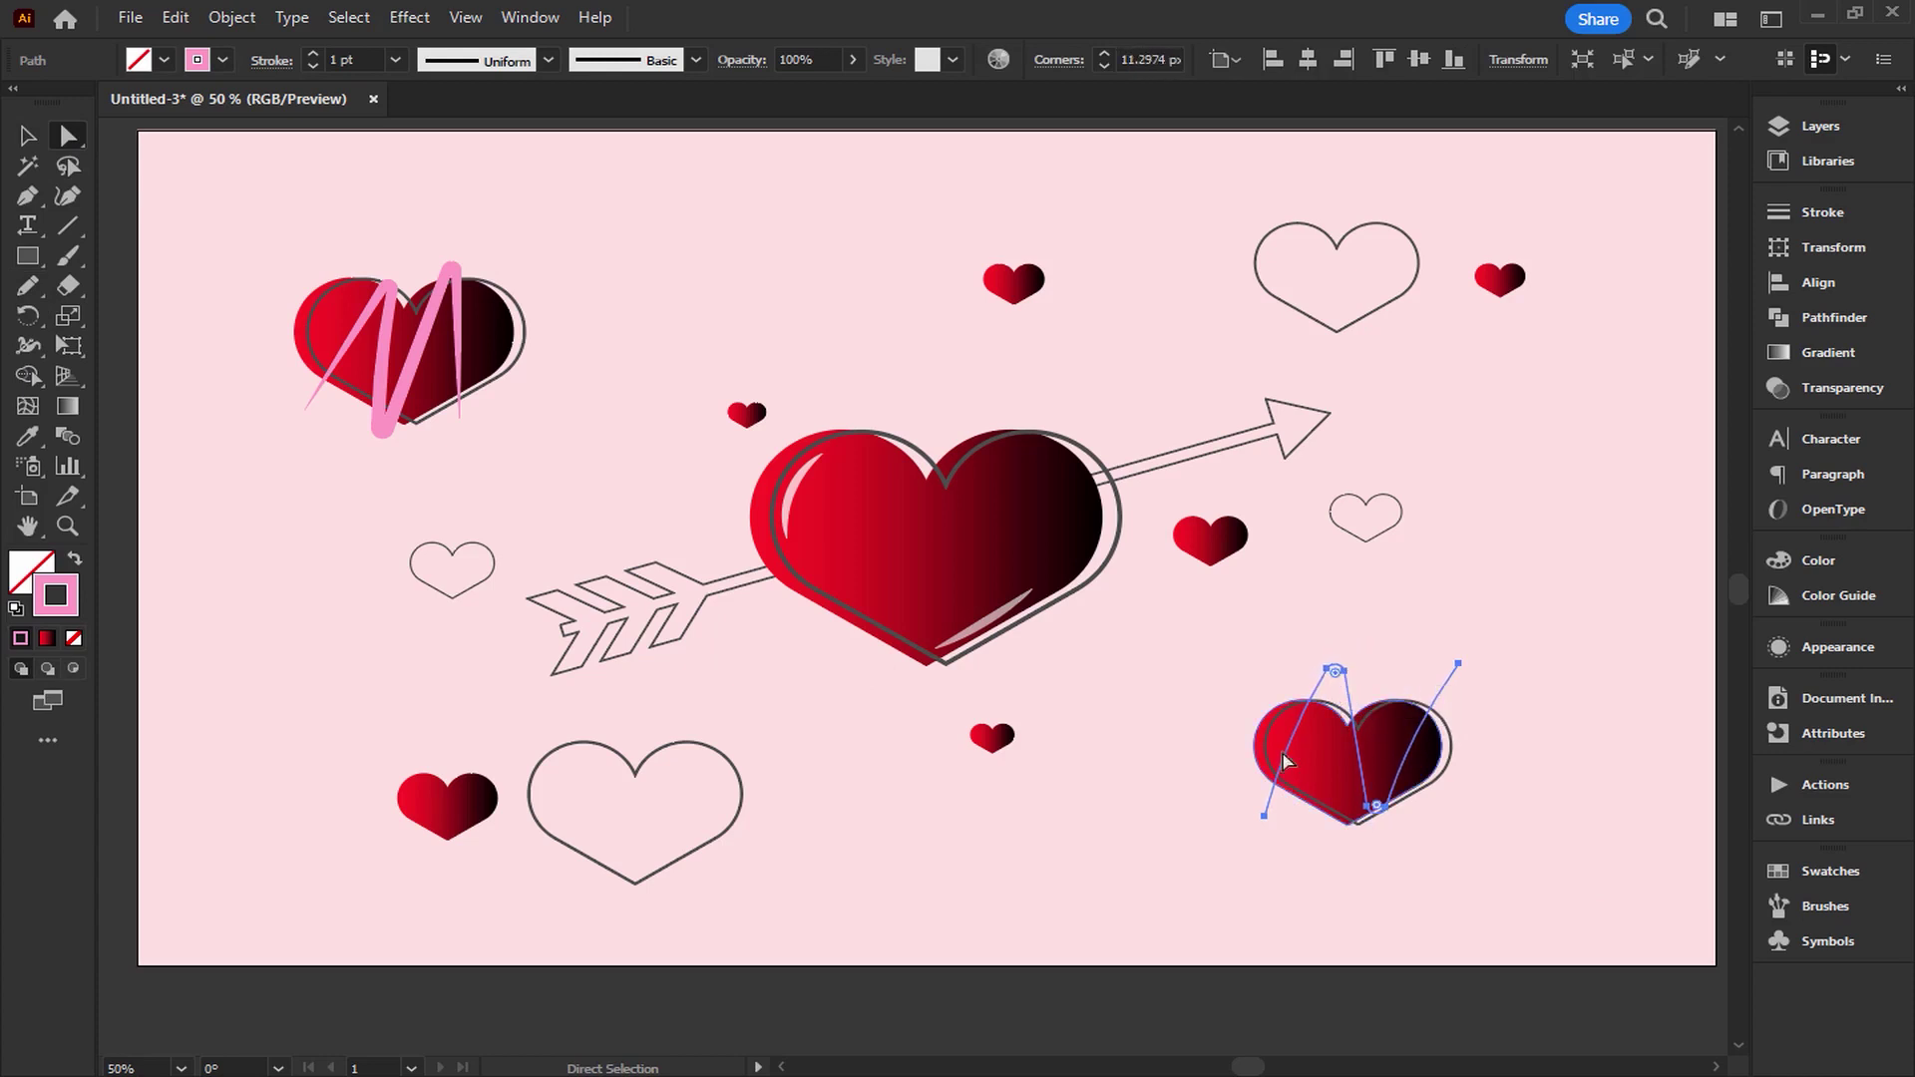
{"action": "left_click", "coordinate": [27, 144]}
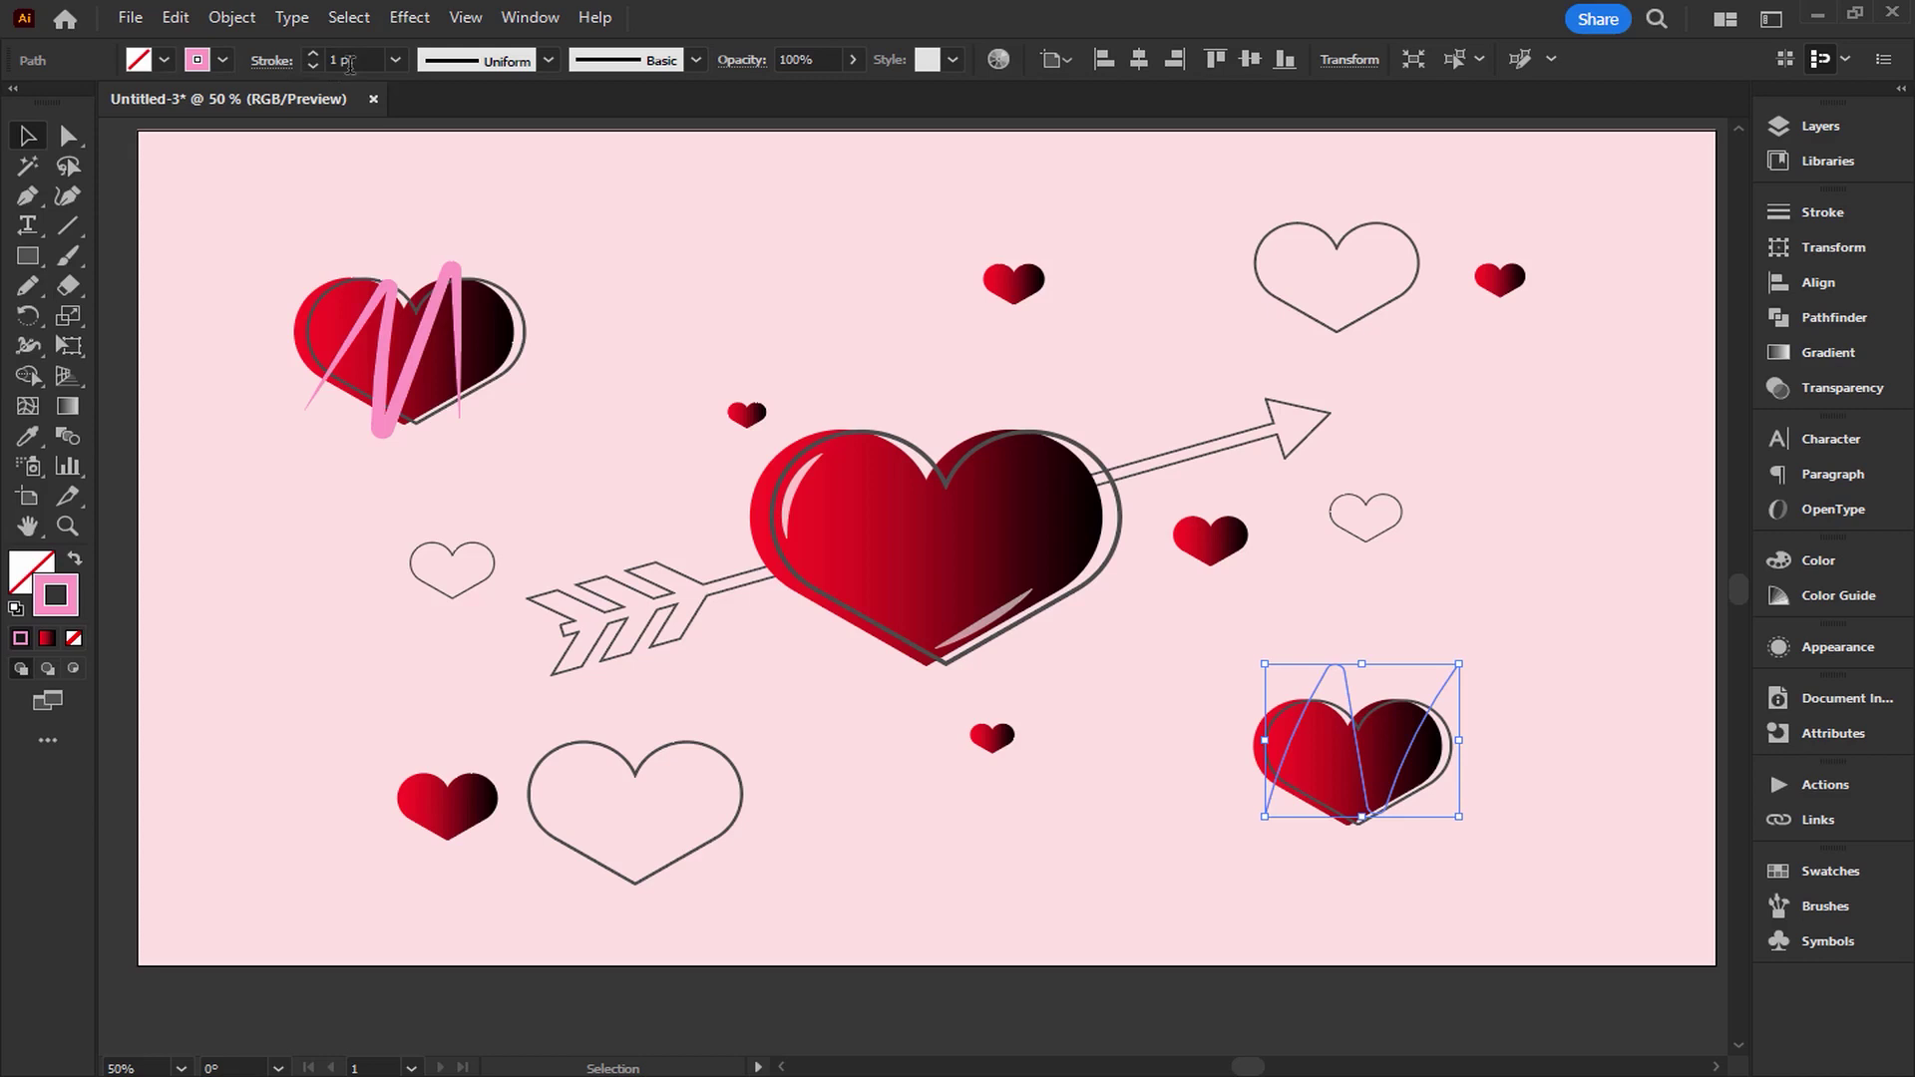
Give the zigzag a 16 pt stroke with the tapered Width Profile 1.
{"action": "left_click", "coordinate": [395, 60]}
{"action": "left_click", "coordinate": [427, 500]}
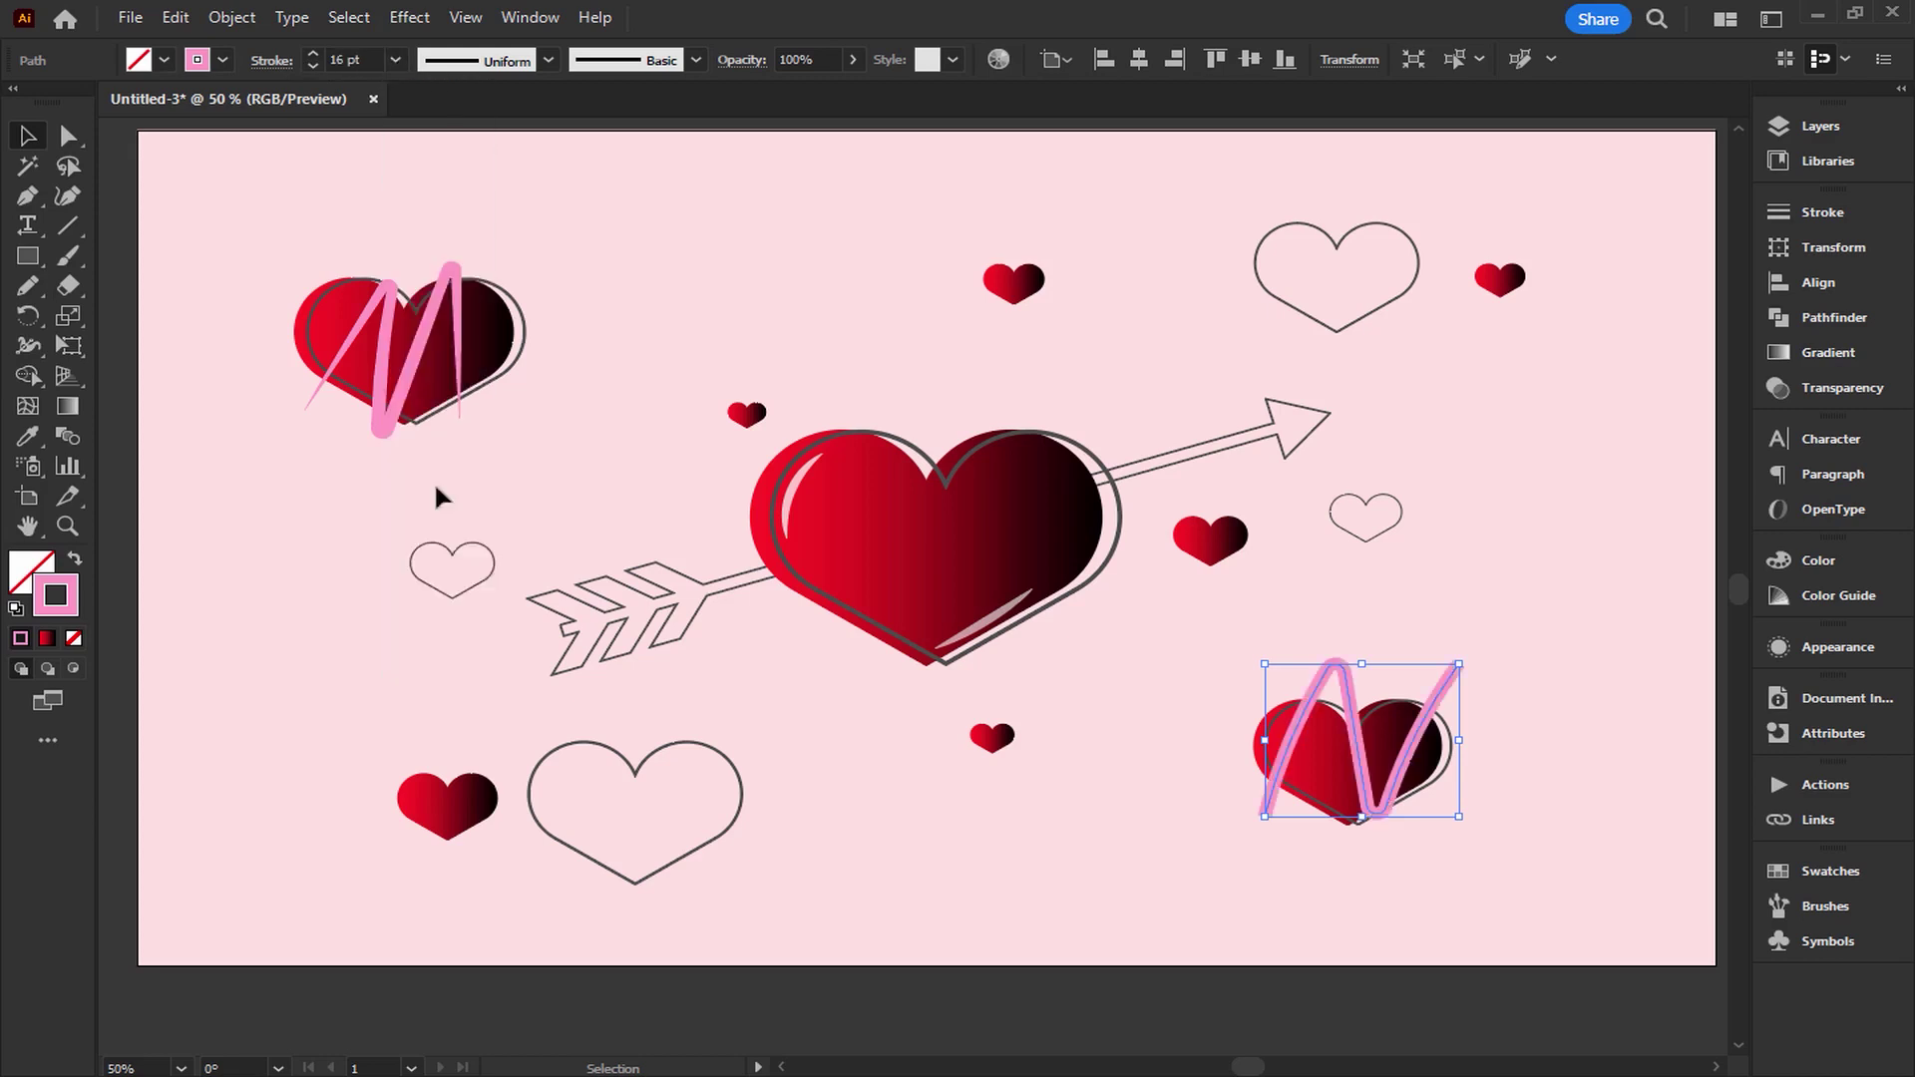
{"action": "left_click", "coordinate": [549, 60]}
{"action": "left_click", "coordinate": [439, 145]}
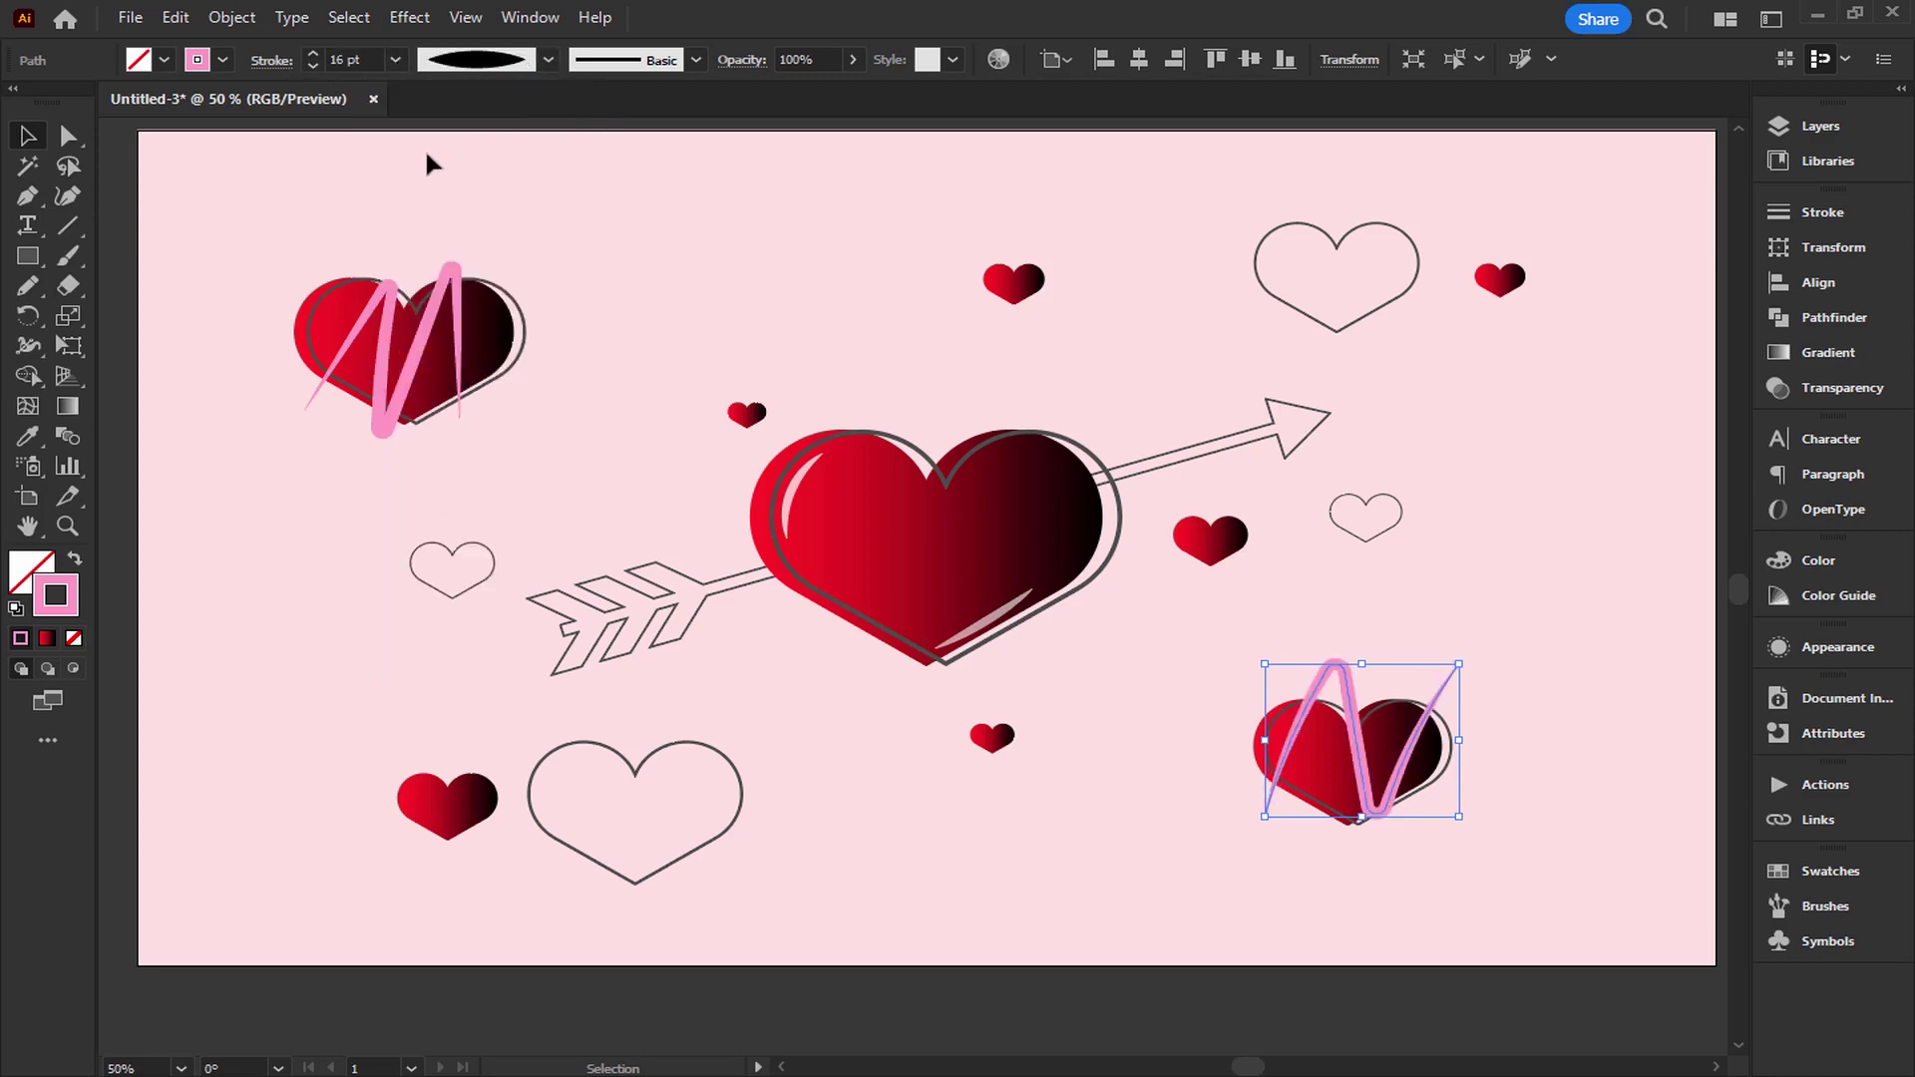
Nudge the zigzag down-left and shrink it slightly from its corner.
{"action": "left_click", "coordinate": [1633, 855]}
{"action": "left_click_drag", "start_coordinate": [1372, 796], "coordinate": [1366, 813]}
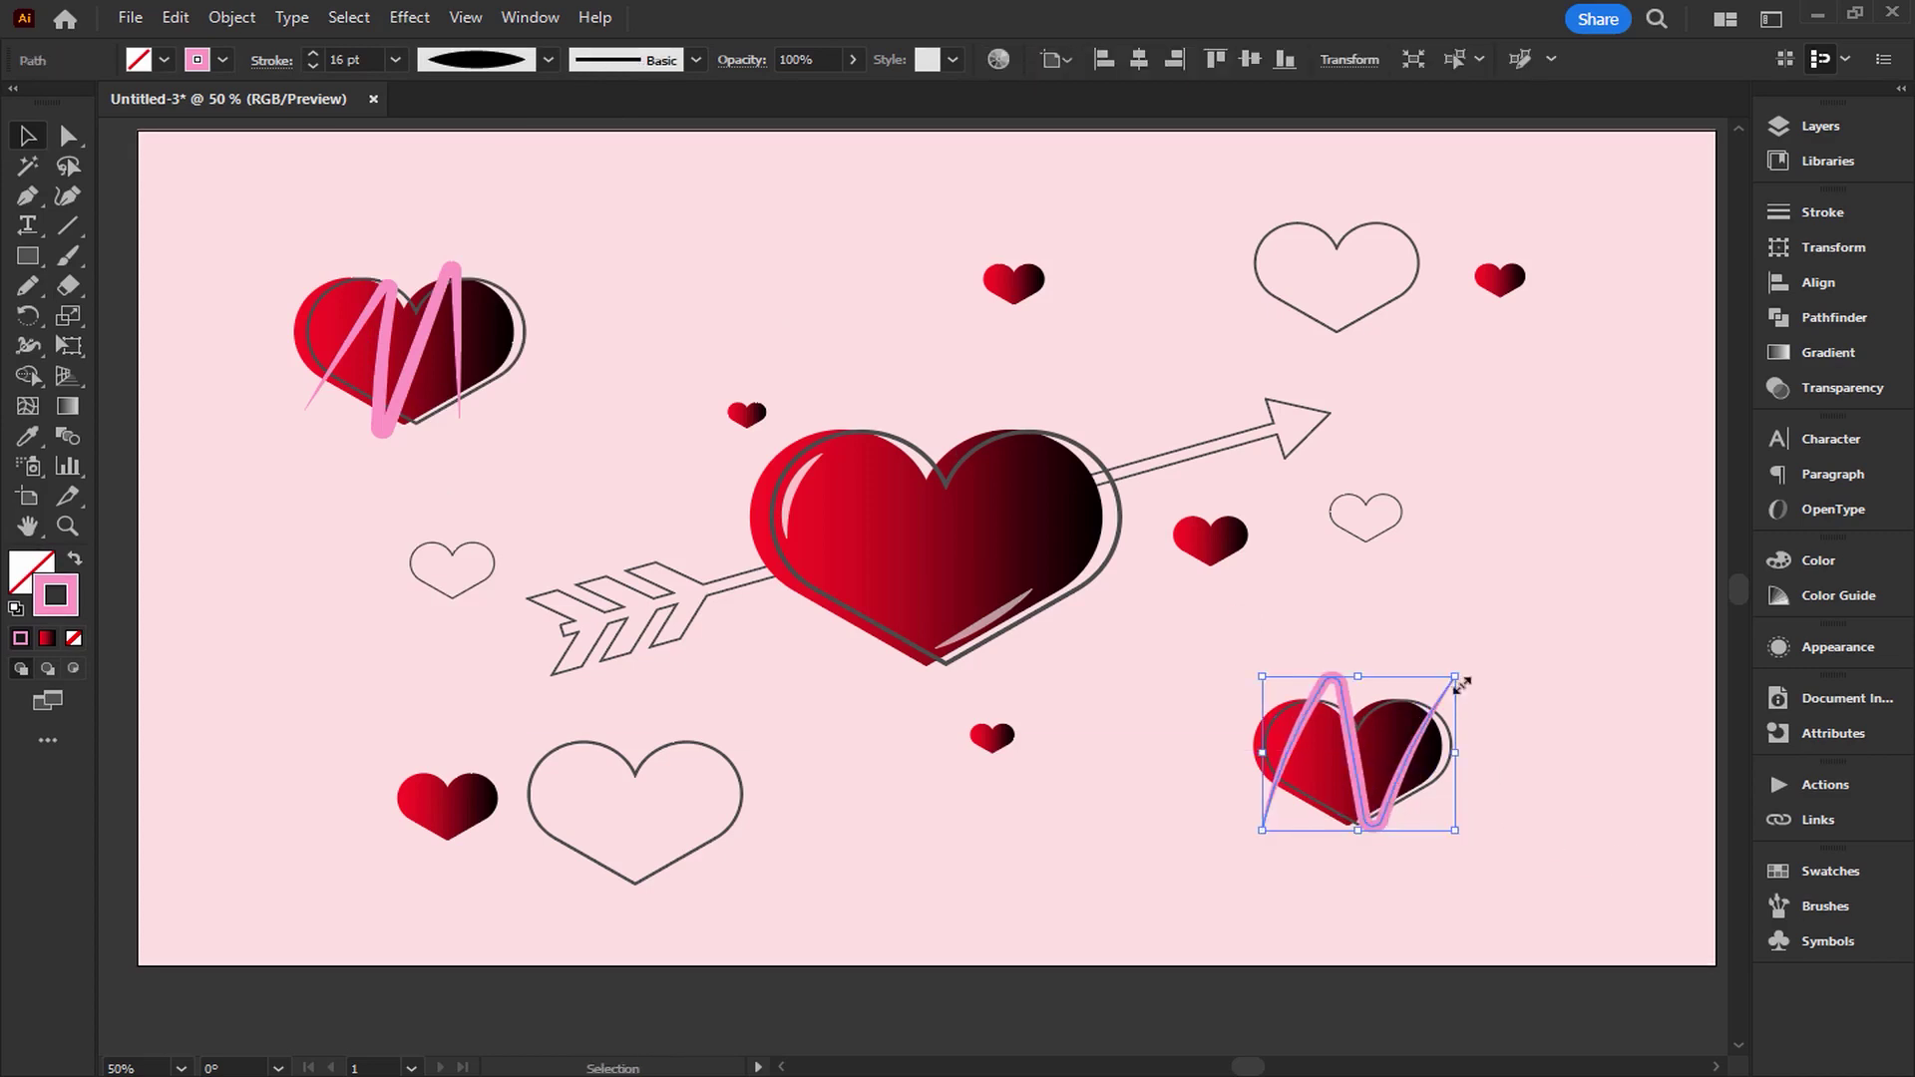
{"action": "left_click_drag", "start_coordinate": [1457, 678], "coordinate": [1446, 688]}
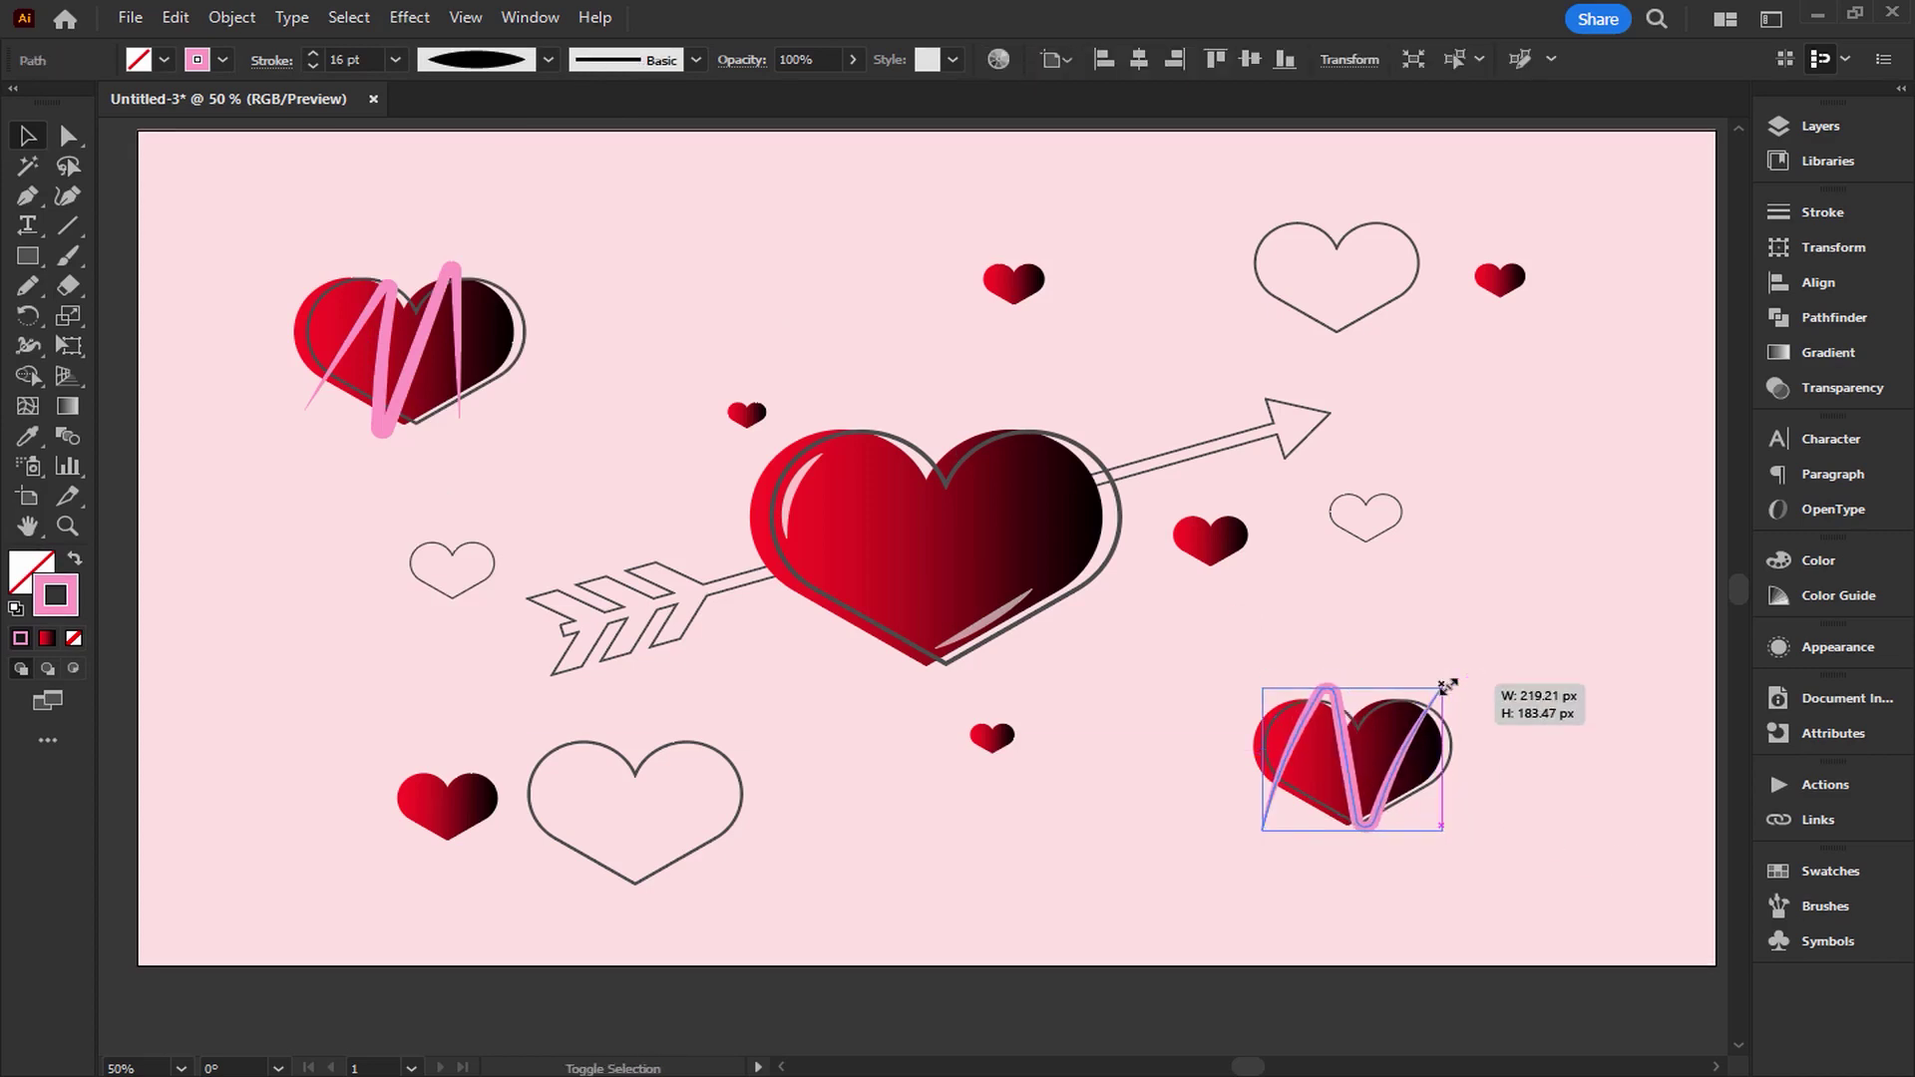
{"action": "left_click", "coordinate": [1493, 612]}
{"action": "left_click_drag", "start_coordinate": [1338, 598], "coordinate": [1314, 651]}
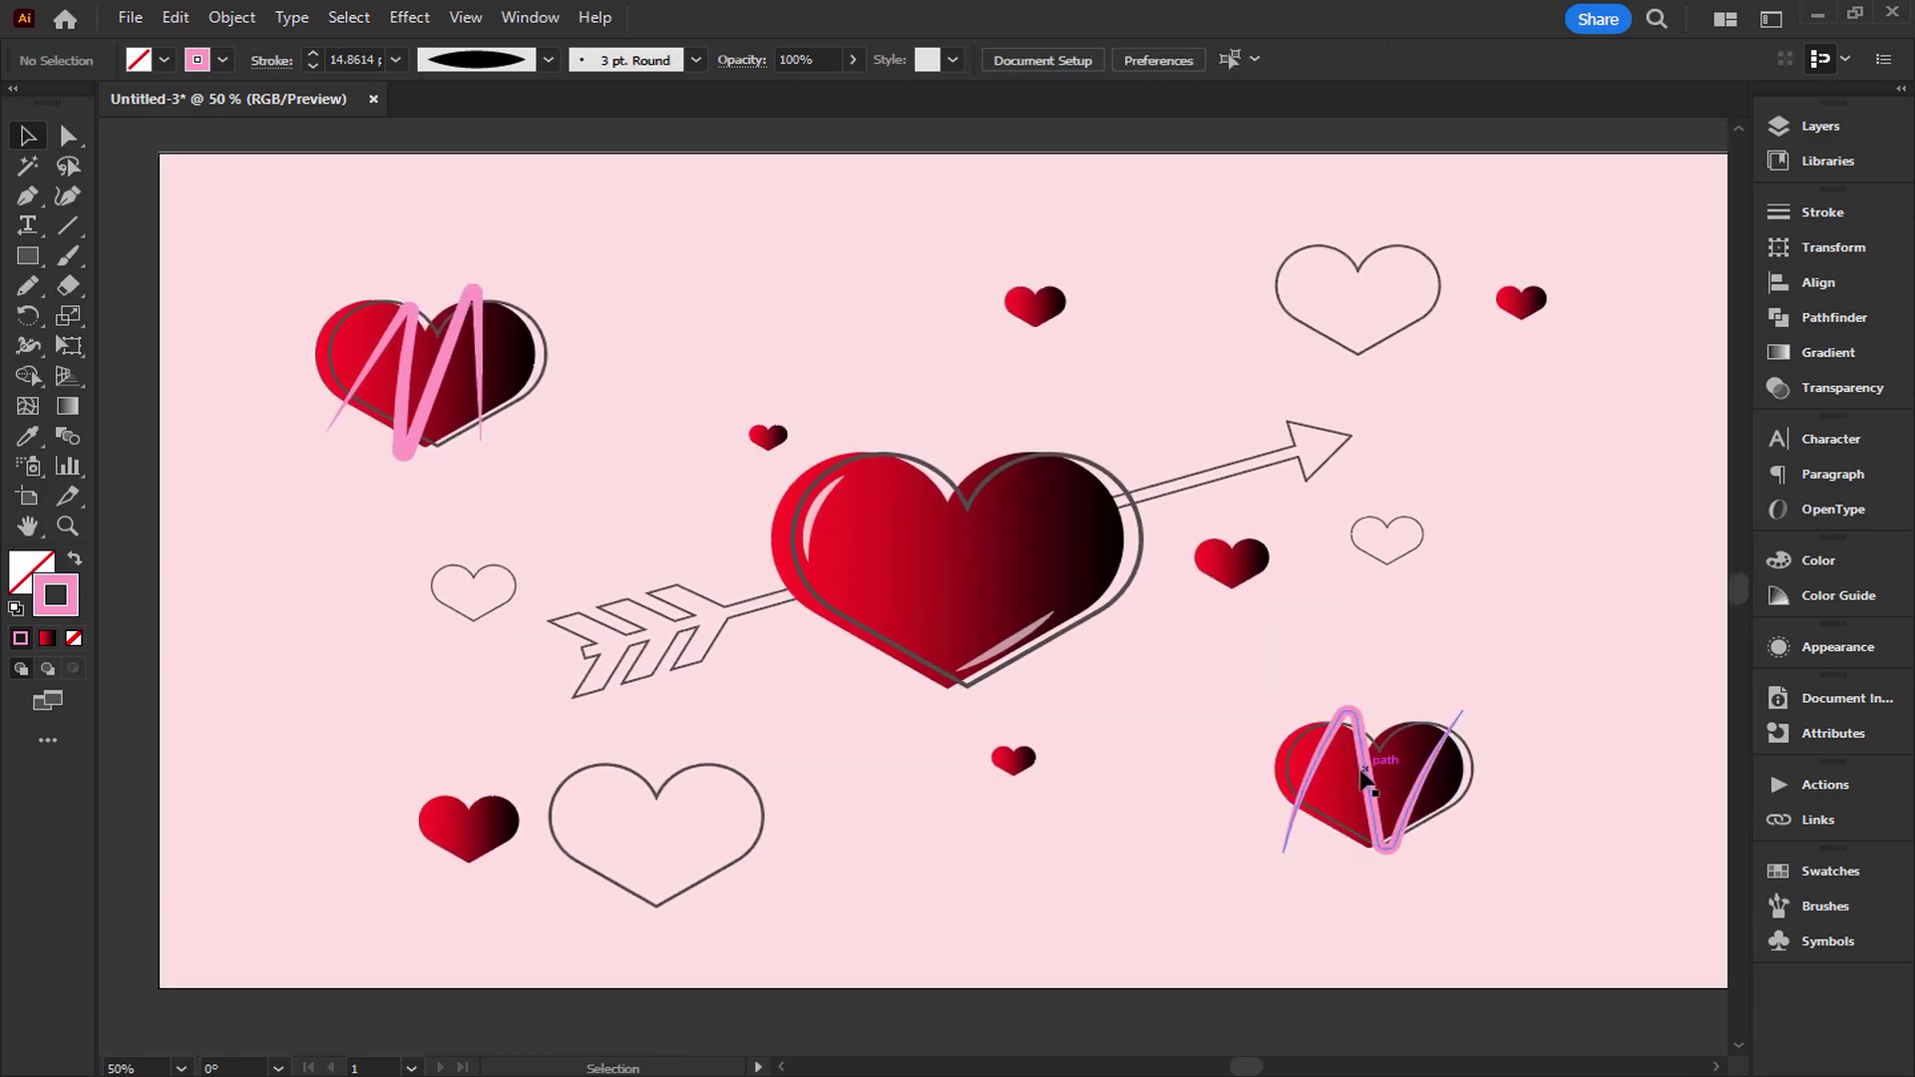
Draw a short black, uniform-width horizontal line near the artboard top.
{"action": "left_click", "coordinate": [36, 194]}
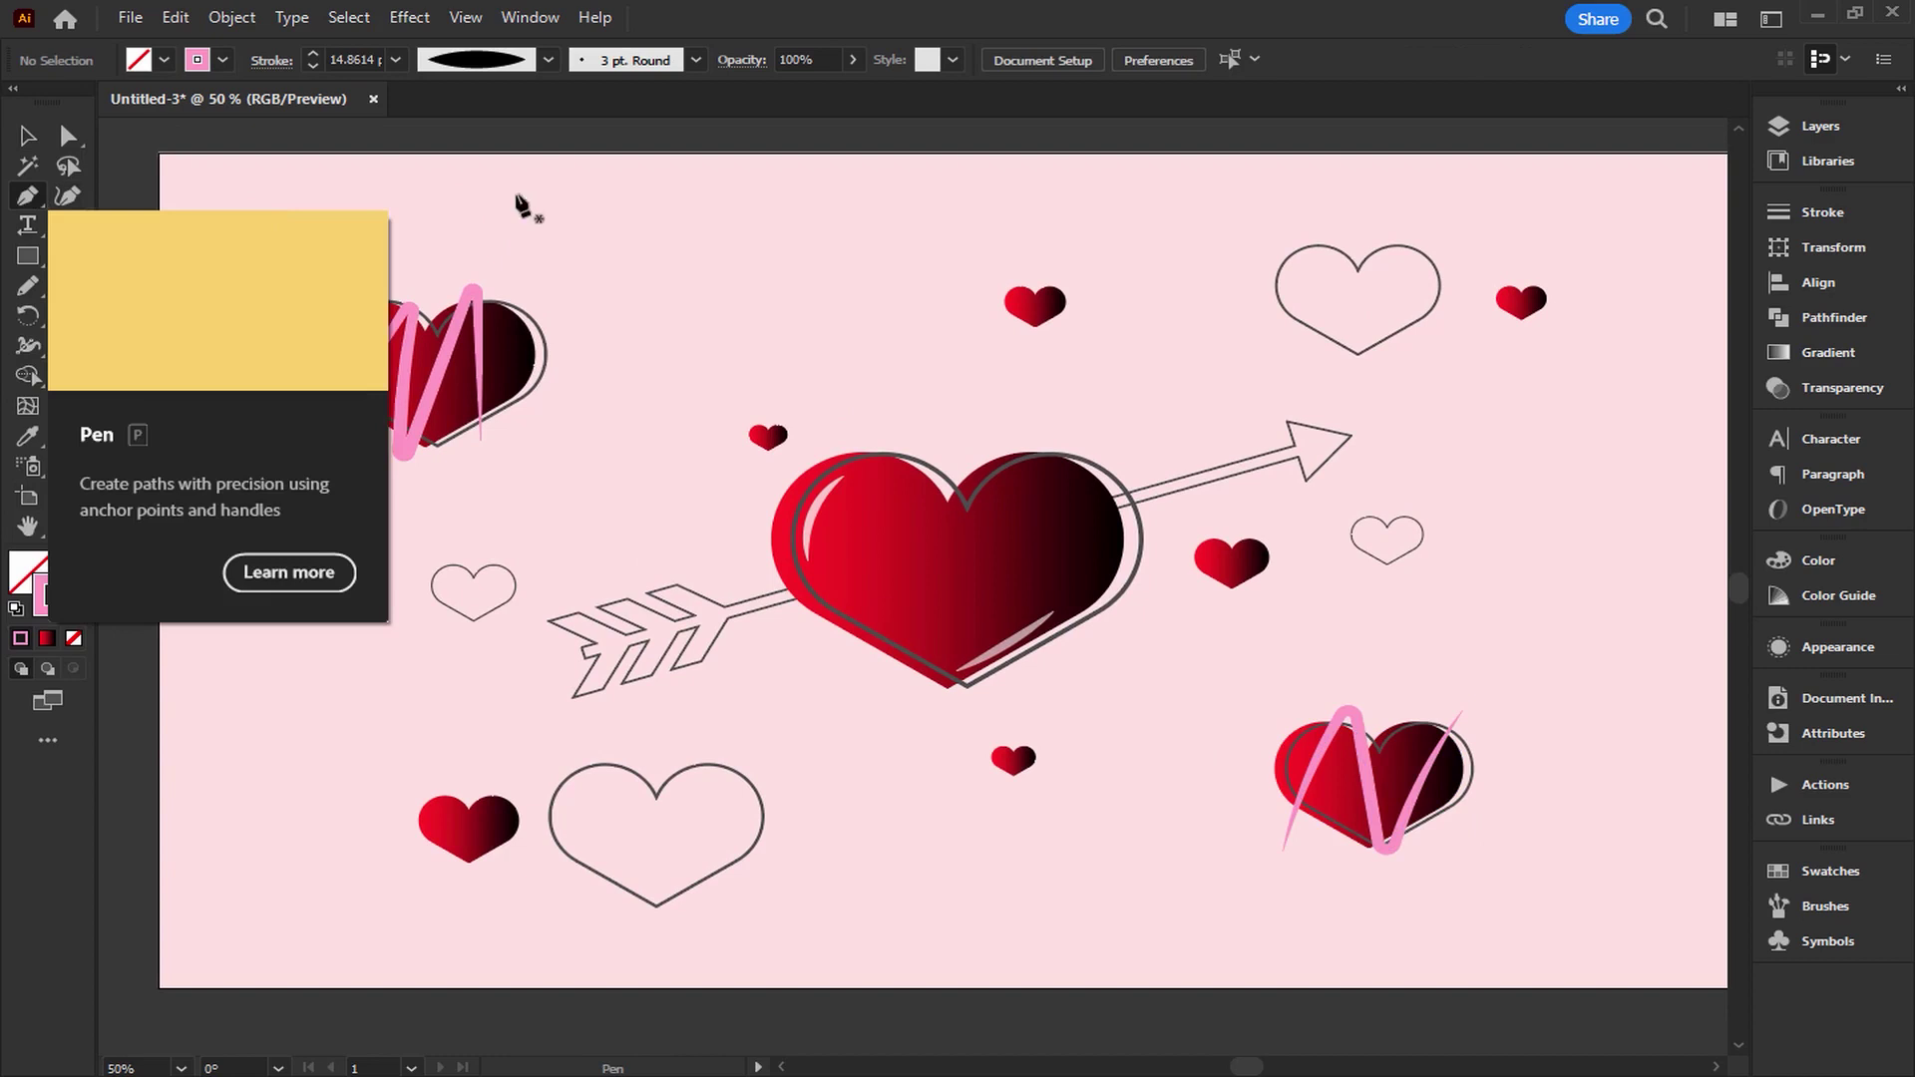
{"action": "left_click", "coordinate": [223, 58]}
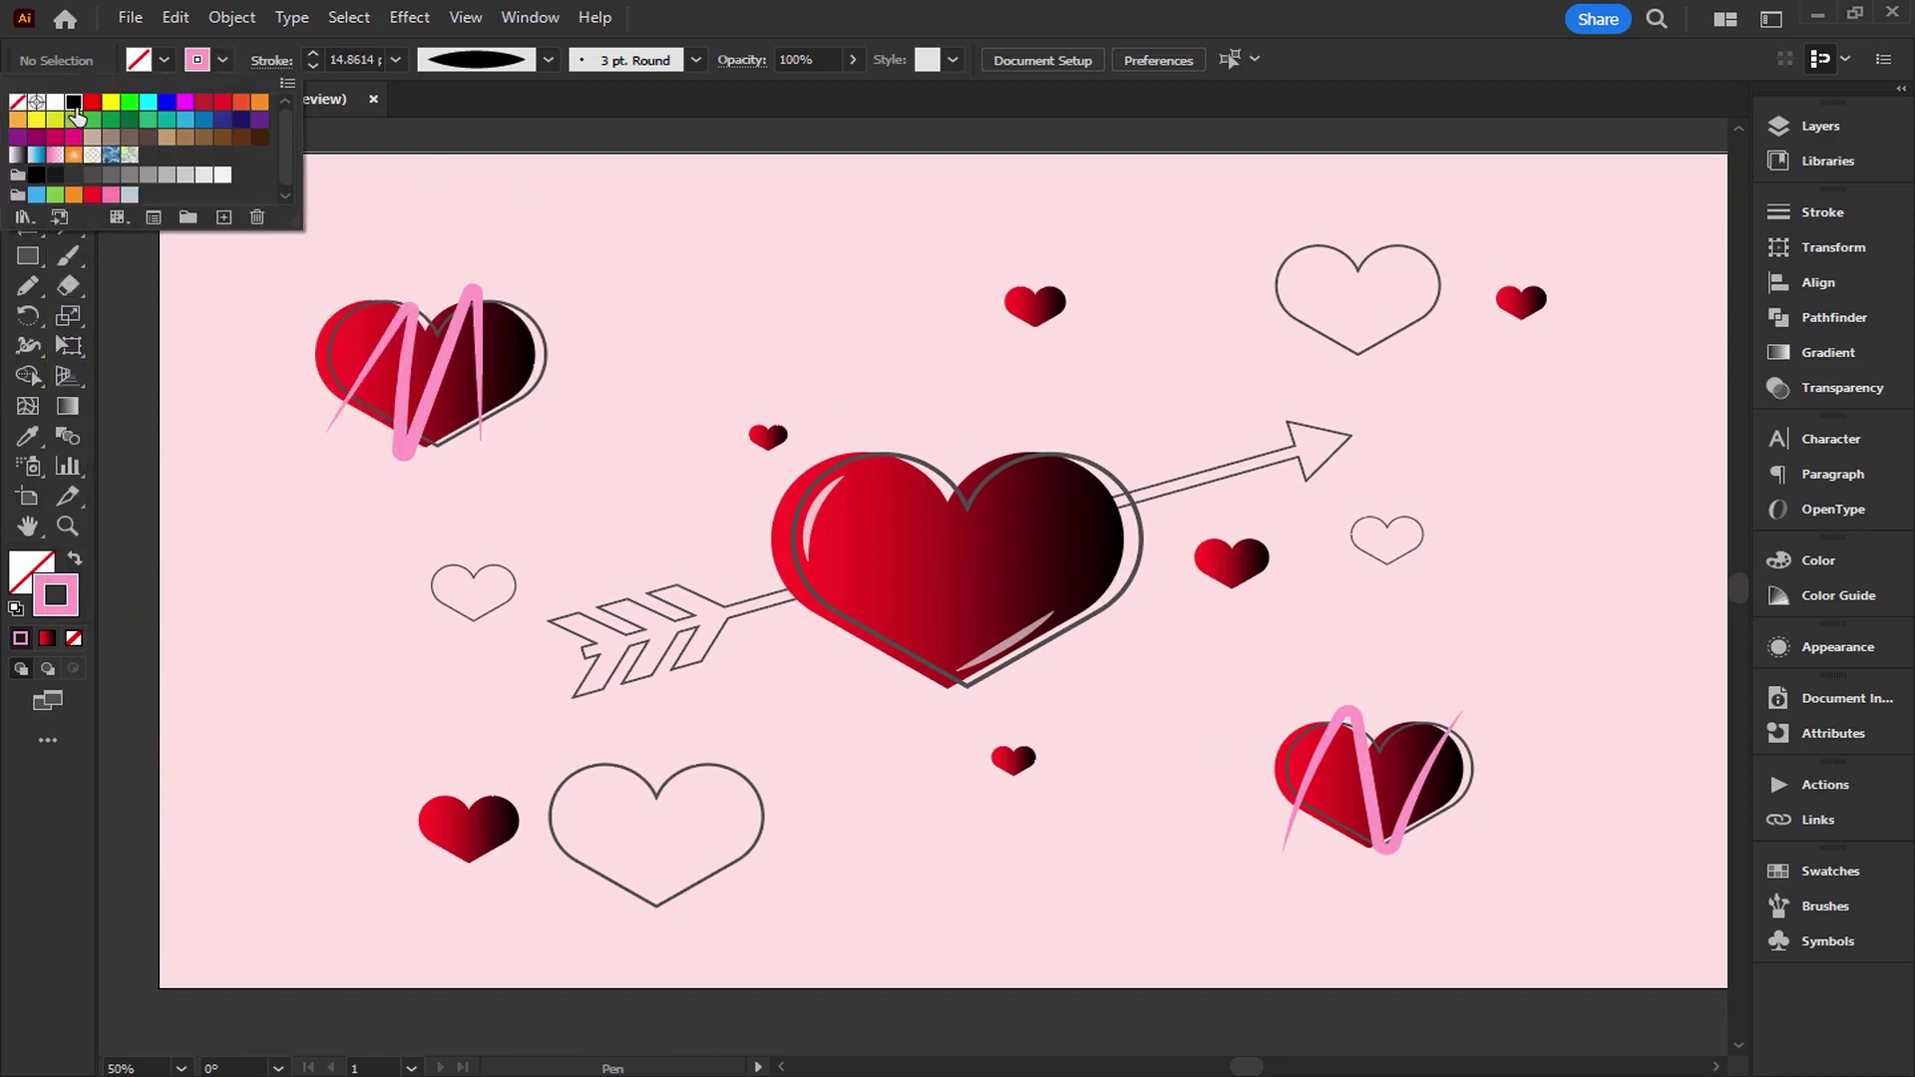
{"action": "left_click", "coordinate": [74, 103]}
{"action": "left_click", "coordinate": [549, 60]}
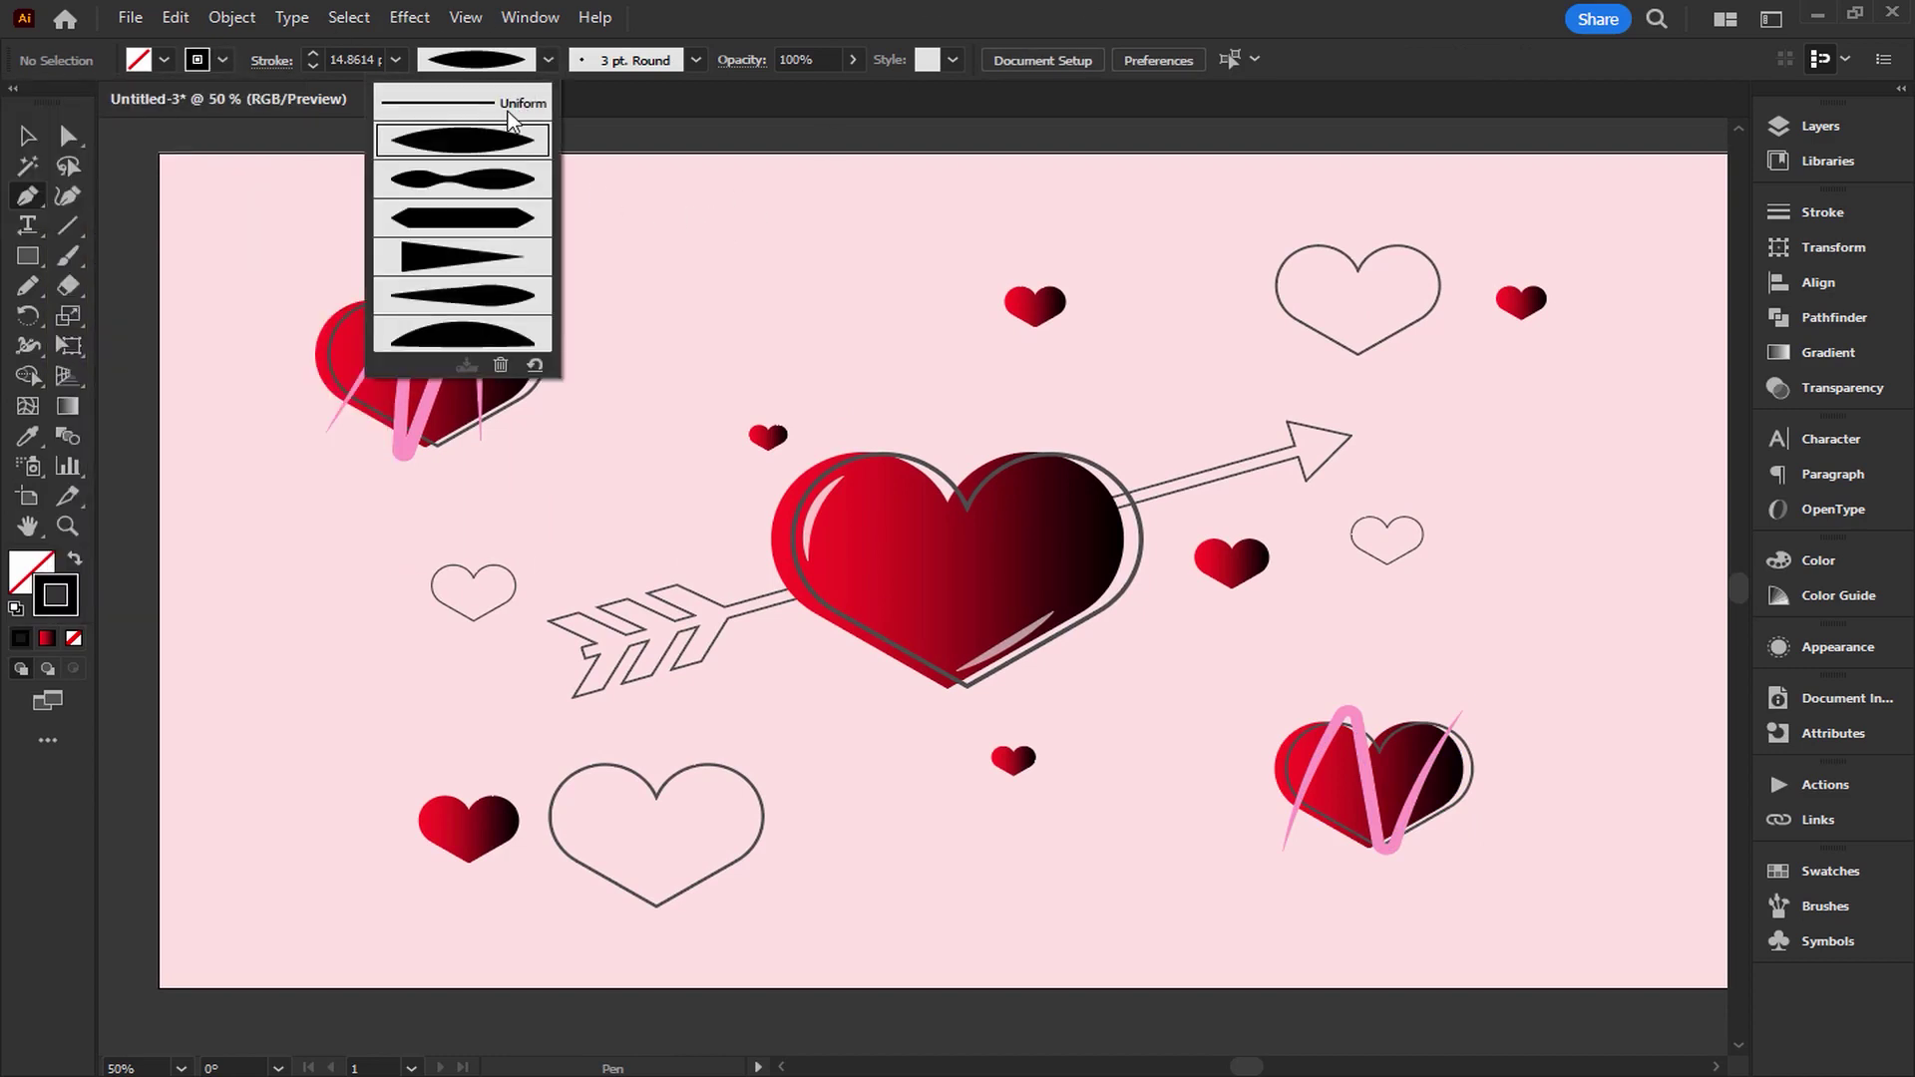
{"action": "left_click", "coordinate": [506, 110]}
{"action": "left_click", "coordinate": [655, 223]}
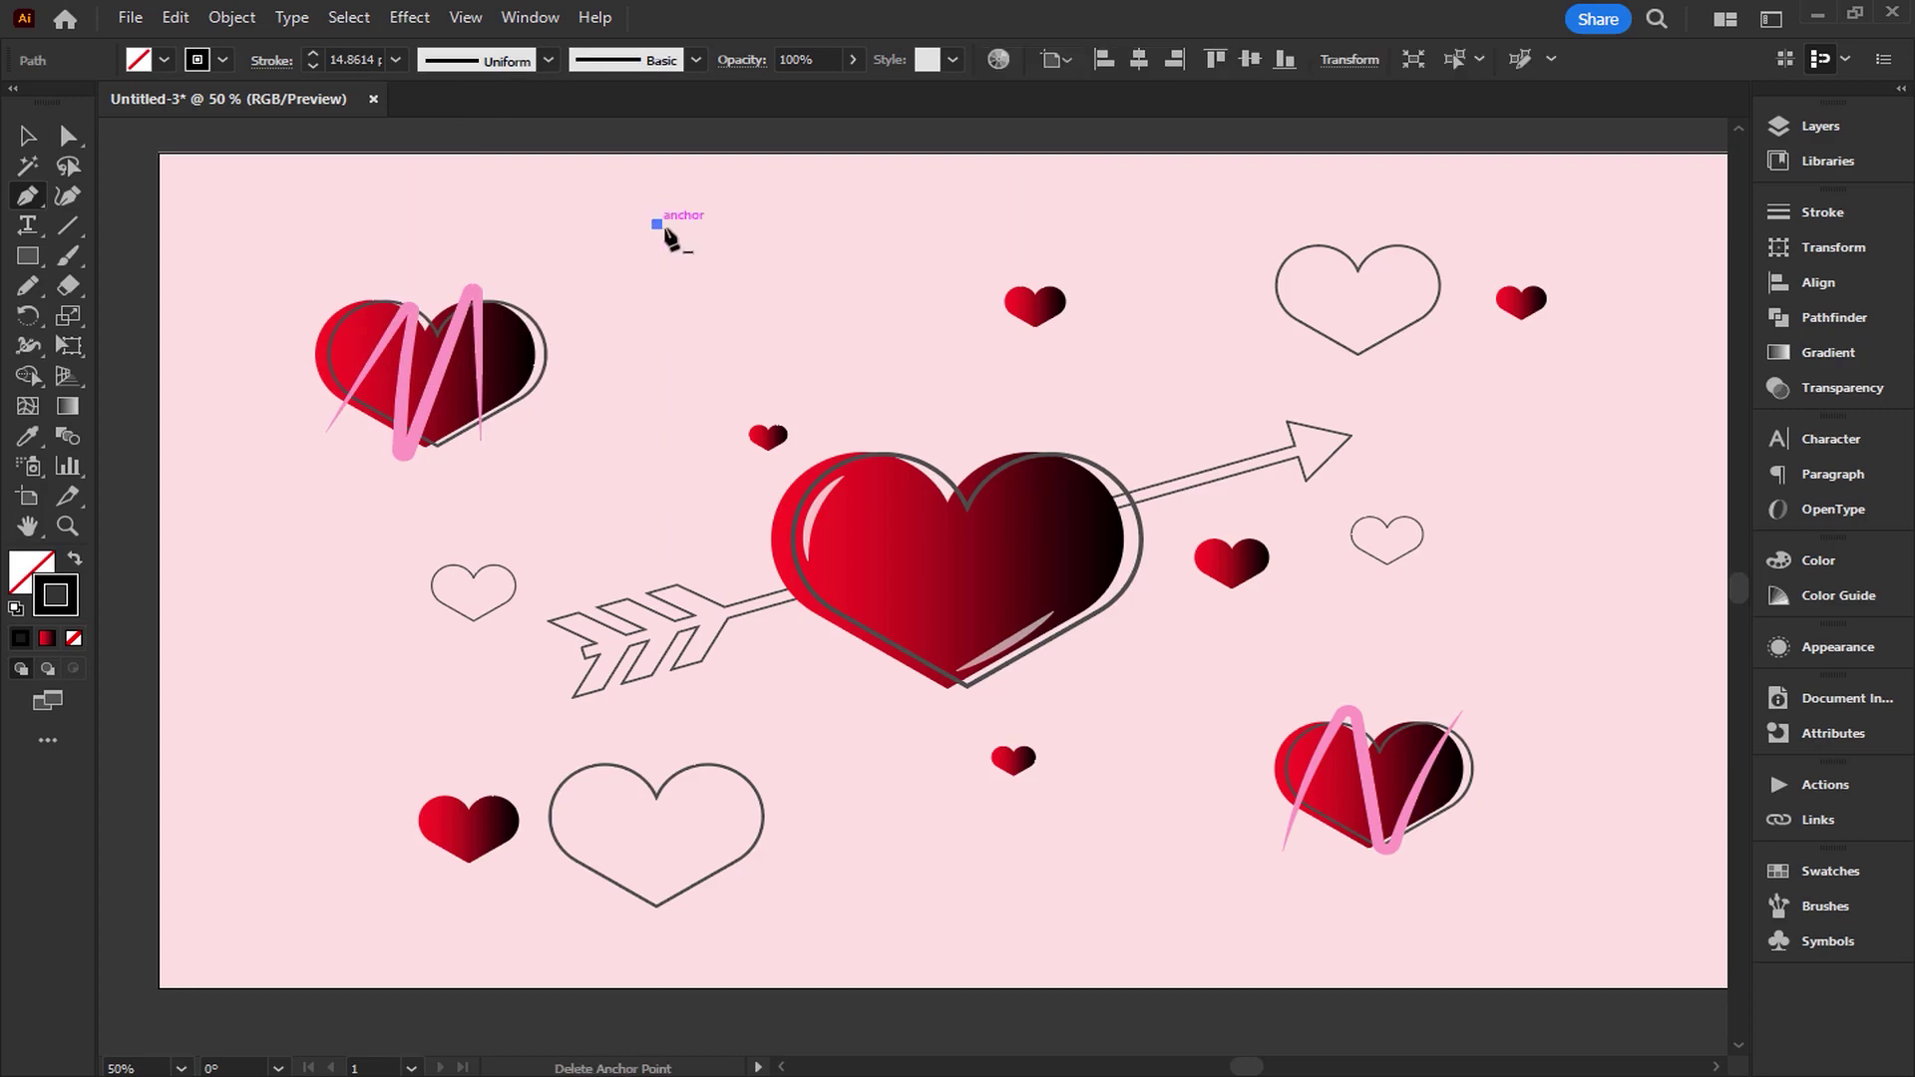
{"action": "left_click", "coordinate": [792, 223]}
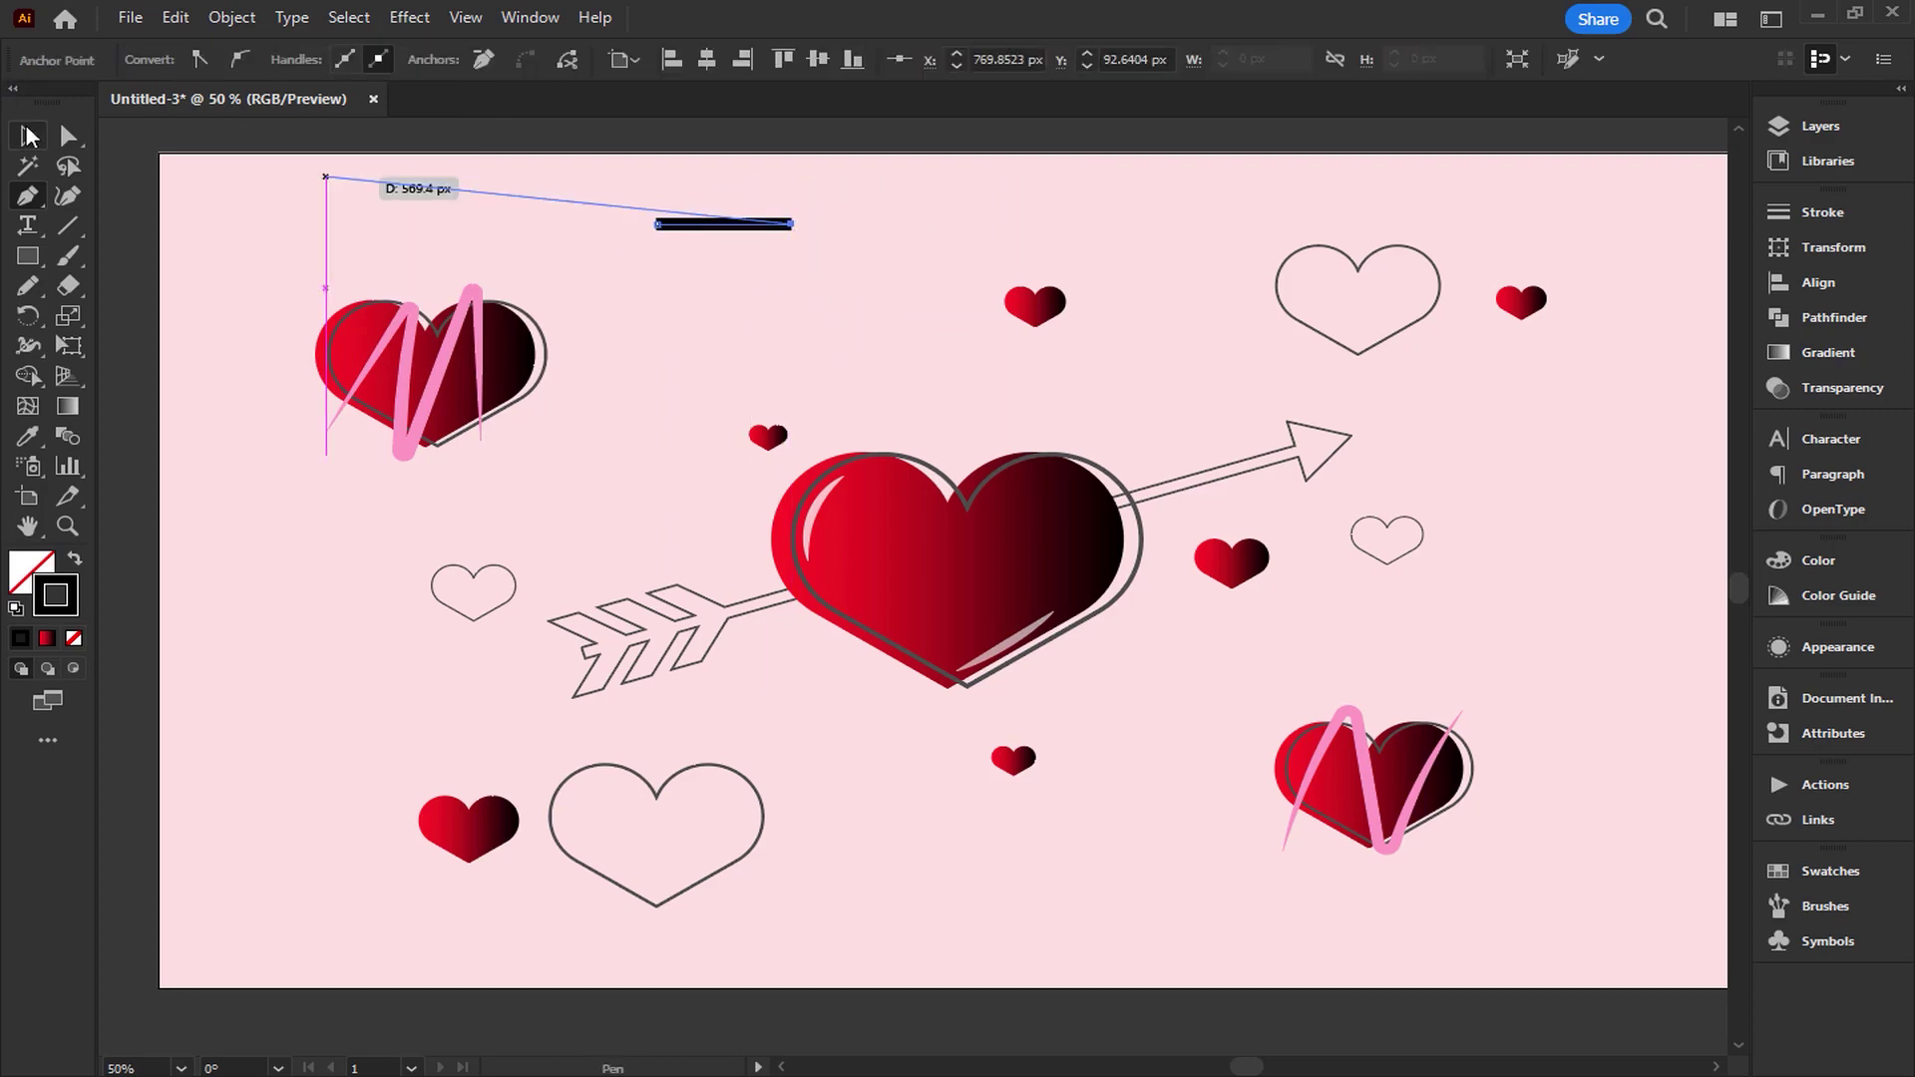
Give the black line rounded caps.
{"action": "left_click", "coordinate": [28, 135]}
{"action": "left_click", "coordinate": [459, 205]}
{"action": "left_click_drag", "start_coordinate": [649, 276], "coordinate": [650, 278]}
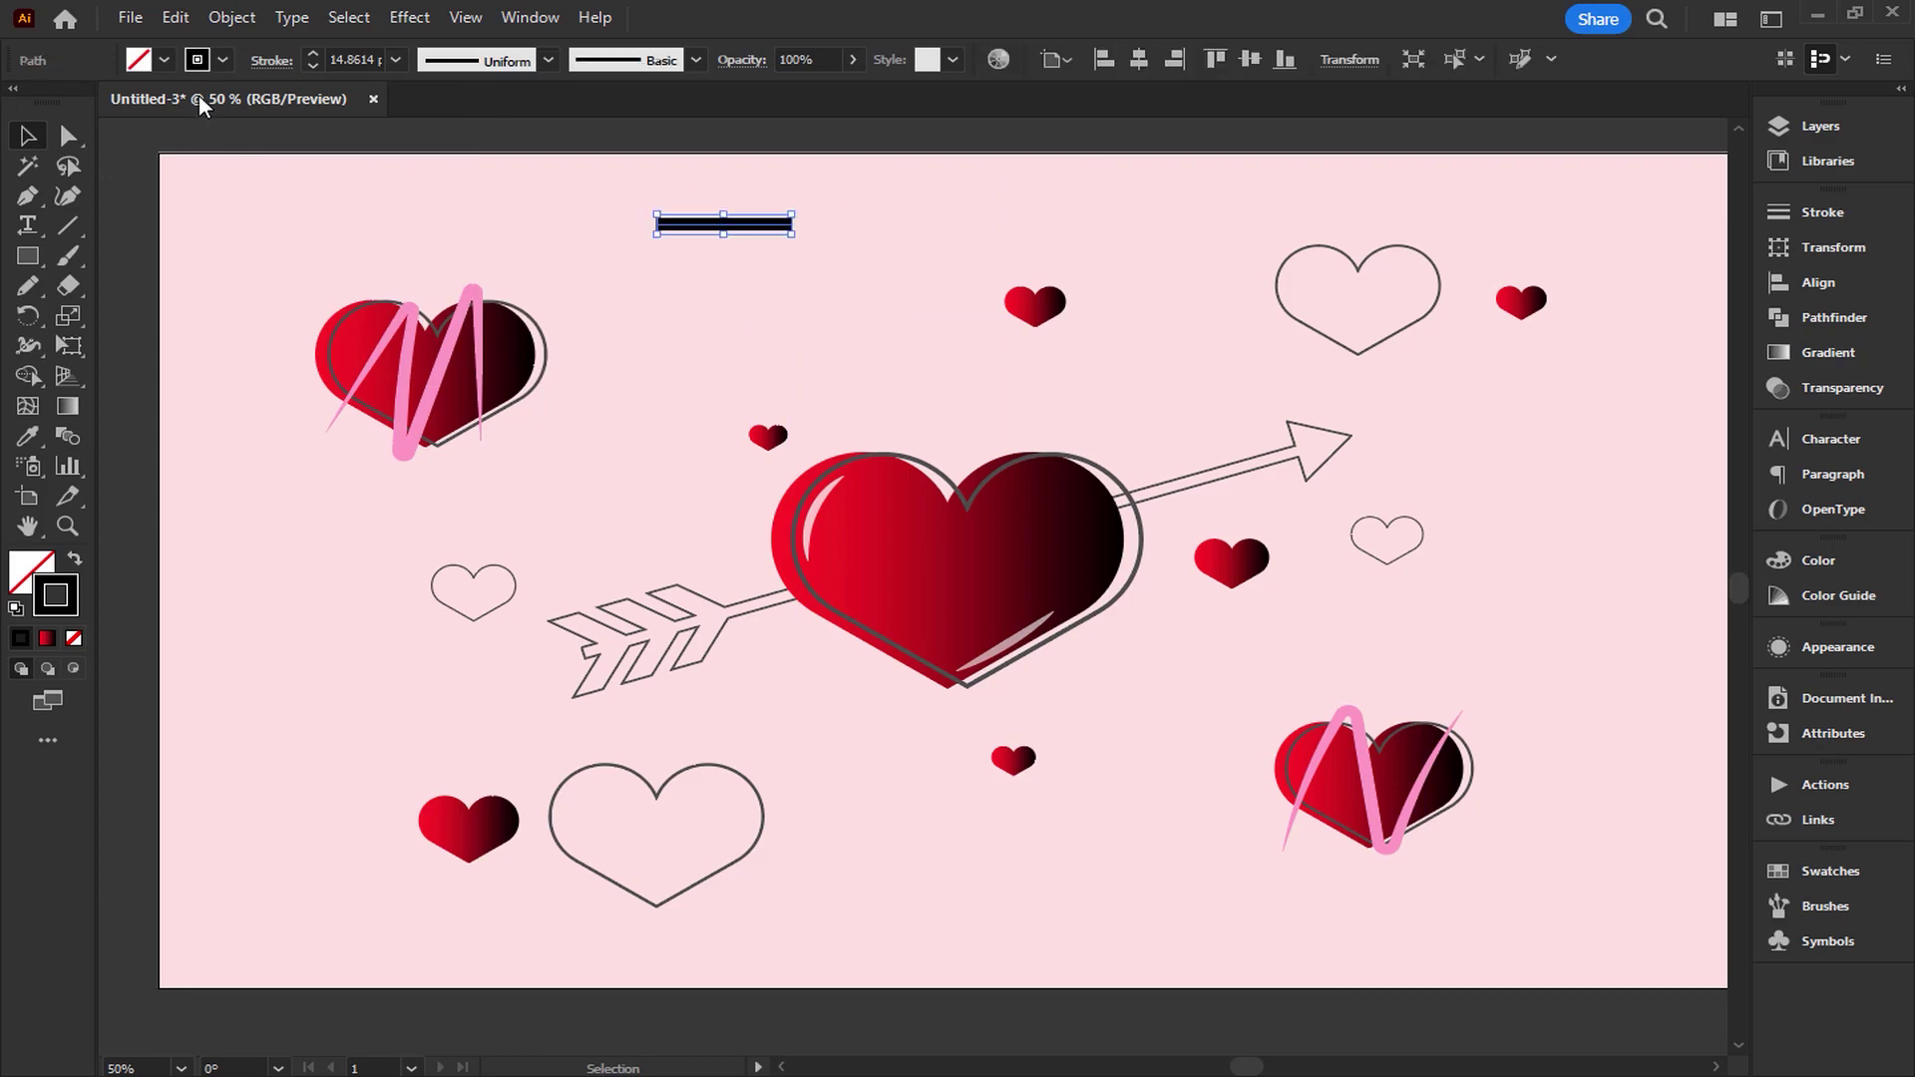
{"action": "left_click", "coordinate": [265, 61]}
{"action": "left_click", "coordinate": [133, 125]}
{"action": "left_click", "coordinate": [788, 281]}
Copy the line into a vertical bar crossing it to form a plus.
{"action": "scroll", "coordinate": [788, 281], "scroll_direction": "up", "scroll_amount": 1}
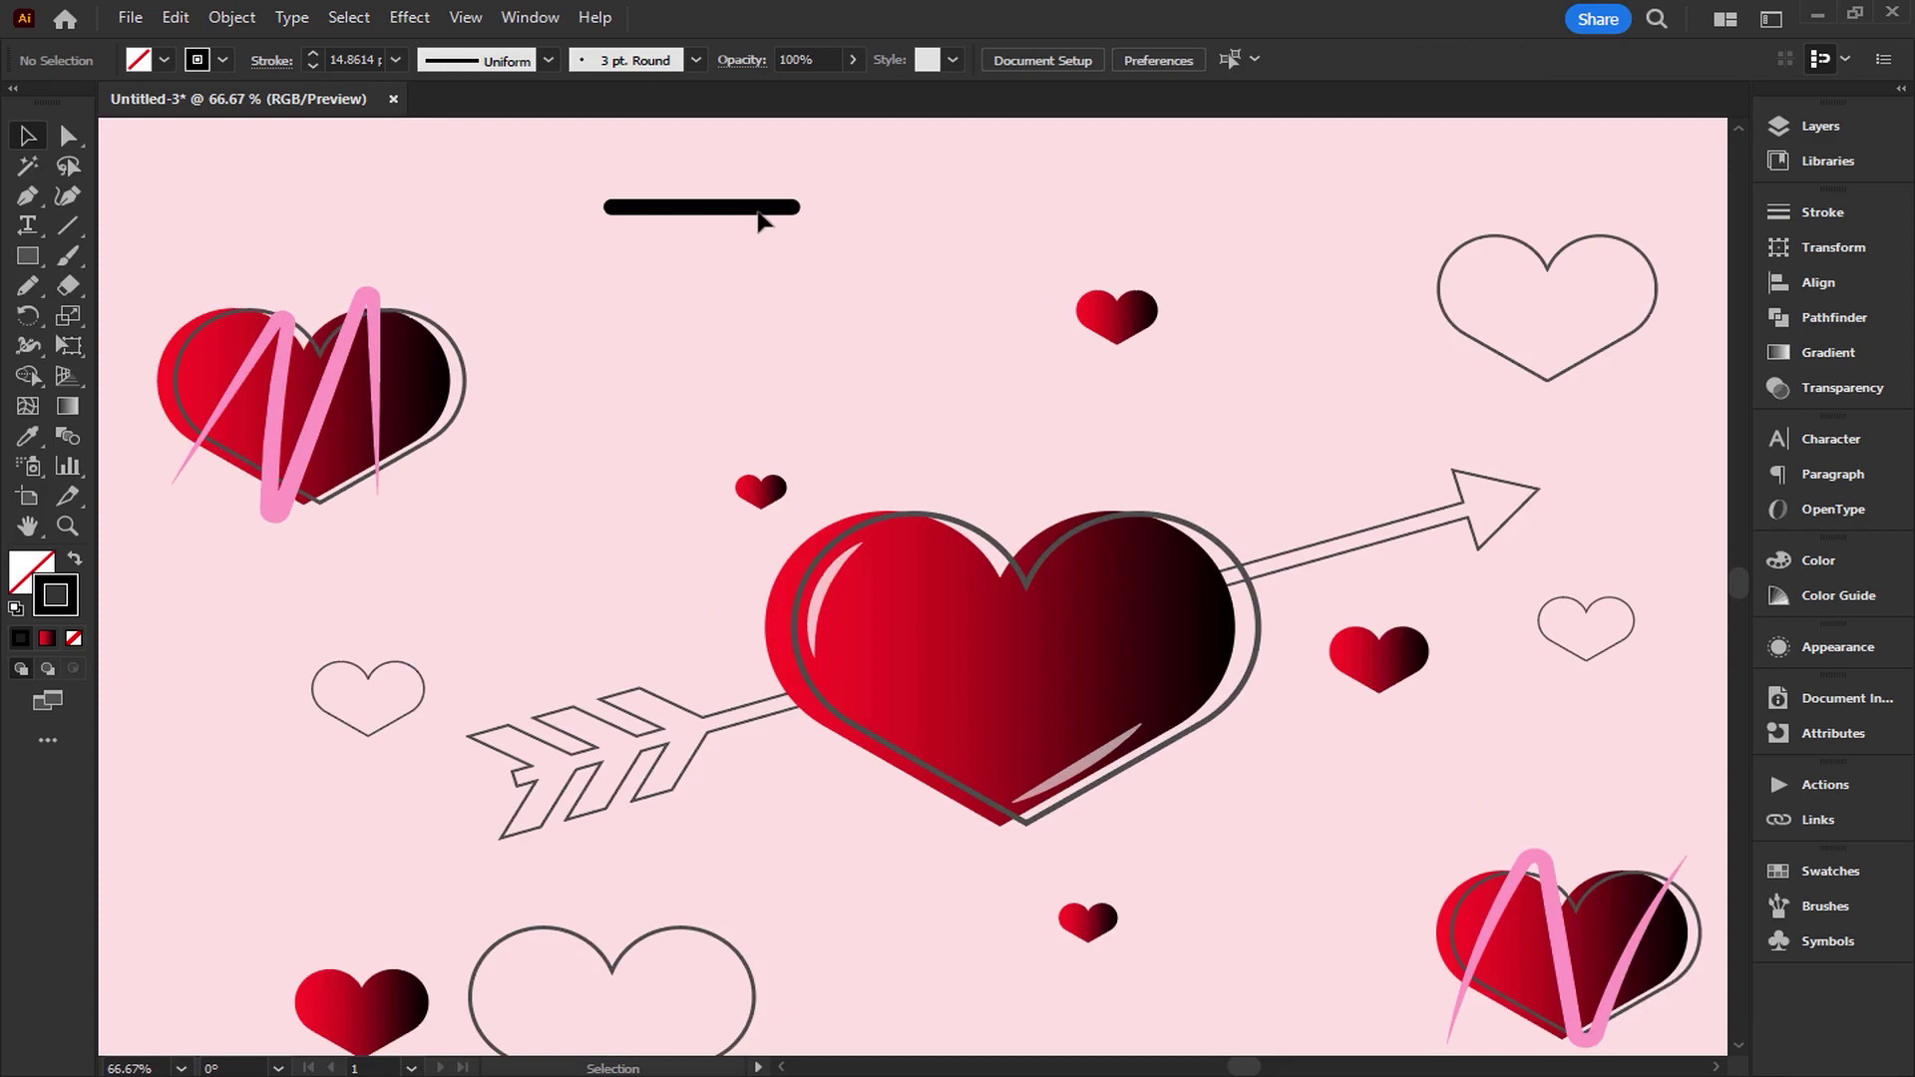
{"action": "mouse_move", "coordinate": [757, 214]}
{"action": "left_mouse_down"}
{"action": "mouse_move", "coordinate": [740, 275]}
{"action": "mouse_move", "coordinate": [618, 357]}
{"action": "mouse_move", "coordinate": [671, 341]}
{"action": "mouse_move", "coordinate": [703, 254]}
{"action": "left_mouse_up"}
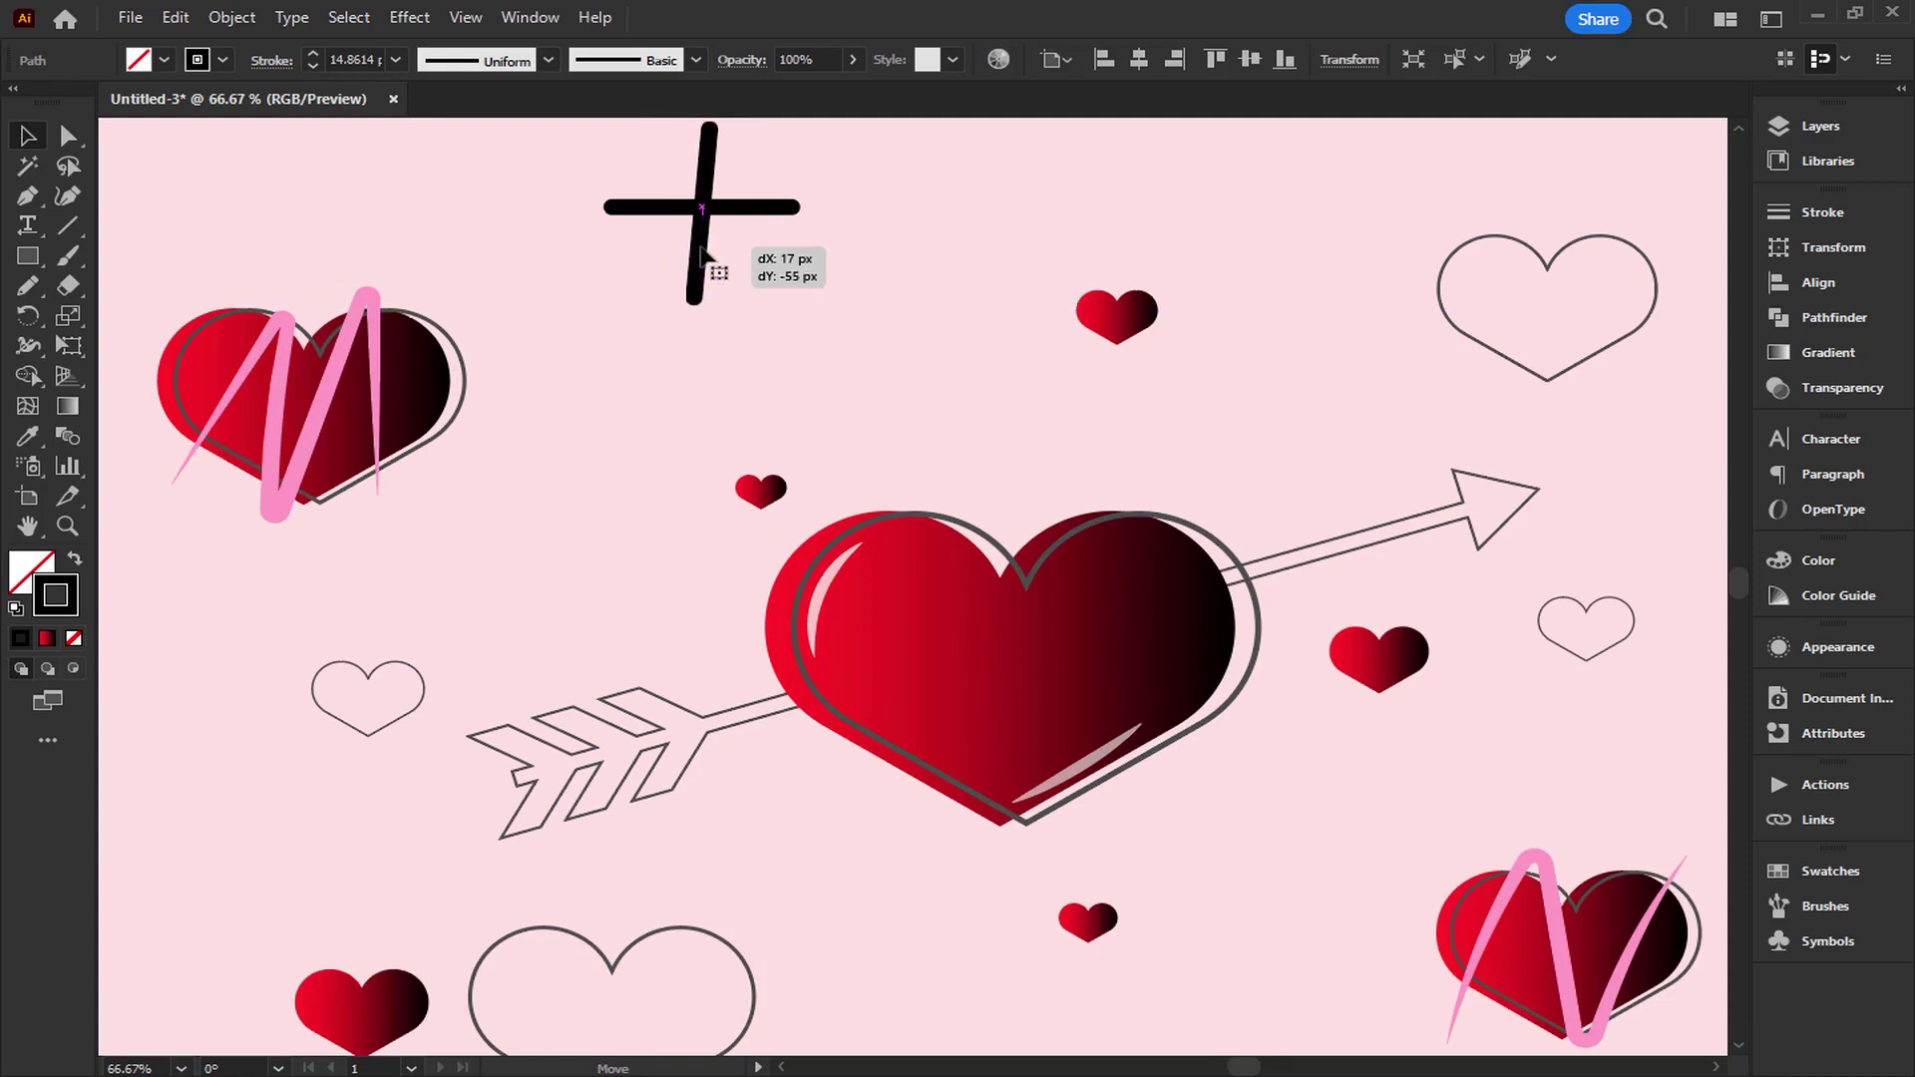
{"action": "left_click_drag", "start_coordinate": [703, 254], "coordinate": [703, 254]}
{"action": "left_click_drag", "start_coordinate": [803, 290], "coordinate": [795, 405]}
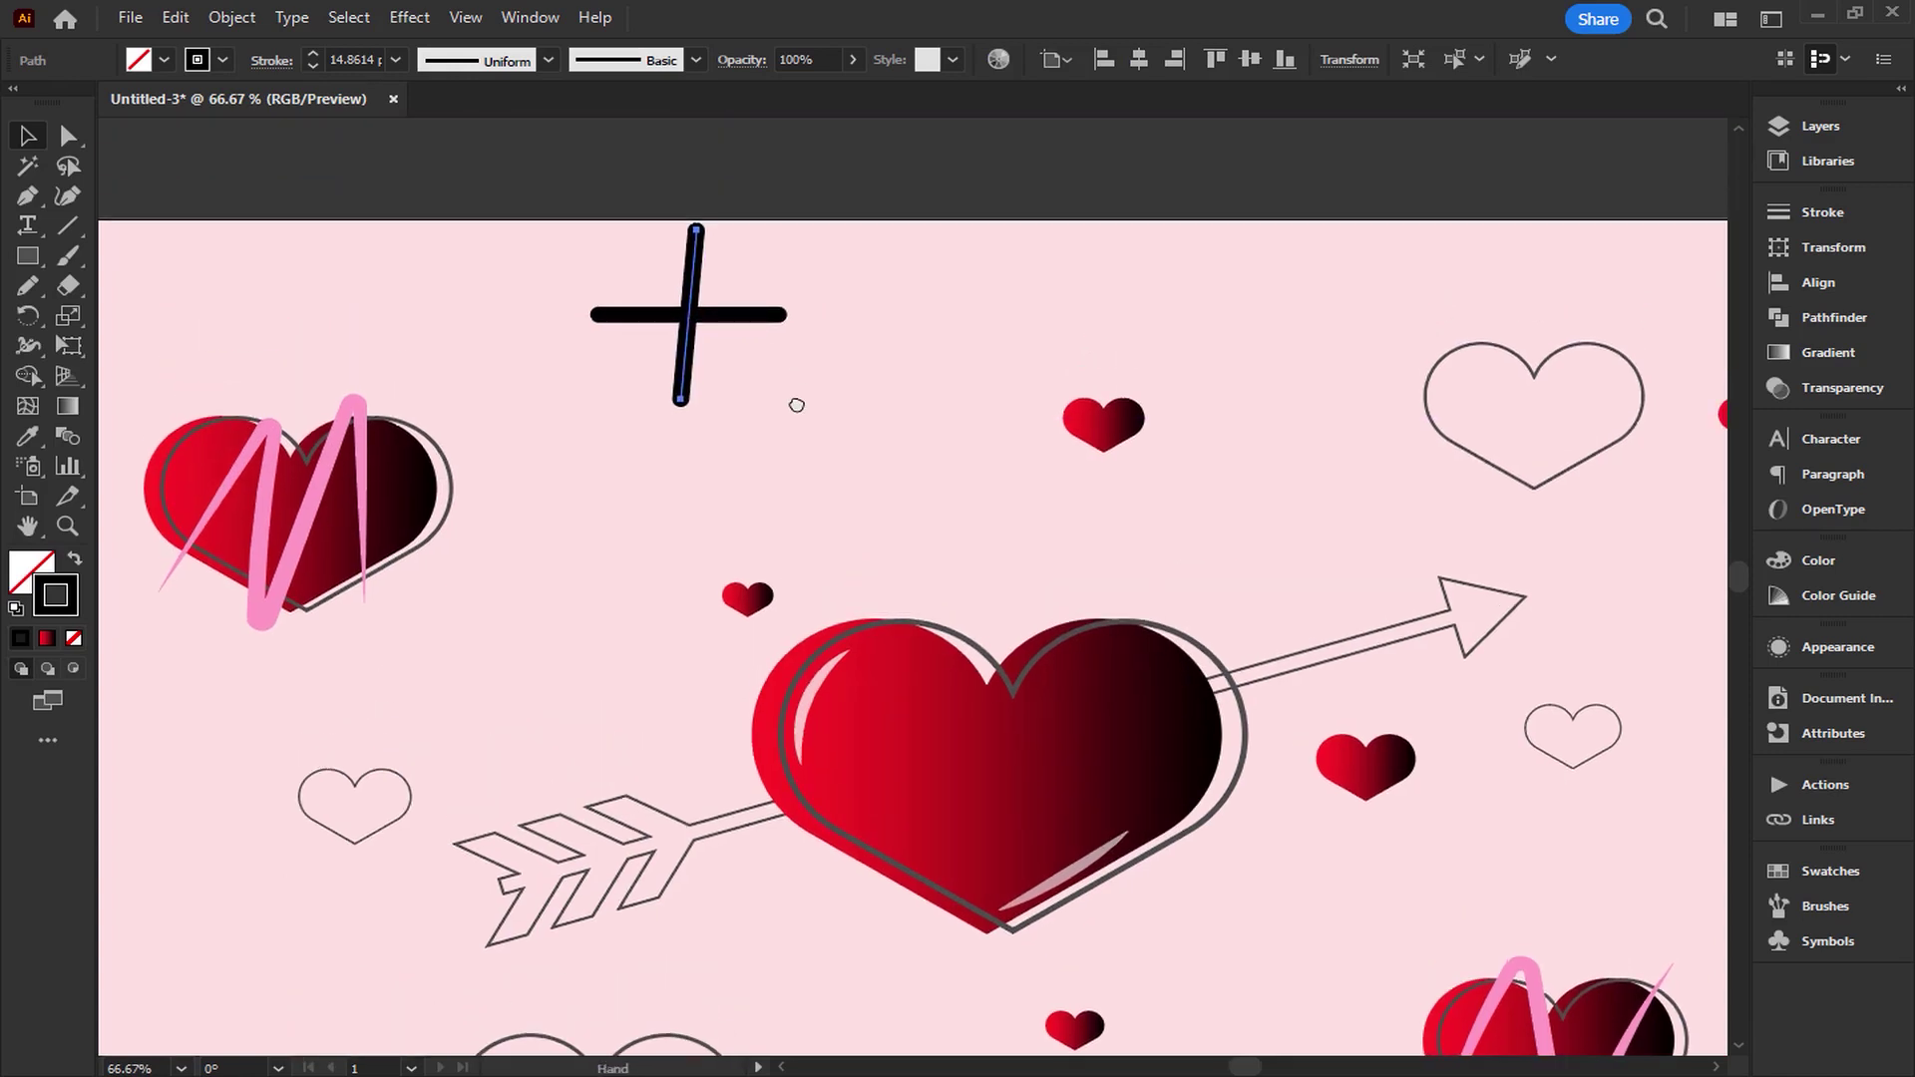
{"action": "left_click_drag", "start_coordinate": [834, 255], "coordinate": [549, 380]}
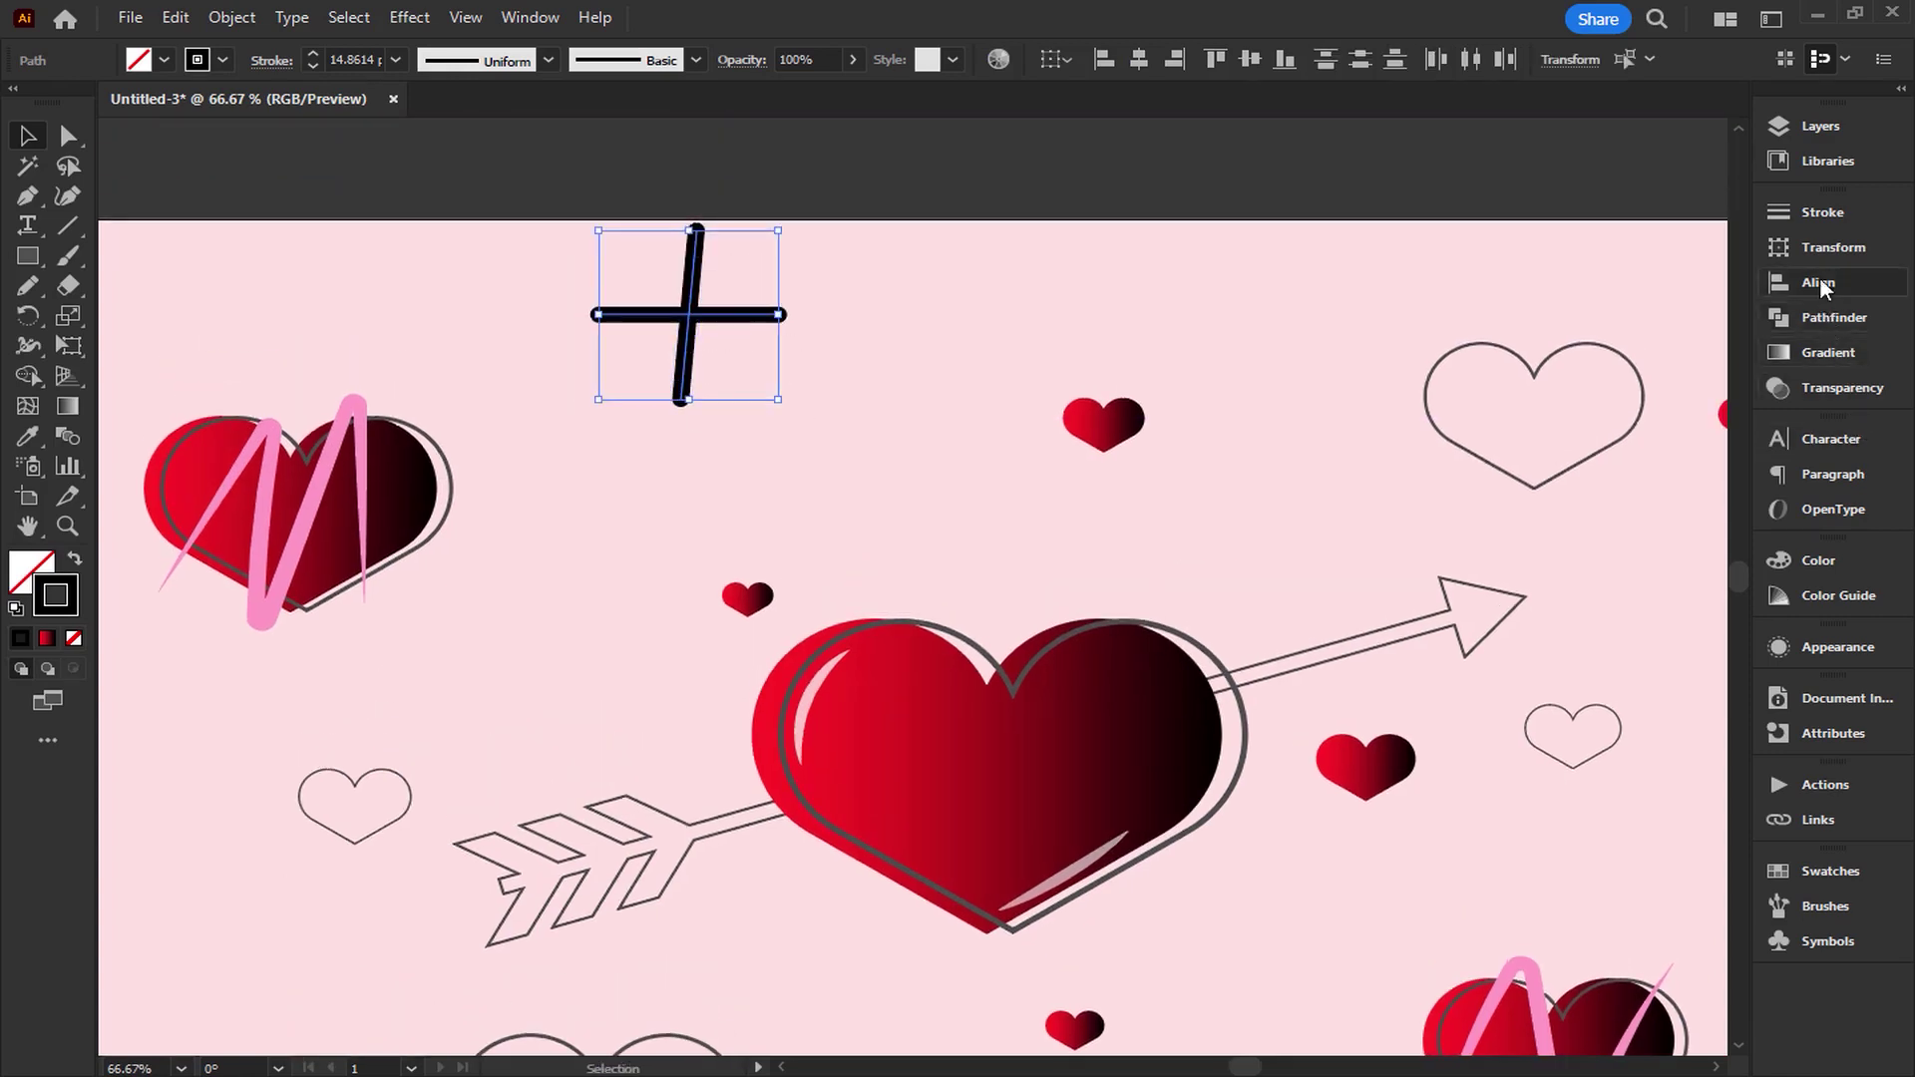
Expand the plus strokes into a solid shape via Object > Expand.
{"action": "left_click", "coordinate": [1786, 315]}
{"action": "left_click", "coordinate": [1468, 267]}
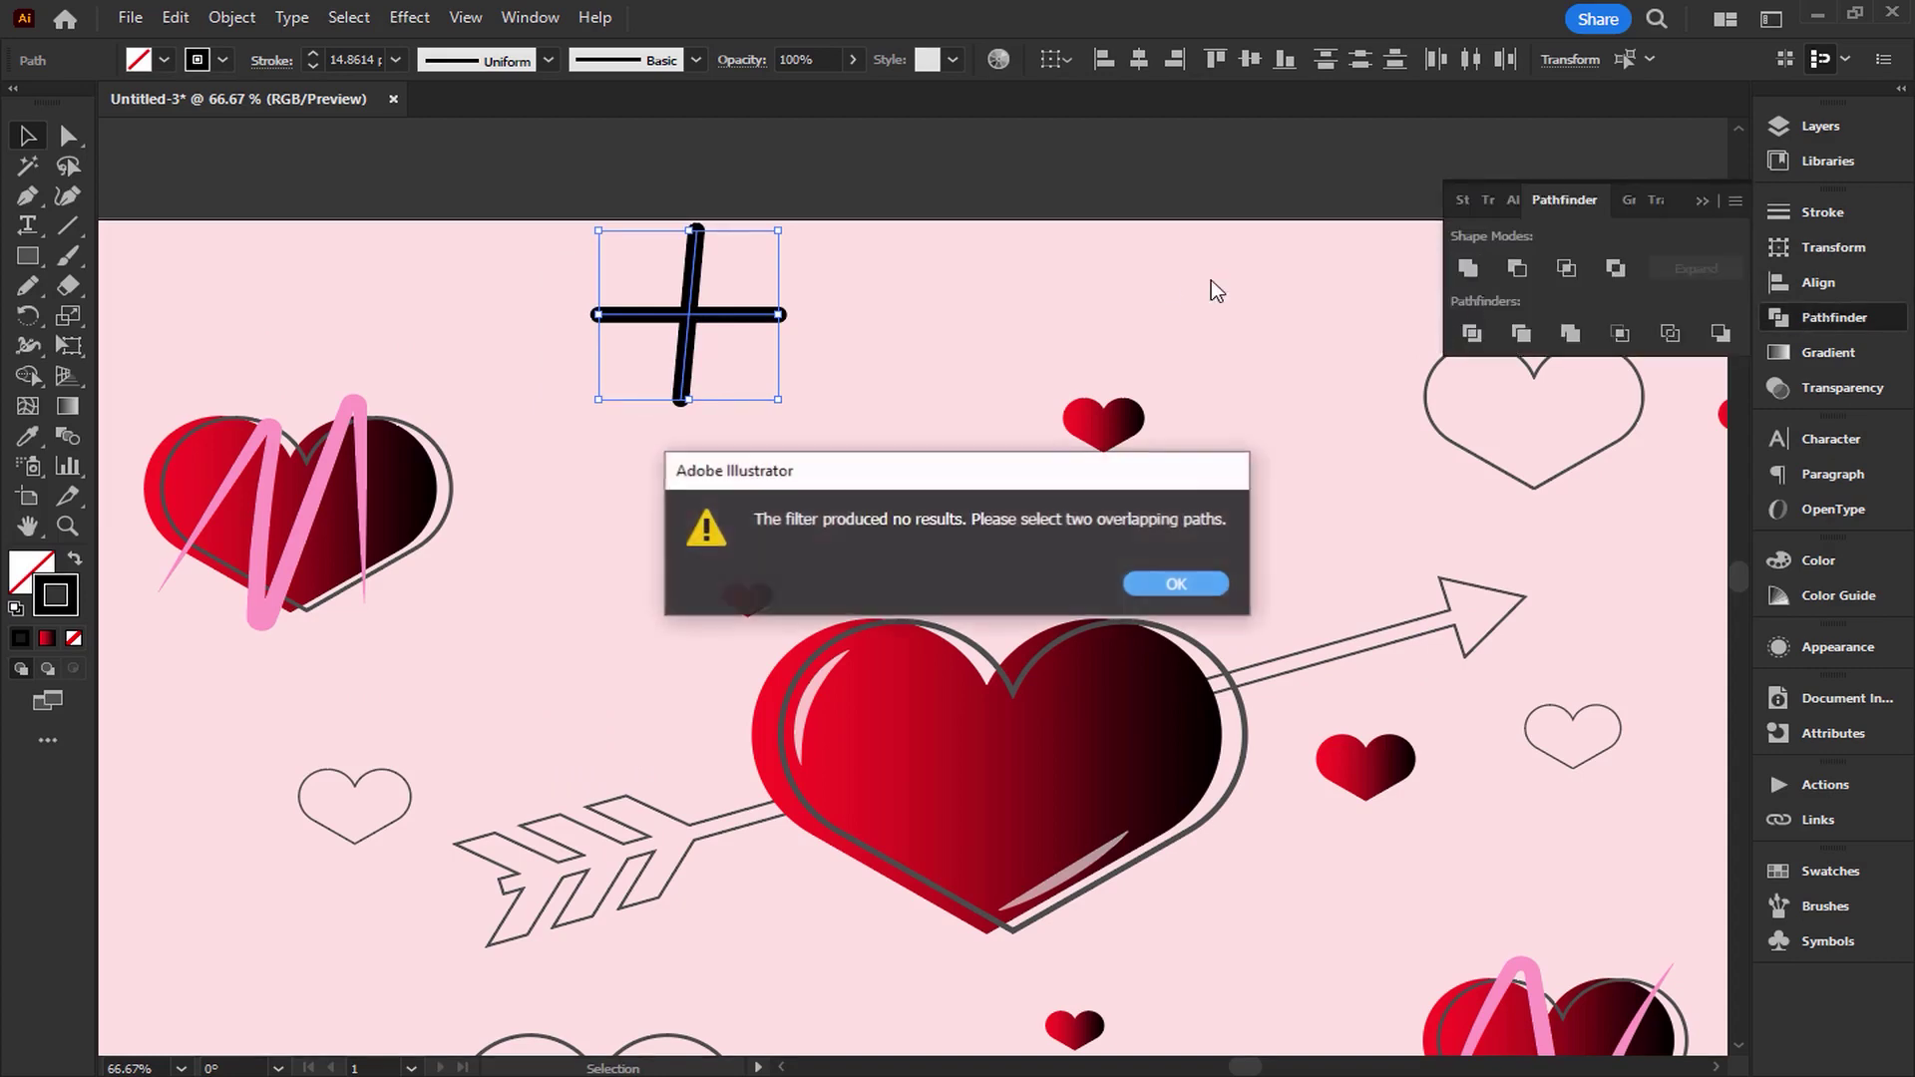
{"action": "left_click", "coordinate": [1175, 584]}
{"action": "left_click", "coordinate": [234, 20]}
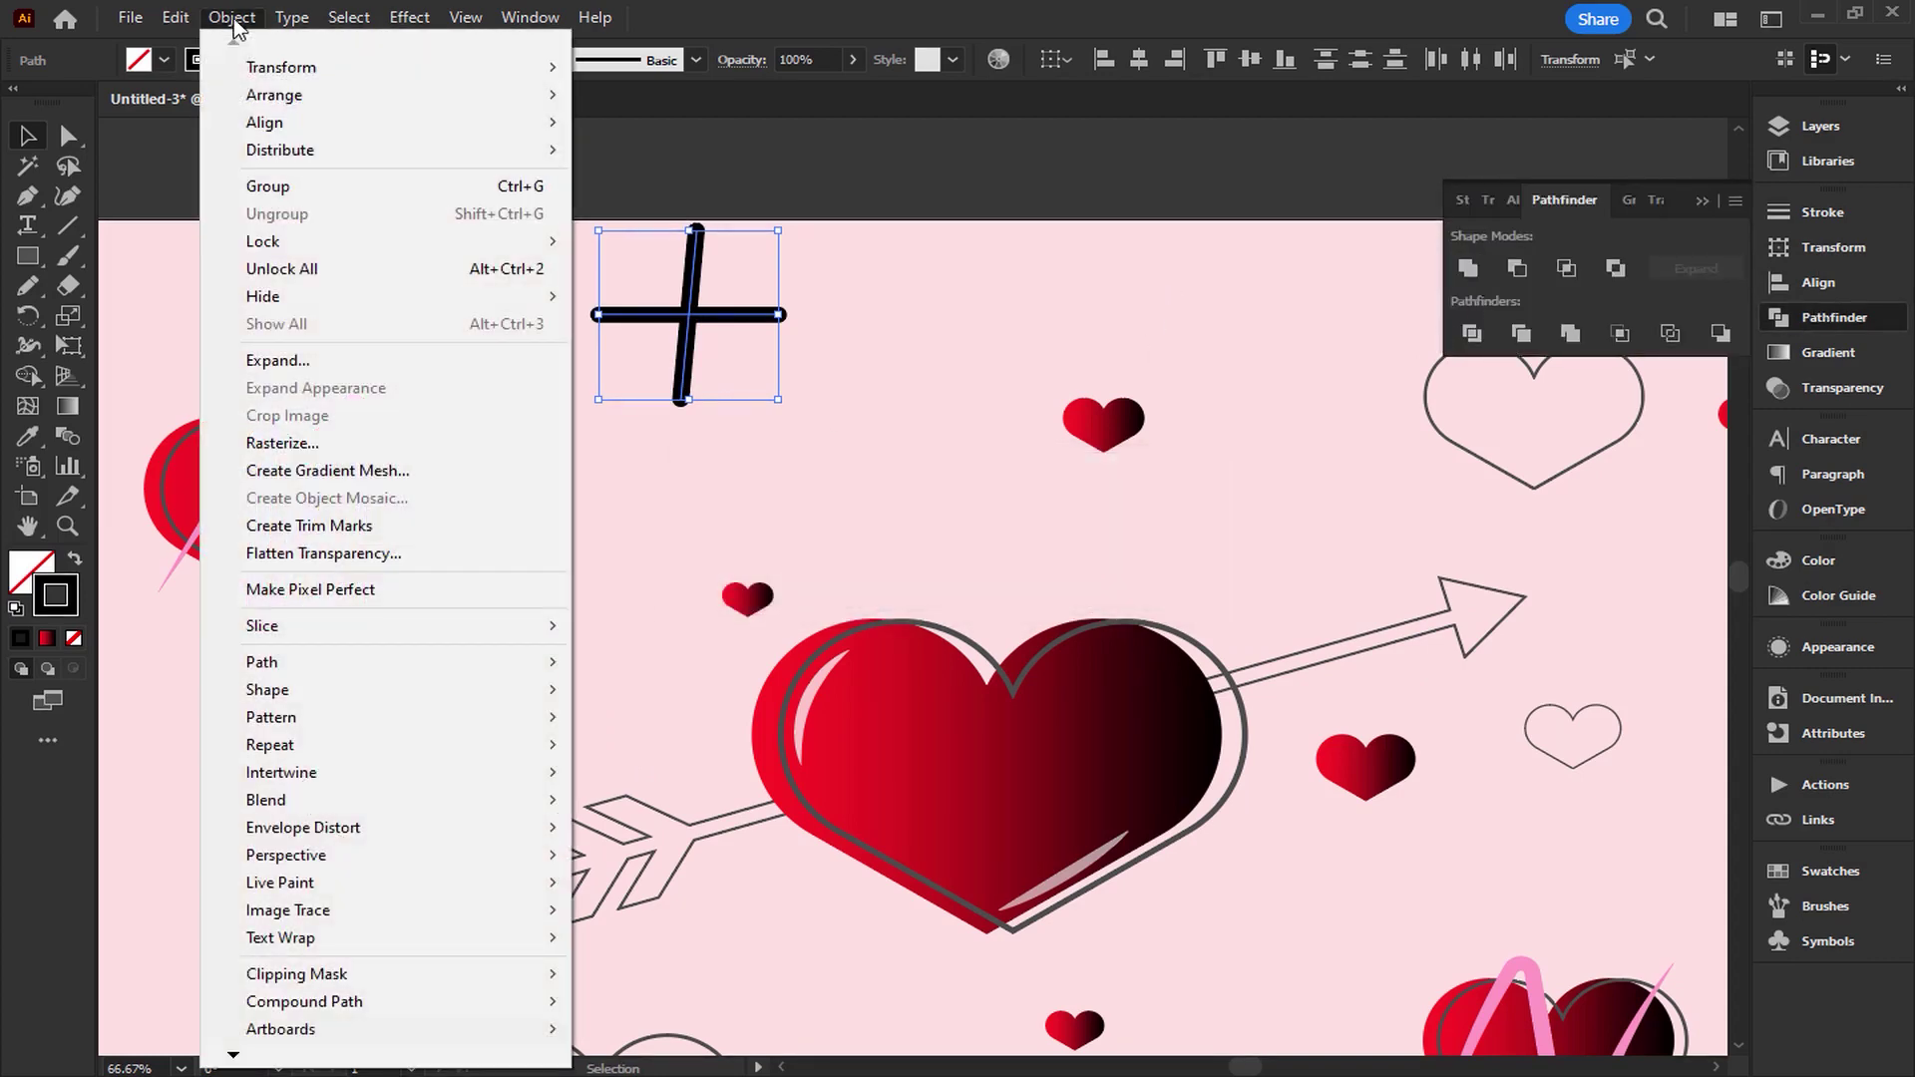
{"action": "left_click", "coordinate": [279, 360]}
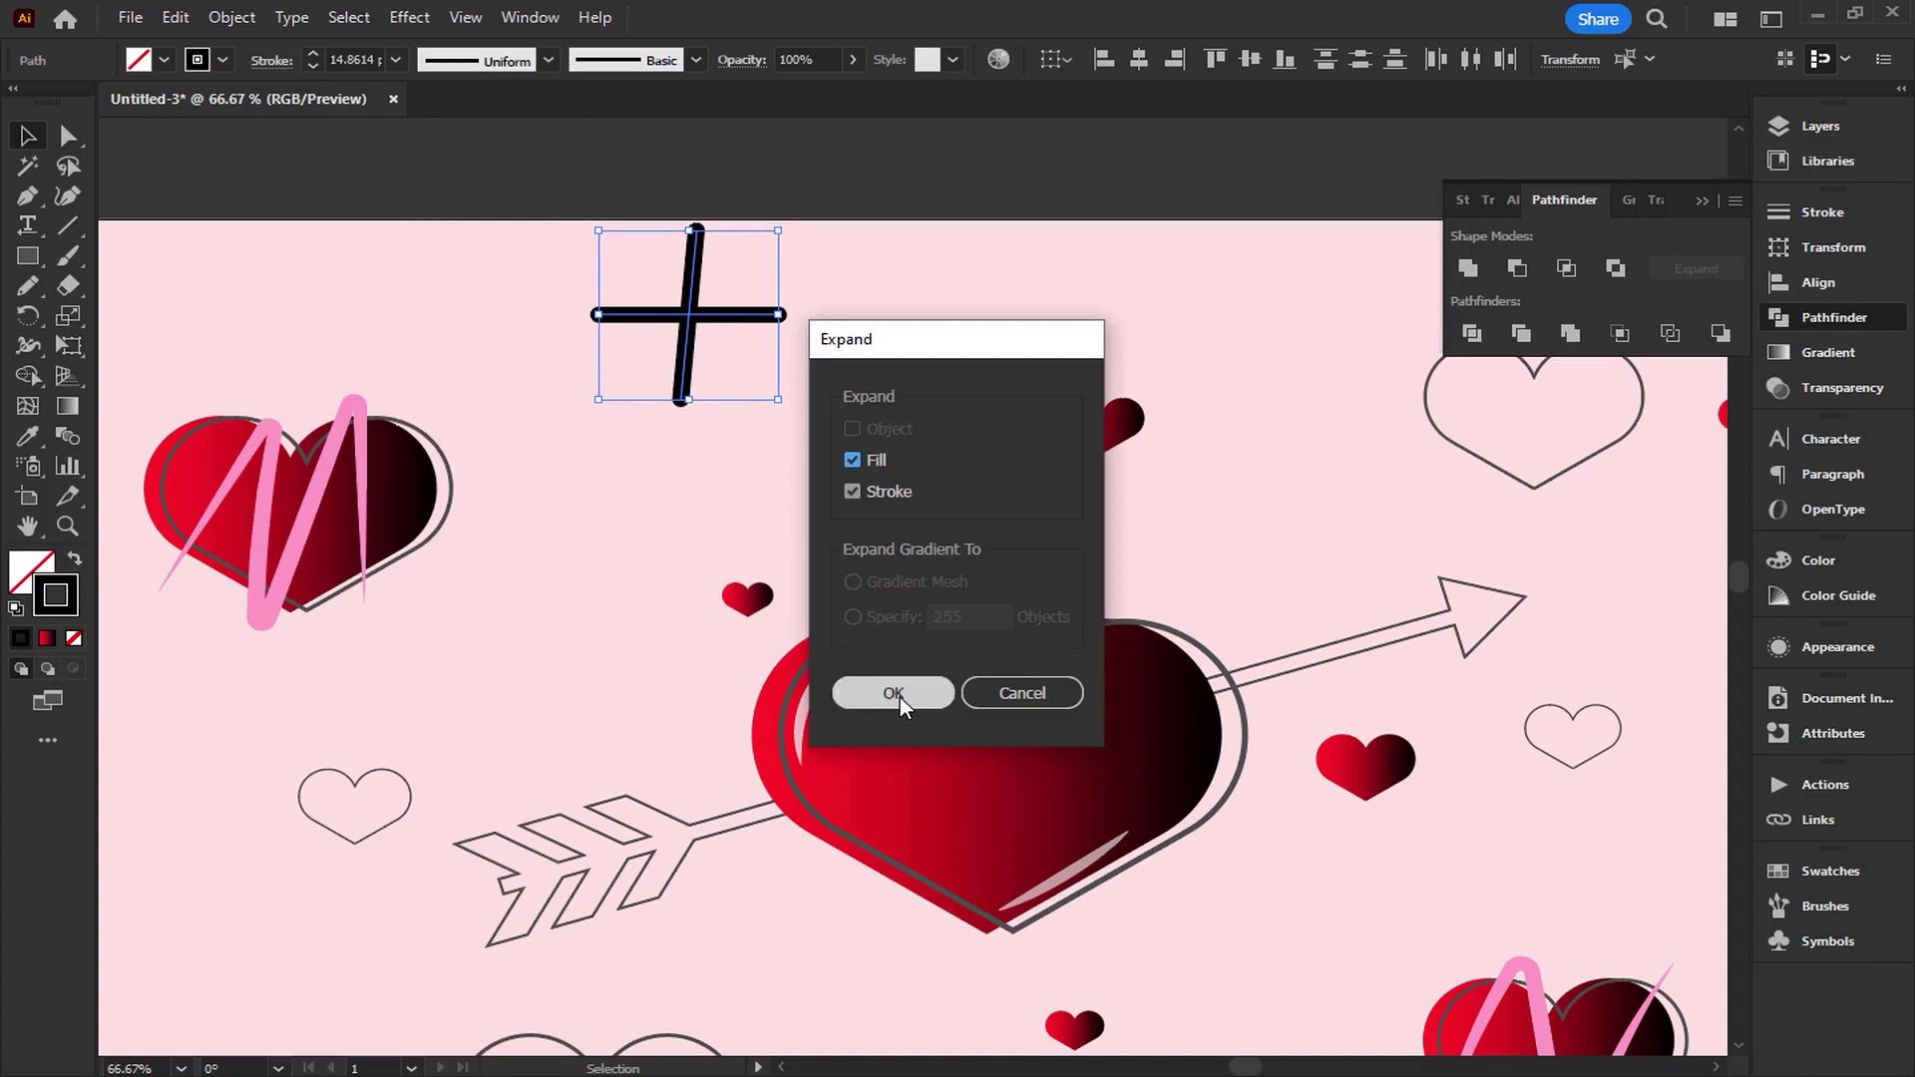
{"action": "left_click", "coordinate": [893, 693]}
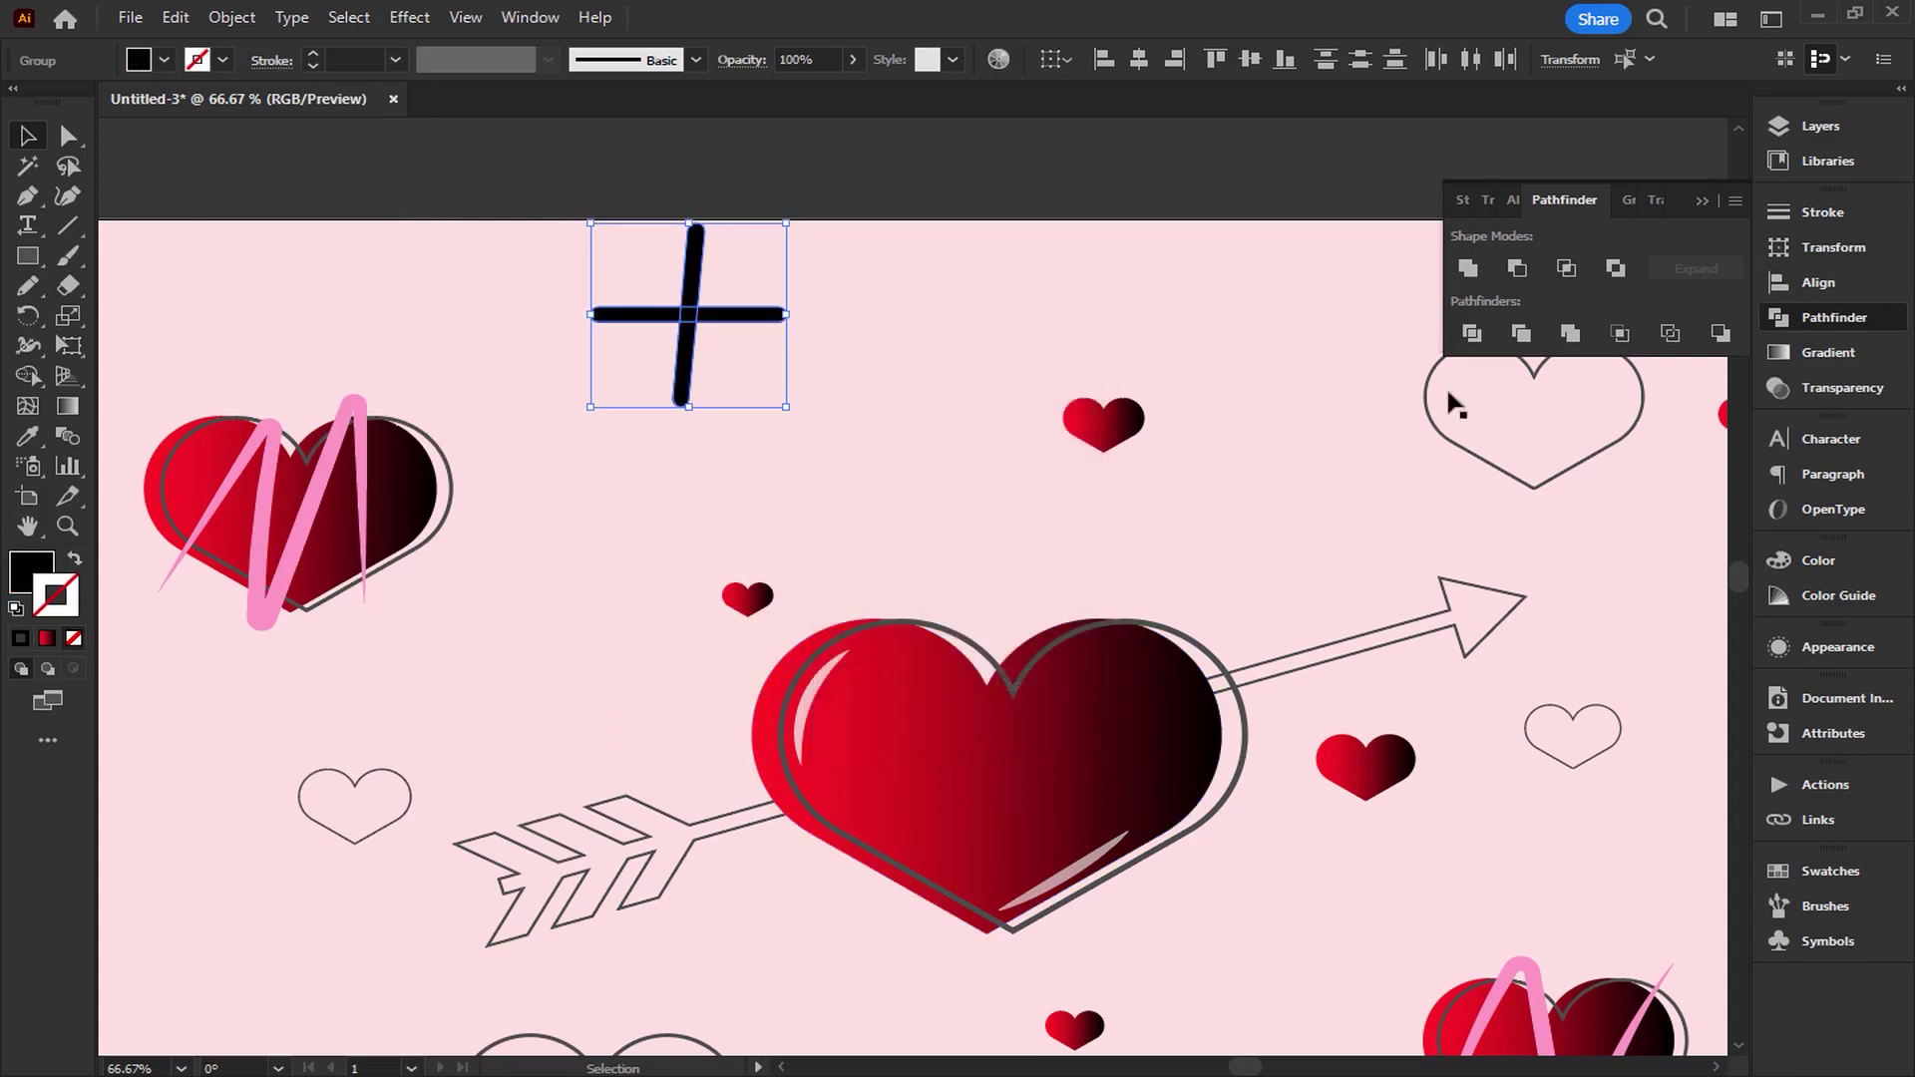
Rotate the expanded plus into a diagonal X.
{"action": "left_click", "coordinate": [1703, 202]}
{"action": "left_click_drag", "start_coordinate": [797, 417], "coordinate": [633, 475]}
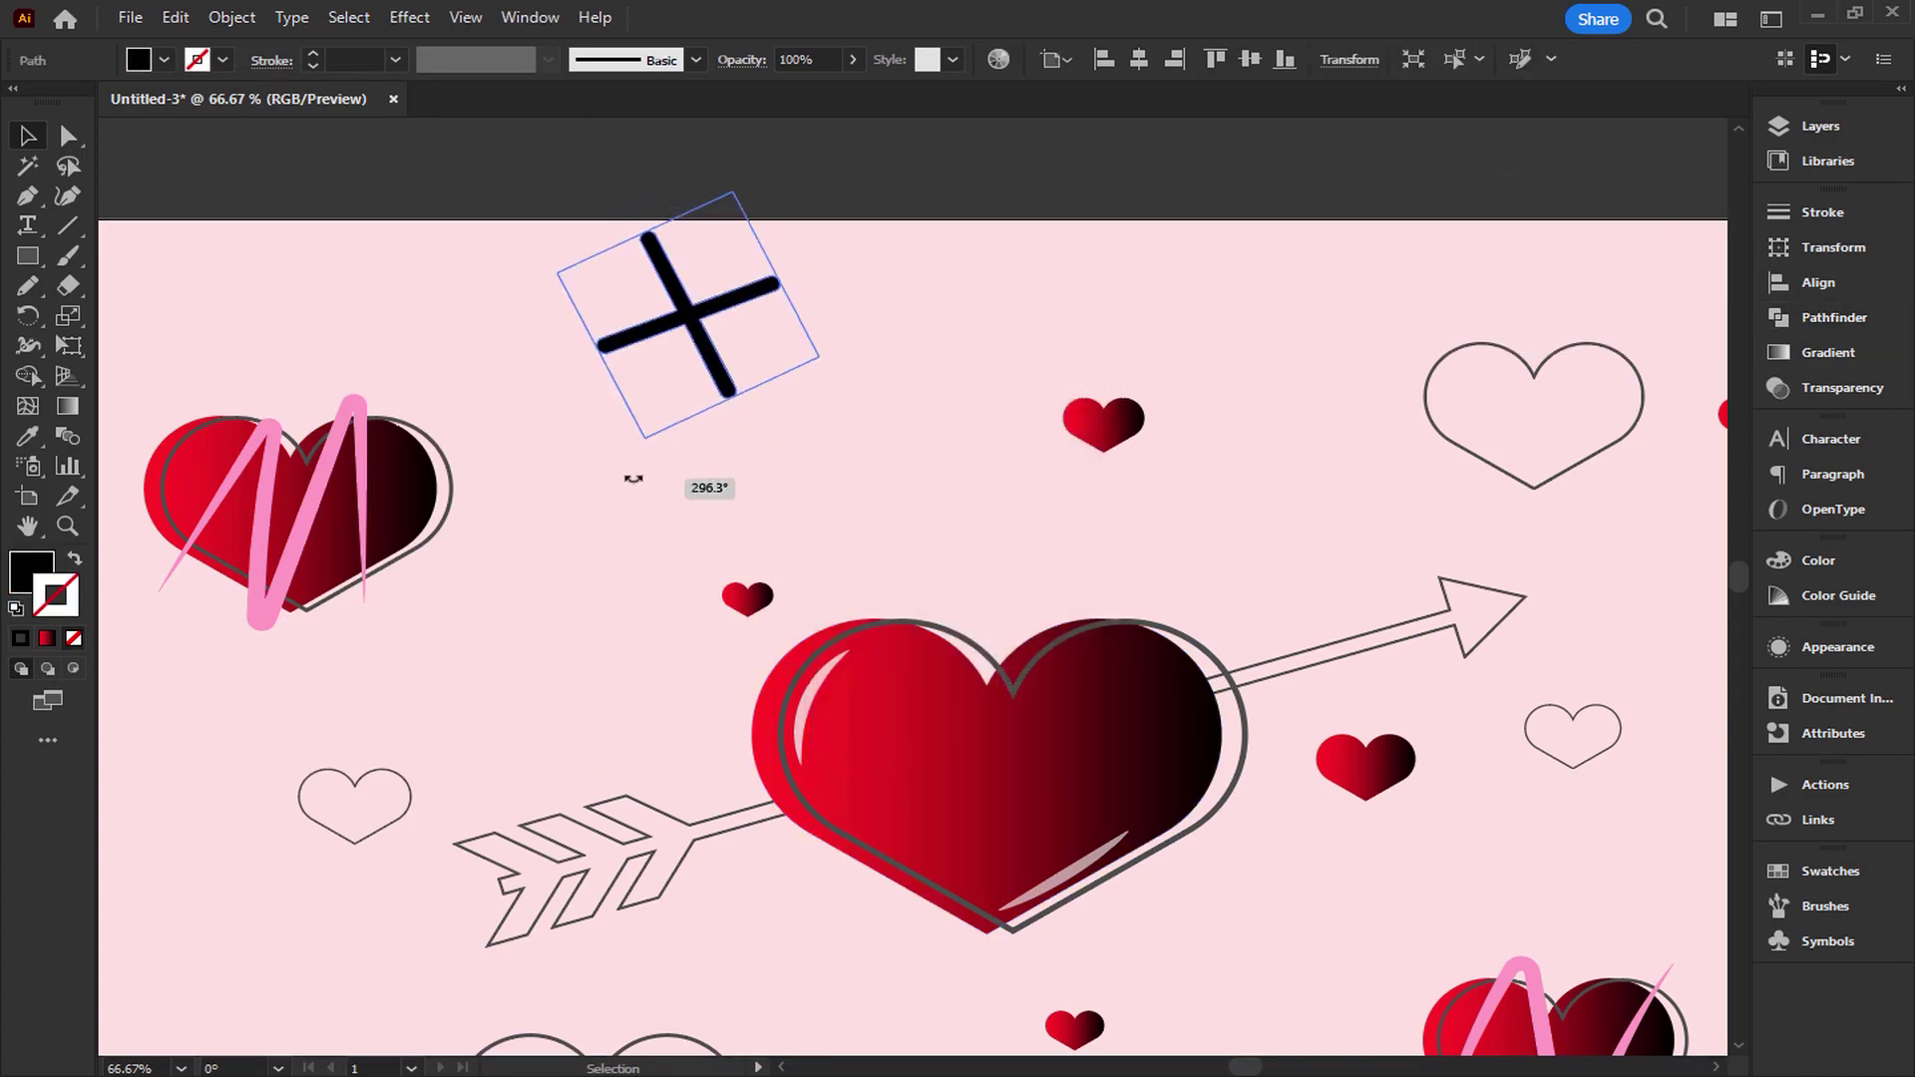
{"action": "left_click", "coordinate": [585, 504]}
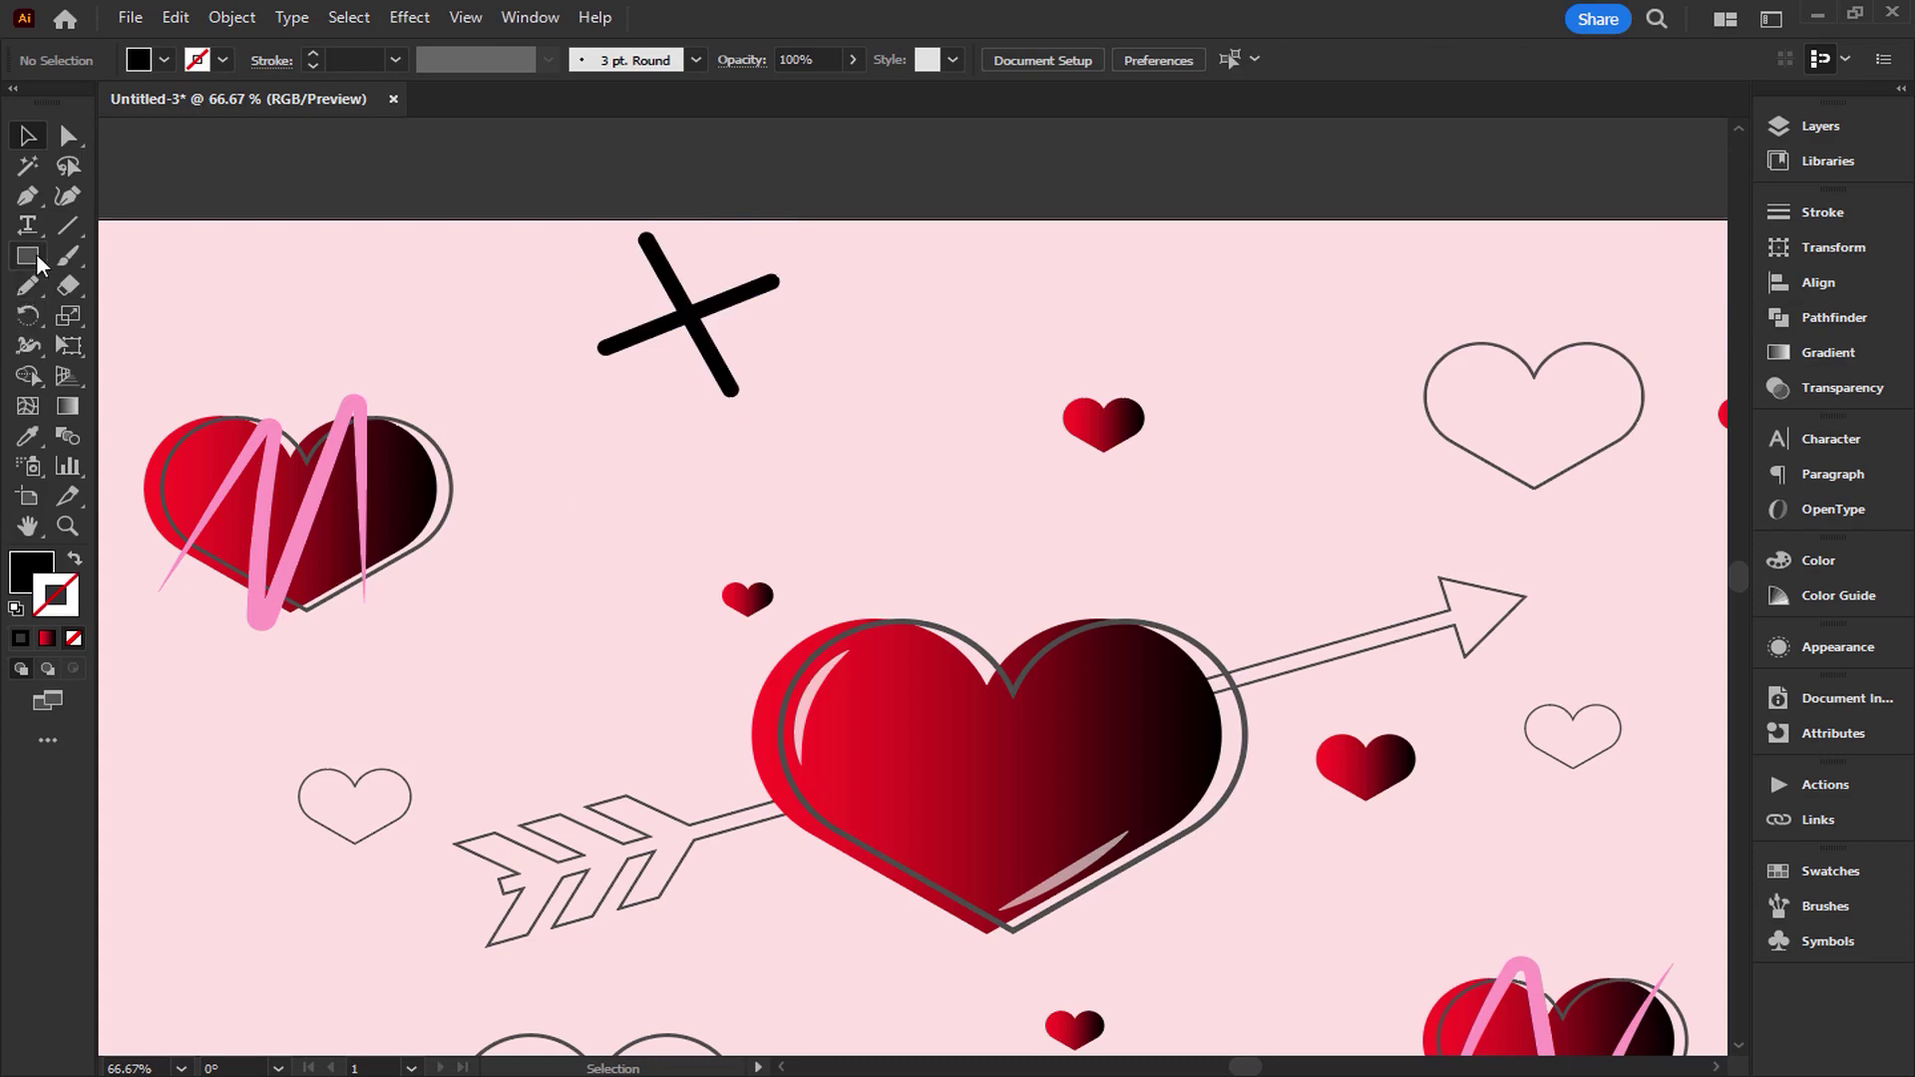
{"action": "left_click_drag", "start_coordinate": [37, 265], "coordinate": [151, 317]}
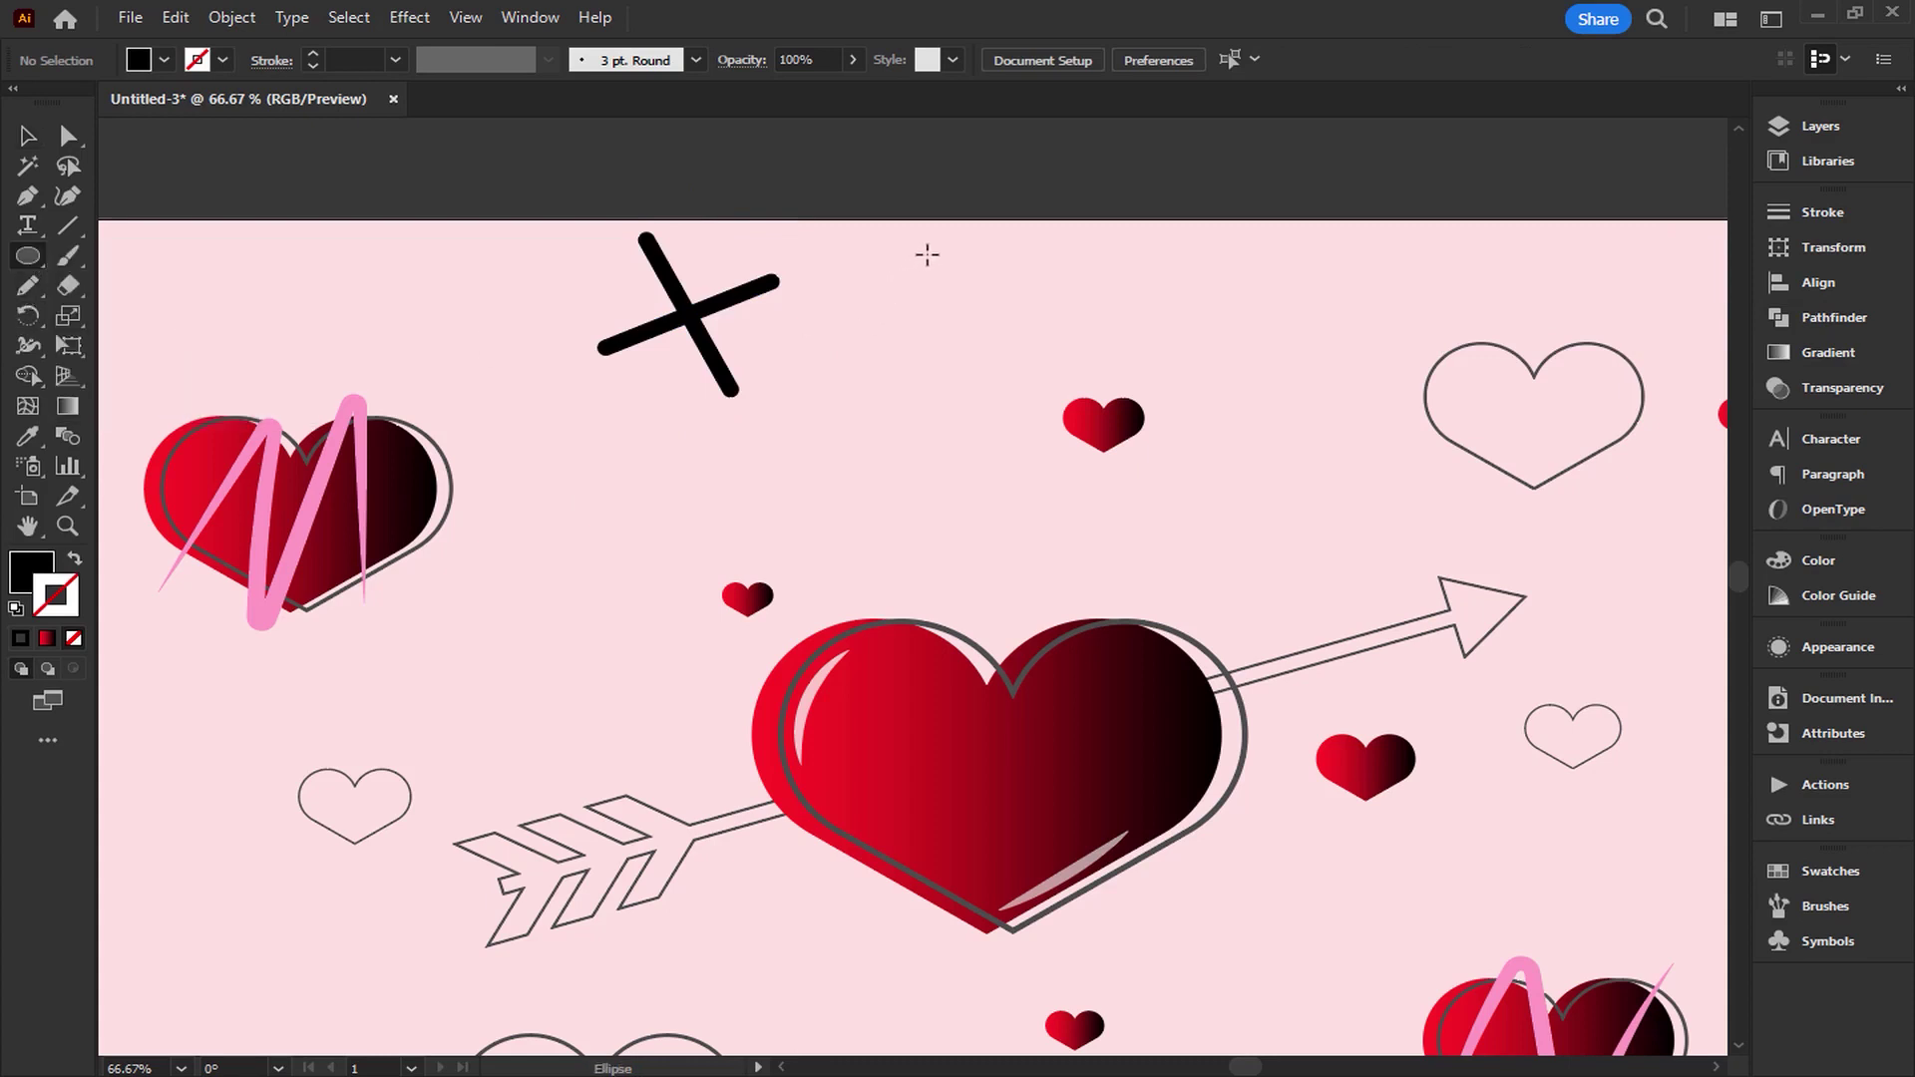
Draw a tall ellipse beside the X with no fill and a 12 pt black stroke.
{"action": "left_click_drag", "start_coordinate": [927, 254], "coordinate": [782, 460]}
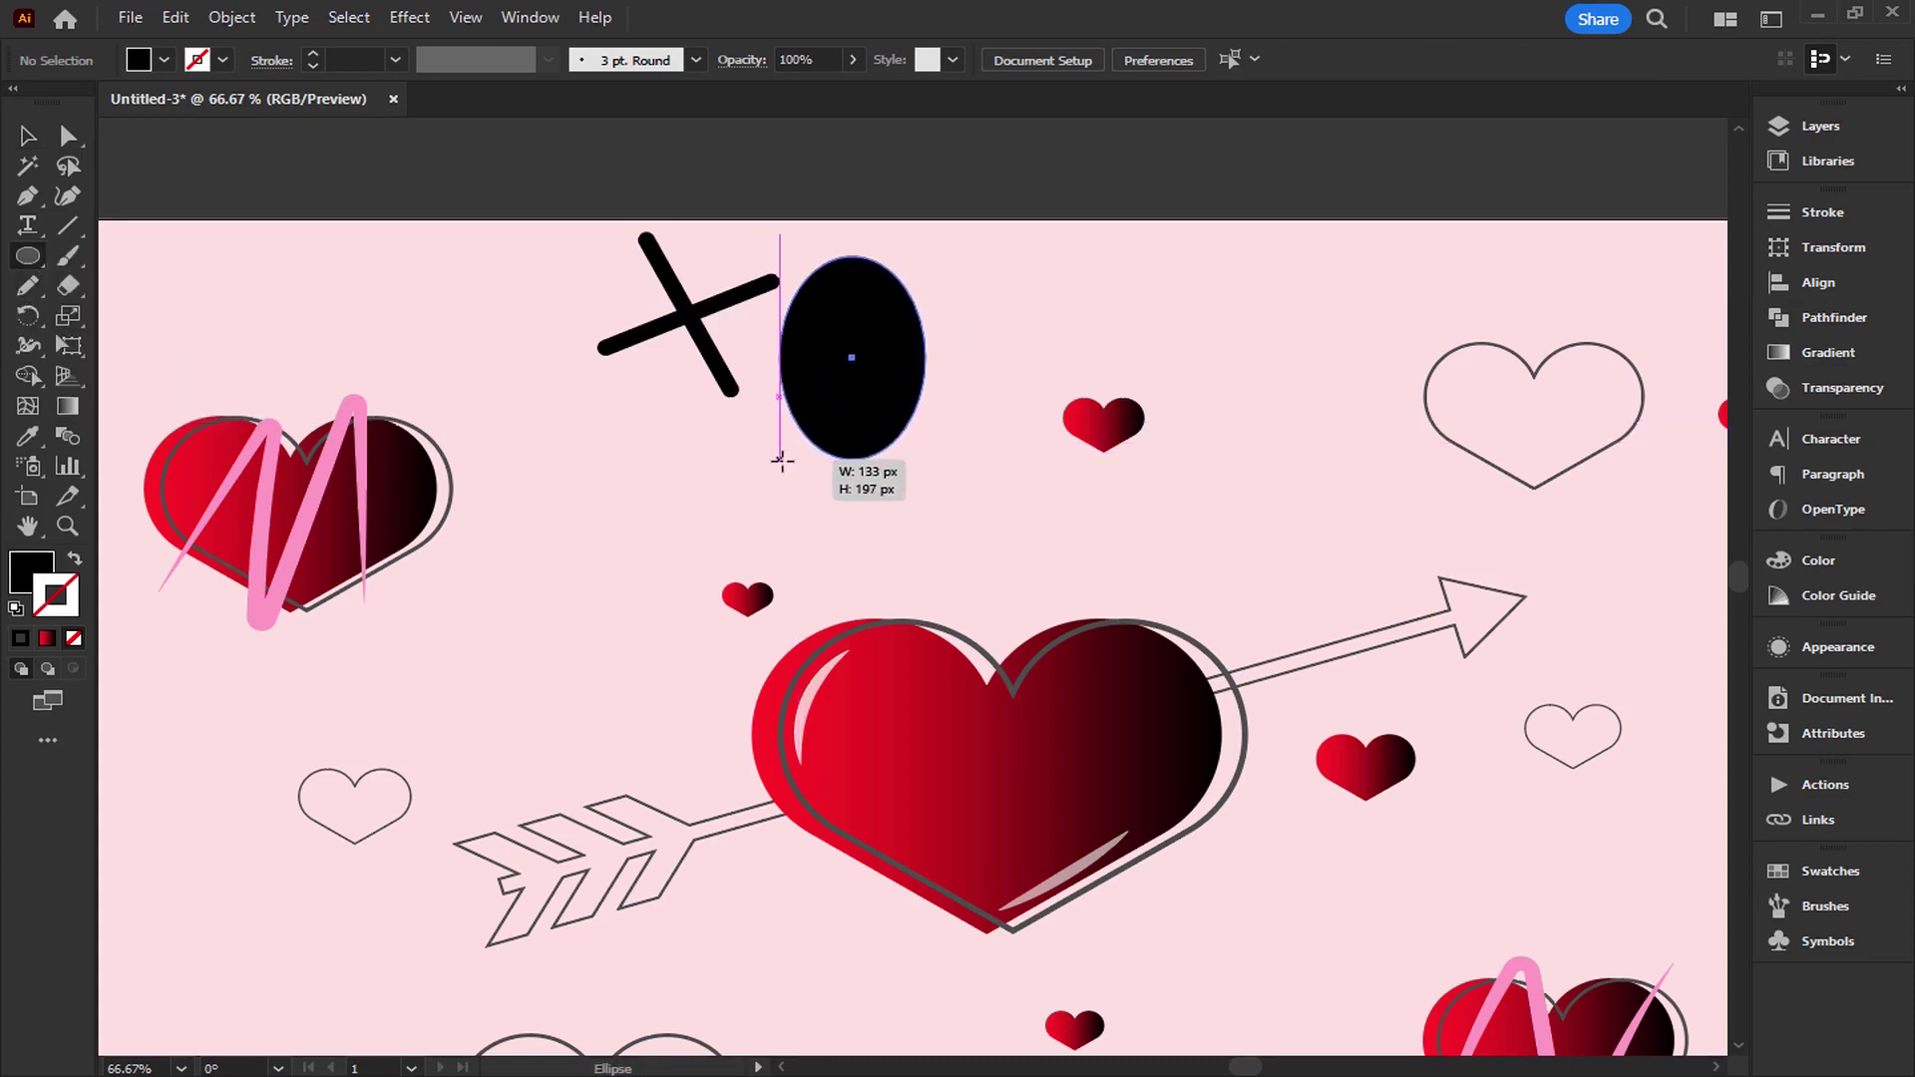
{"action": "left_click", "coordinate": [163, 60]}
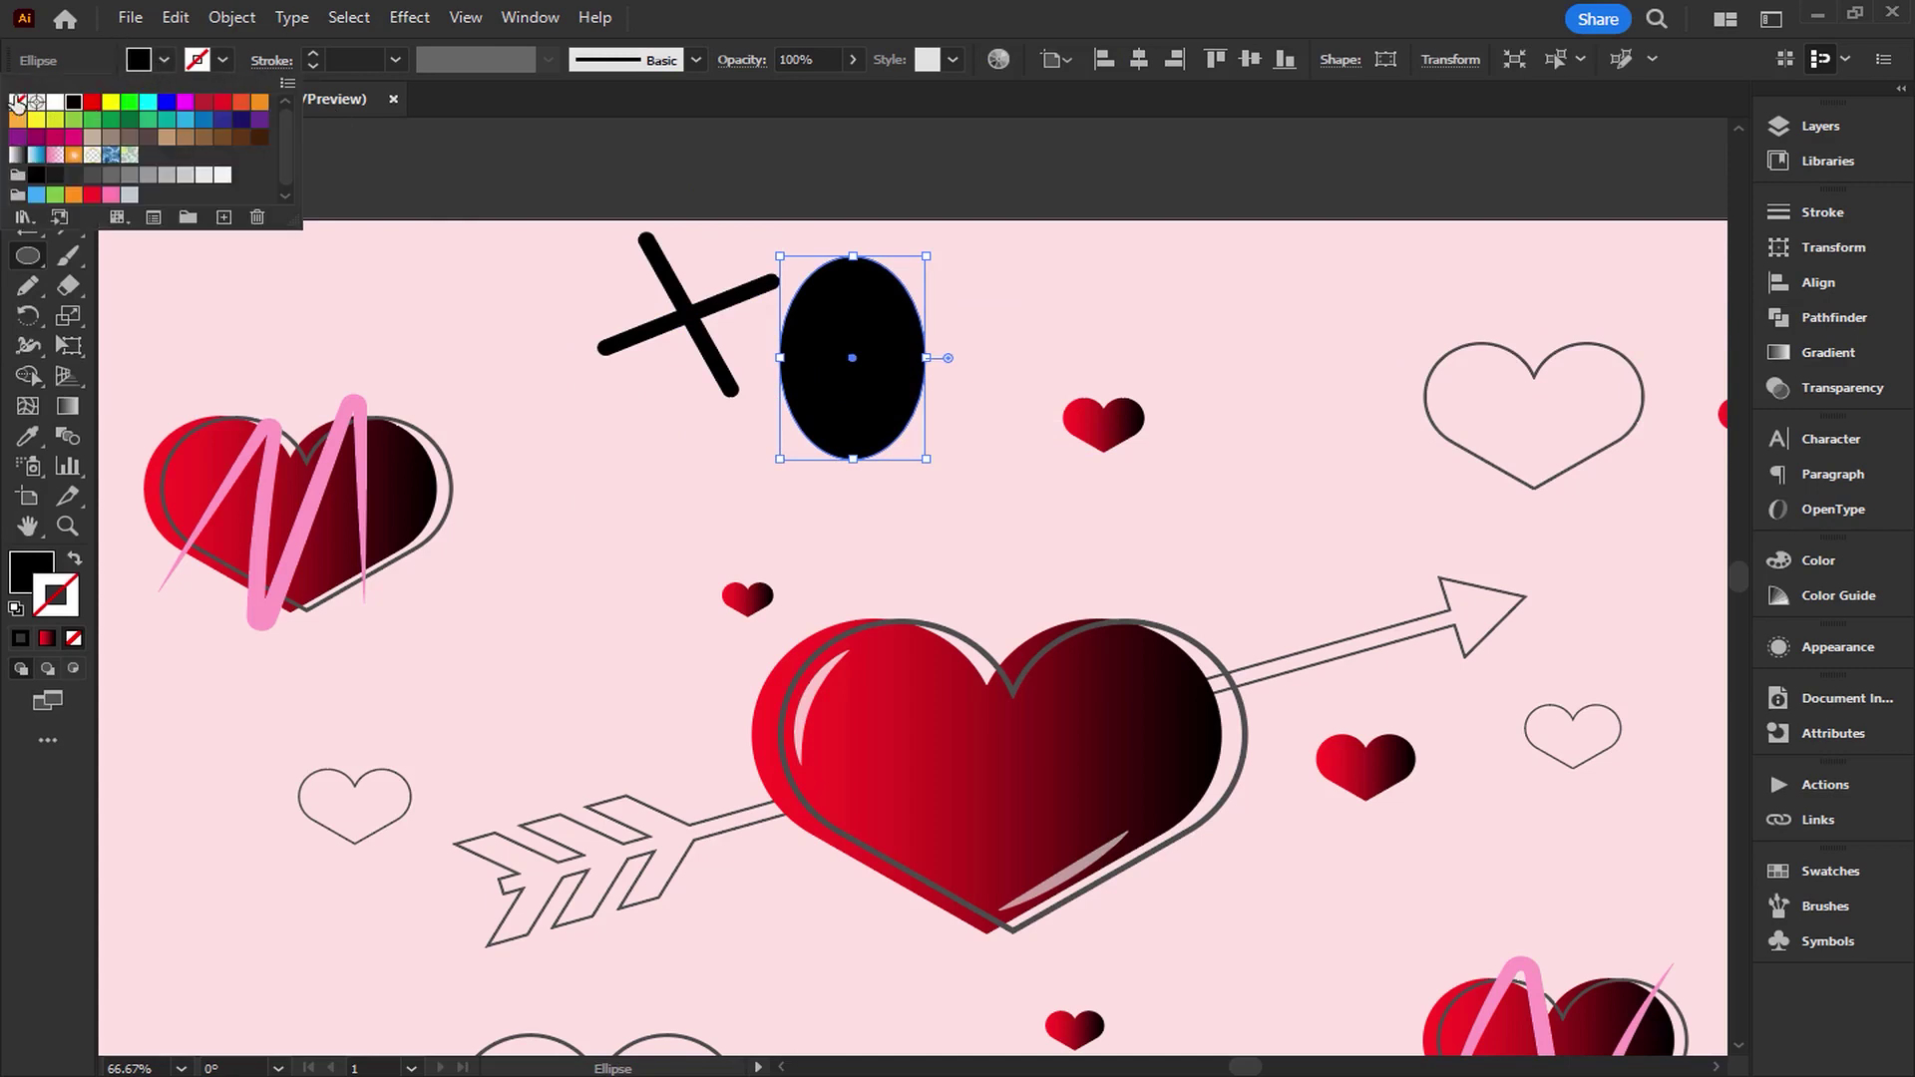
{"action": "left_click", "coordinate": [18, 103]}
{"action": "left_click", "coordinate": [222, 60]}
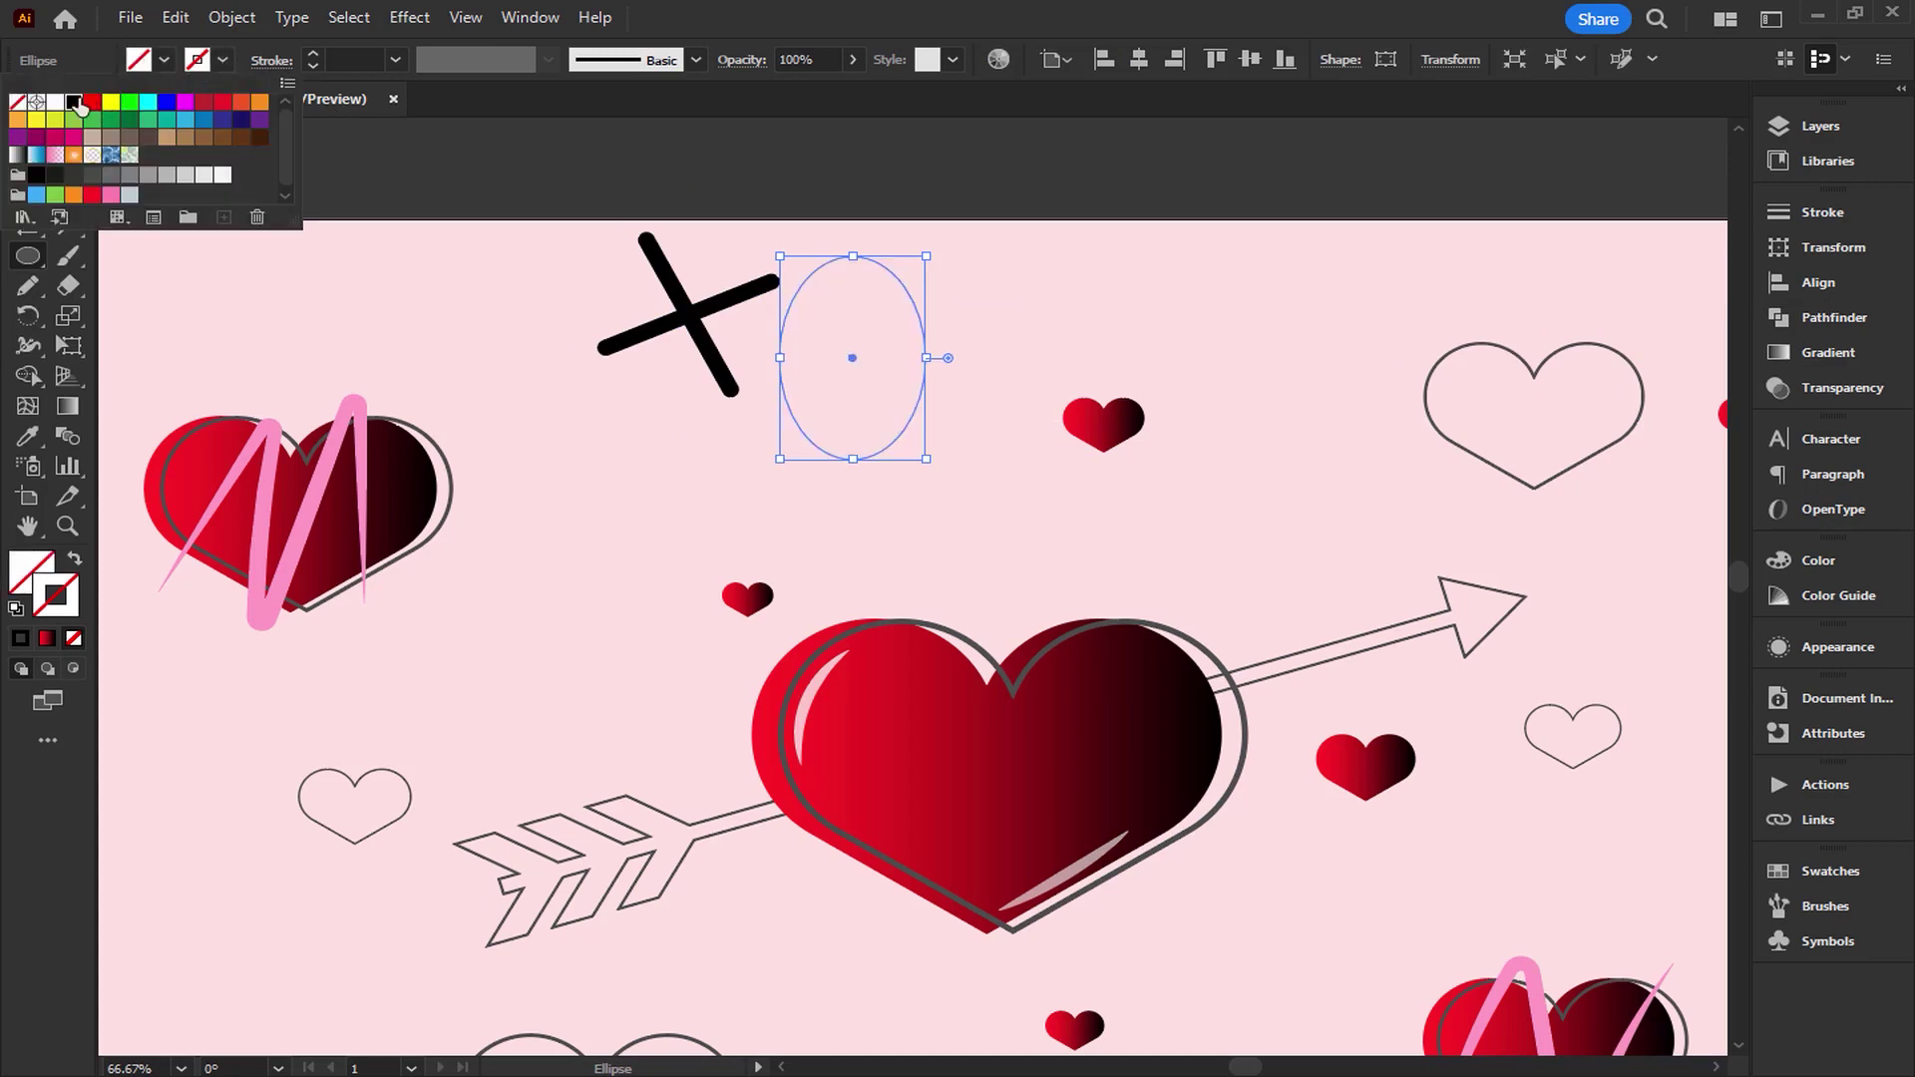
{"action": "left_click", "coordinate": [75, 103]}
{"action": "left_click", "coordinate": [314, 53]}
{"action": "left_click", "coordinate": [313, 52]}
{"action": "left_click", "coordinate": [313, 52]}
{"action": "left_click", "coordinate": [313, 52]}
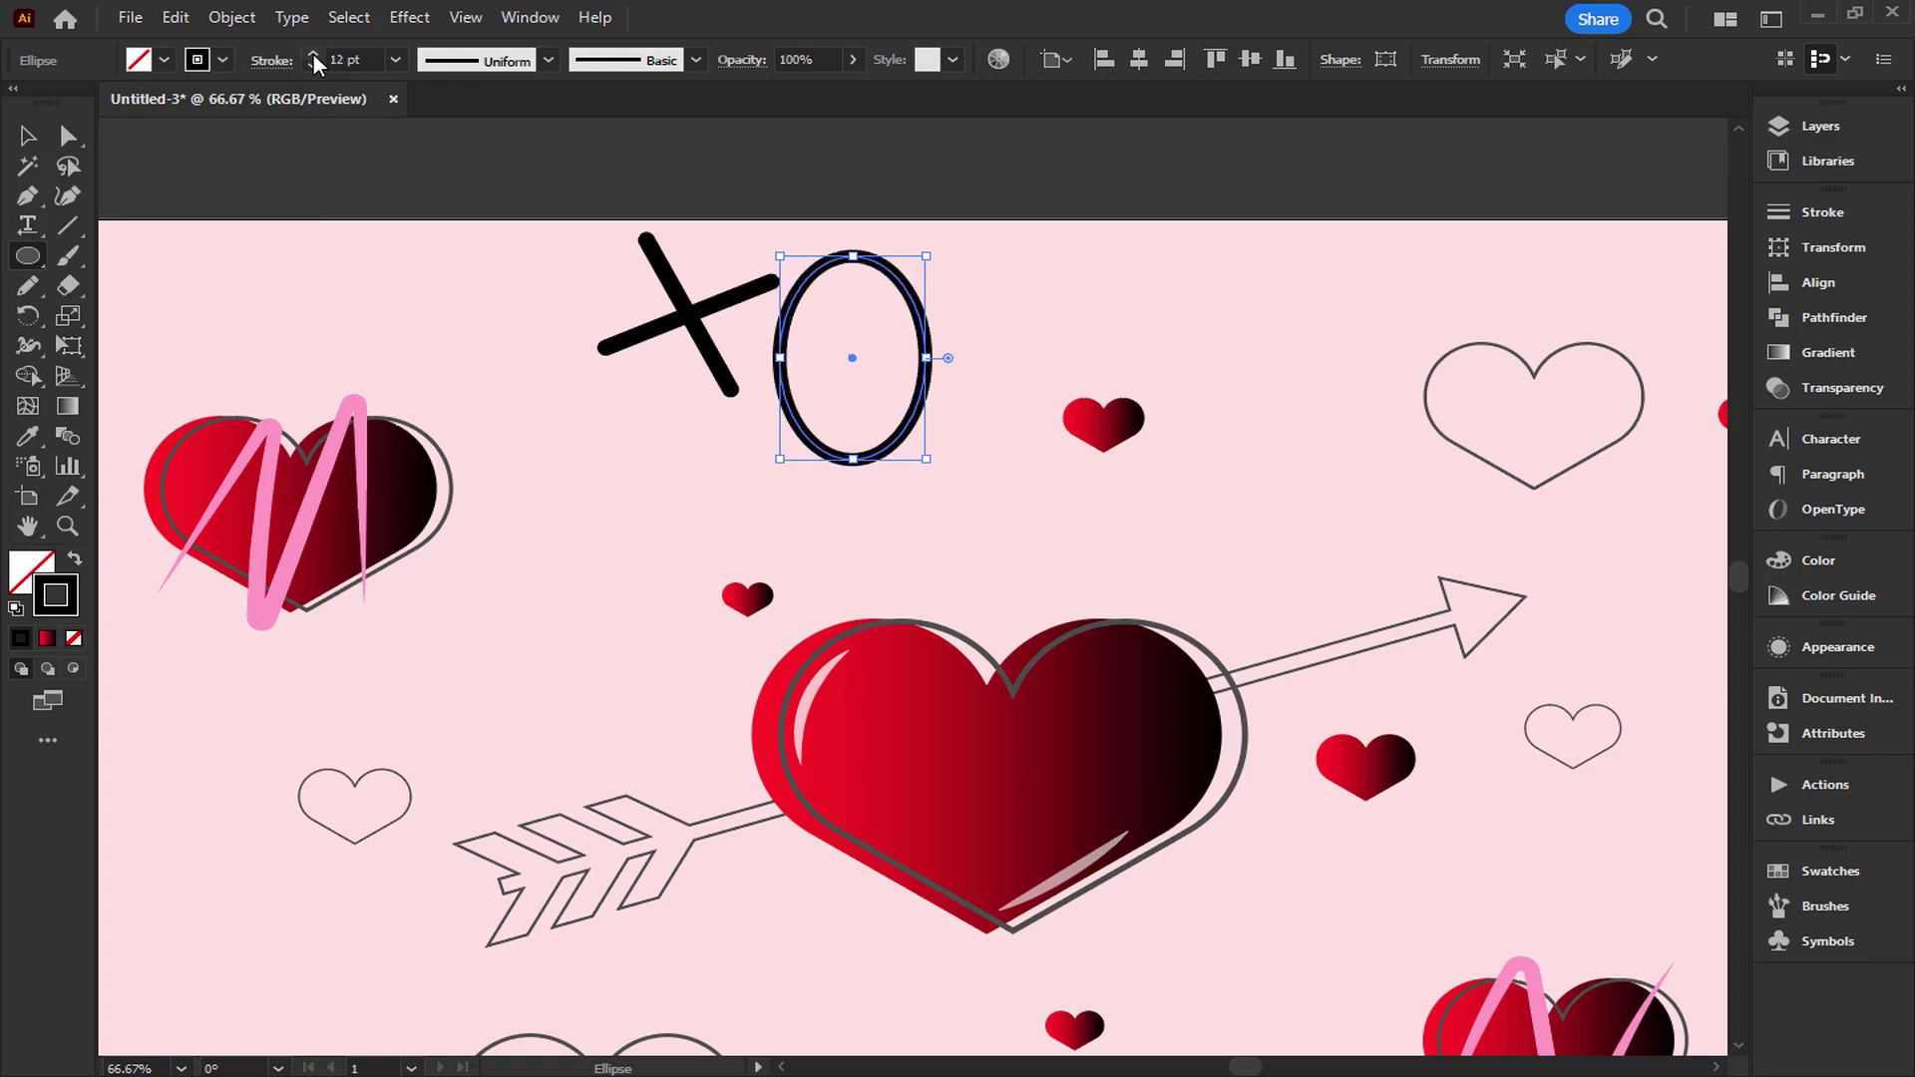
Shrink the O, adjust the X's rotation, and position the O beside it.
{"action": "left_click", "coordinate": [28, 135]}
{"action": "left_click_drag", "start_coordinate": [927, 459], "coordinate": [898, 406]}
{"action": "left_click", "coordinate": [603, 351]}
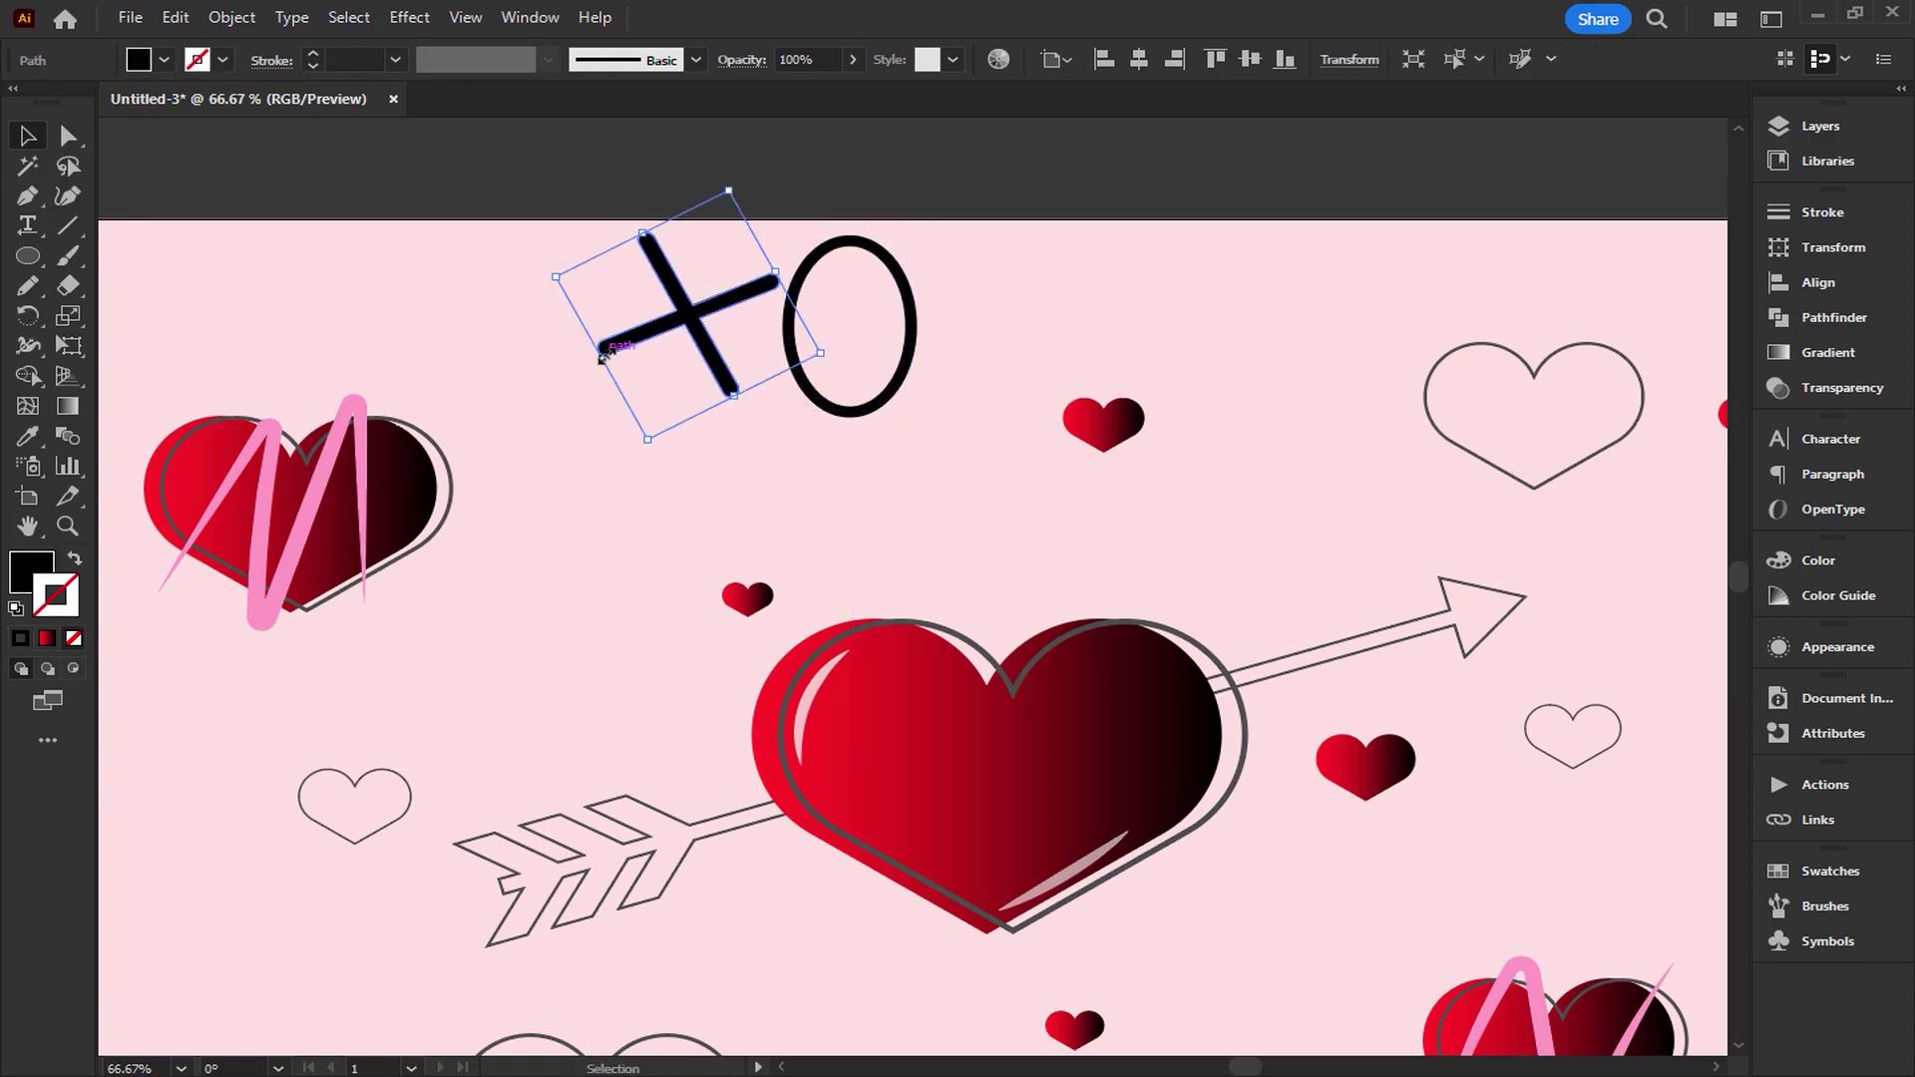
{"action": "left_click_drag", "start_coordinate": [637, 447], "coordinate": [677, 462]}
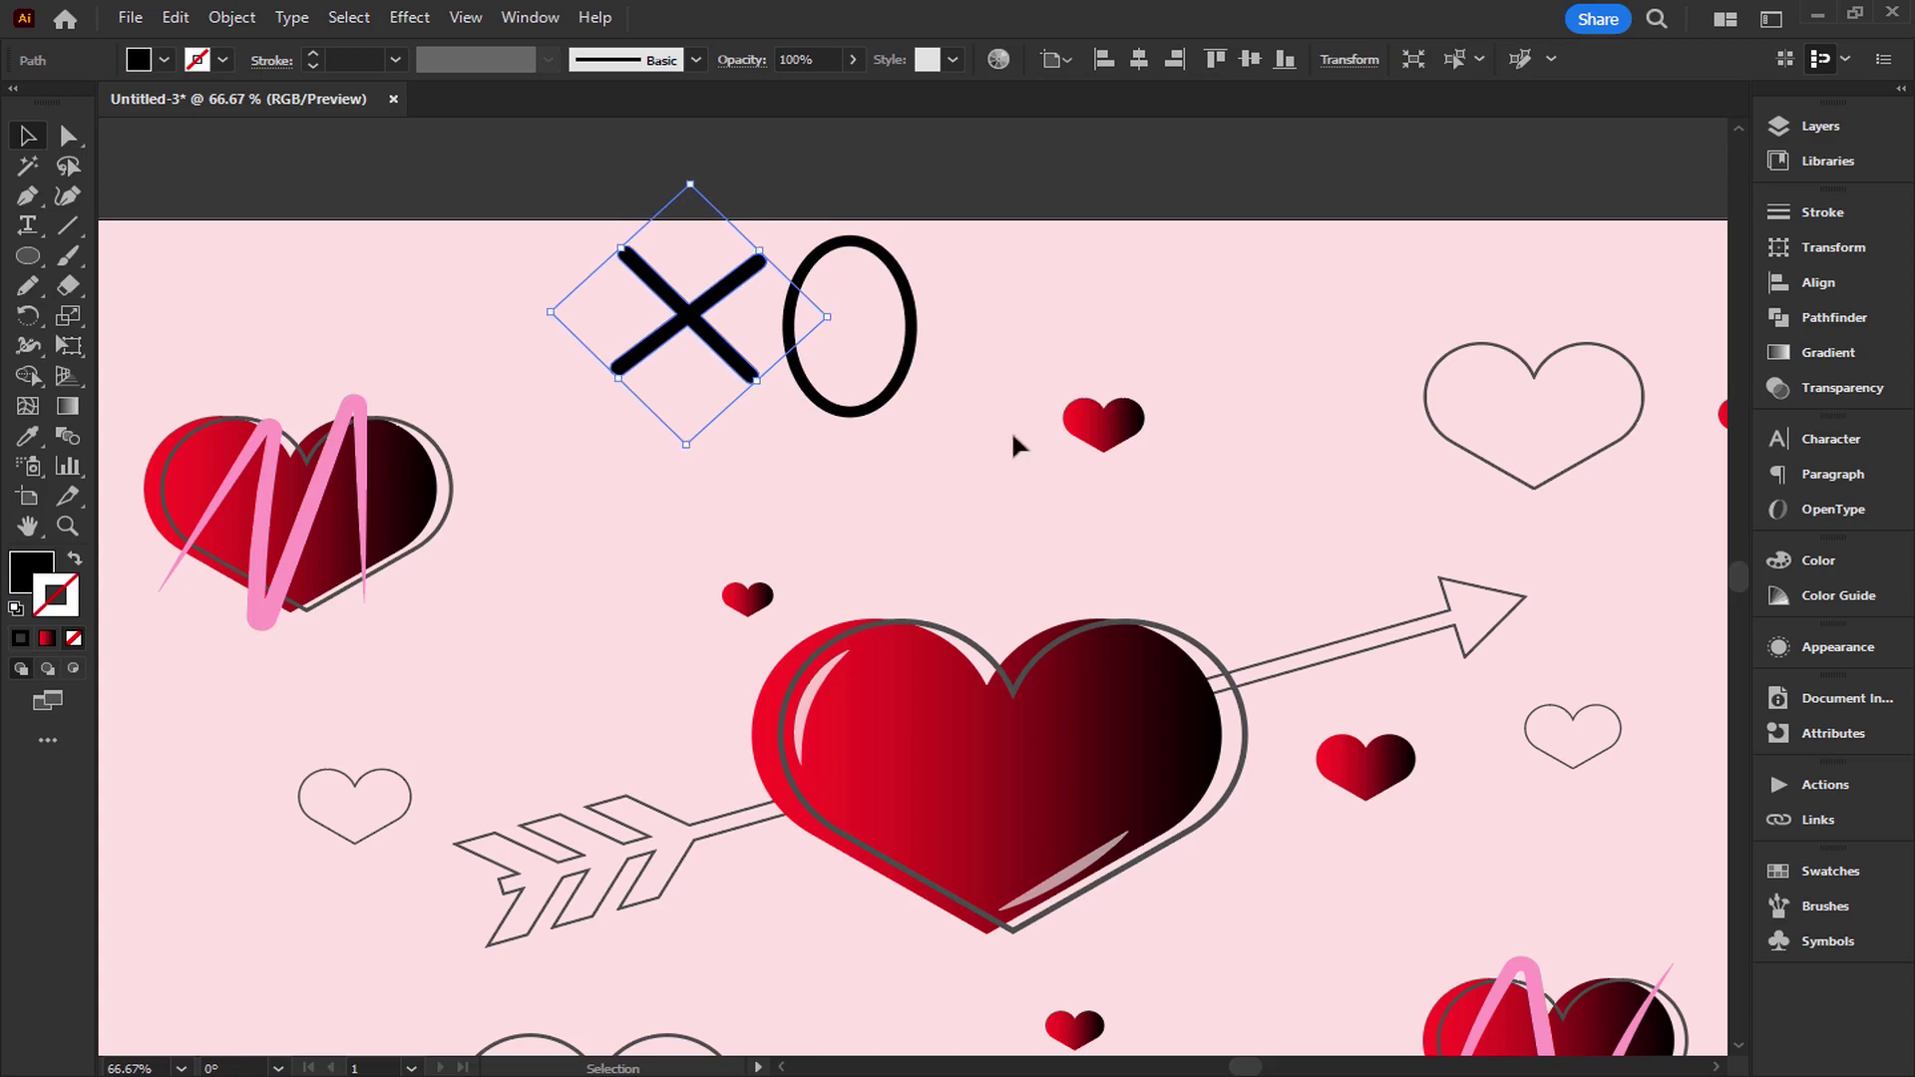
{"action": "left_click", "coordinate": [866, 411]}
{"action": "left_click_drag", "start_coordinate": [907, 398], "coordinate": [902, 392]}
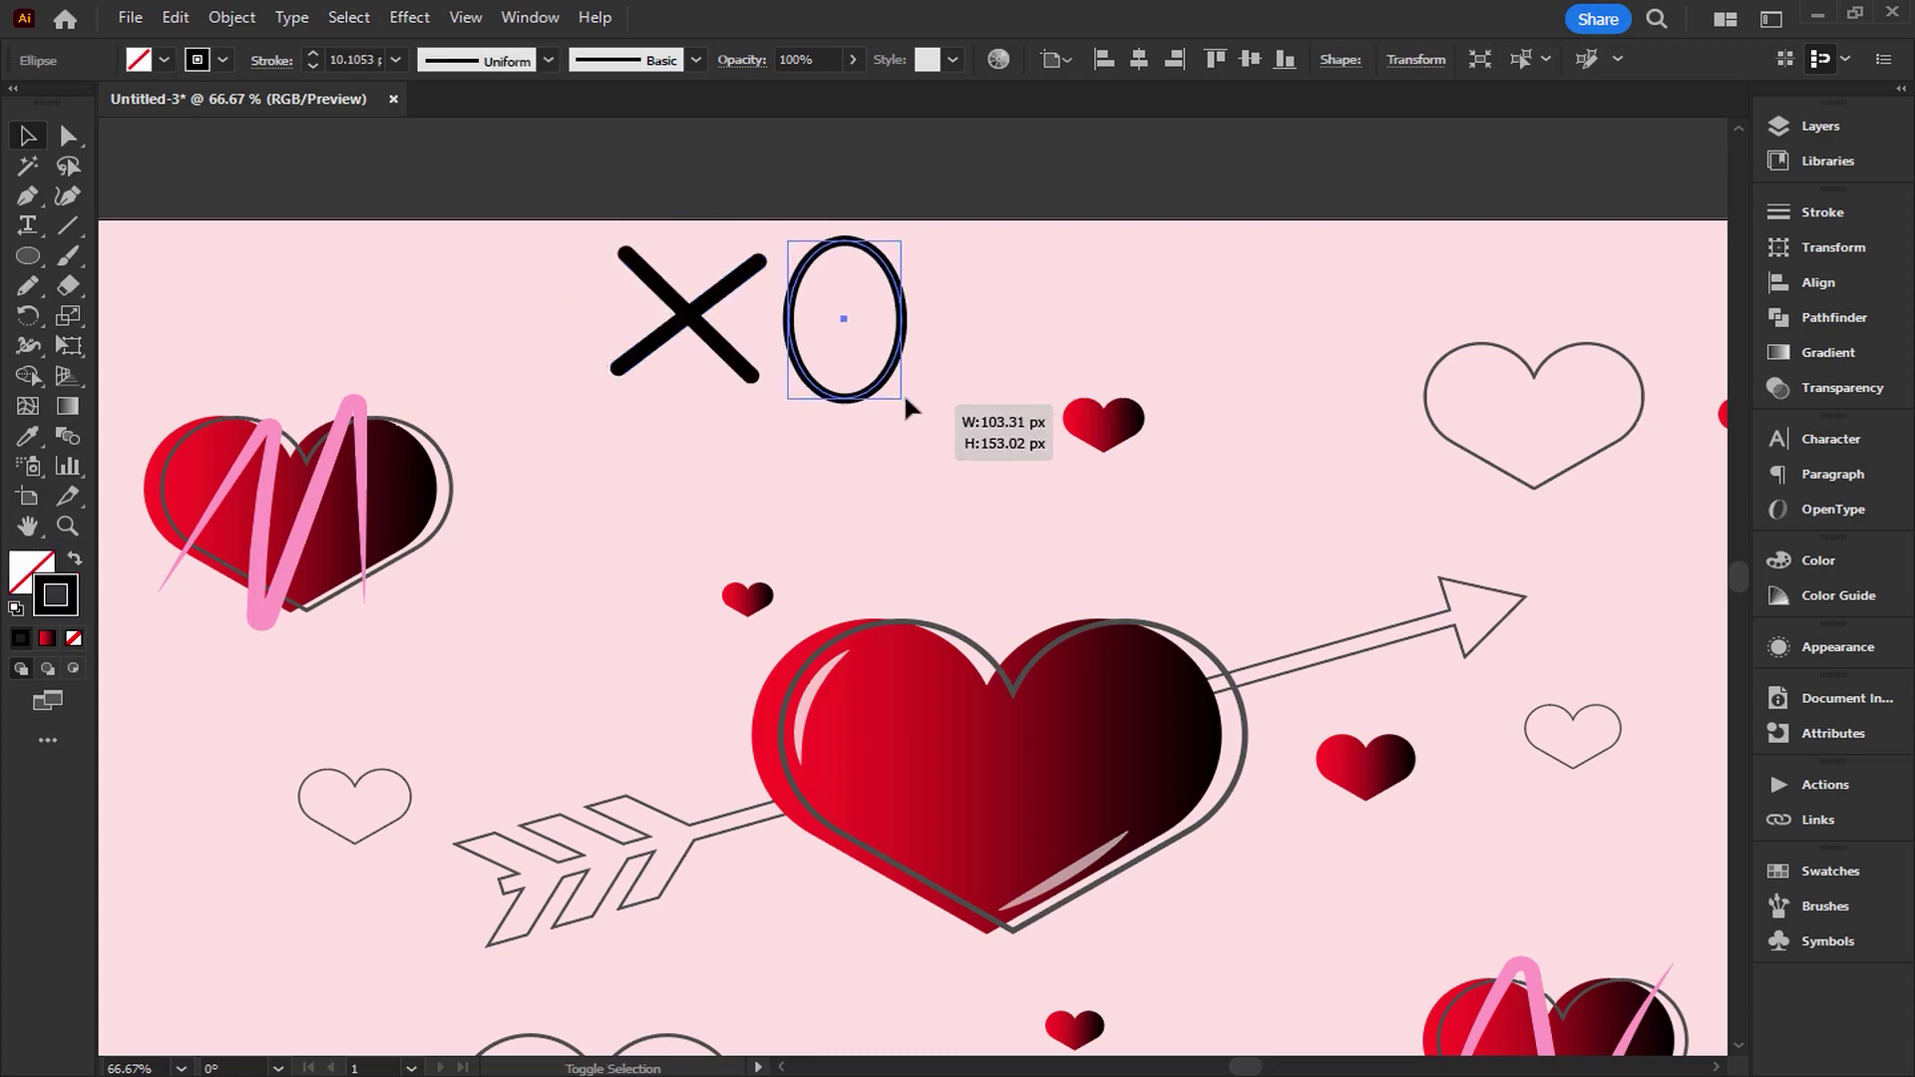
{"action": "left_click", "coordinate": [792, 433]}
{"action": "left_click_drag", "start_coordinate": [856, 251], "coordinate": [859, 246]}
Group the X and O into one XO mark.
{"action": "left_click", "coordinate": [649, 329], "text": "shift"}
{"action": "right_click", "coordinate": [784, 297]}
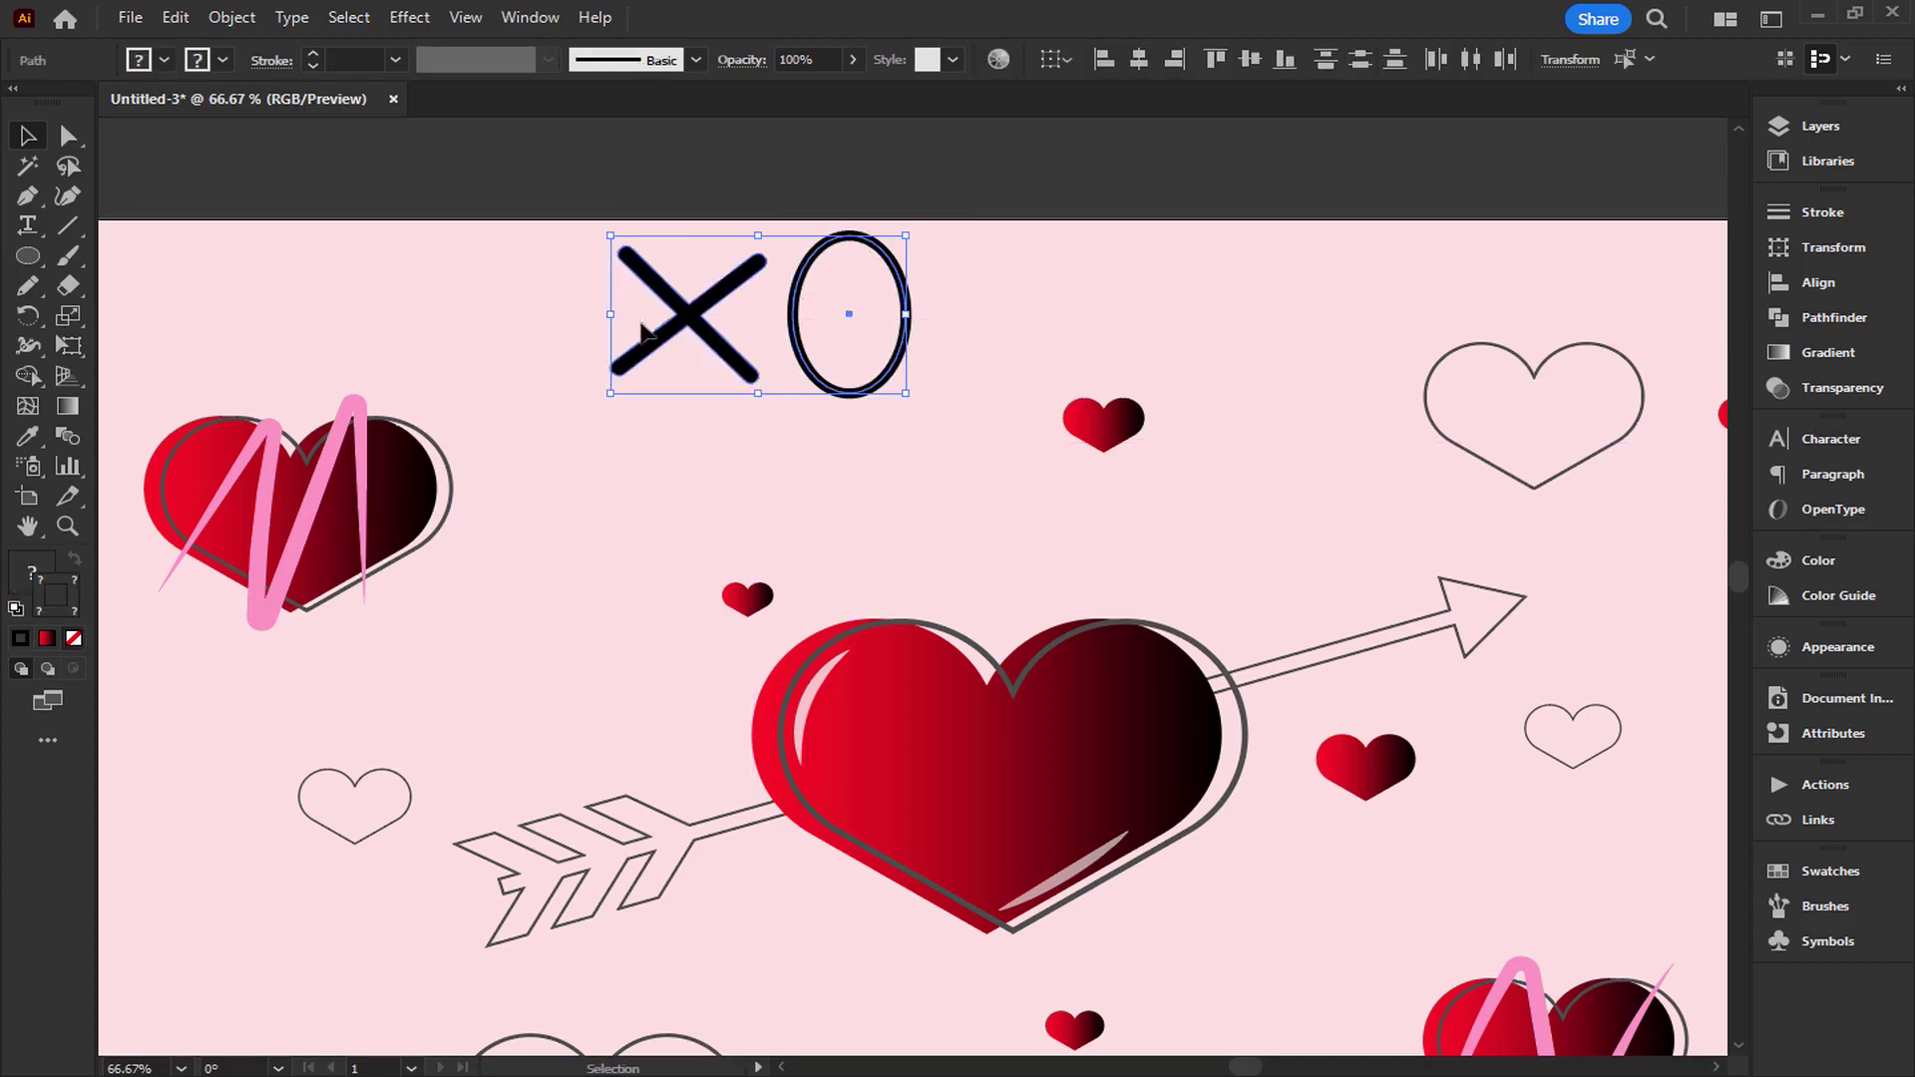
{"action": "left_click", "coordinate": [894, 595]}
{"action": "left_click", "coordinate": [901, 465]}
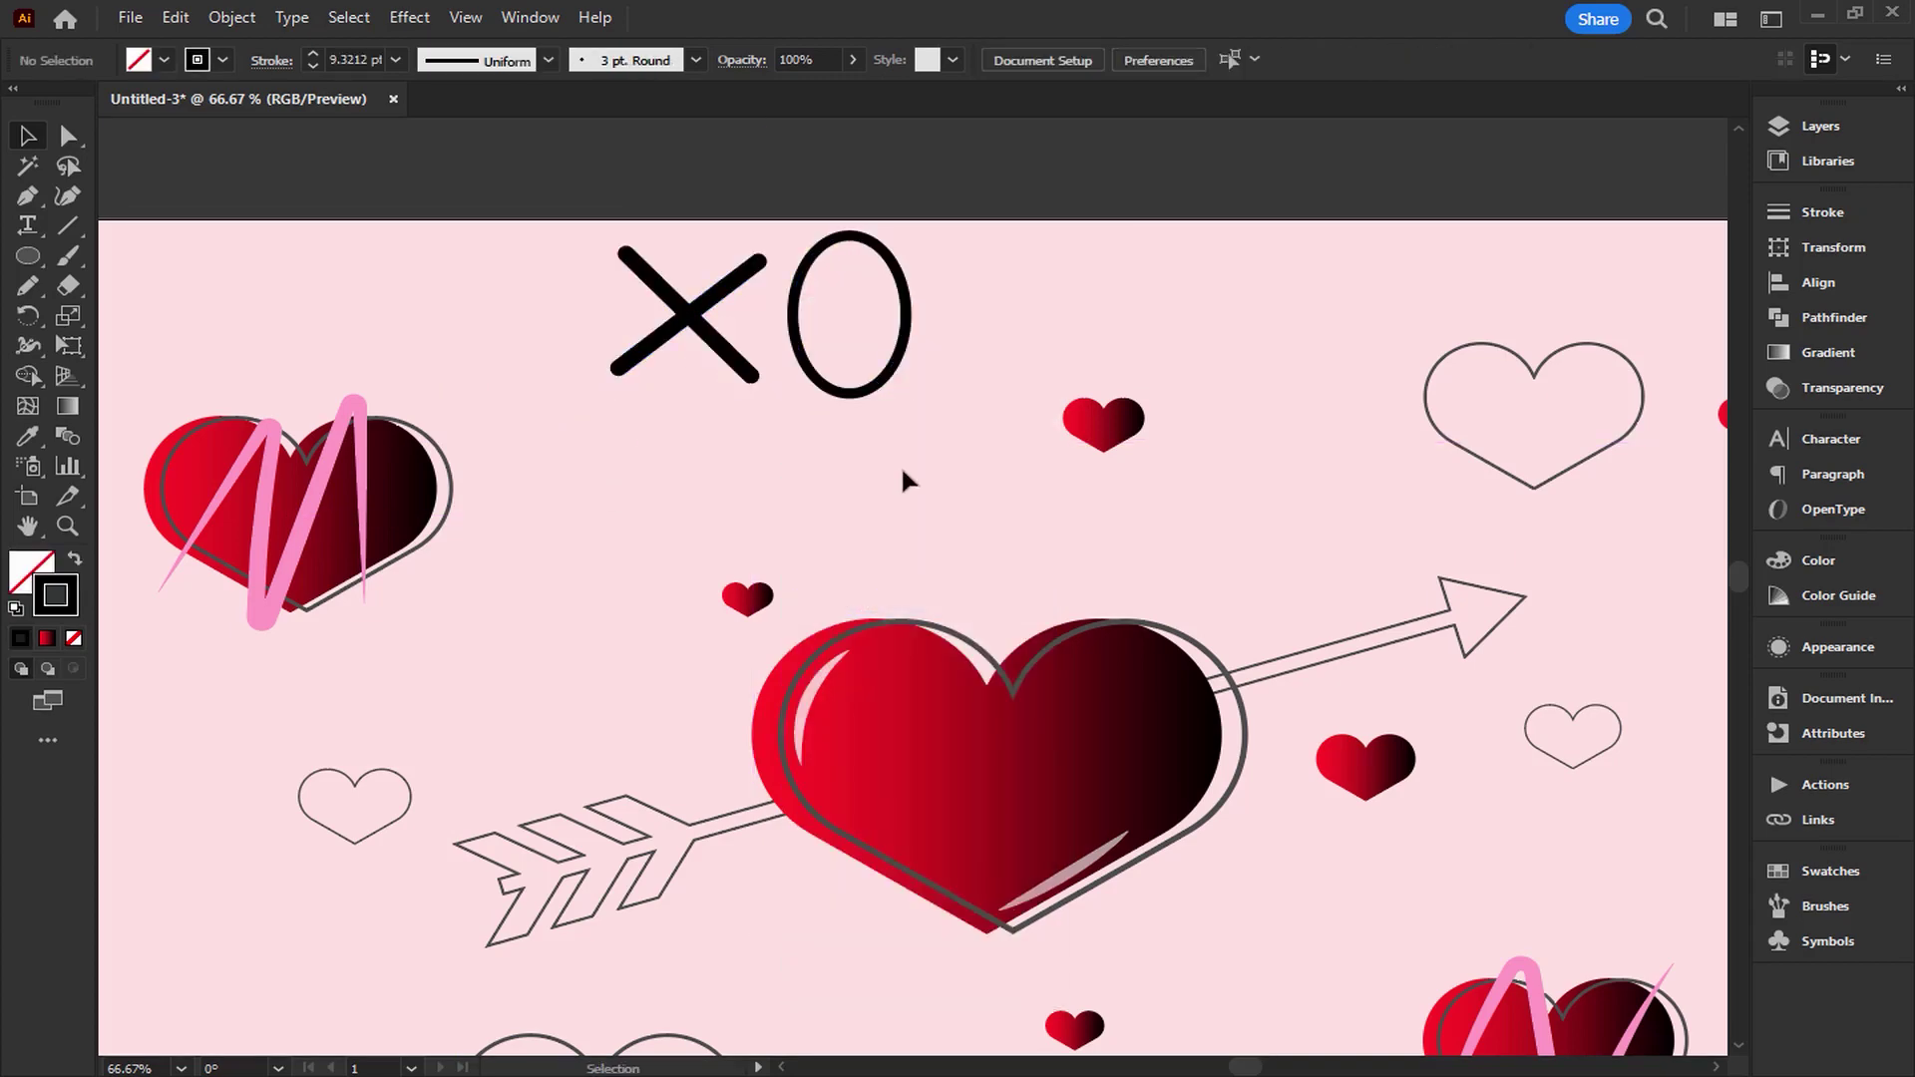
Place a copy of the XO mark lower on the artboard.
{"action": "scroll", "coordinate": [915, 419], "scroll_direction": "down", "scroll_amount": 1, "text": "alt"}
{"action": "scroll", "coordinate": [932, 384], "scroll_direction": "down", "scroll_amount": 1, "text": "alt"}
{"action": "mouse_move", "coordinate": [841, 385]}
{"action": "left_mouse_down"}
{"action": "mouse_move", "coordinate": [934, 820]}
{"action": "mouse_move", "coordinate": [896, 768]}
{"action": "left_mouse_up"}
{"action": "scroll", "coordinate": [834, 411], "scroll_direction": "up", "scroll_amount": 1}
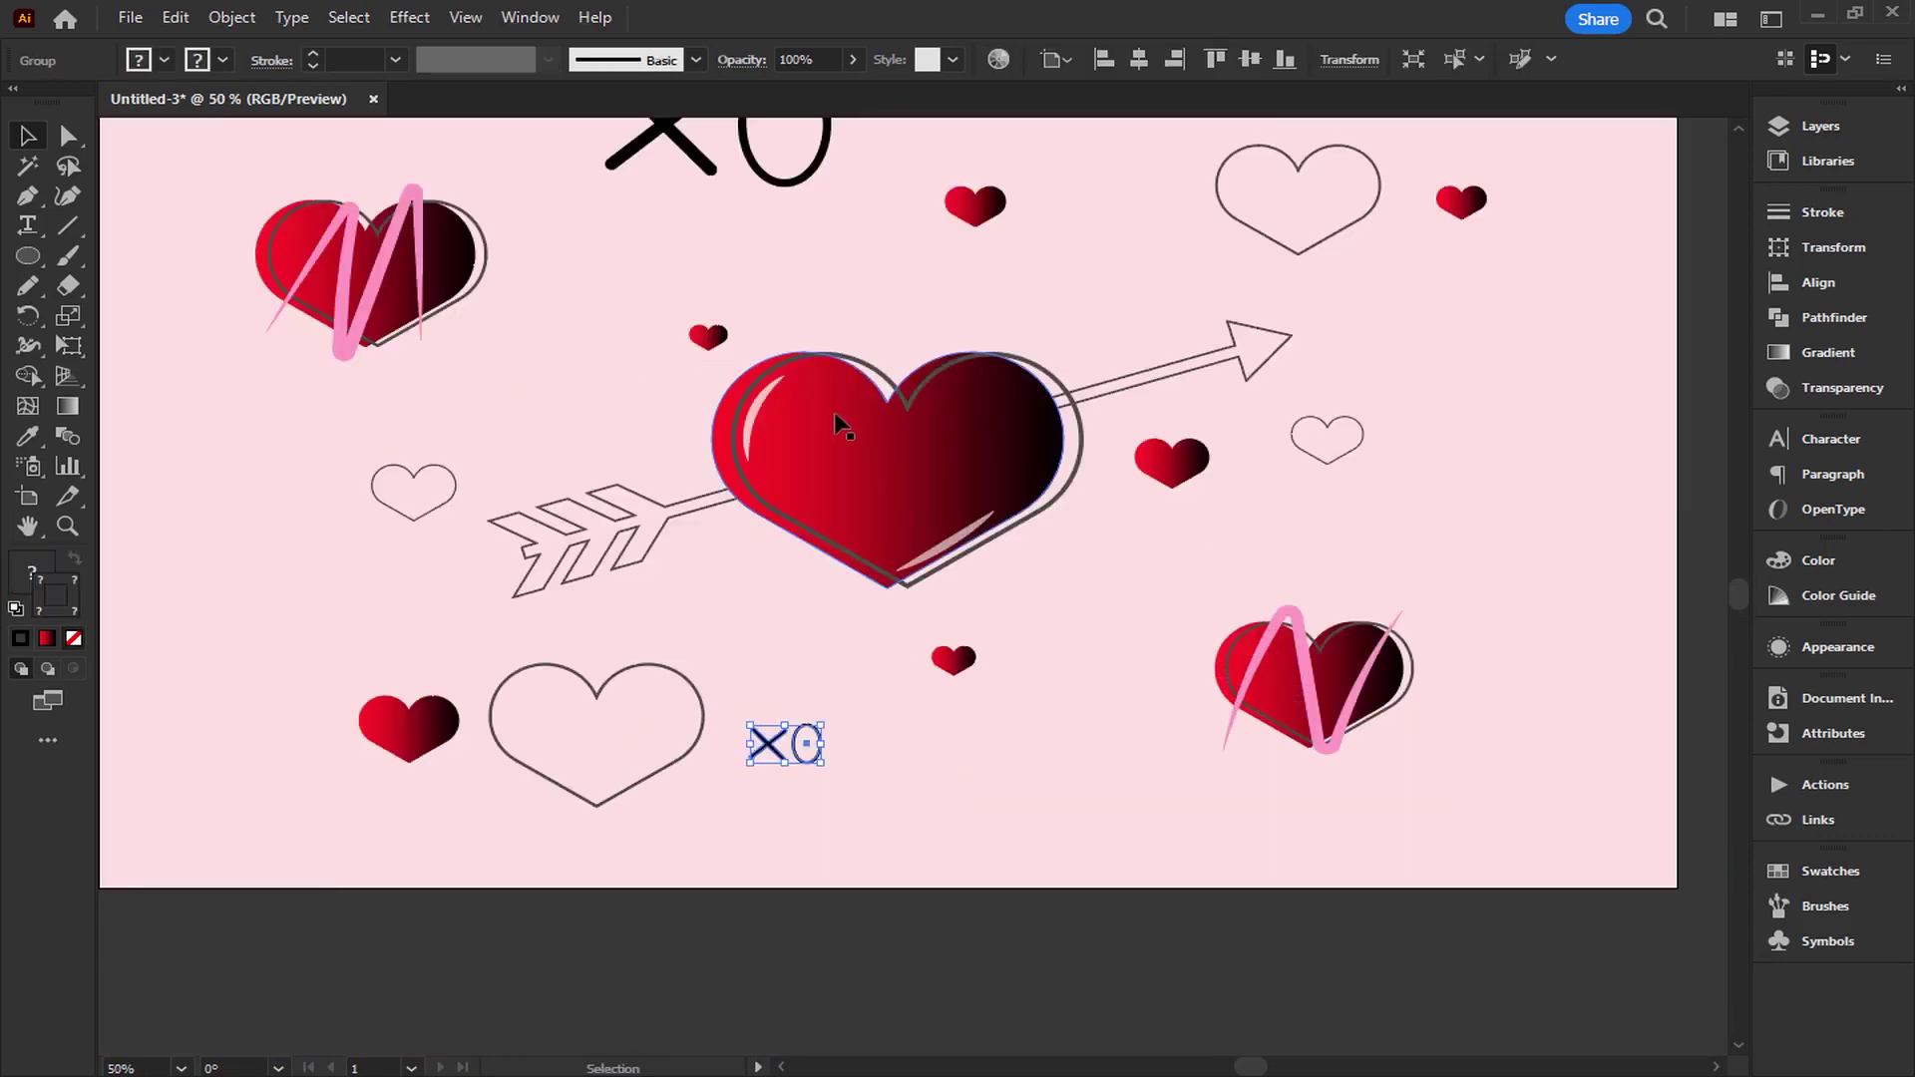
{"action": "scroll", "coordinate": [834, 411], "scroll_direction": "down", "scroll_amount": 1}
{"action": "left_click_drag", "start_coordinate": [877, 540], "coordinate": [804, 490]}
{"action": "scroll", "coordinate": [805, 491], "scroll_direction": "up", "scroll_amount": 1}
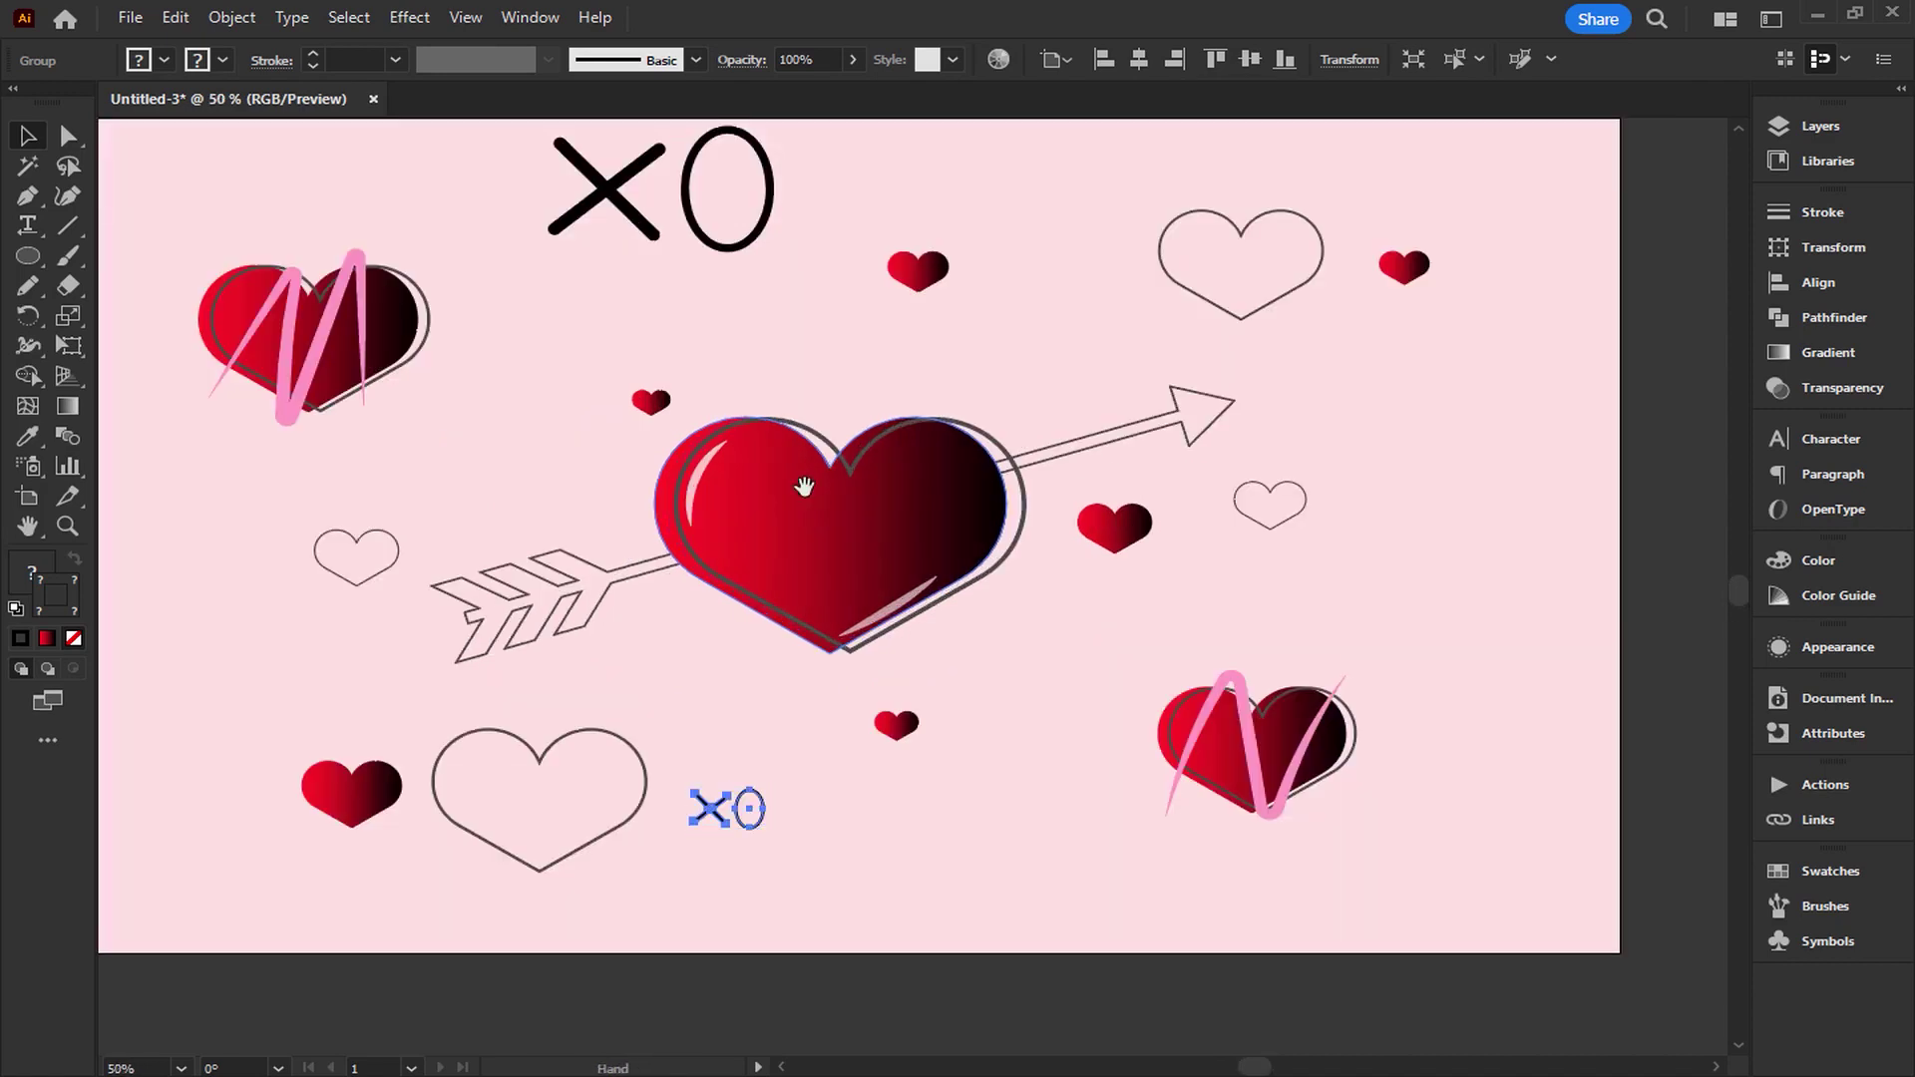
Duplicate the top XO beside the arrowhead, shrink it, and copy another to the left side.
{"action": "left_click", "coordinate": [743, 259]}
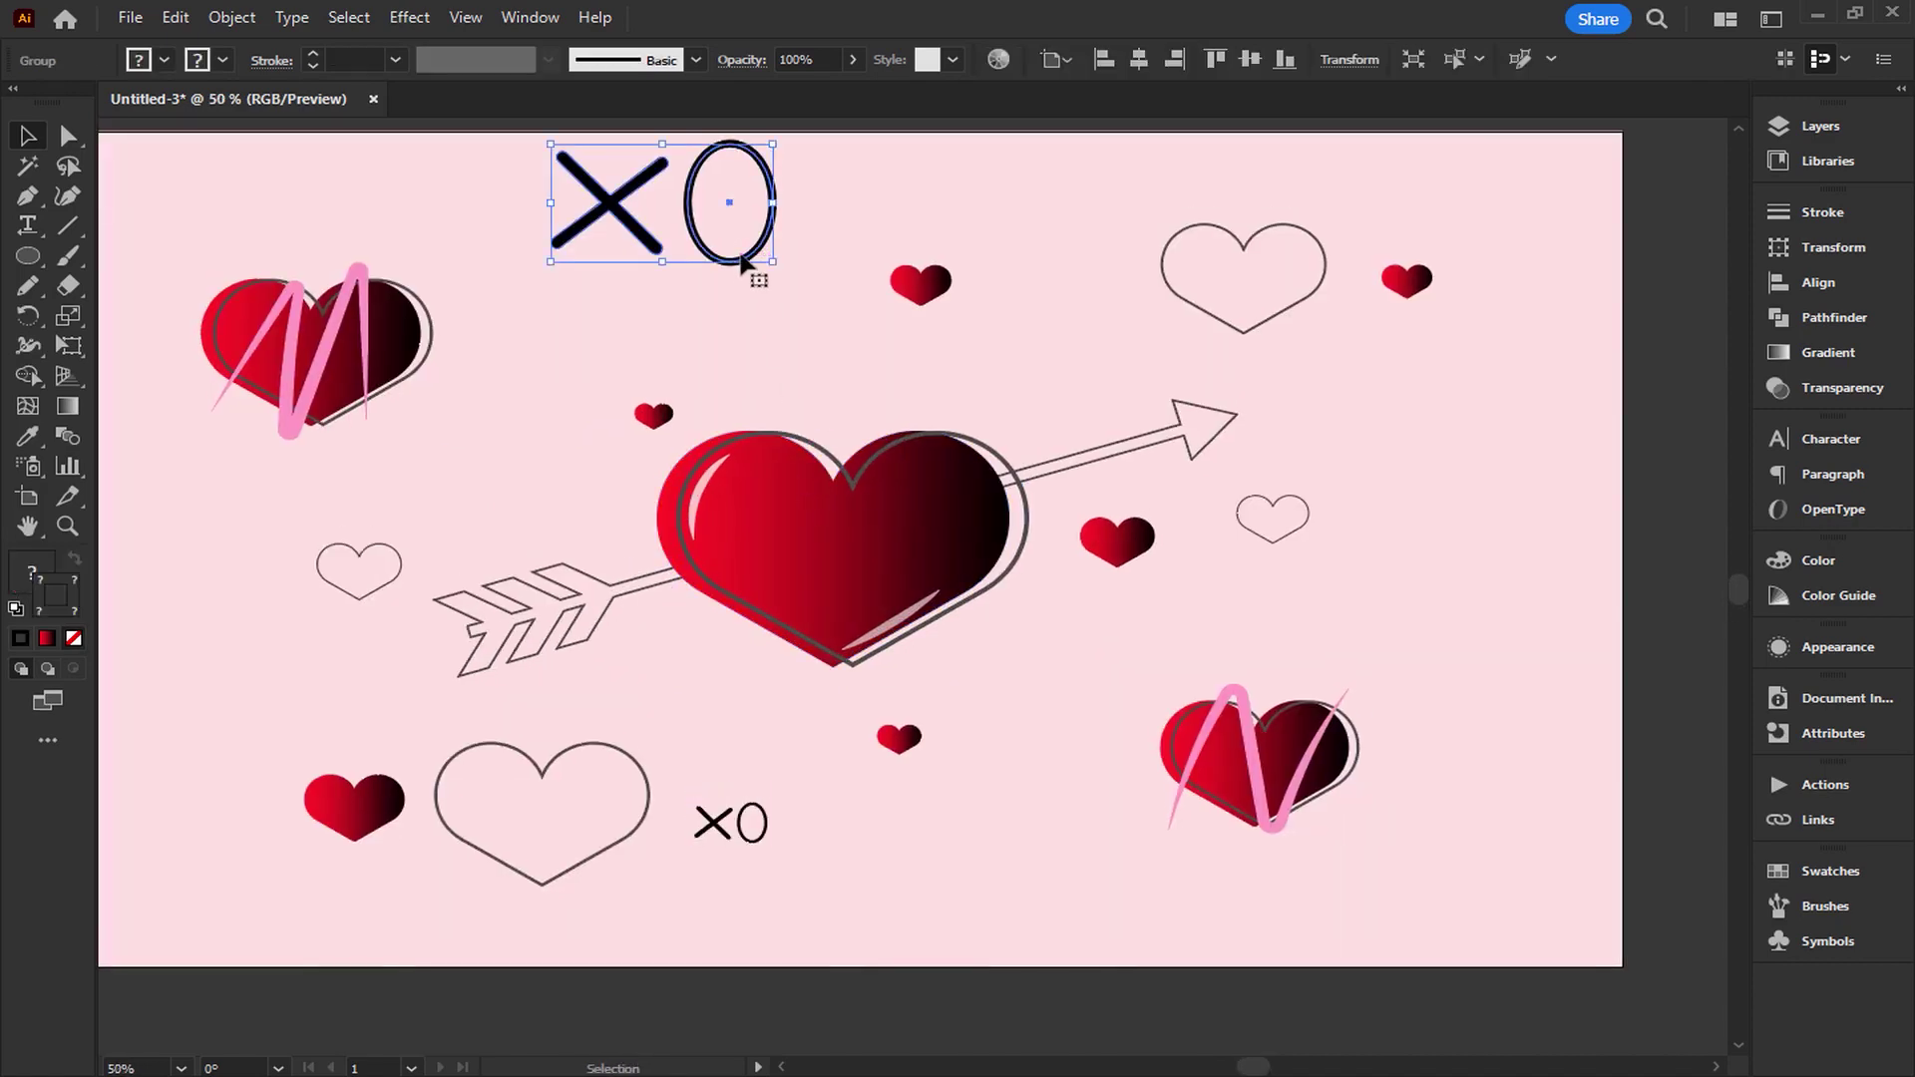
{"action": "left_click_drag", "start_coordinate": [743, 261], "coordinate": [1304, 428]}
{"action": "left_click", "coordinate": [744, 271]}
{"action": "mouse_move", "coordinate": [744, 271]}
{"action": "left_mouse_down"}
{"action": "mouse_move", "coordinate": [1476, 539]}
{"action": "mouse_move", "coordinate": [1367, 451]}
{"action": "left_mouse_up"}
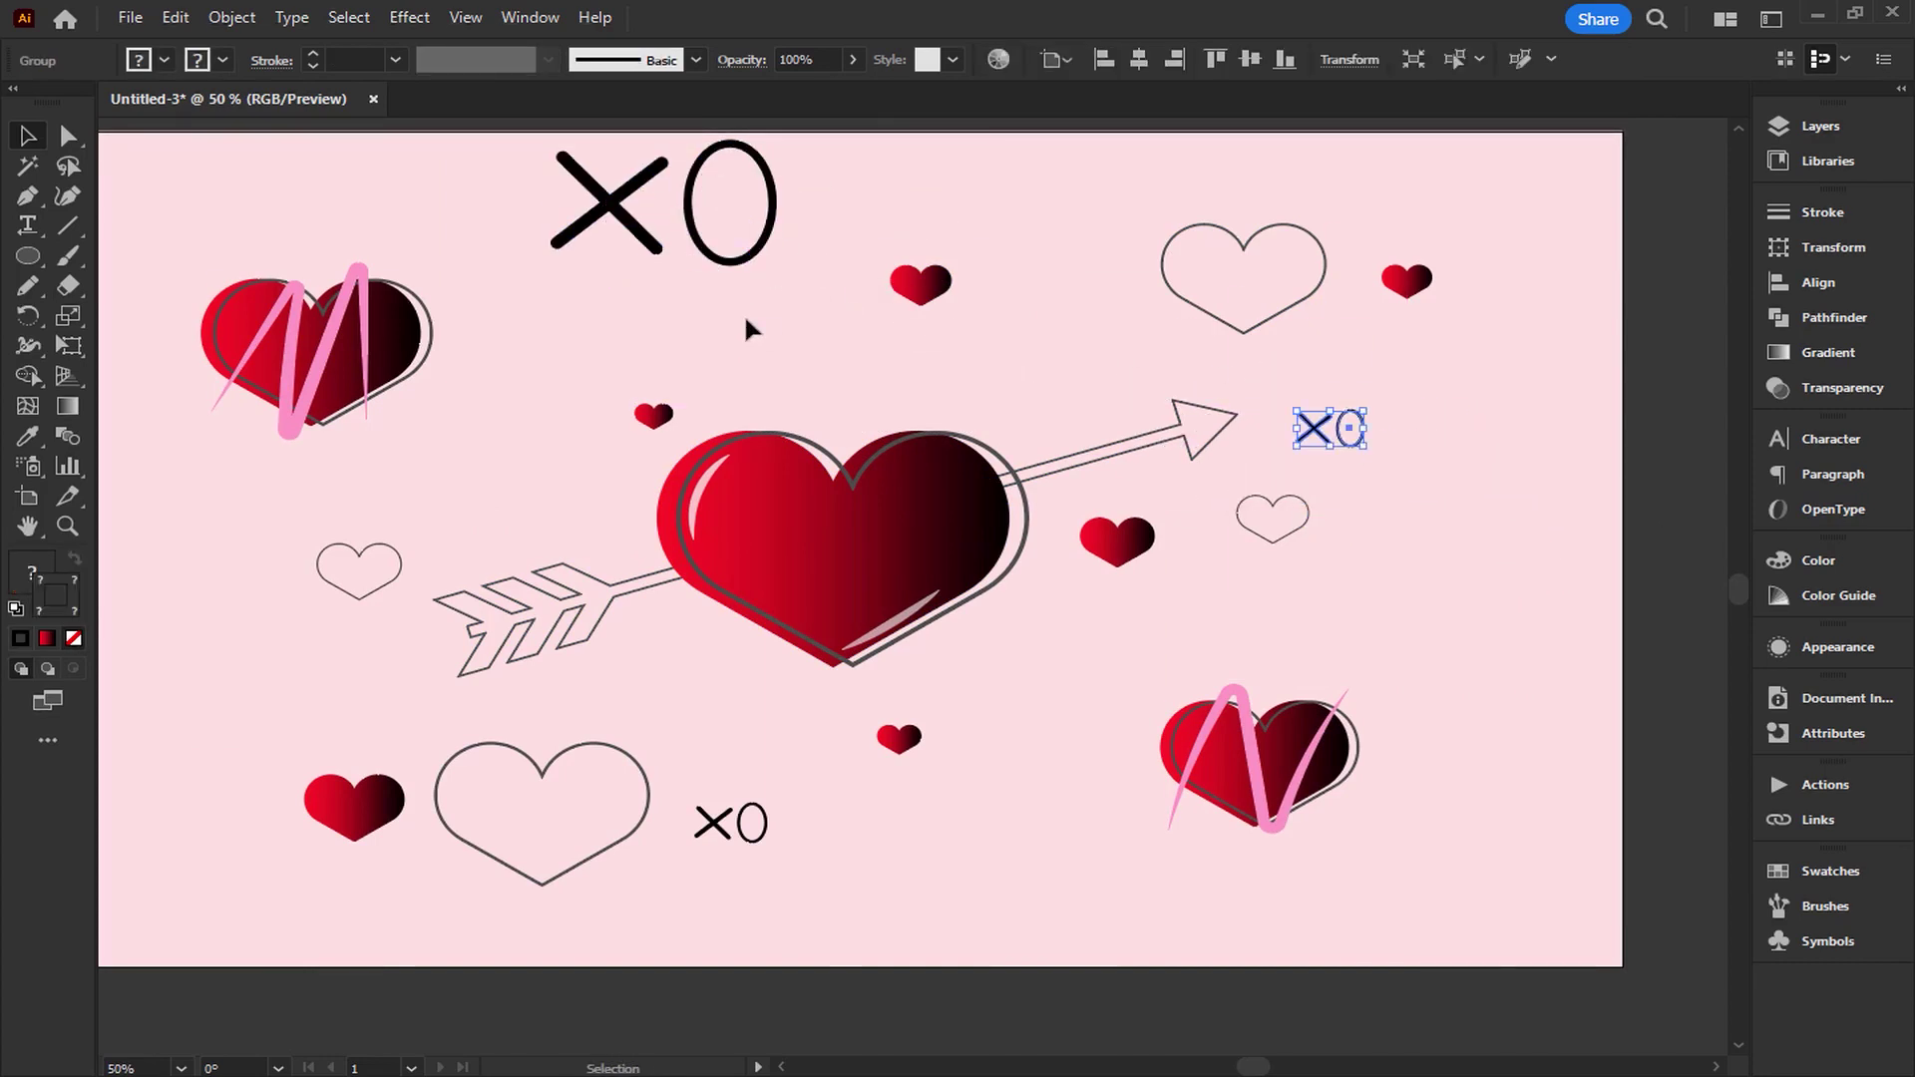
{"action": "left_click", "coordinate": [730, 277]}
{"action": "mouse_move", "coordinate": [730, 278]}
{"action": "left_mouse_down", "text": "alt"}
{"action": "mouse_move", "coordinate": [369, 666]}
{"action": "mouse_move", "coordinate": [205, 583]}
{"action": "mouse_move", "coordinate": [269, 640]}
{"action": "left_mouse_up", "text": "alt"}
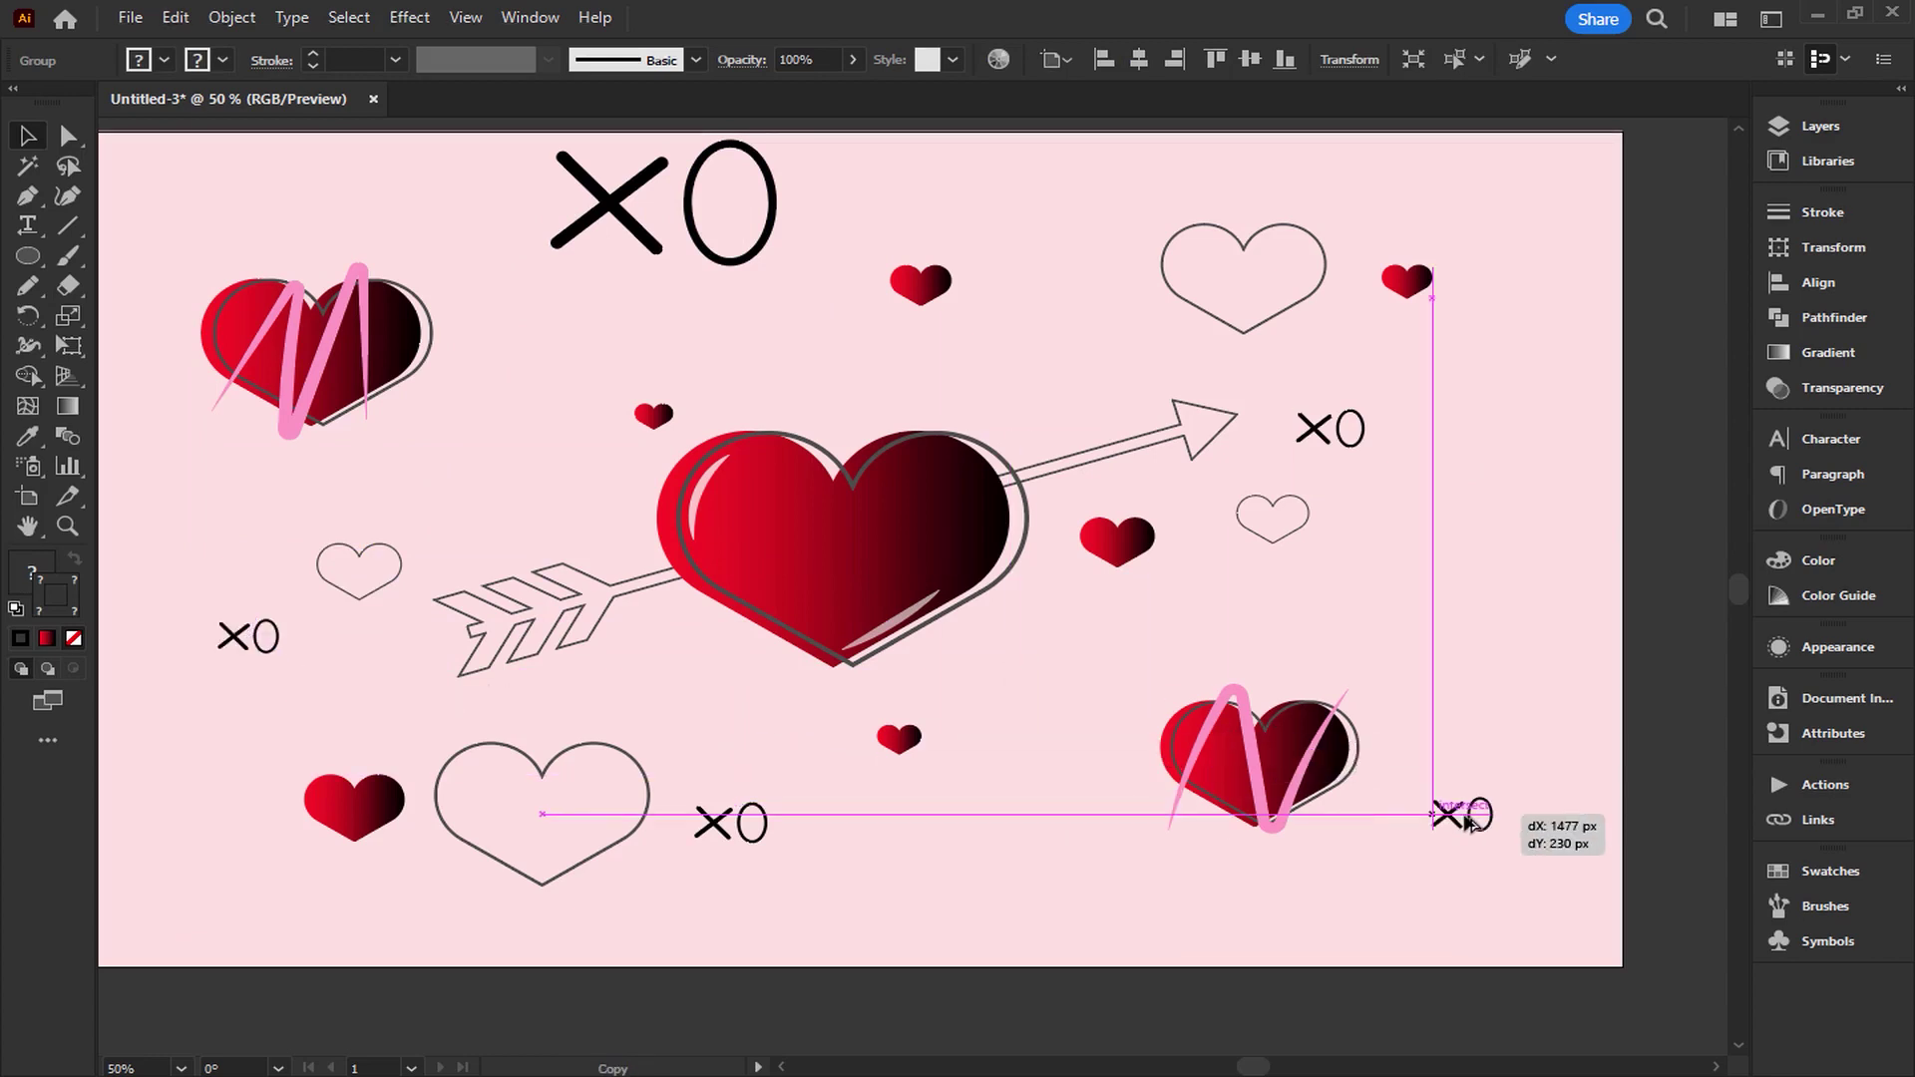
Copy a small XO beside the pink-scribble heart and fine-tune the copies' positions.
{"action": "left_click_drag", "start_coordinate": [262, 648], "coordinate": [1479, 829], "text": "alt"}
{"action": "left_click_drag", "start_coordinate": [1511, 843], "coordinate": [1534, 856]}
{"action": "left_click", "coordinate": [1426, 919]}
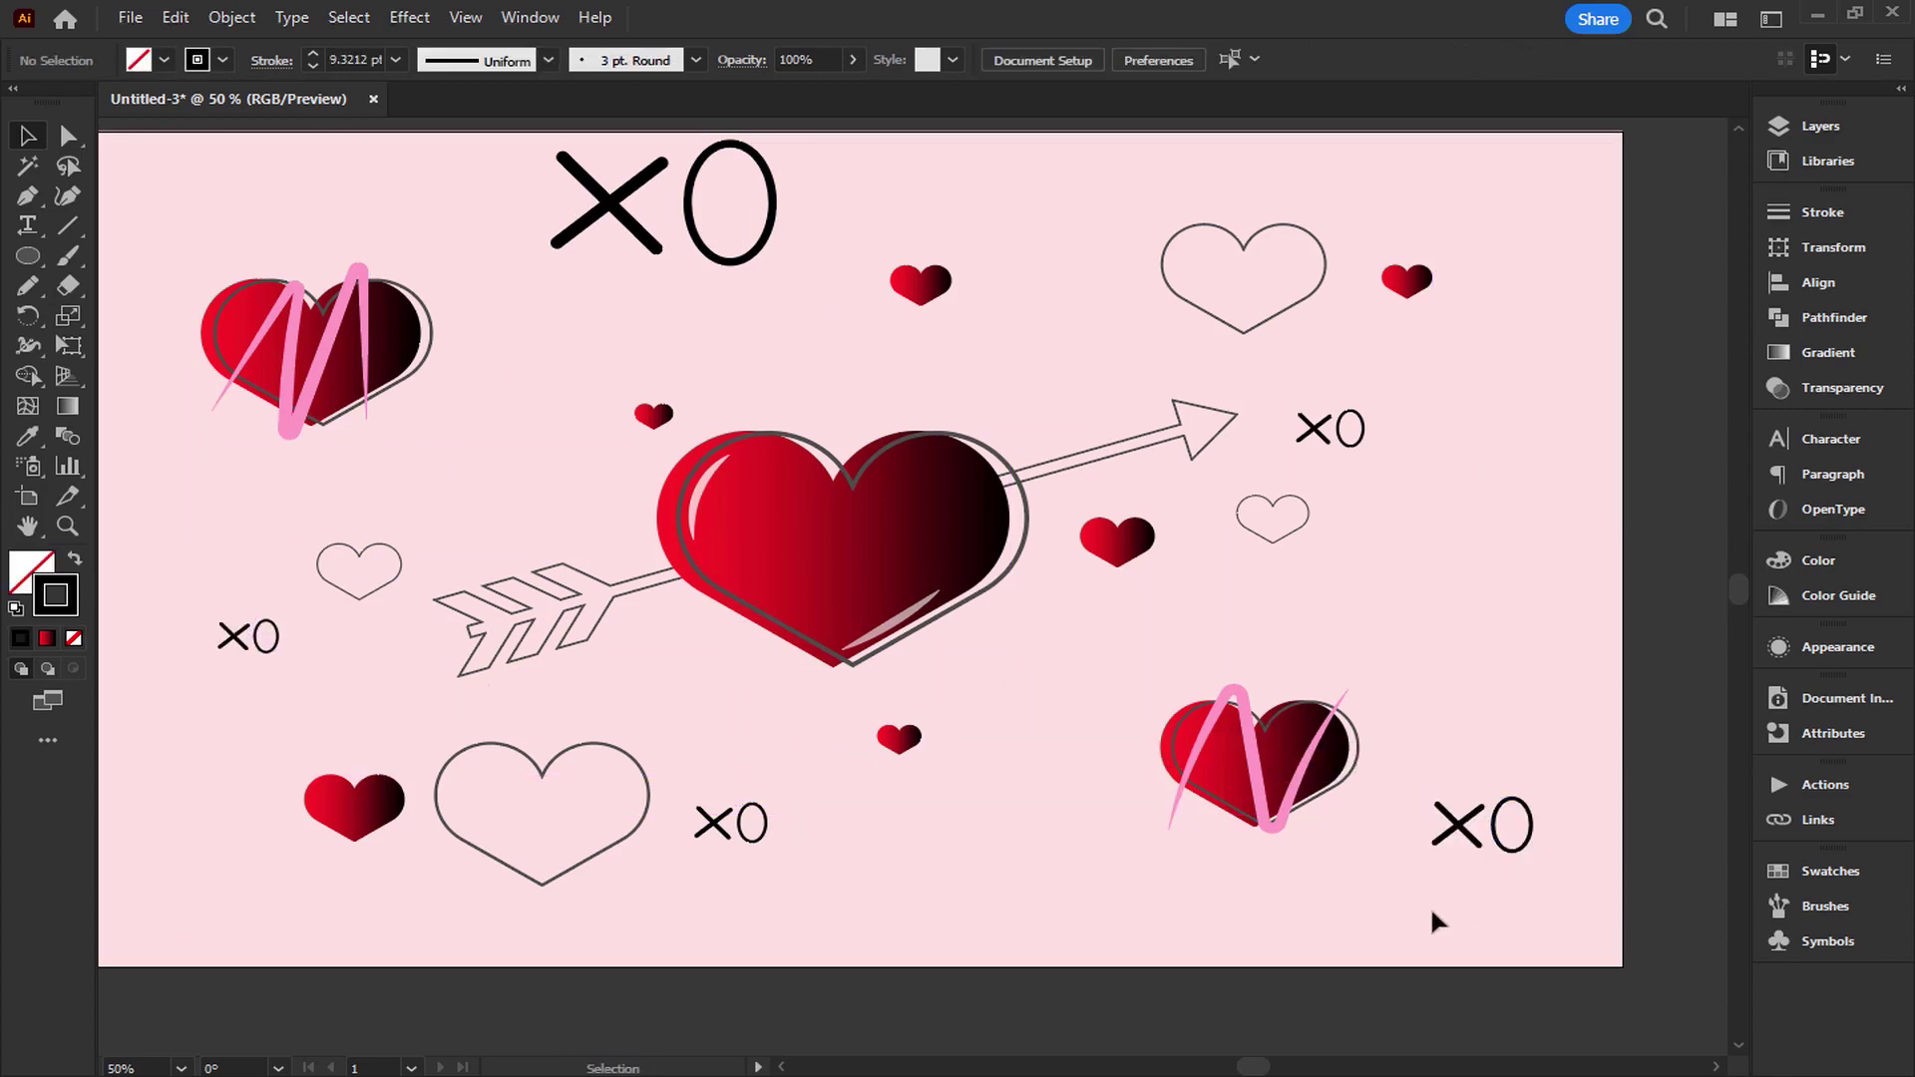
{"action": "left_click_drag", "start_coordinate": [1483, 855], "coordinate": [1486, 823]}
{"action": "left_click_drag", "start_coordinate": [1302, 421], "coordinate": [1287, 405]}
{"action": "left_click", "coordinate": [1423, 522]}
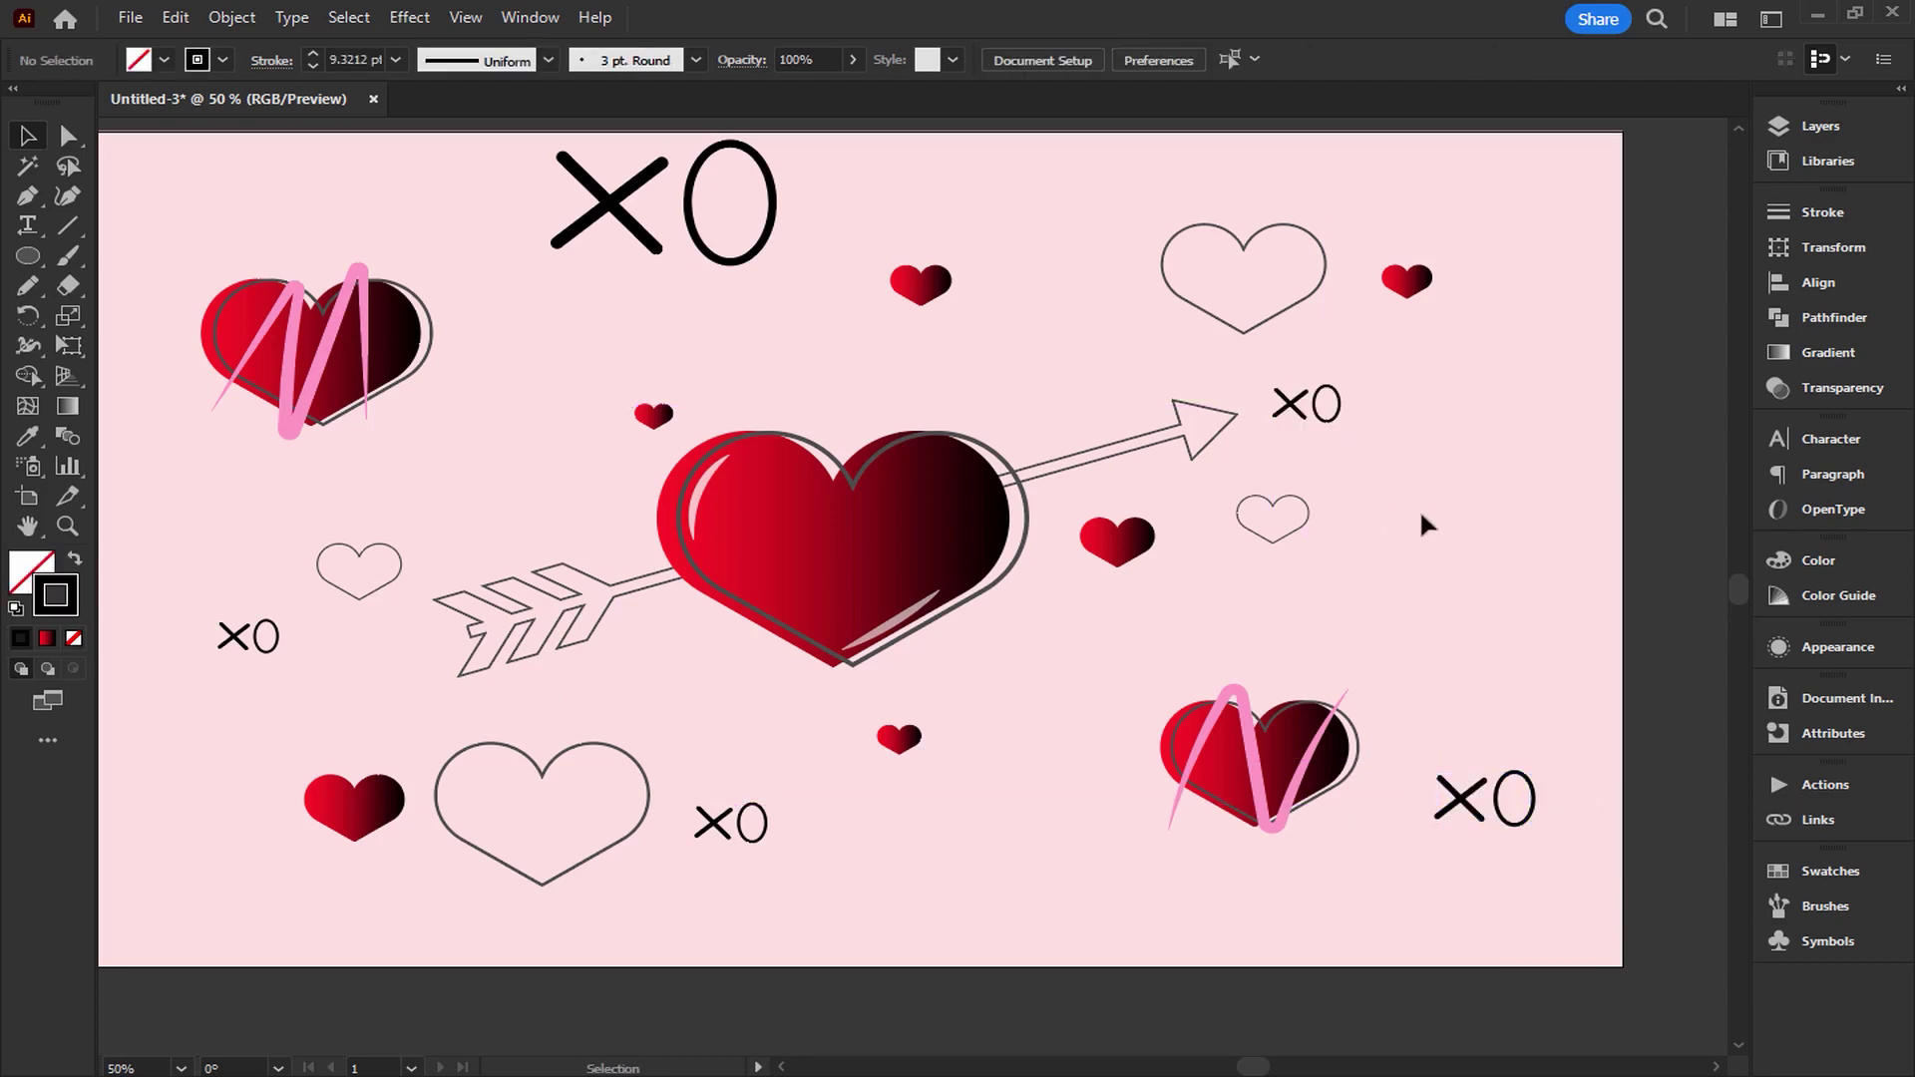
{"action": "key", "text": "b"}
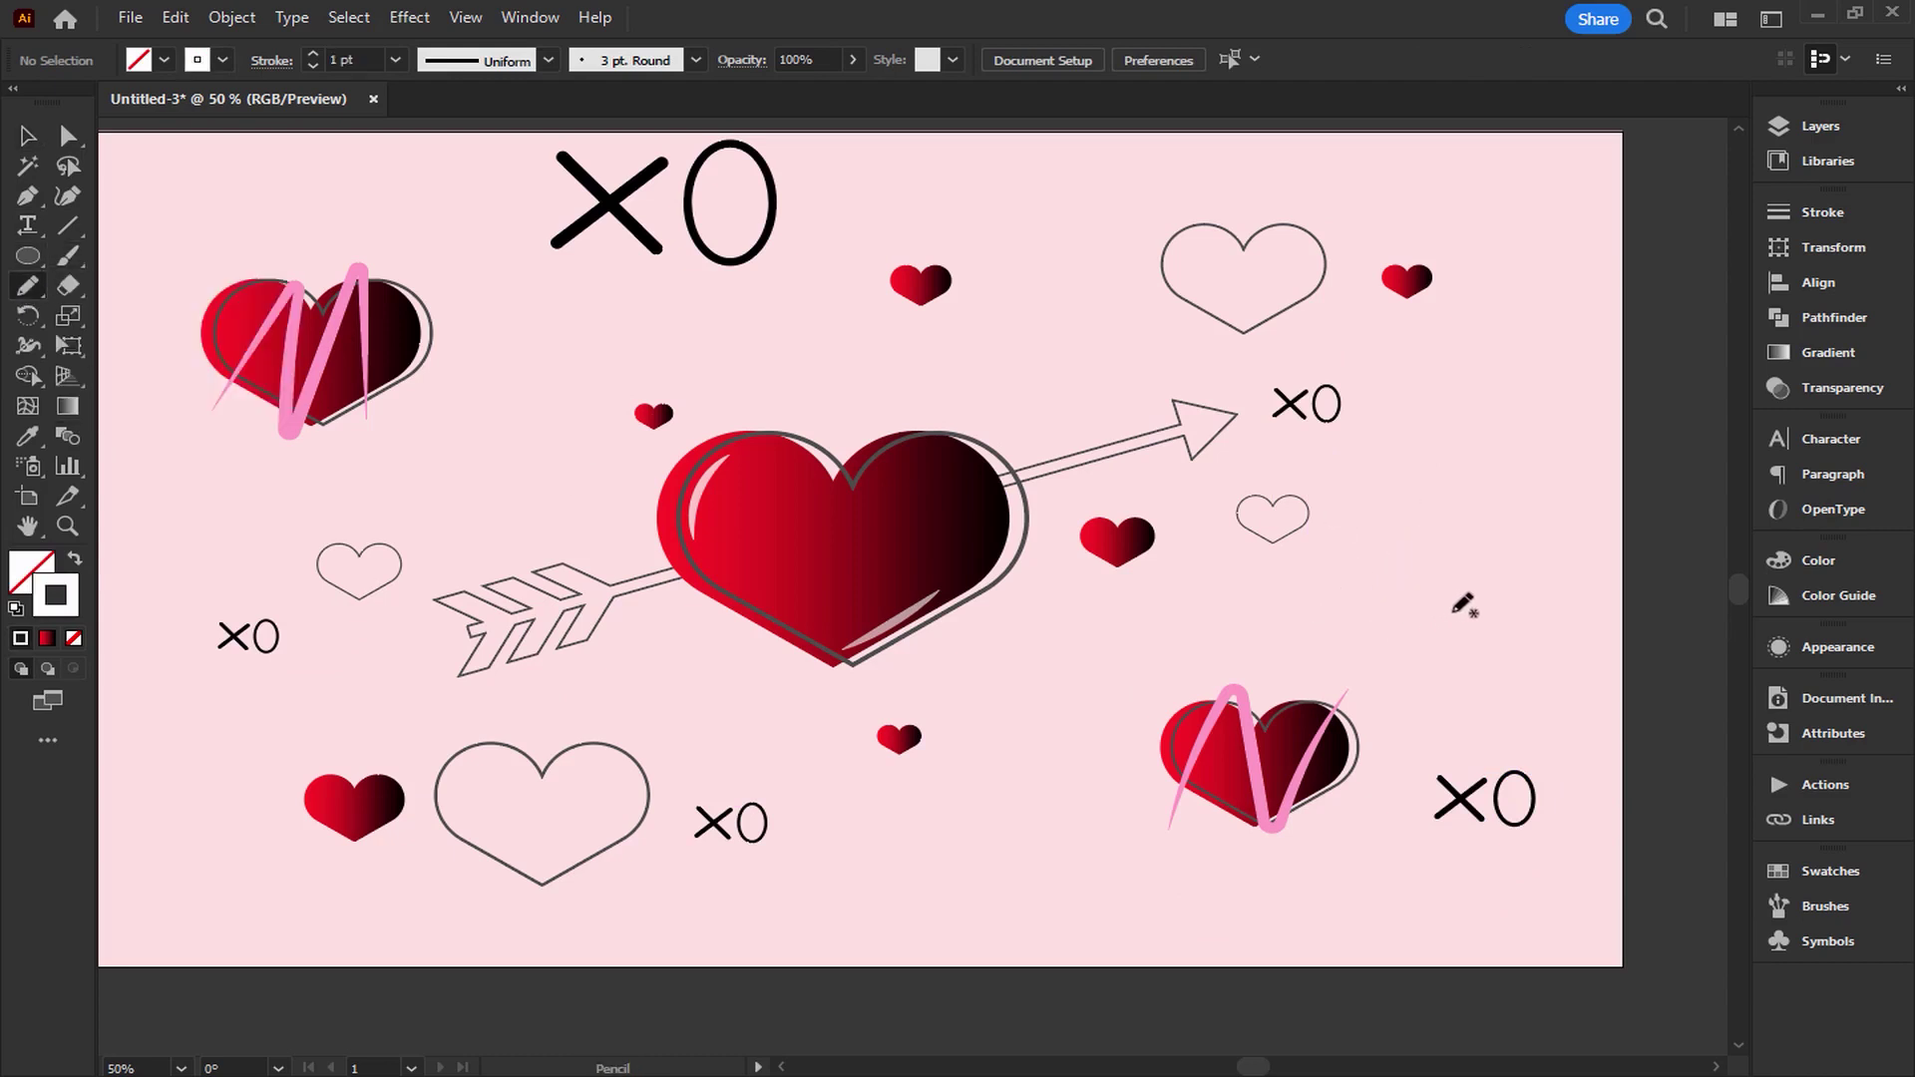
Paint a looping swirl on the right edge with a 16 pt tapered stroke.
{"action": "left_click_drag", "start_coordinate": [1496, 609], "coordinate": [1640, 279]}
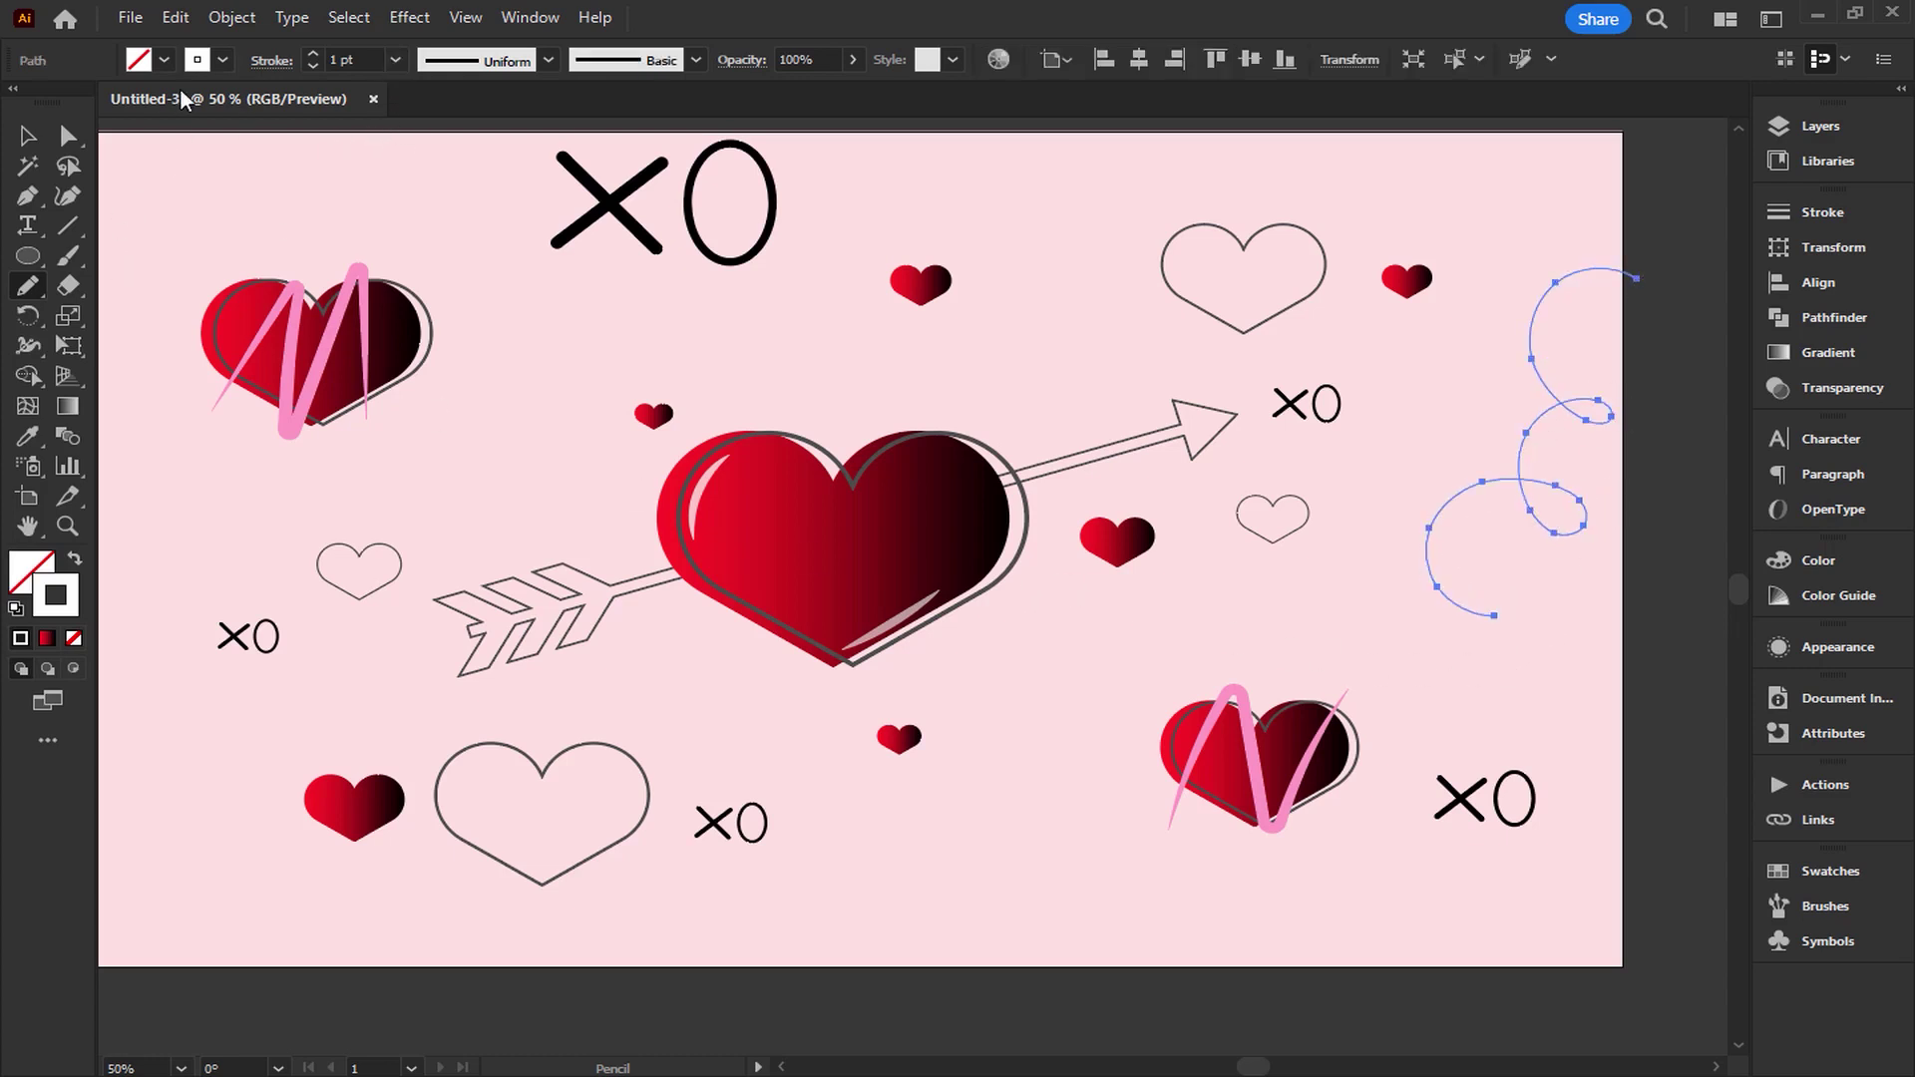
{"action": "left_click", "coordinate": [395, 59]}
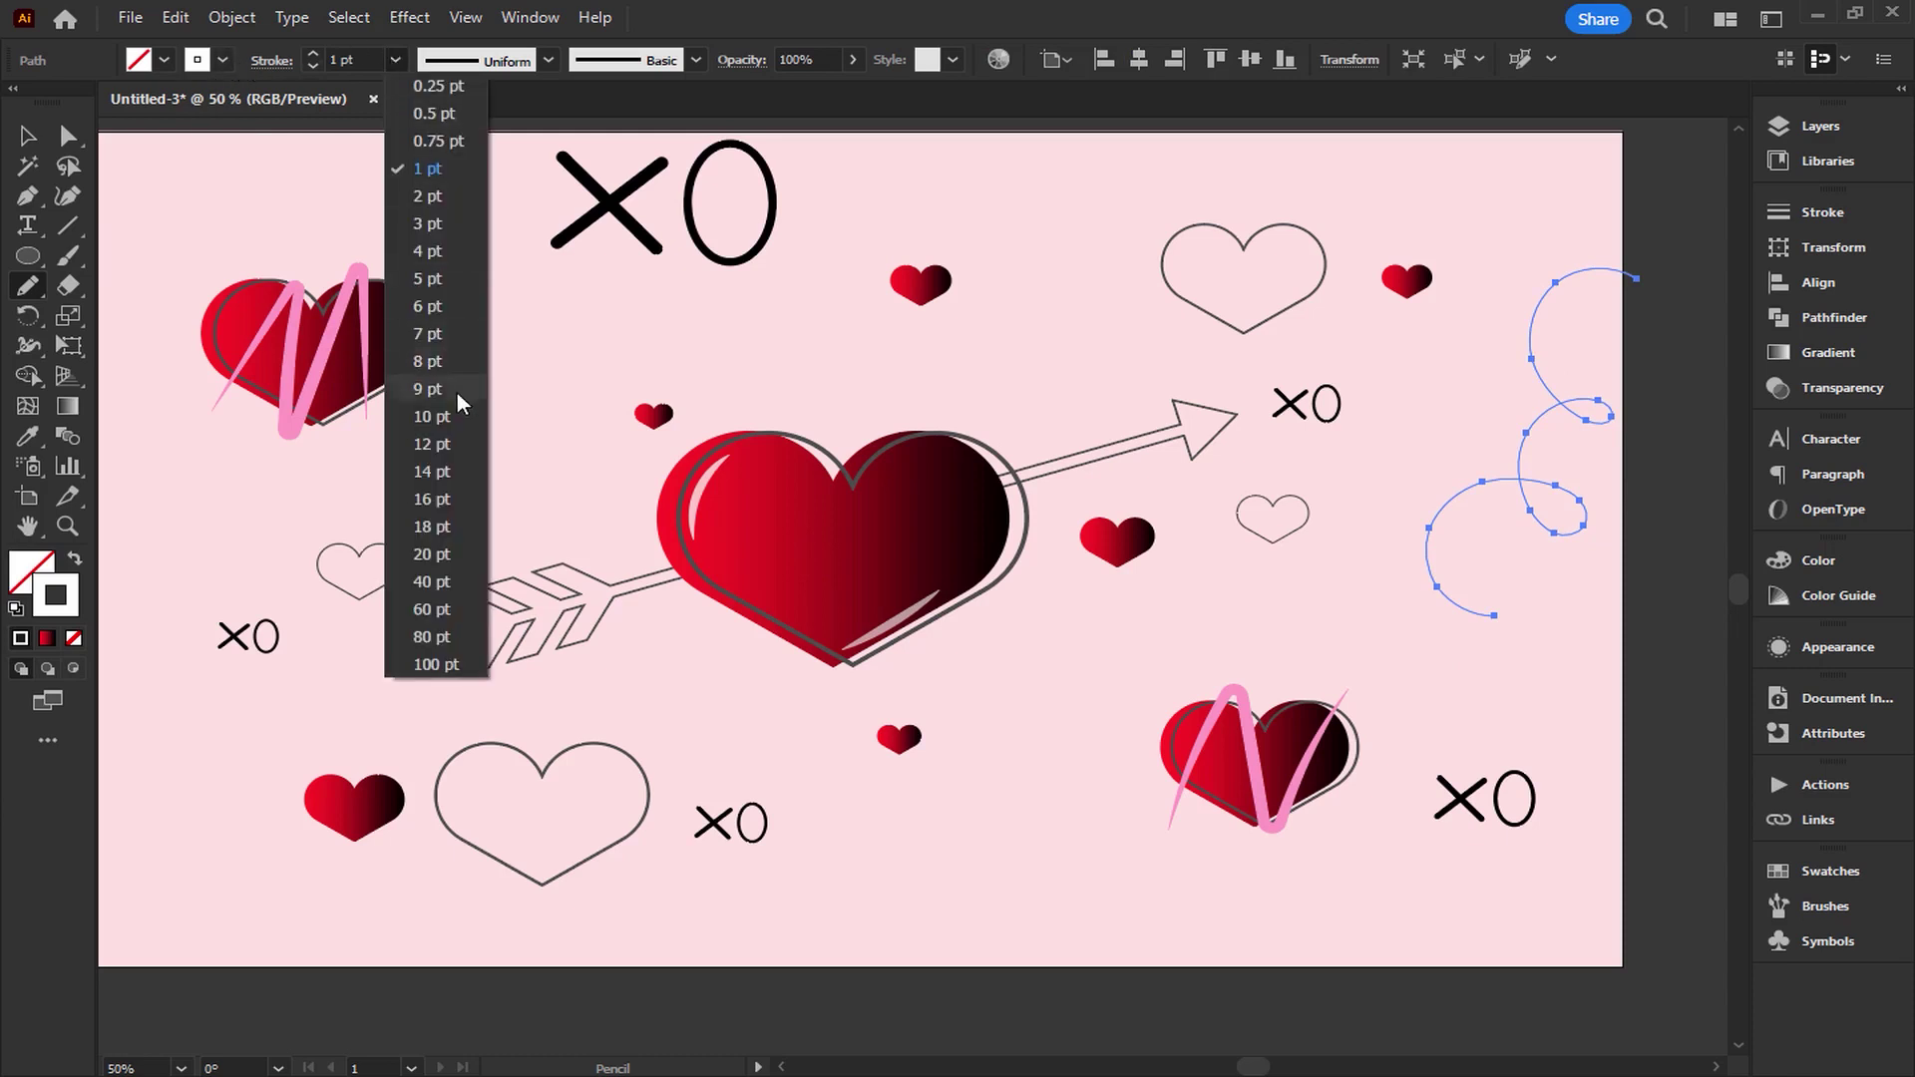
{"action": "left_click", "coordinate": [445, 499]}
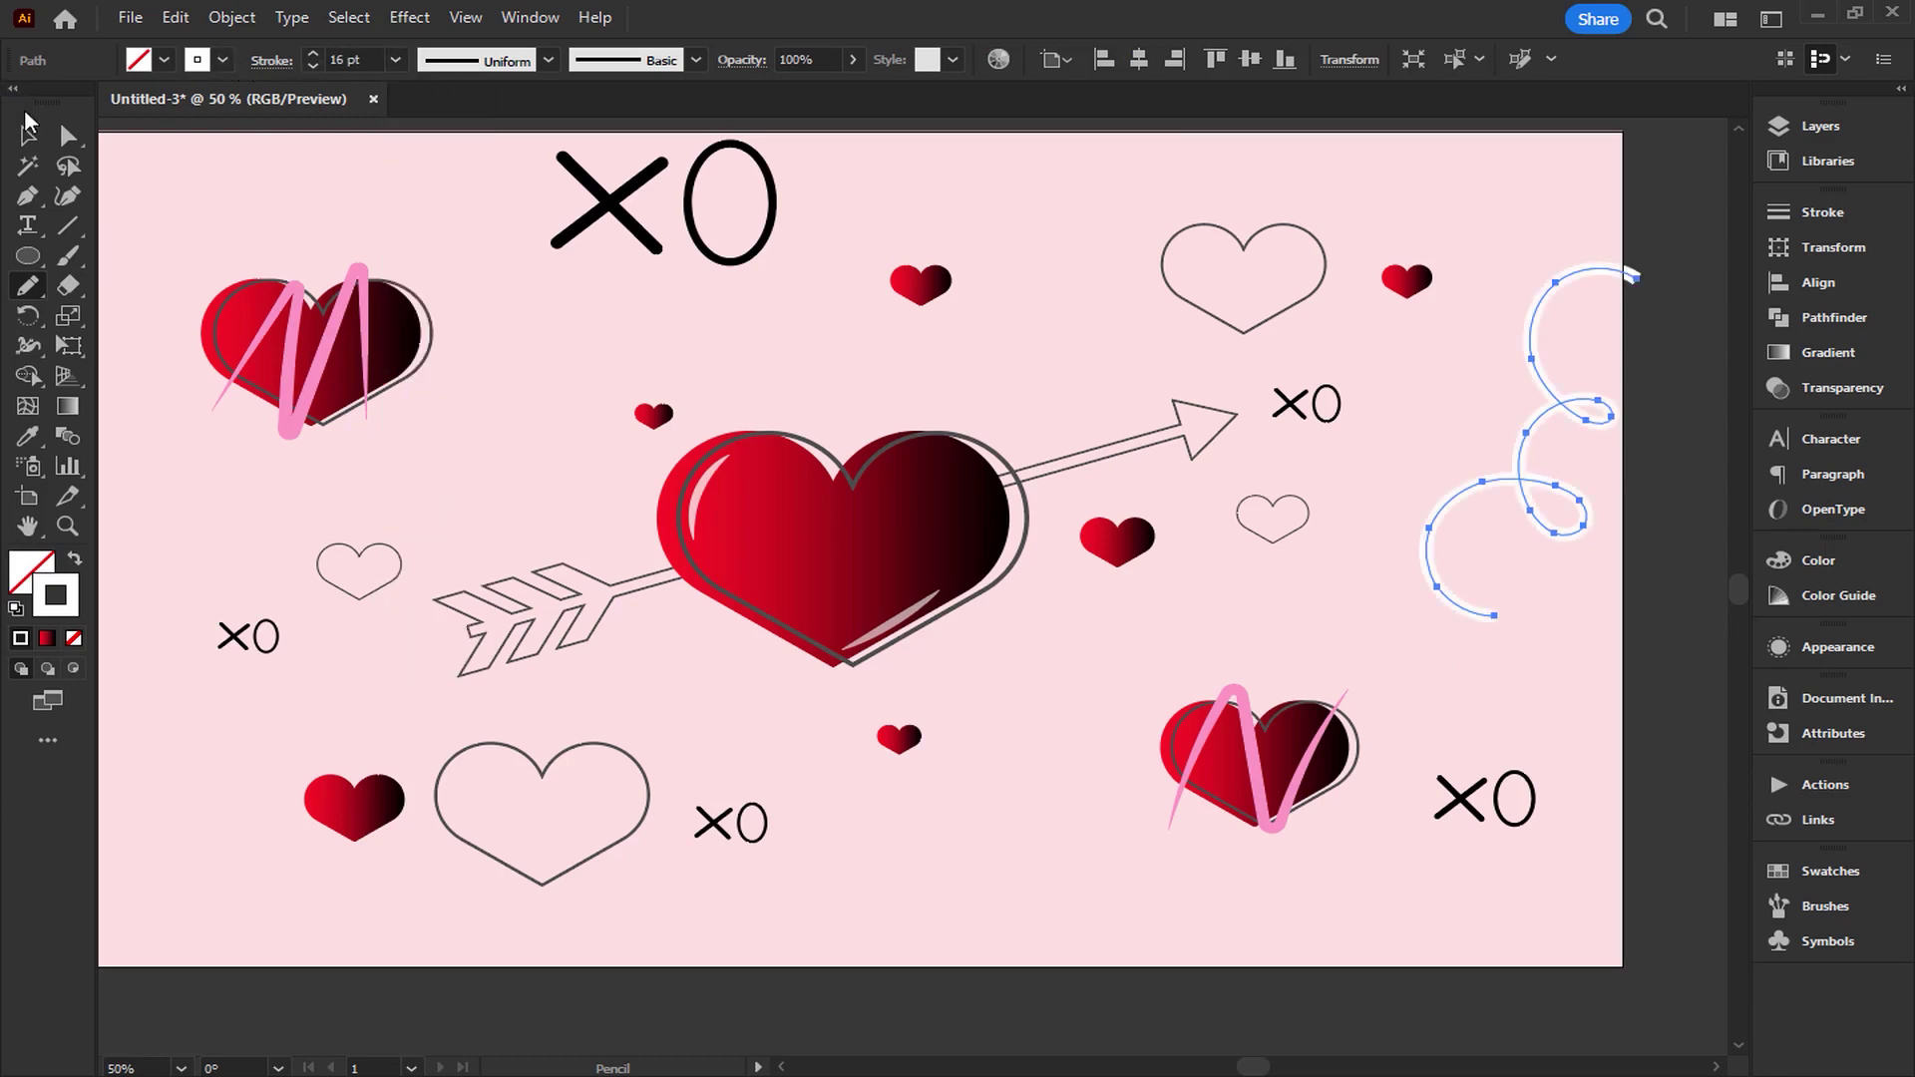
{"action": "left_click", "coordinate": [271, 61]}
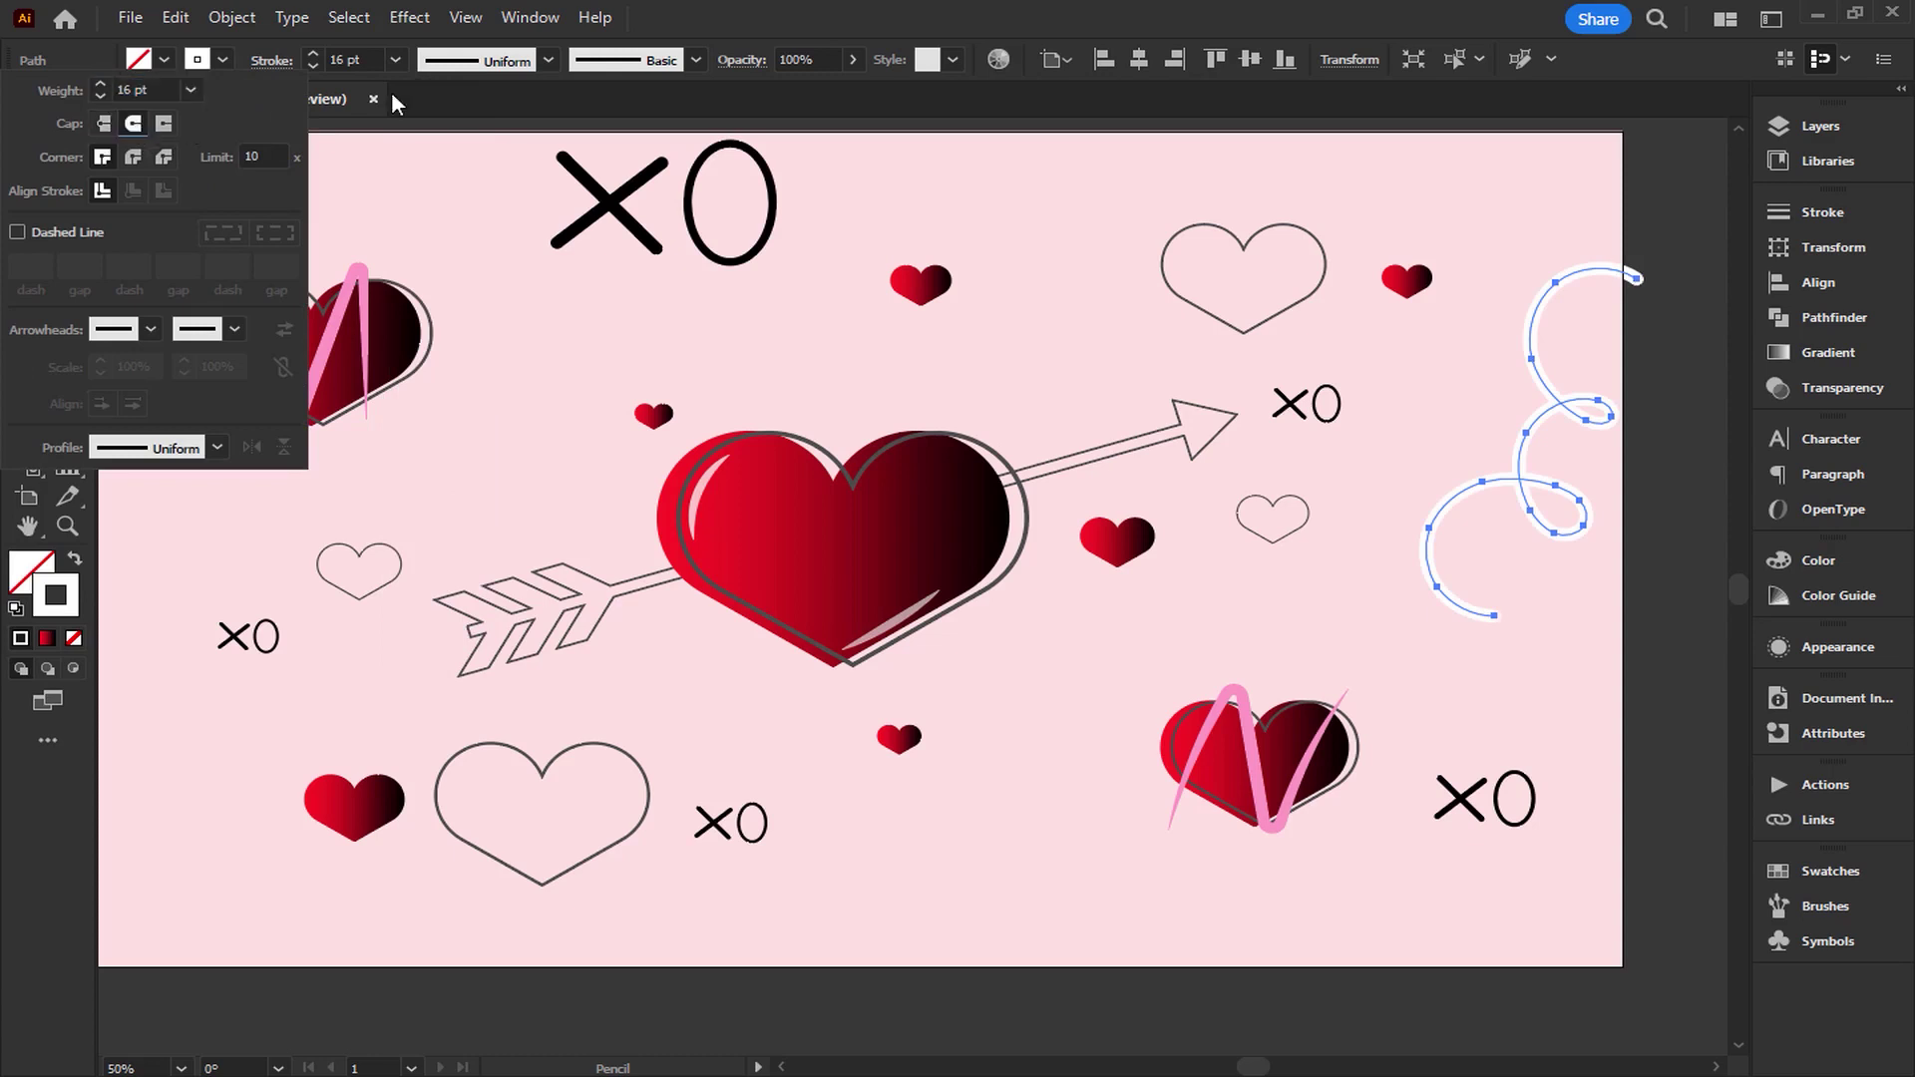
{"action": "left_click", "coordinate": [555, 95]}
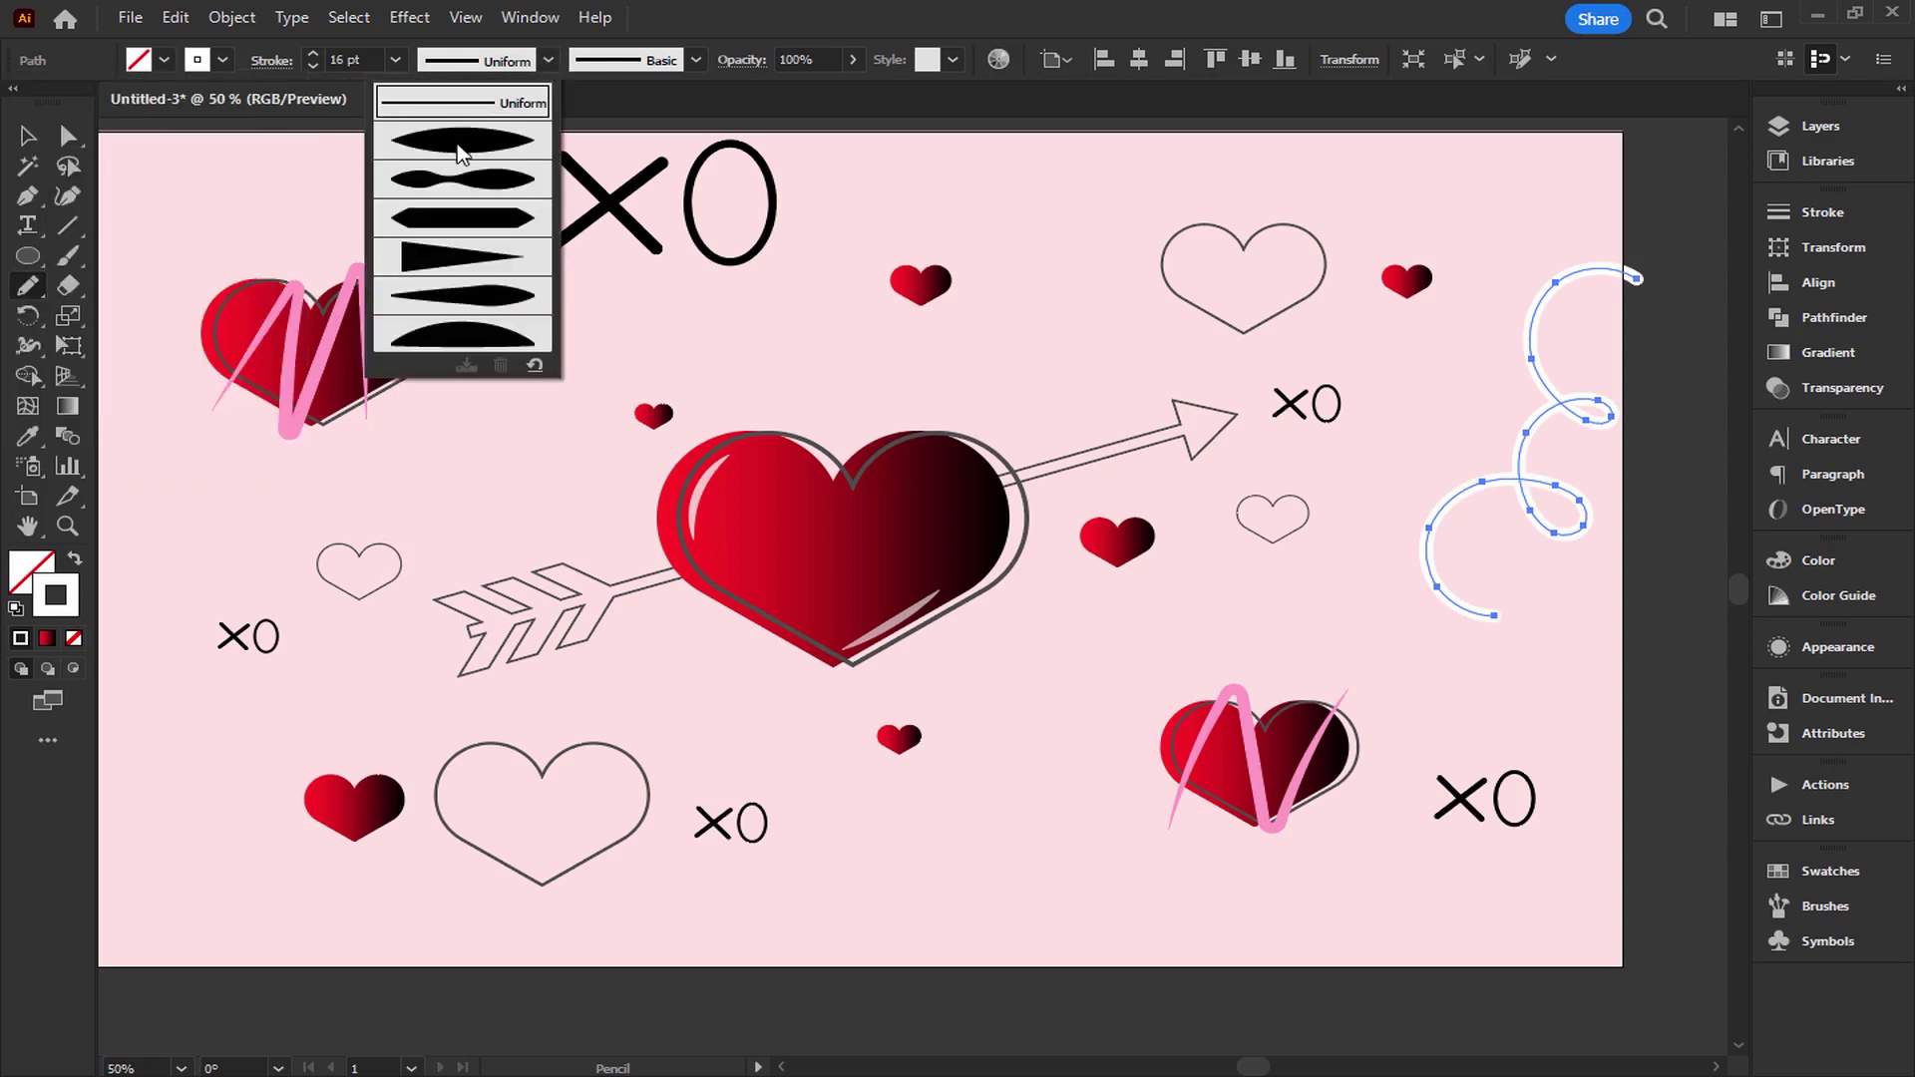
{"action": "left_click", "coordinate": [459, 150]}
{"action": "left_click", "coordinate": [26, 134]}
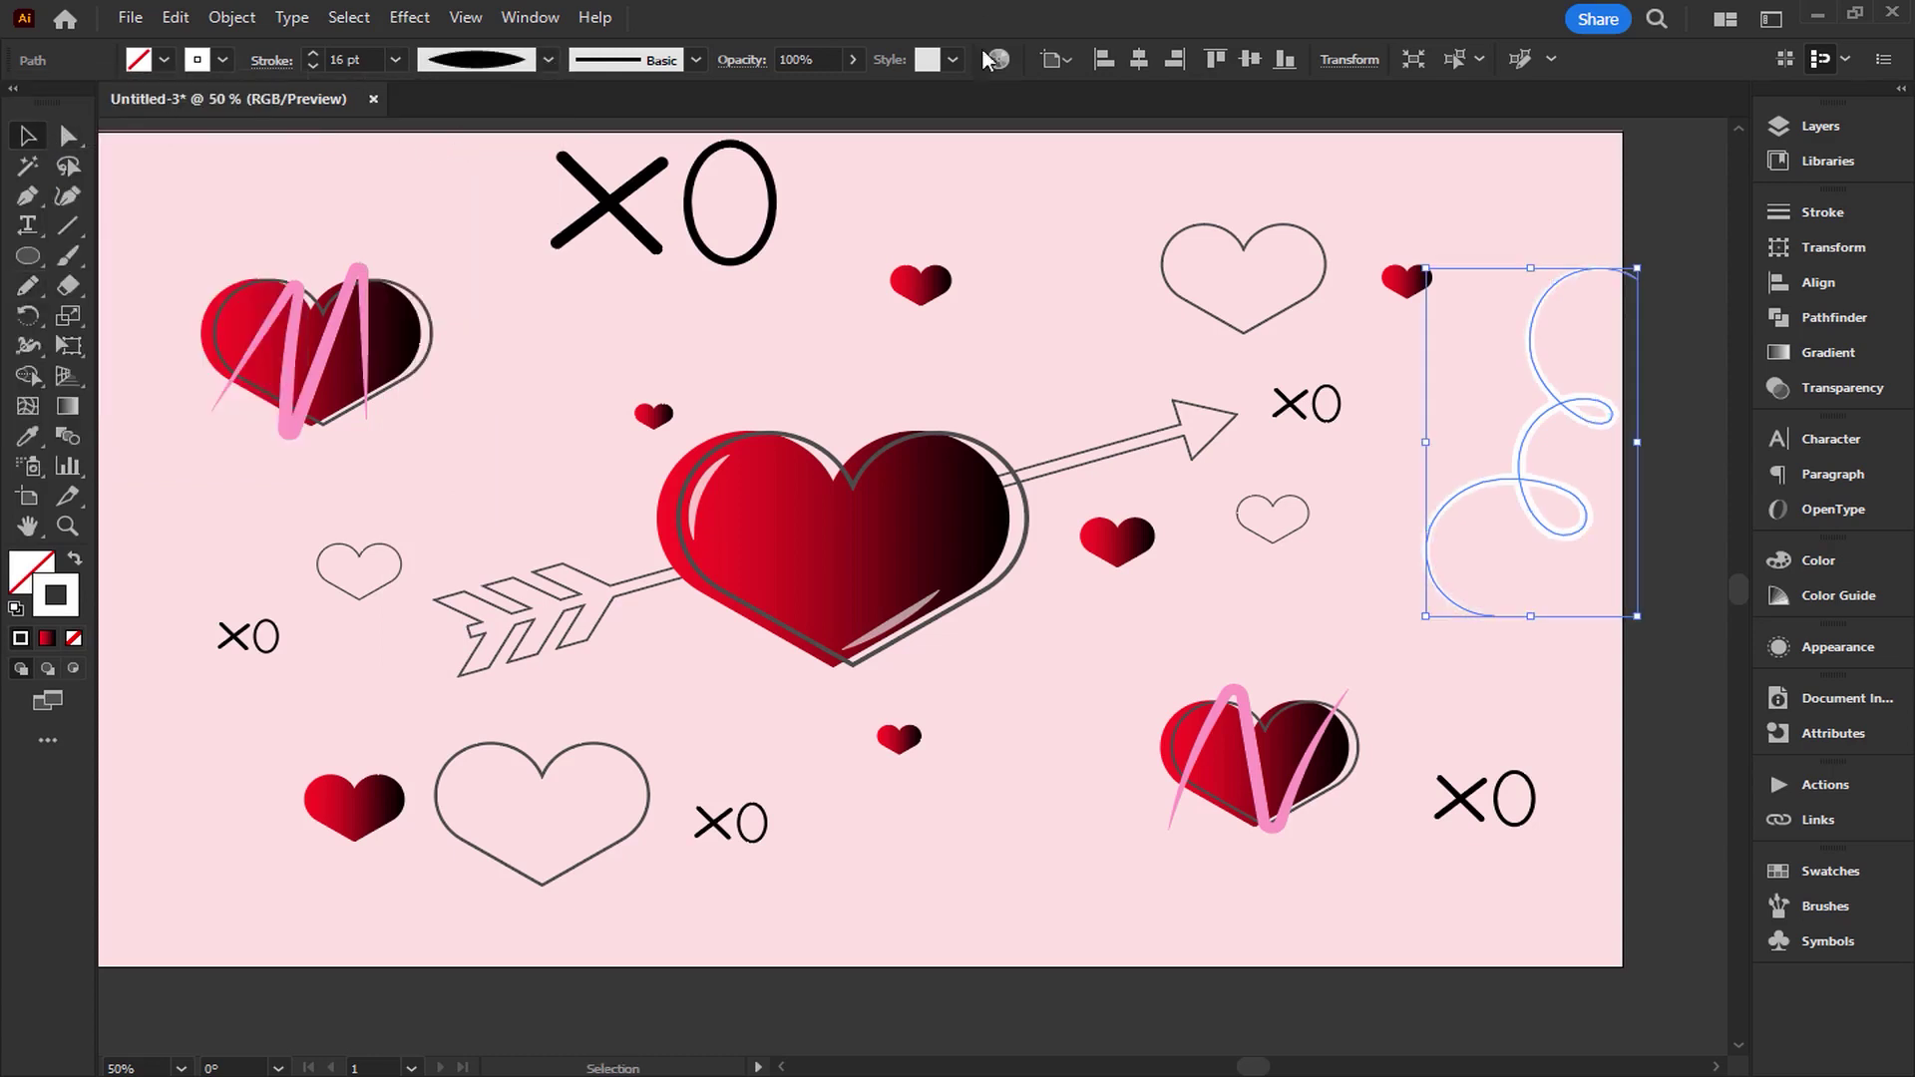
{"action": "left_click", "coordinate": [1302, 608]}
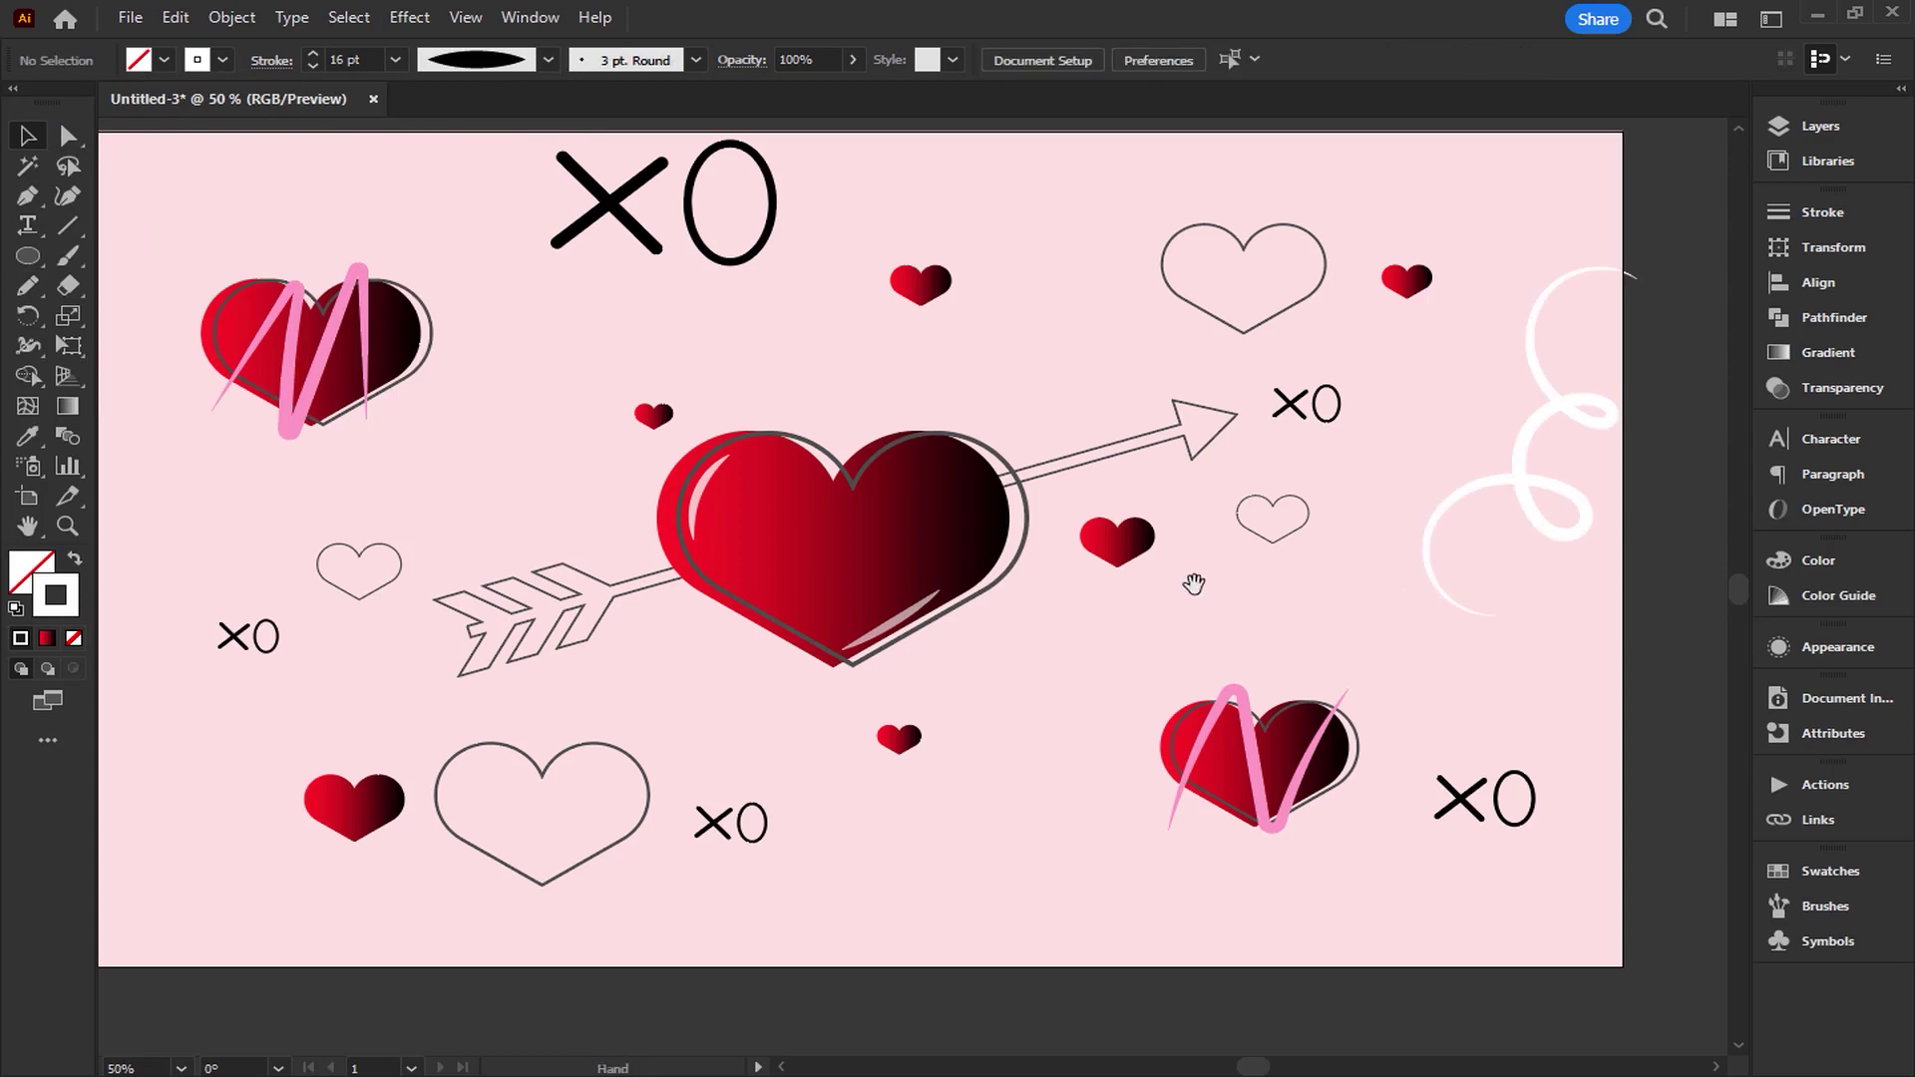
{"action": "left_click_drag", "start_coordinate": [1193, 583], "coordinate": [1286, 552]}
{"action": "left_click", "coordinate": [30, 287]}
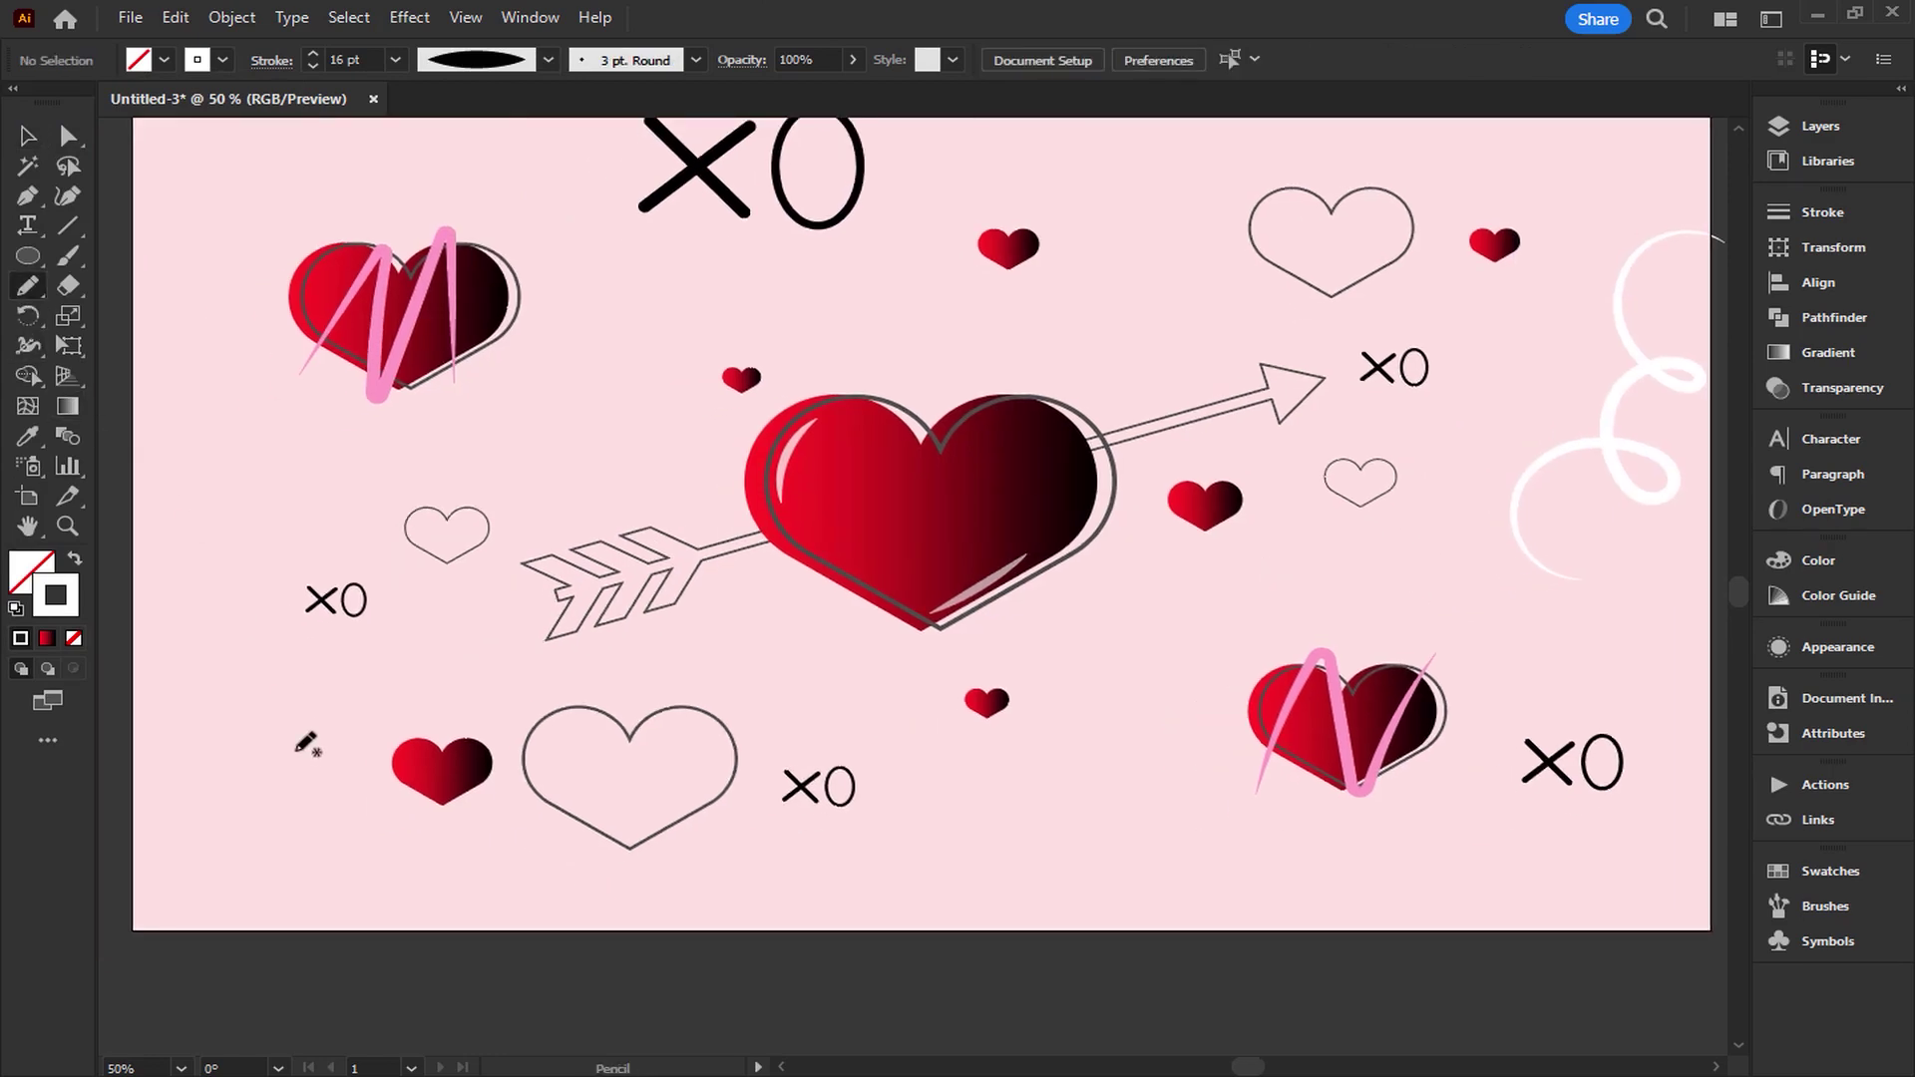
Draw a looping swirl down the left side with a 16 pt, round-cap, elliptical-profile stroke.
{"action": "mouse_move", "coordinate": [339, 847]}
{"action": "left_mouse_down"}
{"action": "mouse_move", "coordinate": [225, 449]}
{"action": "mouse_move", "coordinate": [362, 191]}
{"action": "left_mouse_up"}
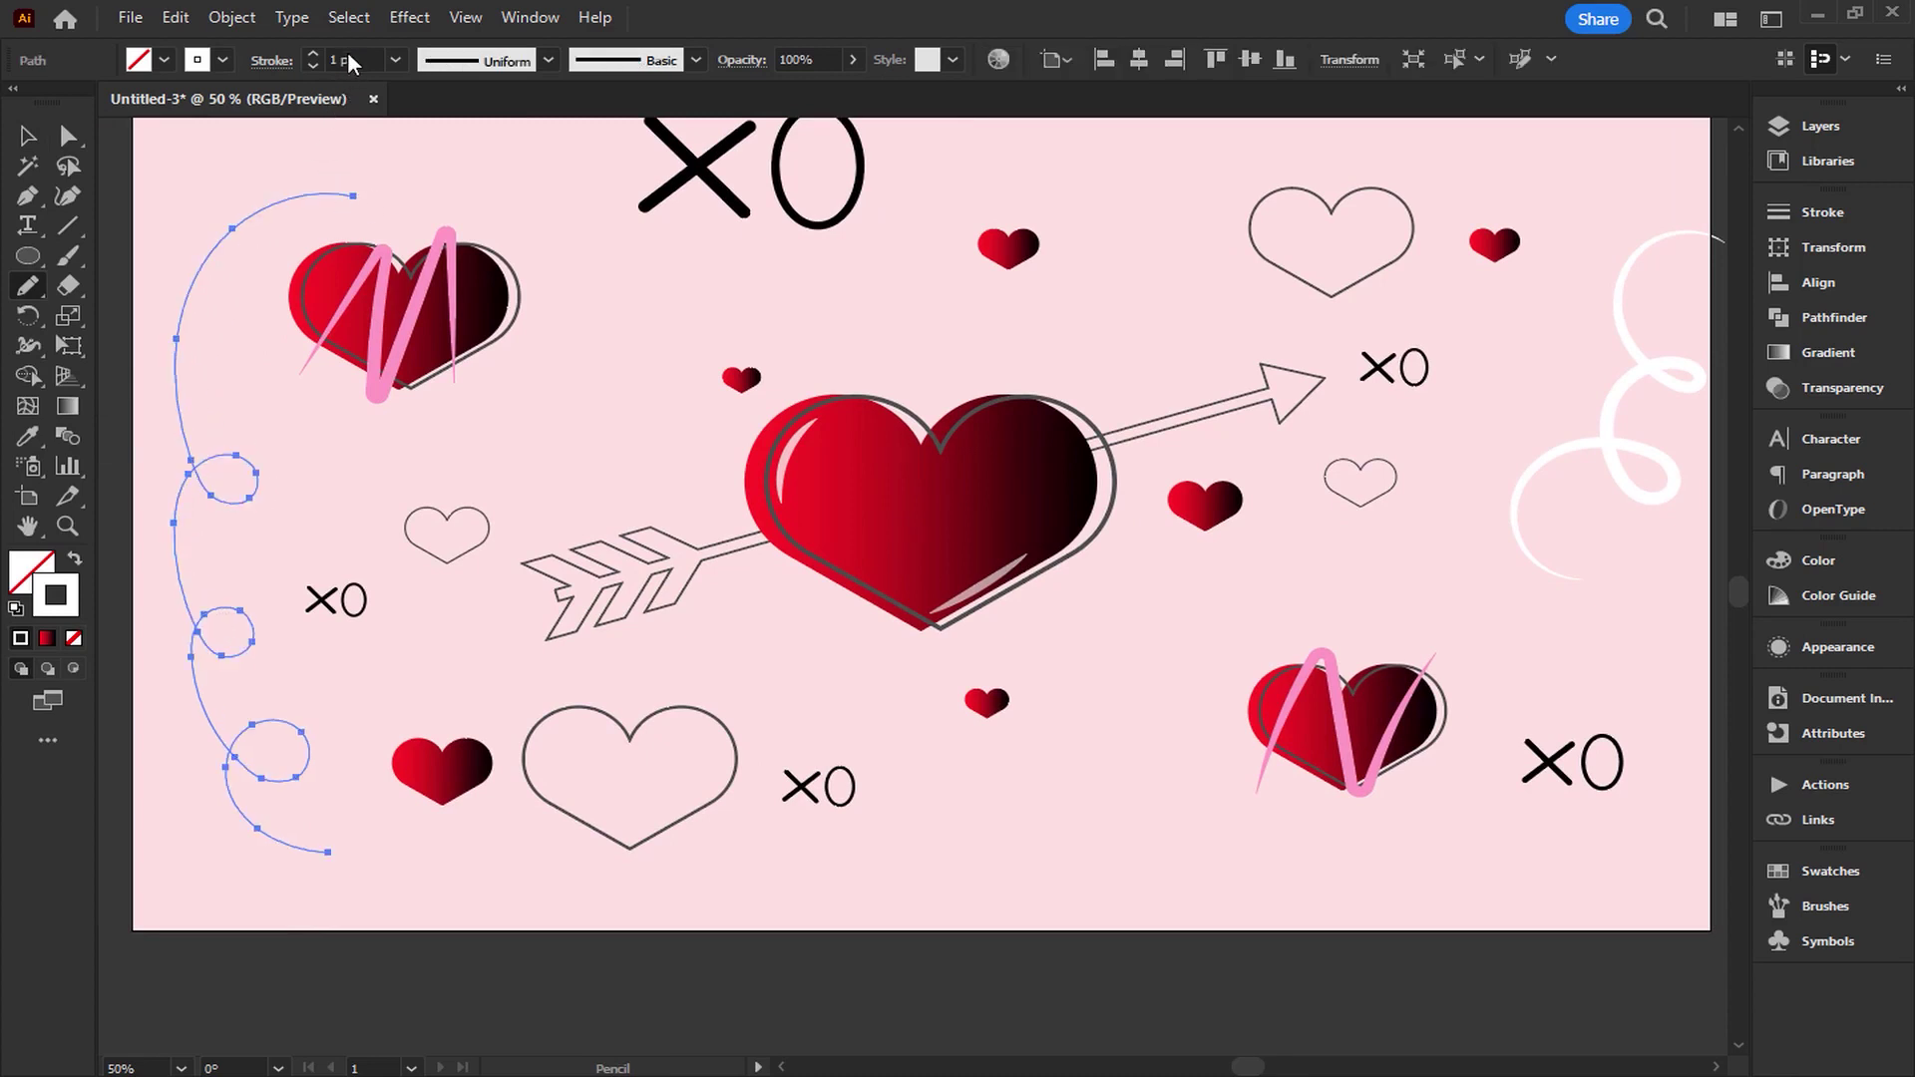
{"action": "left_click", "coordinate": [403, 58]}
{"action": "left_click", "coordinate": [437, 493]}
{"action": "left_click", "coordinate": [271, 61]}
{"action": "left_click", "coordinate": [137, 130]}
{"action": "left_click", "coordinate": [549, 60]}
{"action": "left_click", "coordinate": [434, 139]}
{"action": "left_click", "coordinate": [25, 133]}
Shrink the top XO mark and move it slightly lower.
{"action": "left_click", "coordinate": [332, 135]}
{"action": "key", "text": "ctrl+0"}
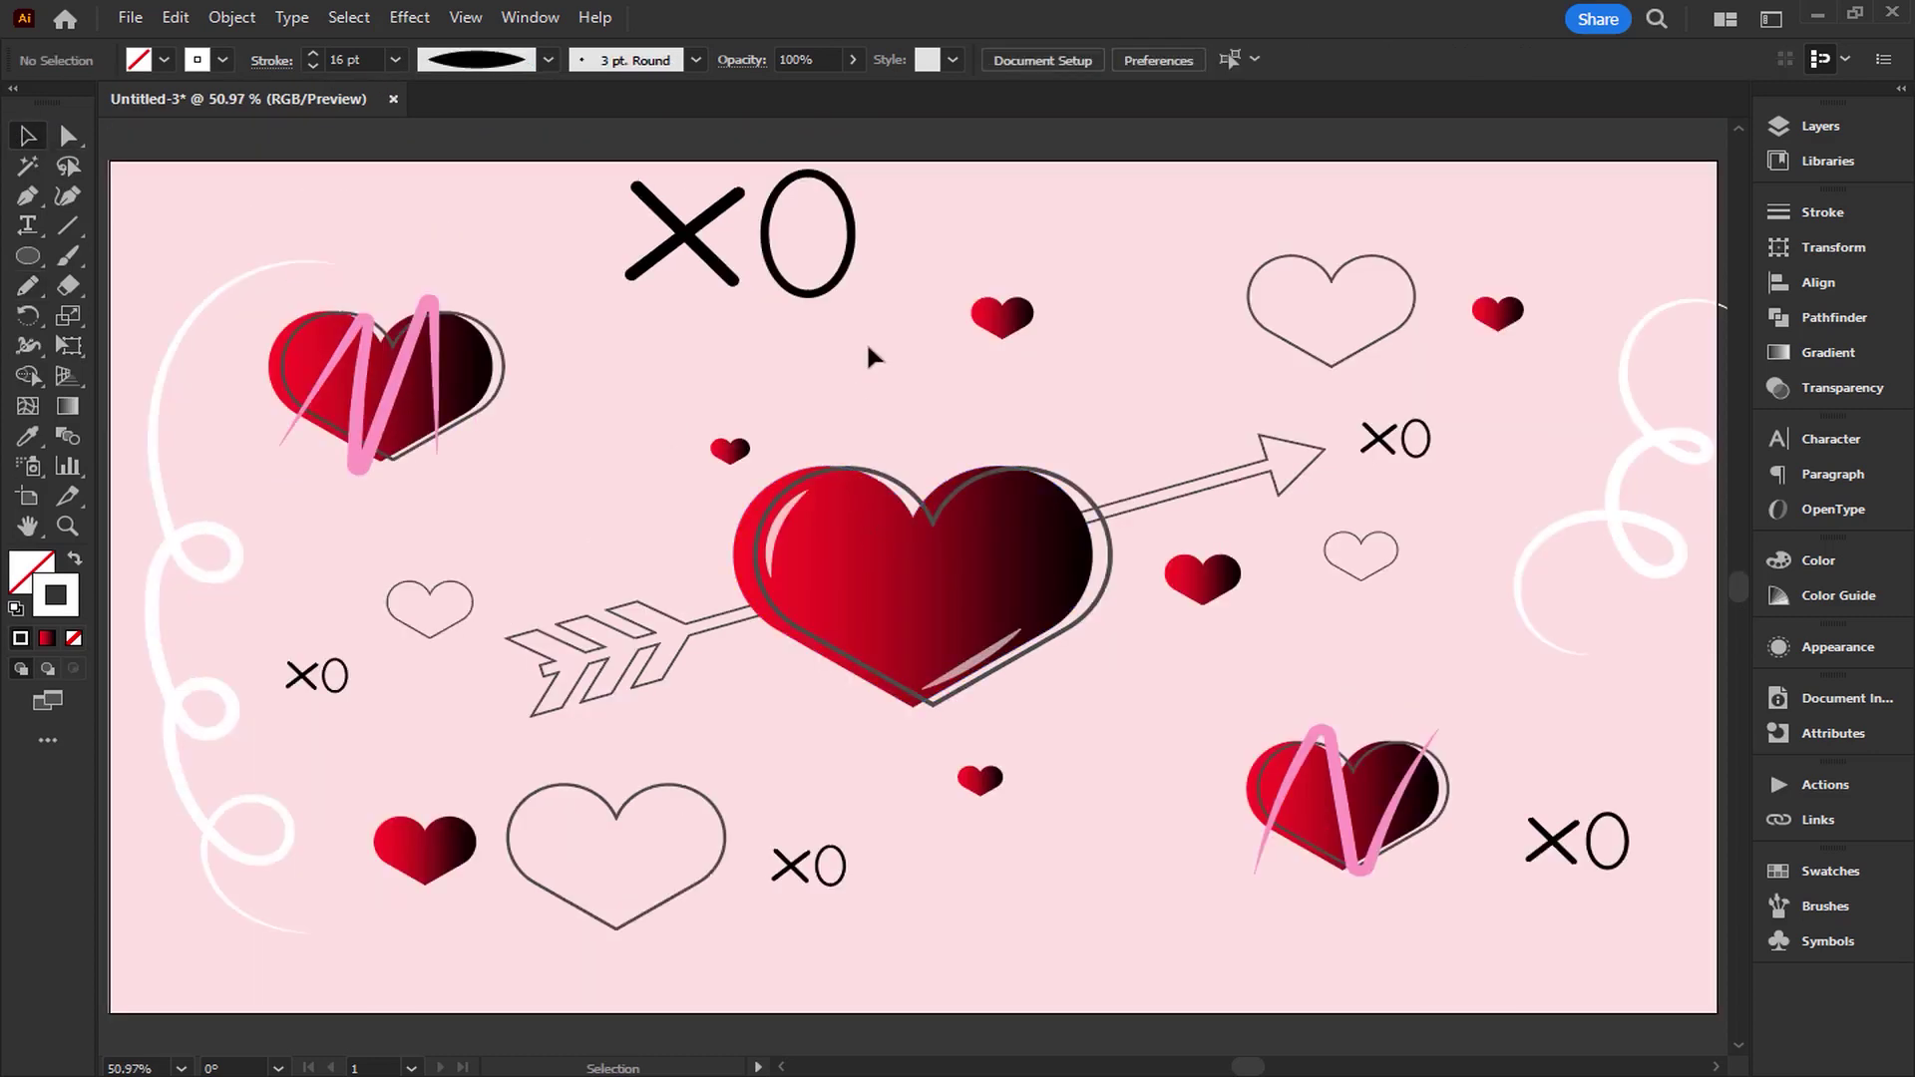
{"action": "left_click", "coordinate": [824, 289]}
{"action": "left_click_drag", "start_coordinate": [850, 297], "coordinate": [768, 250]}
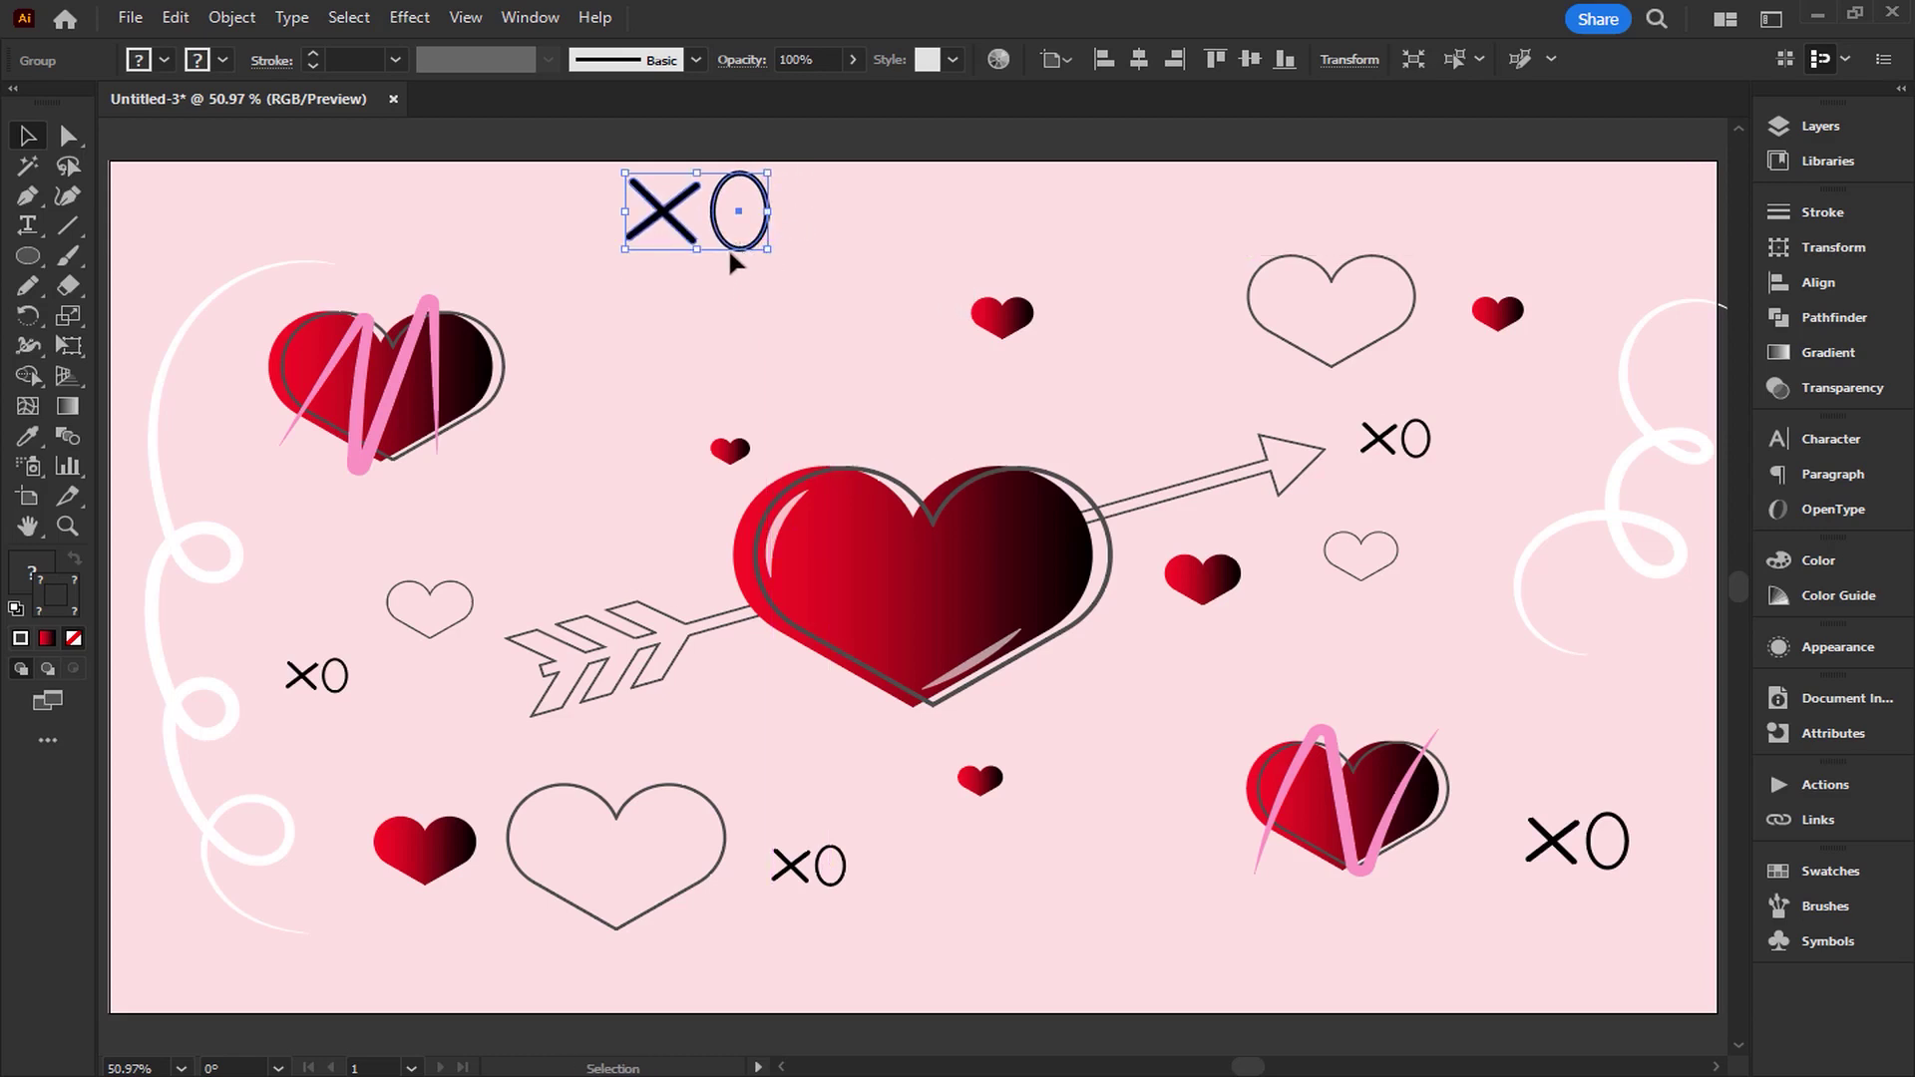
{"action": "left_click_drag", "start_coordinate": [742, 255], "coordinate": [761, 320]}
{"action": "left_click", "coordinate": [697, 377]}
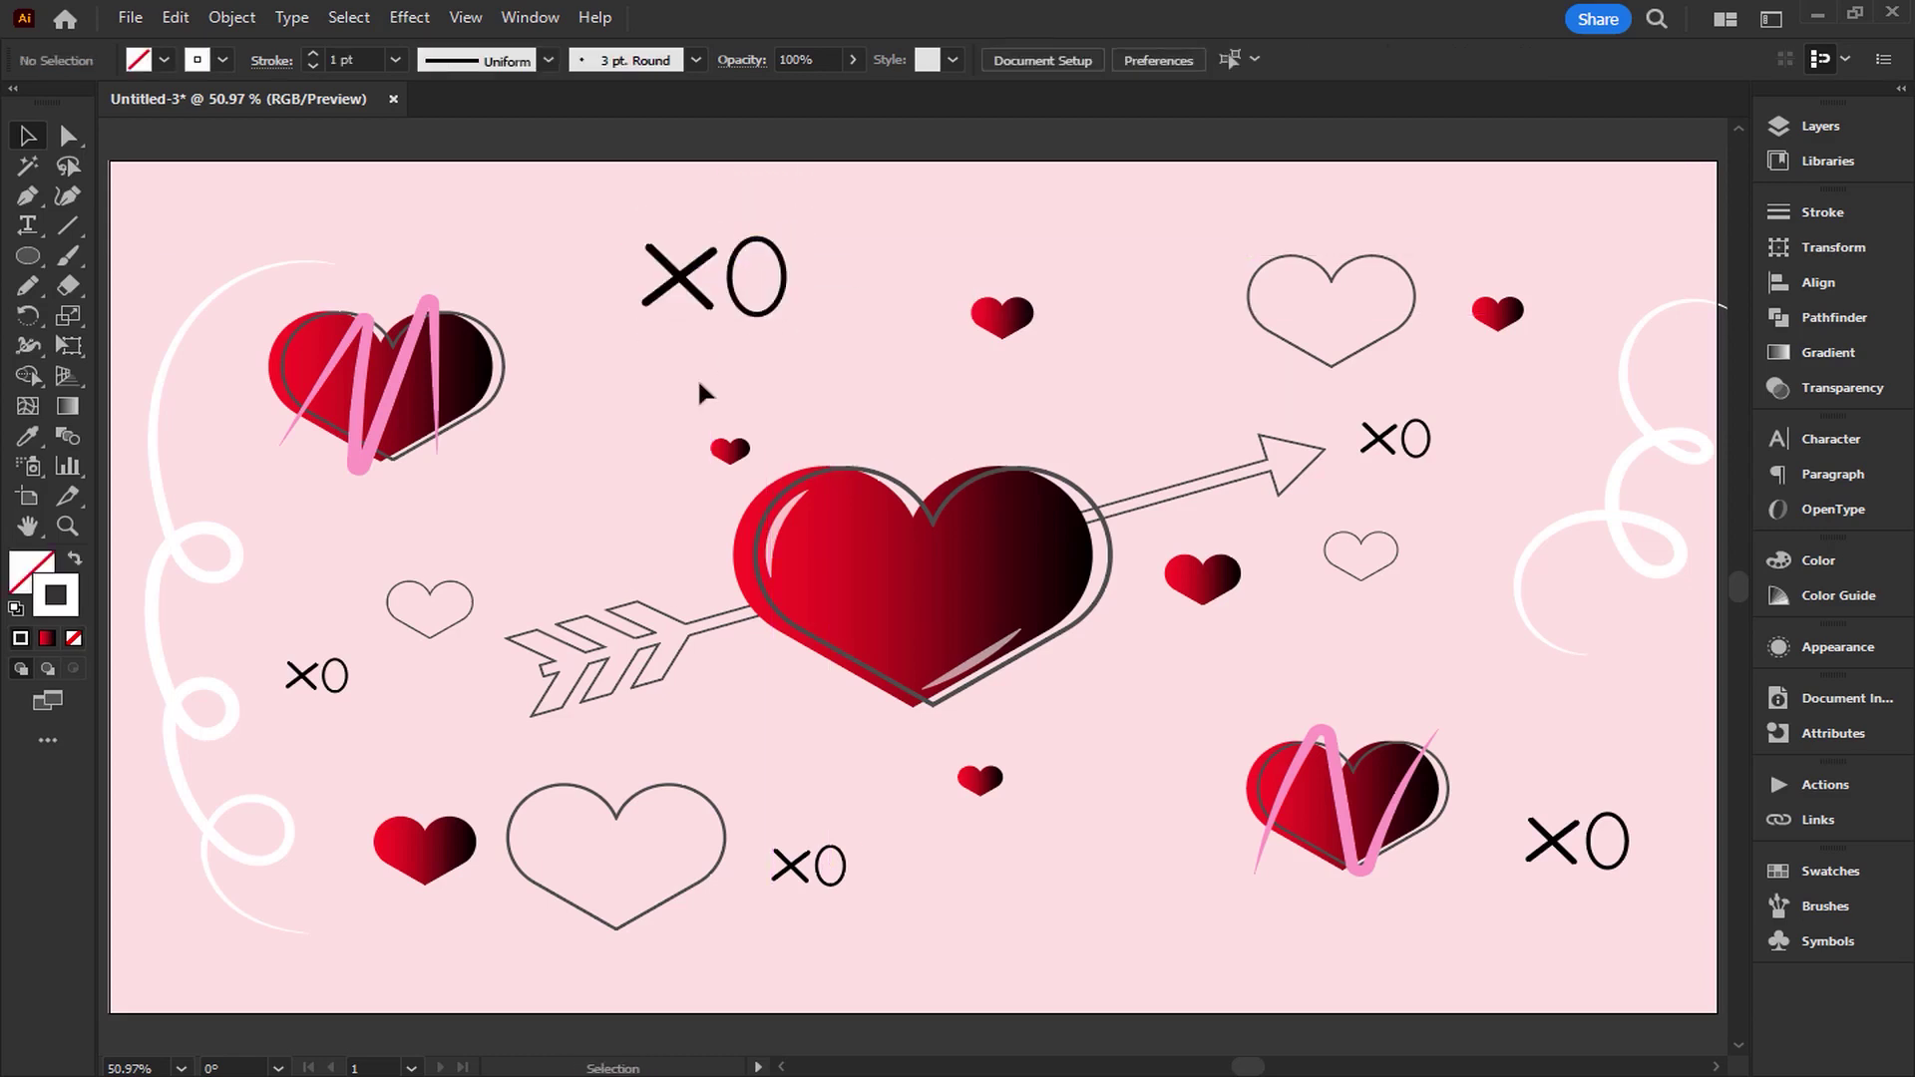
{"action": "left_click", "coordinate": [27, 289]}
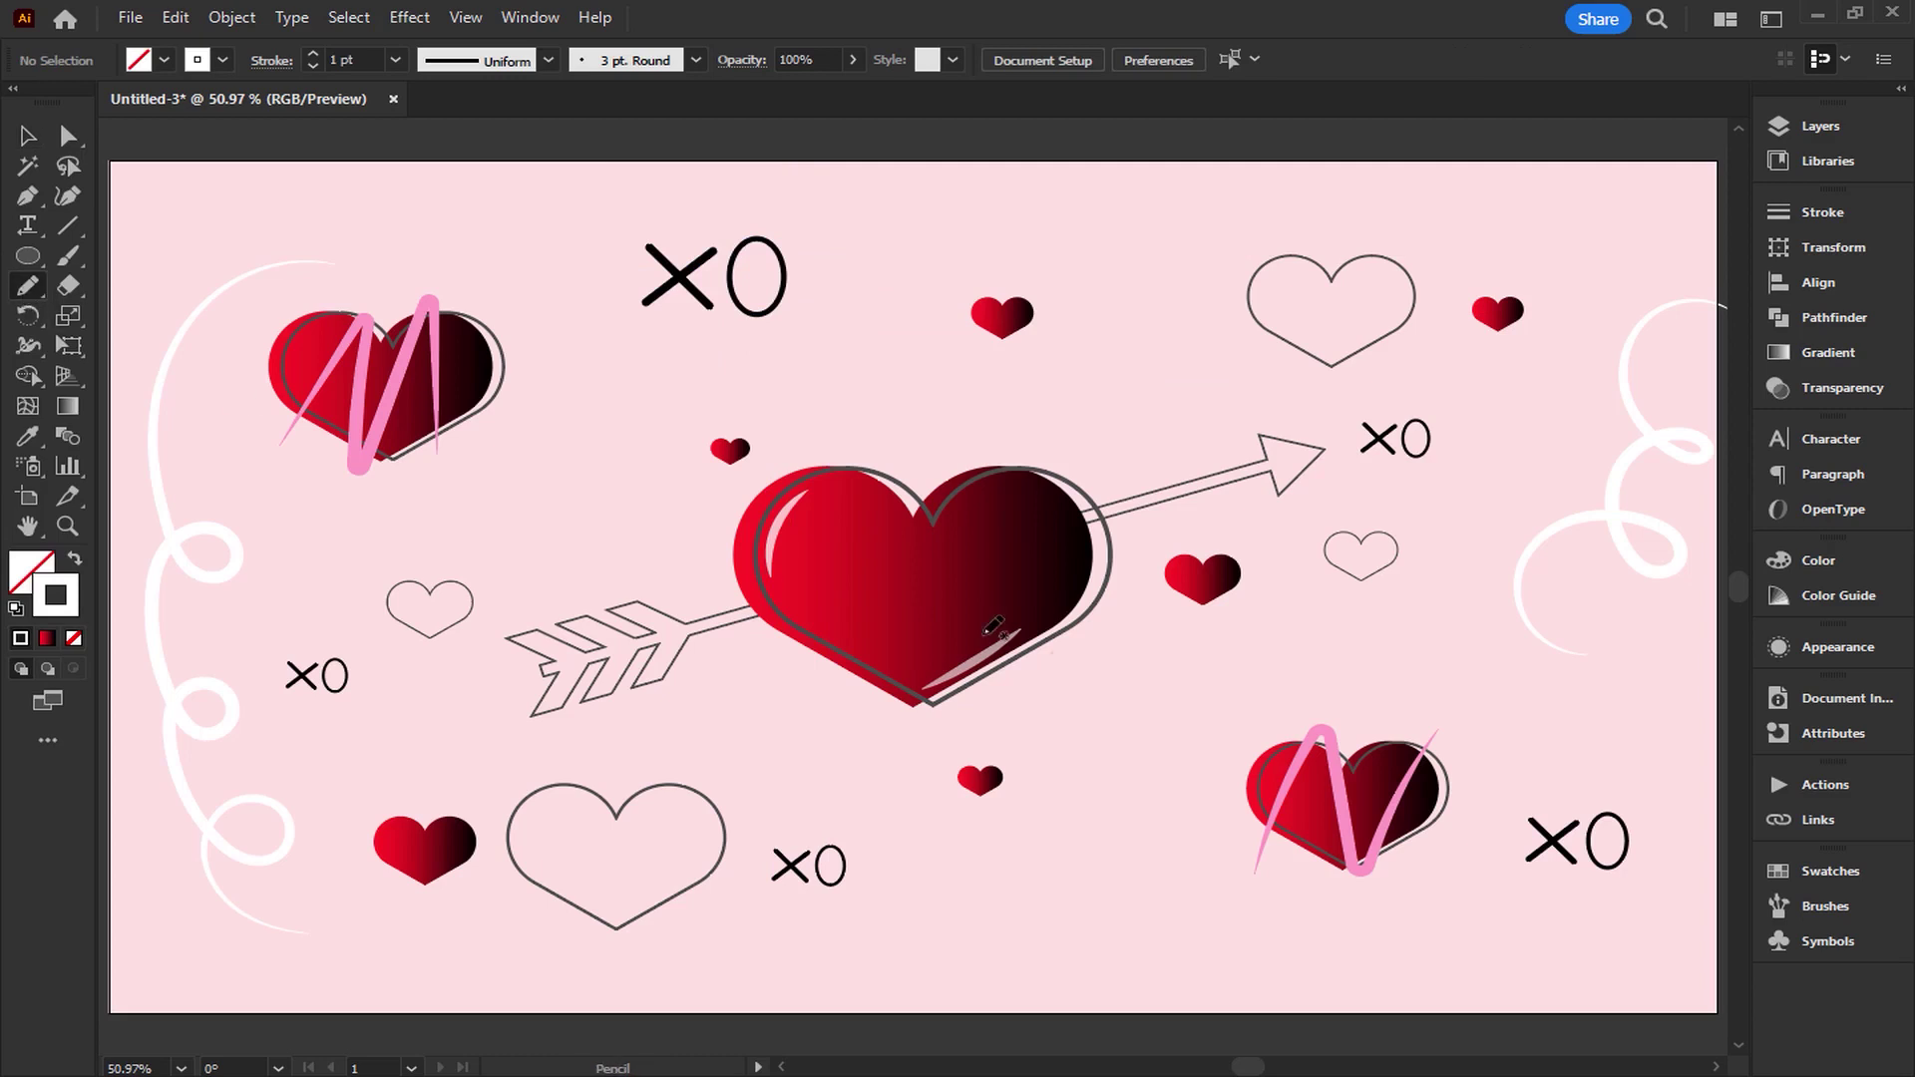
Pencil a white M scribble below the centre heart, 16 pt stroke, tapered Width Profile 1.
{"action": "mouse_move", "coordinate": [941, 912]}
{"action": "left_mouse_down"}
{"action": "mouse_move", "coordinate": [1027, 890]}
{"action": "mouse_move", "coordinate": [1032, 914]}
{"action": "left_mouse_up"}
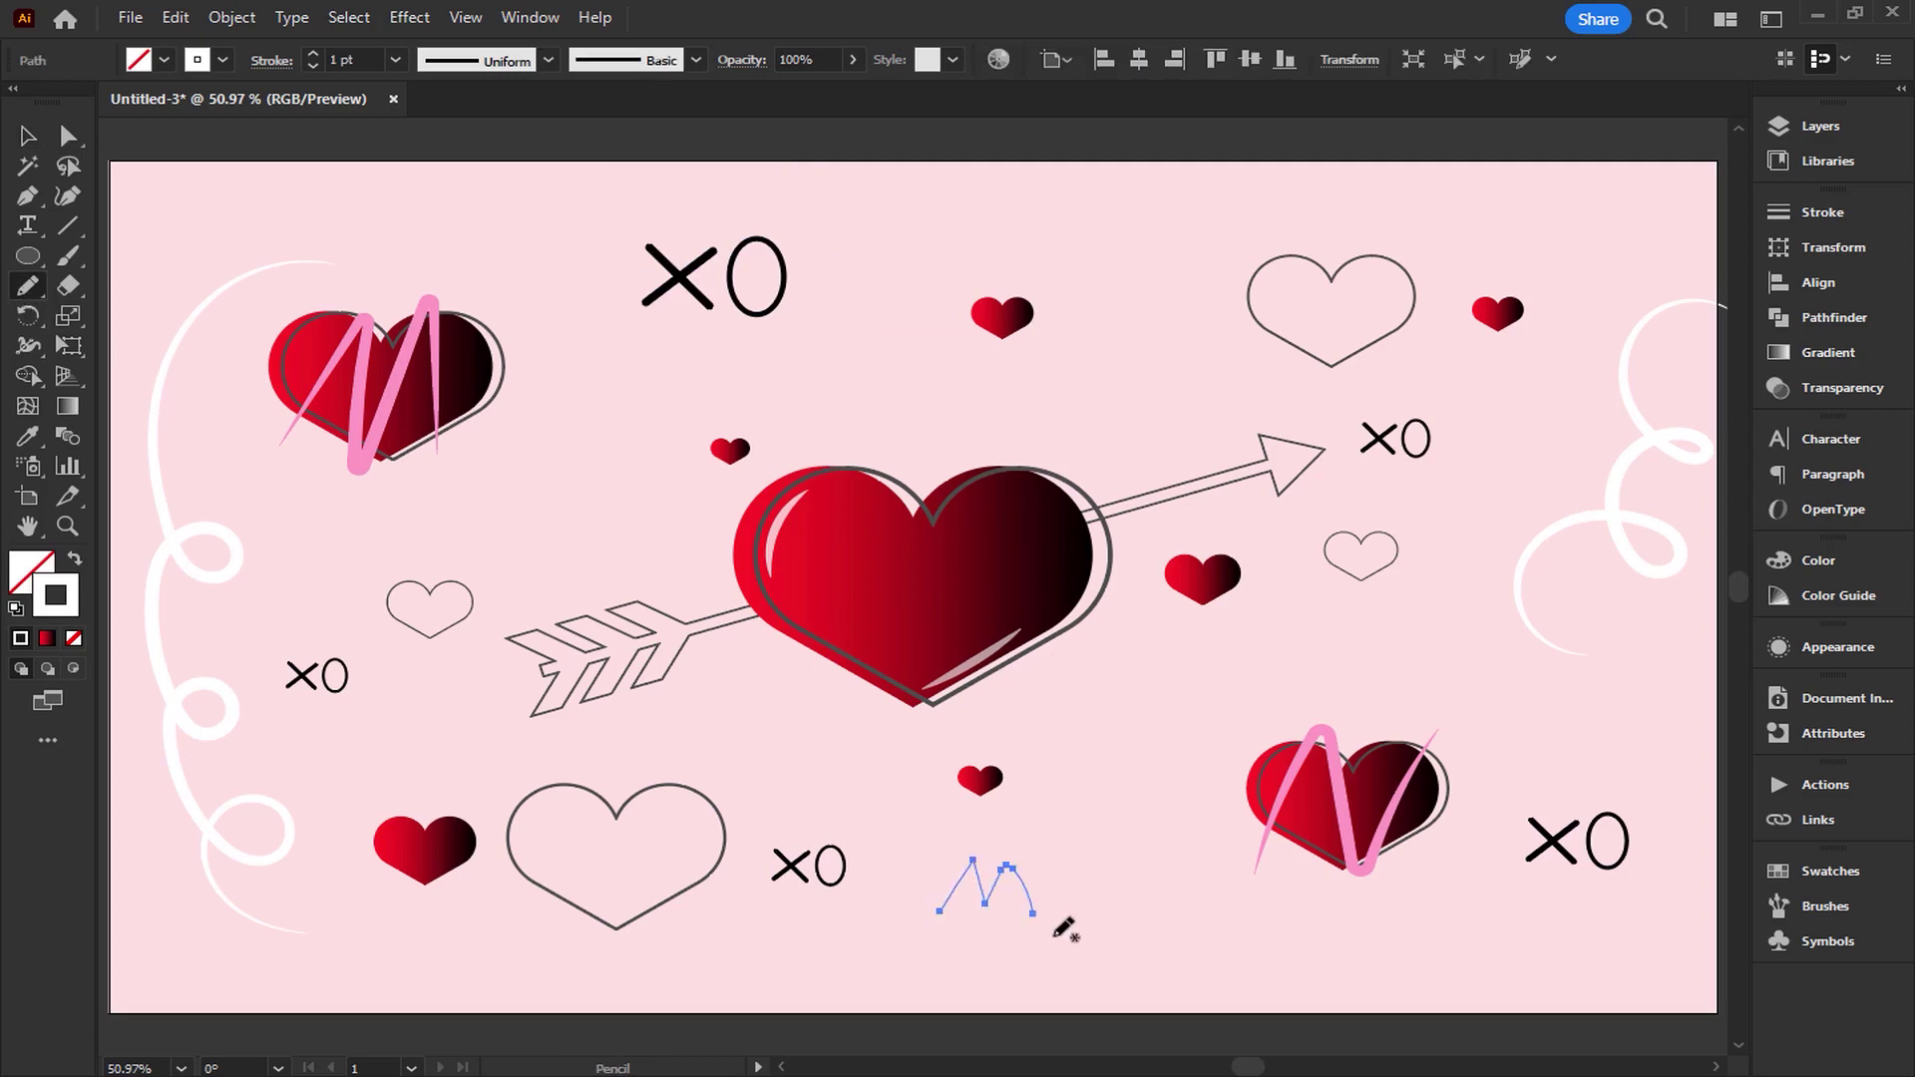
{"action": "left_click", "coordinate": [396, 60]}
{"action": "left_click", "coordinate": [451, 509]}
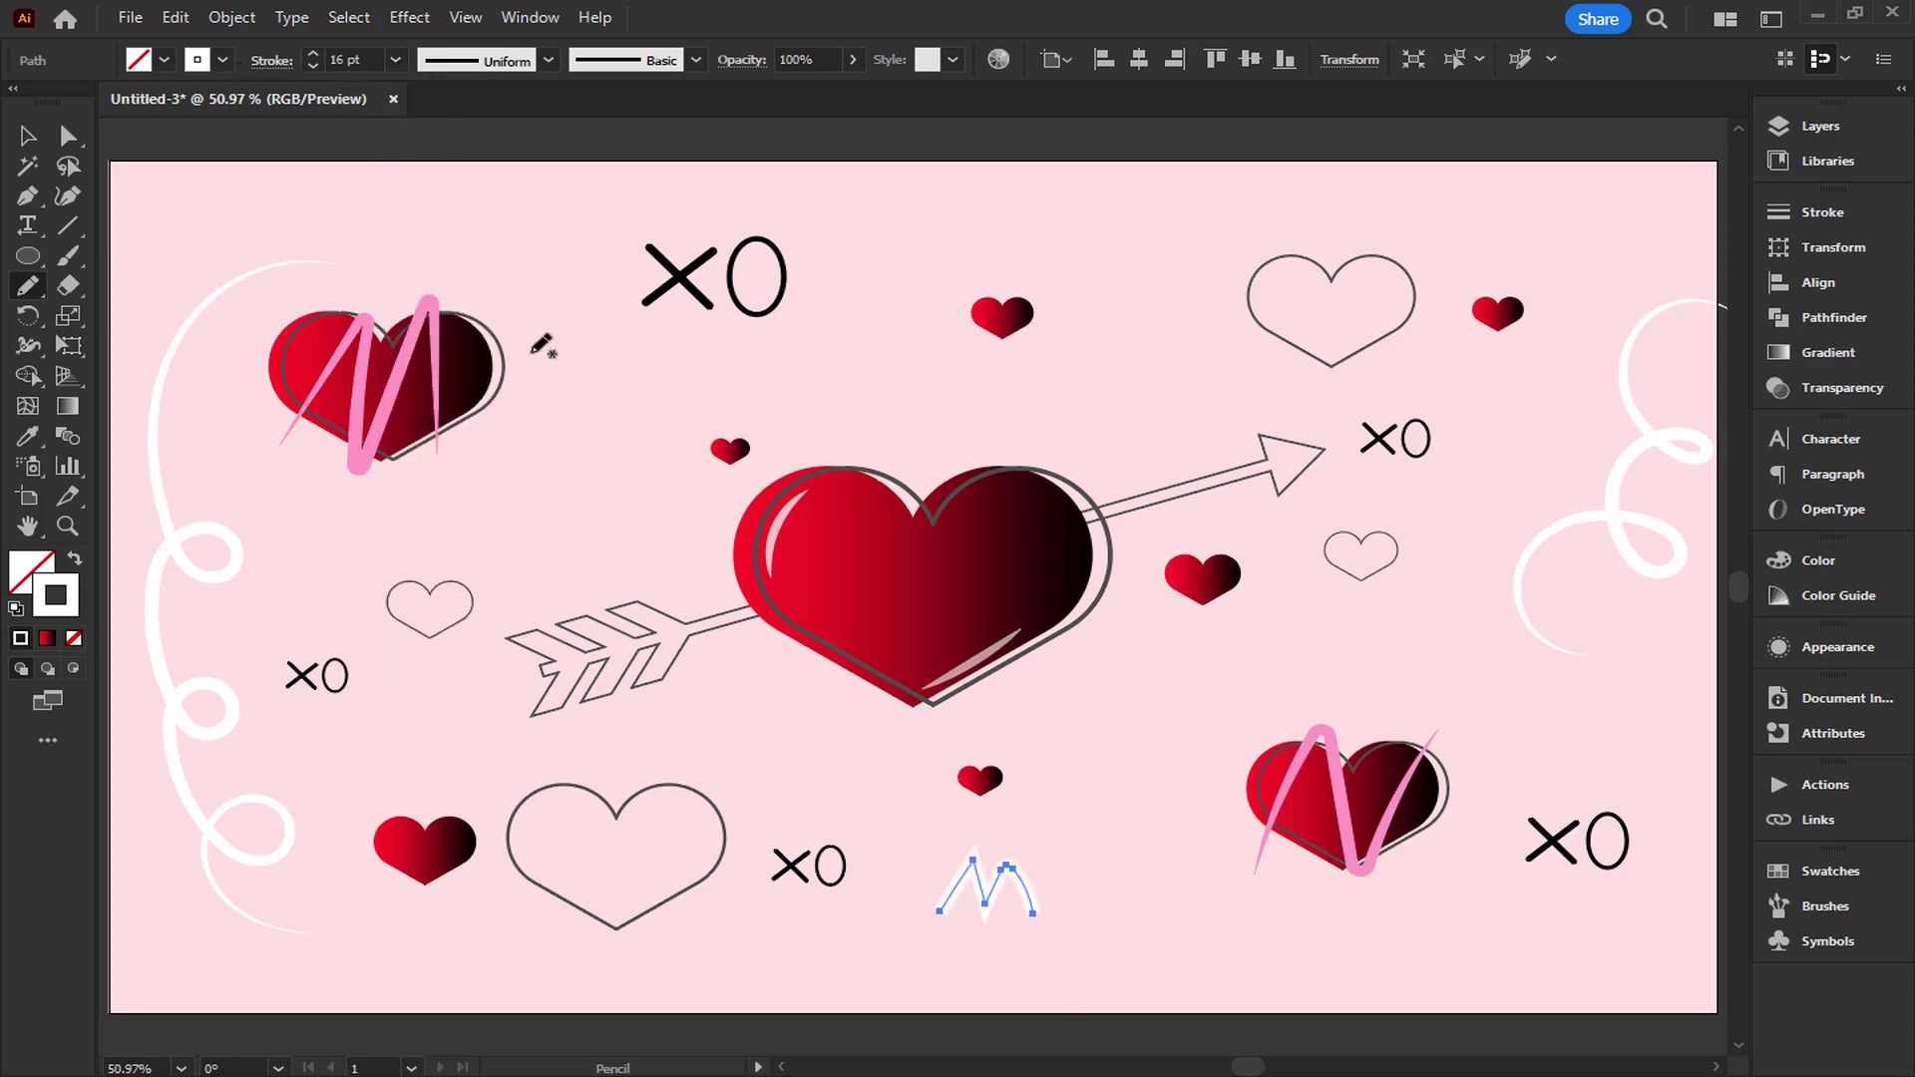
{"action": "left_click", "coordinate": [548, 62]}
{"action": "left_click", "coordinate": [441, 145]}
Deselect the M and pencil a thin N scribble above the arrow.
{"action": "key", "text": "v"}
{"action": "left_click", "coordinate": [883, 860]}
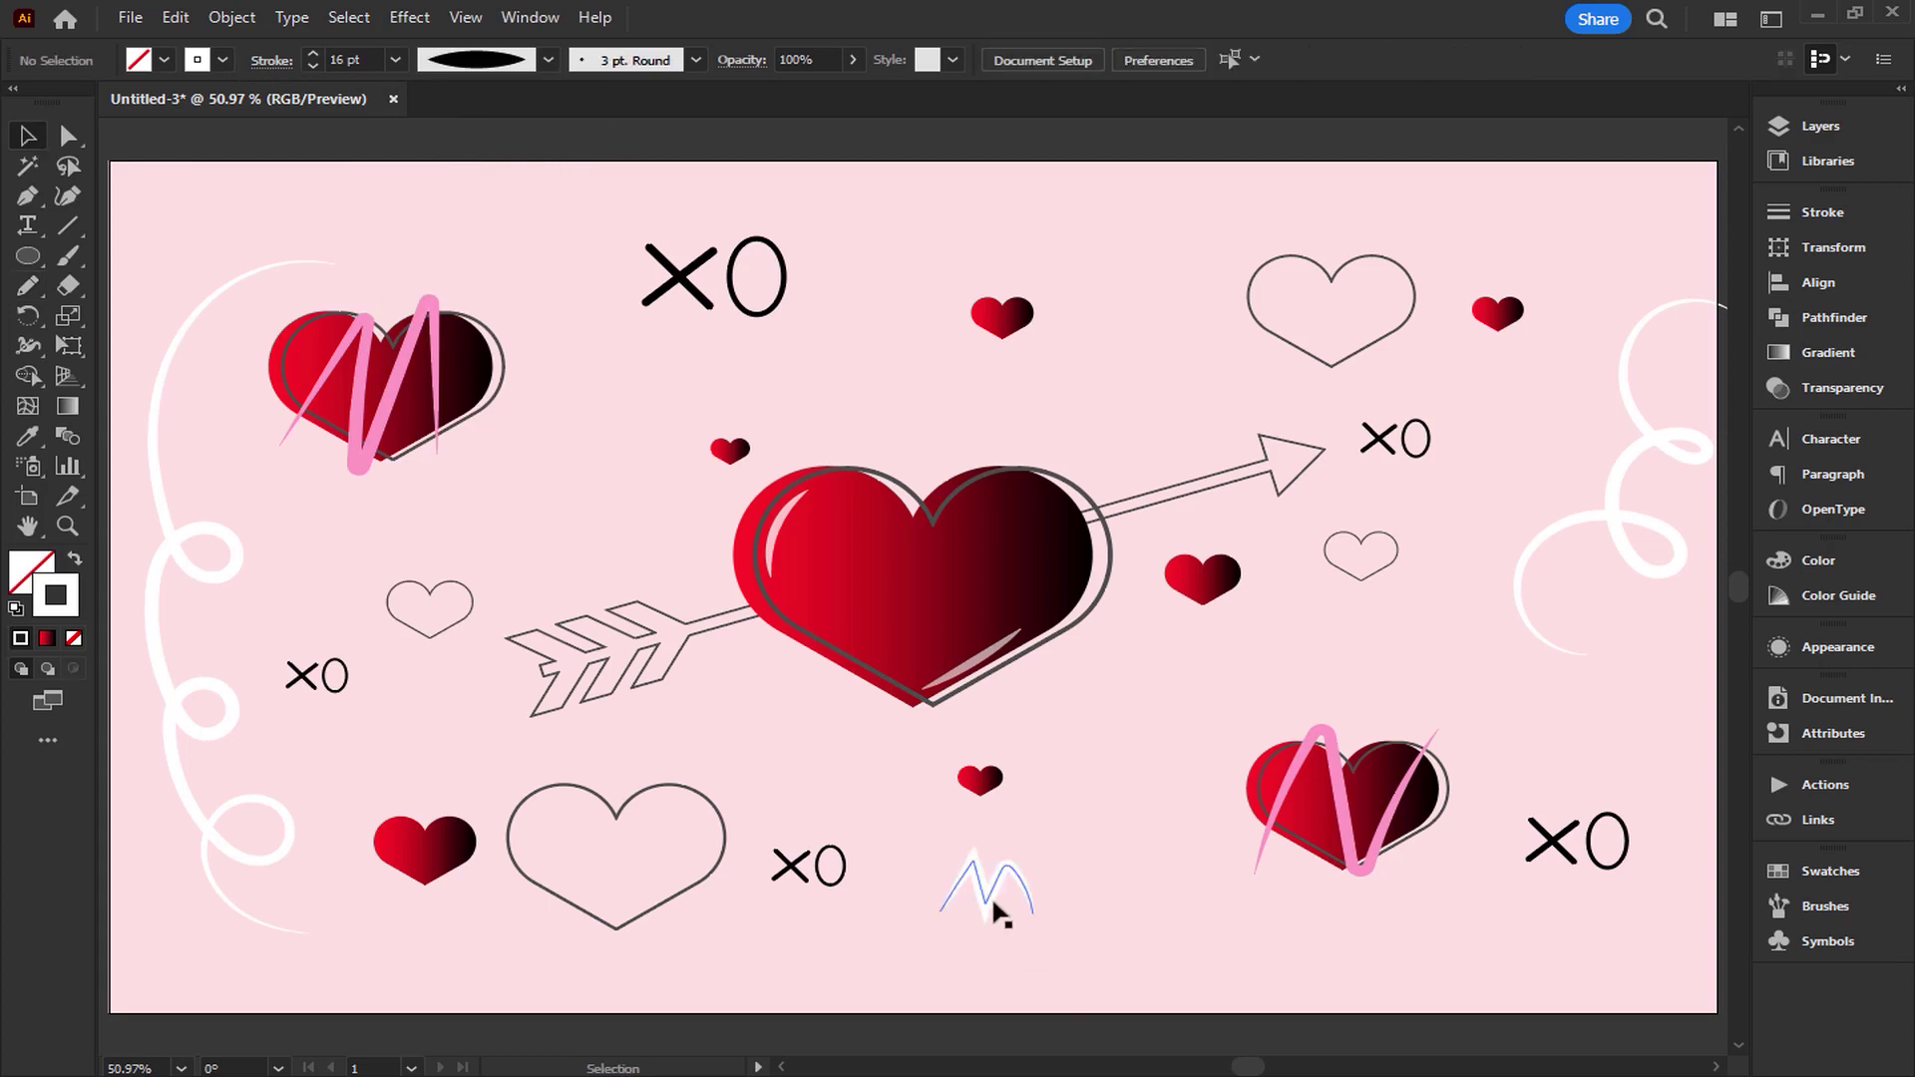
{"action": "left_click", "coordinate": [28, 285]}
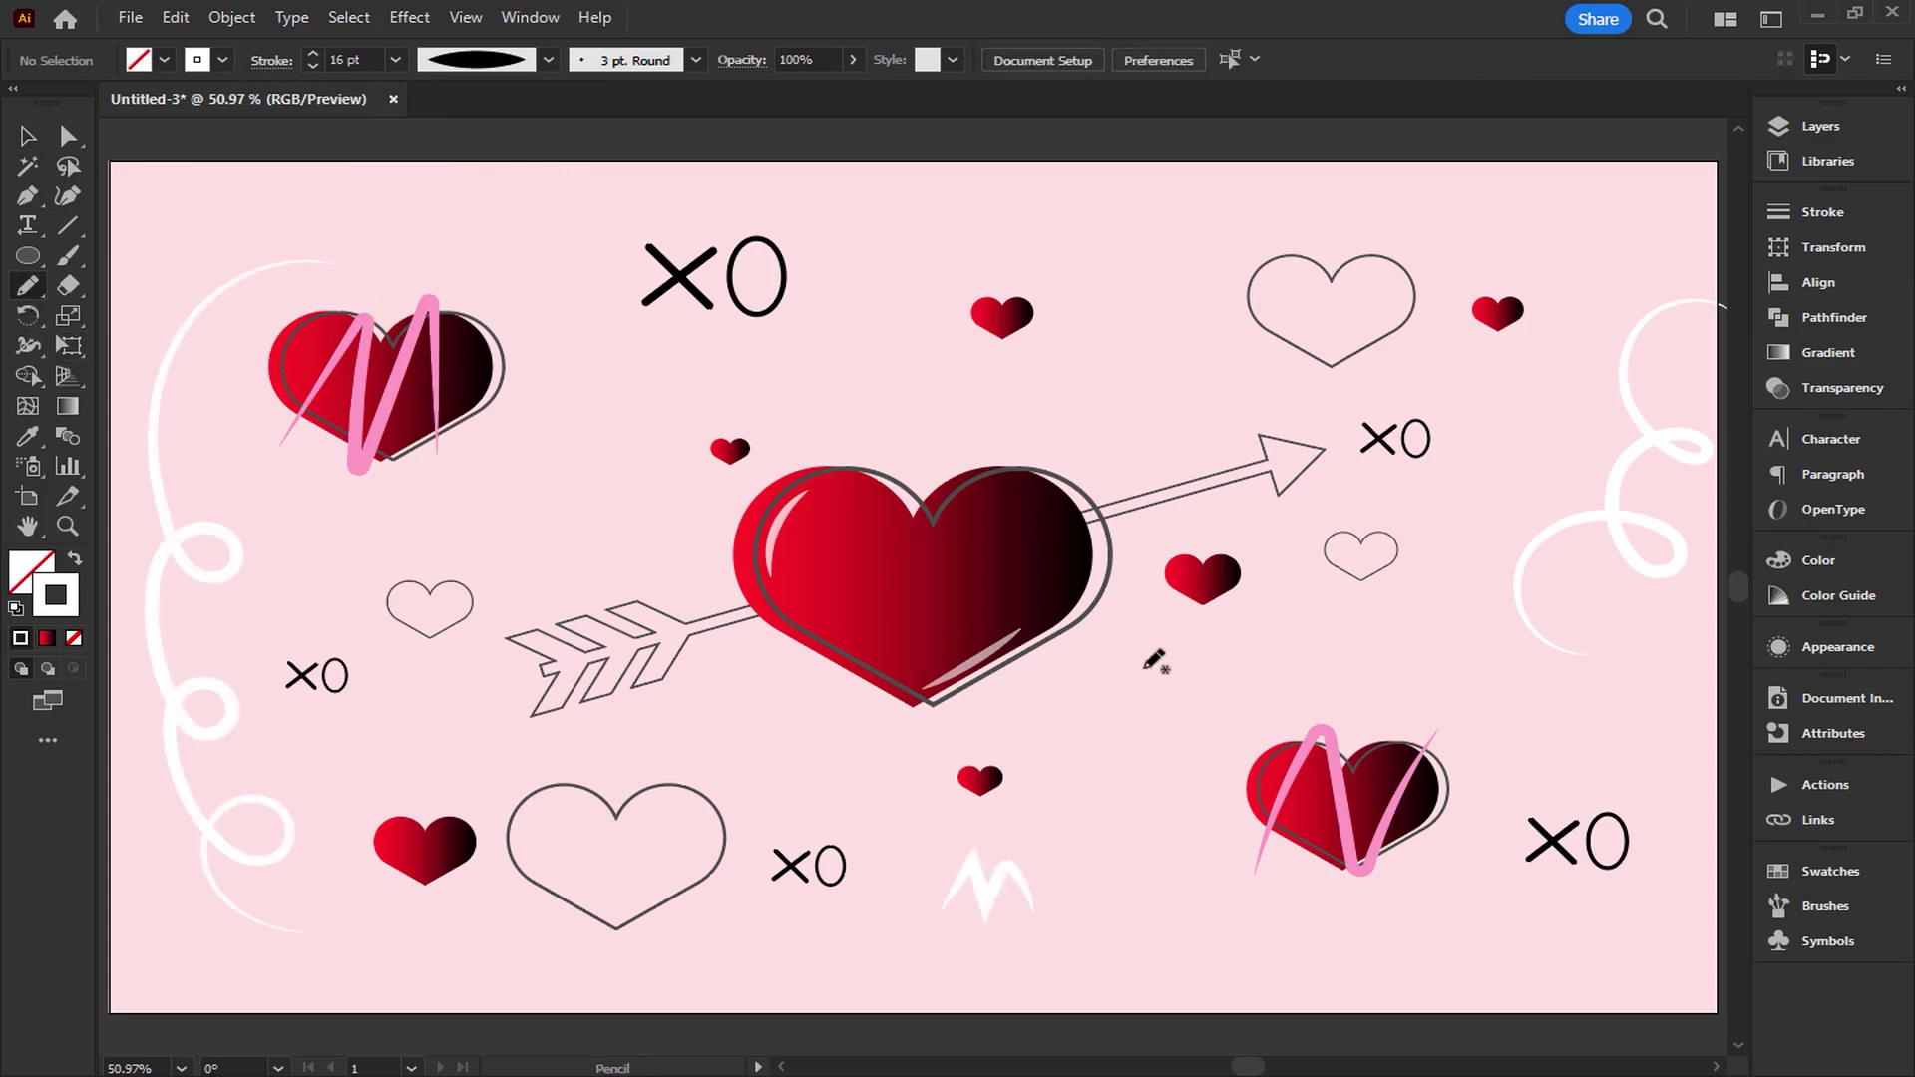
{"action": "left_click_drag", "start_coordinate": [1107, 452], "coordinate": [1170, 367]}
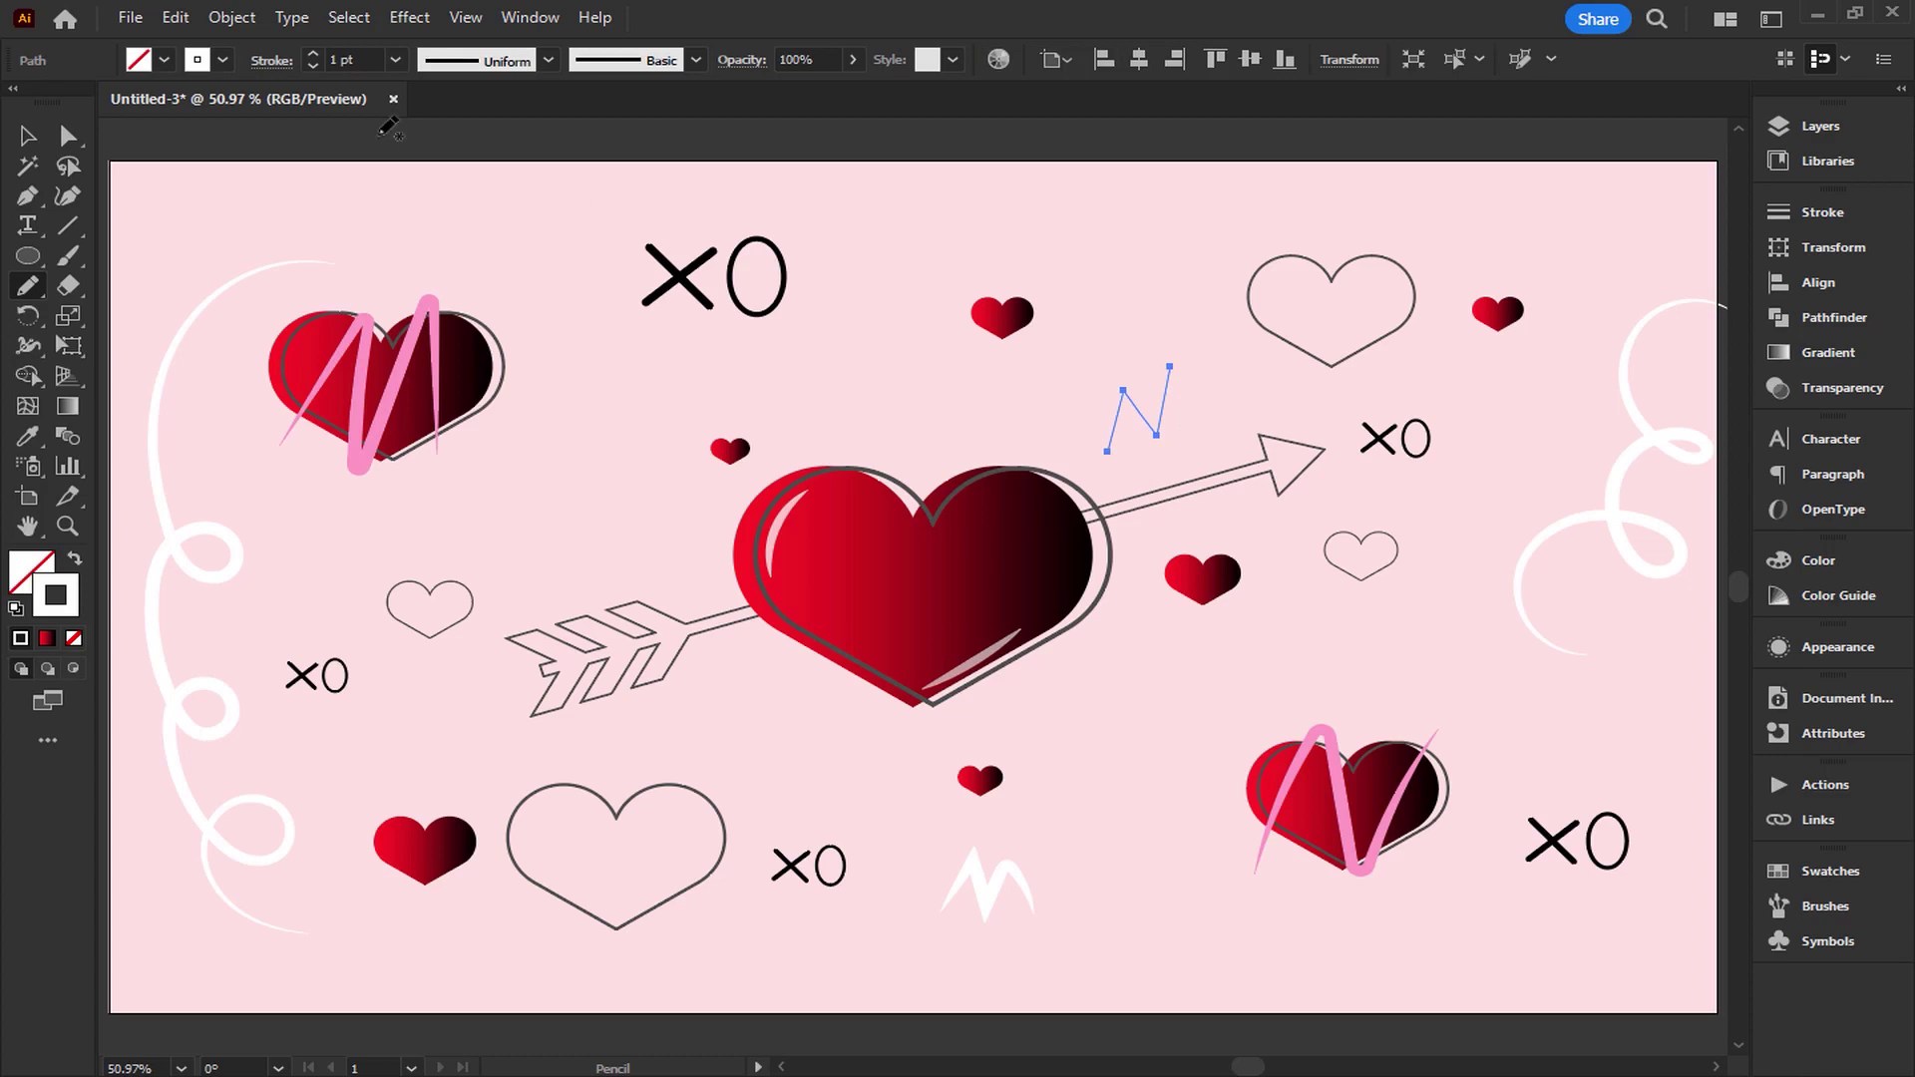
{"action": "left_click", "coordinate": [395, 59]}
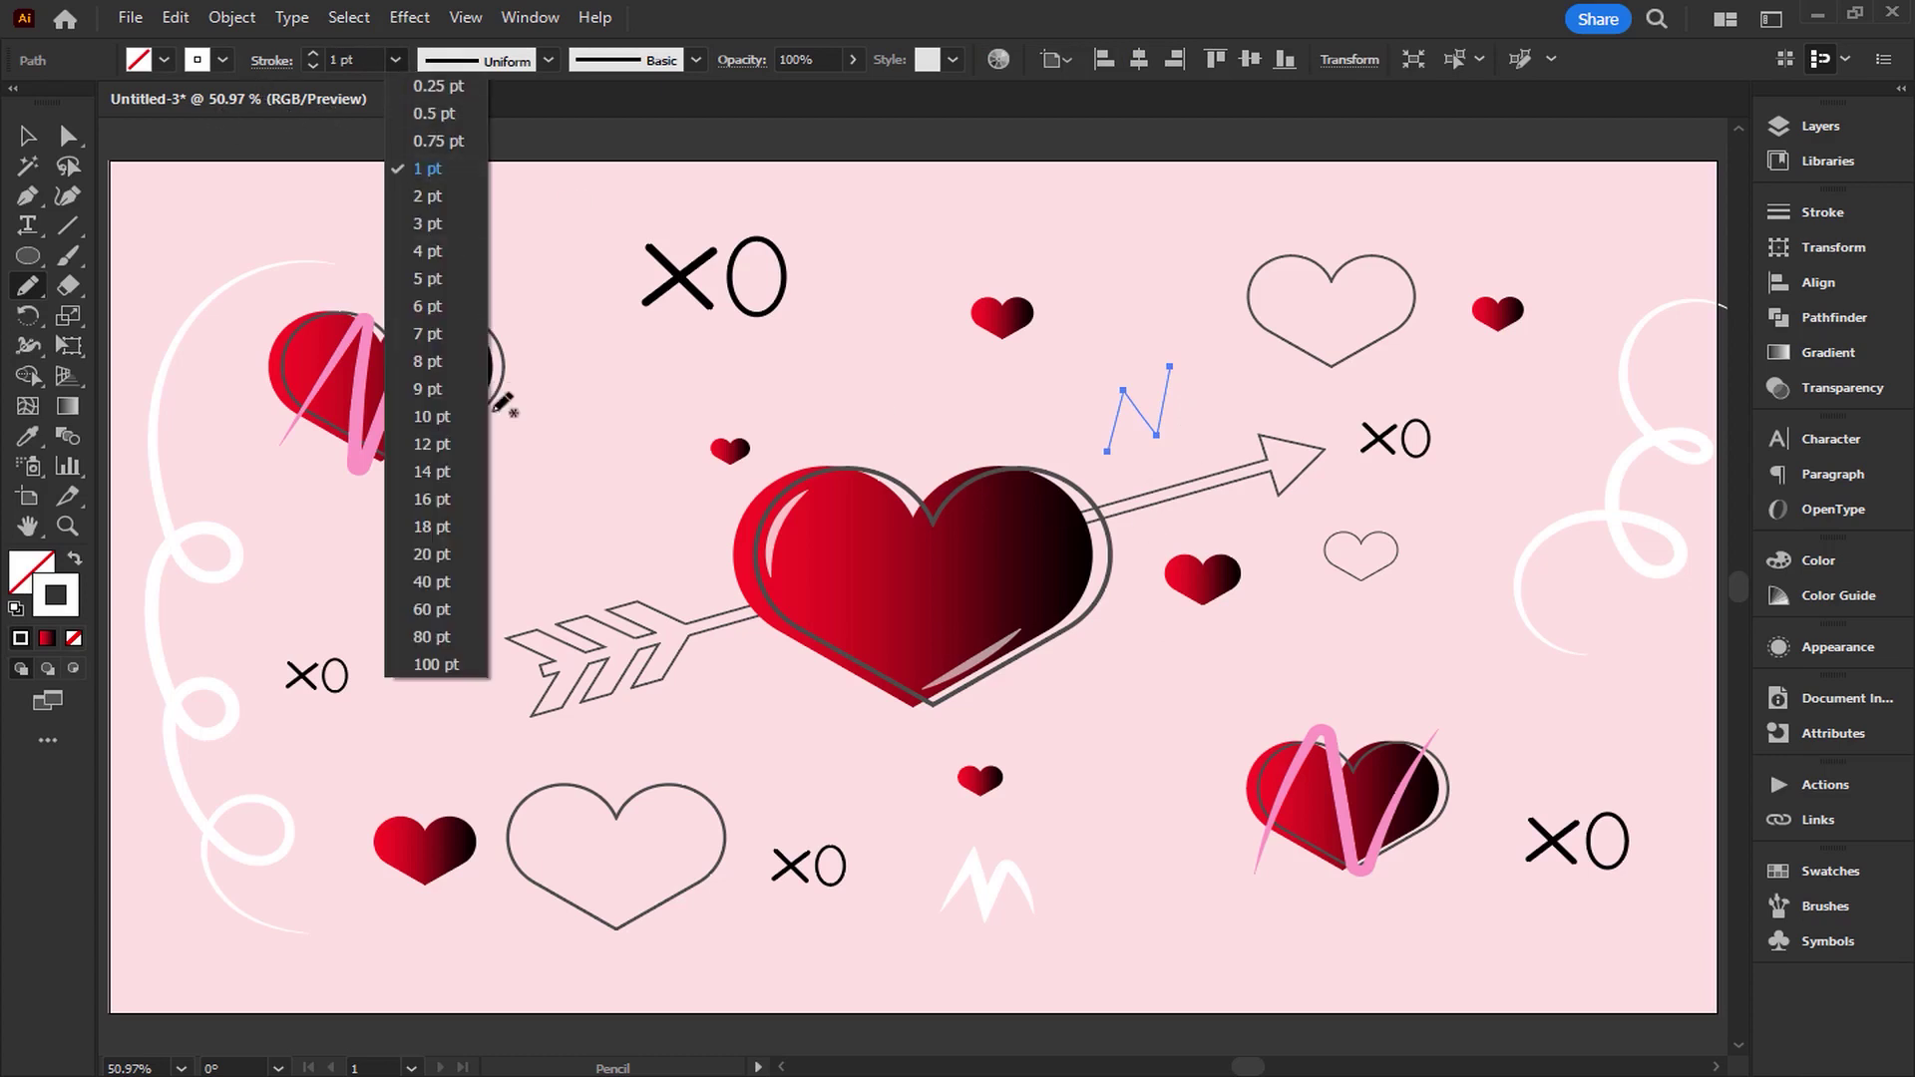
Give the N a 16 pt stroke with the tapered elliptical width profile.
{"action": "left_click", "coordinate": [403, 478]}
{"action": "left_click", "coordinate": [548, 60]}
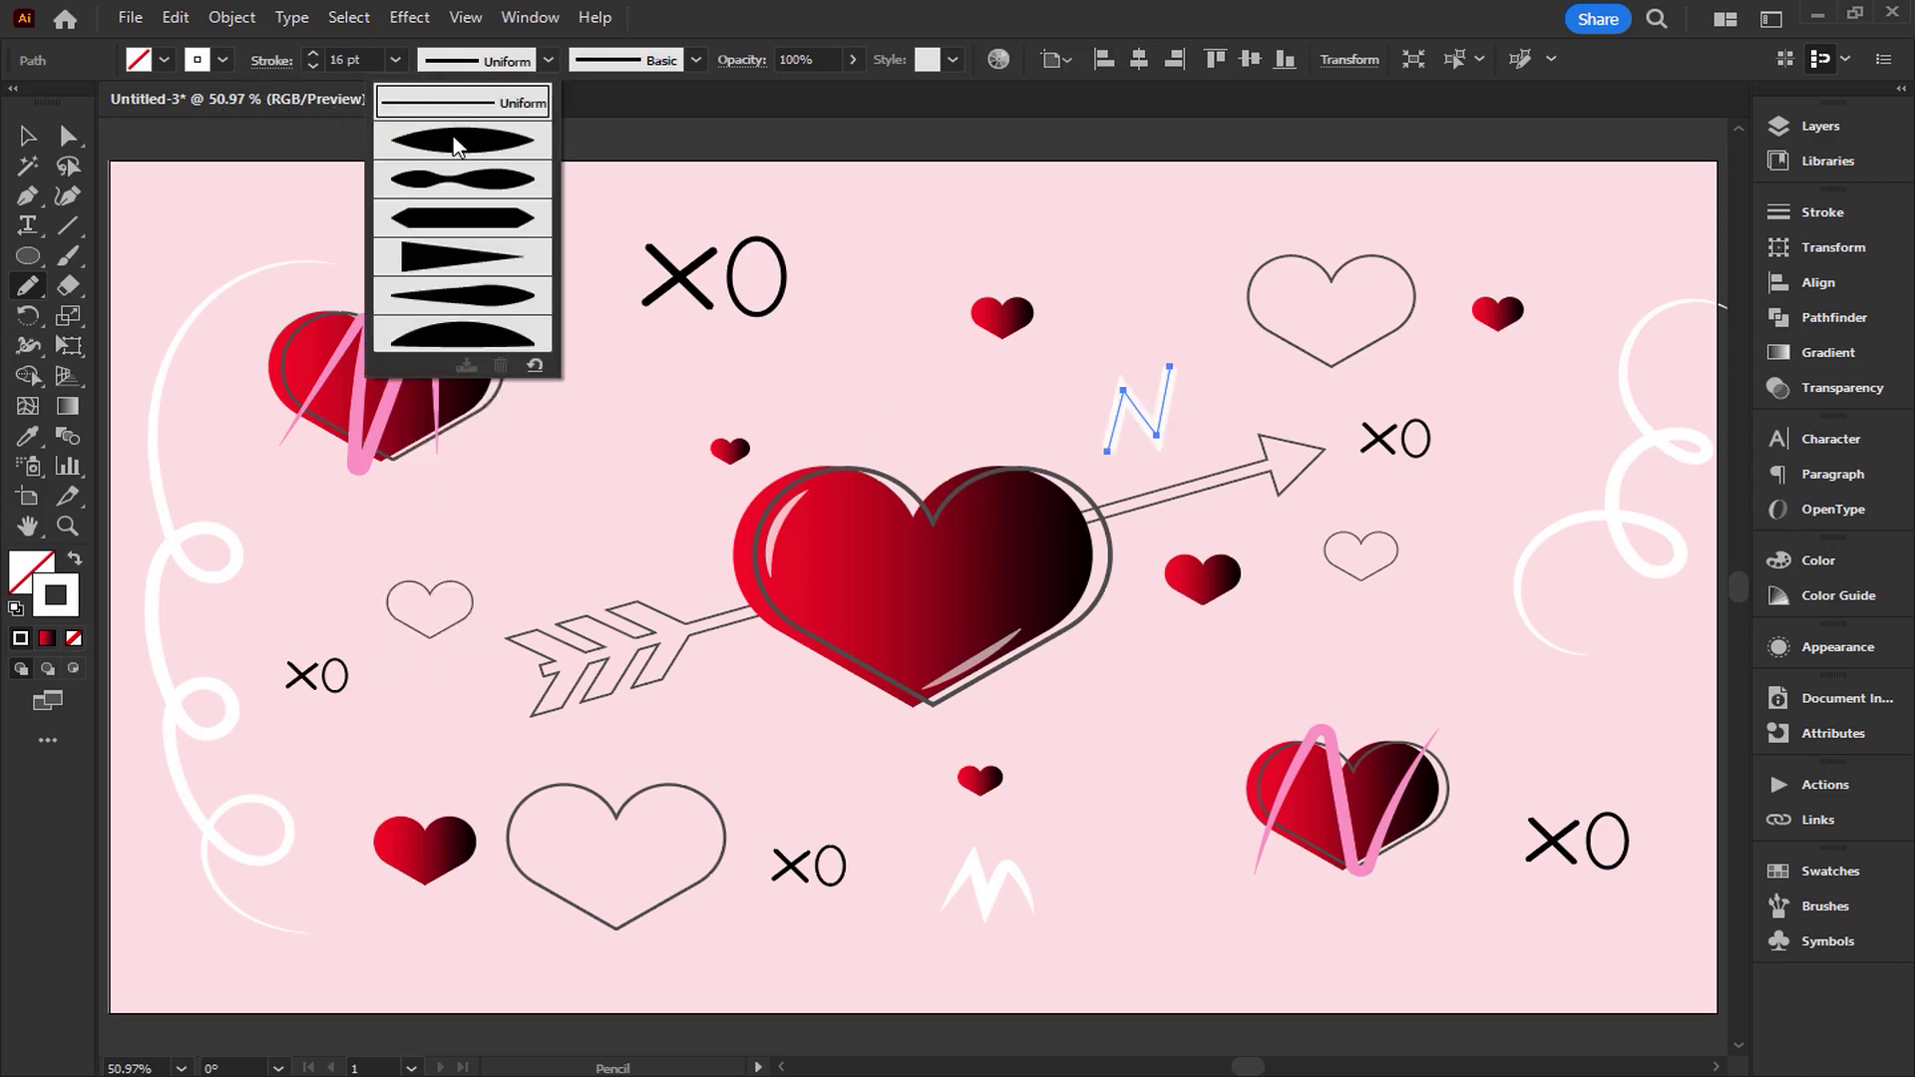
{"action": "left_click", "coordinate": [461, 148]}
{"action": "key", "text": "v"}
{"action": "left_click", "coordinate": [304, 171]}
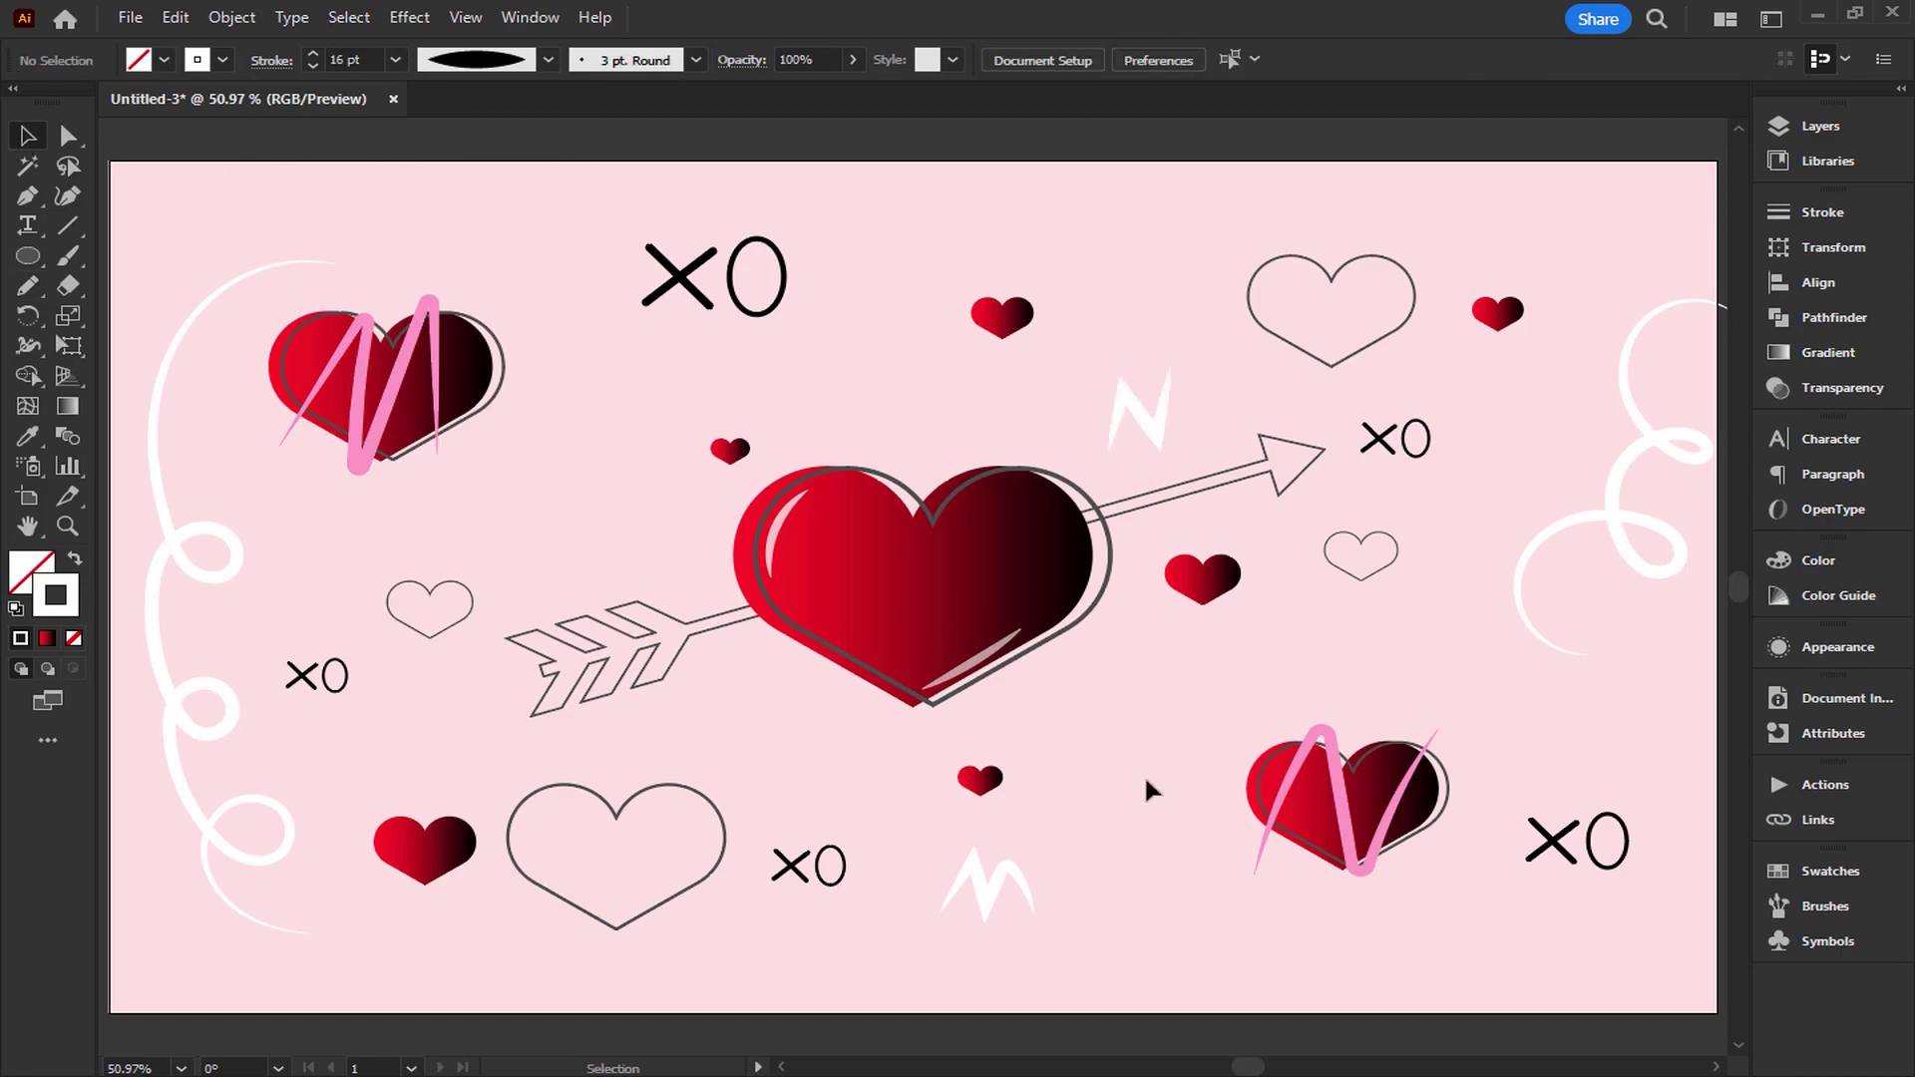
Reselect the white N near the arrow and recentre the view on it.
{"action": "left_click", "coordinate": [1157, 427]}
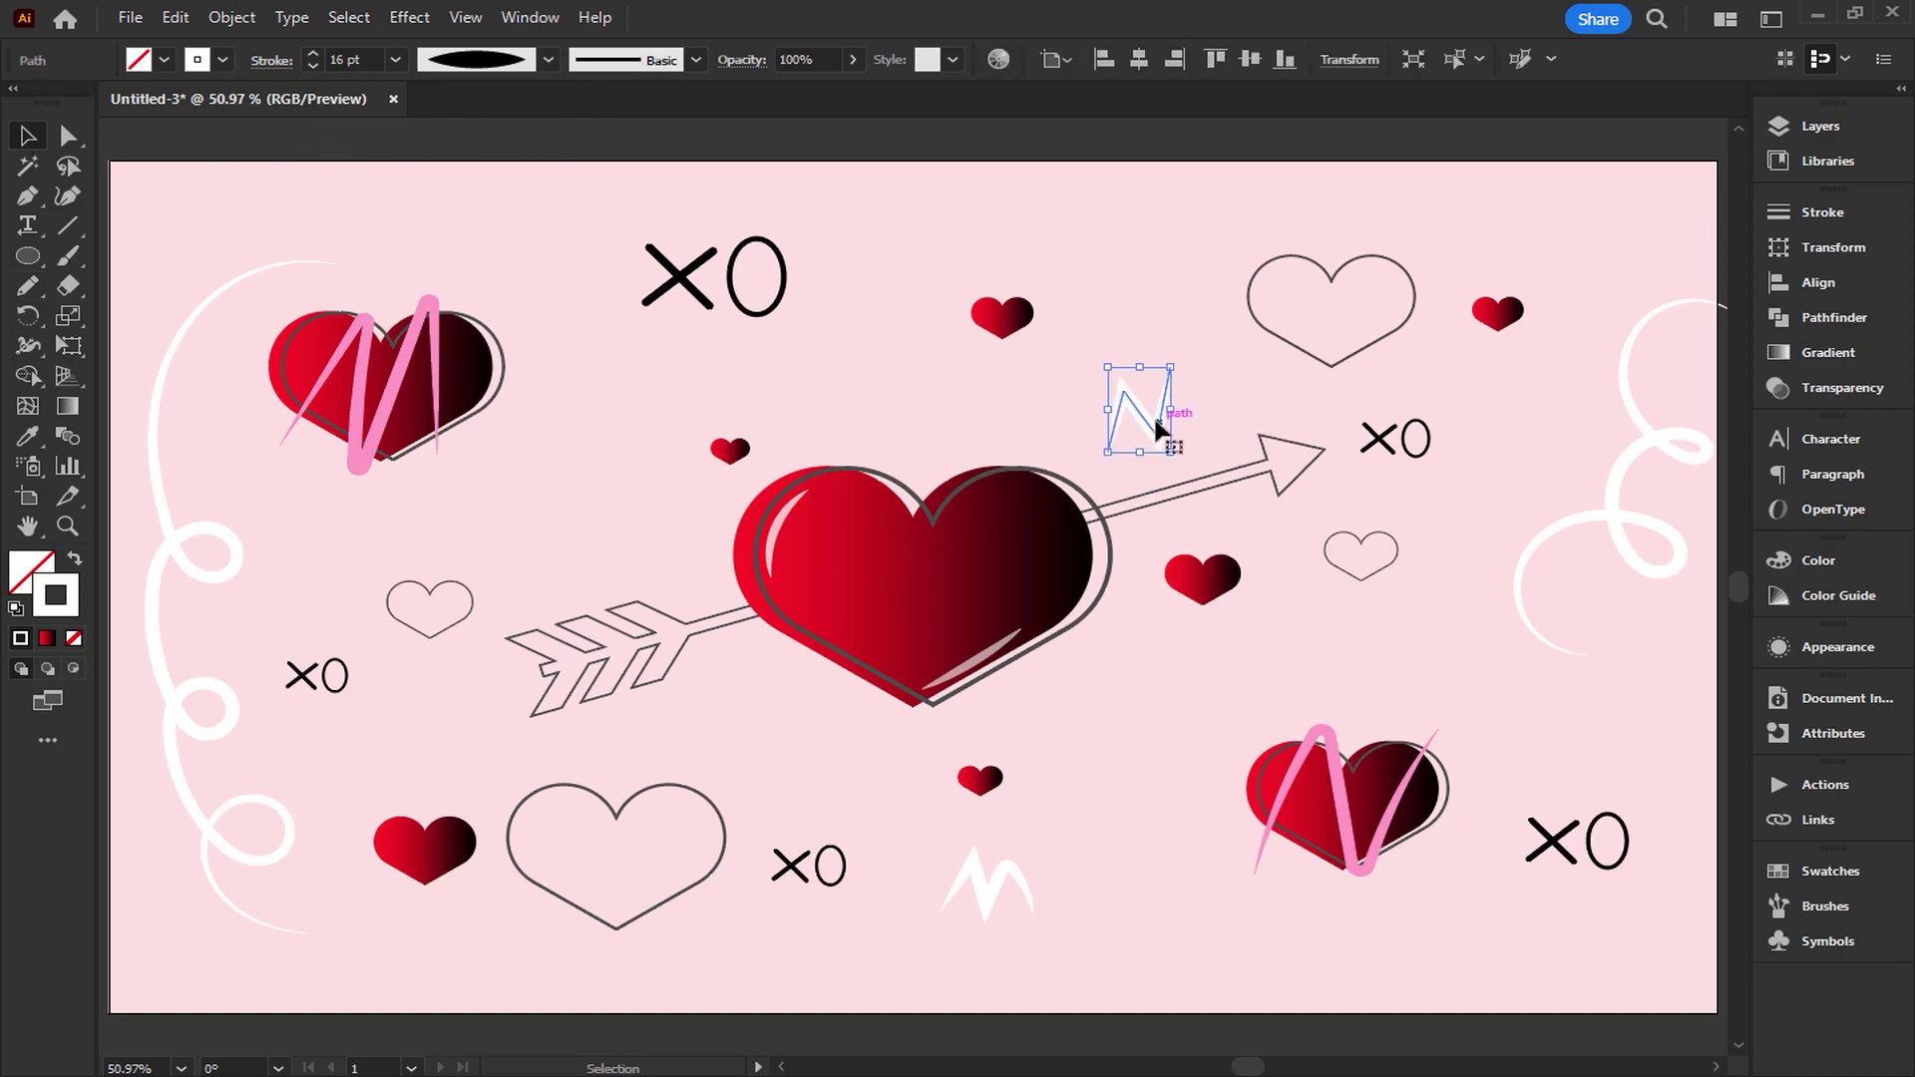
{"action": "scroll", "coordinate": [1155, 419], "scroll_direction": "up", "scroll_amount": 3}
{"action": "scroll", "coordinate": [1153, 415], "scroll_direction": "up", "scroll_amount": 2}
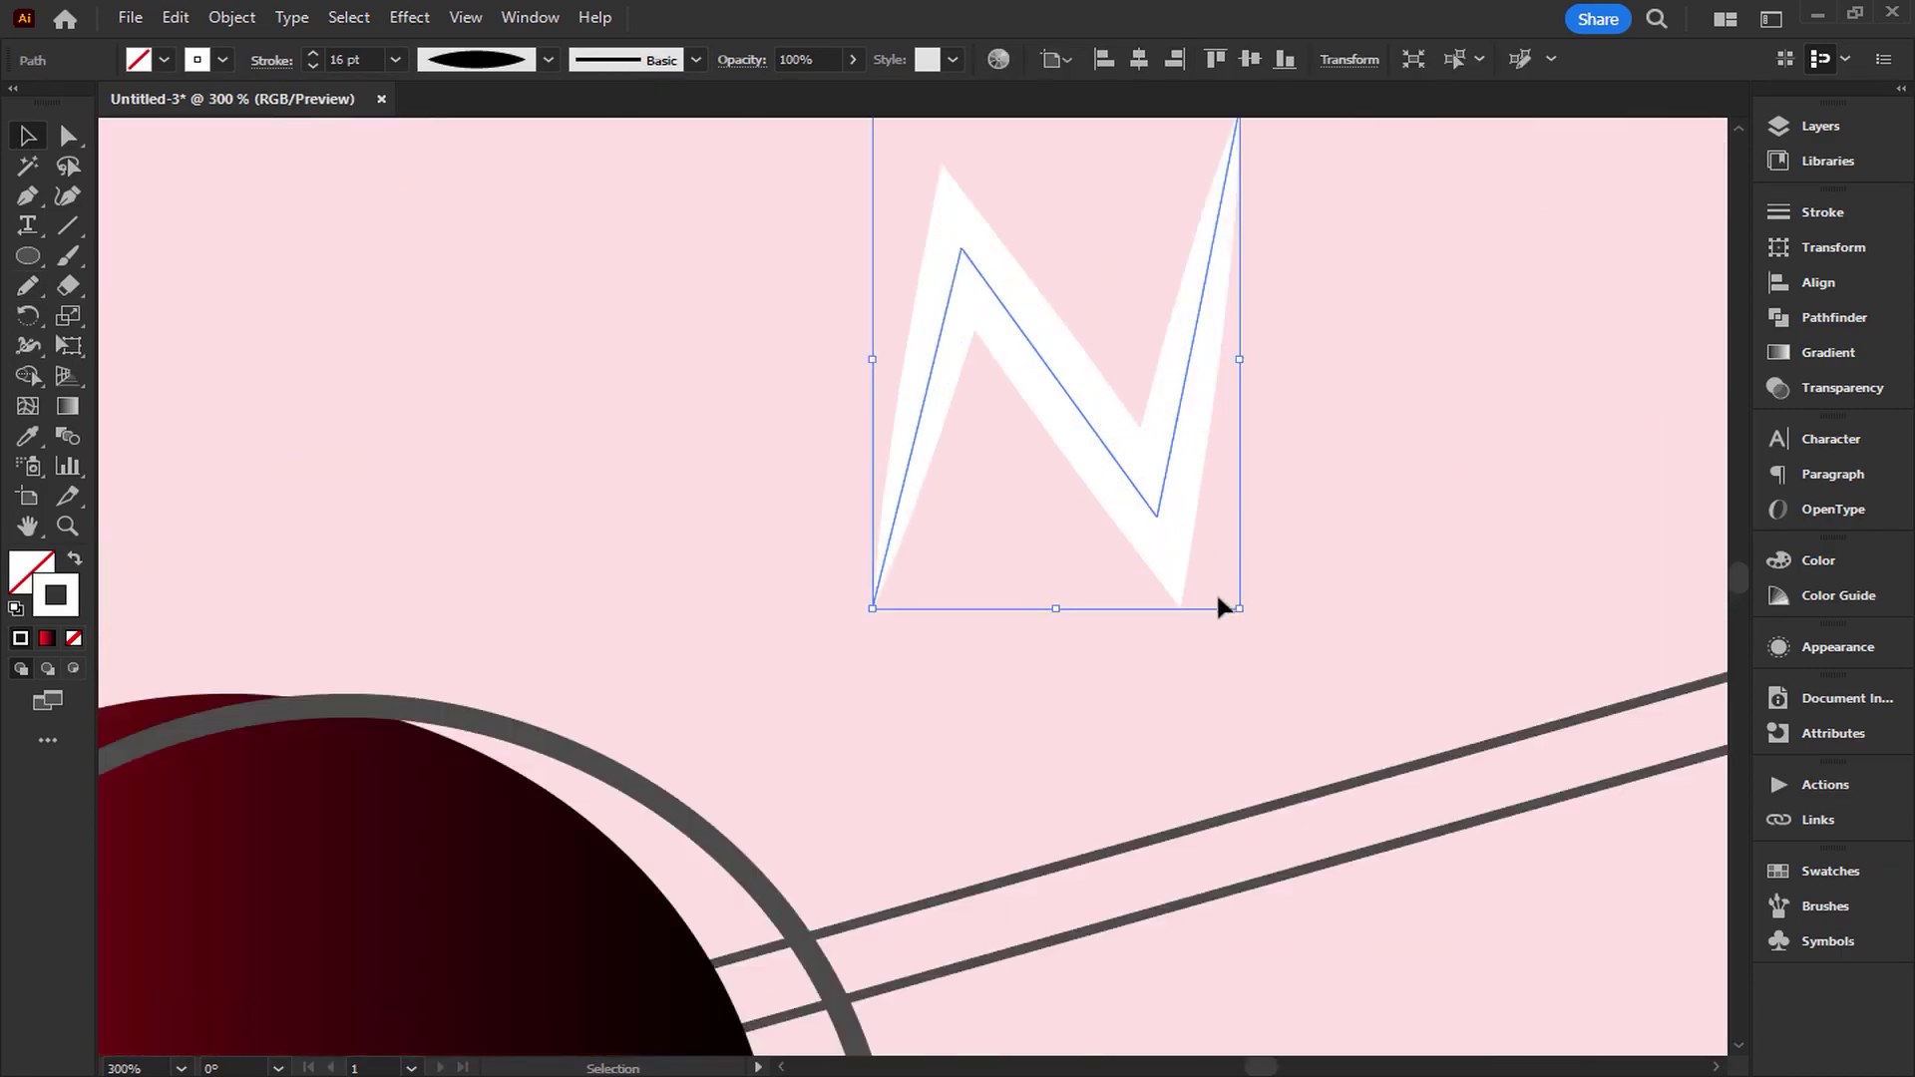
{"action": "left_click_drag", "start_coordinate": [1173, 543], "coordinate": [1233, 568]}
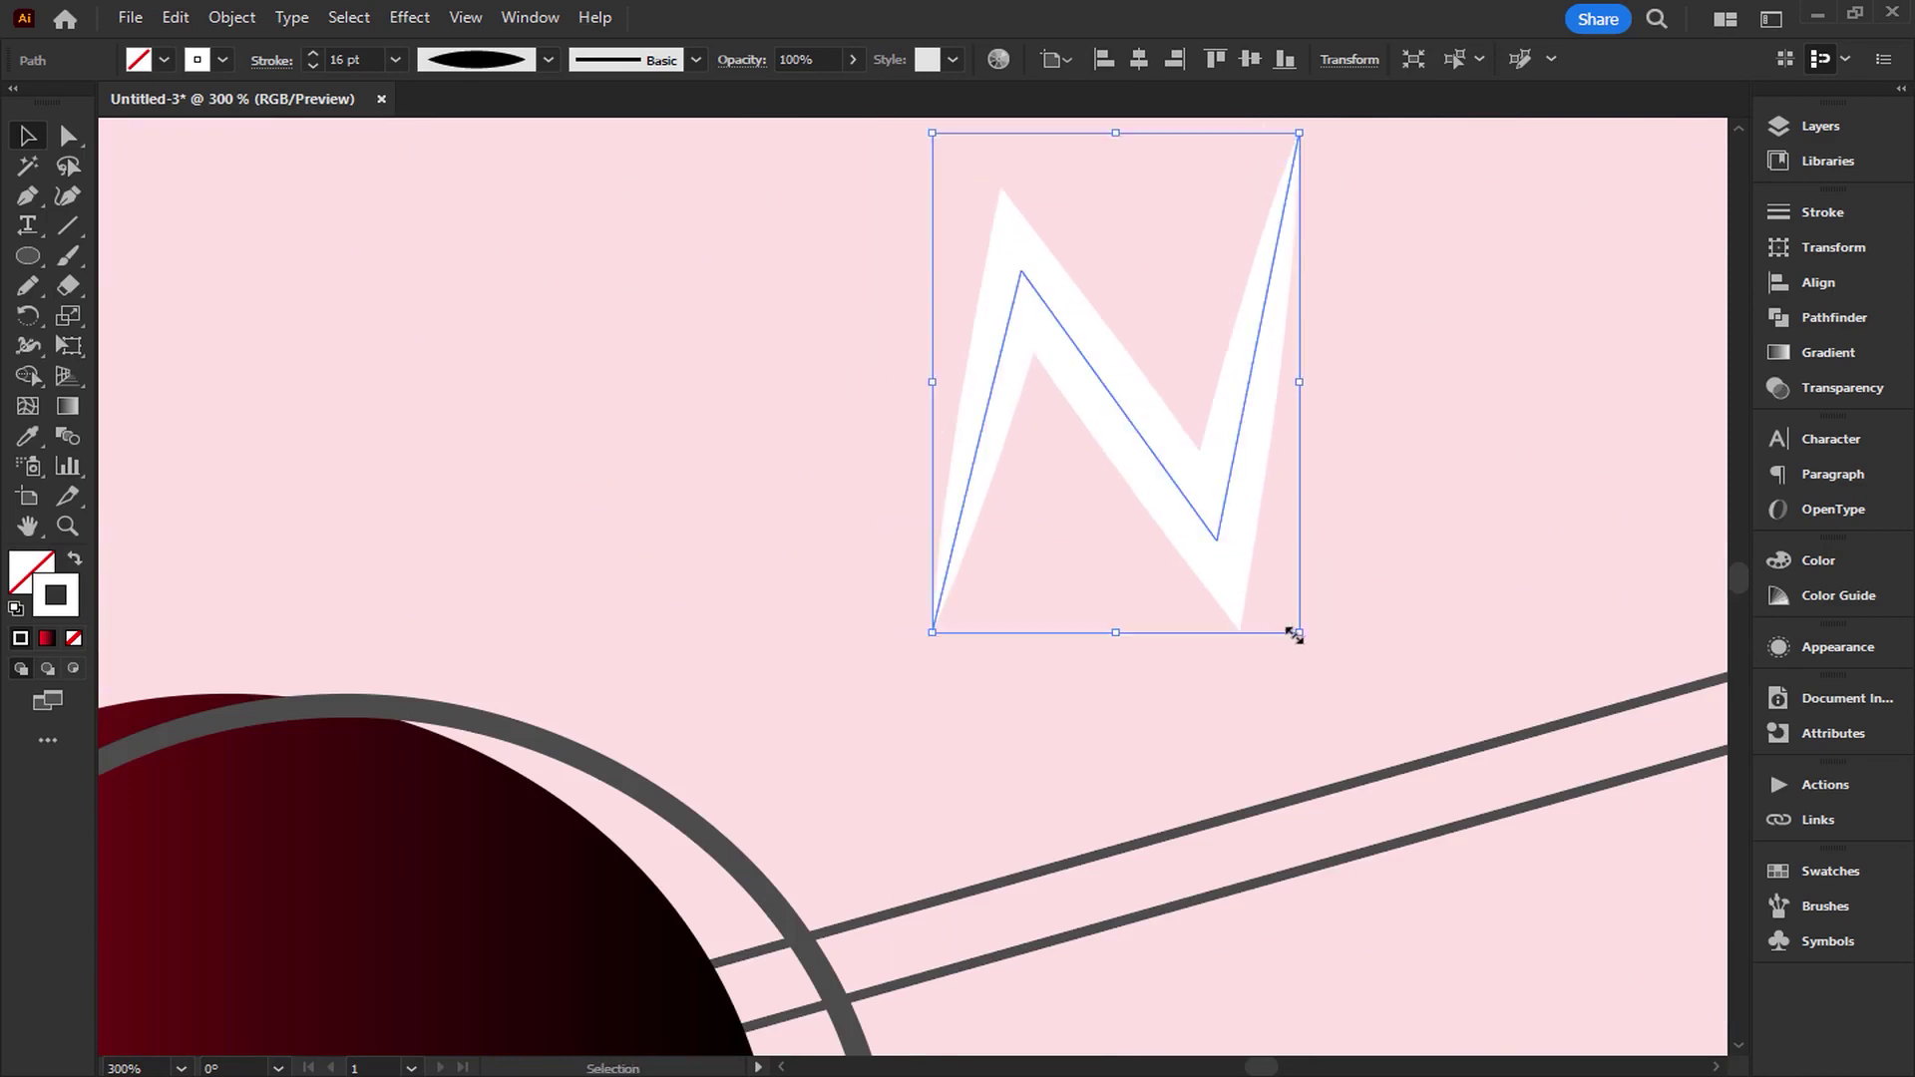
{"action": "key", "text": "ctrl+z"}
{"action": "mouse_move", "coordinate": [1169, 534]}
{"action": "left_mouse_down"}
{"action": "mouse_move", "coordinate": [1114, 650]}
{"action": "mouse_move", "coordinate": [1181, 662]}
{"action": "left_mouse_up"}
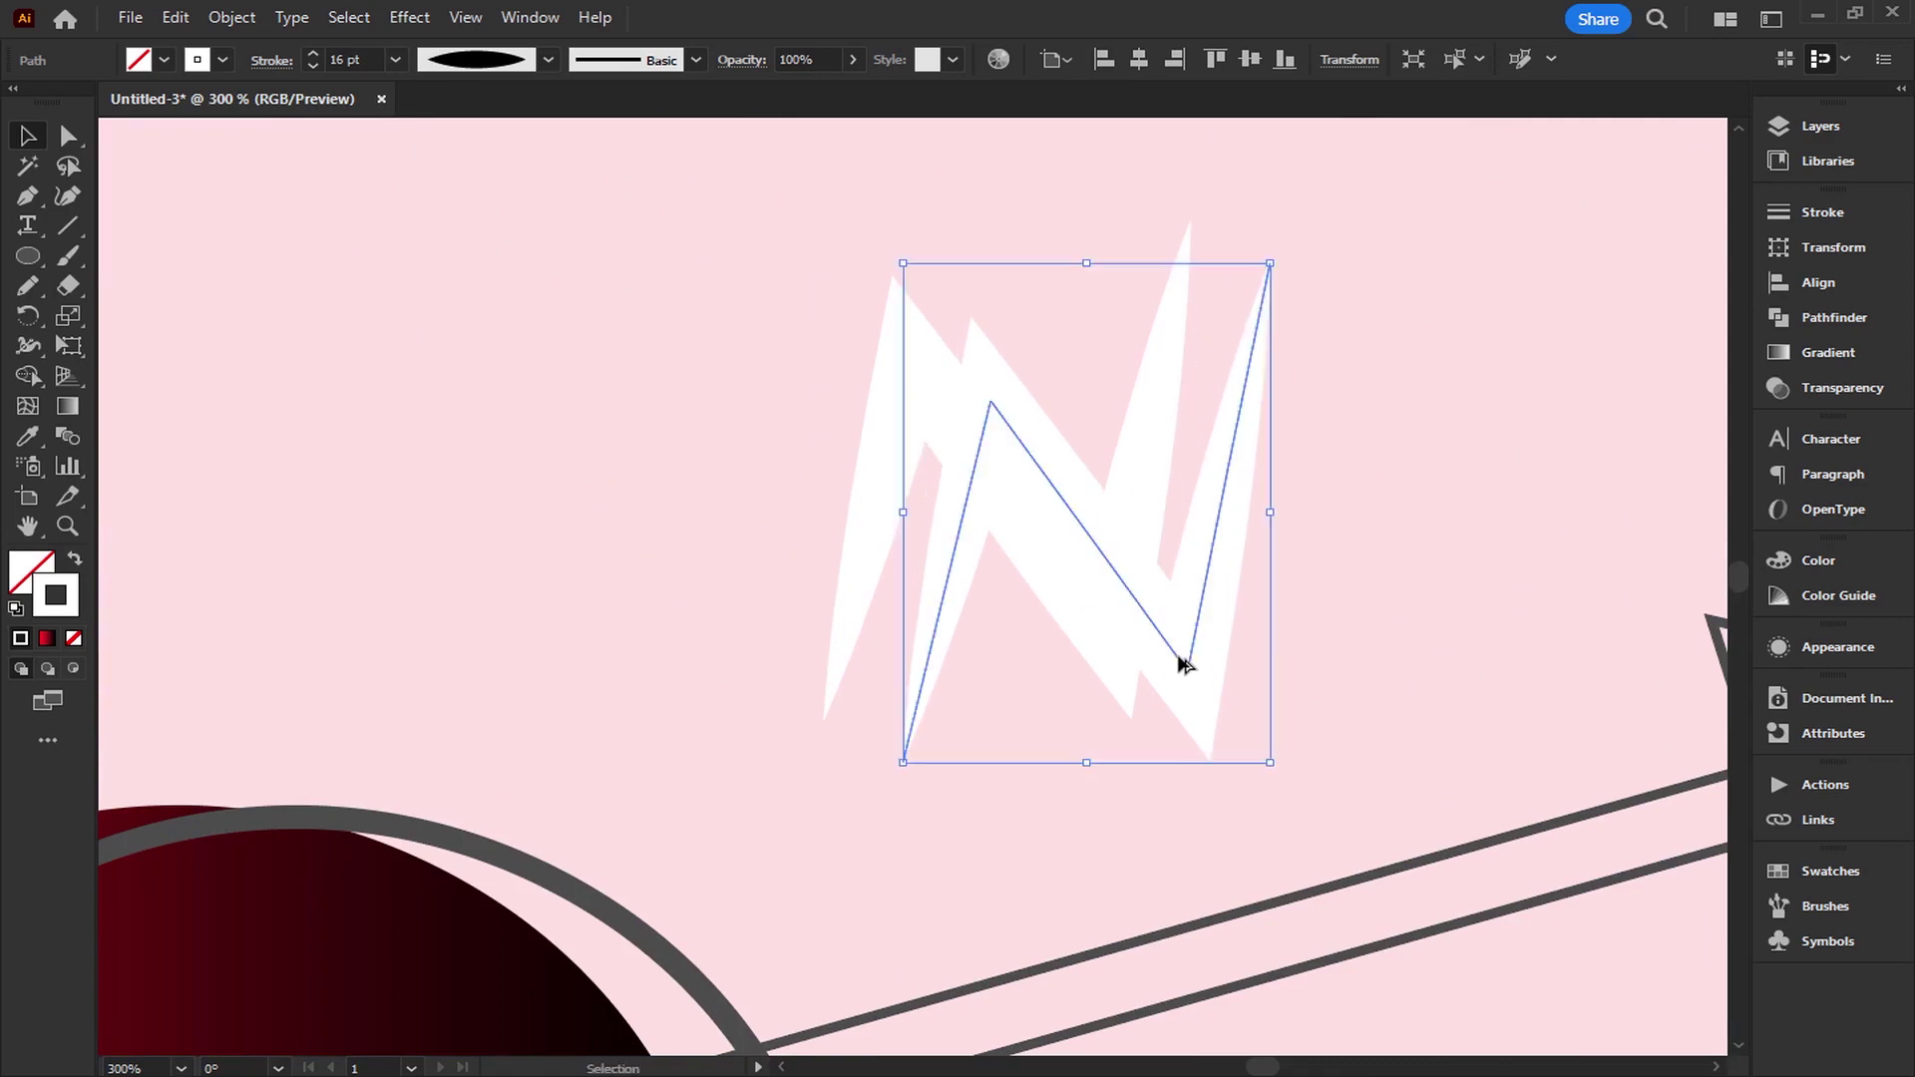
Make the N copy pink, shrink it slightly, and offset it over the white N.
{"action": "left_click", "coordinate": [223, 60]}
{"action": "left_click", "coordinate": [110, 194]}
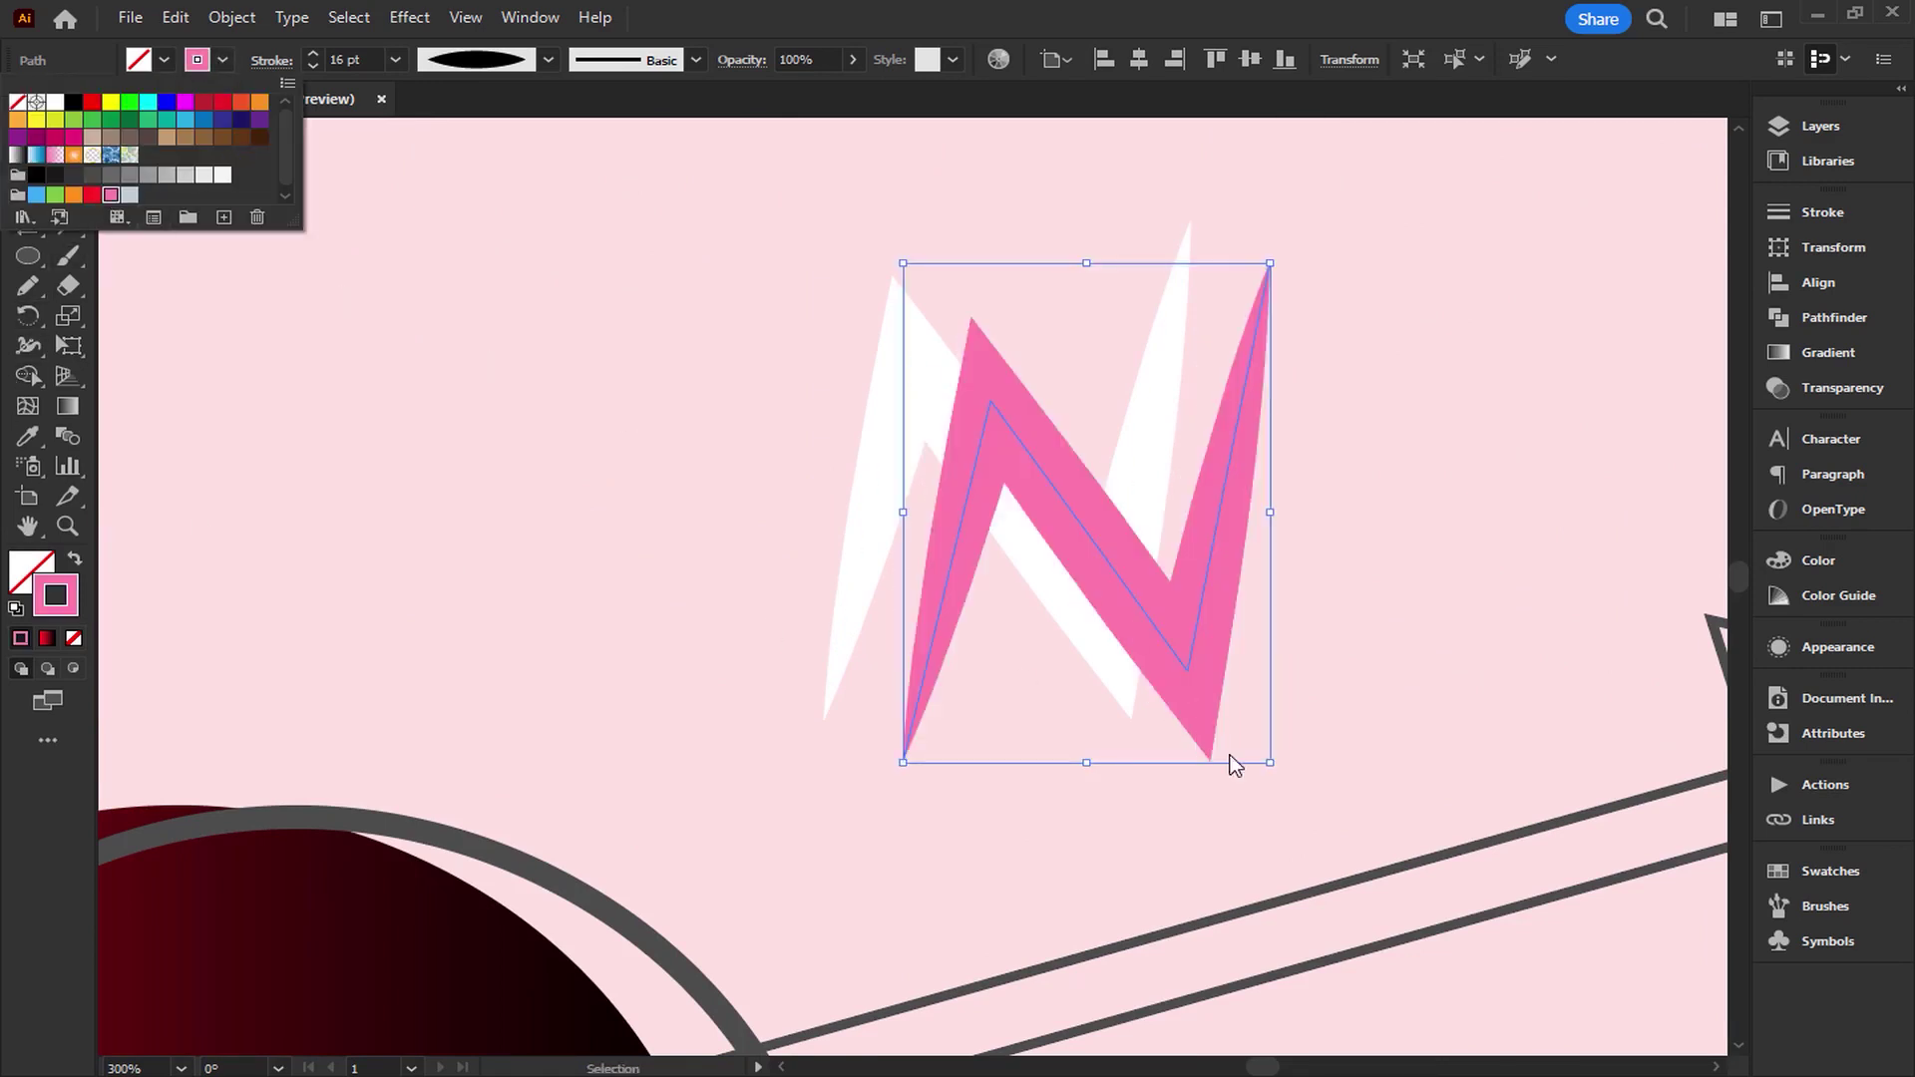
{"action": "left_click_drag", "start_coordinate": [1271, 762], "coordinate": [1201, 686]}
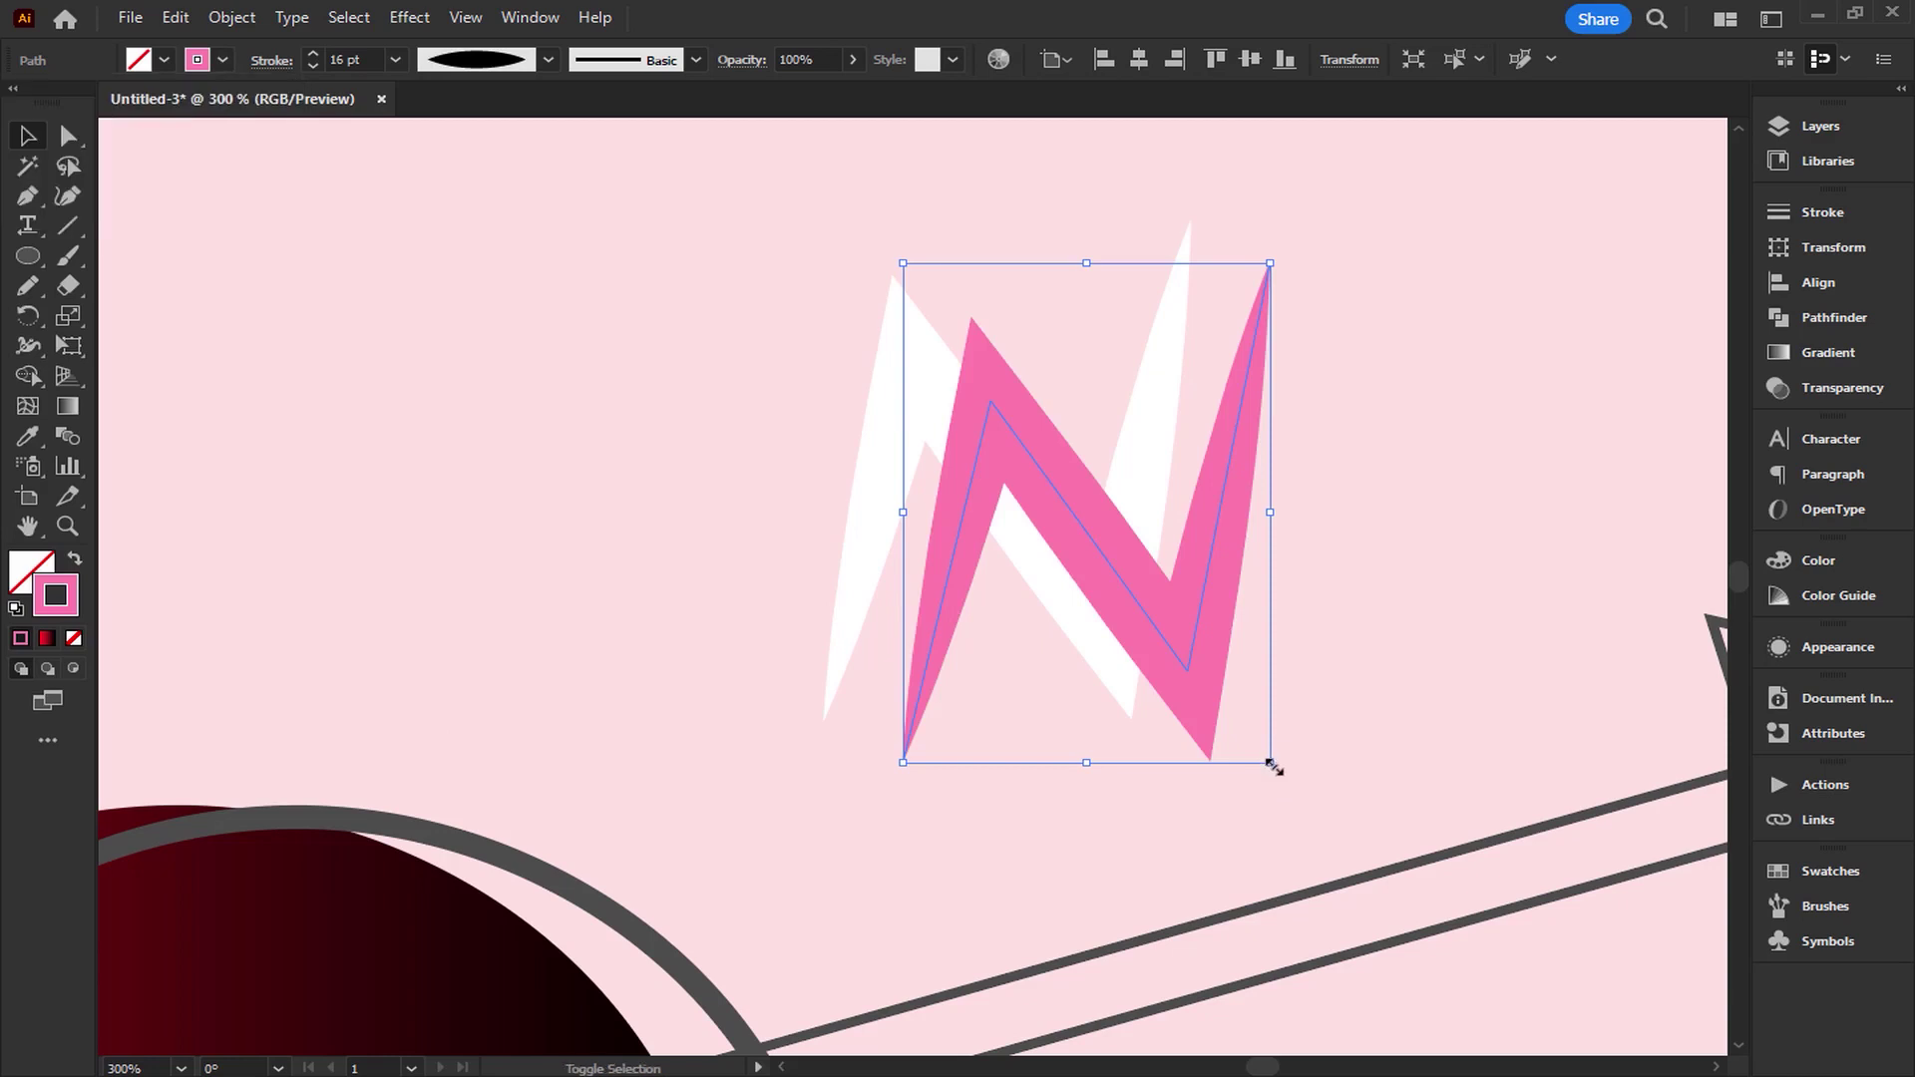
{"action": "left_click_drag", "start_coordinate": [1202, 686], "coordinate": [1145, 623]}
{"action": "left_click_drag", "start_coordinate": [1109, 635], "coordinate": [1099, 656]}
Zoom in on the white M scribble and offset it slightly down and right.
{"action": "left_click", "coordinate": [1049, 838]}
{"action": "scroll", "coordinate": [1049, 838], "scroll_direction": "down", "scroll_amount": 1}
{"action": "scroll", "coordinate": [1050, 838], "scroll_direction": "down", "scroll_amount": 2}
{"action": "left_click_drag", "start_coordinate": [1058, 1007], "coordinate": [1054, 710]}
{"action": "scroll", "coordinate": [1054, 711], "scroll_direction": "down", "scroll_amount": 5}
{"action": "scroll", "coordinate": [898, 678], "scroll_direction": "down", "scroll_amount": 3}
{"action": "key", "text": "ctrl+plus"}
{"action": "key", "text": "ctrl+plus"}
{"action": "left_click", "coordinate": [746, 638]}
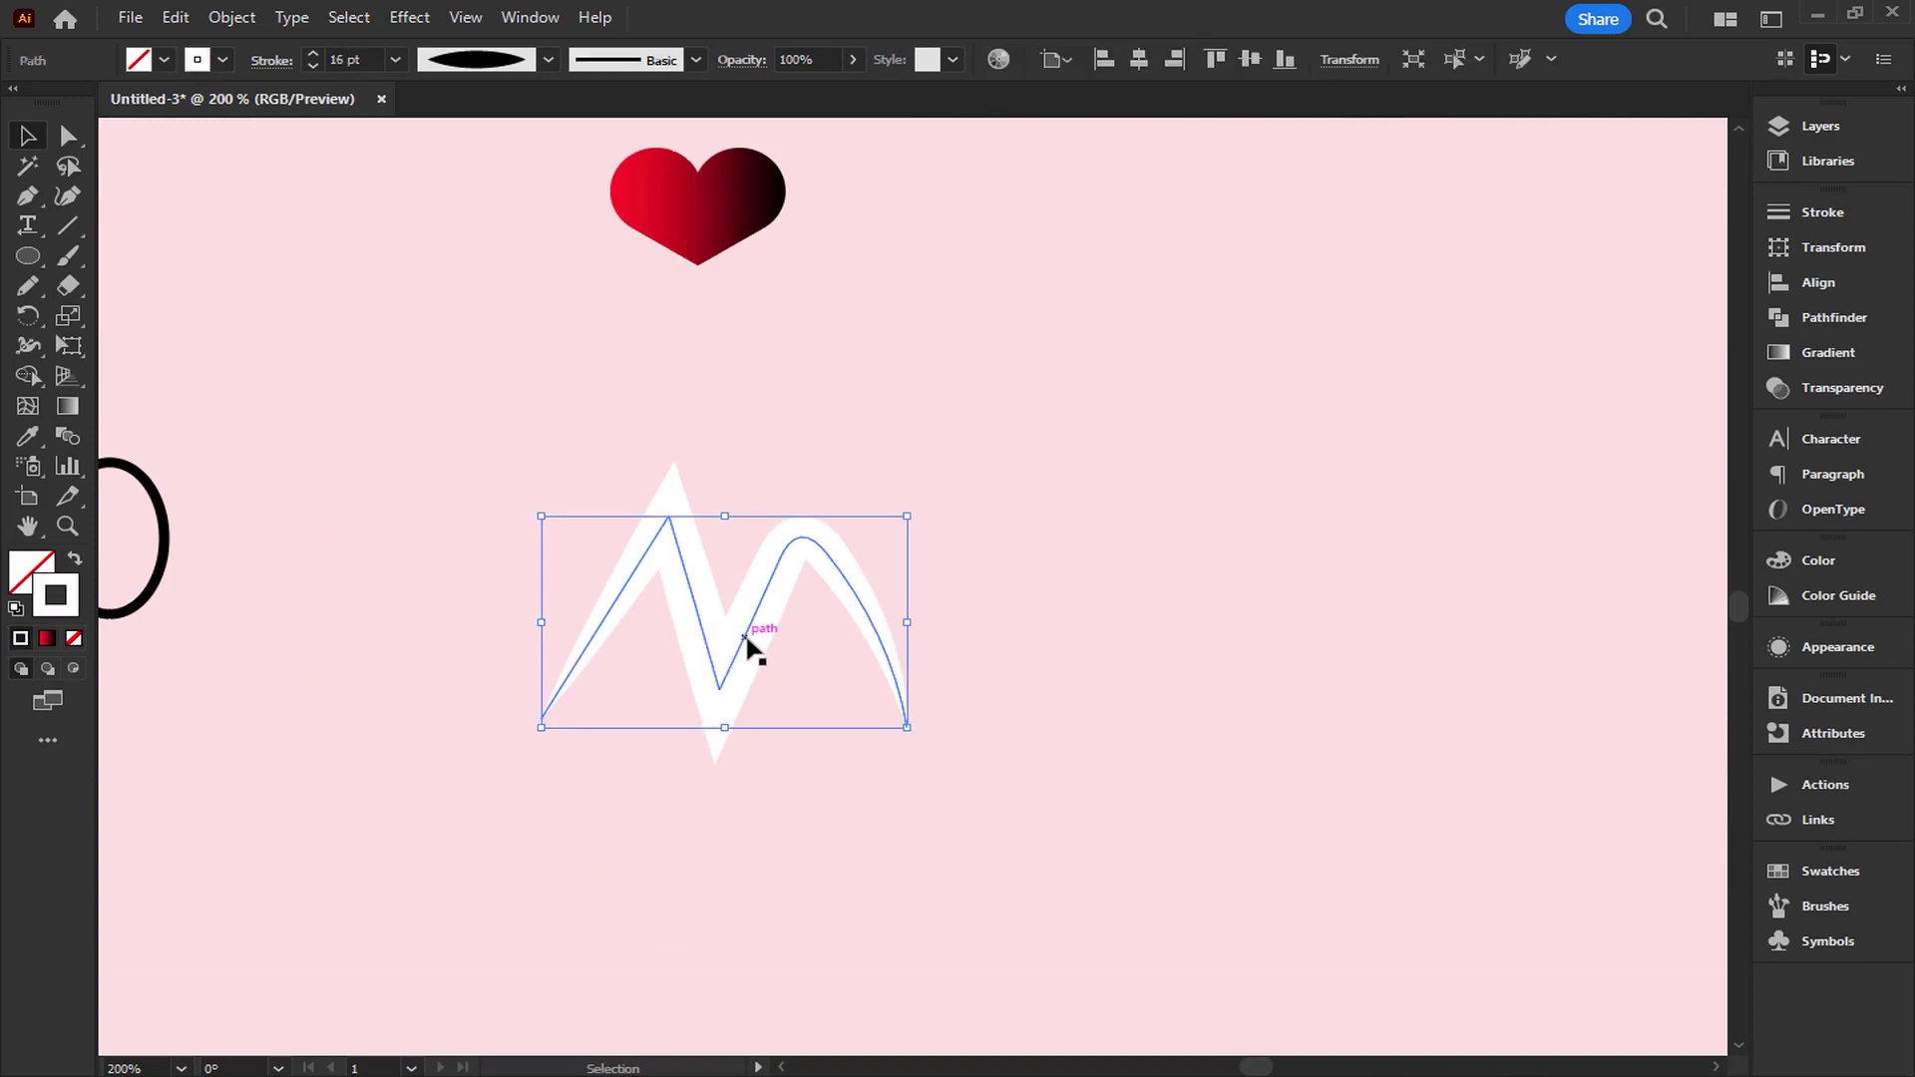
{"action": "left_click_drag", "start_coordinate": [753, 650], "coordinate": [763, 687]}
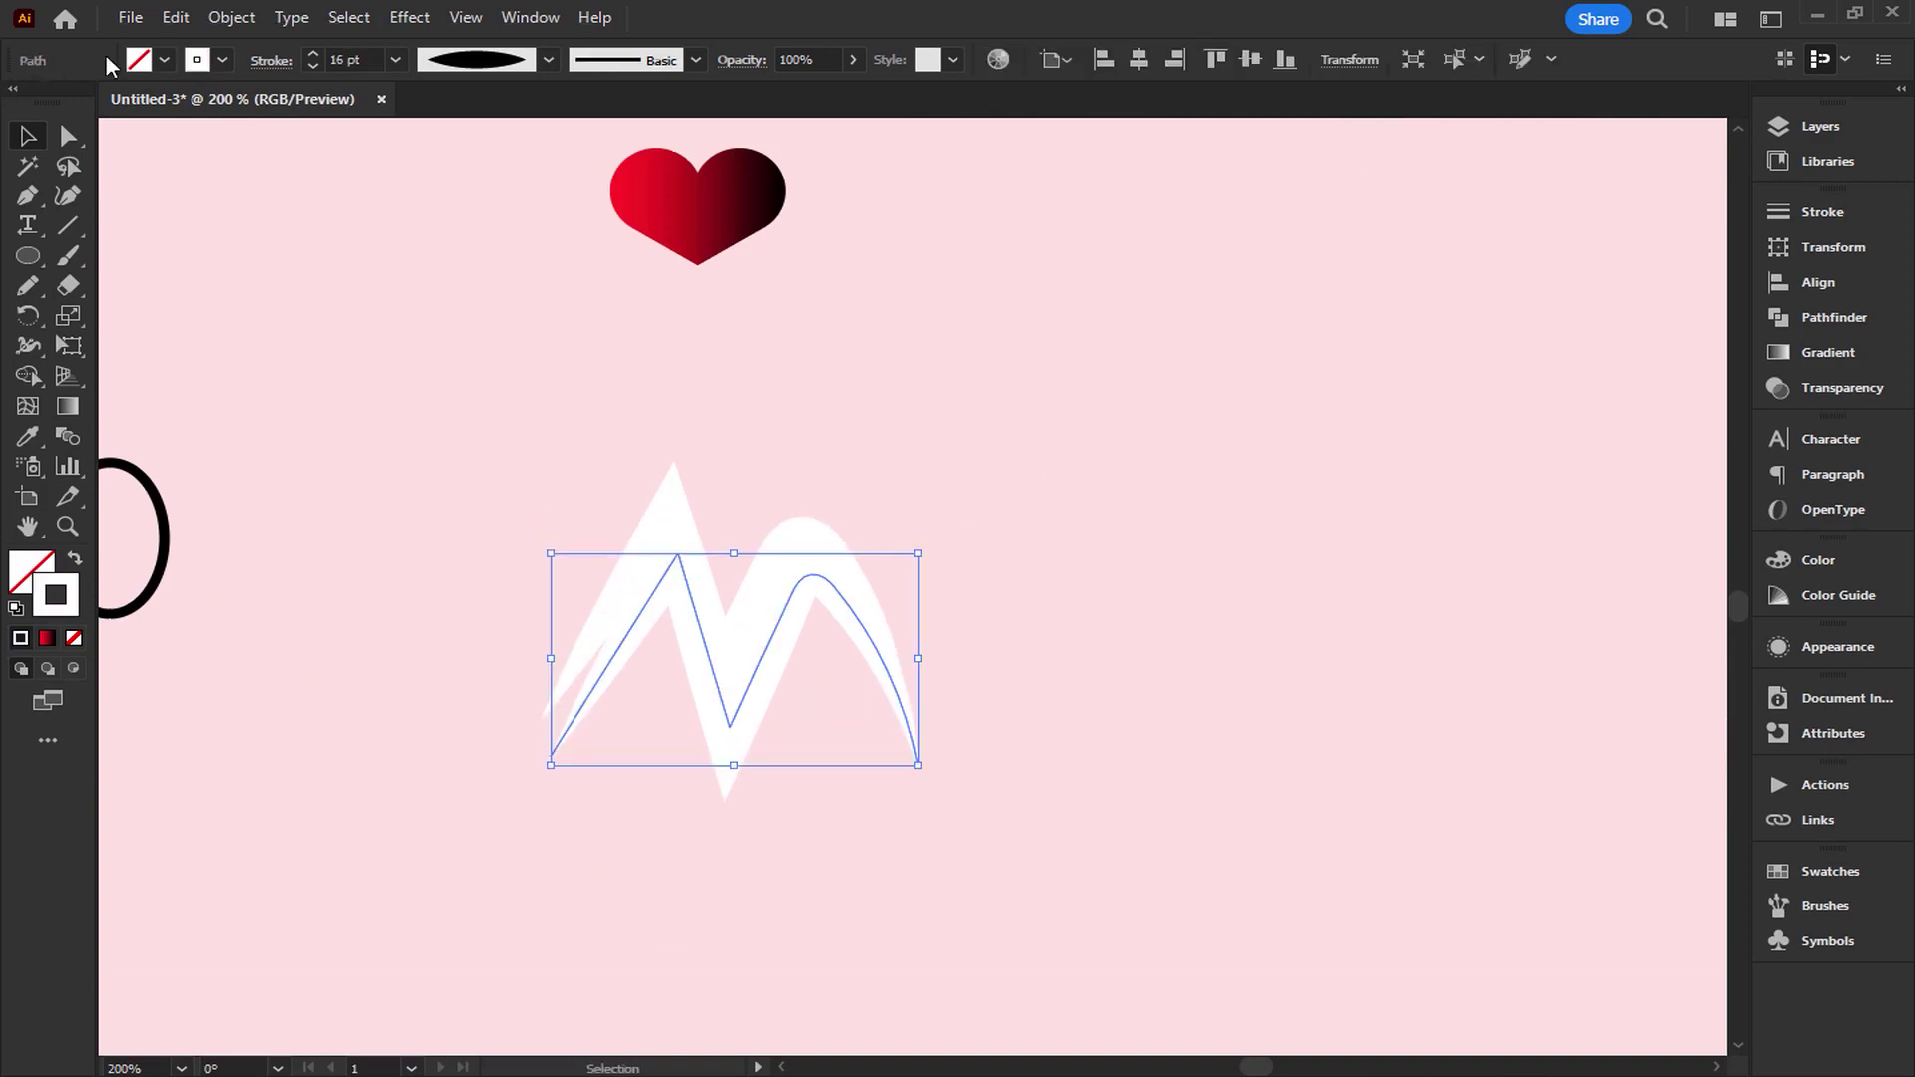
Make the M stroke pink, shrink it slightly, and nudge it right over the white copy.
{"action": "left_click", "coordinate": [222, 60]}
{"action": "left_click", "coordinate": [110, 194]}
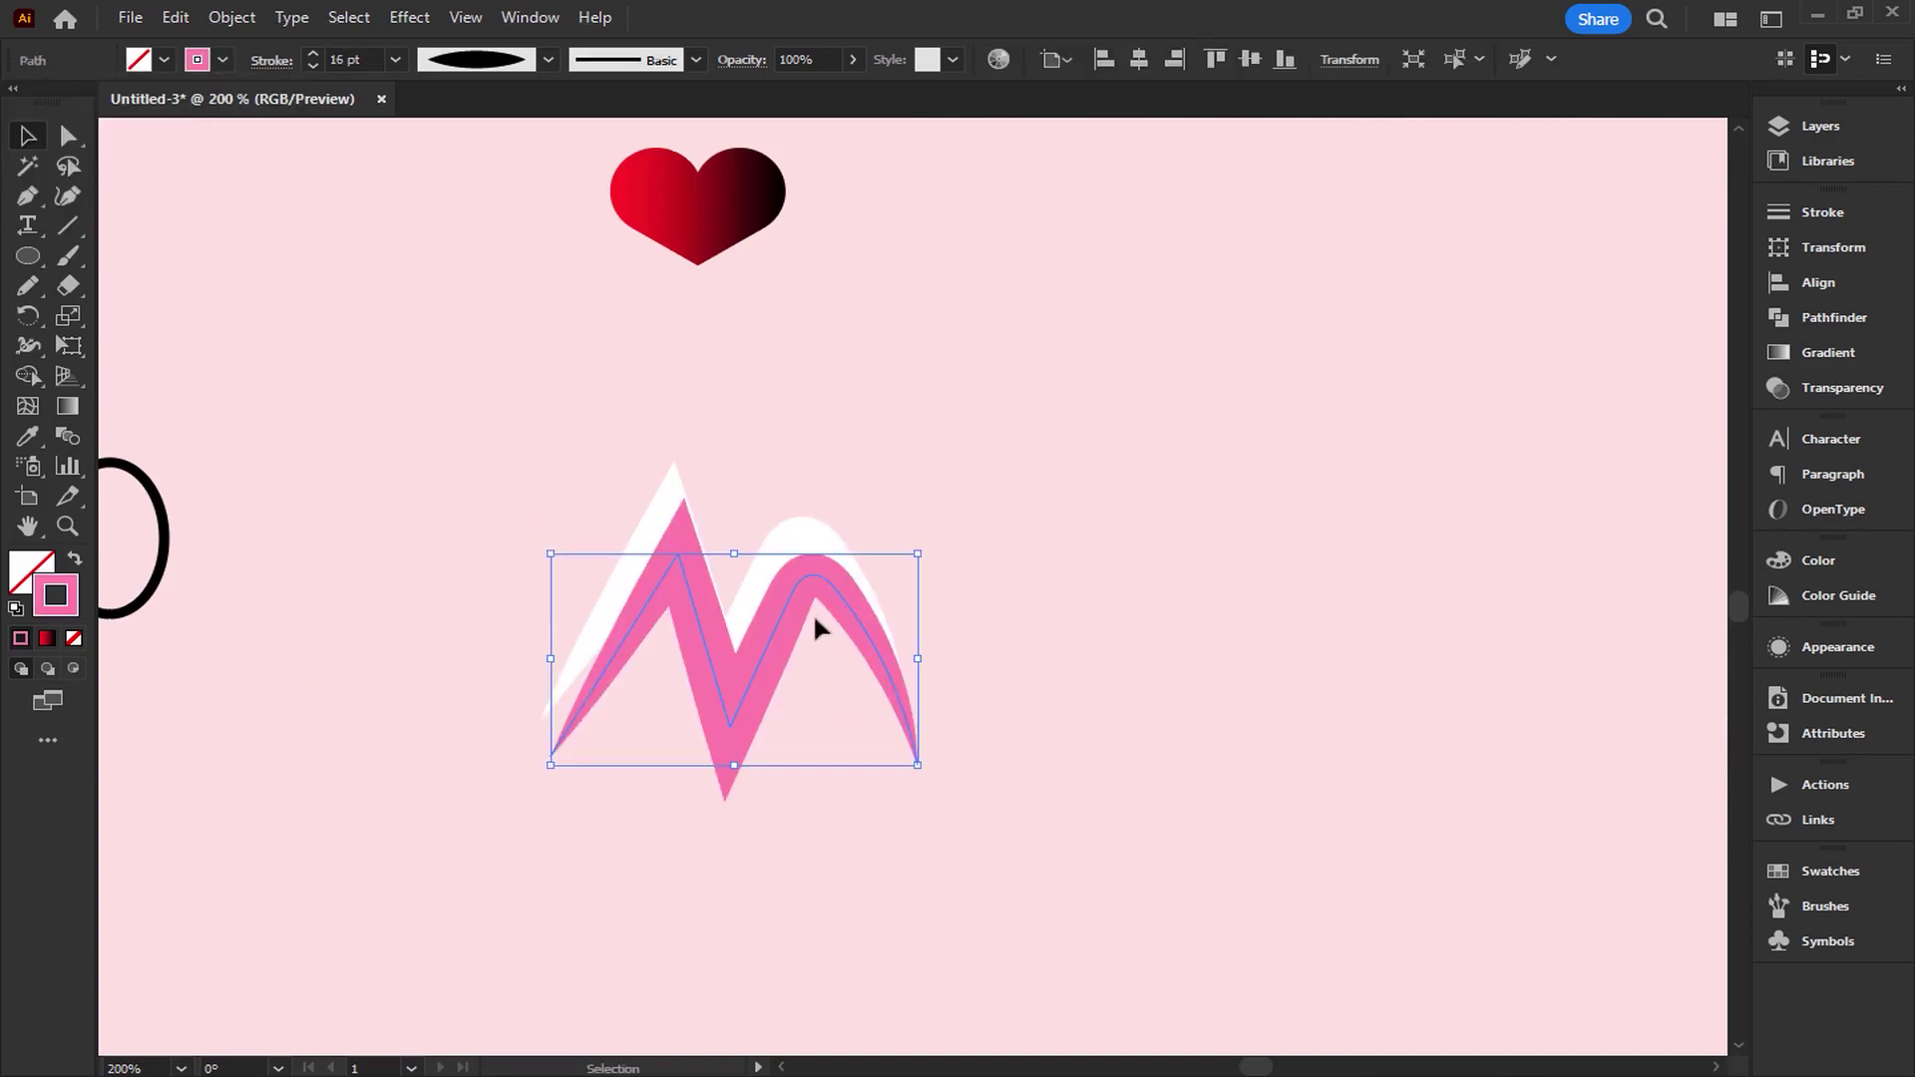
{"action": "left_click_drag", "start_coordinate": [919, 768], "coordinate": [856, 730]}
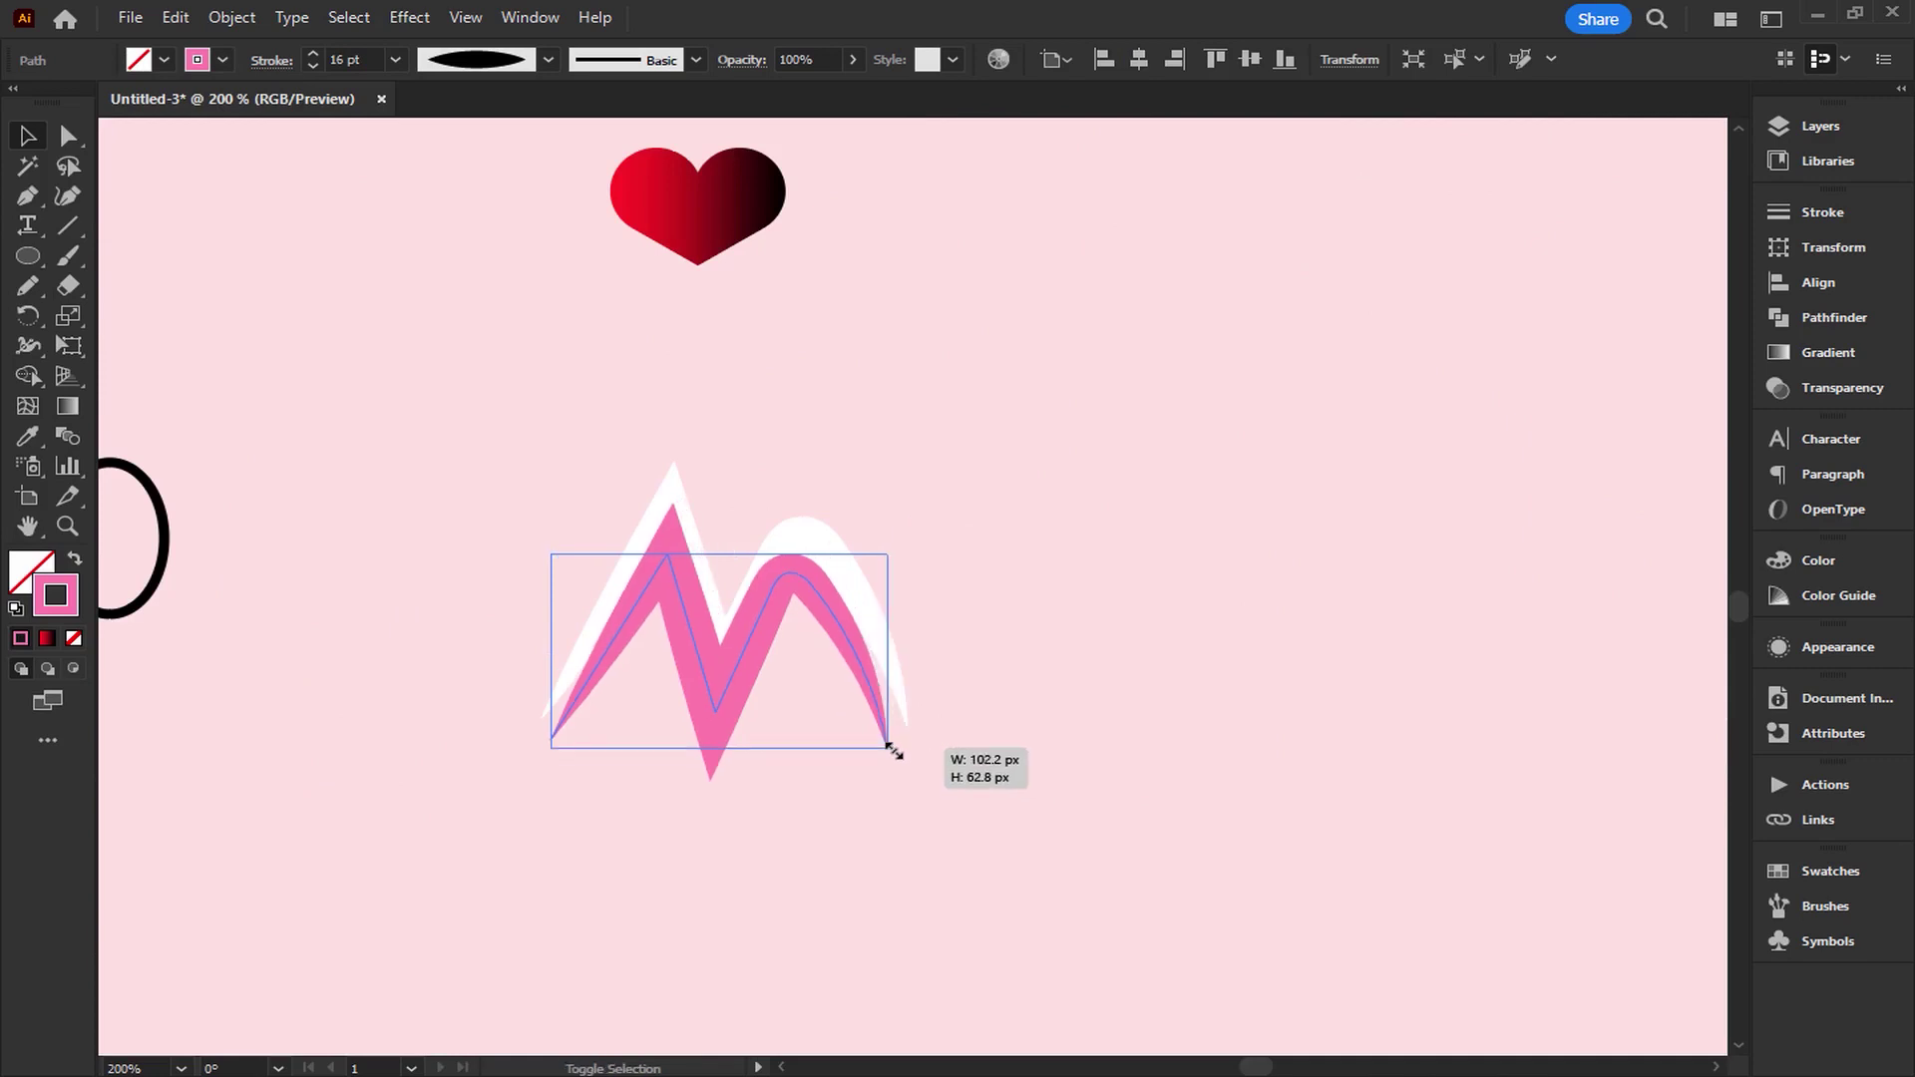
{"action": "left_click_drag", "start_coordinate": [759, 658], "coordinate": [768, 661]}
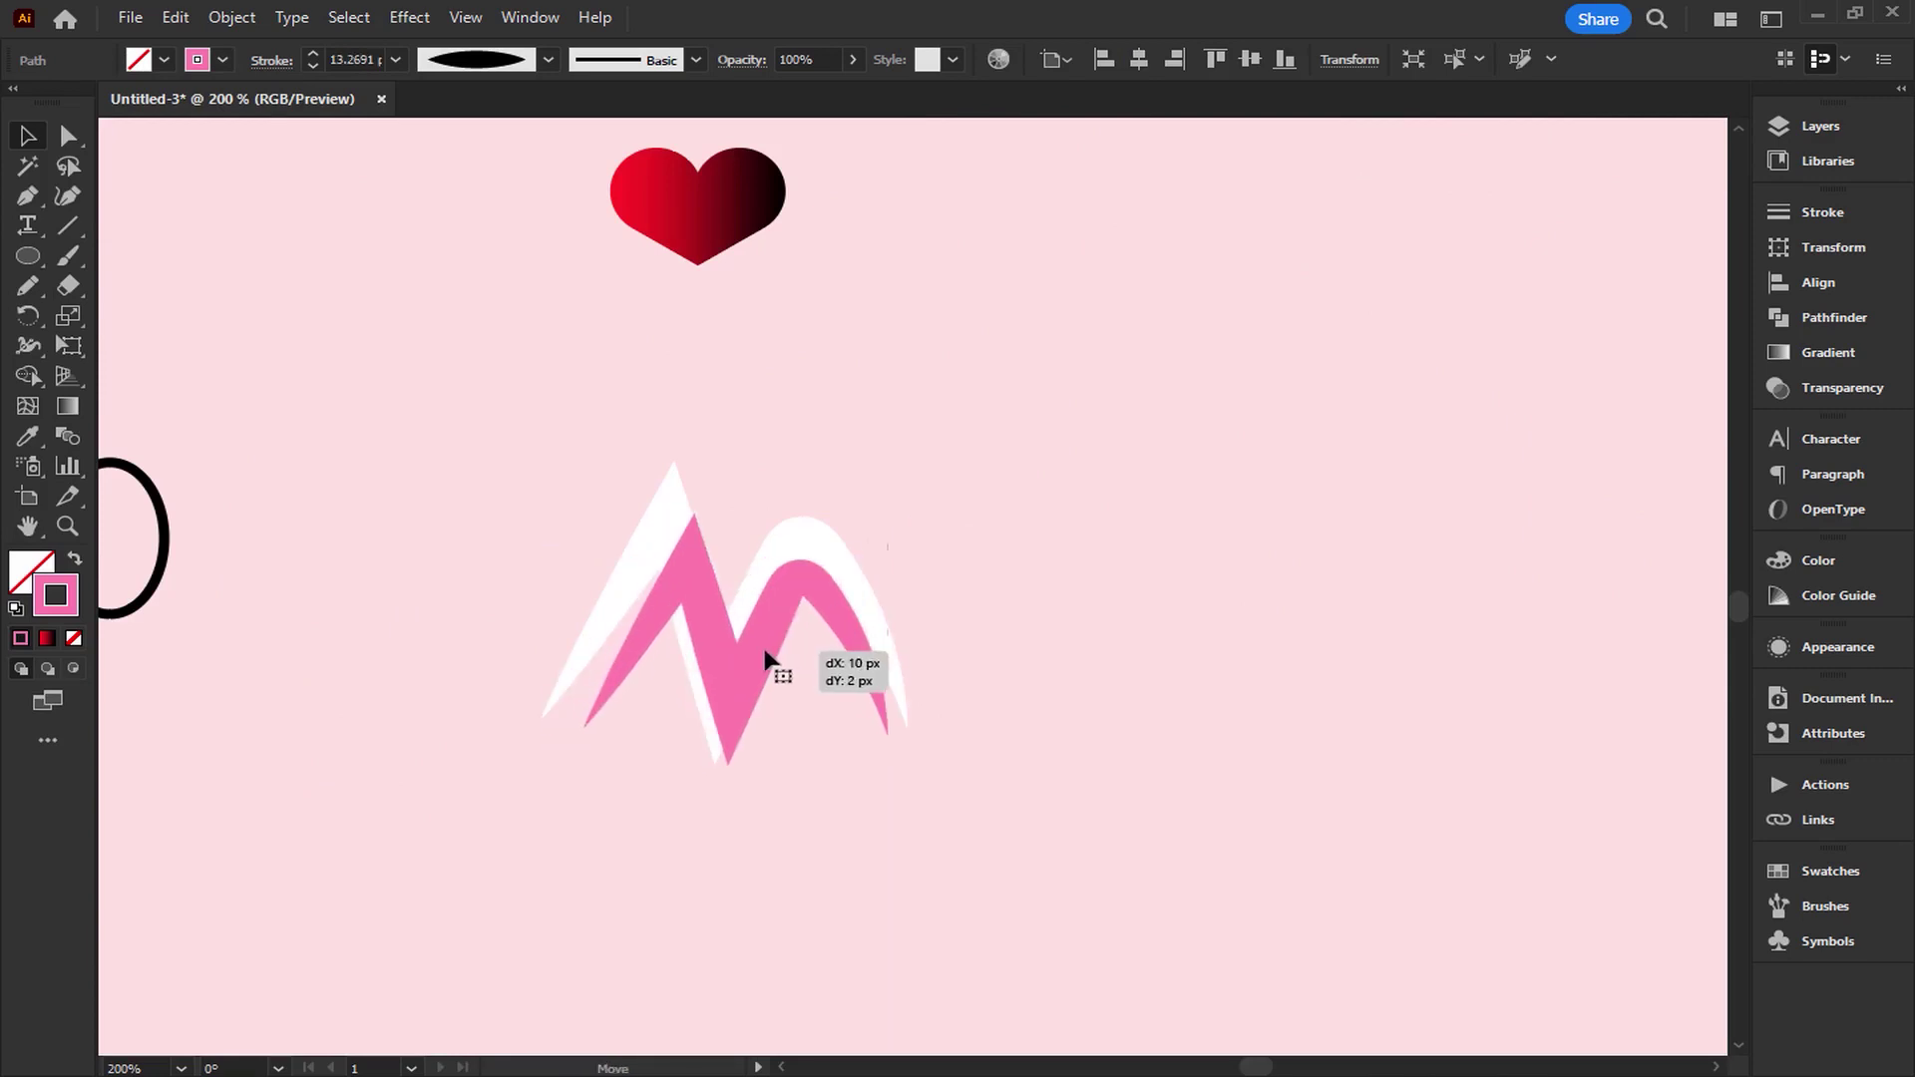
{"action": "left_click", "coordinate": [806, 794]}
Fit the whole artboard in view and save the Valentine artwork.
{"action": "key", "text": "ctrl+0"}
{"action": "left_click", "coordinate": [928, 698]}
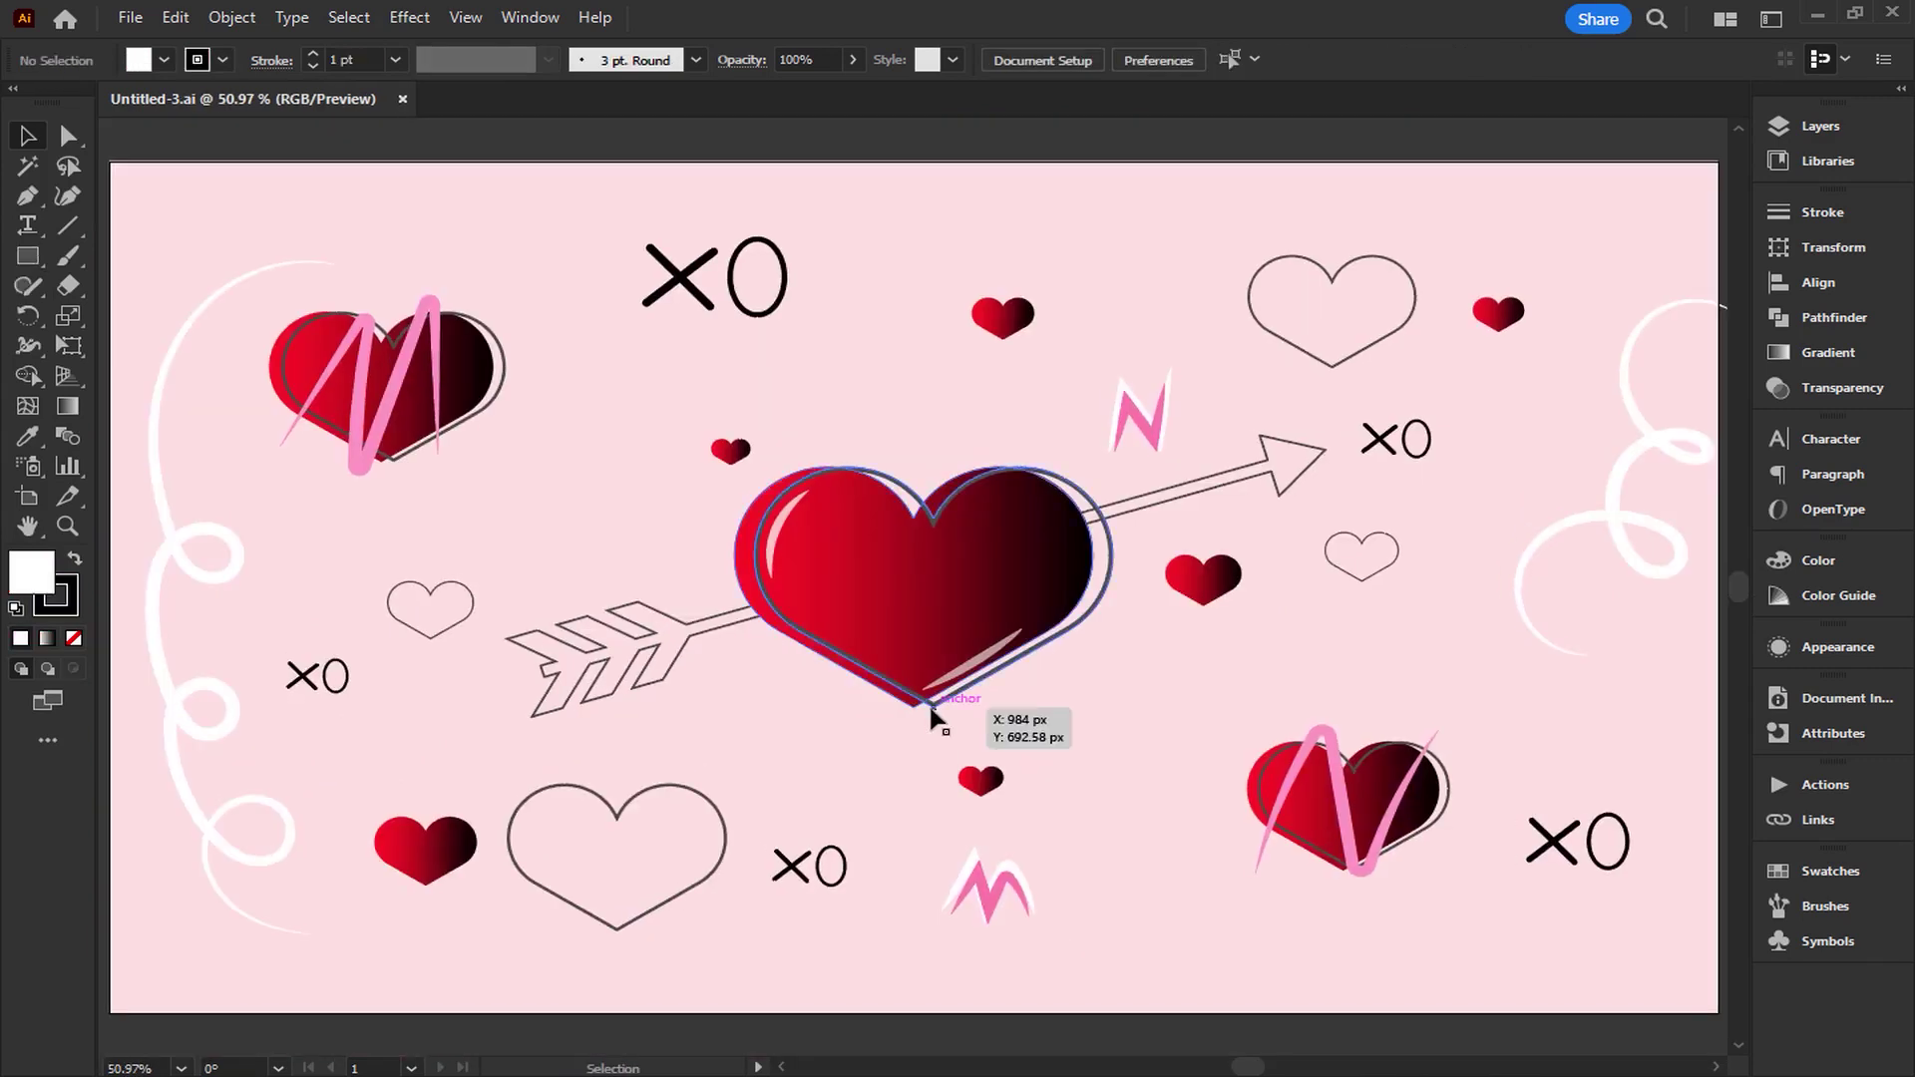
{"action": "key", "text": "ctrl+s"}
{"action": "scroll", "coordinate": [854, 800], "scroll_direction": "down", "scroll_amount": 2}
{"action": "key", "text": "ctrl+a"}
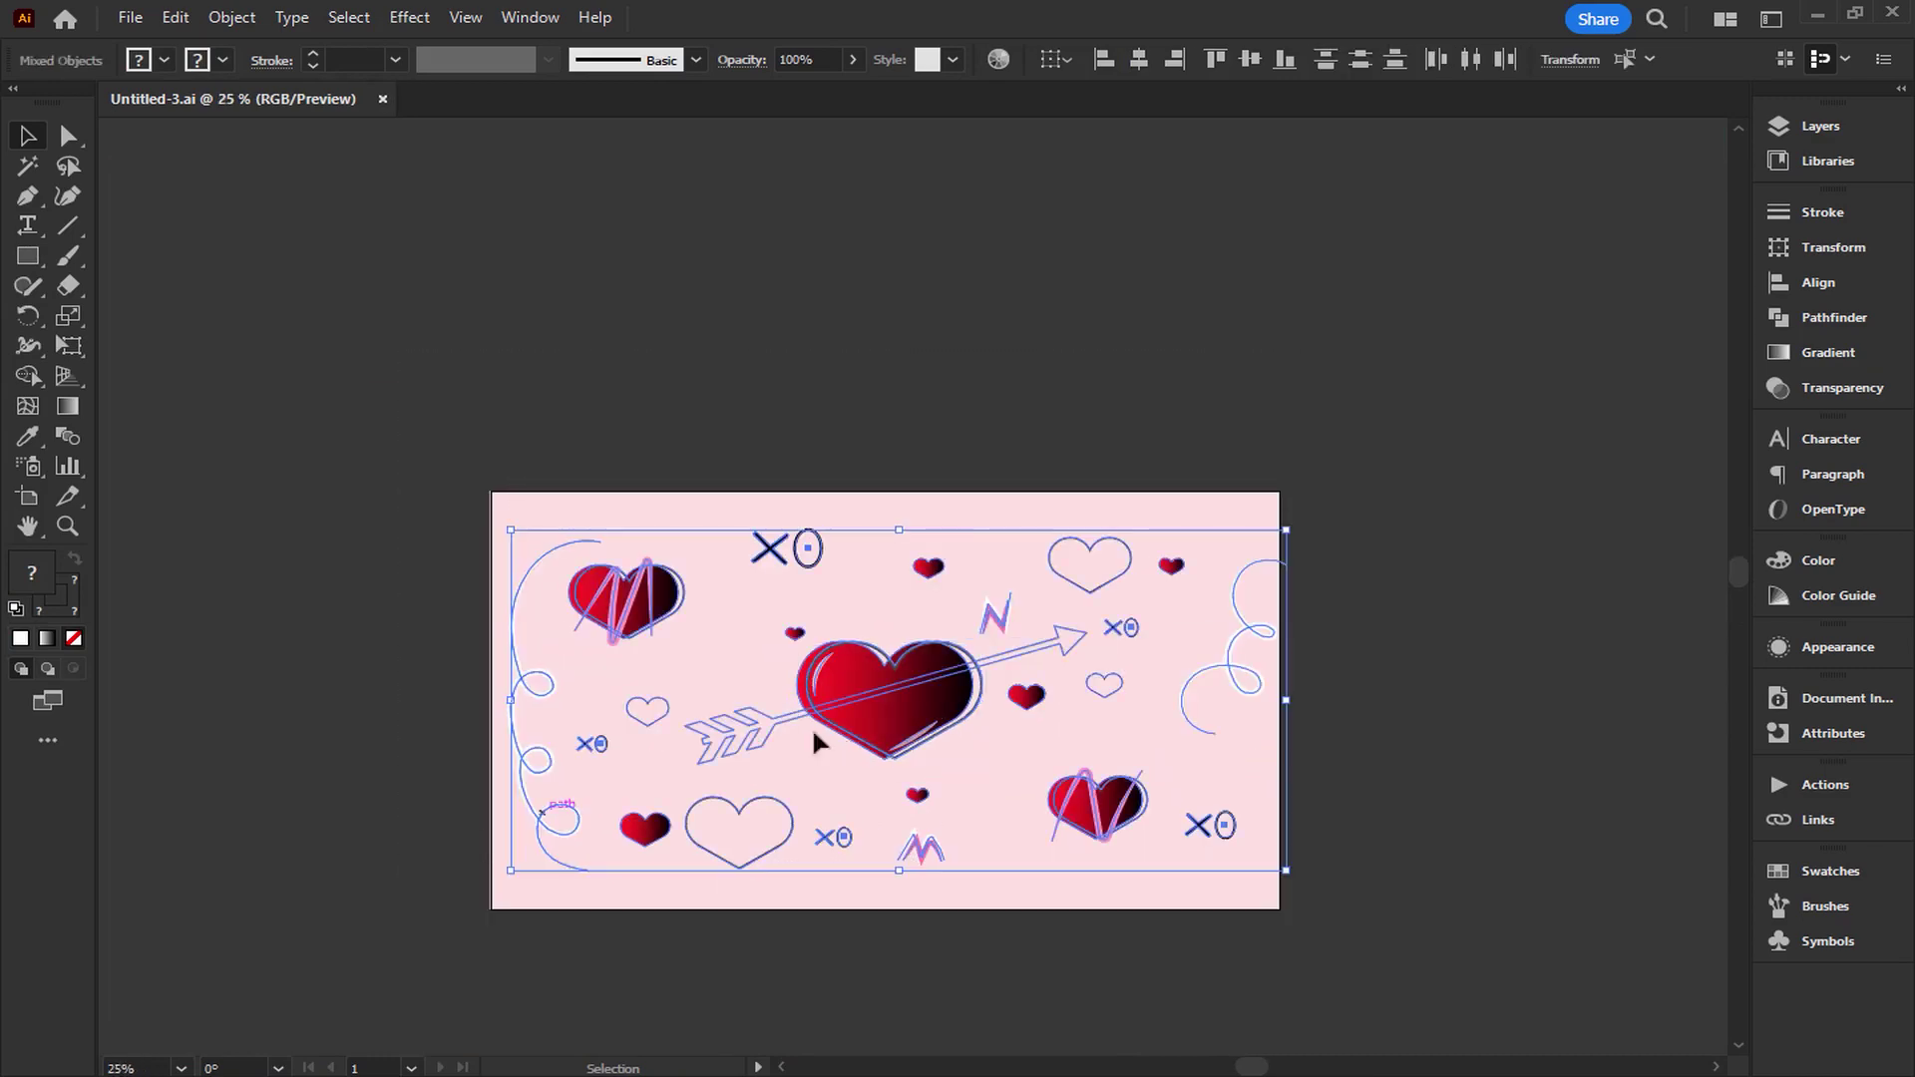
Group all the Valentine artwork, scale it to a compact size, and make it a pattern.
{"action": "right_click", "coordinate": [934, 690]}
{"action": "left_click", "coordinate": [1008, 473]}
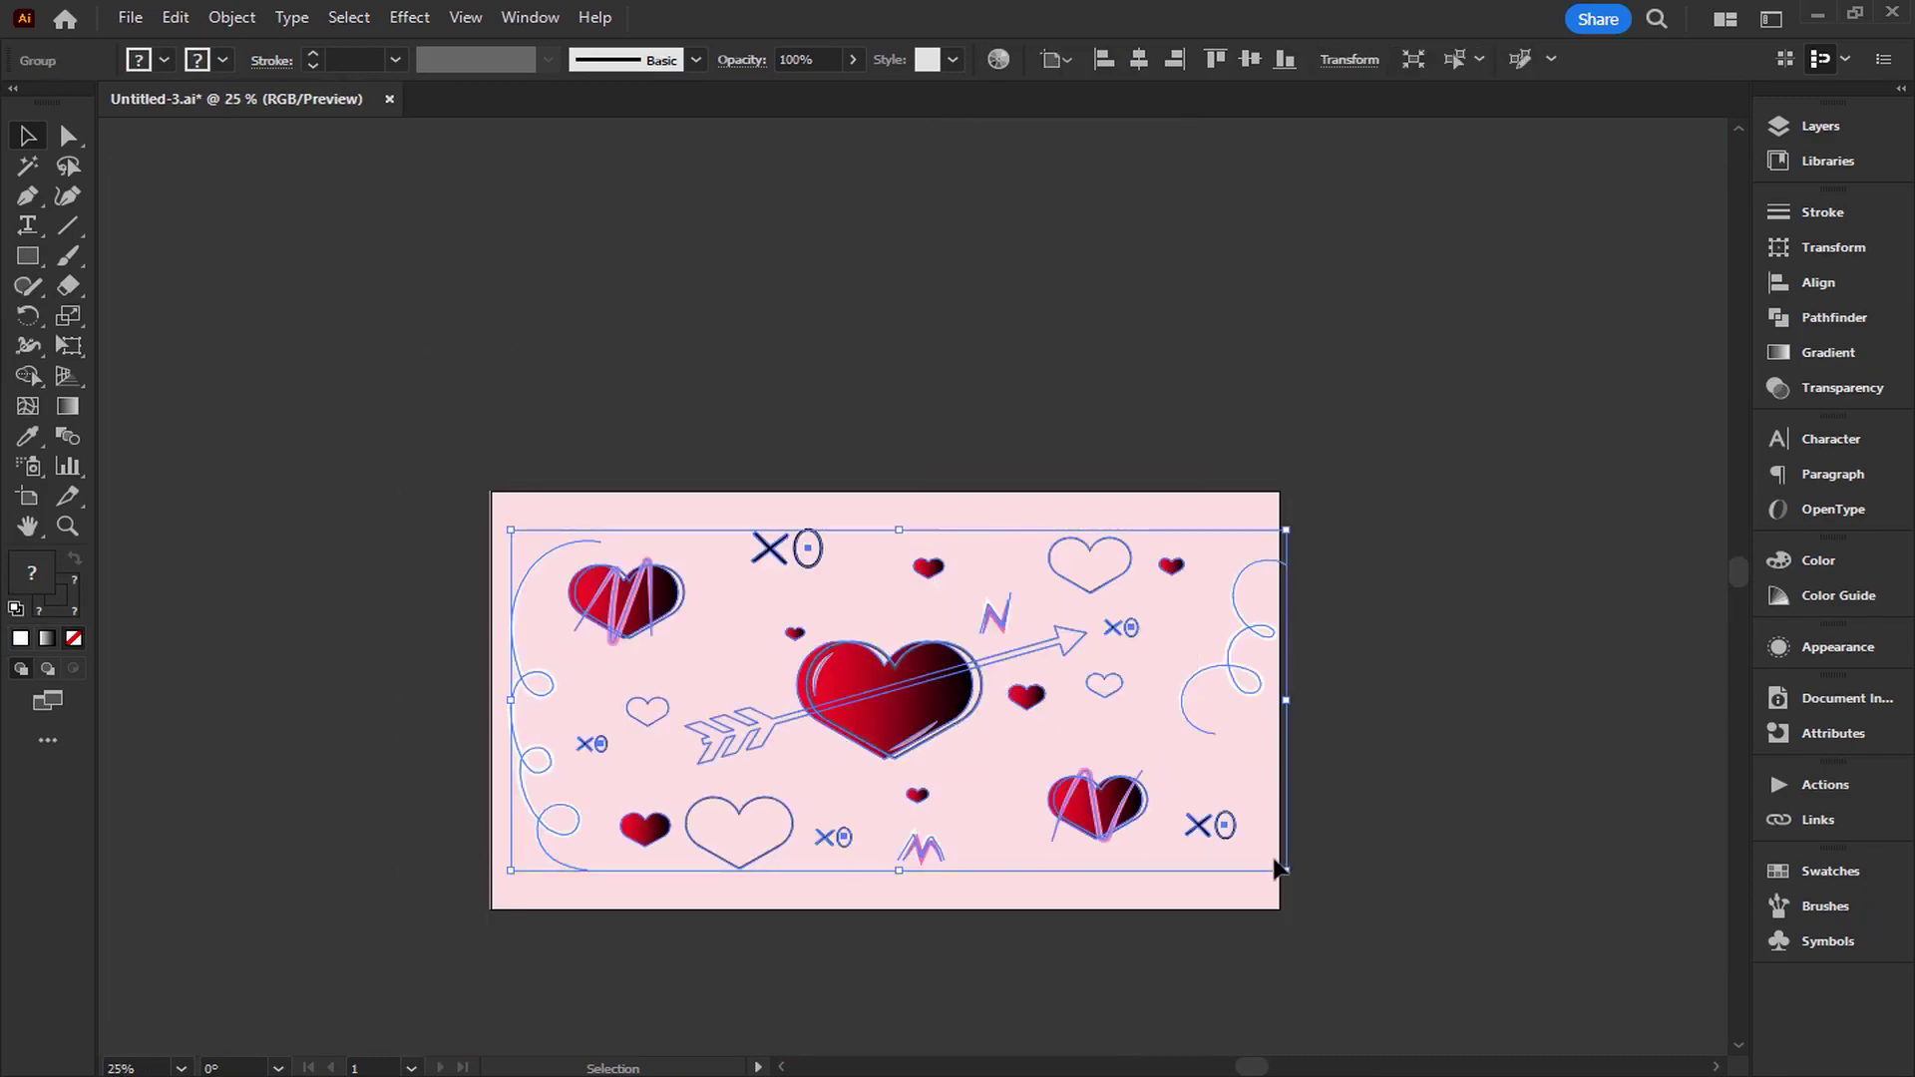
{"action": "left_click_drag", "start_coordinate": [1285, 870], "coordinate": [992, 738]}
{"action": "scroll", "coordinate": [851, 808], "scroll_direction": "up", "scroll_amount": 1}
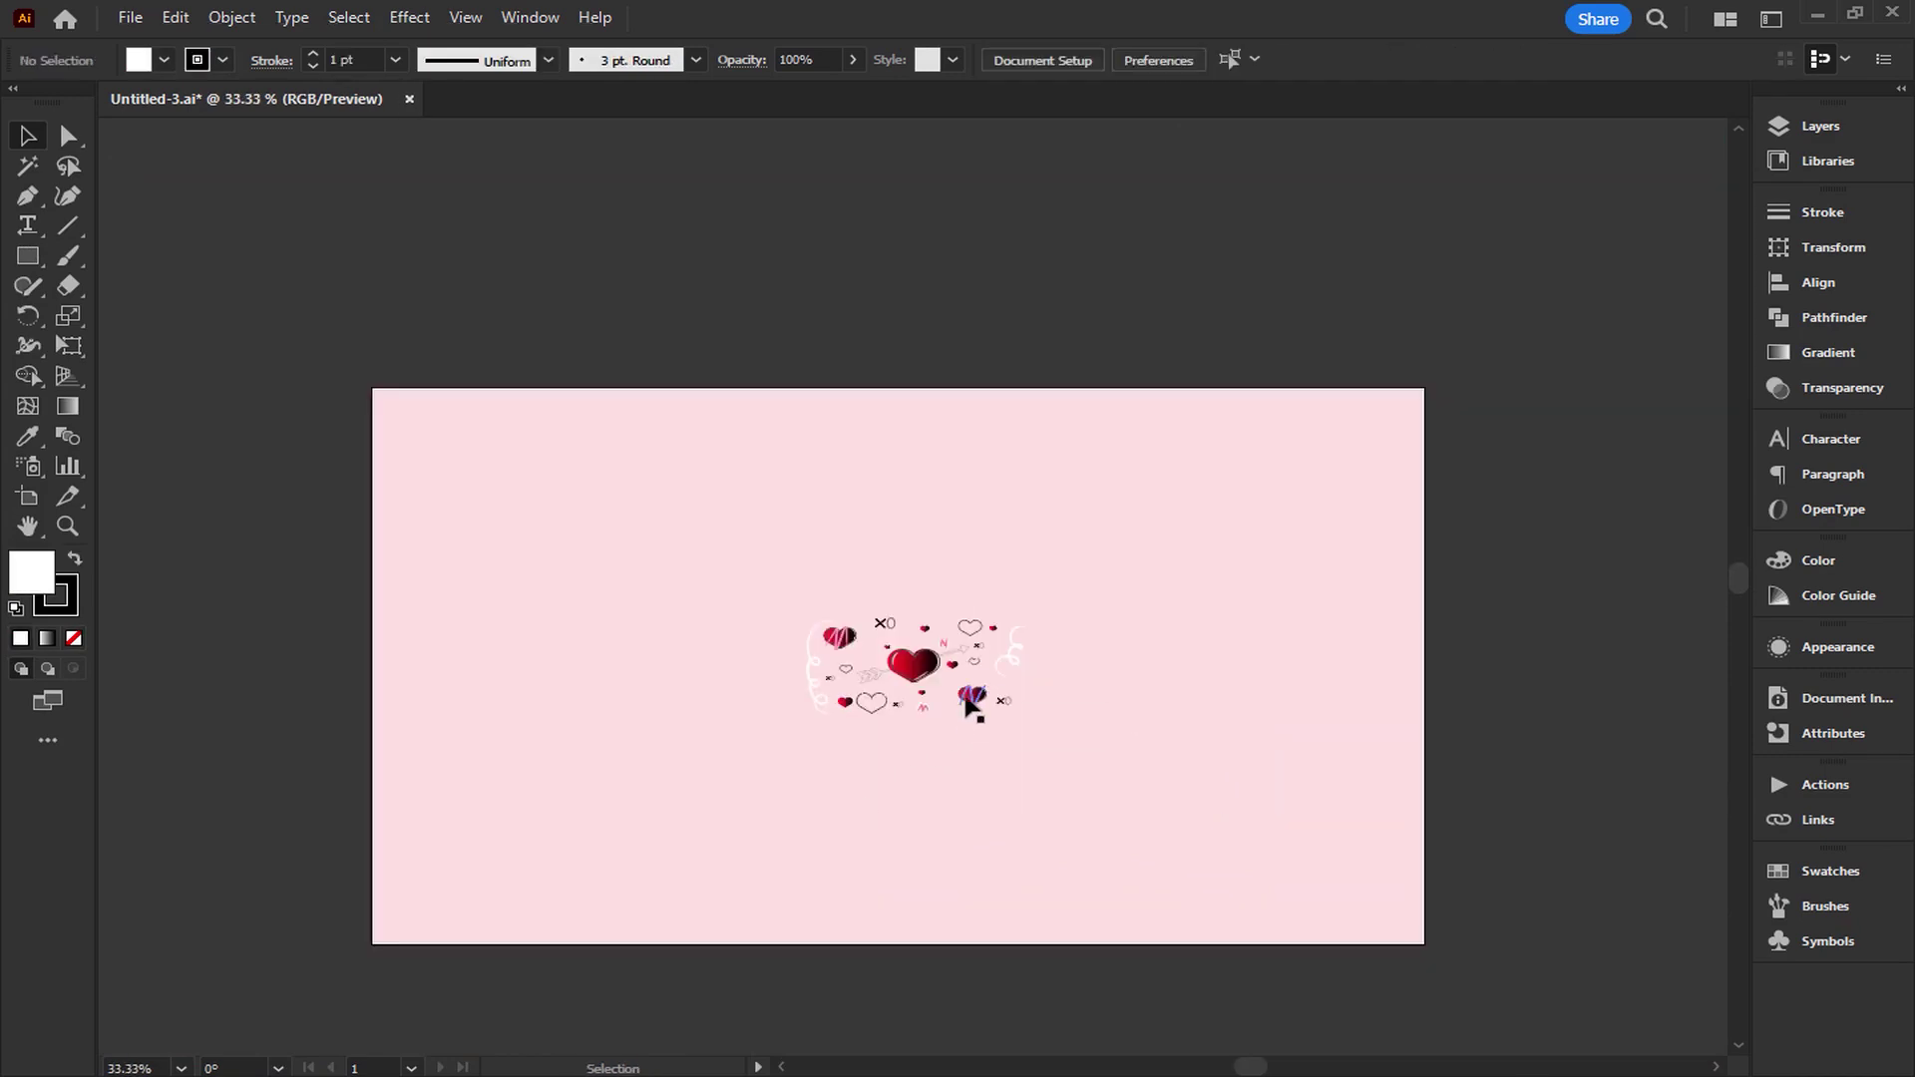
{"action": "left_click_drag", "start_coordinate": [1012, 719], "coordinate": [1034, 726]}
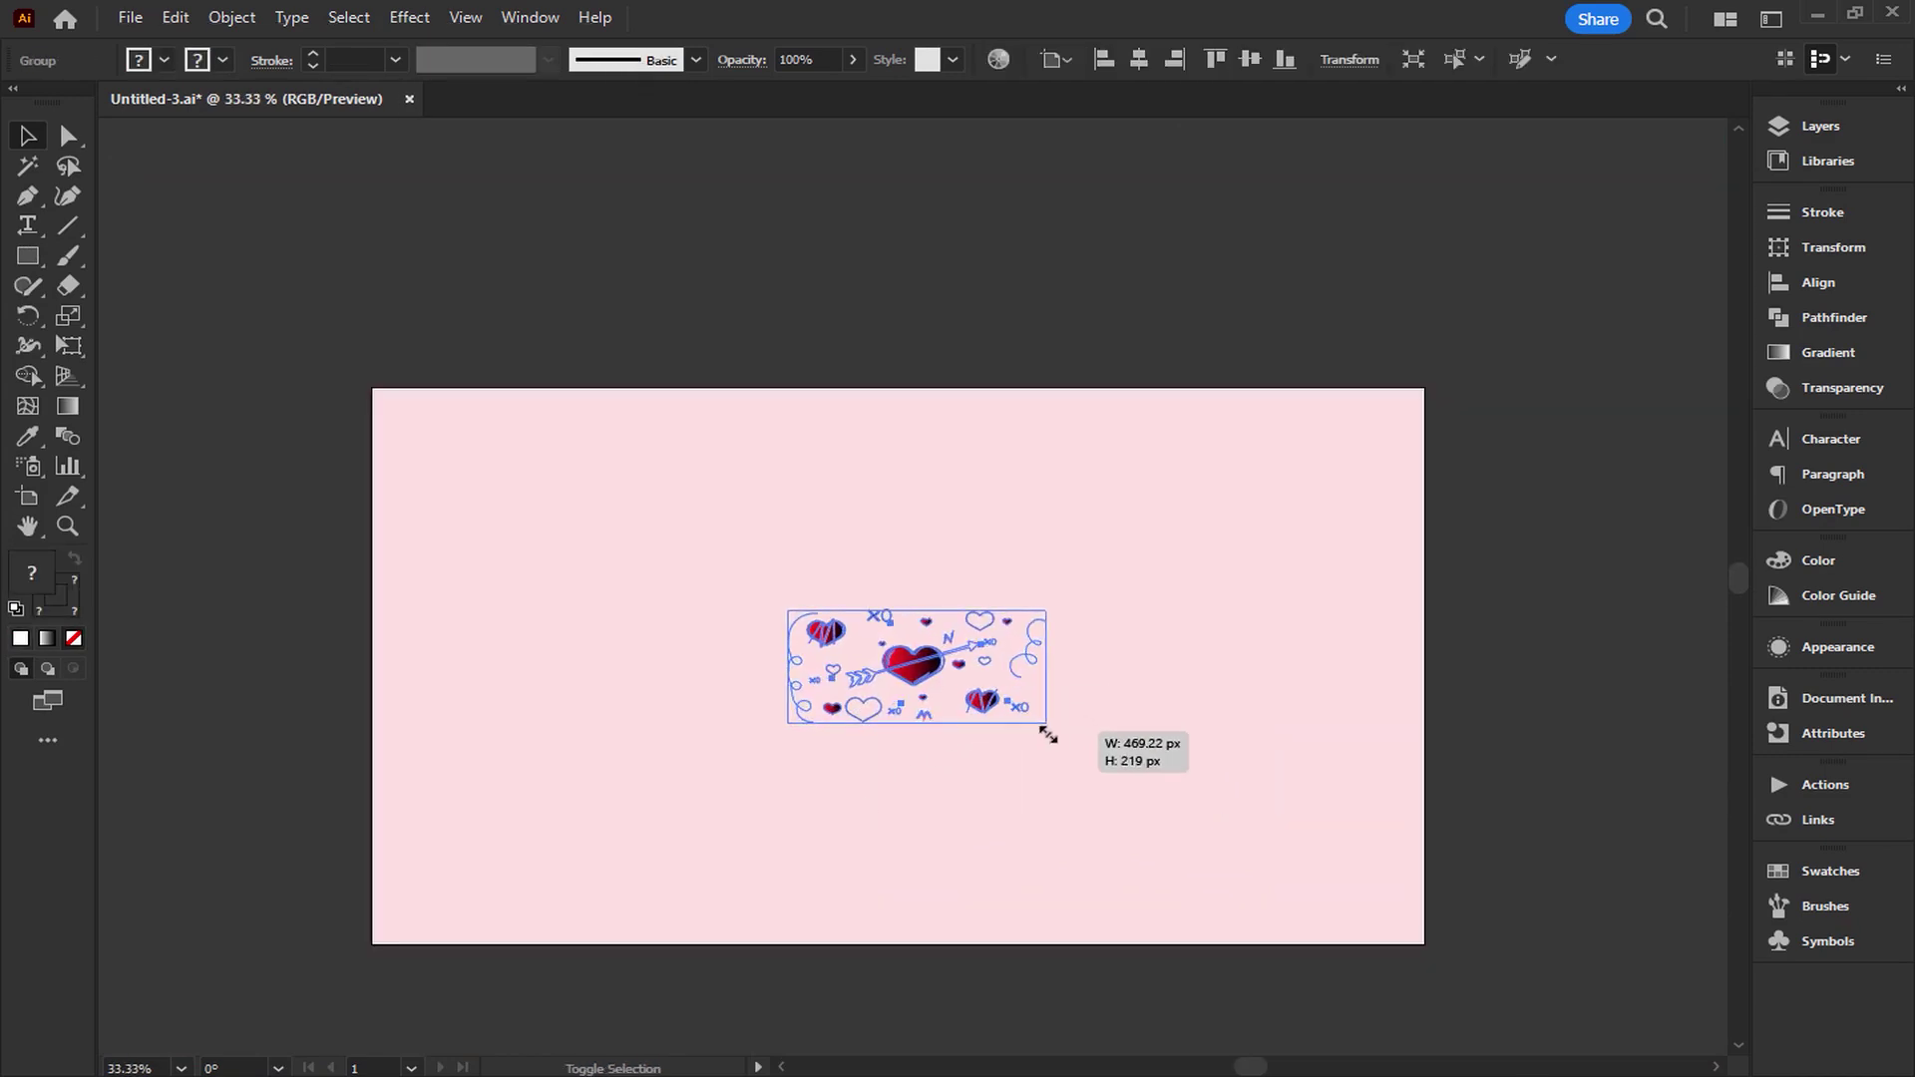
{"action": "left_click", "coordinate": [232, 17]}
{"action": "mouse_move", "coordinate": [271, 716]}
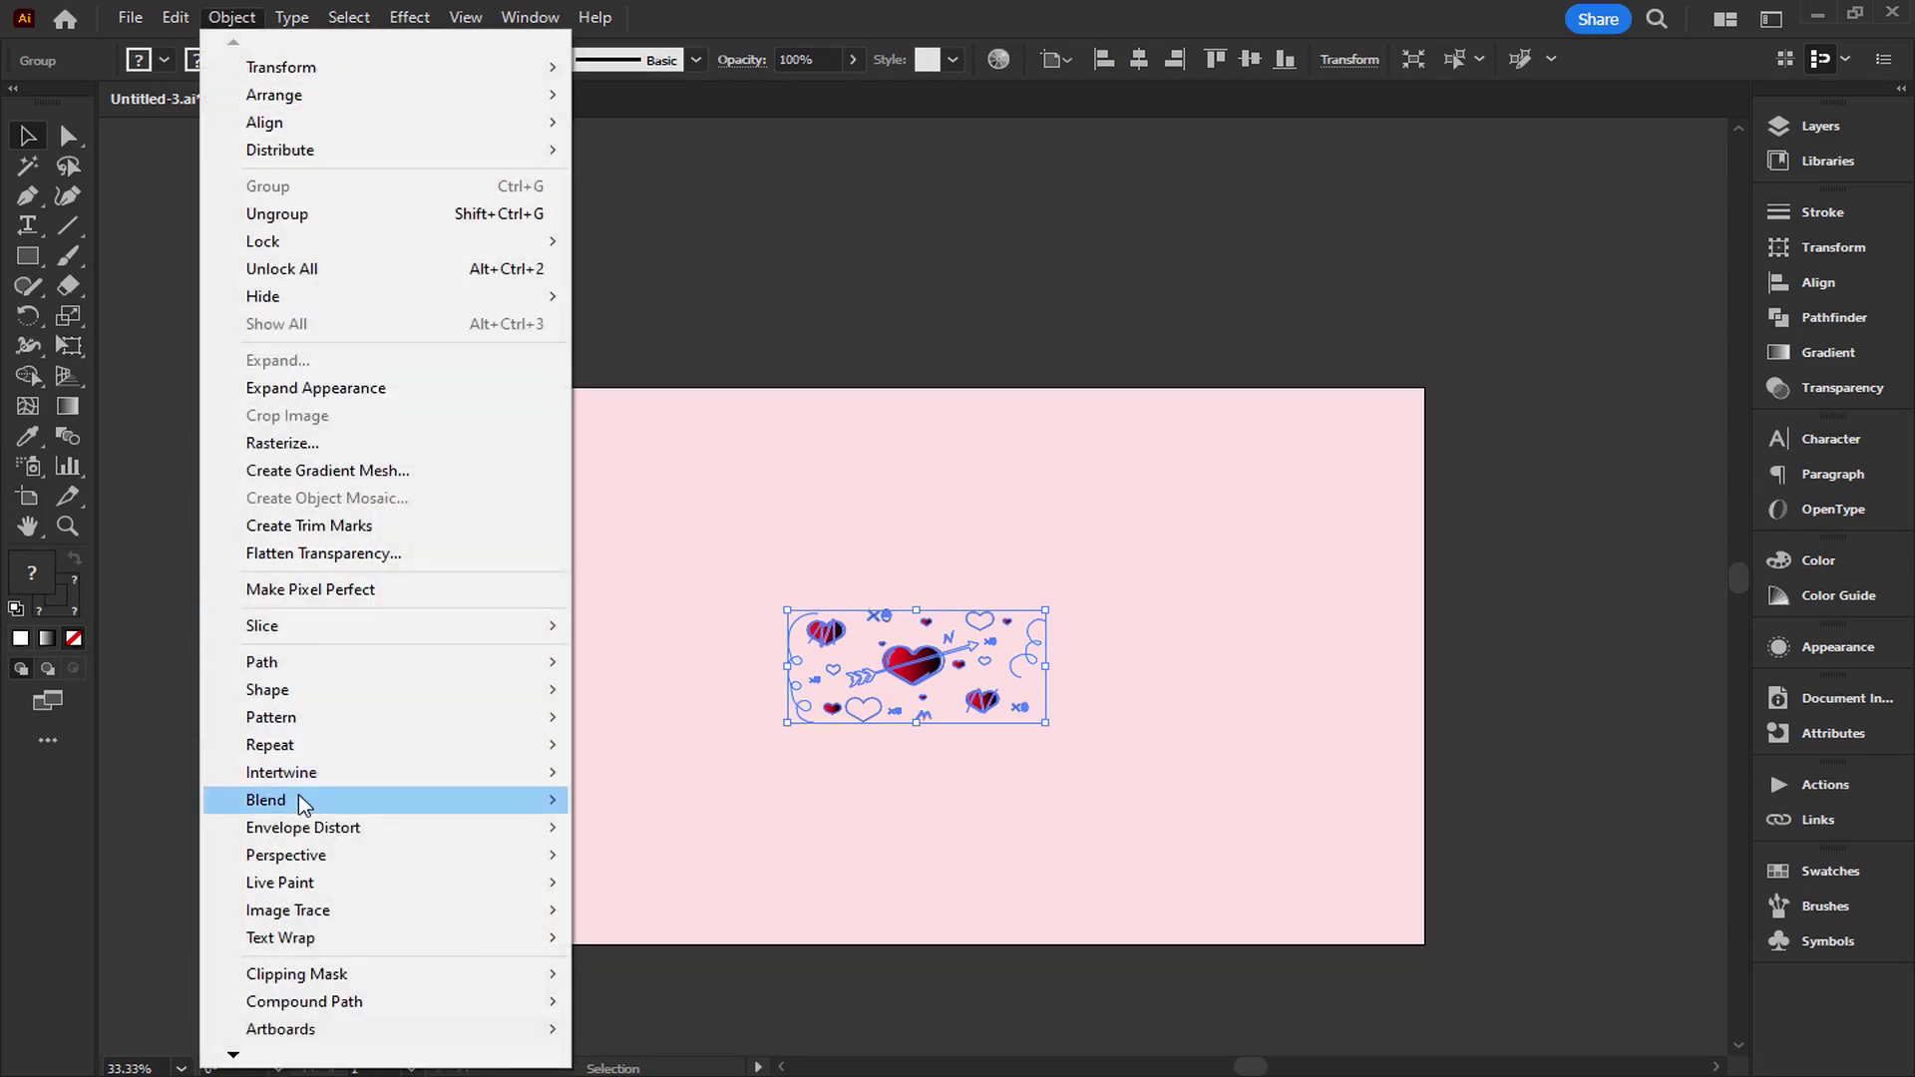
{"action": "left_click", "coordinate": [612, 717]}
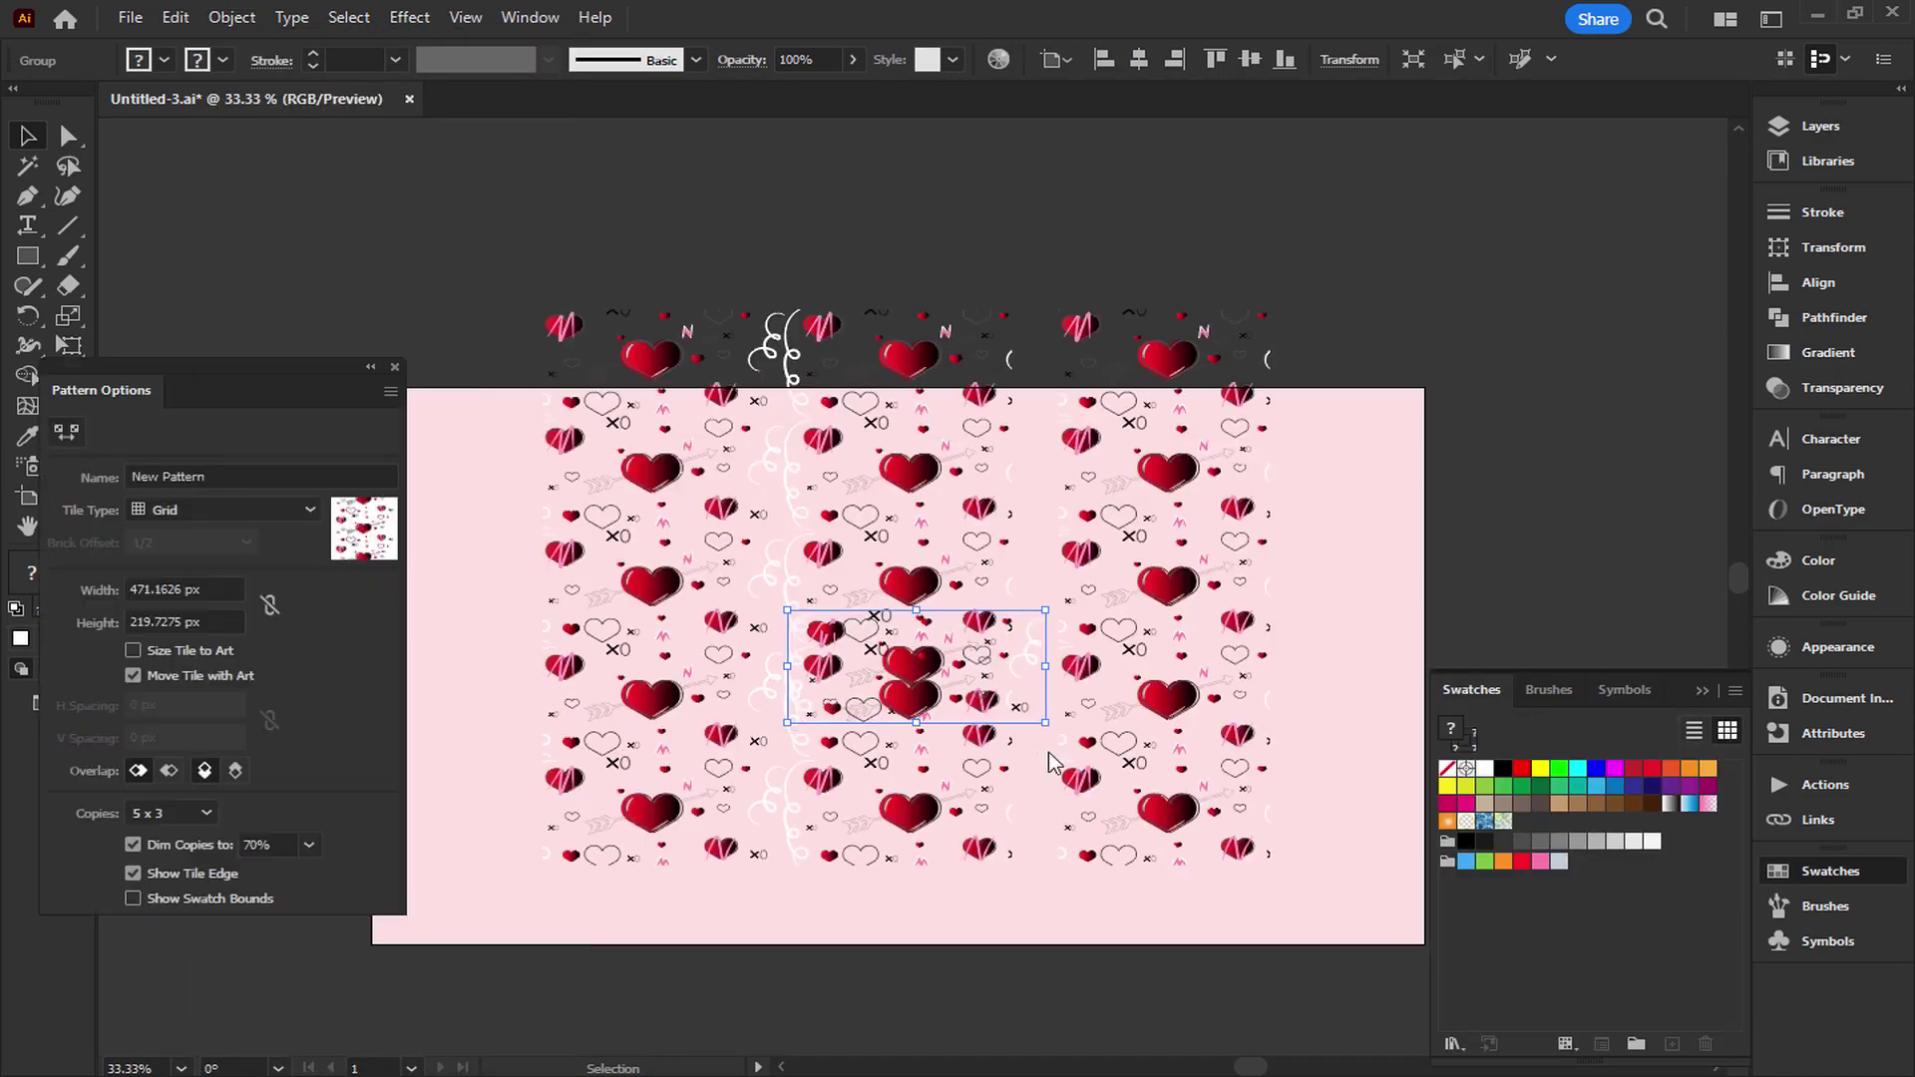
Set the pattern Tile Type to Brick by Row, trying offsets before settling on 2/3.
{"action": "left_click", "coordinate": [1213, 601]}
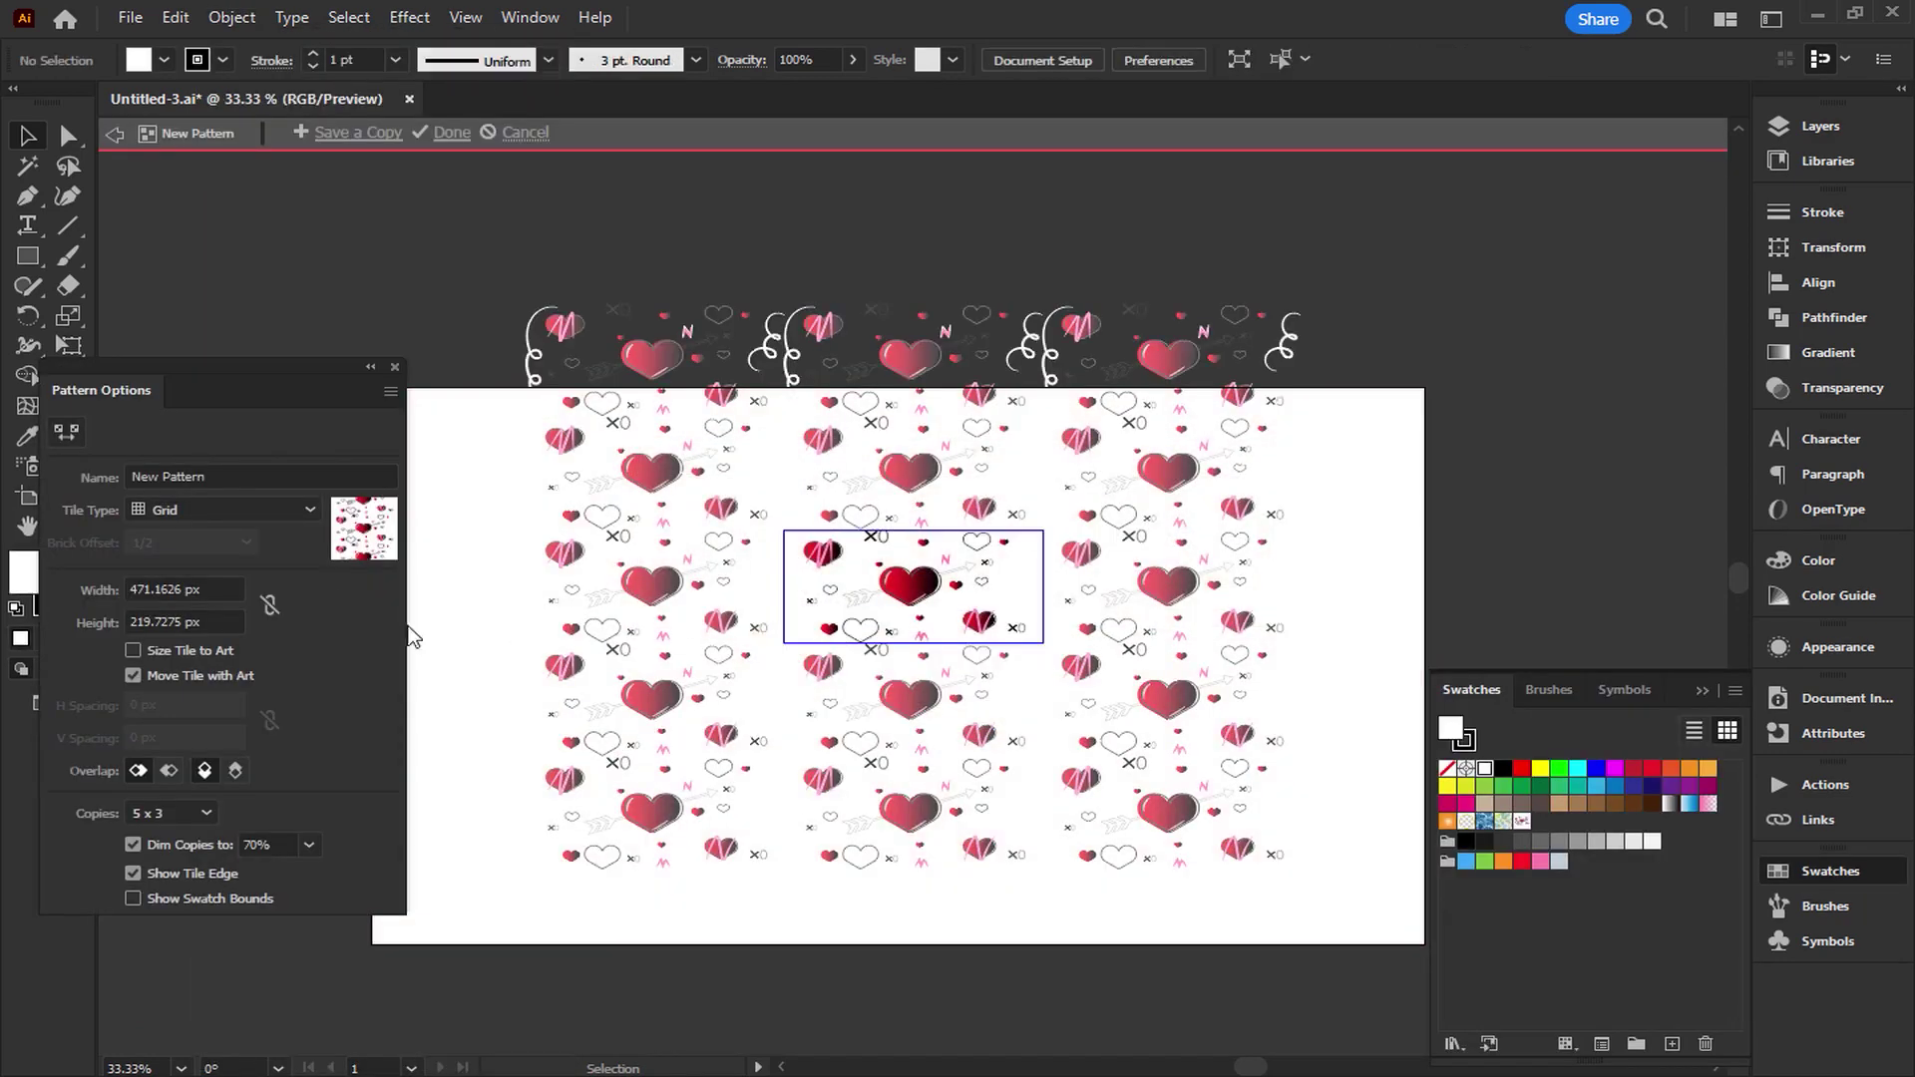
{"action": "left_click", "coordinate": [207, 512]}
{"action": "left_click", "coordinate": [202, 554]}
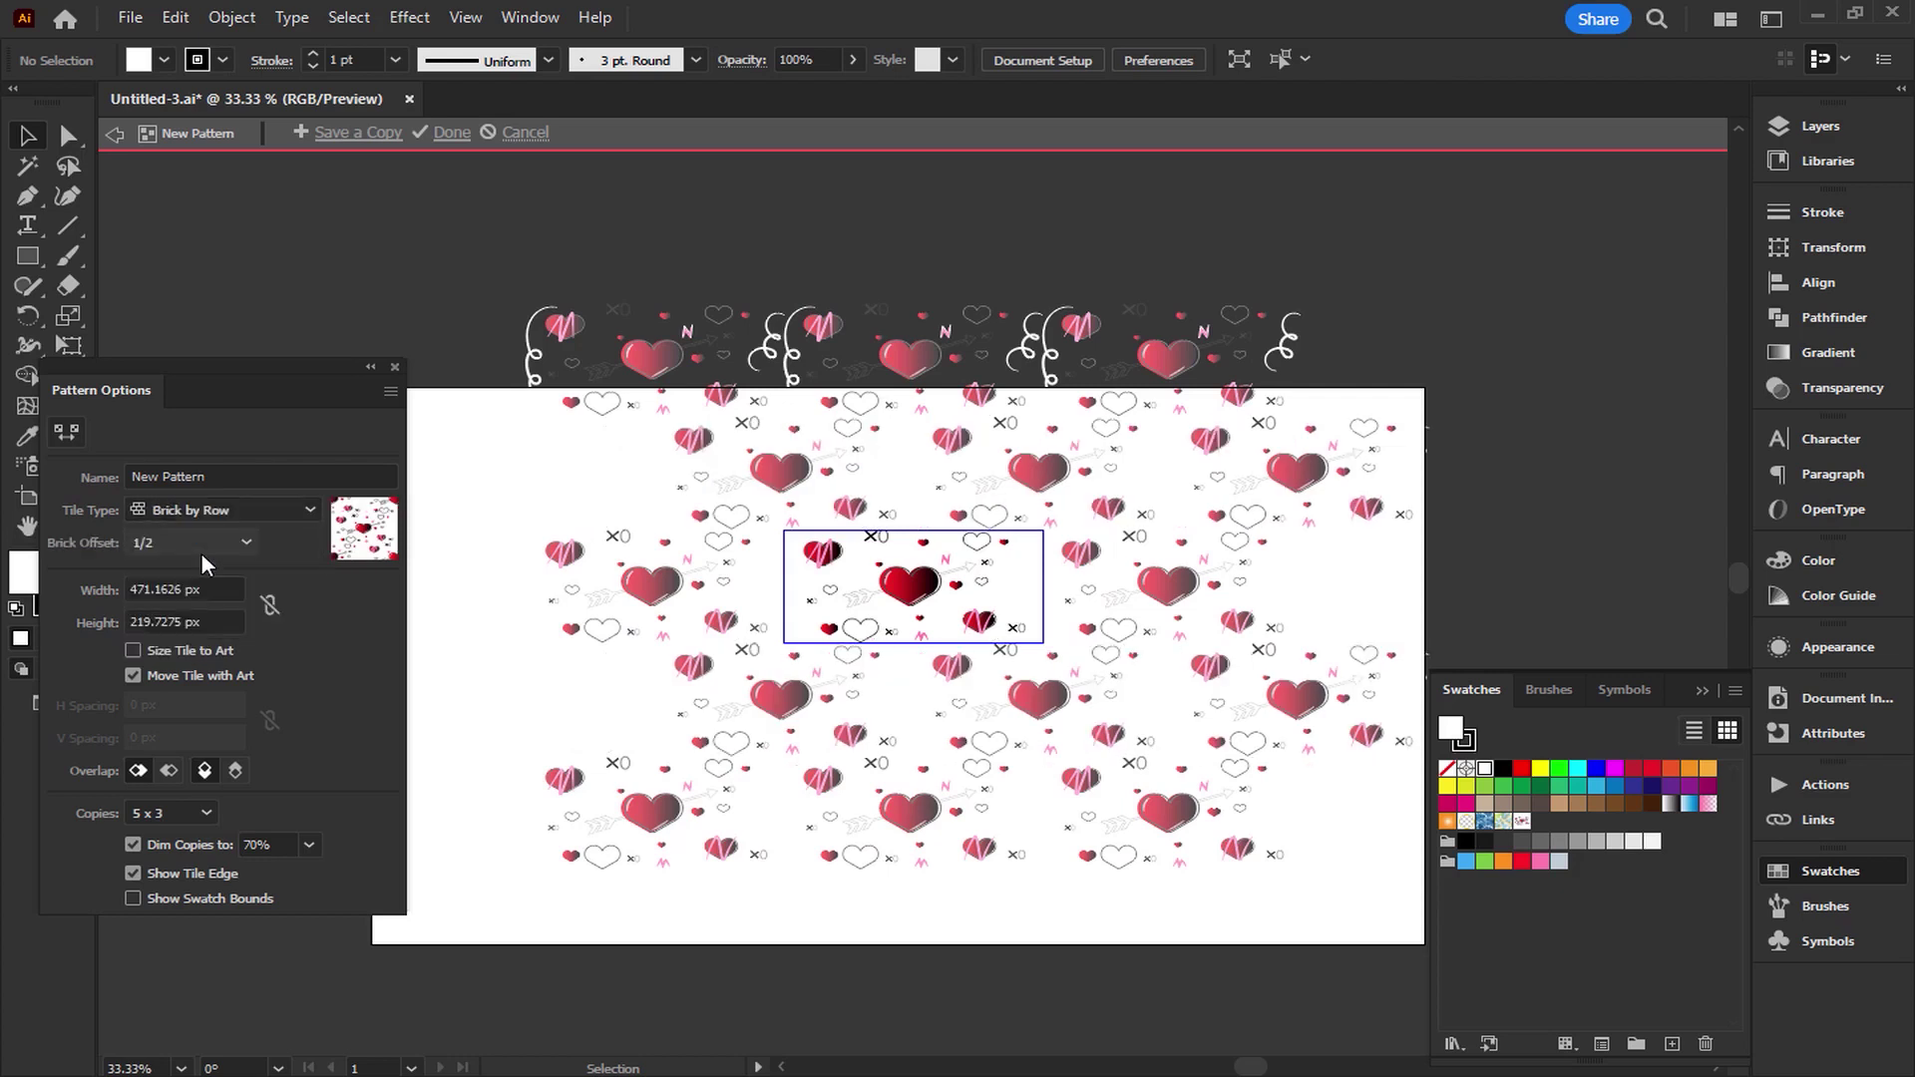
{"action": "left_click", "coordinate": [204, 546]}
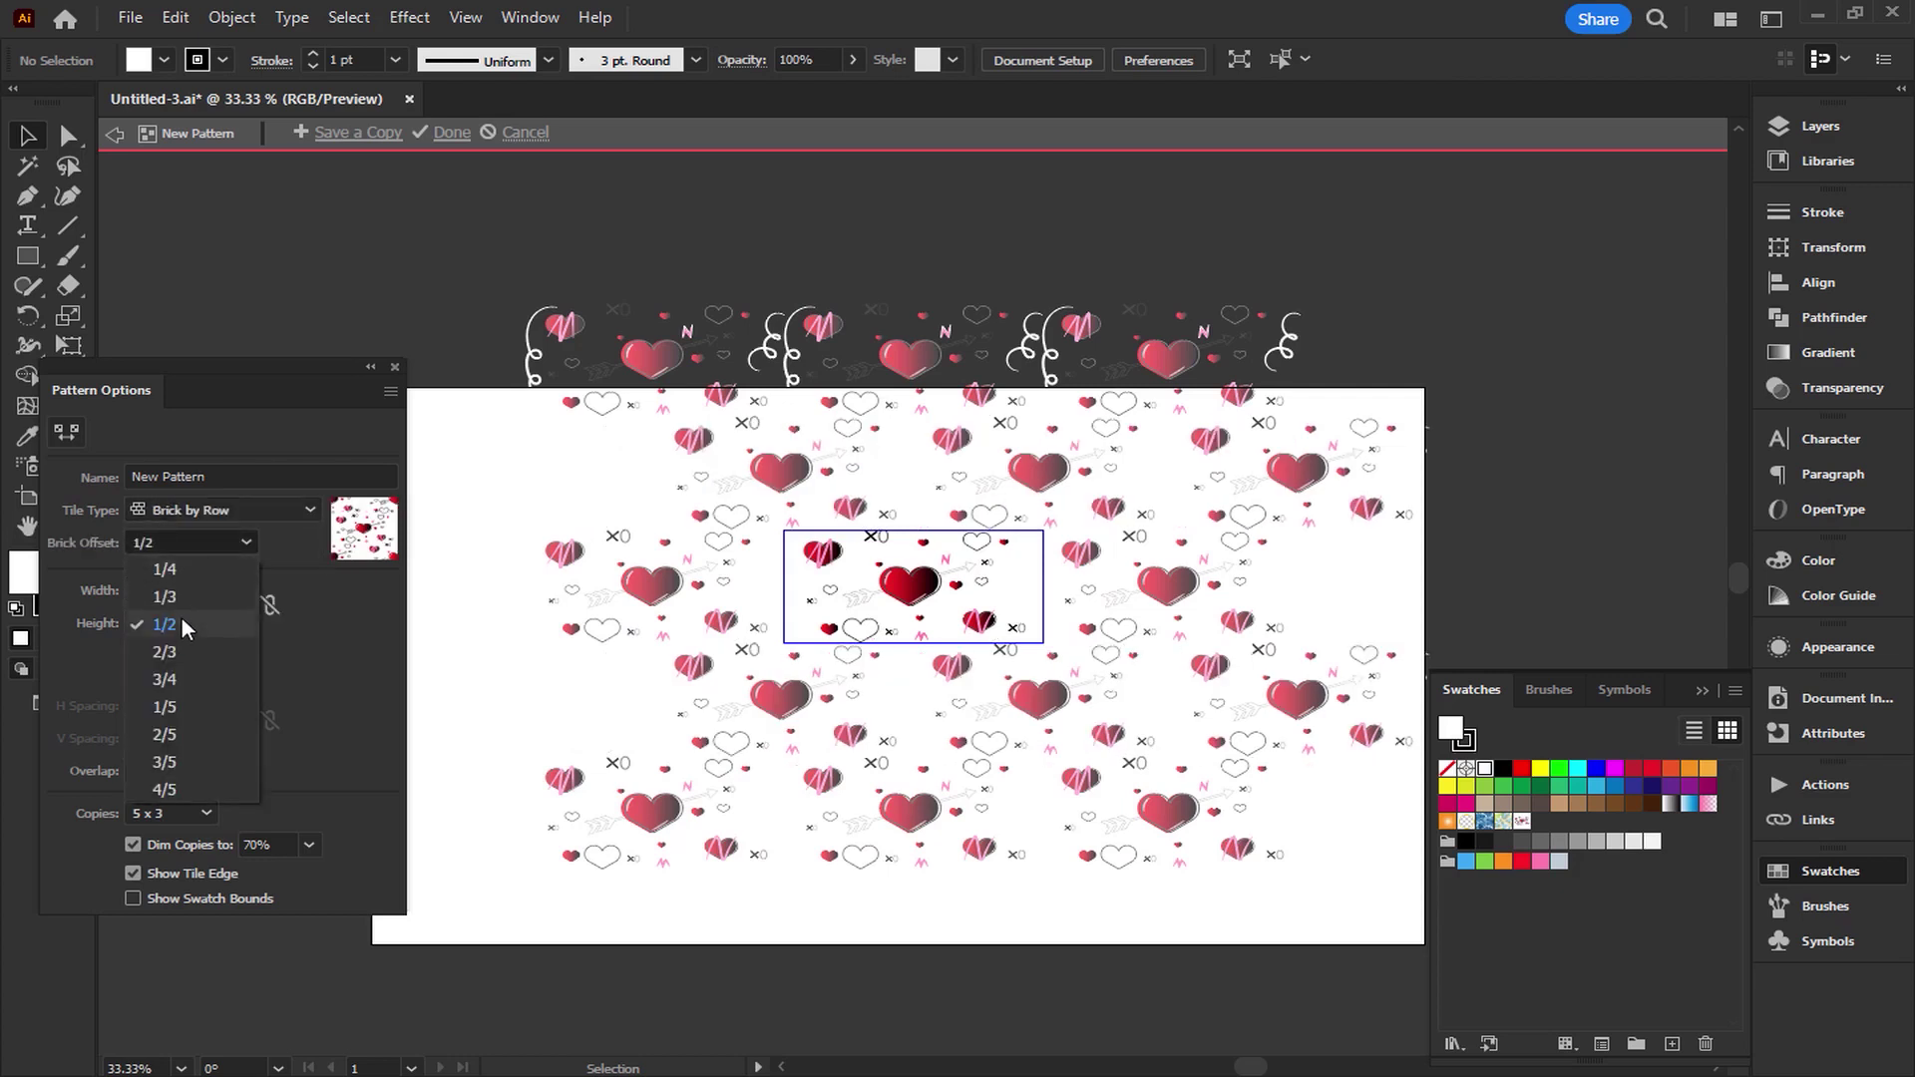
{"action": "left_click", "coordinate": [177, 650]}
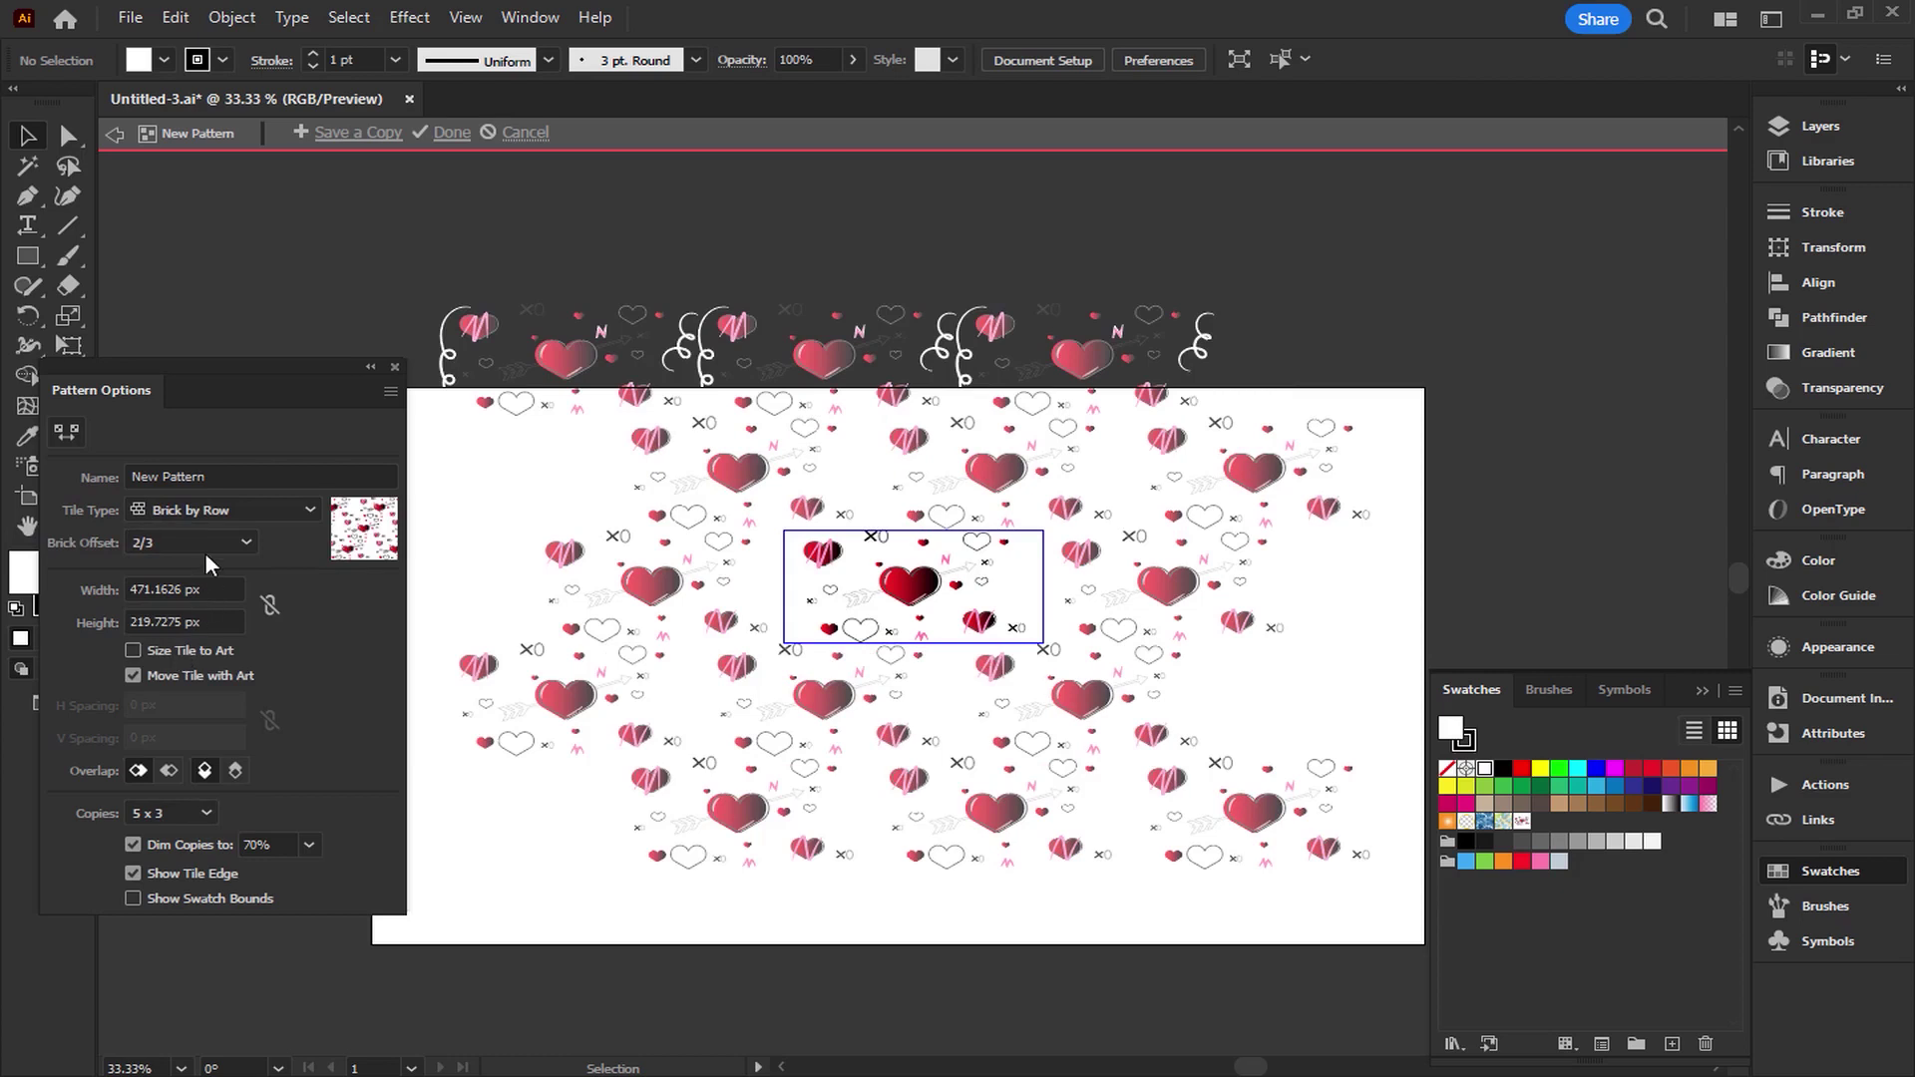
{"action": "left_click", "coordinate": [206, 552]}
{"action": "left_click", "coordinate": [187, 672]}
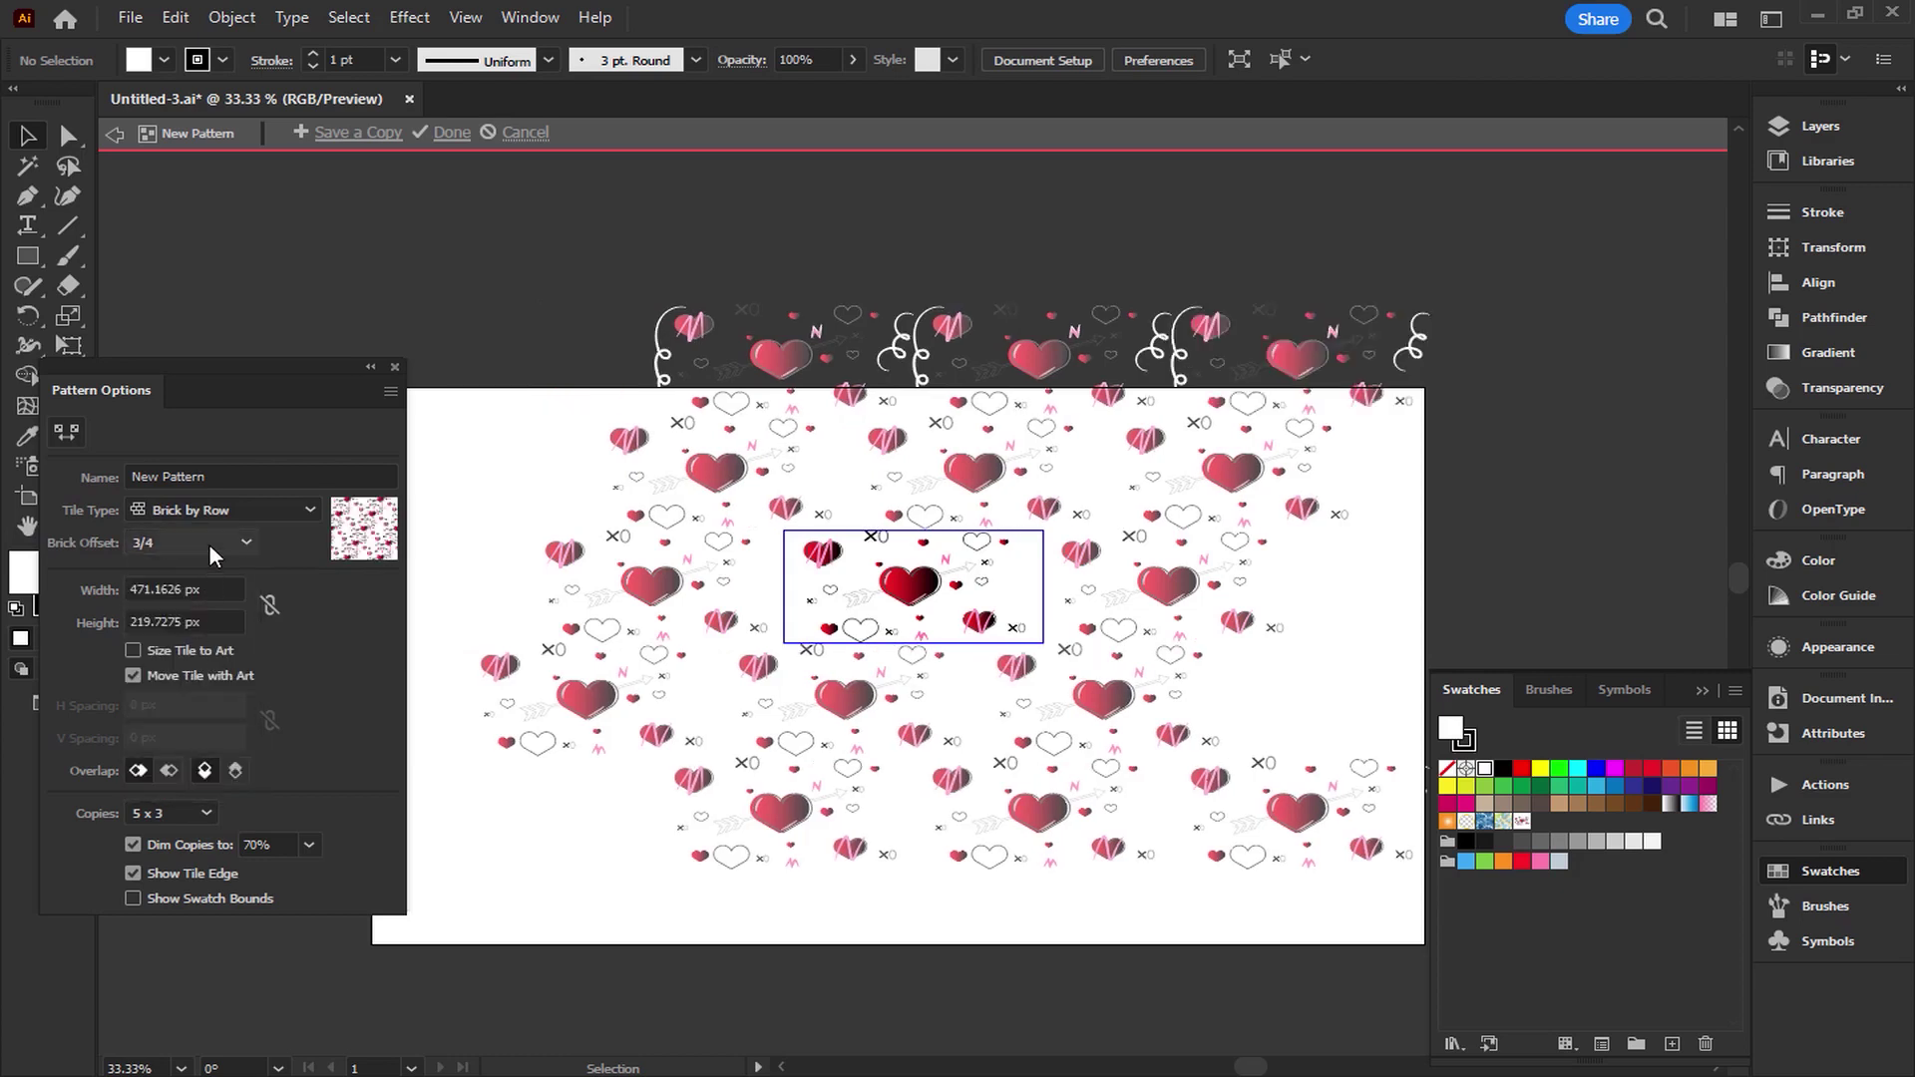
{"action": "left_click", "coordinate": [208, 542]}
{"action": "left_click", "coordinate": [194, 579]}
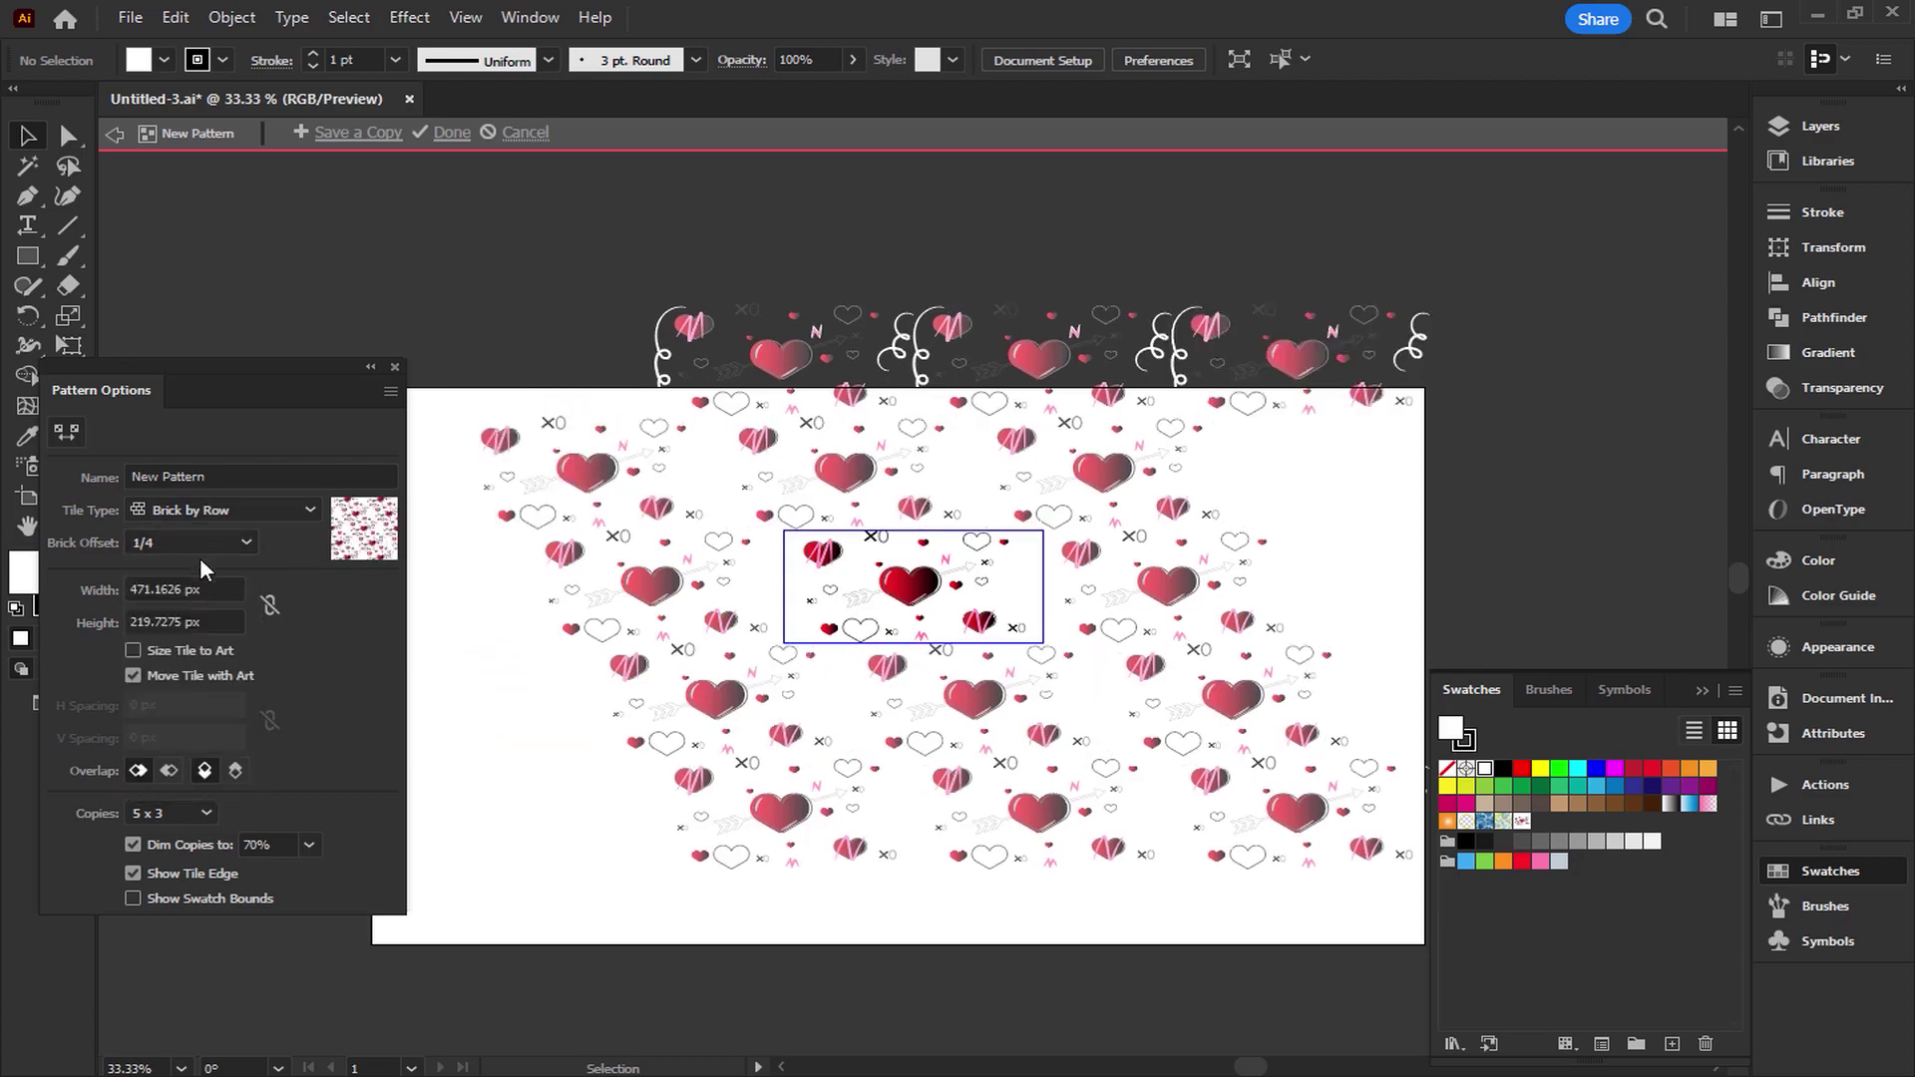
{"action": "left_click", "coordinate": [197, 549]}
{"action": "left_click", "coordinate": [177, 638]}
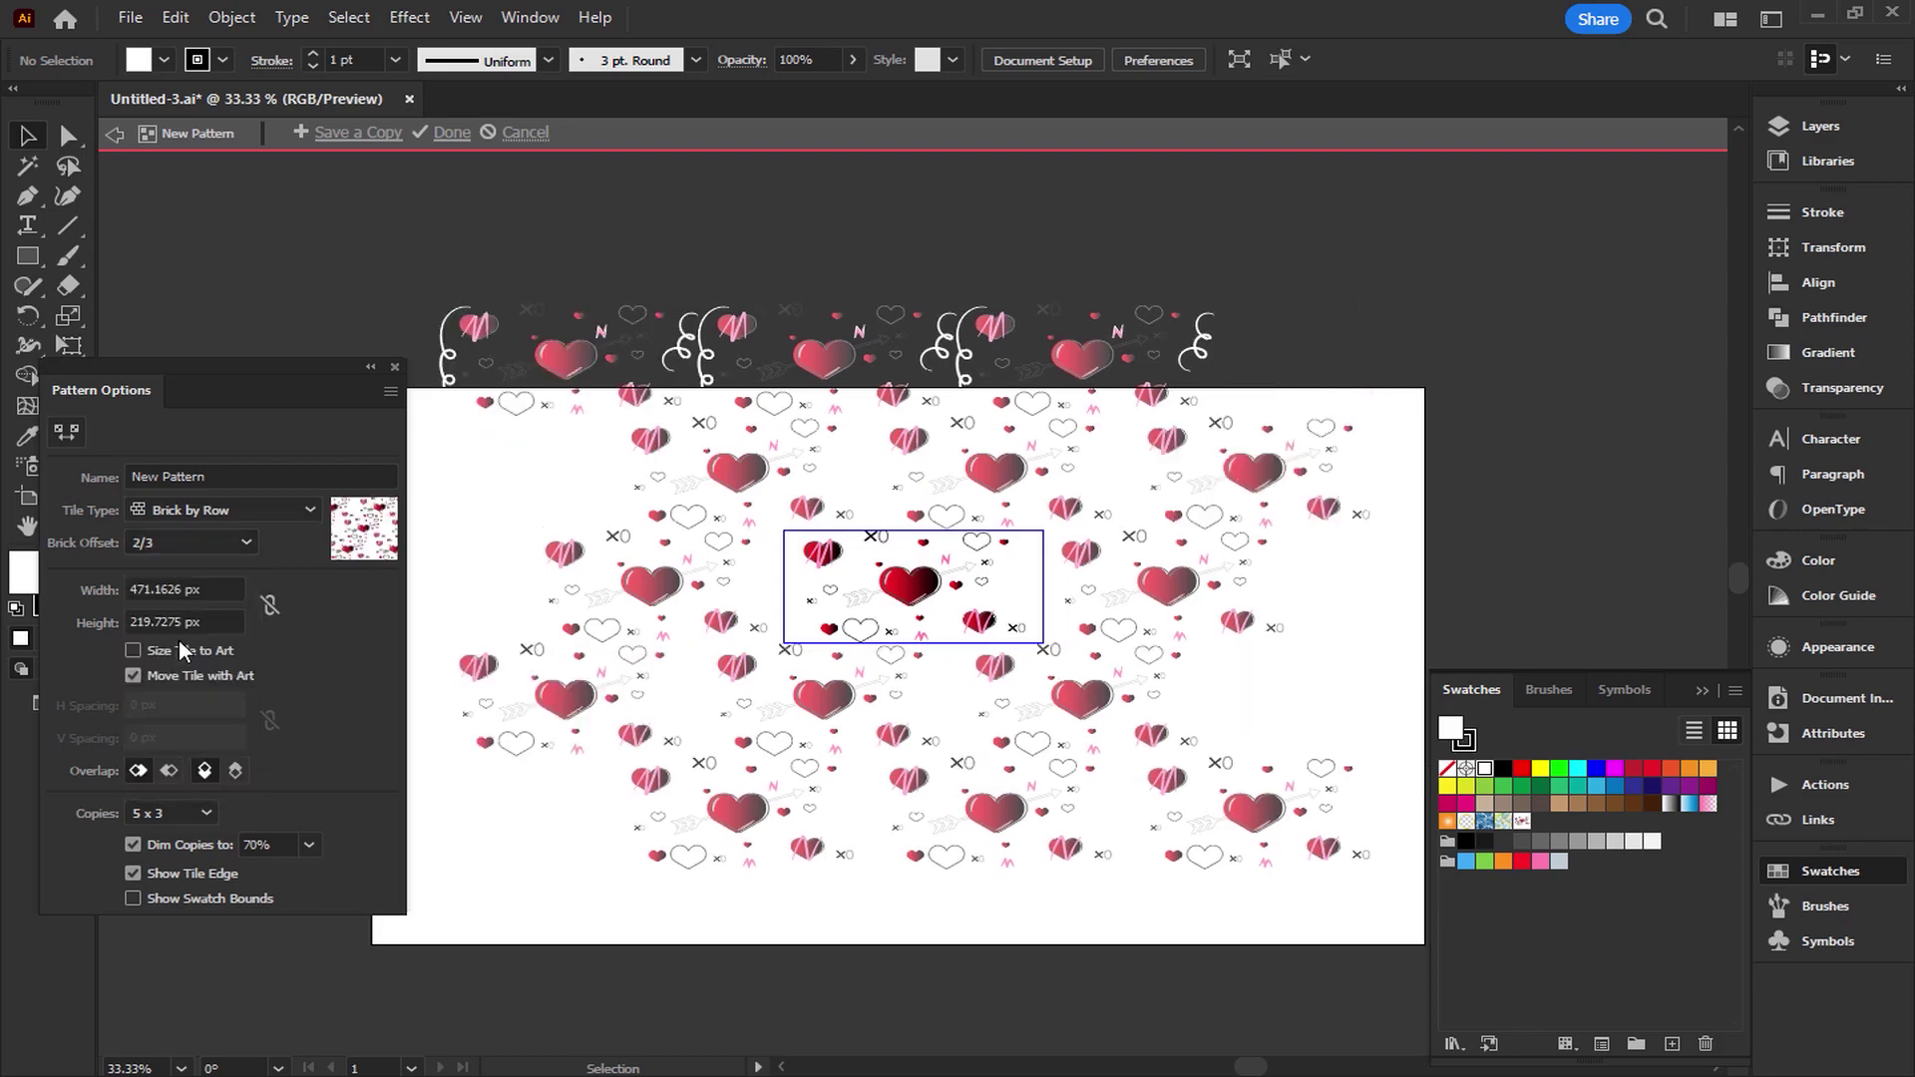
Close Pattern Options, exit pattern editing, and move the motif group left off the artboard.
{"action": "left_click", "coordinate": [374, 369]}
{"action": "left_click", "coordinate": [200, 368]}
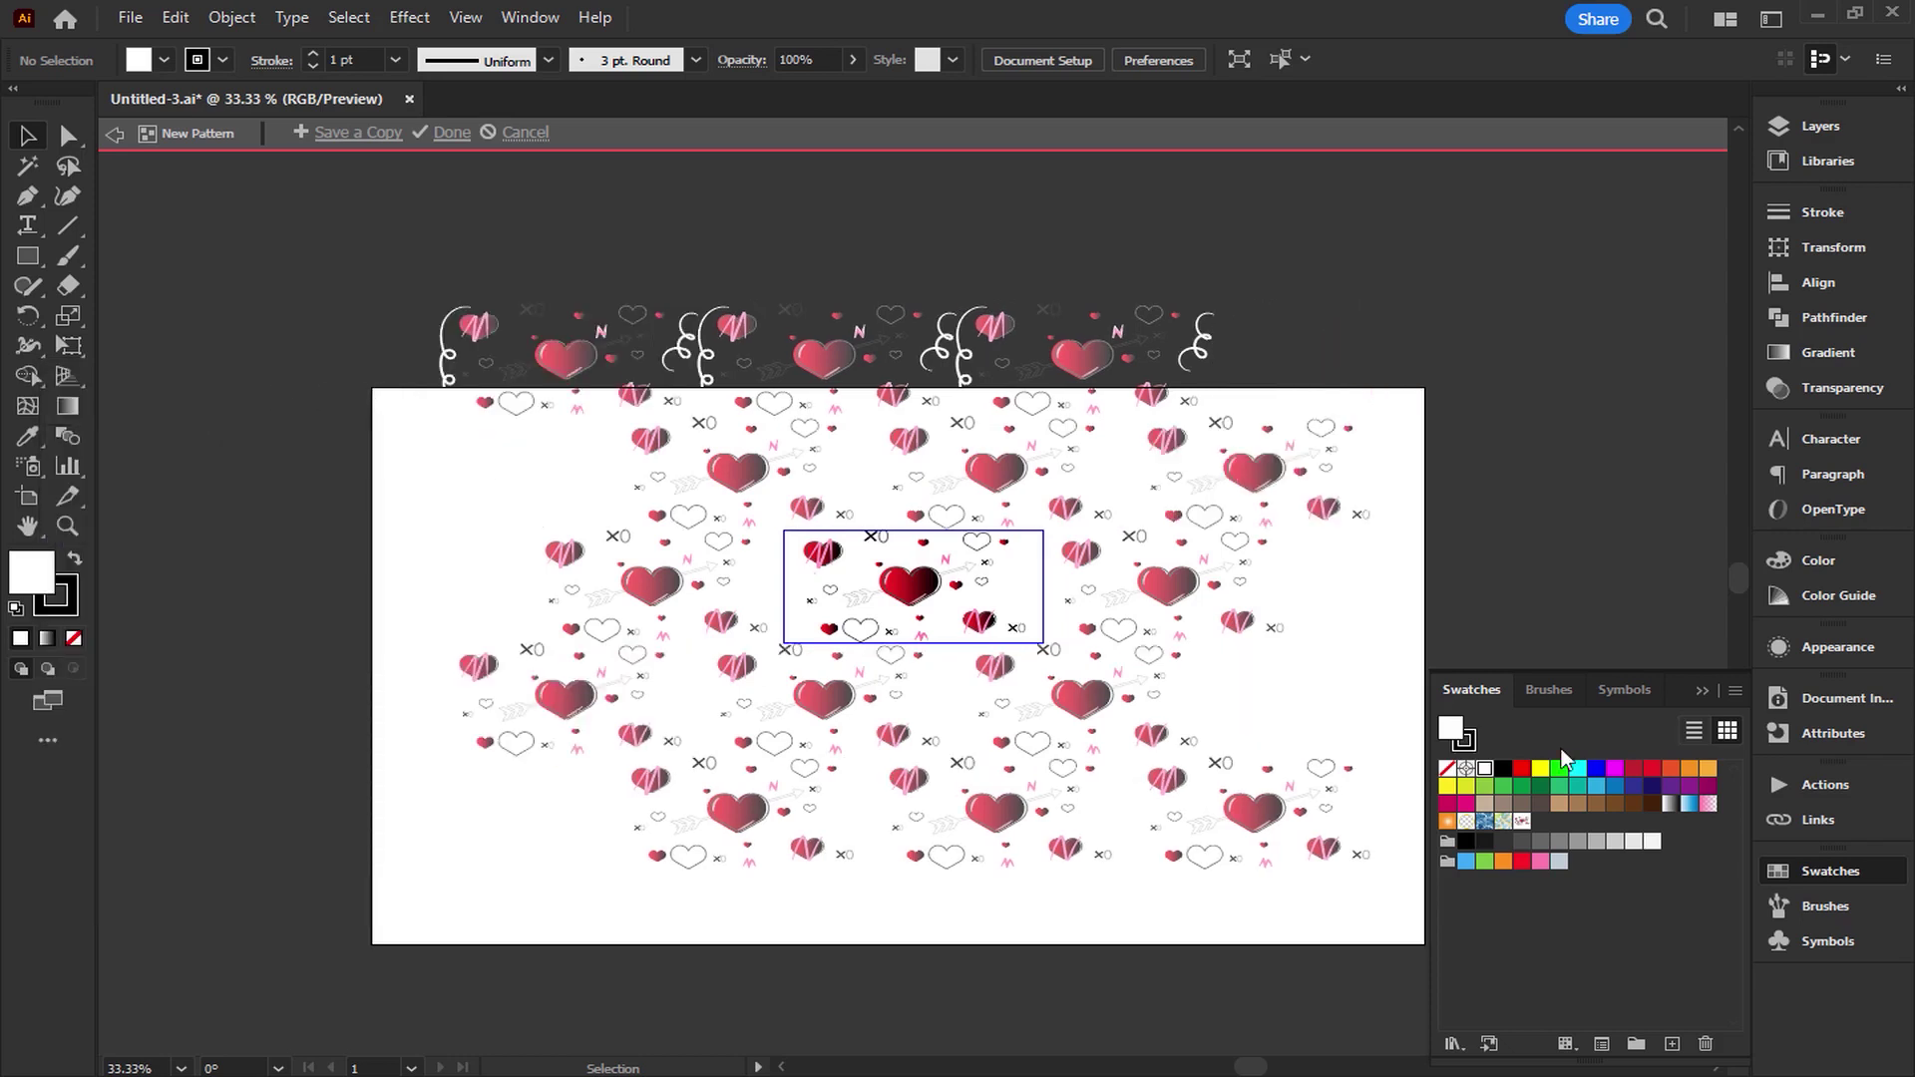
{"action": "left_click", "coordinate": [1702, 690]}
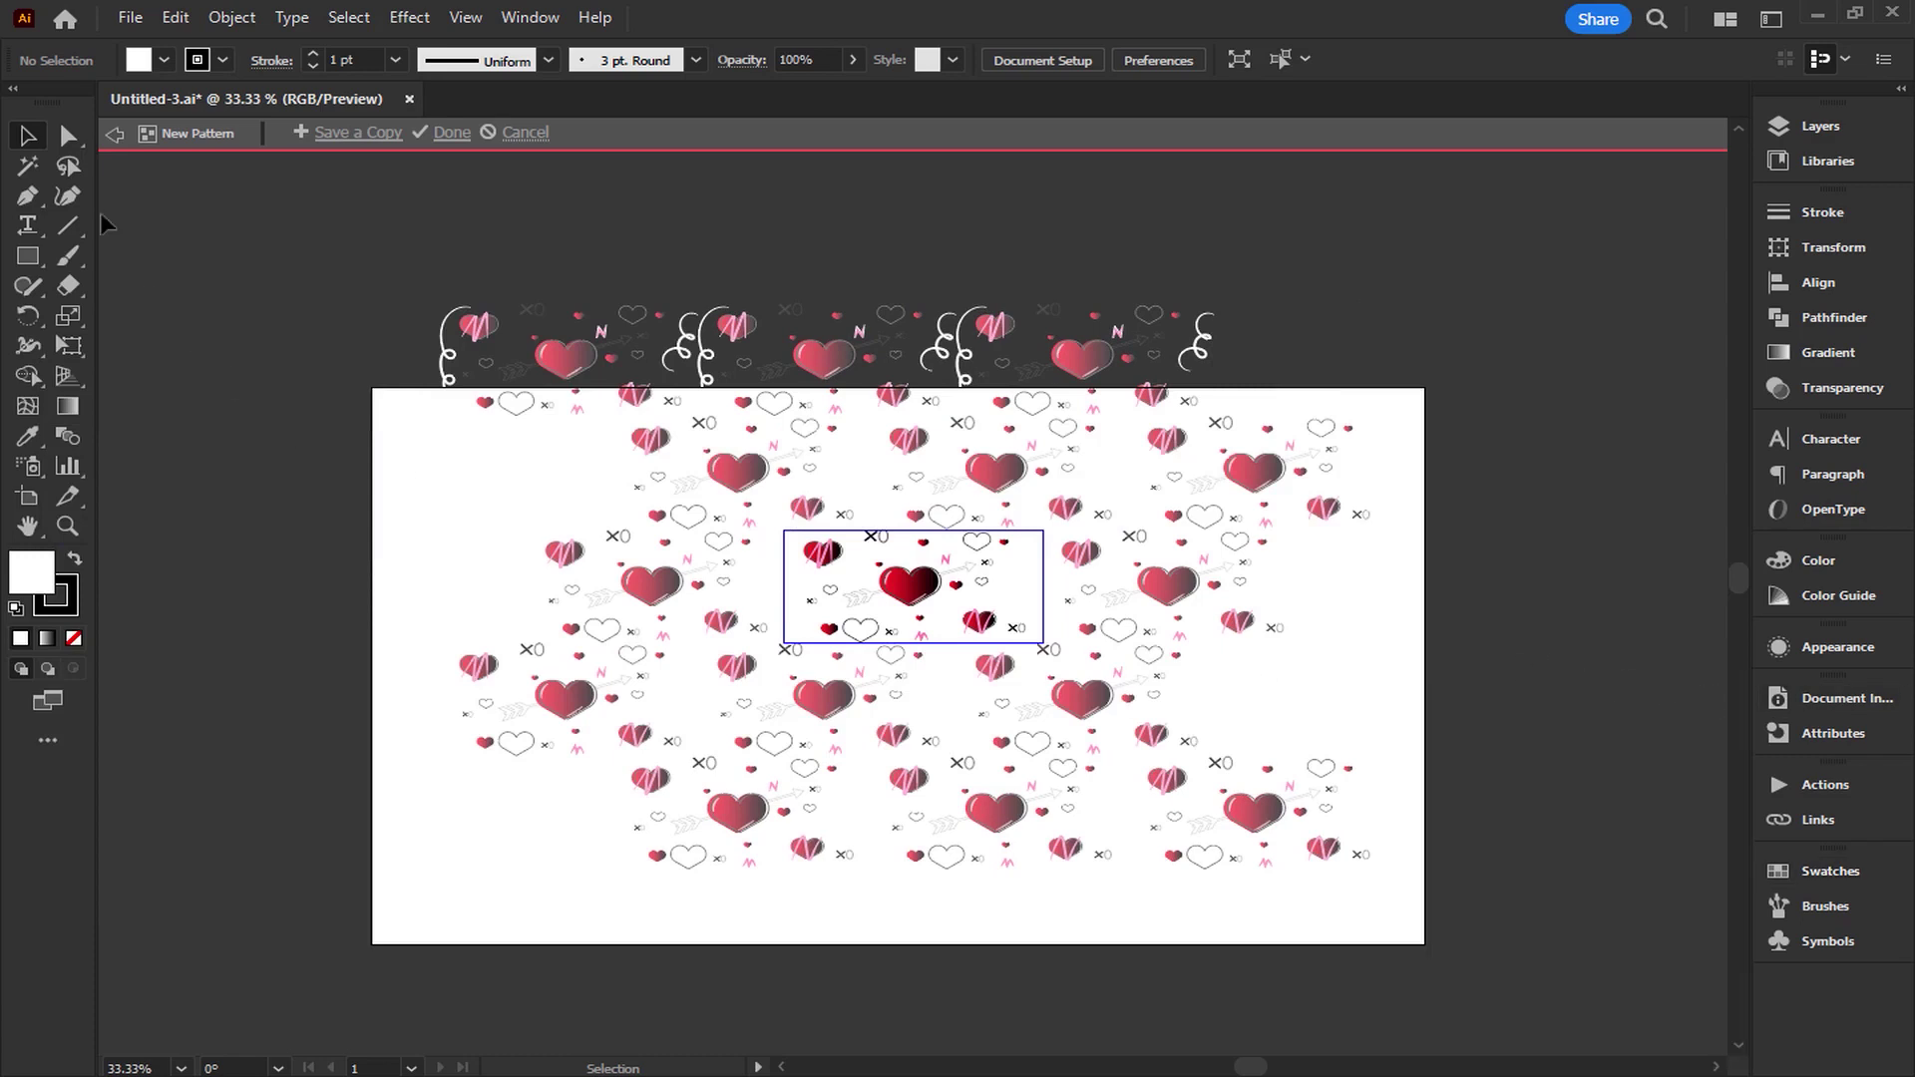
{"action": "key", "text": "Escape"}
{"action": "mouse_move", "coordinate": [948, 688]}
{"action": "left_mouse_down"}
{"action": "mouse_move", "coordinate": [231, 709]}
{"action": "mouse_move", "coordinate": [199, 656]}
{"action": "left_mouse_up"}
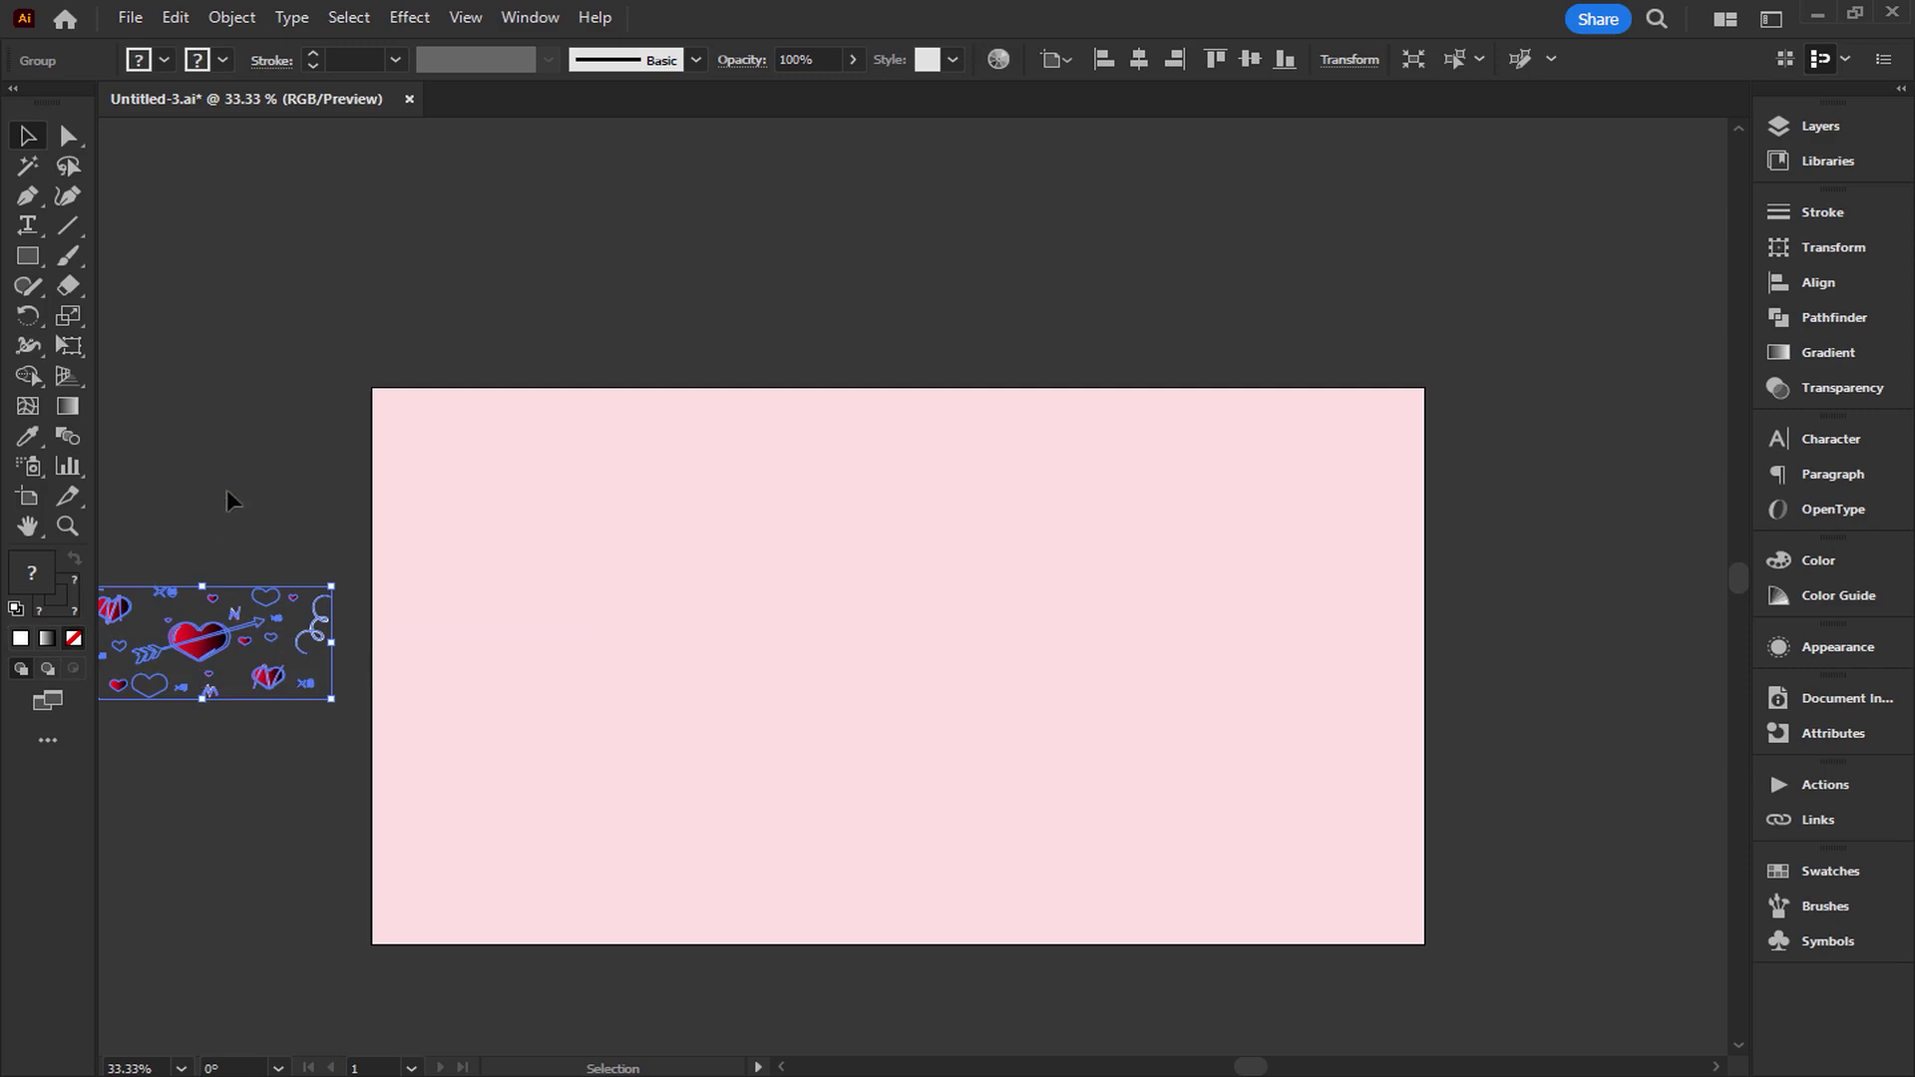
Create a white 1920 × 1080 px rectangle with no stroke using the Rectangle tool.
{"action": "left_click", "coordinate": [192, 531]}
{"action": "left_click", "coordinate": [28, 258]}
{"action": "left_click", "coordinate": [71, 604]}
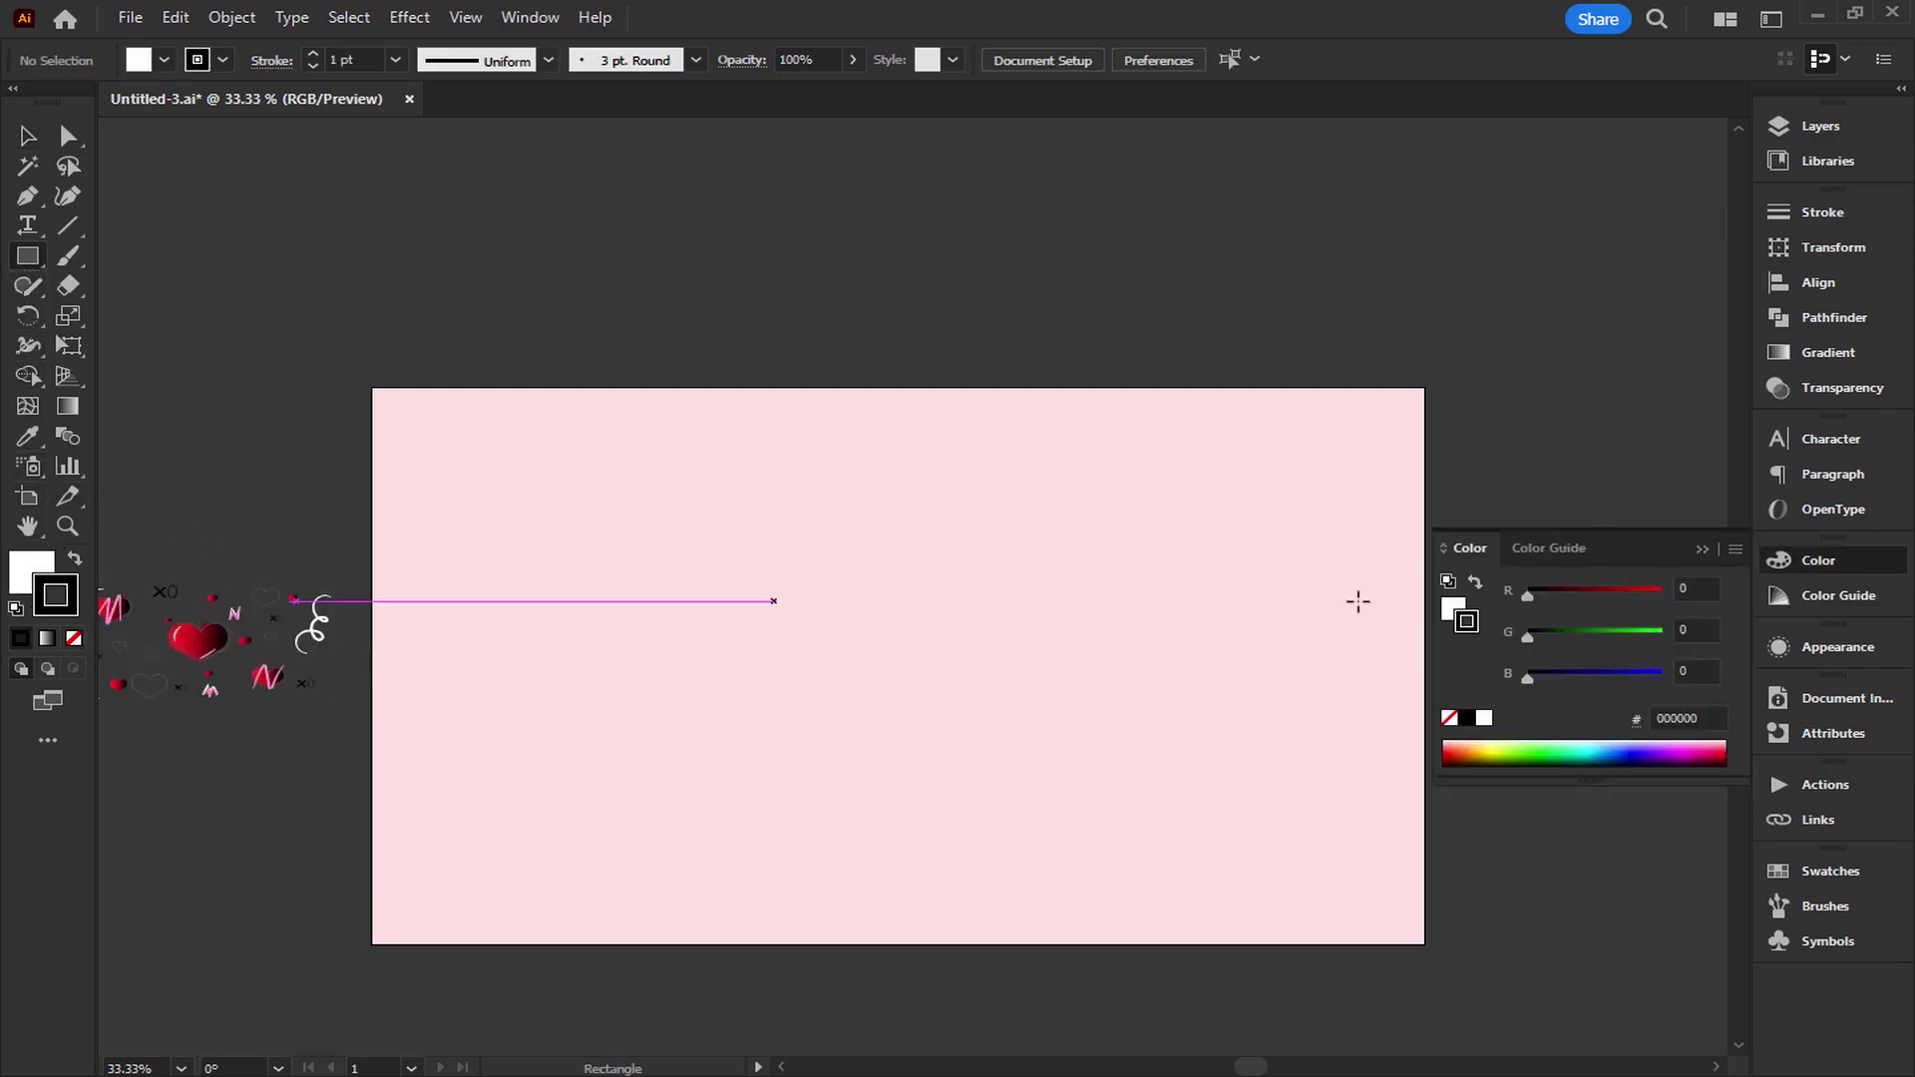
{"action": "left_click", "coordinate": [199, 62]}
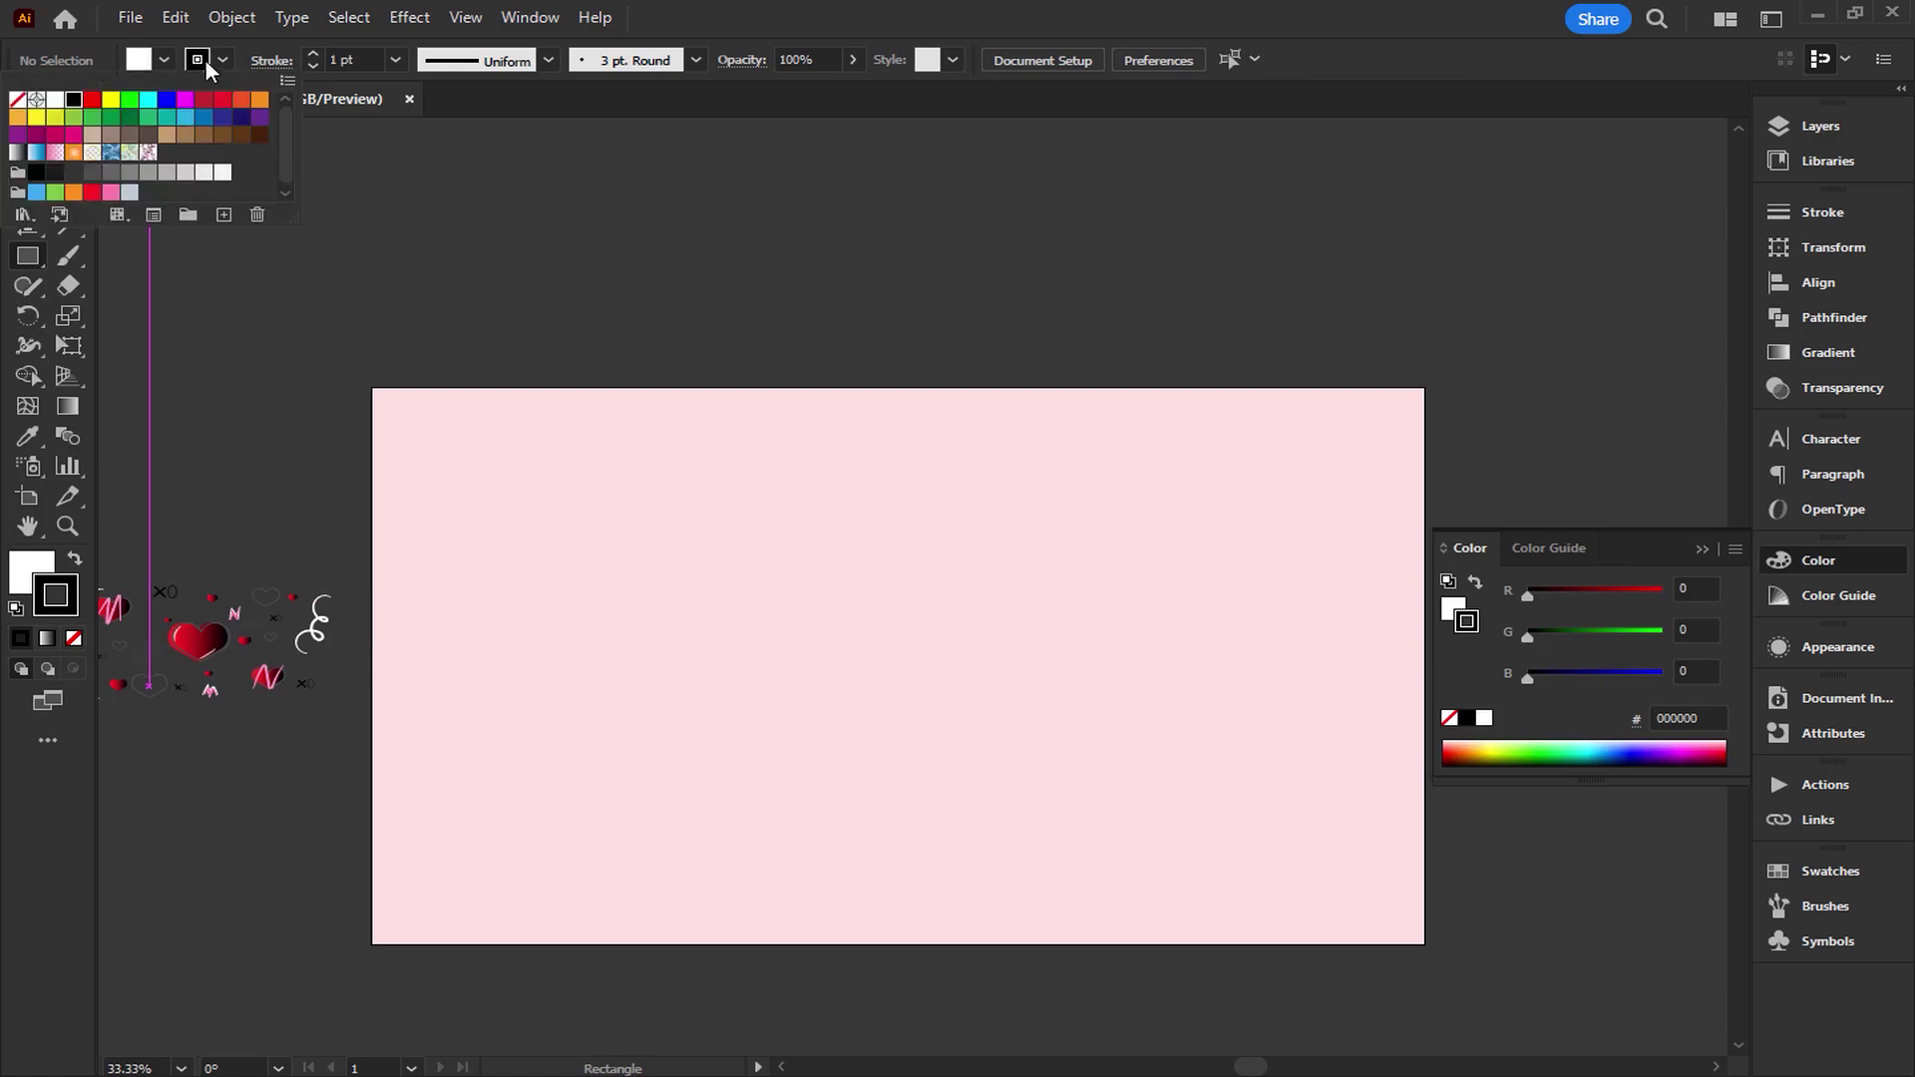
{"action": "left_click", "coordinate": [17, 100]}
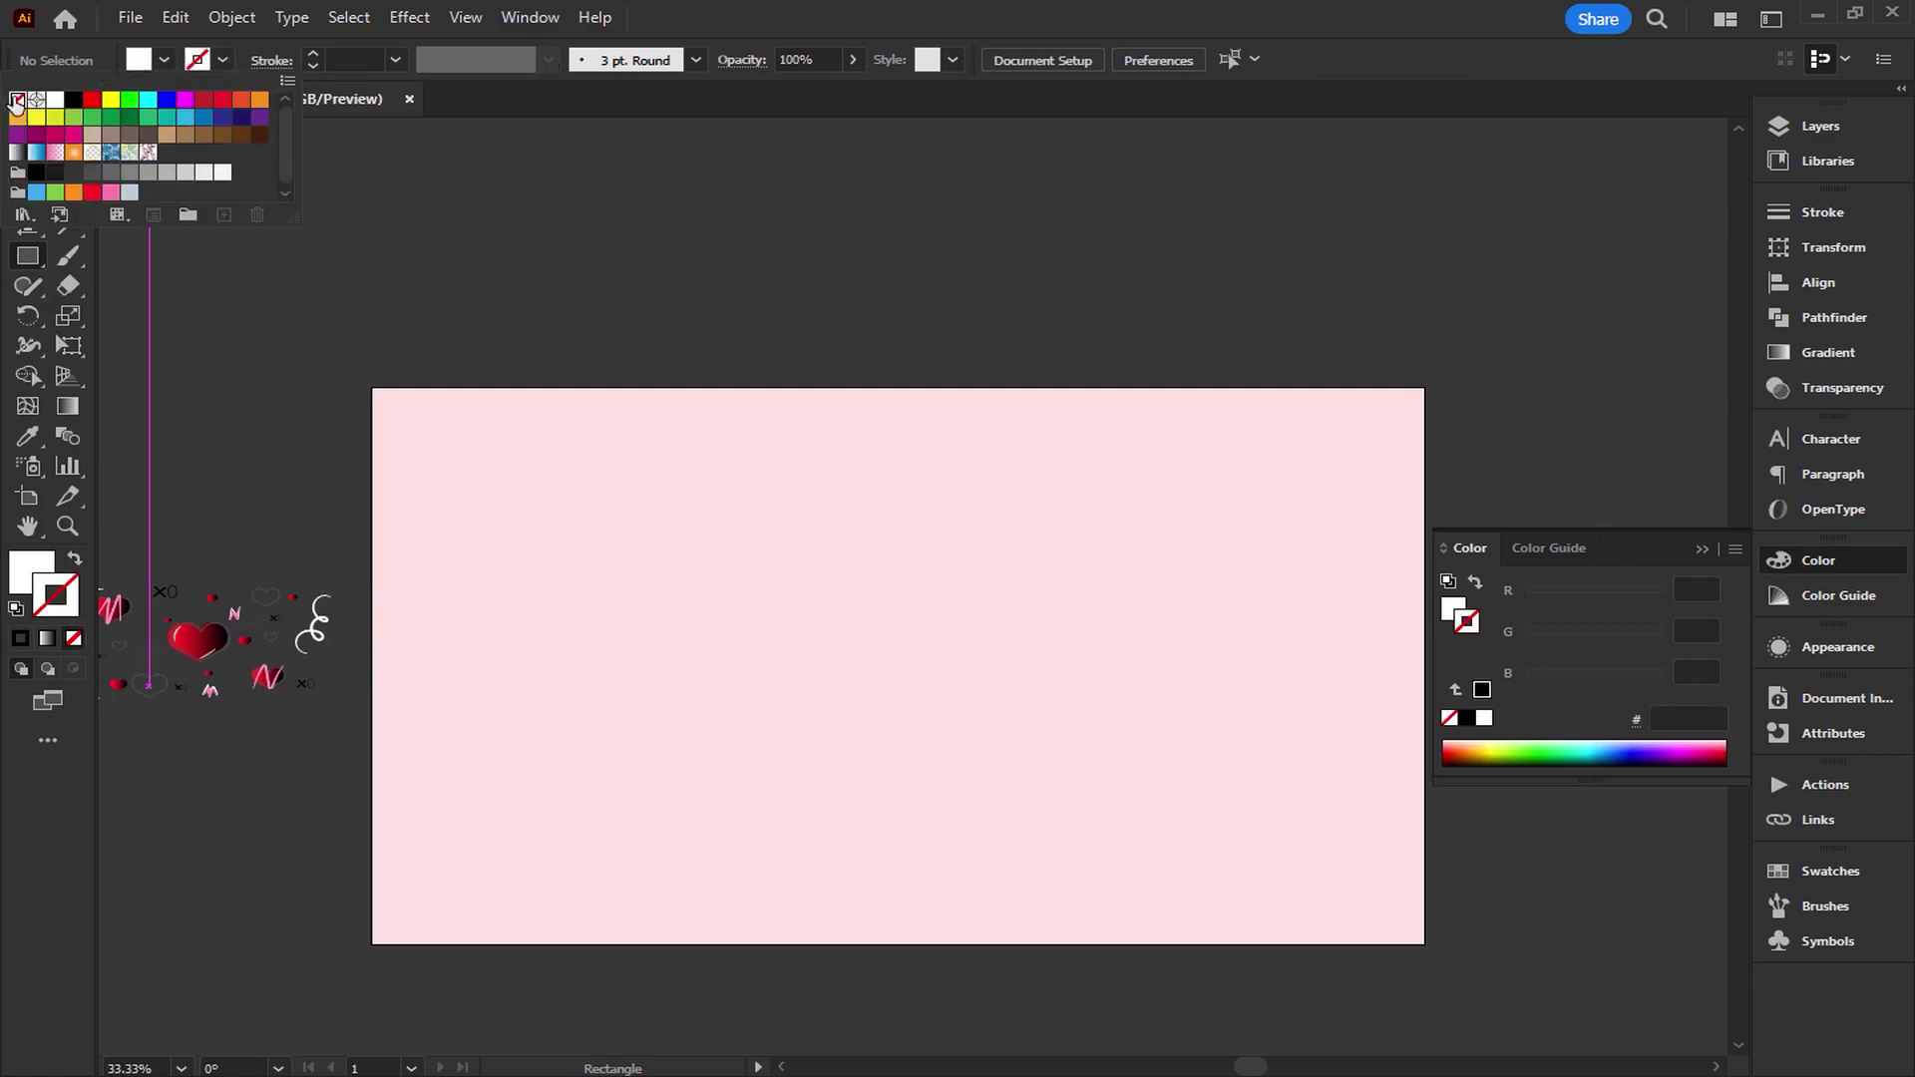
{"action": "left_click", "coordinate": [1701, 548]}
{"action": "left_click", "coordinate": [35, 566]}
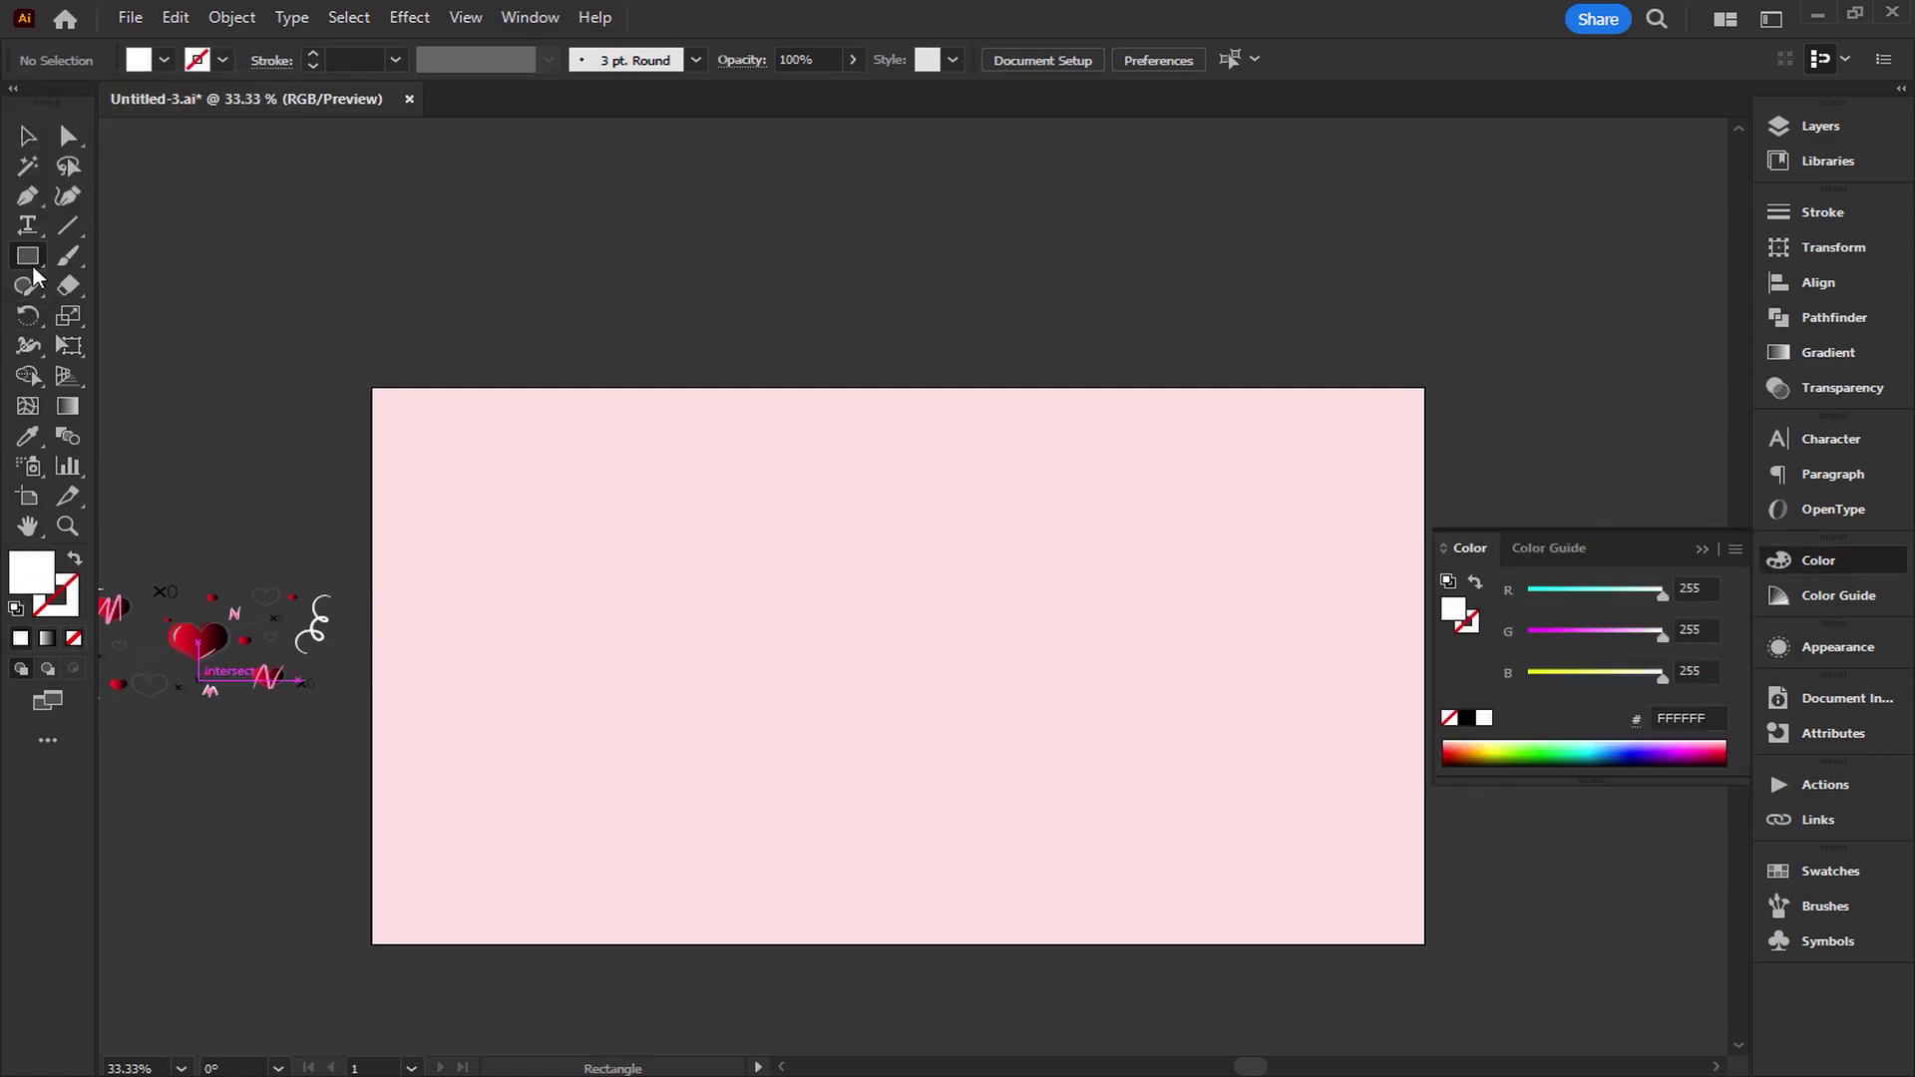
{"action": "left_click", "coordinate": [522, 619]}
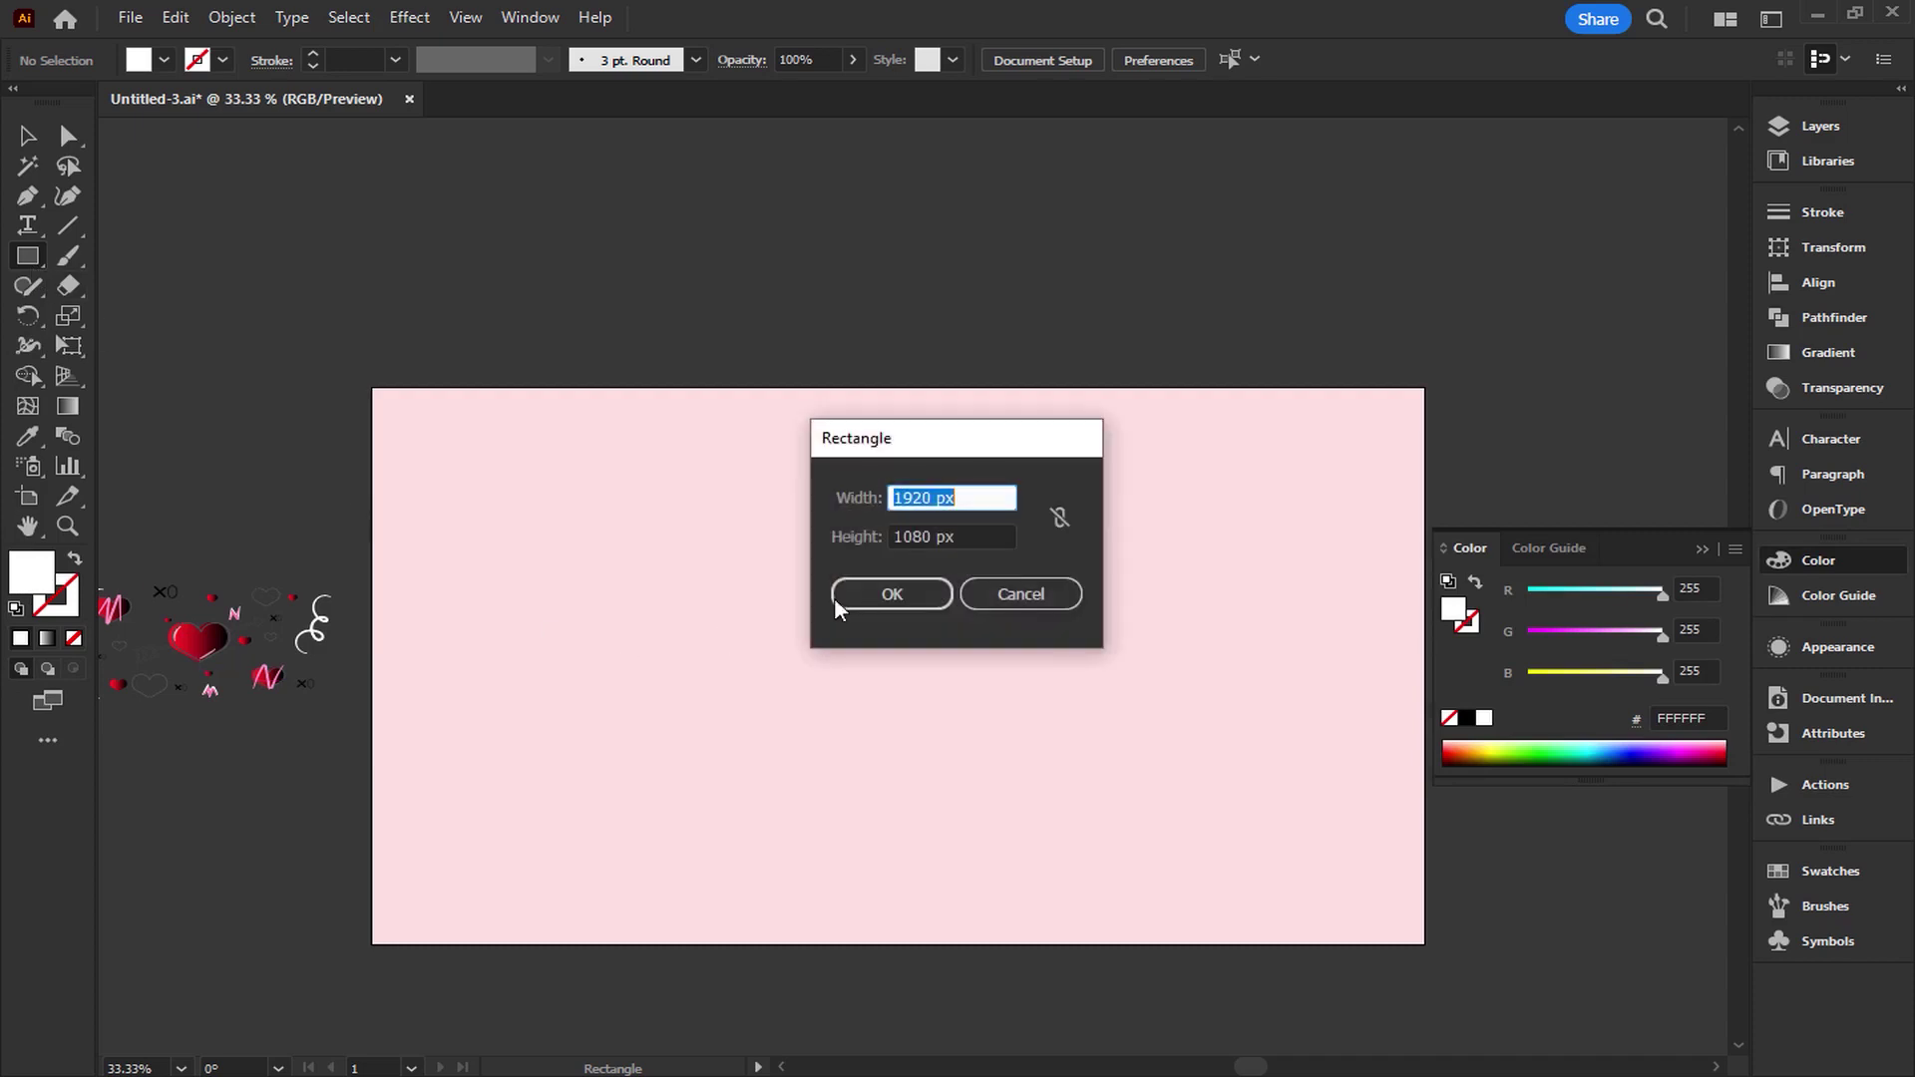
{"action": "left_click", "coordinate": [893, 595]}
{"action": "left_click", "coordinate": [1701, 549]}
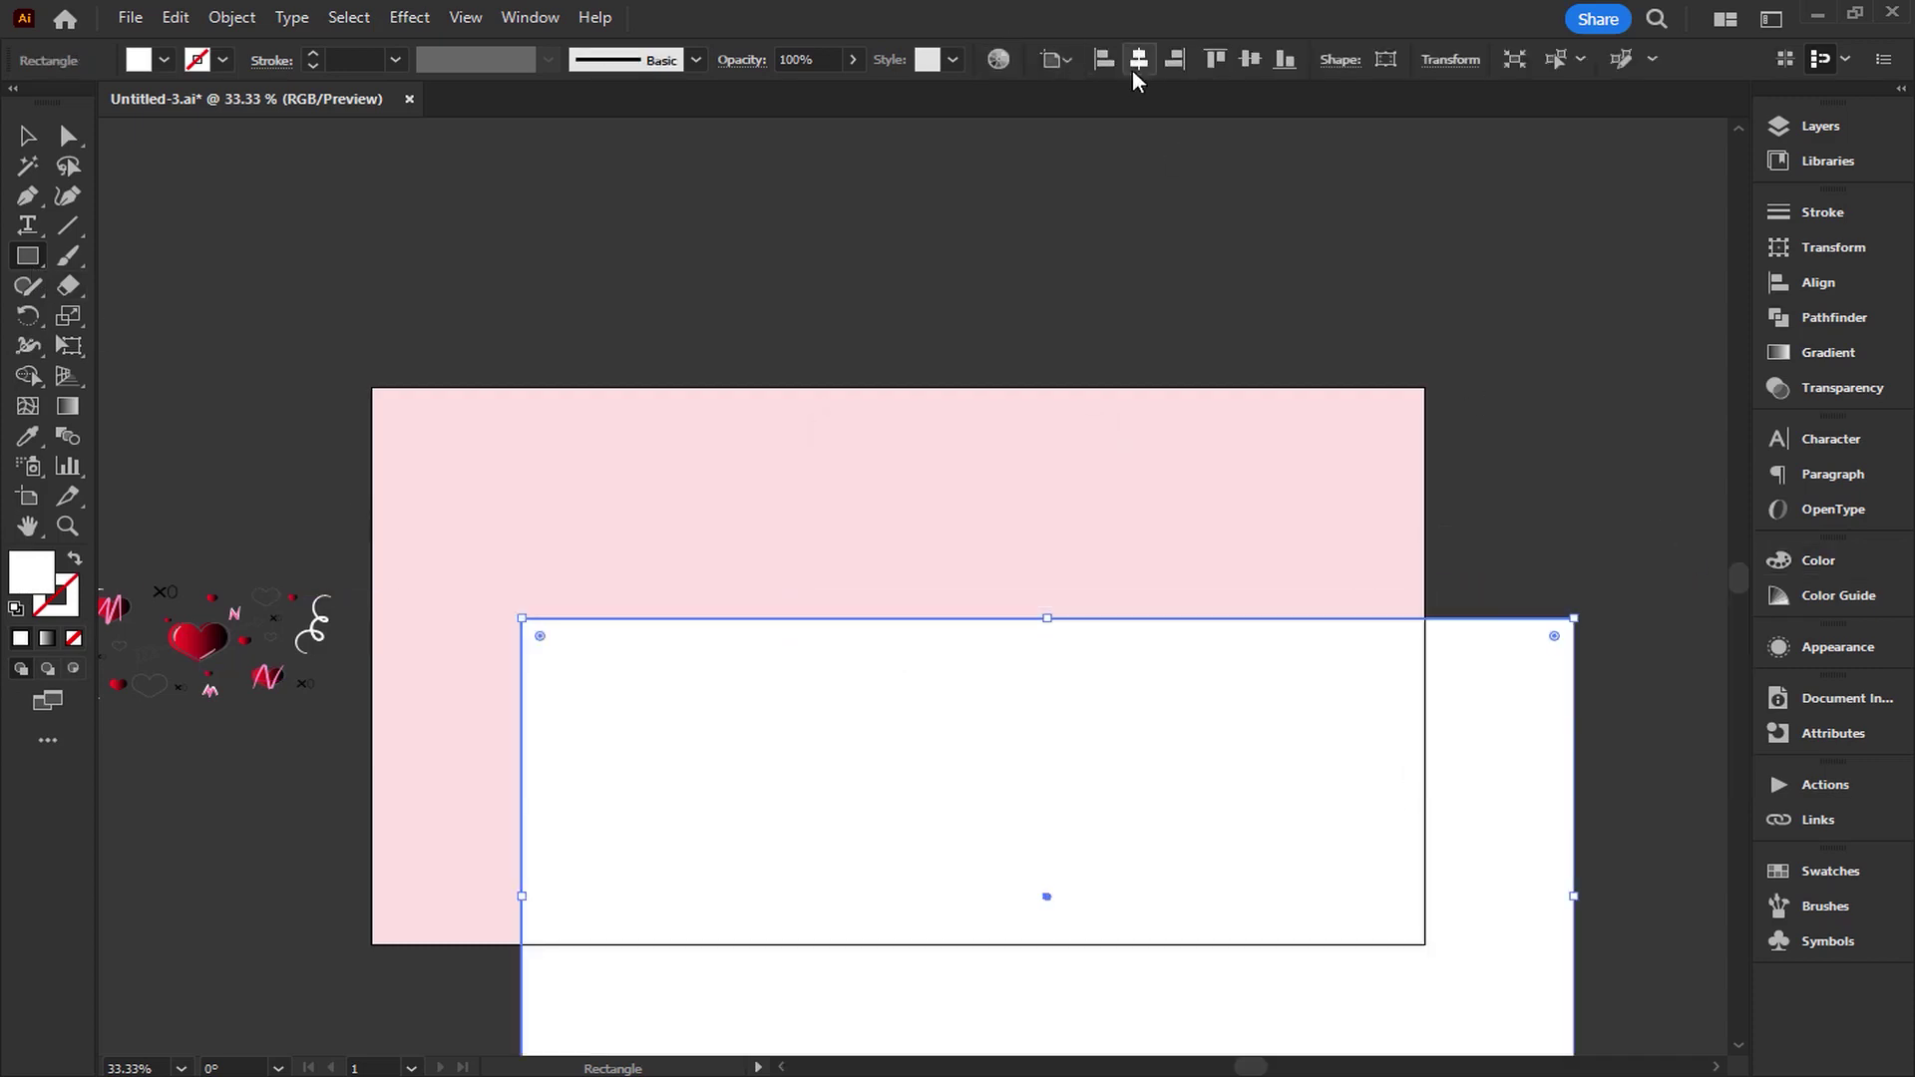
Centre the rectangle horizontally and vertically and fill it with the new Valentine heart pattern swatch.
{"action": "left_click", "coordinate": [1138, 62]}
{"action": "left_click", "coordinate": [1249, 58]}
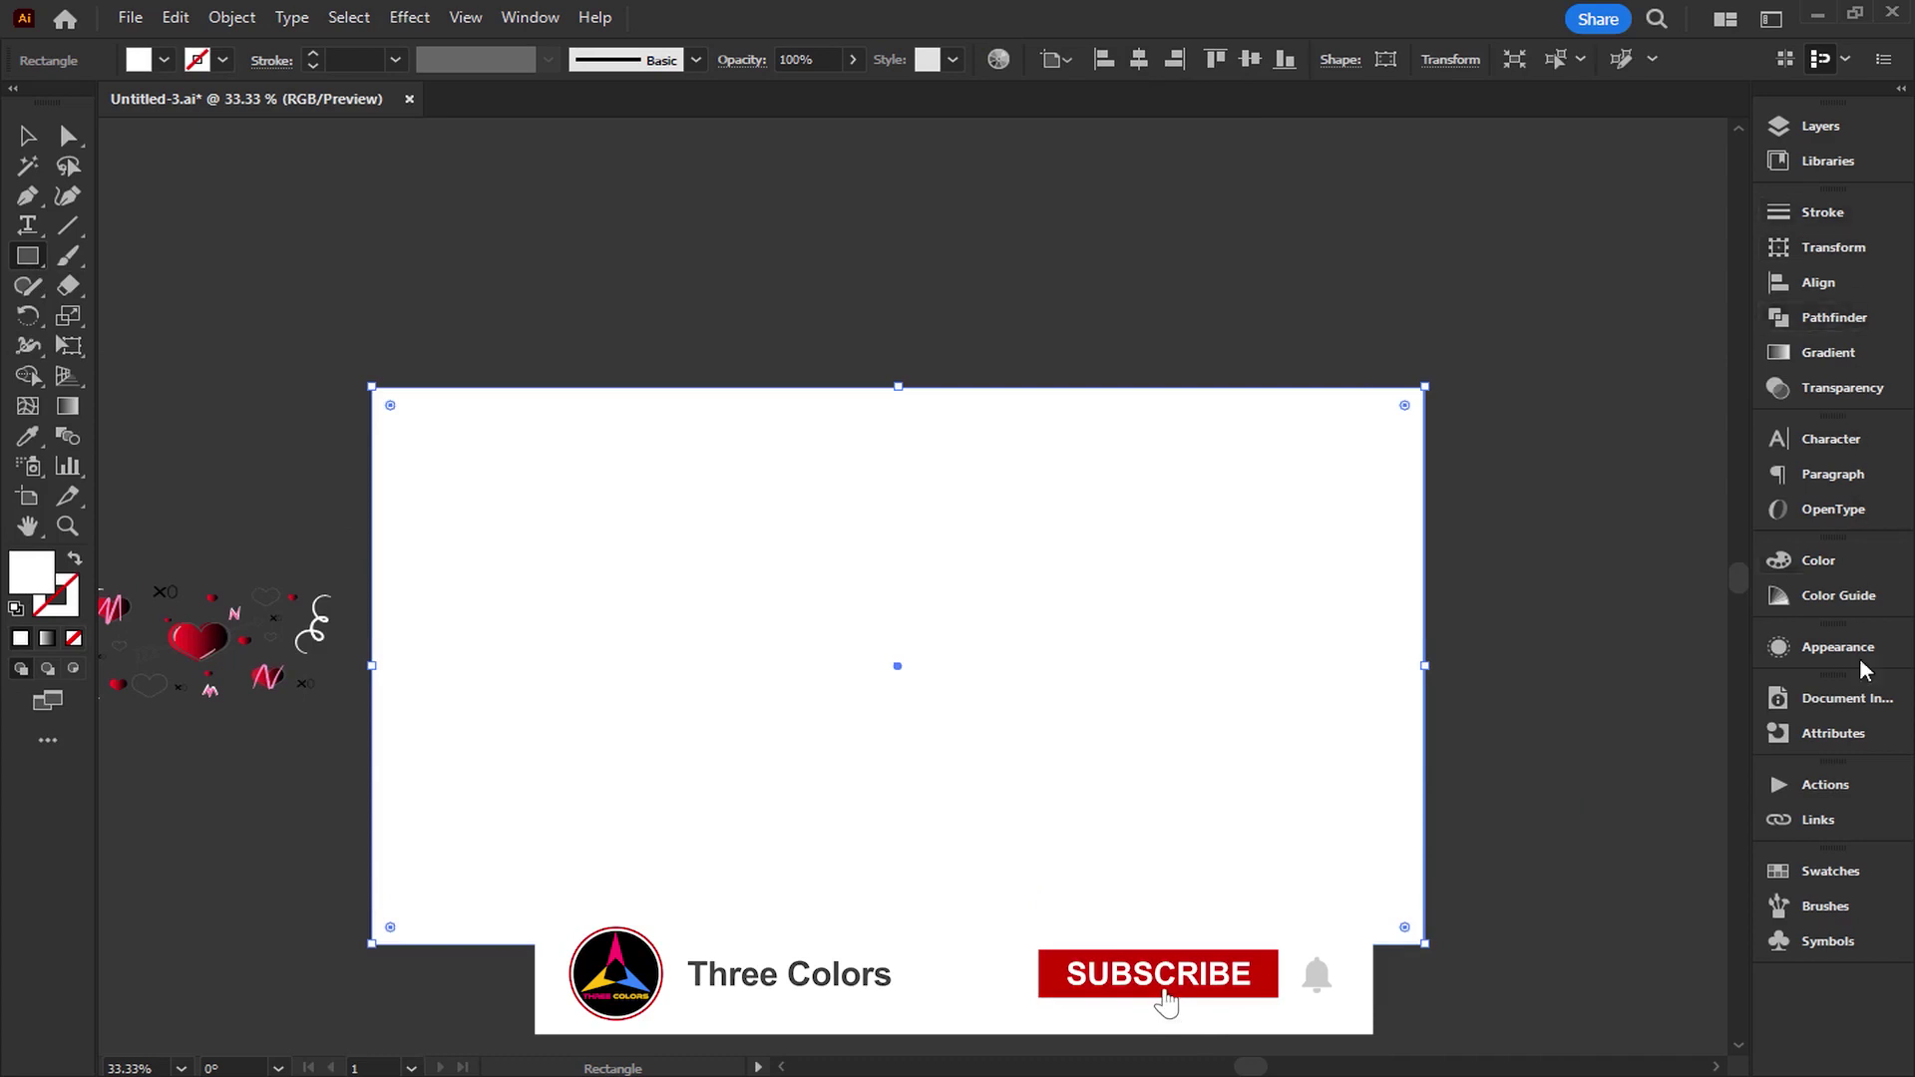
{"action": "left_click", "coordinate": [1833, 873]}
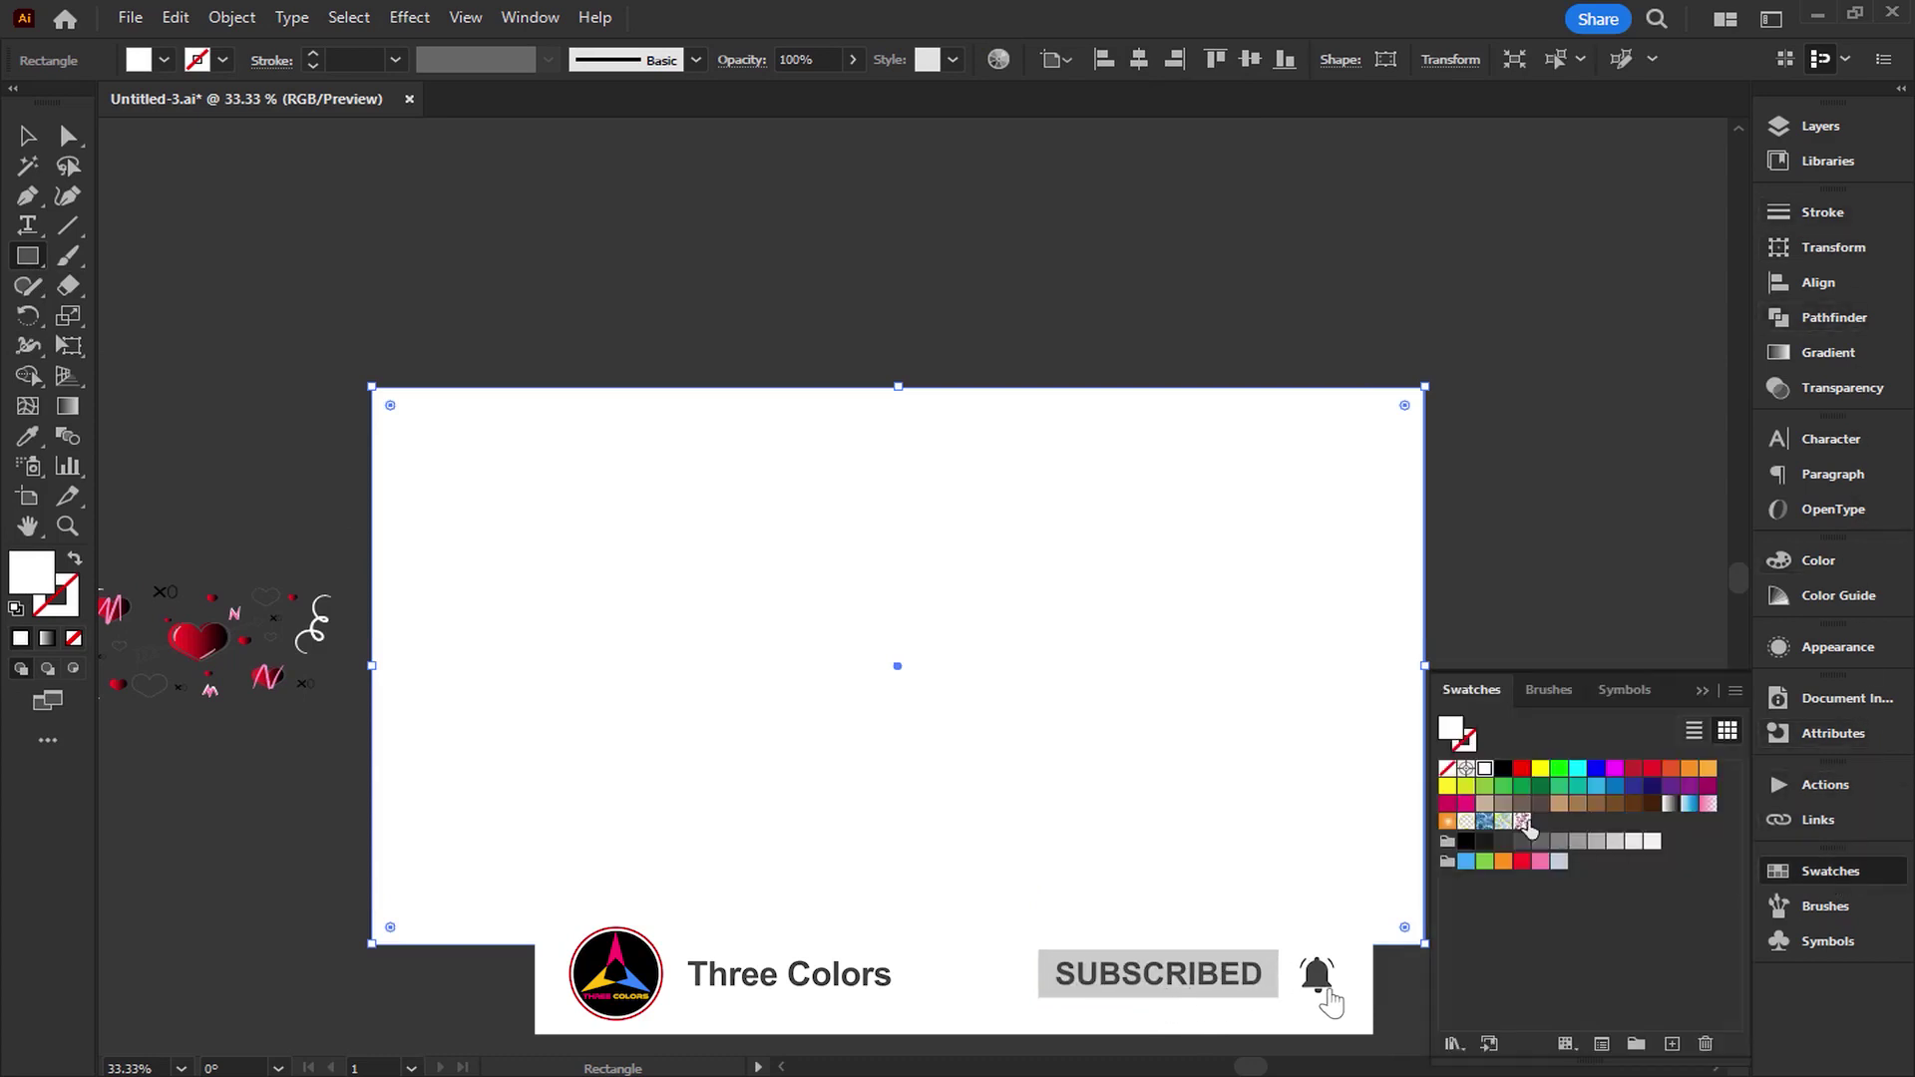
{"action": "left_click", "coordinate": [1523, 821]}
{"action": "left_click", "coordinate": [1702, 691]}
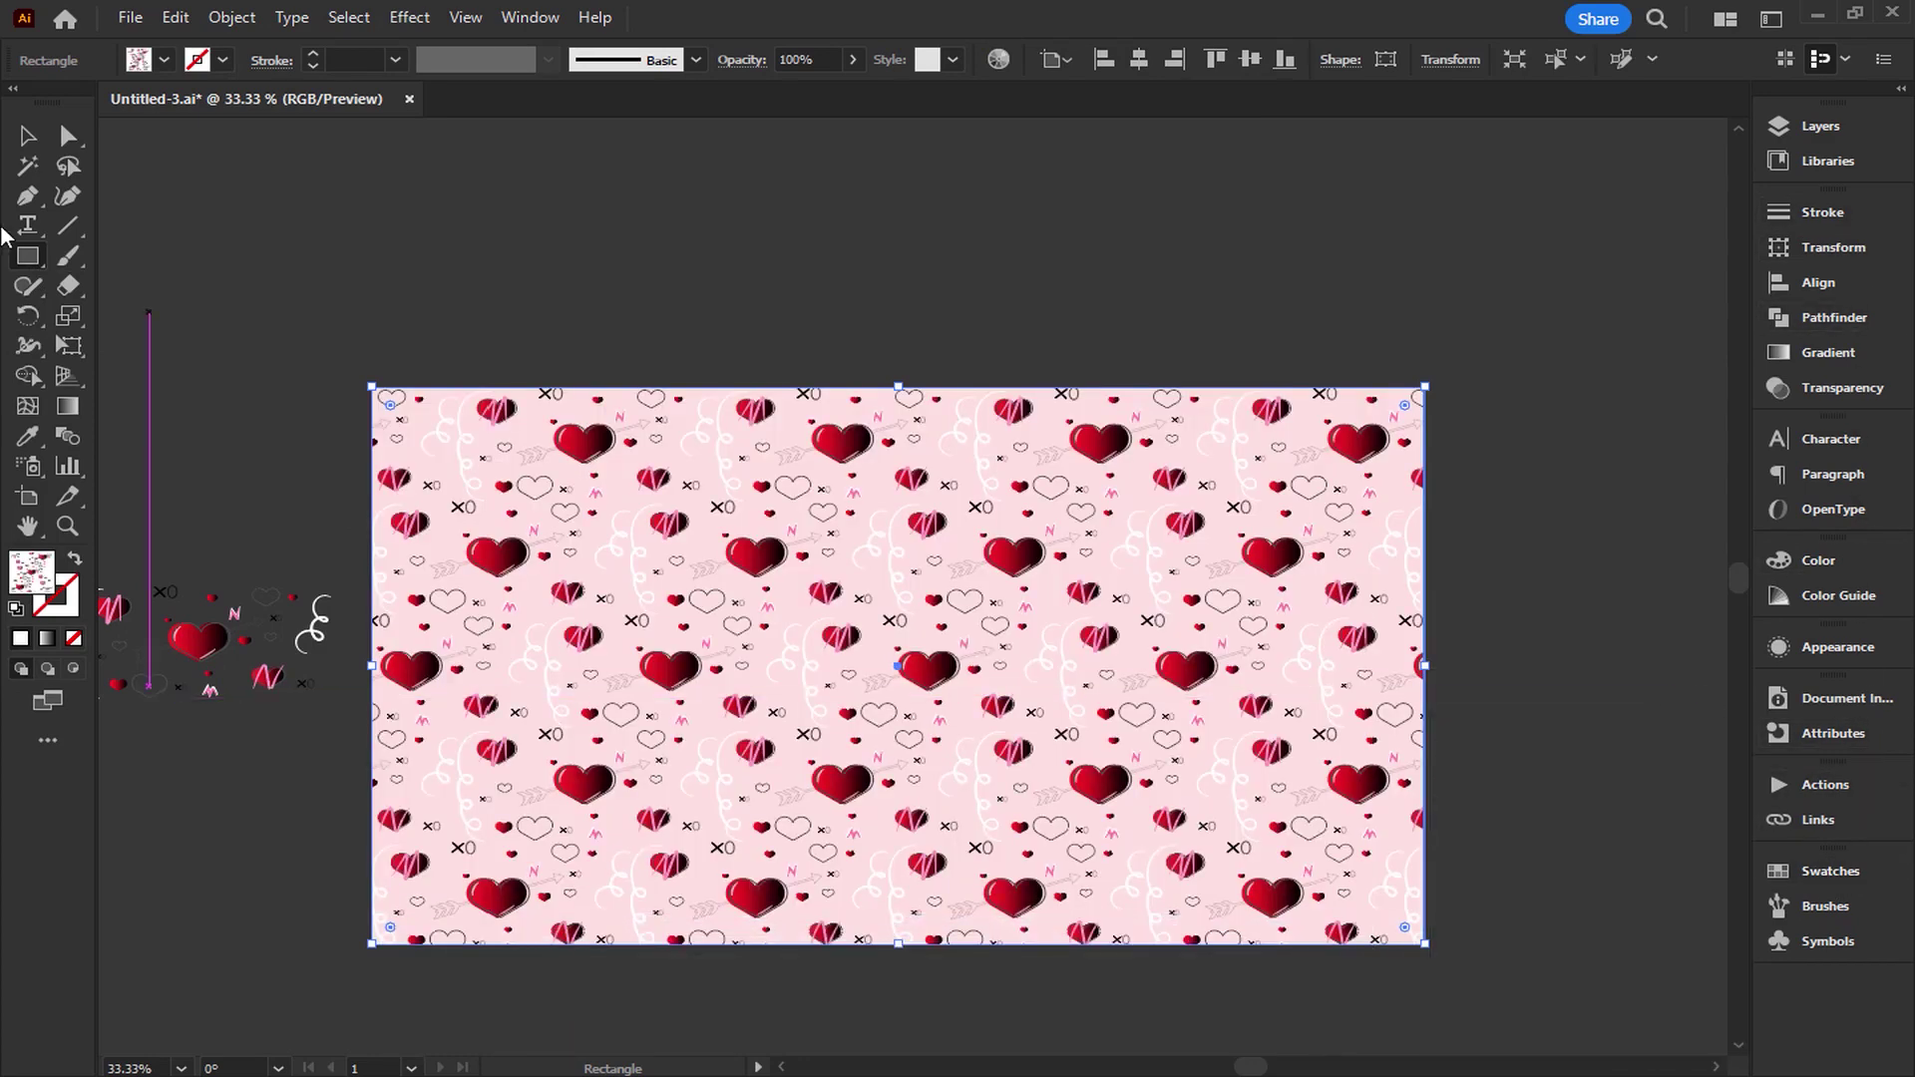
{"action": "left_click", "coordinate": [30, 135]}
{"action": "left_click", "coordinate": [543, 230]}
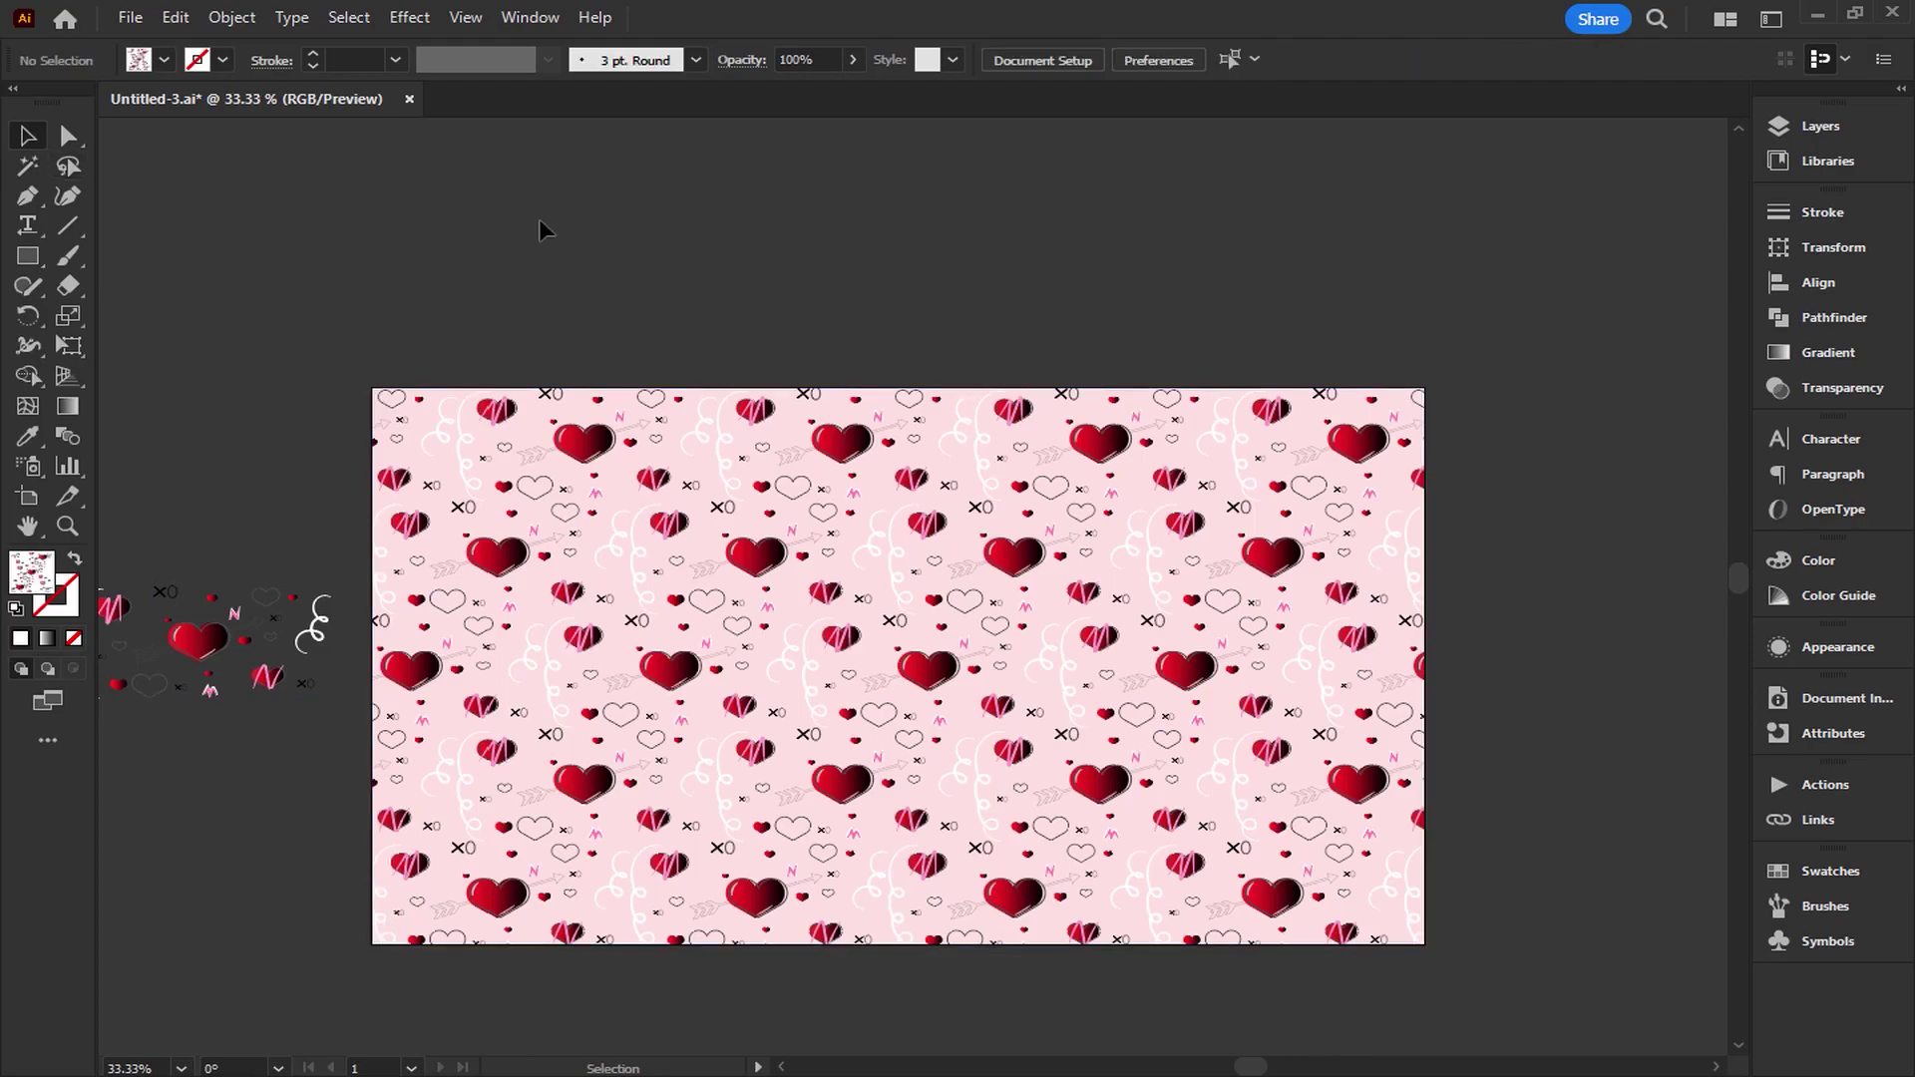
{"action": "key", "text": "ctrl+equal"}
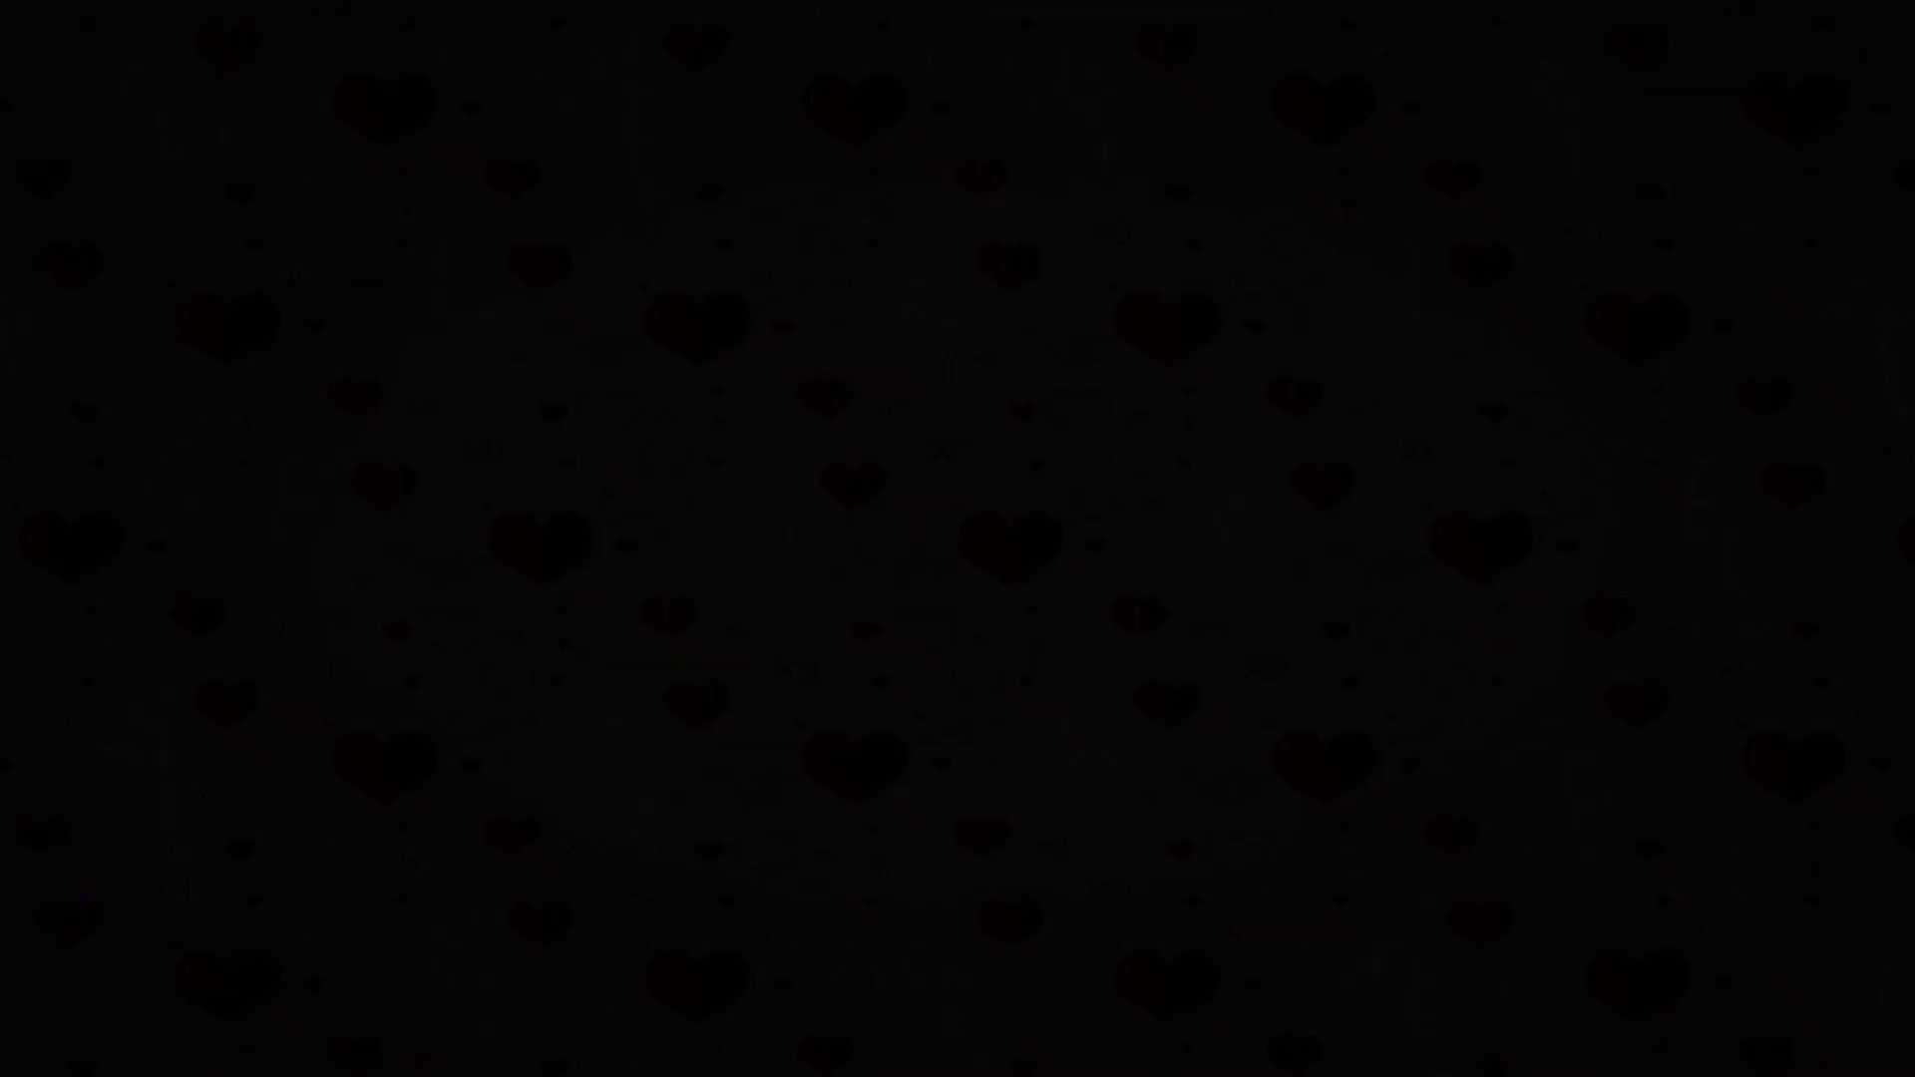